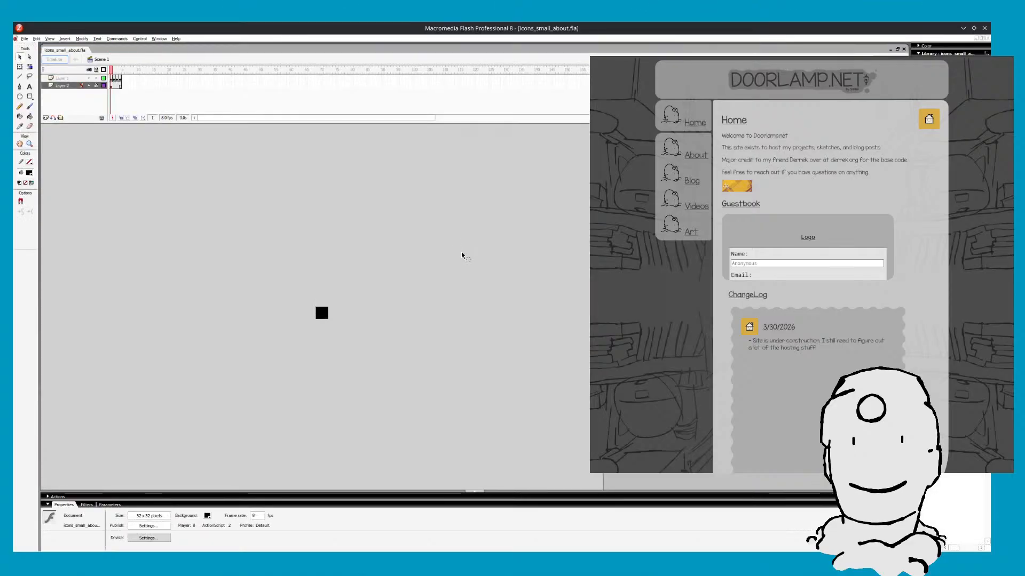
scroll(269, 271, "up", 3)
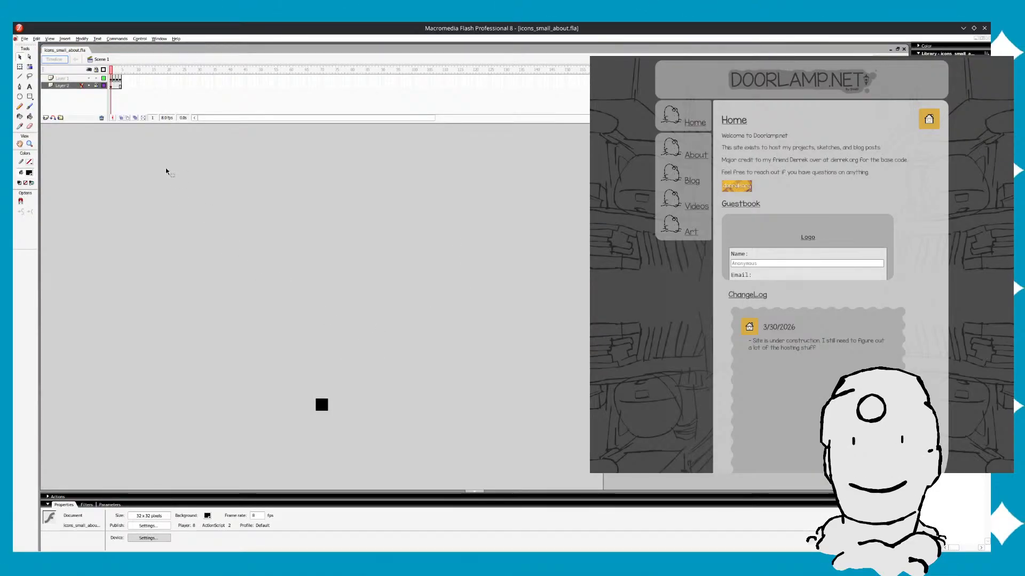
key(".")
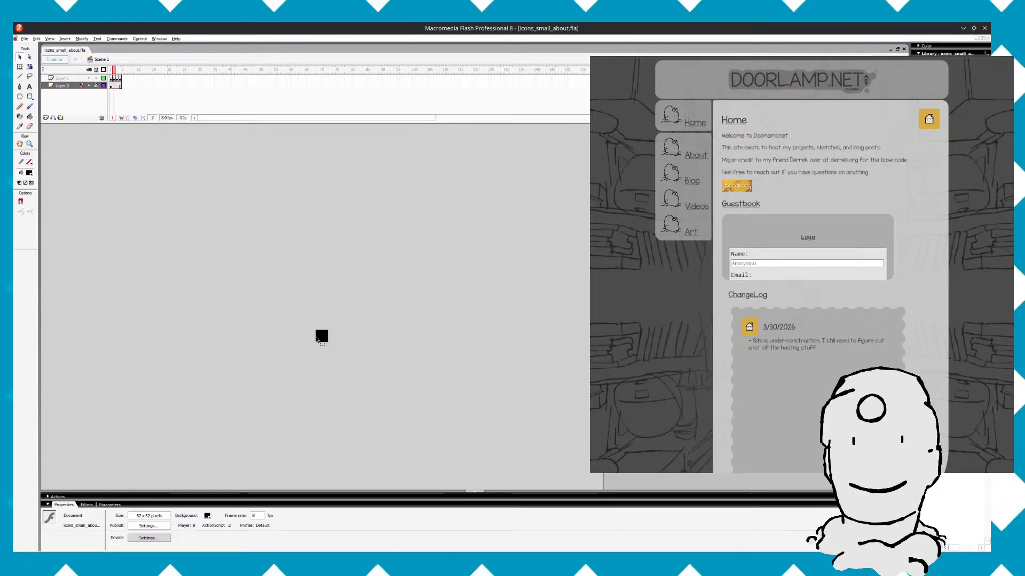
key("z")
left_click(180, 373)
left_click(480, 294)
left_click(478, 300)
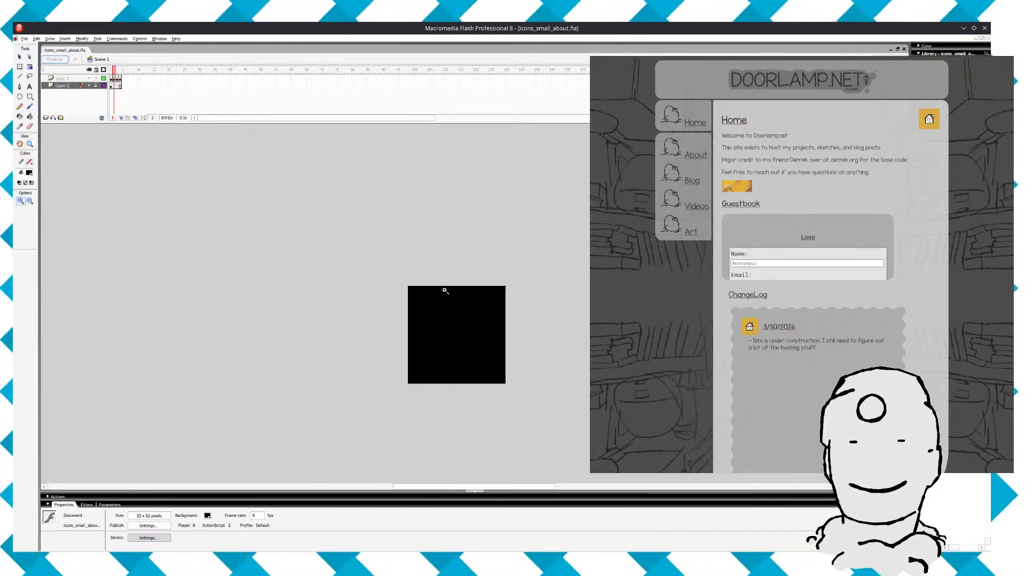
left_click(444, 288)
left_click(435, 346, "alt")
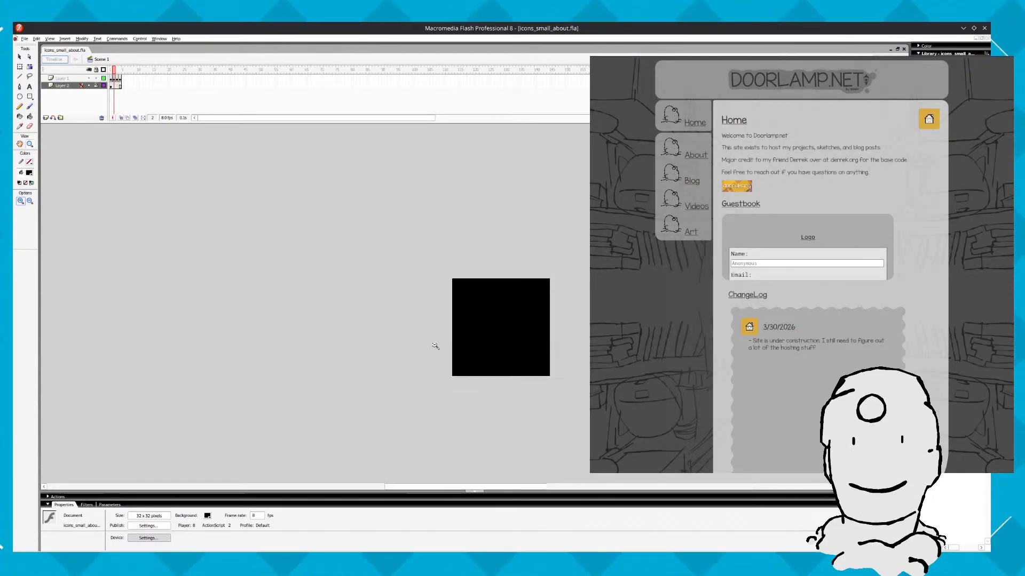
left_click(89, 86)
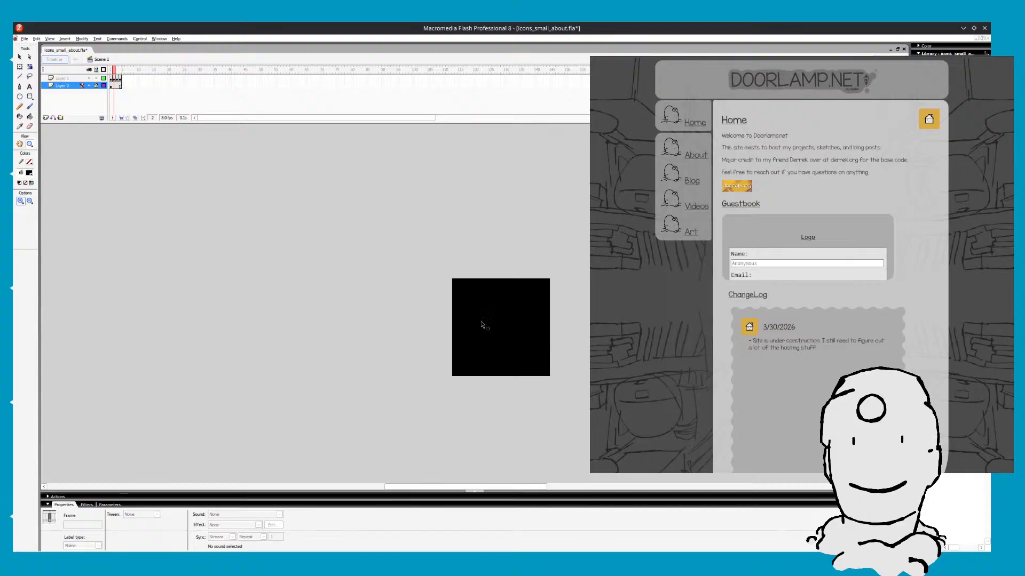
left_click(323, 237)
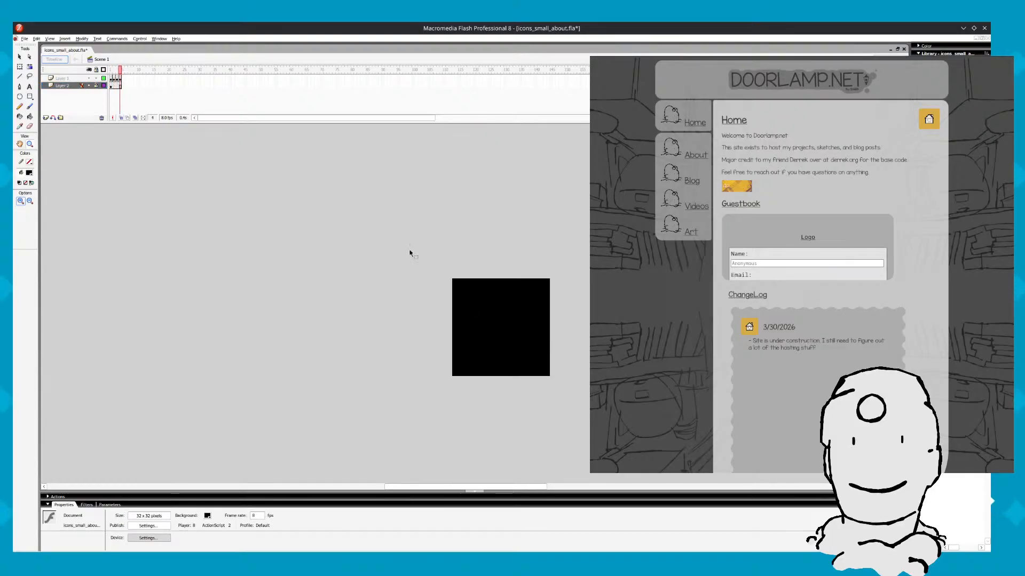
left_click(495, 331, "alt")
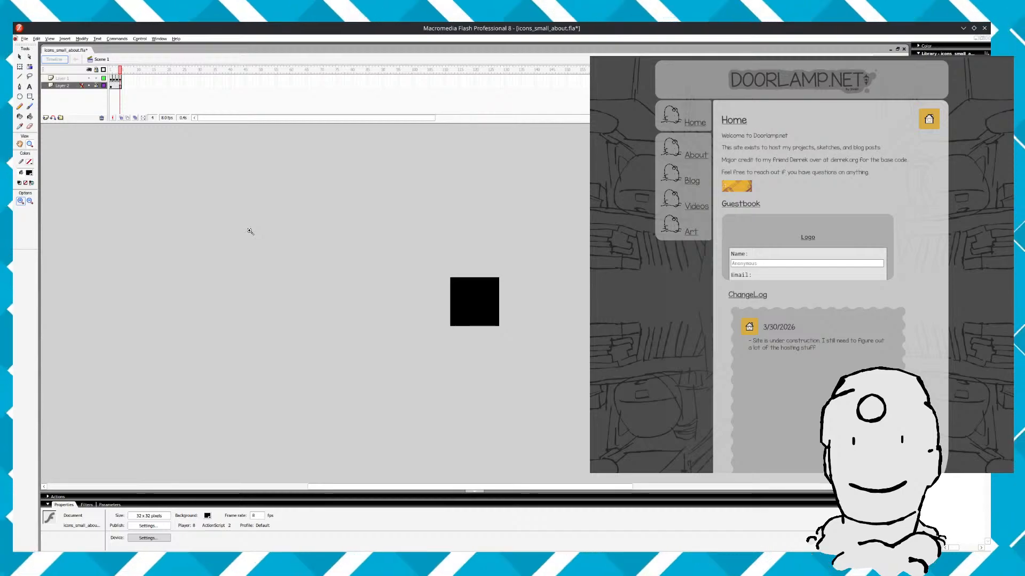
key("space")
left_click_drag(286, 276, 209, 313)
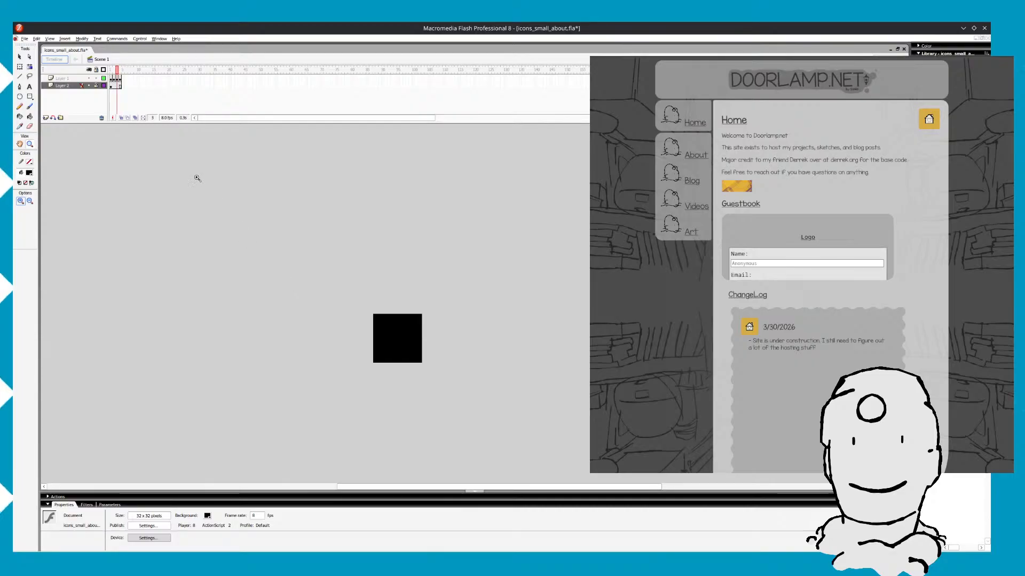
Change the document's background colour from black to white, starting from the first frame
left_click(111, 71)
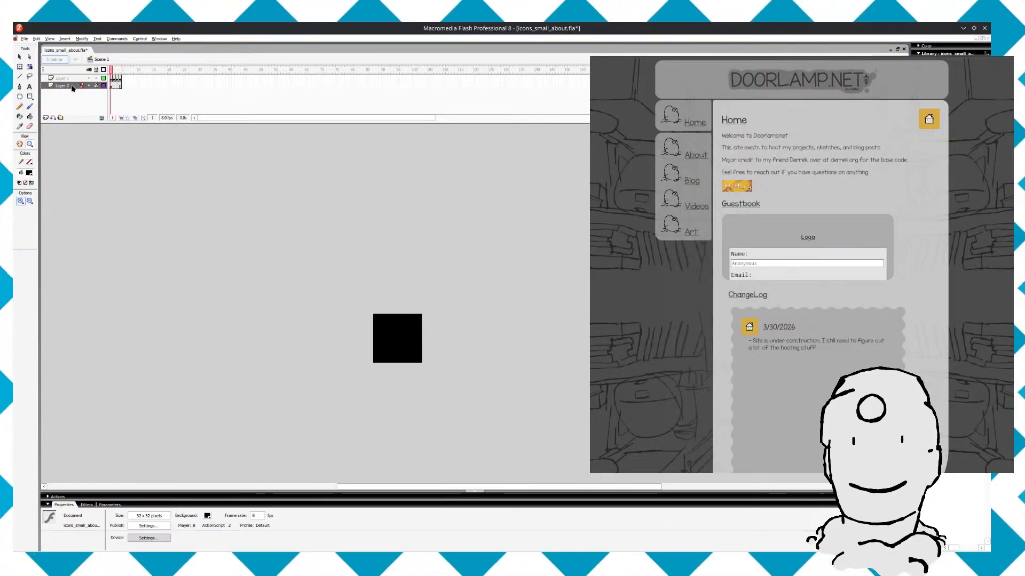
left_click(207, 517)
left_click(222, 511)
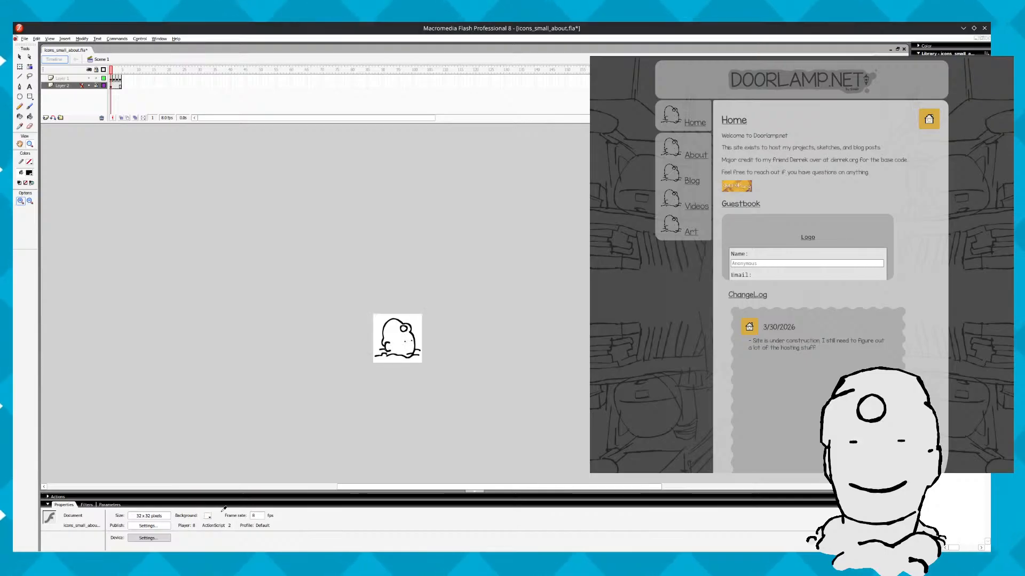
Save the icon animation under the new name icons_small_home.fla
scroll(392, 373, "up", 3)
left_click(395, 405)
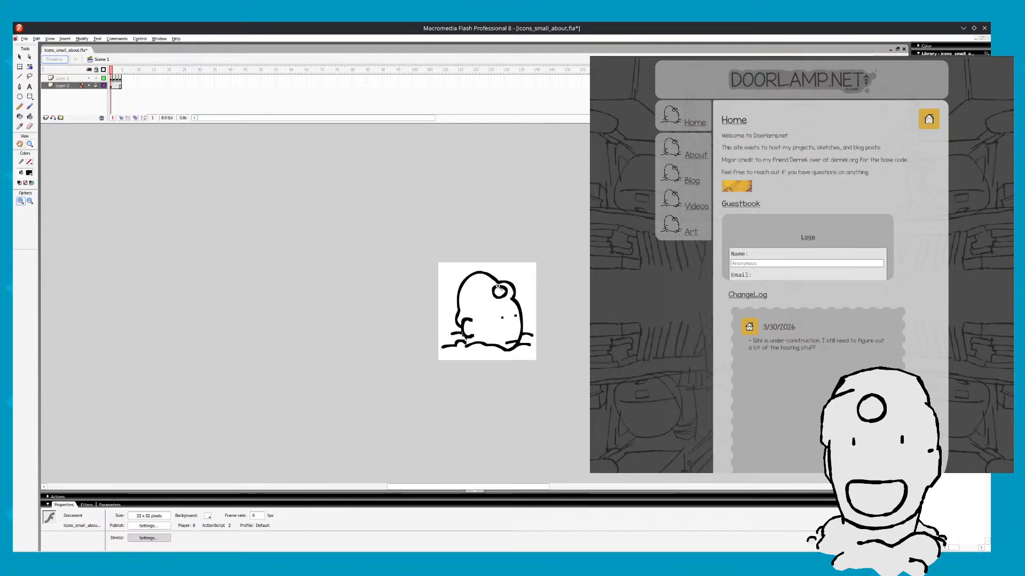
left_click_drag(486, 294, 430, 303)
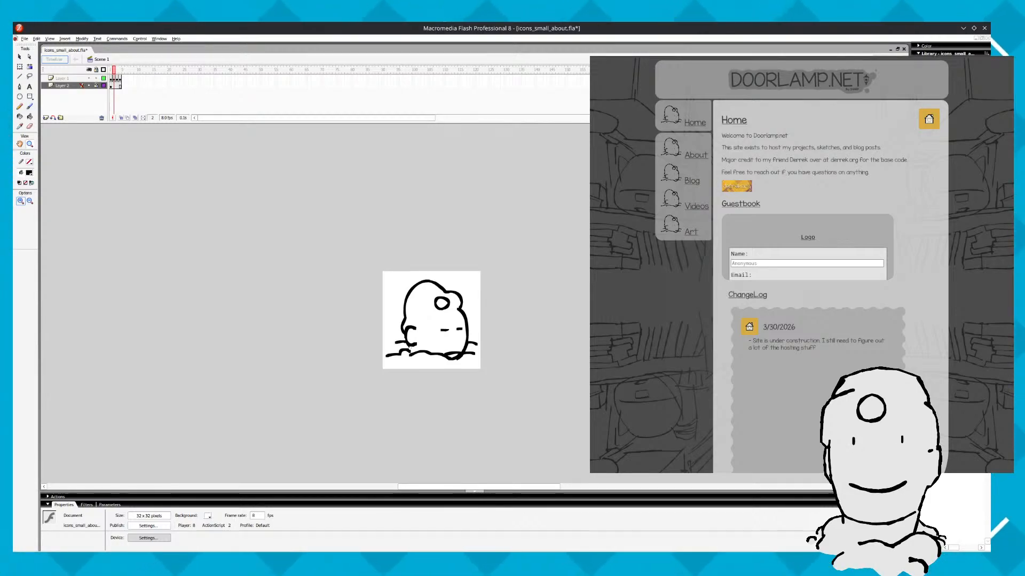
left_click(612, 313)
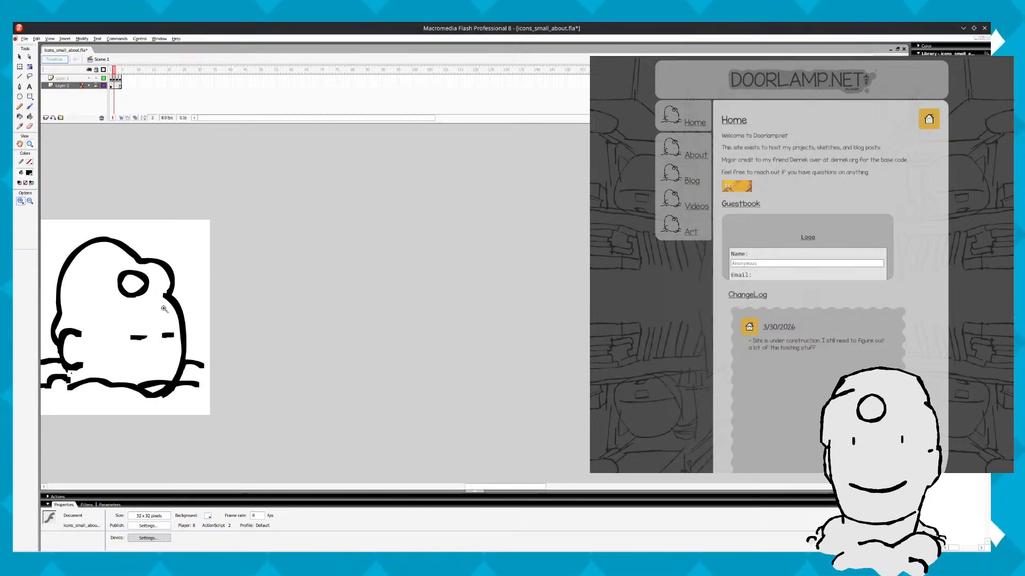
left_click_drag(119, 304, 443, 320)
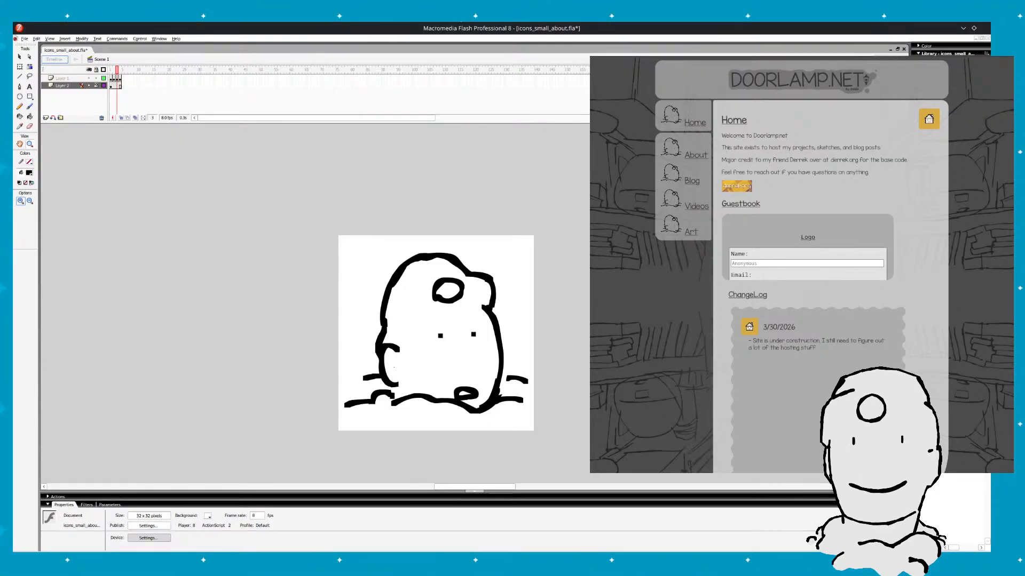
left_click(582, 344)
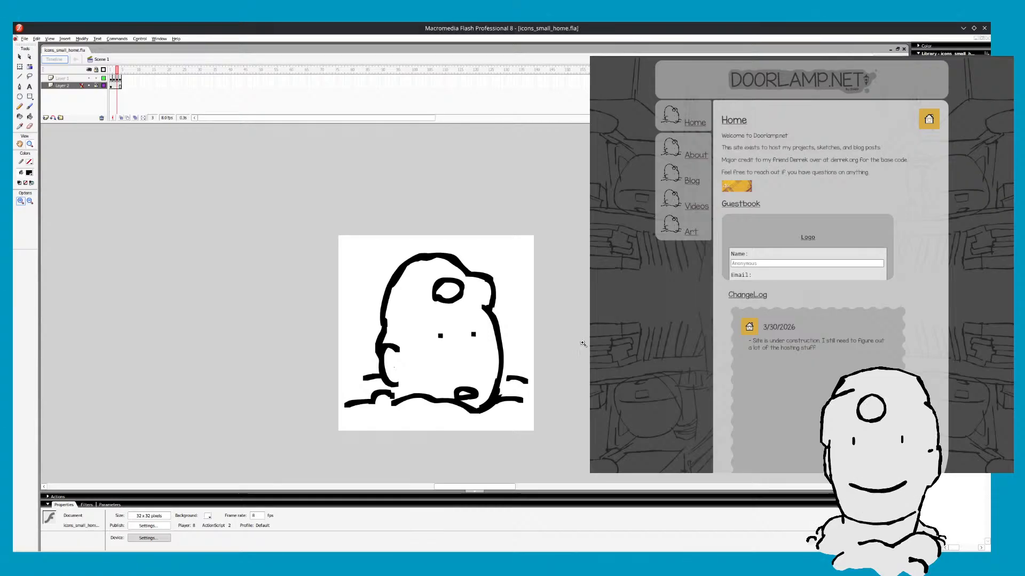
Step back and forth through the four animation frames to examine how the character's drawing moves
key("comma")
key("comma")
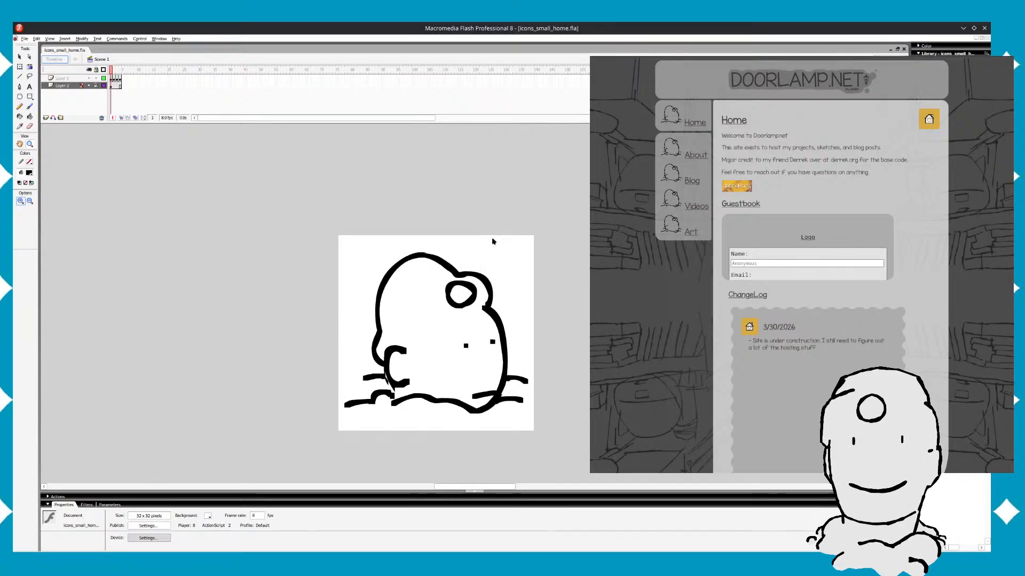
key("period")
key("period")
key("period")
key("comma")
key("comma")
key("comma")
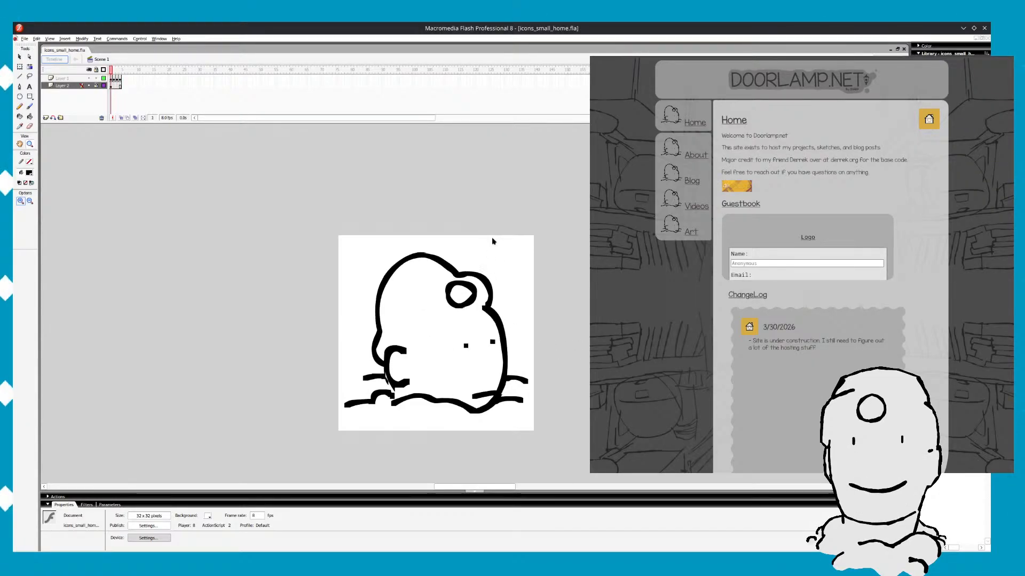
key("period")
key("period")
key("period")
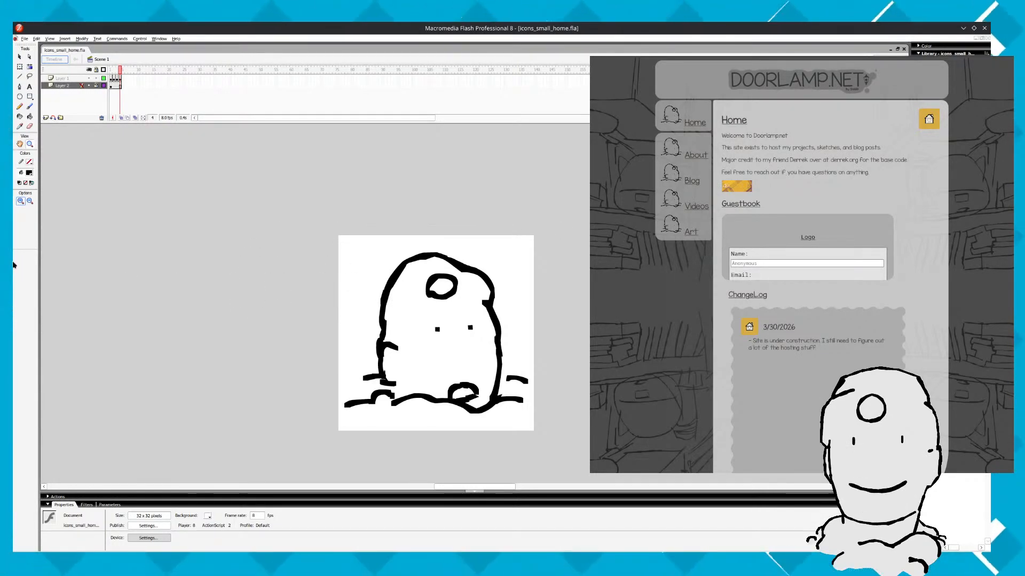
Activate the Brush tool on the first frame of Layer 1, which holds the character drawing
key("b")
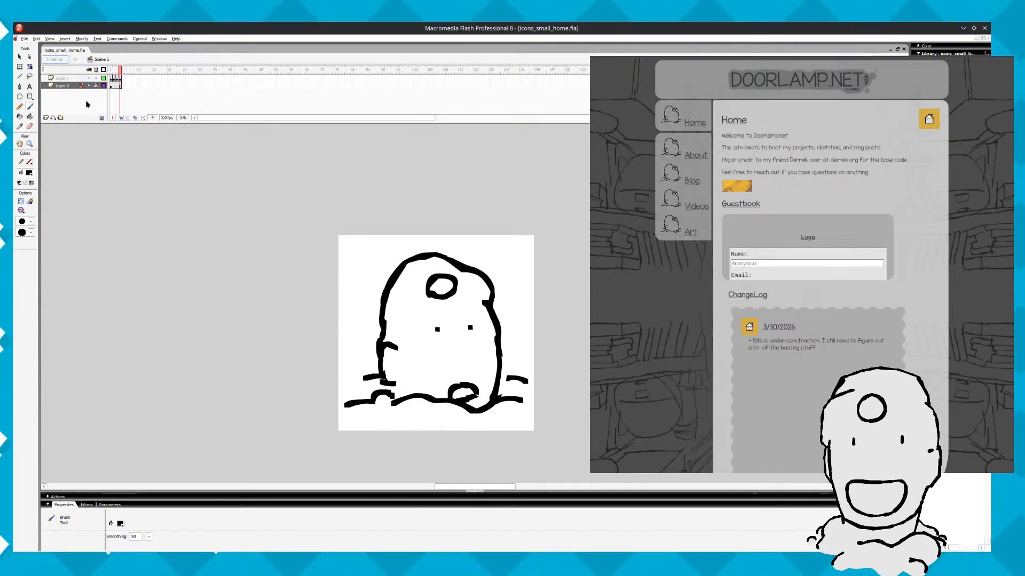
left_click(110, 84)
left_click(112, 78)
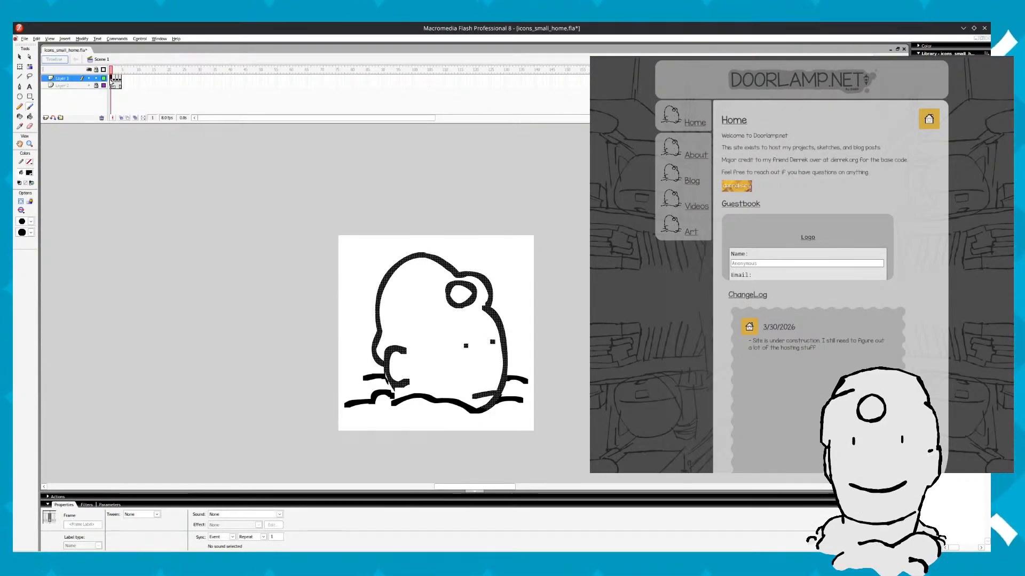
left_click_drag(450, 337, 327, 287)
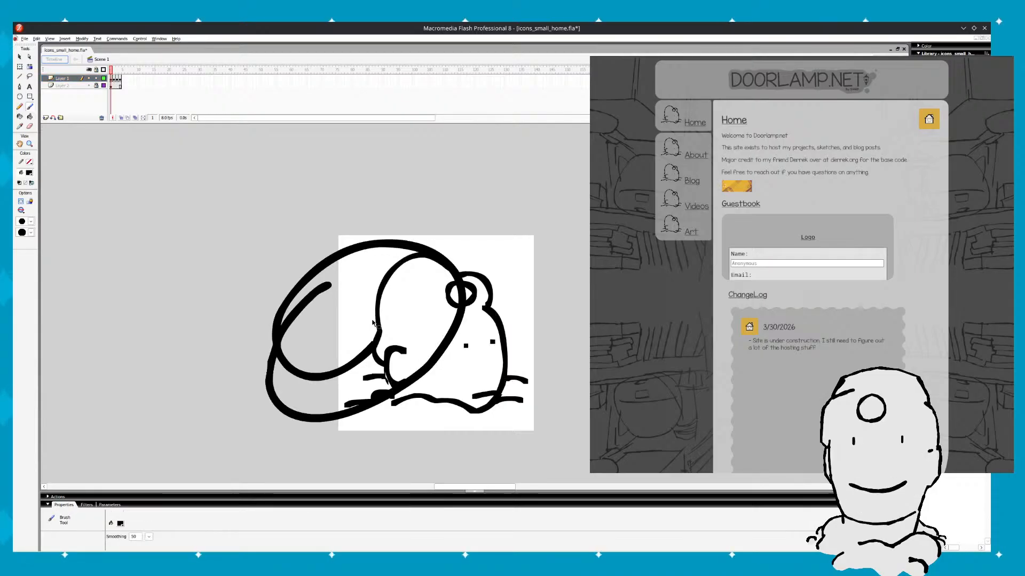
key("ctrl+z")
mouse_move(366, 344)
left_mouse_down()
mouse_move(395, 276)
mouse_move(402, 346)
left_mouse_up()
key("ctrl+z")
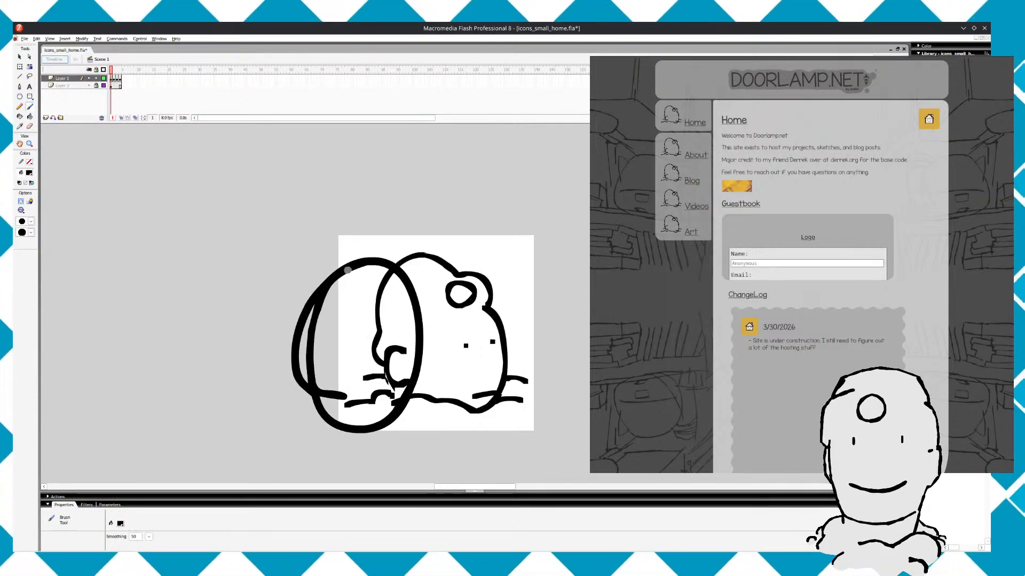
key("ctrl+z")
left_click_drag(331, 290, 342, 235)
key("ctrl+z")
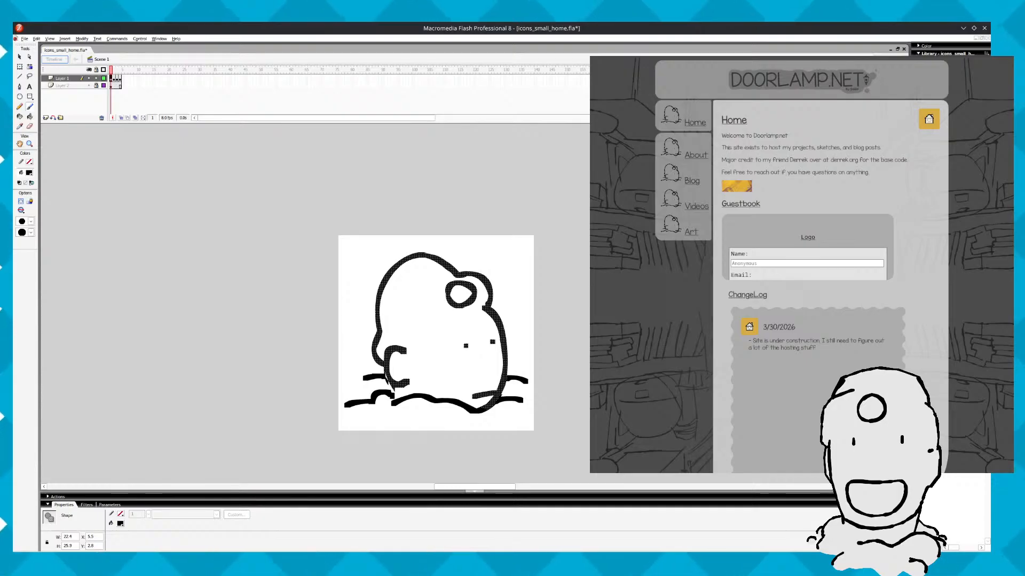
Set a smaller, square brush tip, test it with a small loop beside the character, and undo the stroke
left_click(31, 221)
left_click(30, 239)
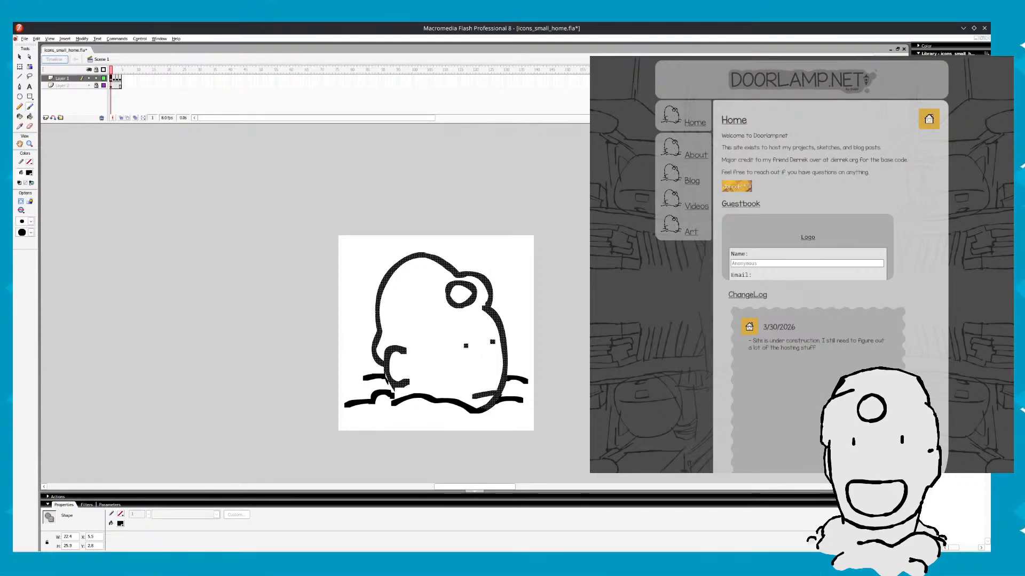
mouse_move(374, 363)
left_mouse_down()
mouse_move(348, 337)
mouse_move(350, 297)
left_mouse_up()
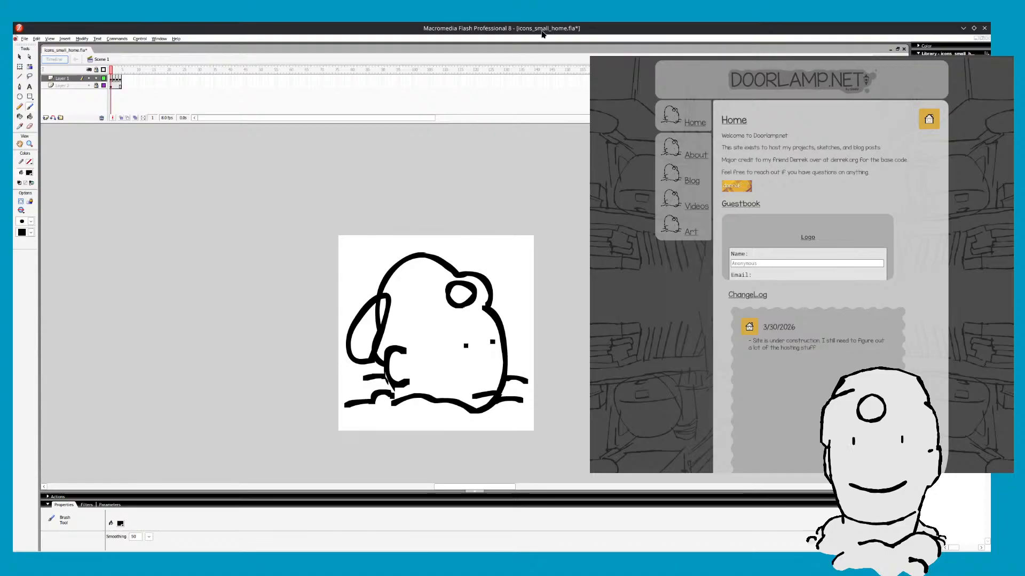
key("ctrl+z")
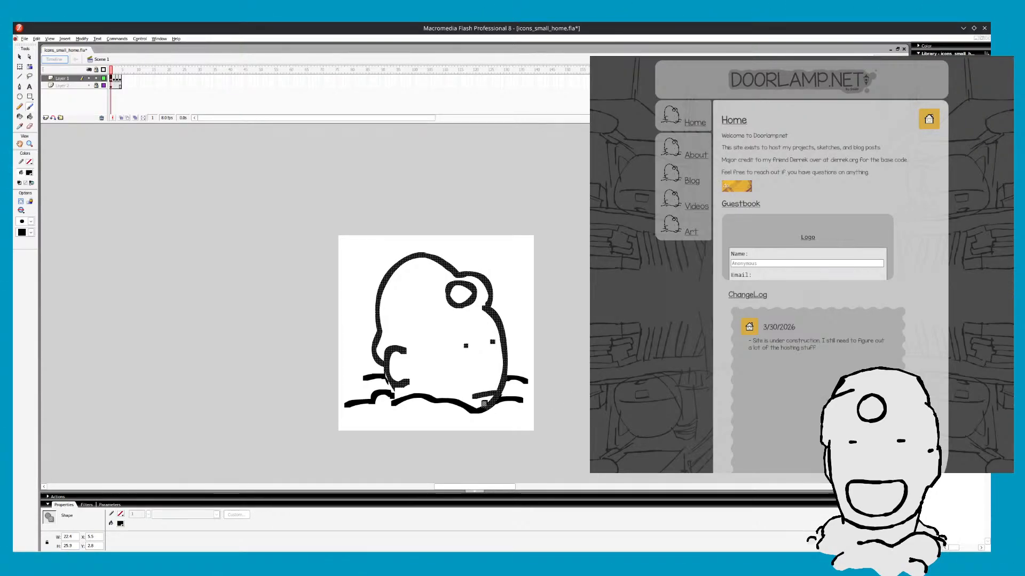
left_click_drag(484, 404, 501, 426)
key("ctrl+z")
key("Delete")
key("ctrl+z")
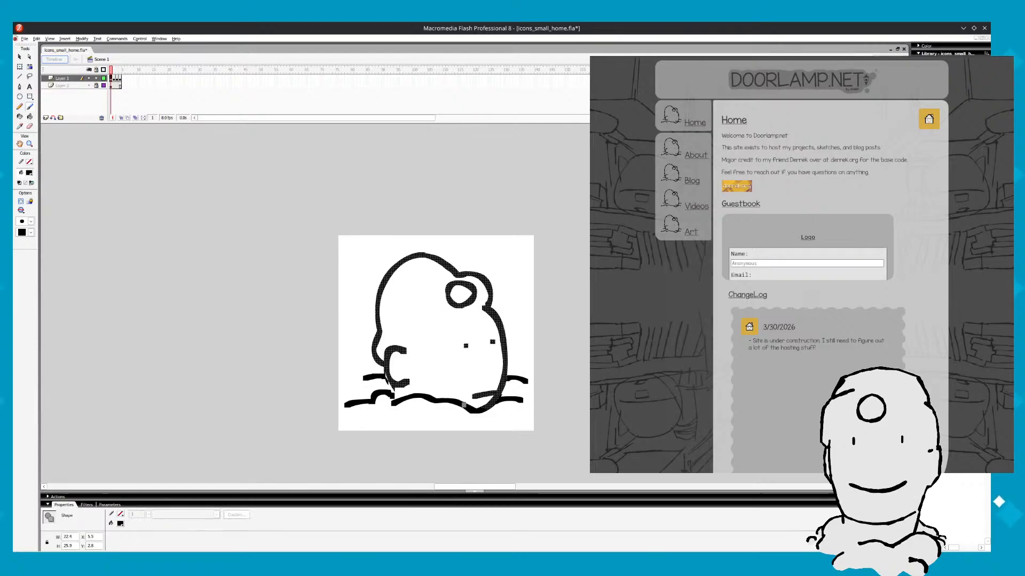
key("Delete")
key("ctrl+z")
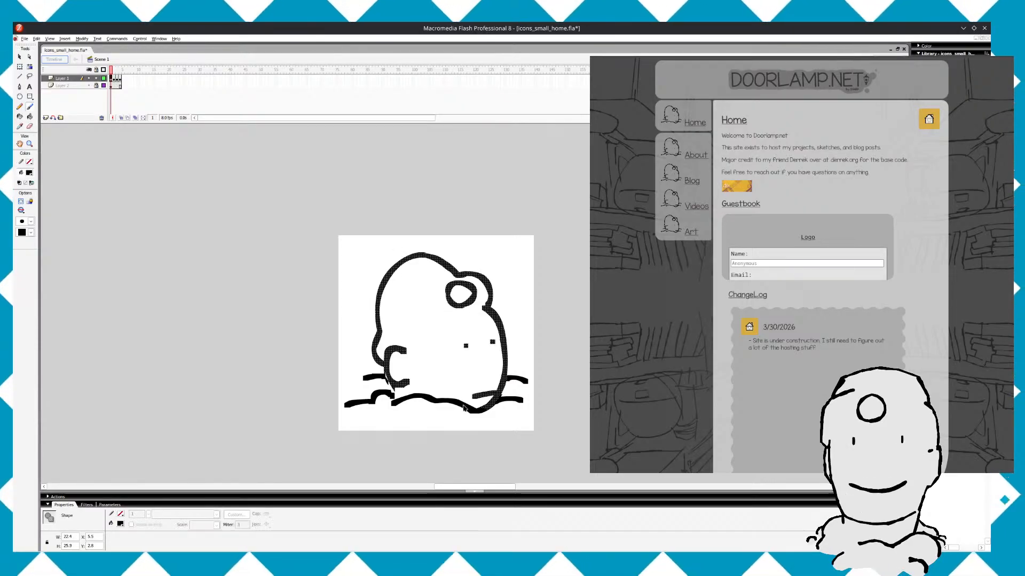
Delete the character drawing, a short test brush stroke and the ground lines, leaving a blank canvas
key("Delete")
key("b")
left_click_drag(463, 408, 462, 429)
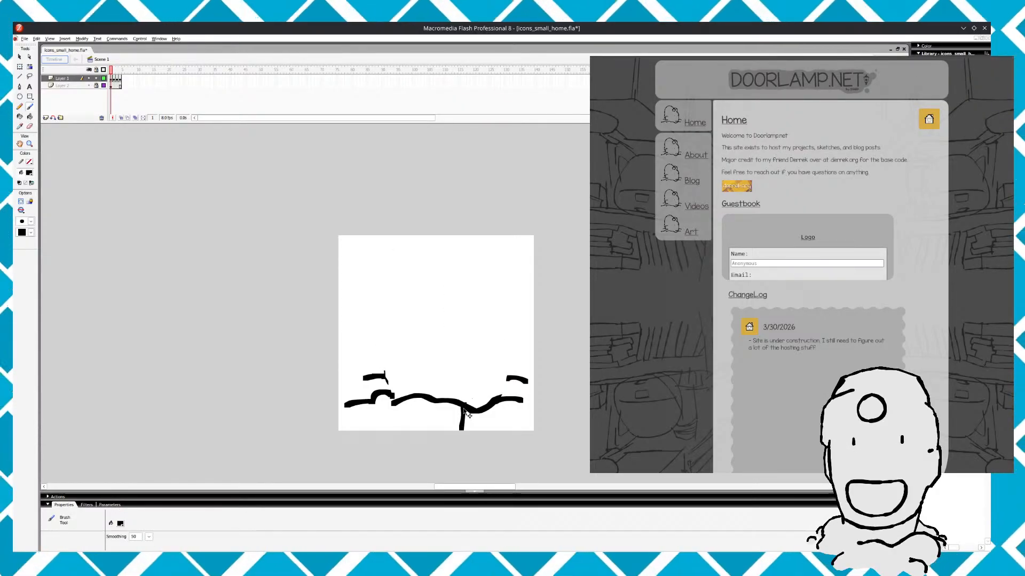
mouse_move(272, 281)
left_mouse_down()
mouse_move(466, 428)
mouse_move(590, 484)
left_mouse_up()
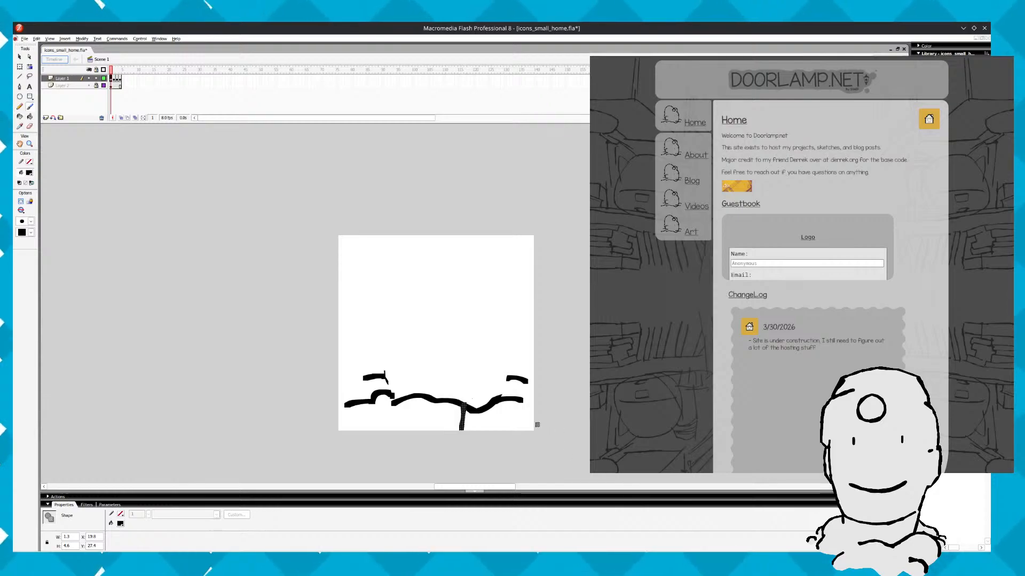
key("Delete")
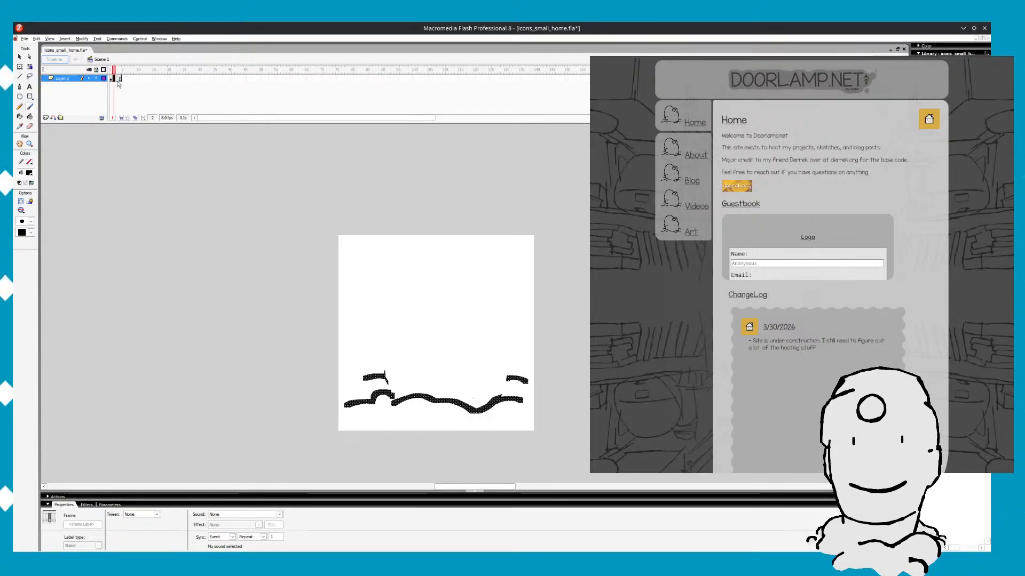
key("Delete")
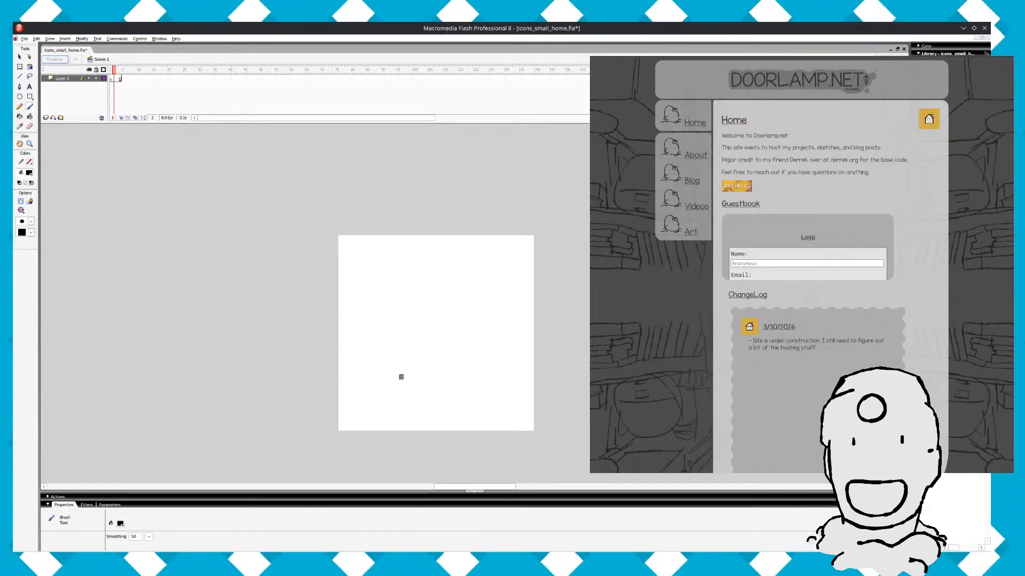
left_click_drag(348, 385, 404, 349)
key("ctrl+z")
left_click_drag(352, 391, 384, 382)
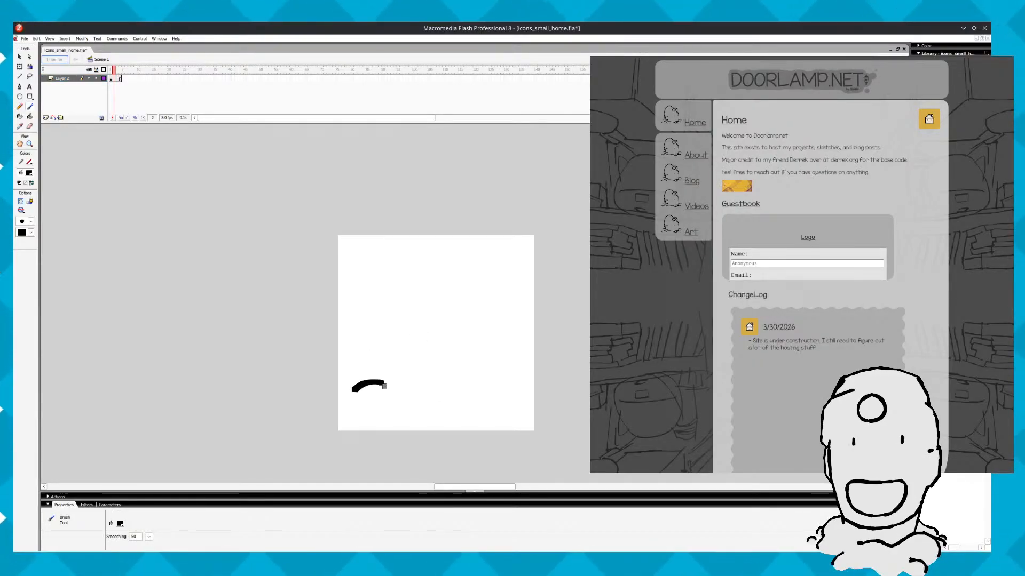
left_click_drag(473, 385, 505, 378)
key("ctrl+z")
key("ctrl+z")
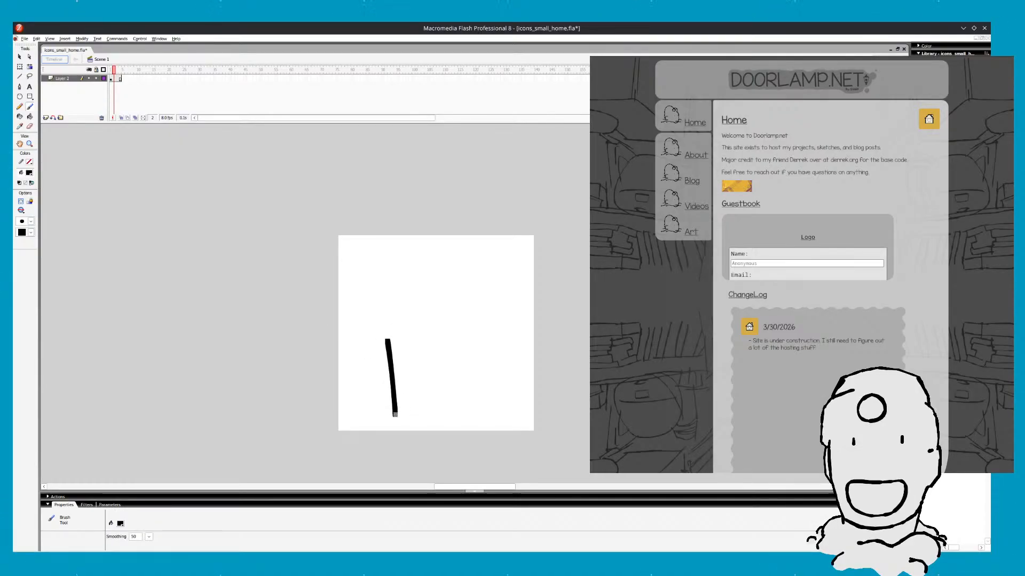
Paint the house's two upright side walls and a horizontal floor line below them in black
left_click_drag(395, 415, 394, 415)
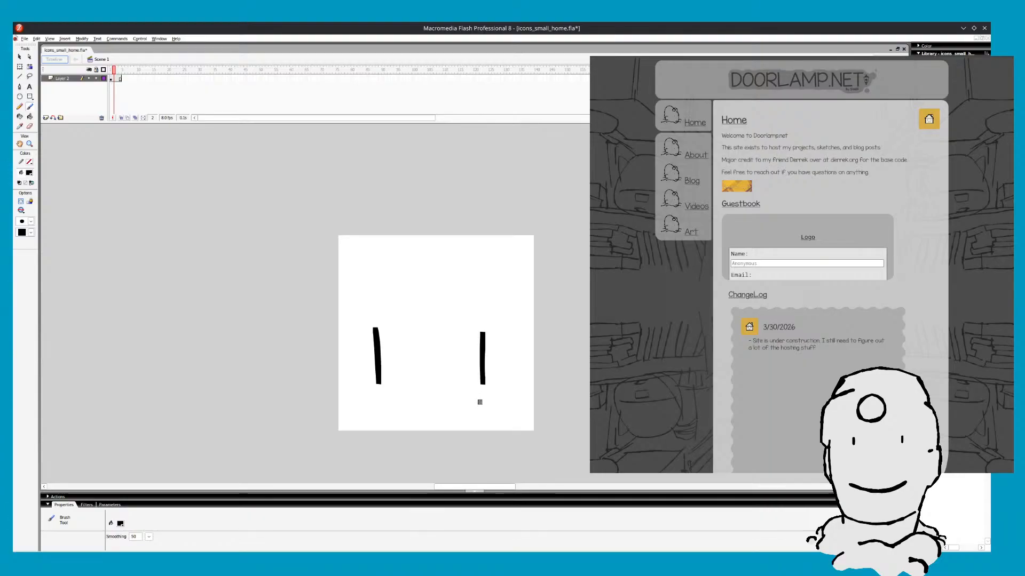
key("ctrl+z")
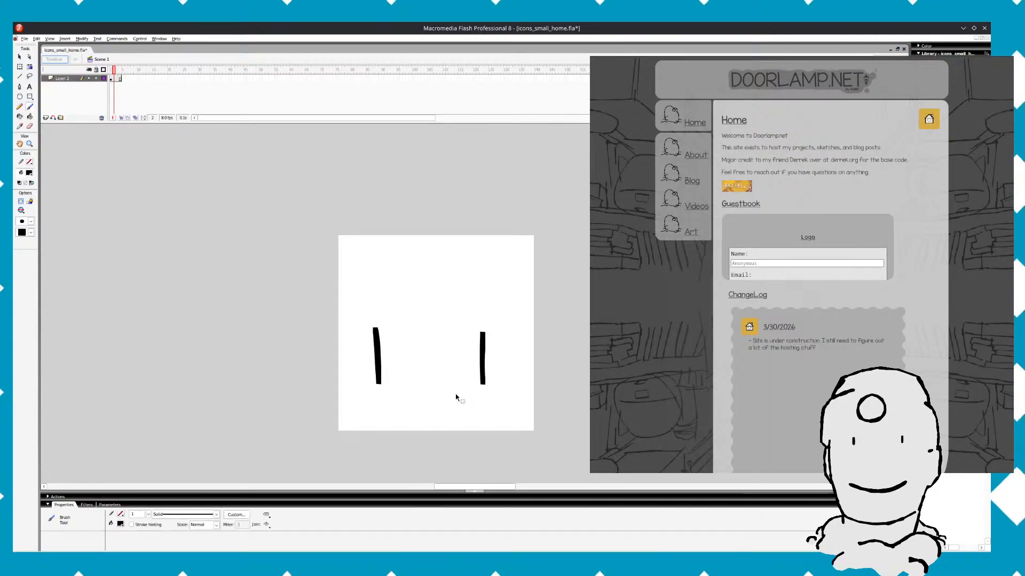
left_click_drag(410, 394, 496, 389)
key("ctrl+z")
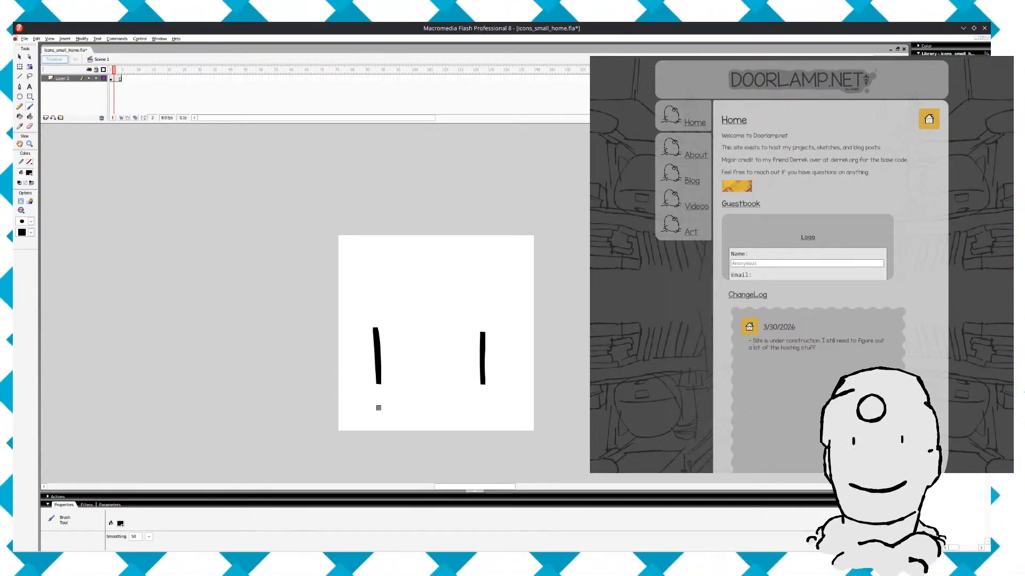
left_click_drag(381, 395, 484, 394)
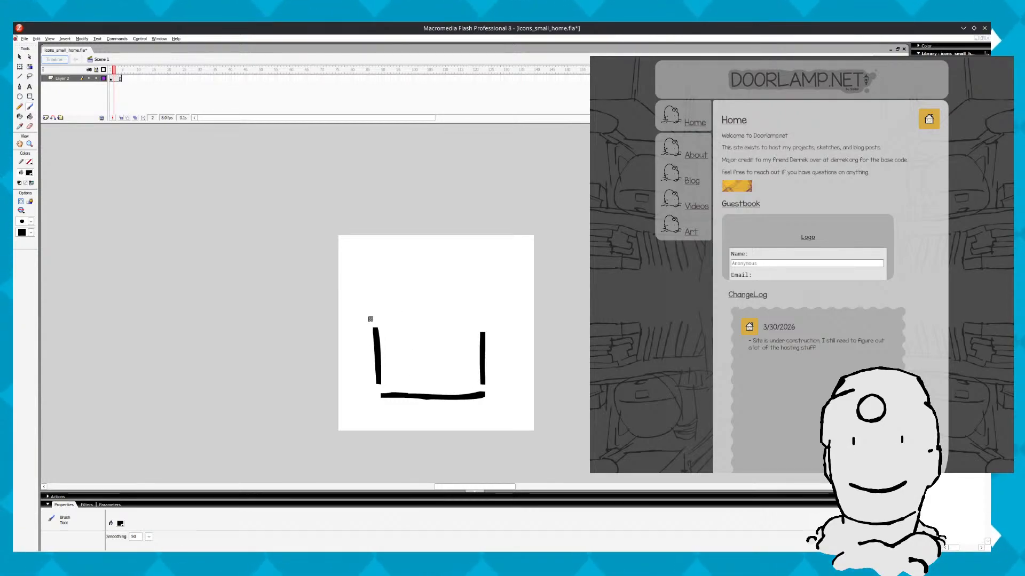
Paint the two sloping roof lines above the walls, meeting near a central peak and overhanging both sides
left_click_drag(360, 330, 404, 290)
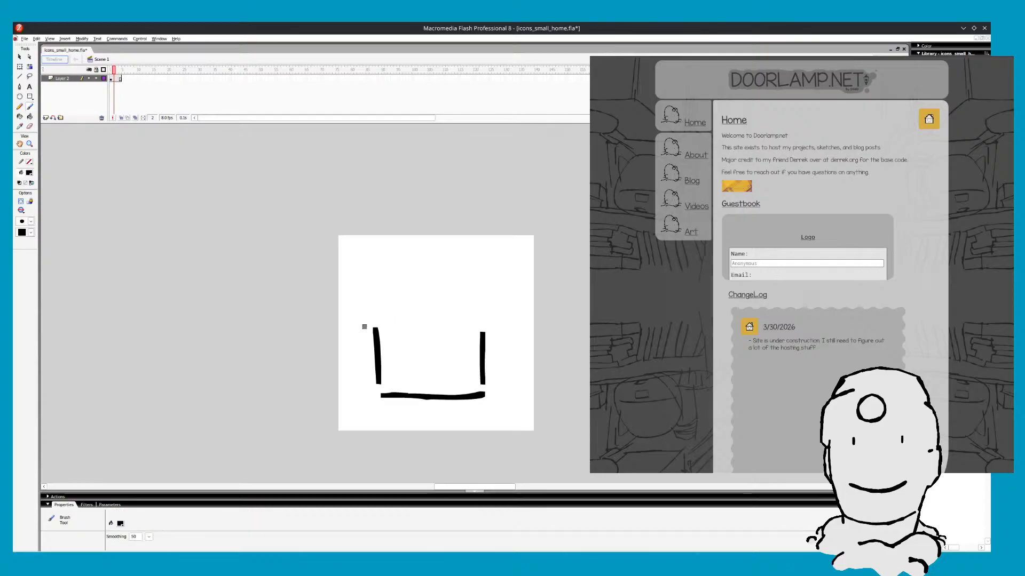
key("ctrl+z")
mouse_move(421, 258)
left_mouse_down()
mouse_move(373, 312)
mouse_move(433, 258)
mouse_move(499, 328)
left_mouse_up()
key("ctrl+z")
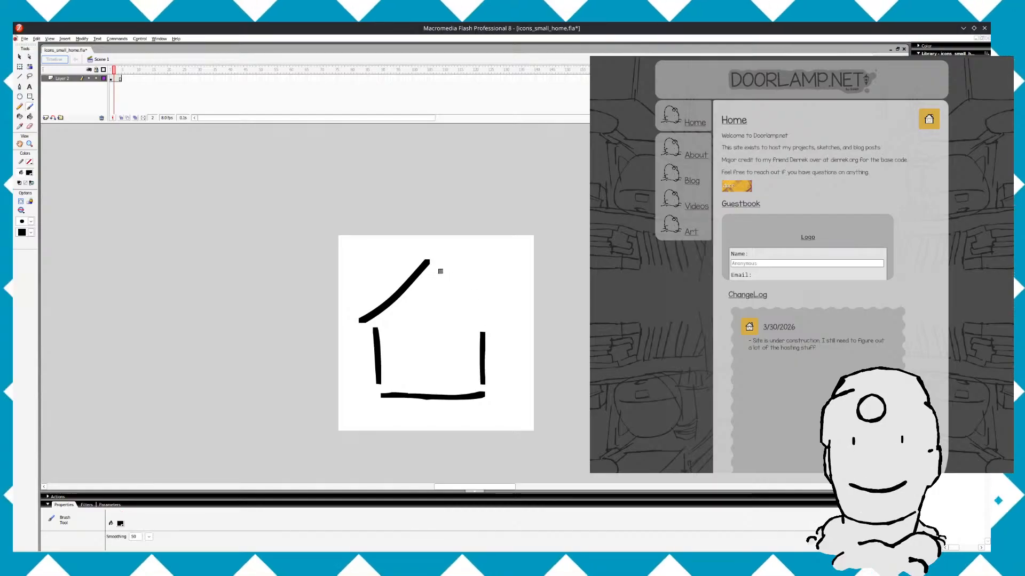
left_click_drag(435, 267, 510, 350)
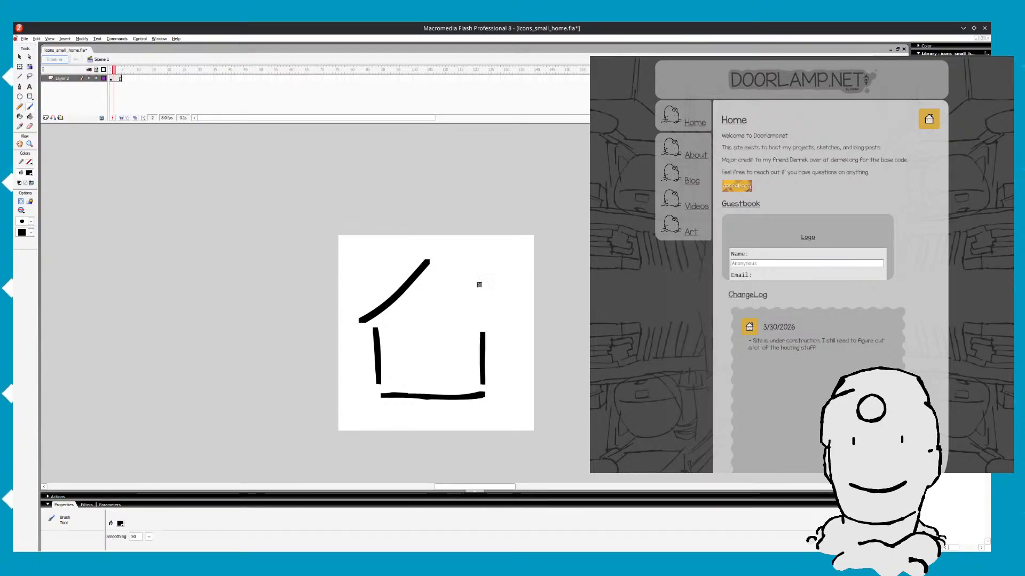
left_click_drag(442, 271, 513, 341)
key("ctrl+z")
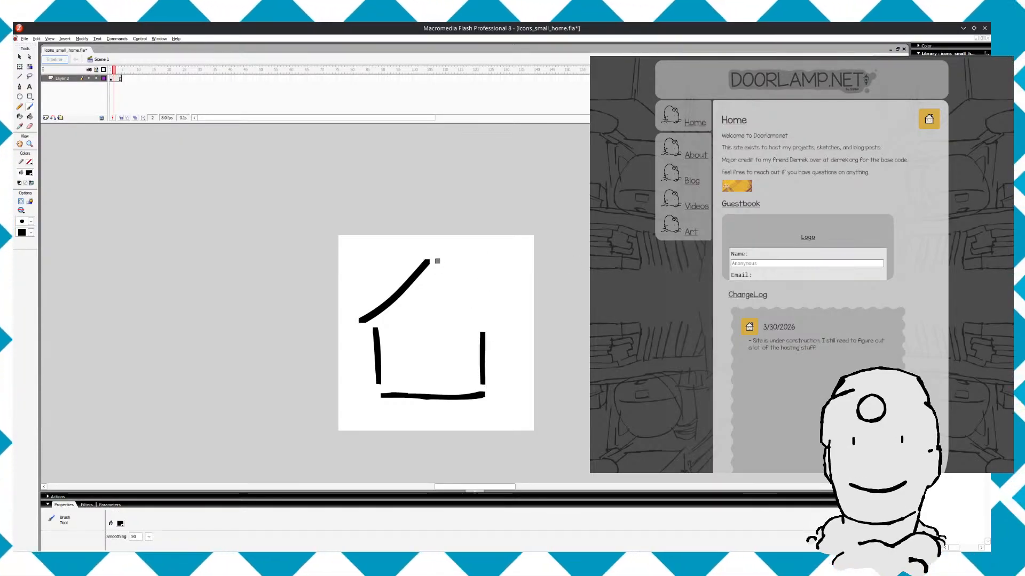
left_click_drag(437, 261, 492, 324)
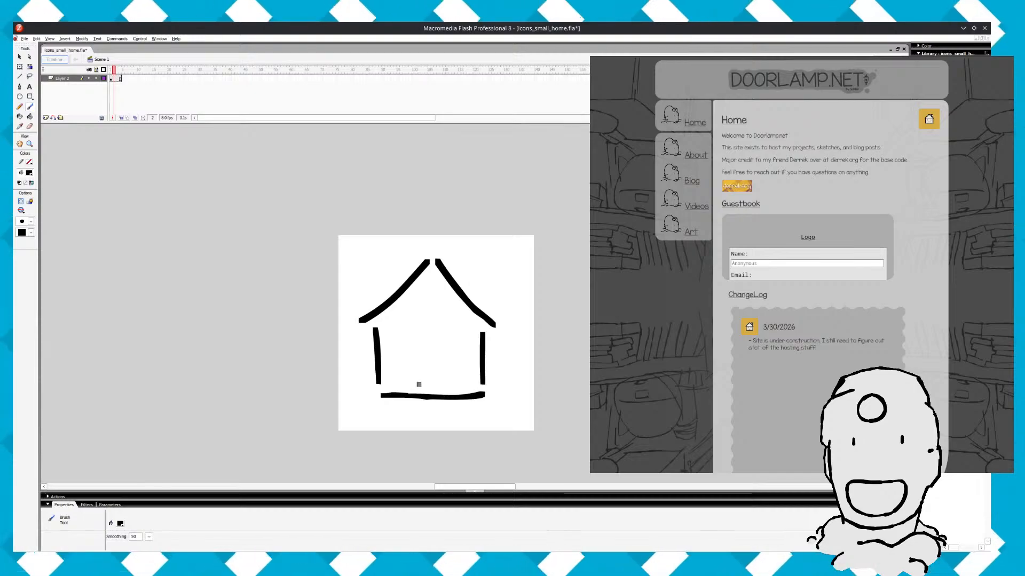
Paint a small upright door in the middle of the house's floor line
left_click_drag(420, 395, 421, 368)
key("ctrl+z")
key("ctrl+z")
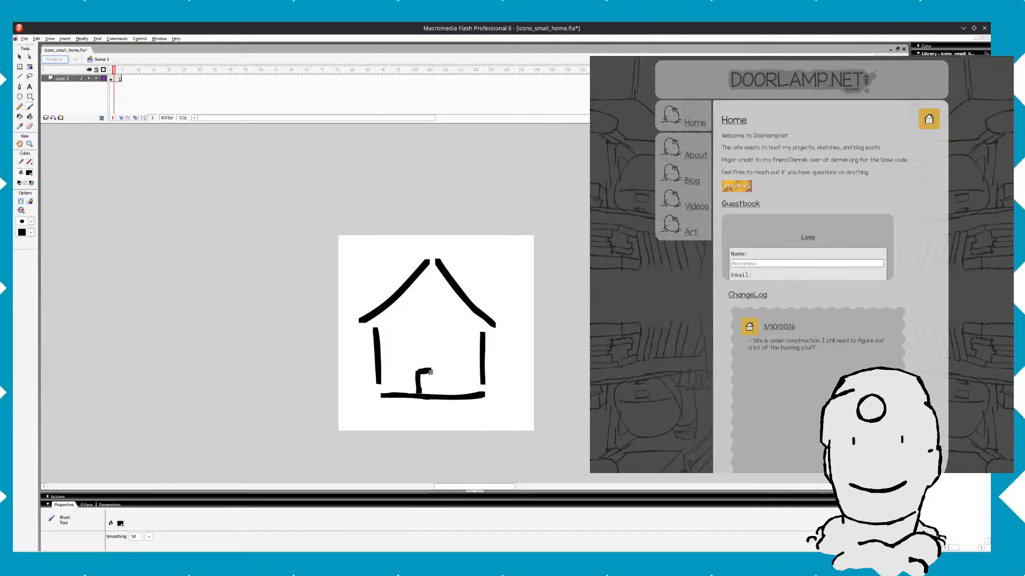
mouse_move(419, 373)
left_mouse_down()
mouse_move(432, 370)
mouse_move(434, 388)
left_mouse_up()
key("ctrl+z")
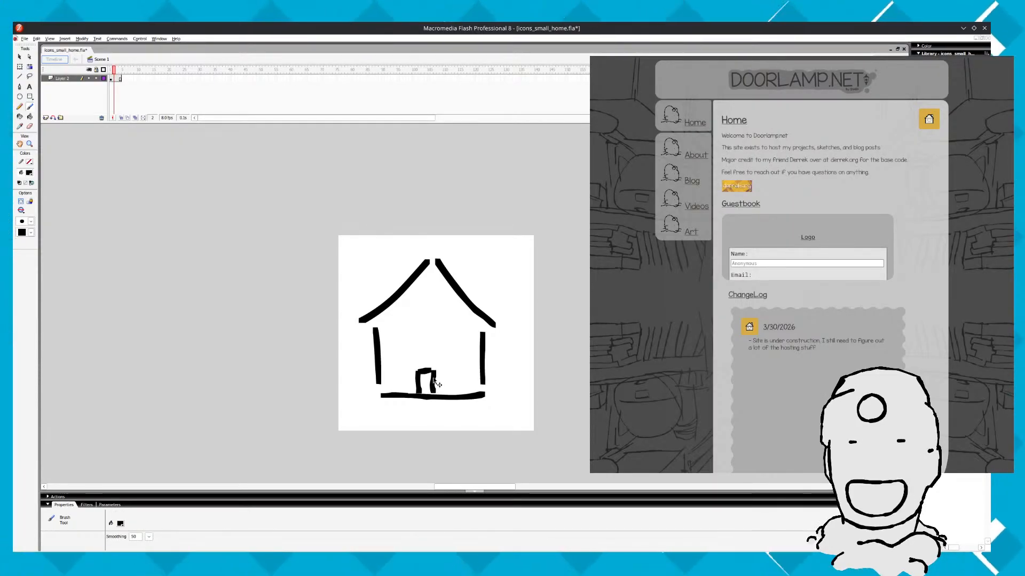
key("ctrl+z")
left_click_drag(435, 374, 437, 390)
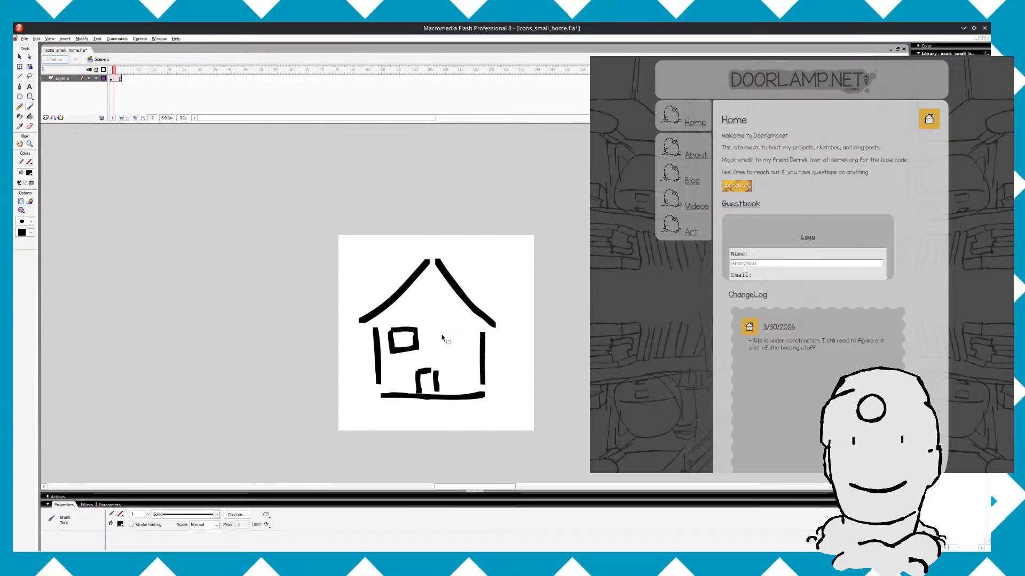
Paint a small square window on each side of the house above the door
left_click_drag(440, 330, 441, 346)
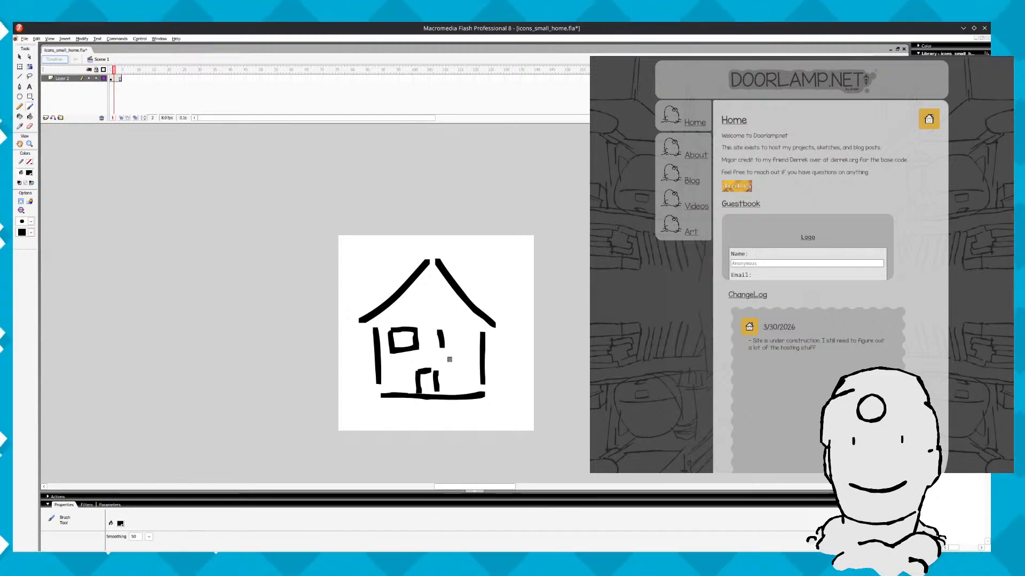
left_click_drag(443, 350, 464, 353)
key("ctrl+z")
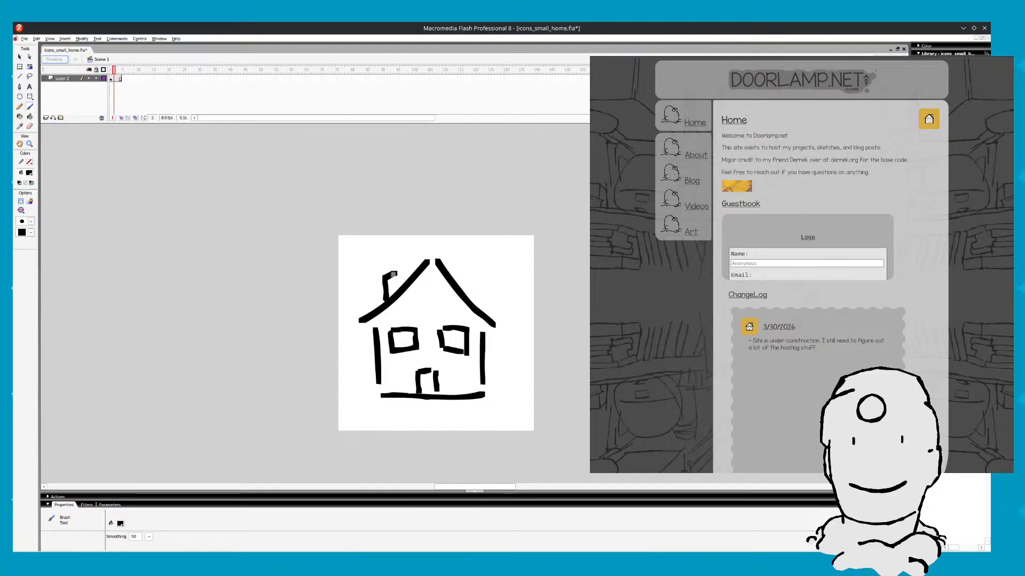
Add a chimney on the left roof slope and close the gaps in the house and door outlines
mouse_move(385, 279)
left_mouse_down()
mouse_move(403, 277)
mouse_move(402, 287)
left_mouse_up()
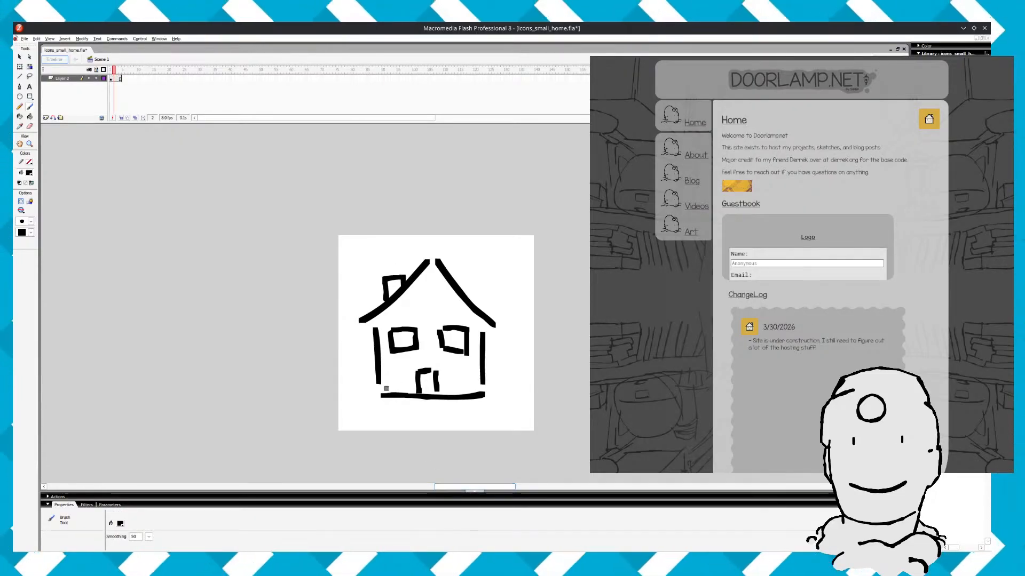
left_click_drag(378, 394, 378, 382)
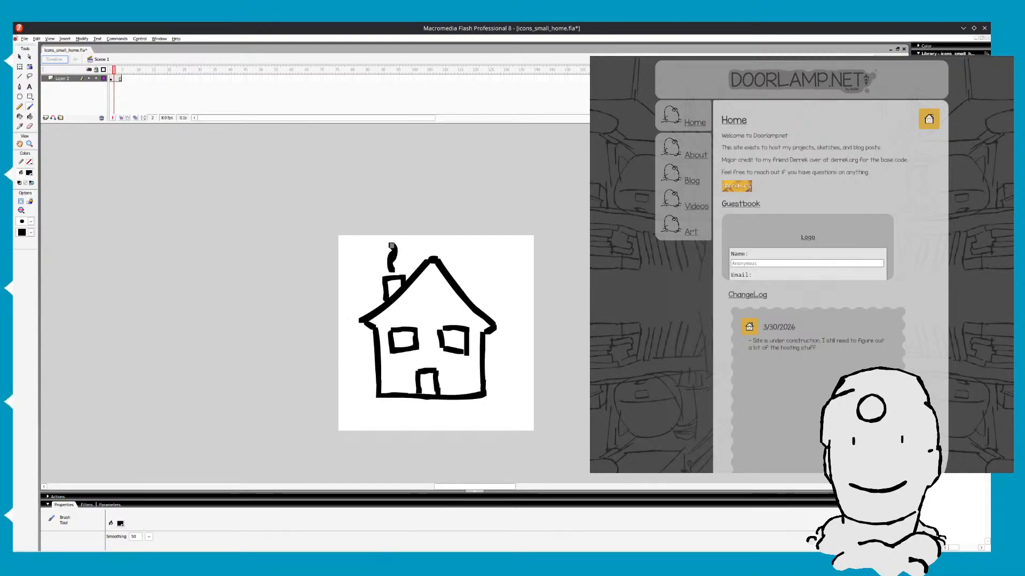
Try to draw smoke rising from the chimney with several different curls and puffs
key("ctrl+z")
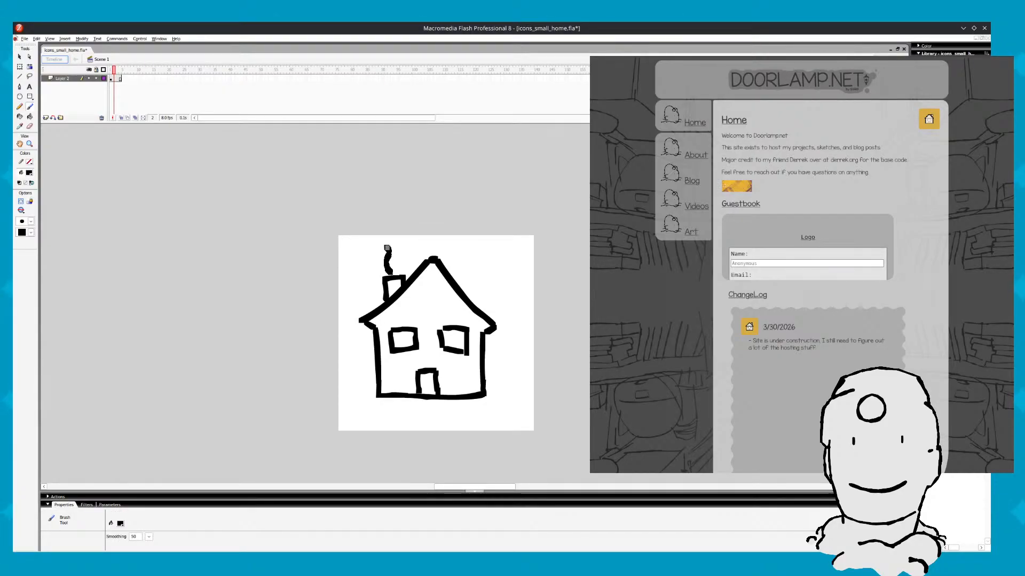
left_click_drag(390, 243, 396, 273)
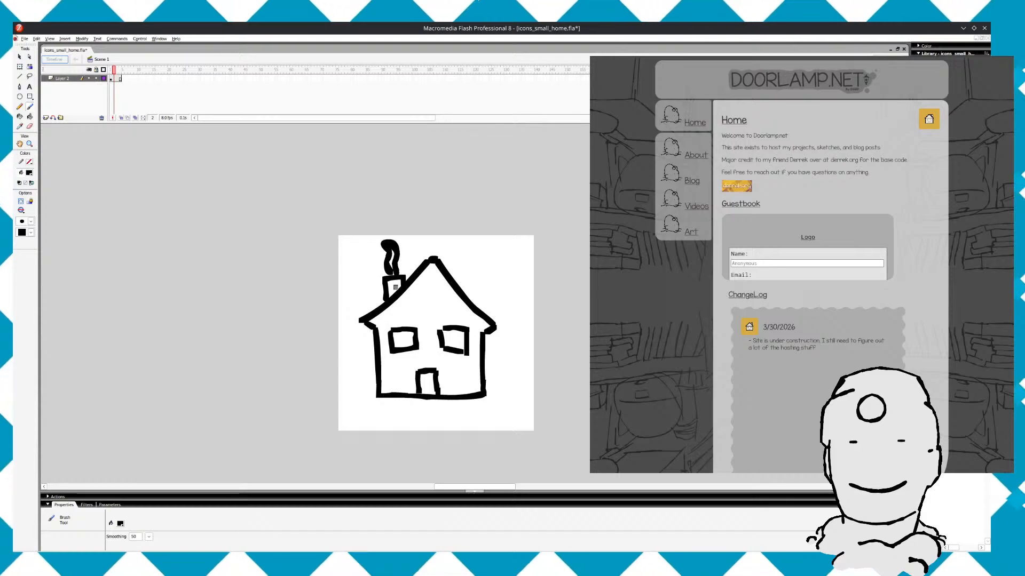
key("ctrl+z")
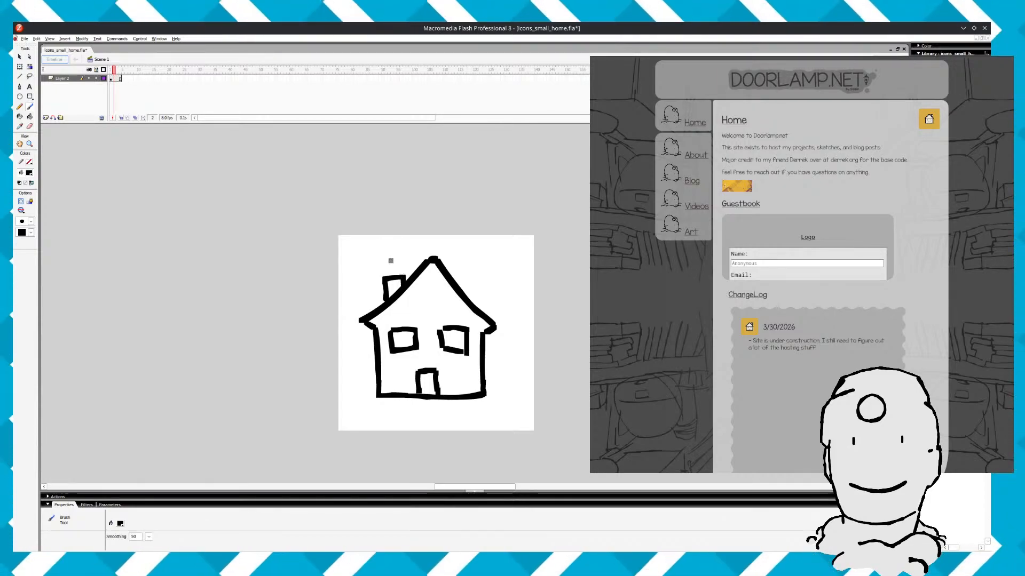
left_click_drag(389, 273, 399, 265)
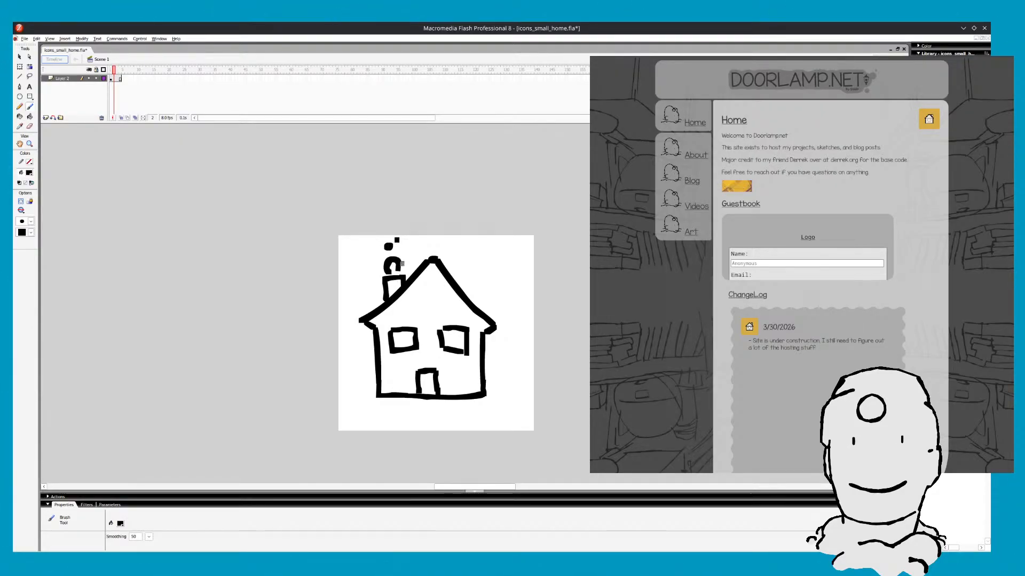
key("ctrl+z")
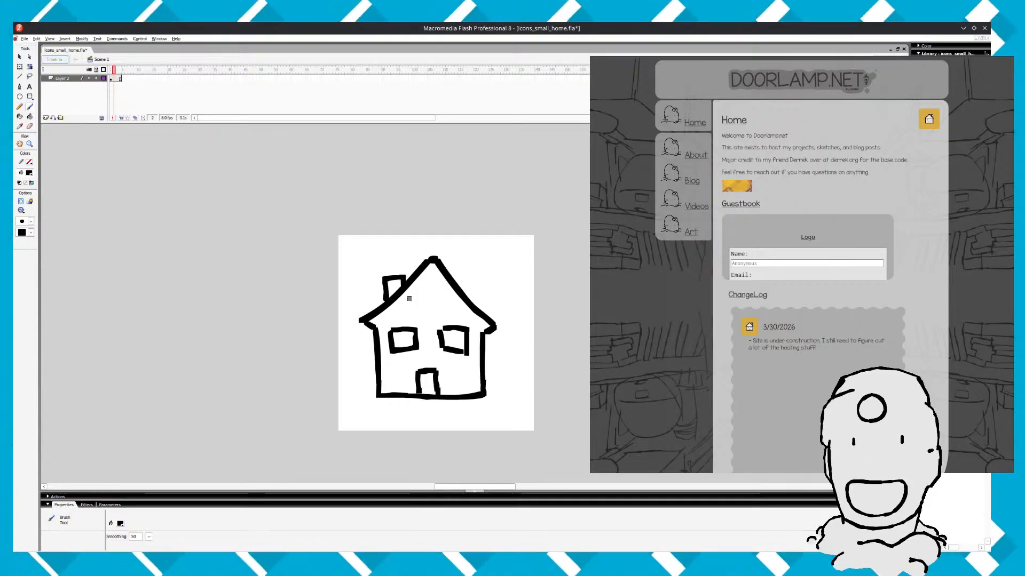
Insert a blank keyframe at frame 2 and paint the house's right wall there, bowed slightly outward compared with frame 1
key("comma")
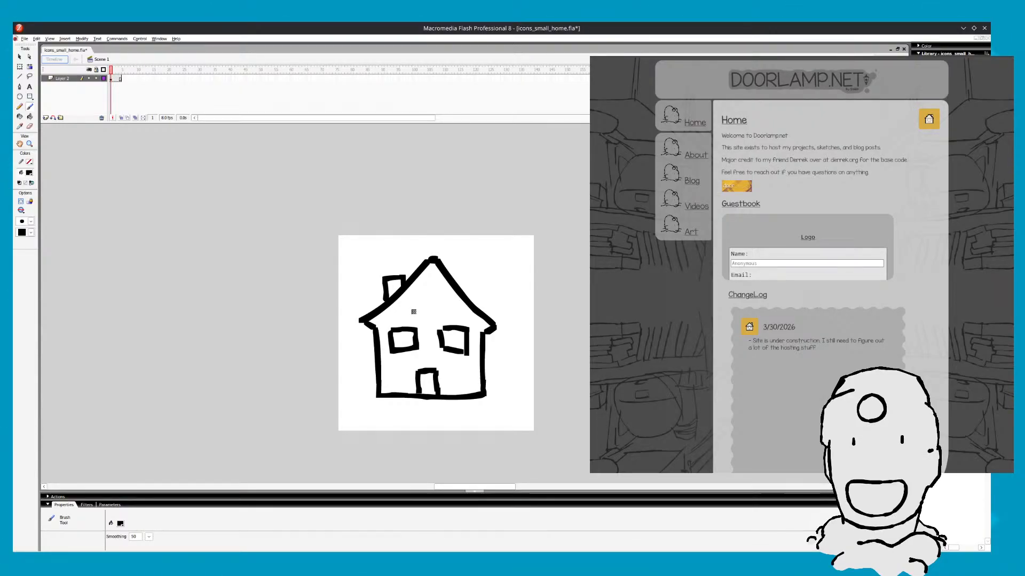
key("F7")
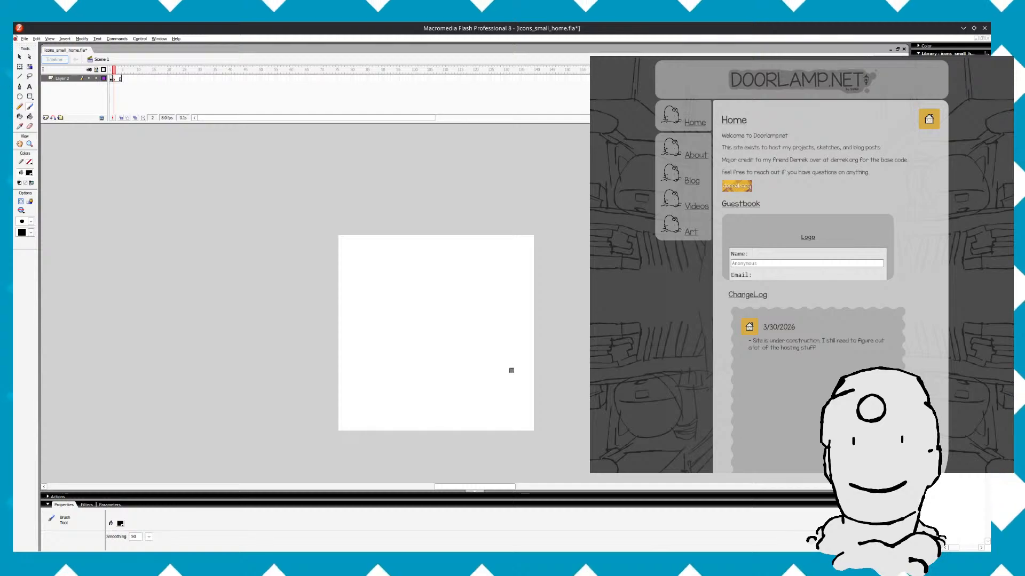
key("comma")
key("period")
key("comma")
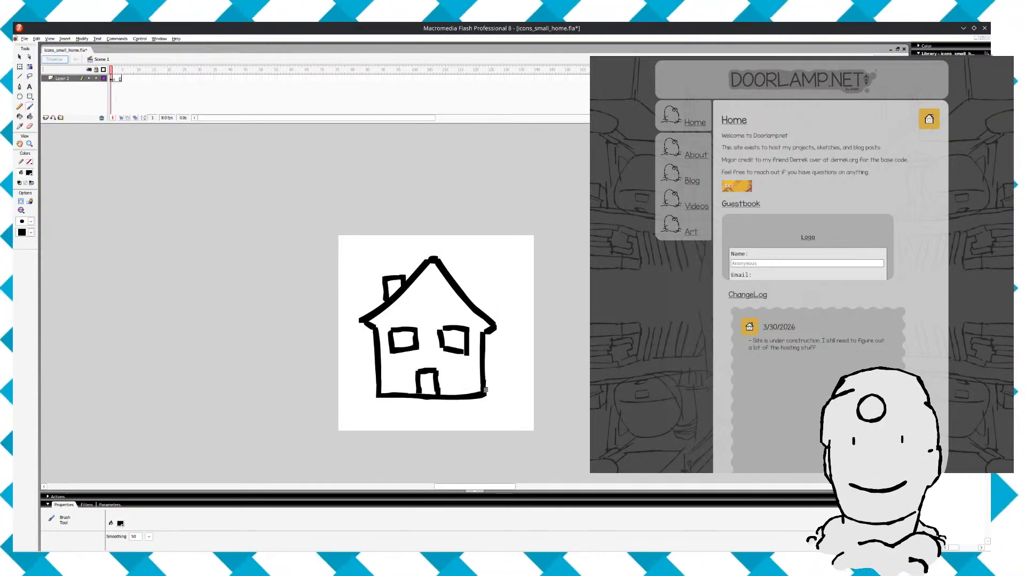
key("period")
key("comma")
key("period")
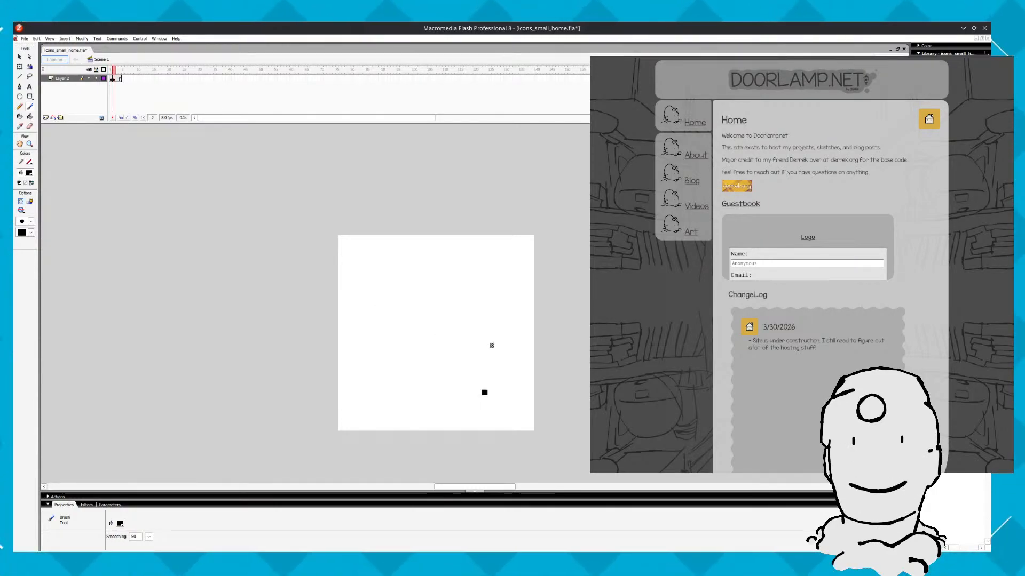
left_click_drag(489, 335, 493, 361)
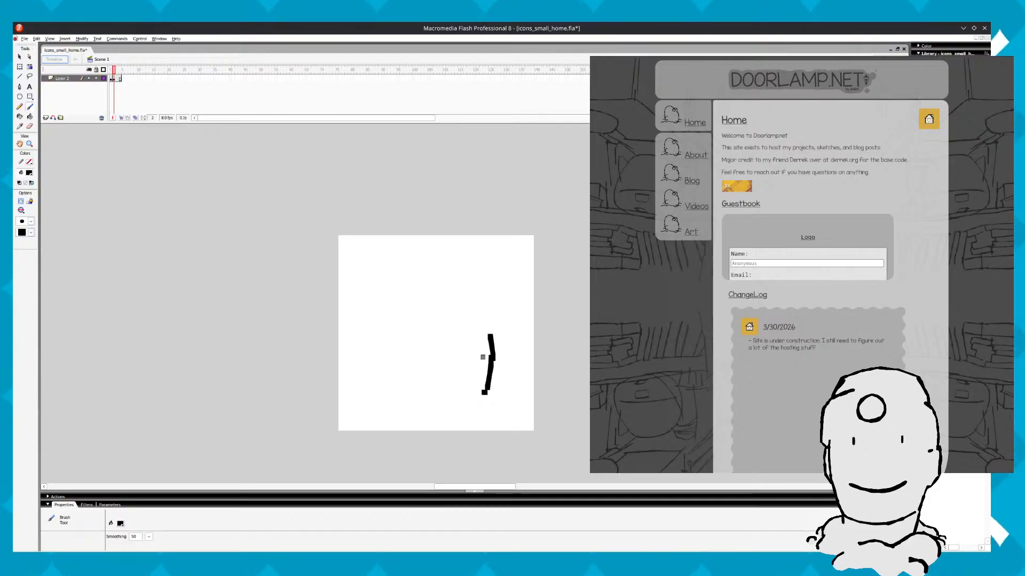
Flip between frames 1 and 2 to locate the house's lower left corner and mark it with a dot on frame 2
key("comma")
key("period")
key("comma")
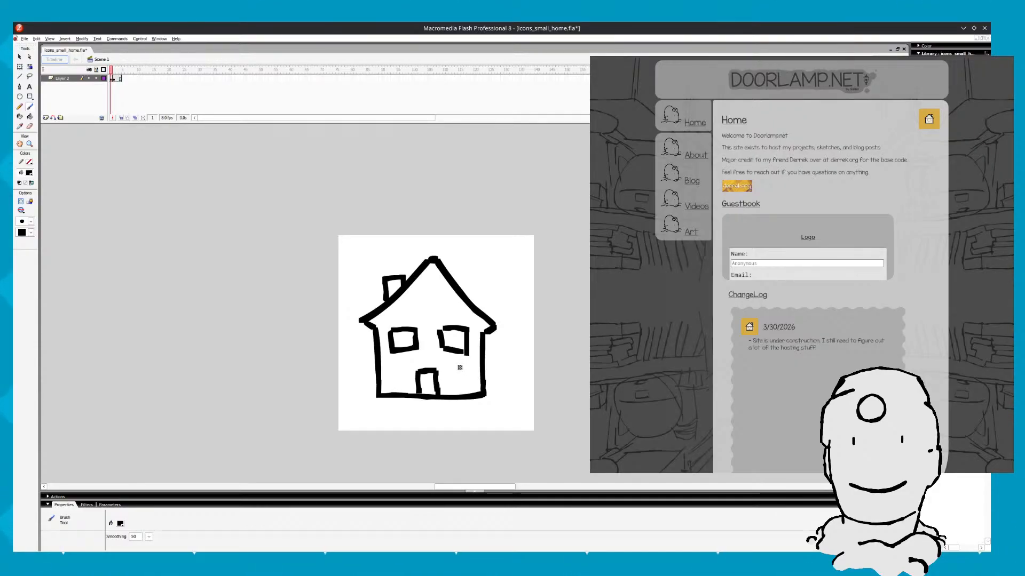
key("period")
key("comma")
key("period")
key("comma")
key("period")
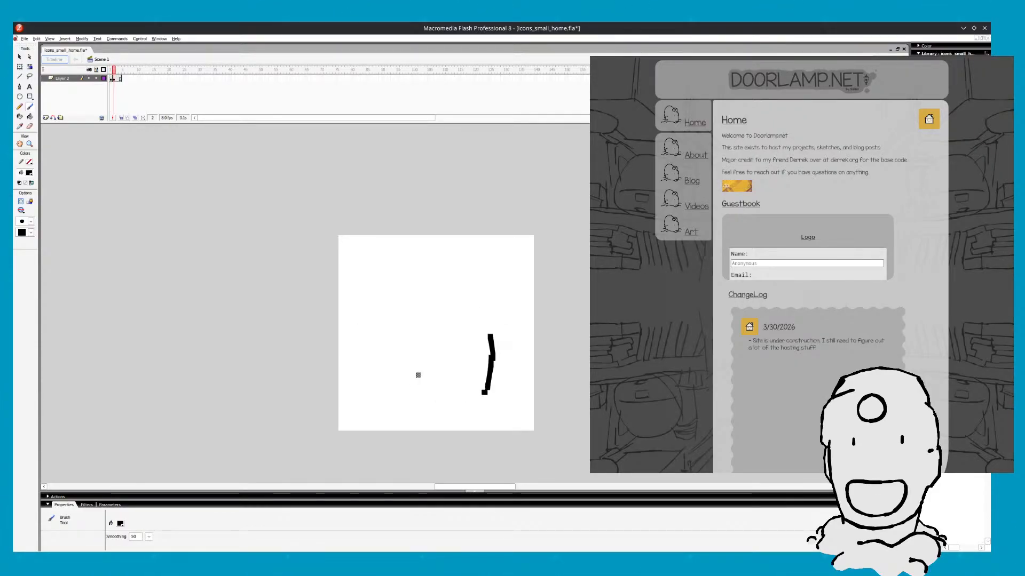
key("comma")
key("period")
left_click(381, 394)
Paint the short lowest section of the left wall at the corner dot on frame 2, checking its position against frame 1
key("comma")
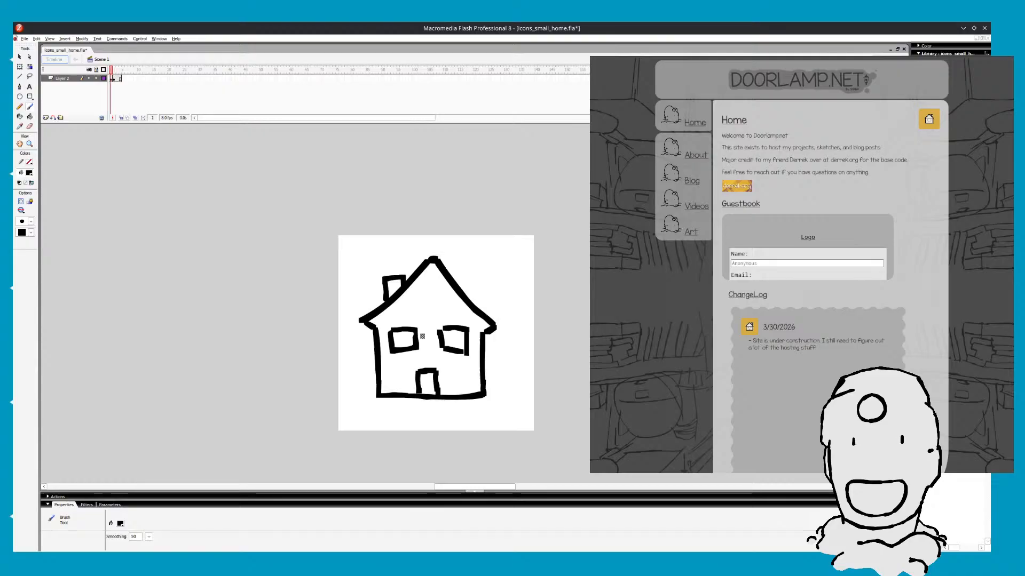
key("period")
key("comma")
key("period")
key("comma")
key("period")
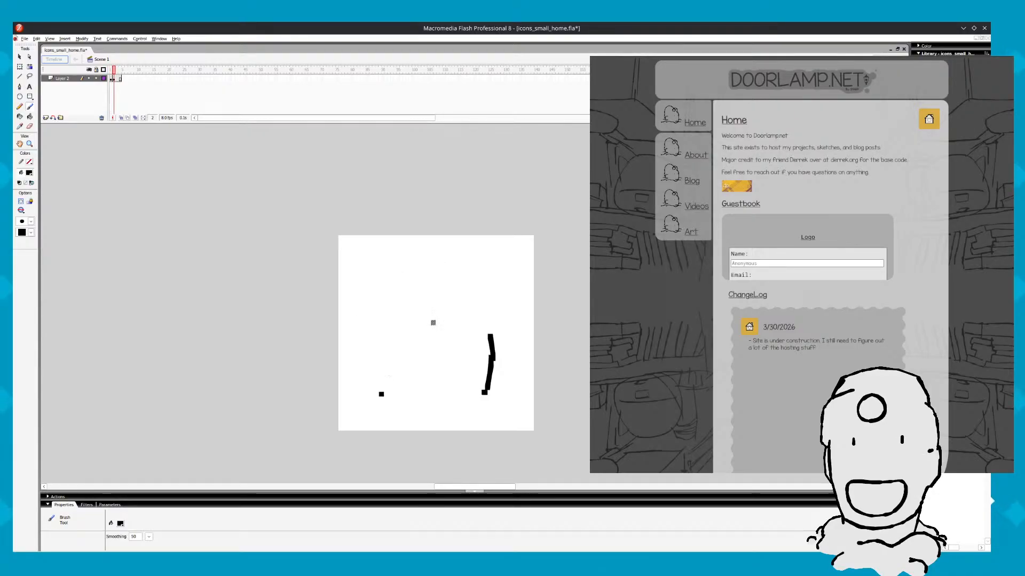
key("comma")
key("period")
left_click_drag(384, 382, 381, 395)
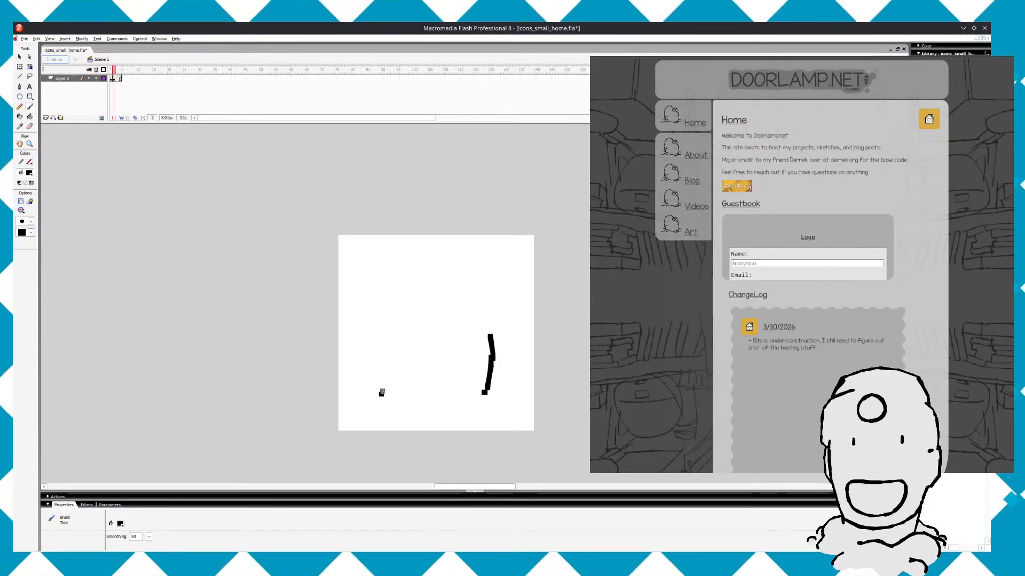
Complete the bowed left wall on frame 2 up to roof height and compare both walls with the house on frame 1
key("comma")
key("period")
key("comma")
key("period")
left_click_drag(386, 332, 388, 362)
key("comma")
key("period")
key("comma")
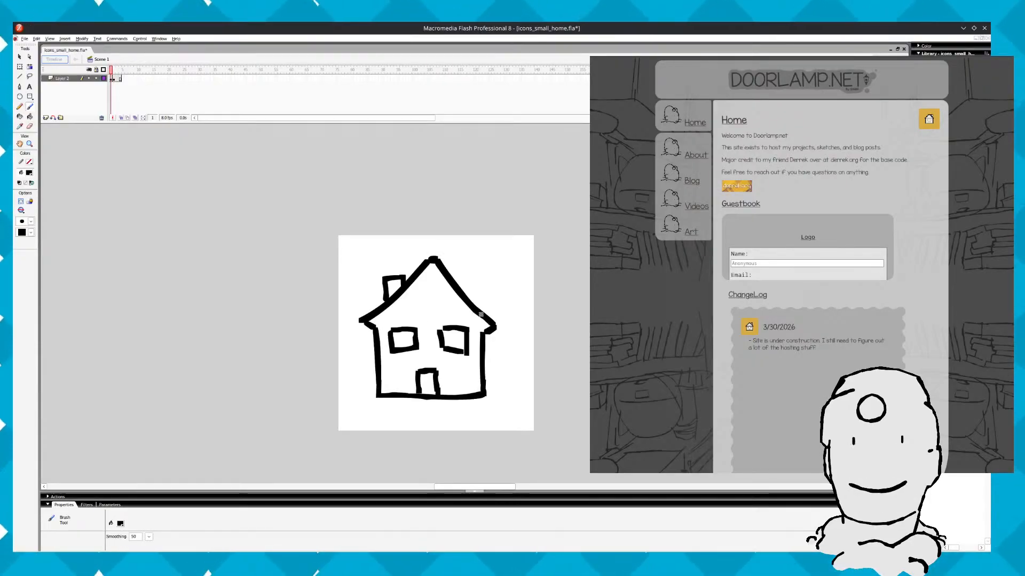
key("period")
key("comma")
key("period")
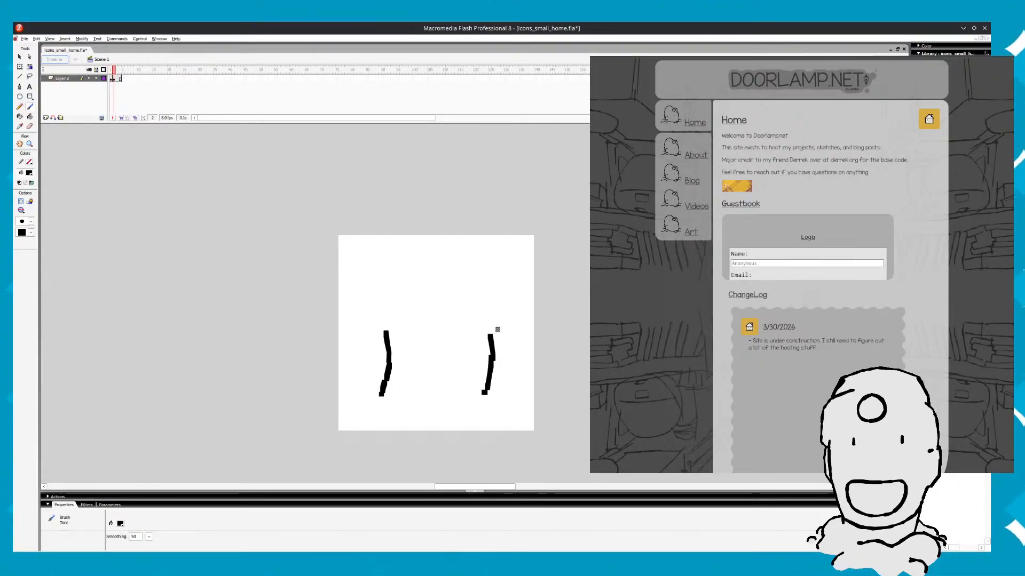
Erase the topmost bit of the right wall on frame 2 and compare the shortened wall with frame 1
key("e")
key("b")
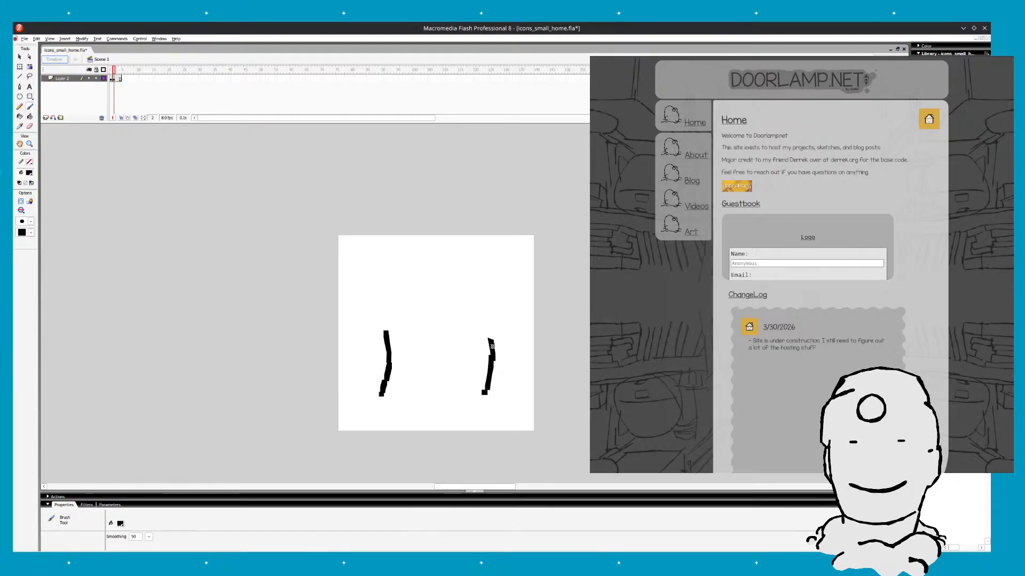
key("period")
key("period")
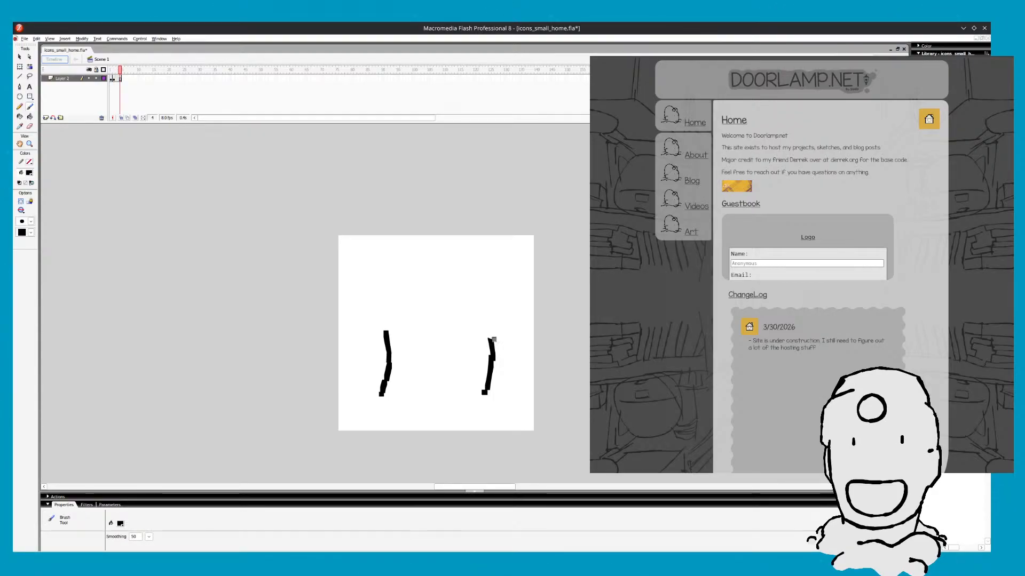
key("comma")
key("comma")
key("period")
key("comma")
key("period")
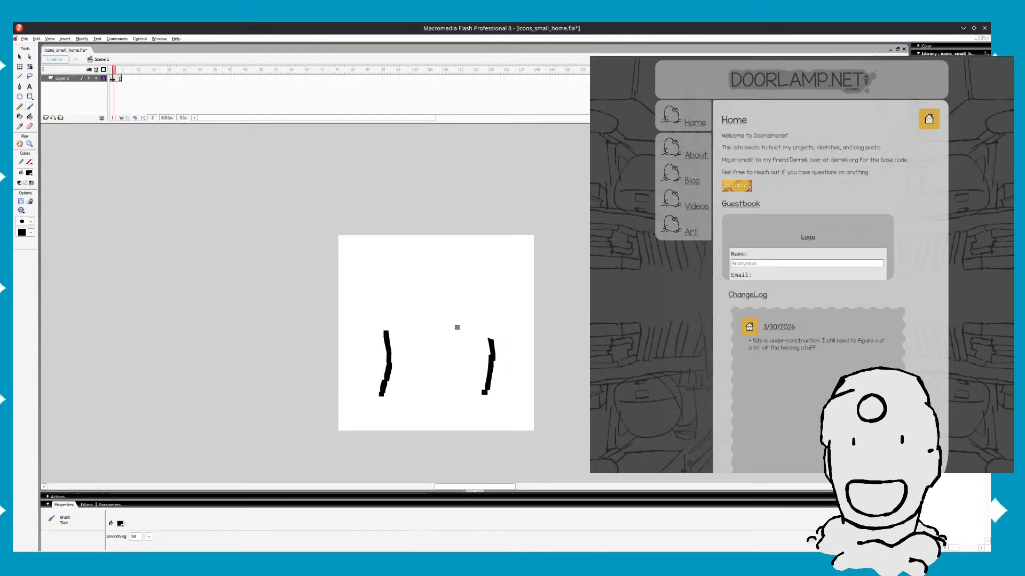
Paint a short eave stroke just above the left wall on frame 2, placed by comparison with frame 1
key("comma")
key("period")
key("comma")
key("period")
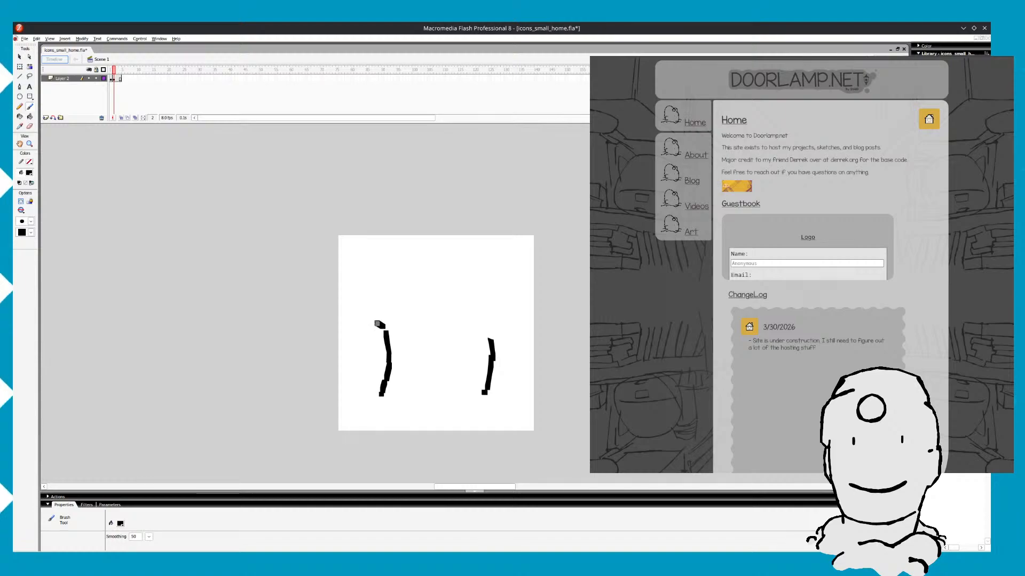
Paint the left roof slope on frame 2 in separate strokes from the eave up to the peak, using frame 1 as reference
left_click_drag(434, 259, 431, 271)
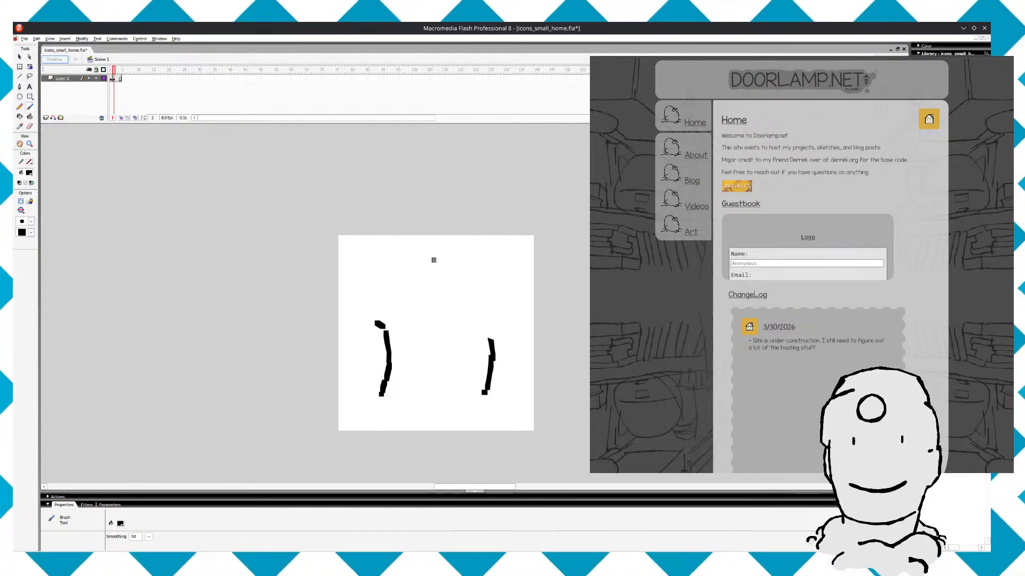
key("comma")
key("period")
key("comma")
key("period")
key("comma")
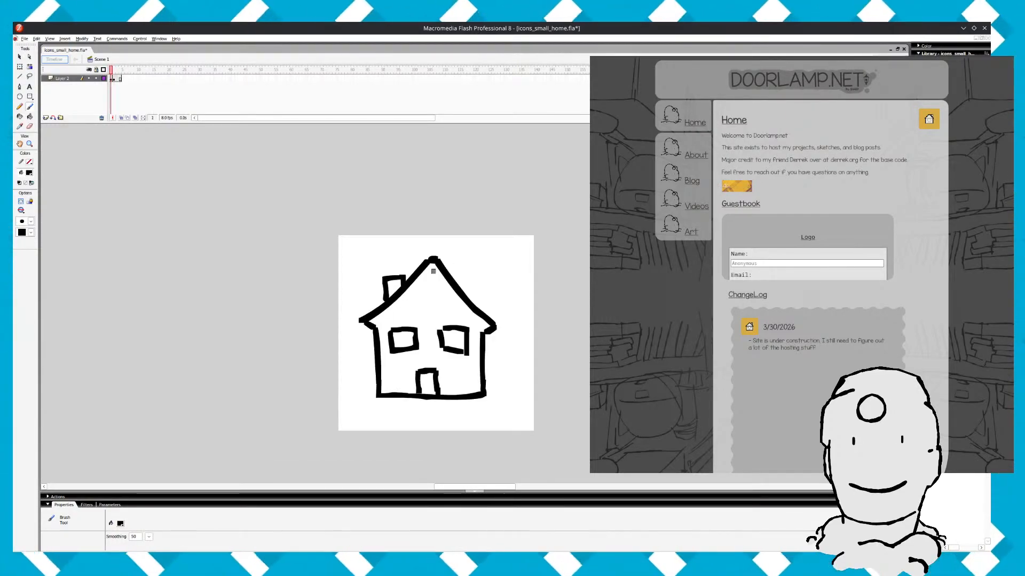
key("period")
left_click_drag(380, 313, 434, 259)
key("comma")
key("period")
key("comma")
key("period")
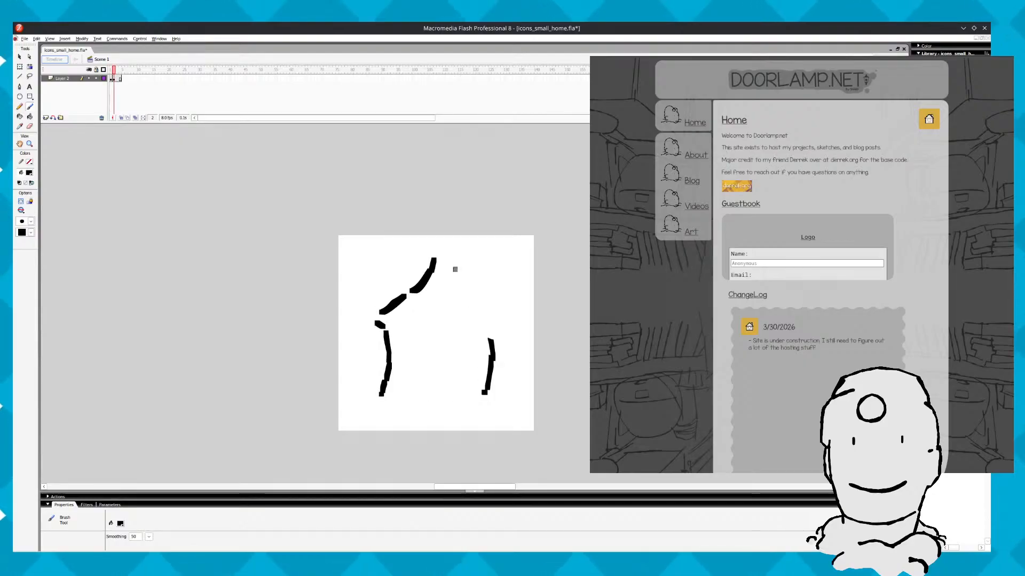
Paint a rounded cap at the roof peak and a short upper section of the right slope on frame 2
key("comma")
key("period")
key("comma")
key("period")
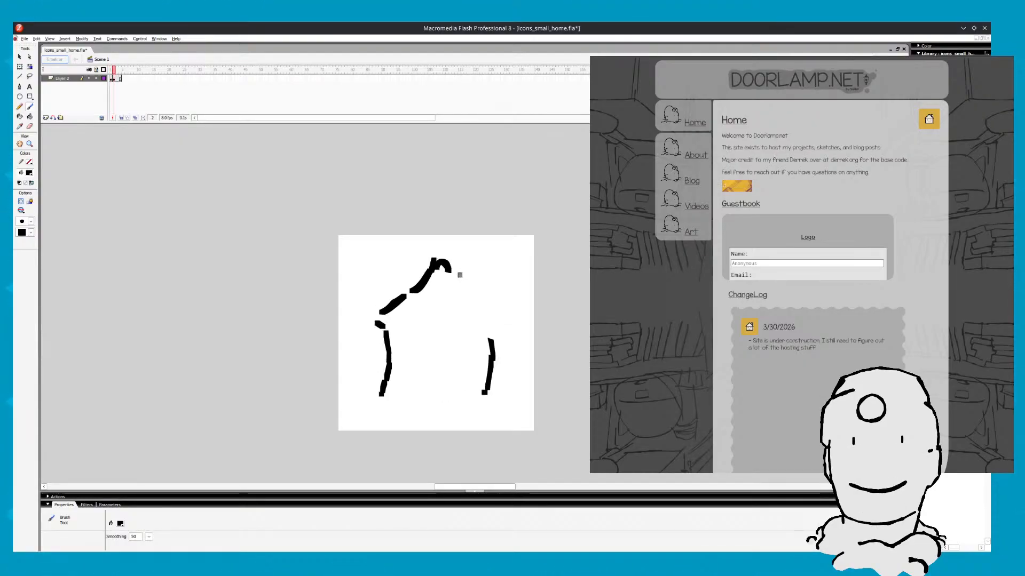
key("comma")
key("period")
key("comma")
key("period")
key("comma")
key("period")
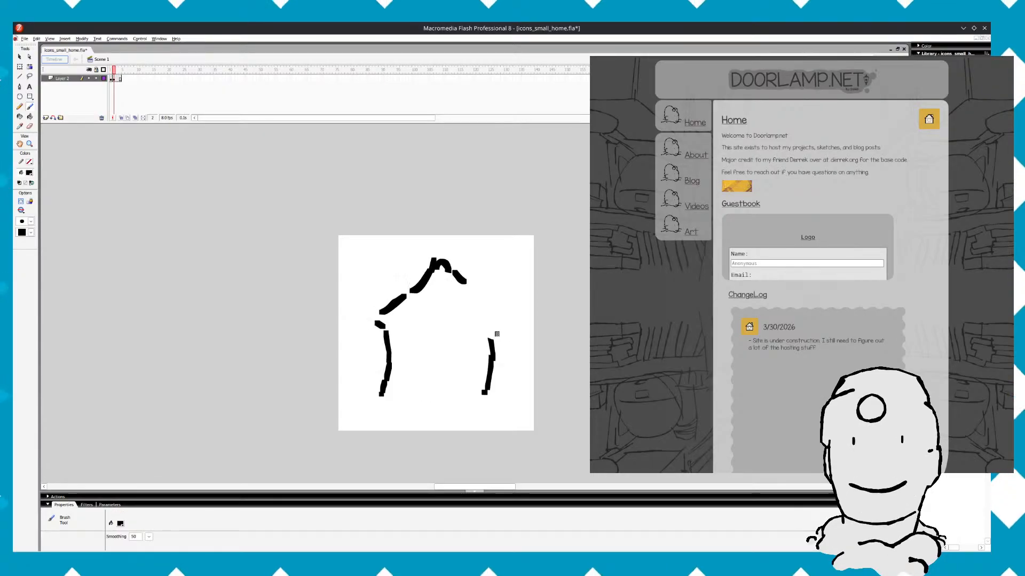
Mark the right eave above the right wall with two dots and paint the lowest stroke of the right roof slope on frame 2
key("comma")
key("period")
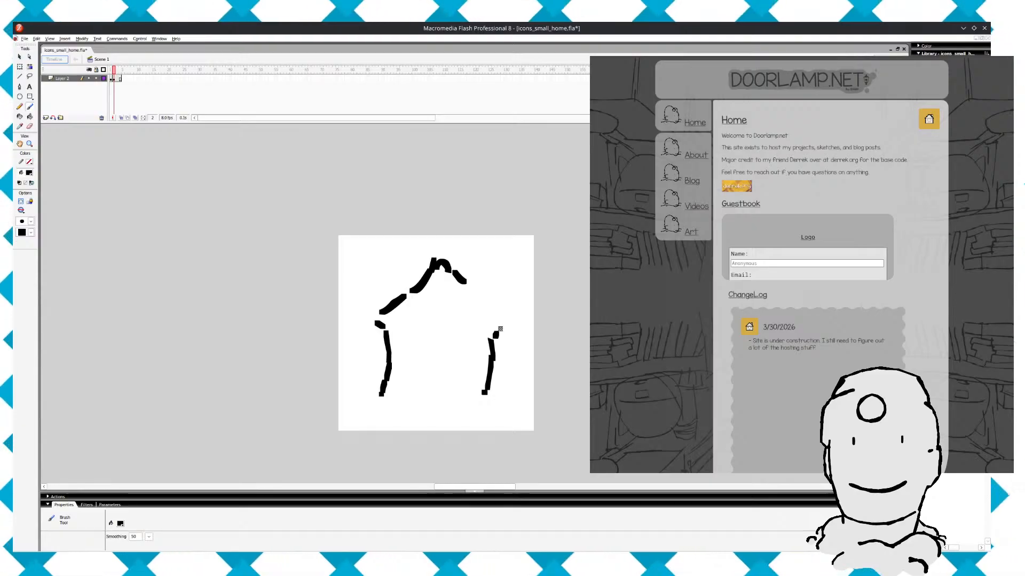
key("comma")
key("period")
key("comma")
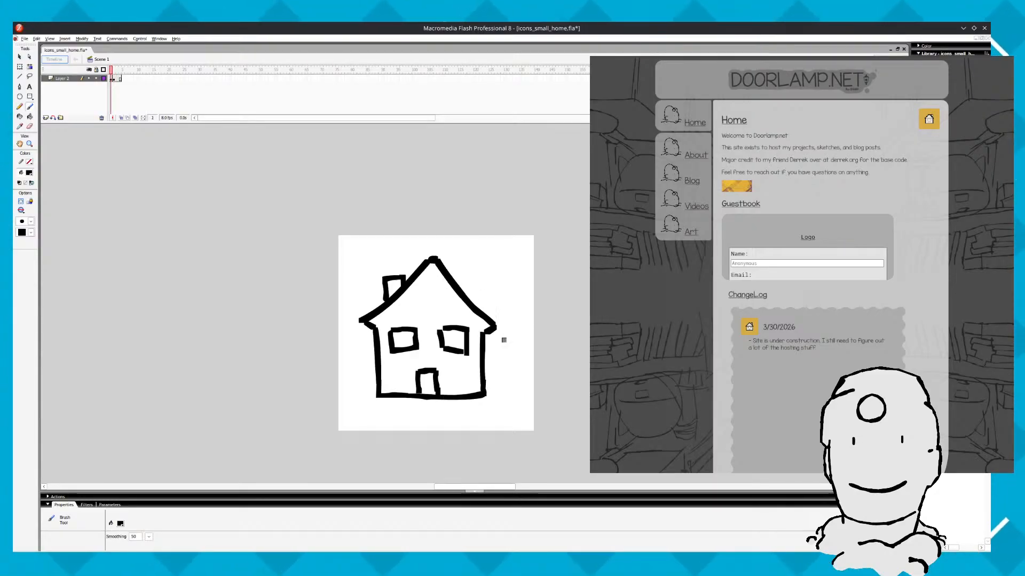
key("period")
left_click_drag(485, 316, 499, 320)
key("comma")
key("period")
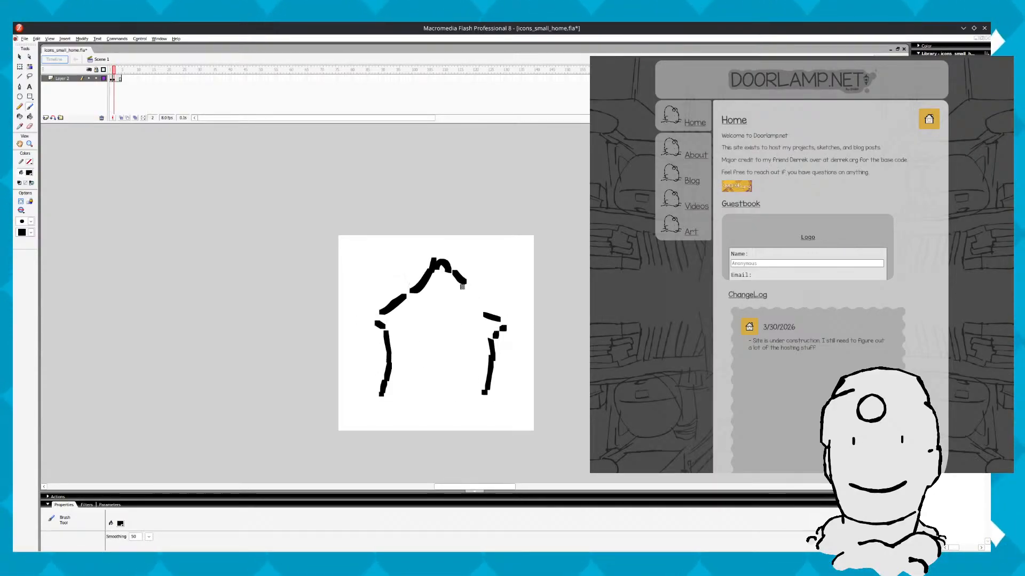
Paint the missing middle section of the right roof slope on frame 2, joining the peak to the eave stroke
key("comma")
key("period")
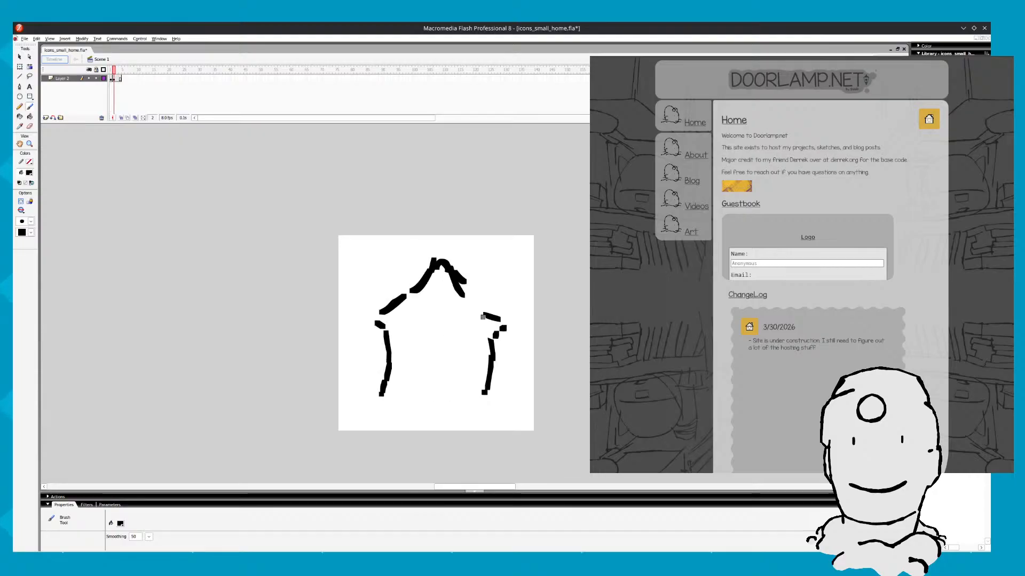
key("comma")
key("period")
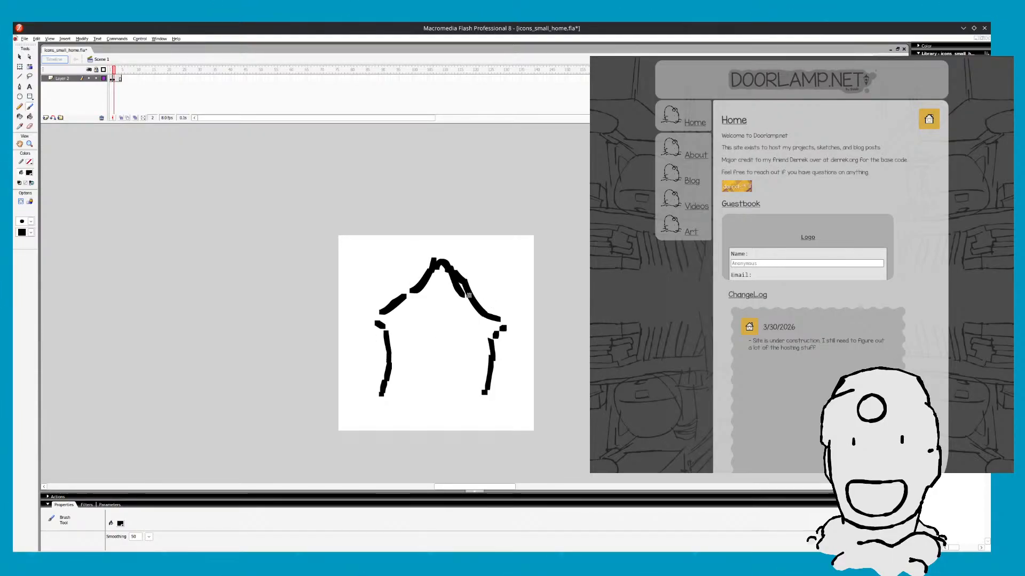
Erase the doubled upper part of the right roof slope and repaint it as one clean line from the peak
key("e")
left_click_drag(468, 295, 451, 272)
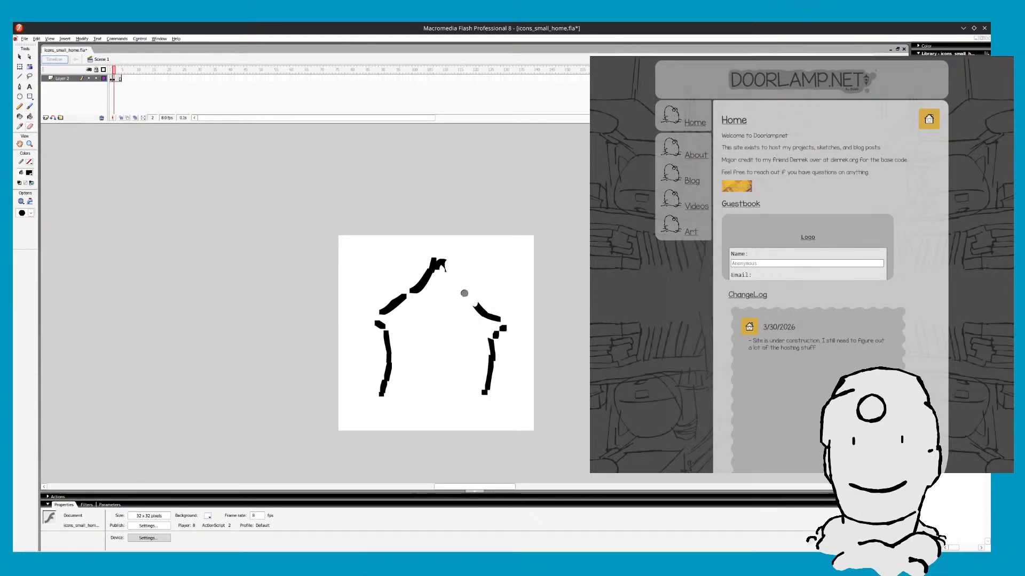
key("n")
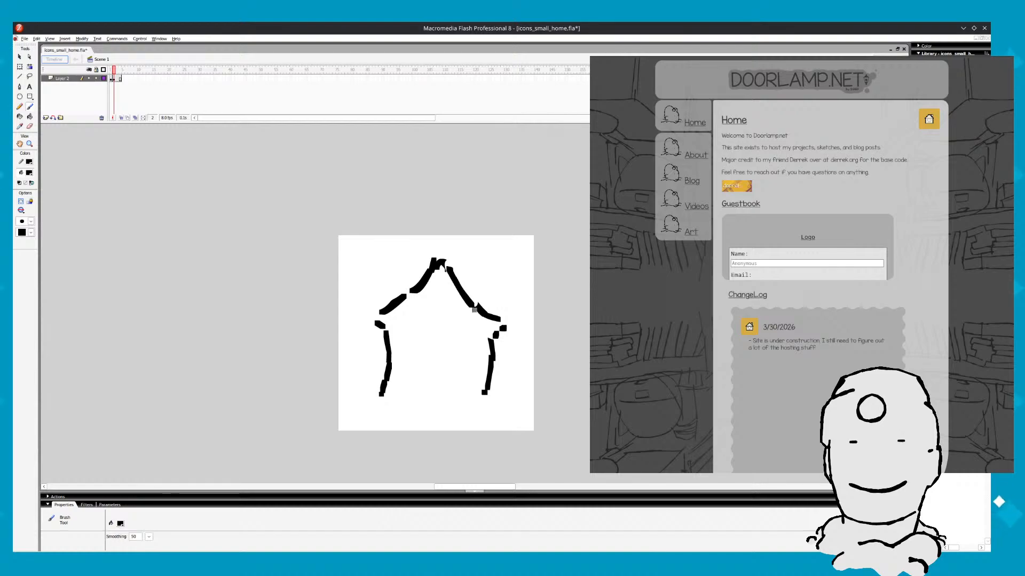
left_click_drag(470, 301, 477, 309)
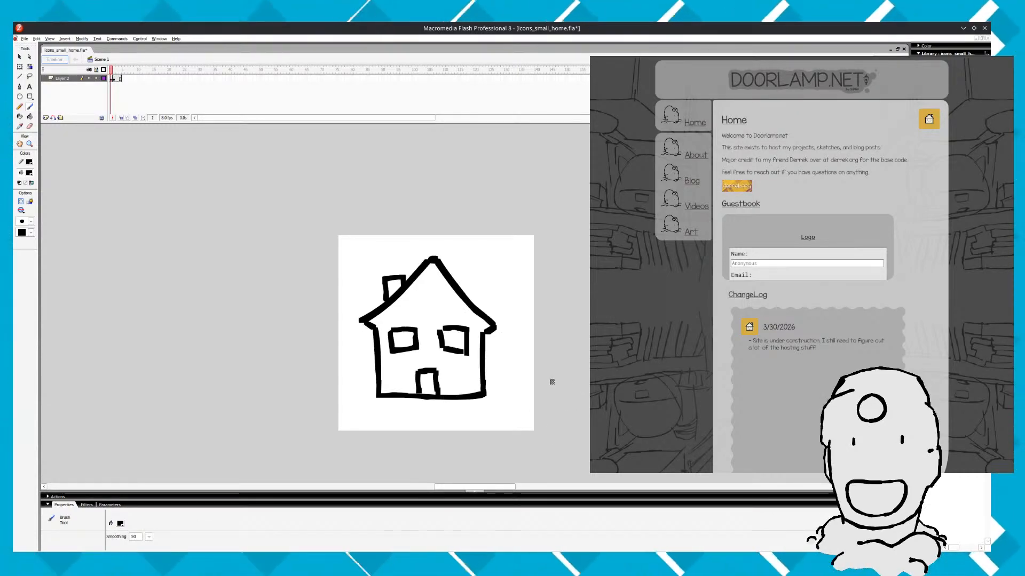
Connect the right eave dots to the end of the roof slope on frame 2, checking the corner against frame 1
key("period")
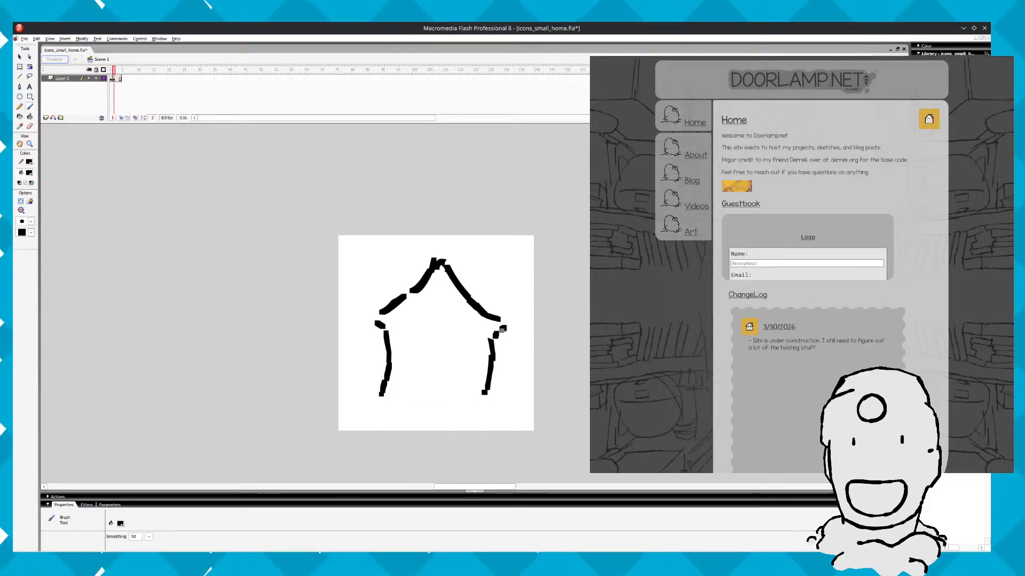
key("comma")
key("period")
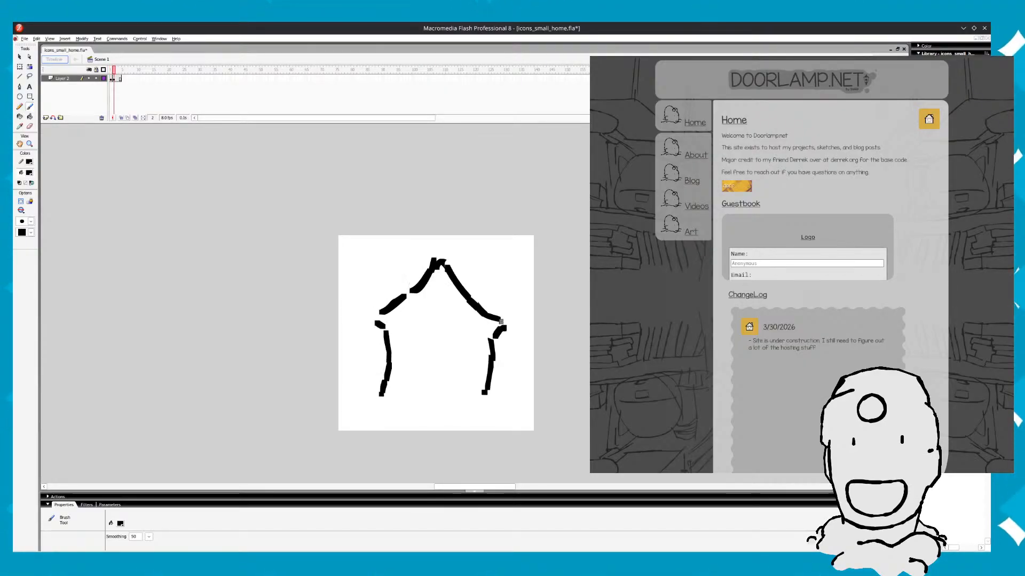
key("comma")
key("period")
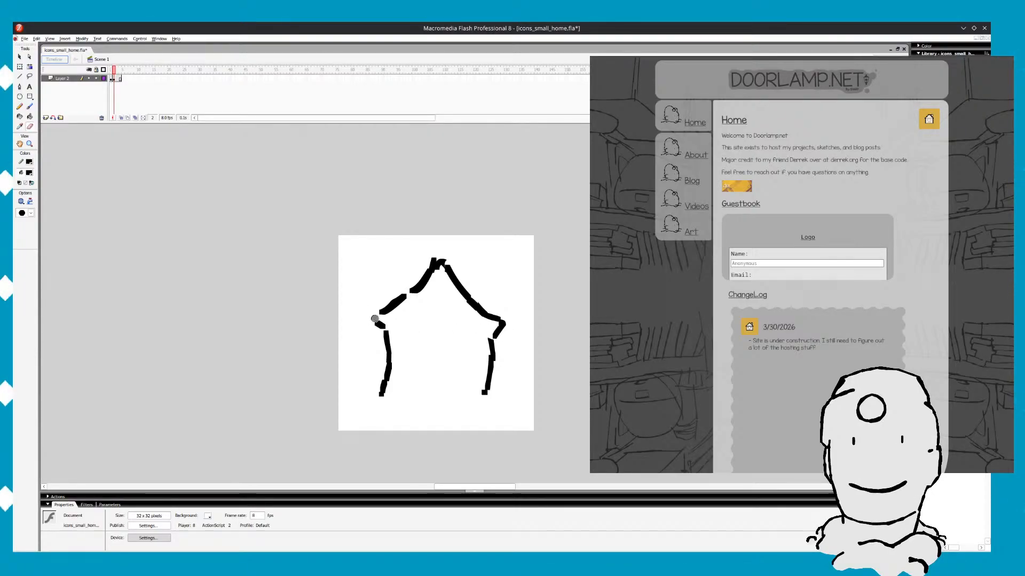
Erase the left eave stroke on frame 2 and repaint it as a pointed corner joined to the left roof slope
key("b")
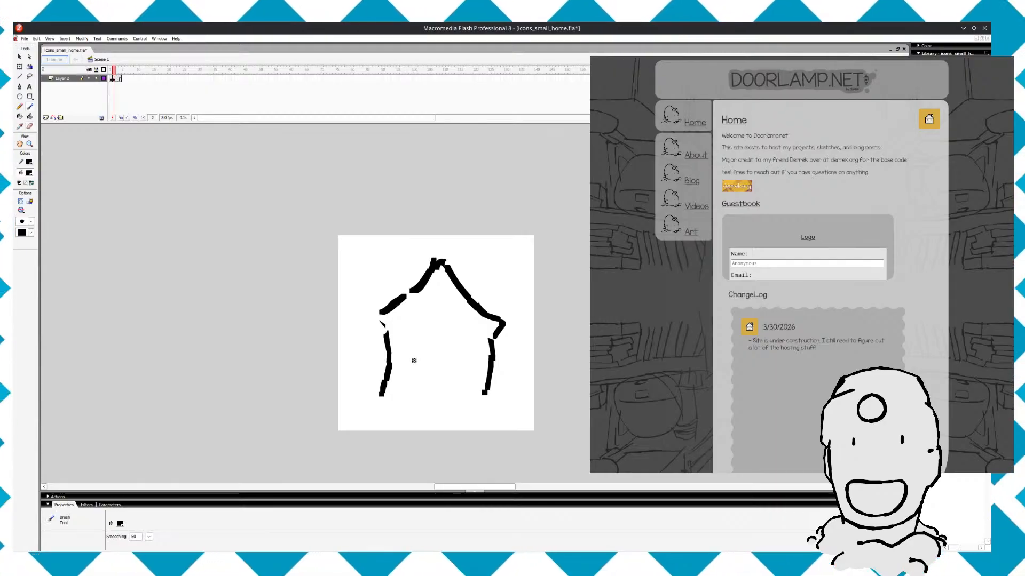
key("comma")
key("period")
key("comma")
key("period")
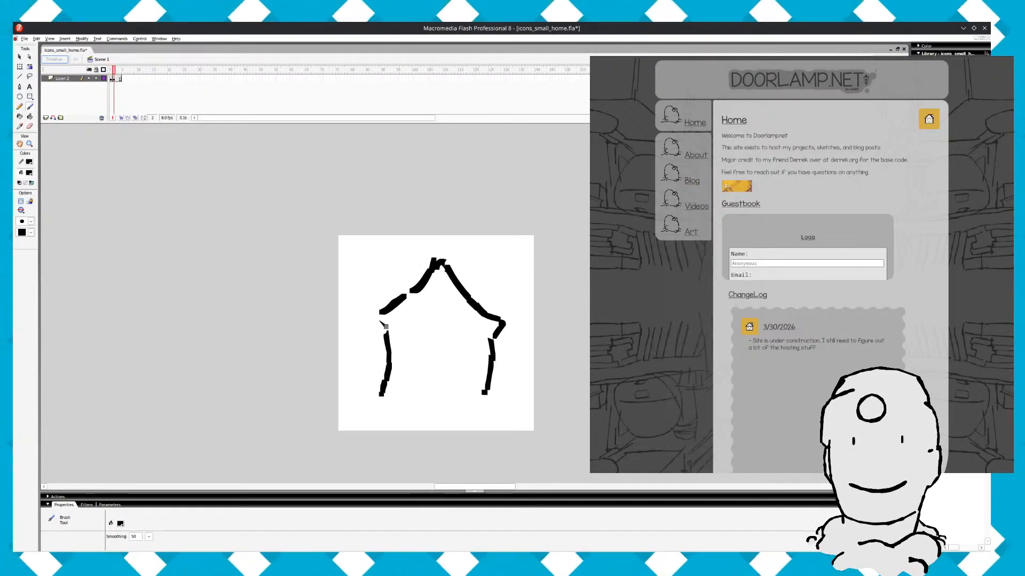
left_click_drag(384, 324, 381, 313)
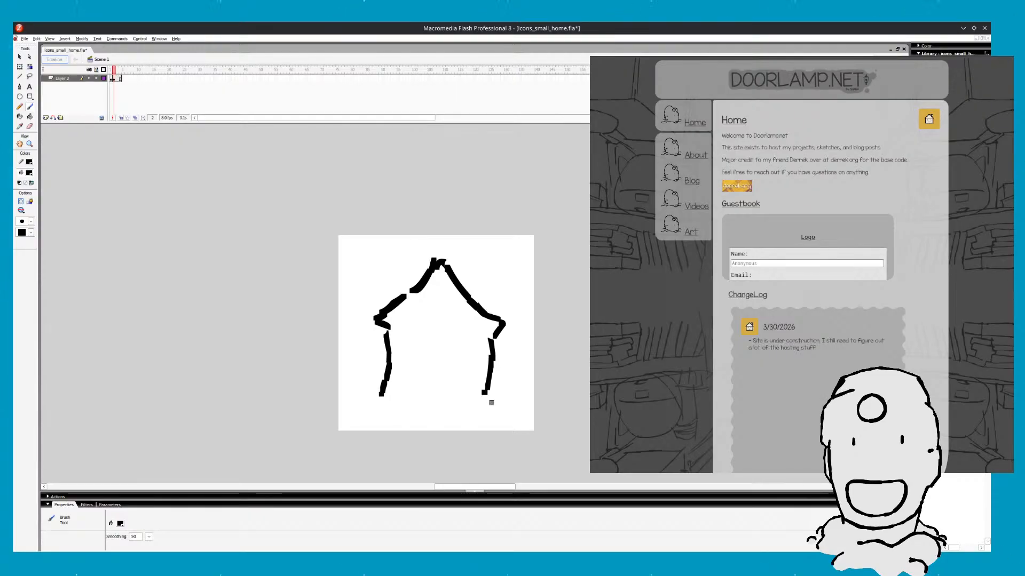
Flip between frames 1 and 2 to examine how the redrawn roof and eaves move against the original house
key("comma")
key("period")
key("comma")
key("period")
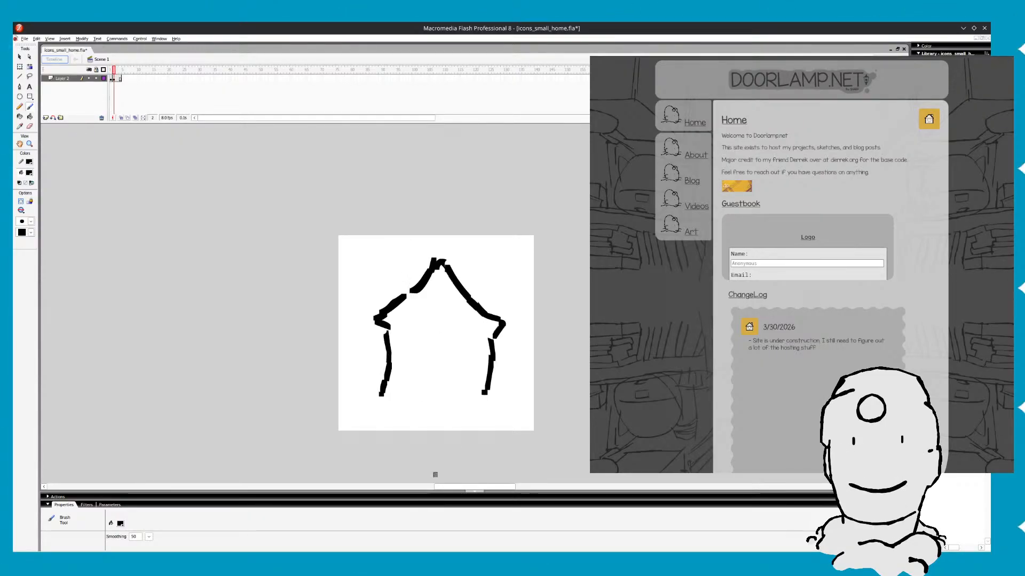
key("comma")
key("period")
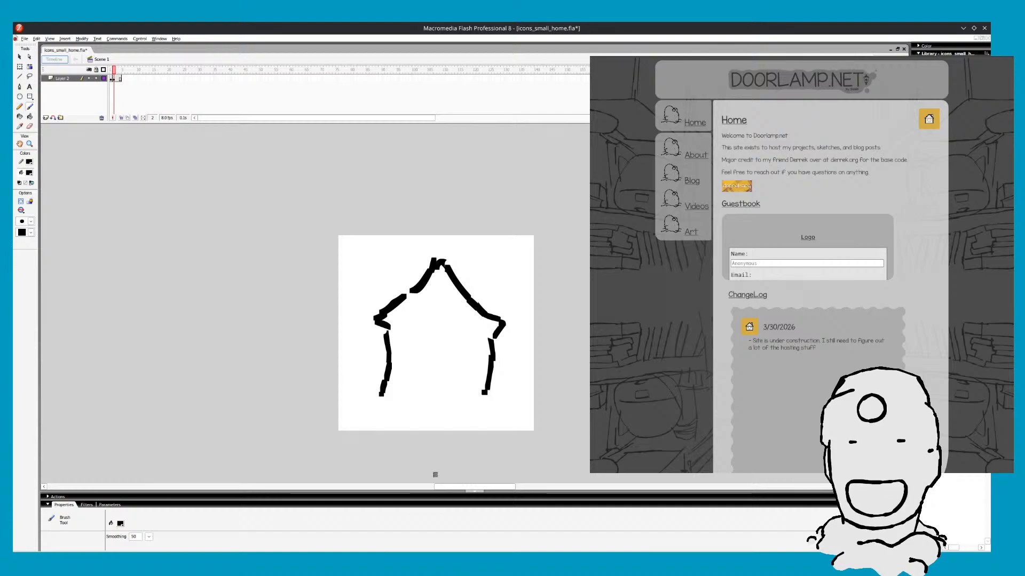
key("comma")
key("period")
key("comma")
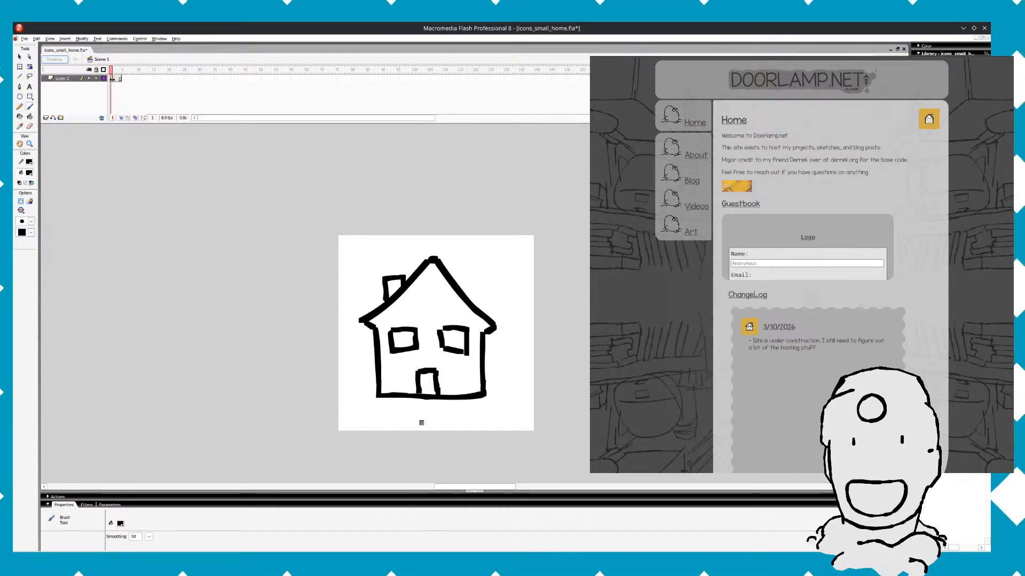
key("period")
key("comma")
key("period")
key("comma")
key("period")
Erase the tip of the left eave on frame 2 and repaint it extending farther outward, joined to the roof slope
key("e")
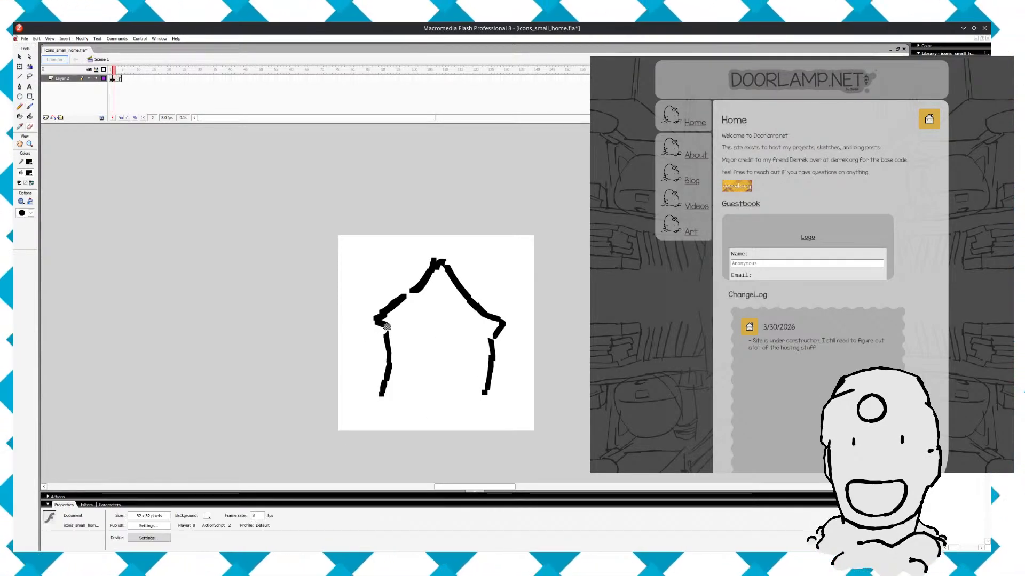
left_click_drag(383, 317, 373, 316)
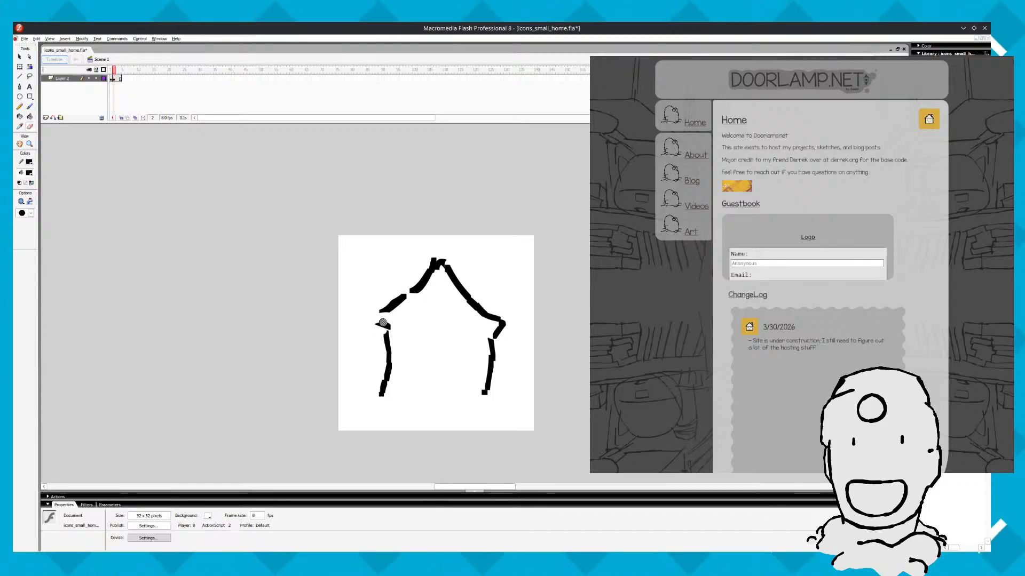
key("b")
key("comma")
key("period")
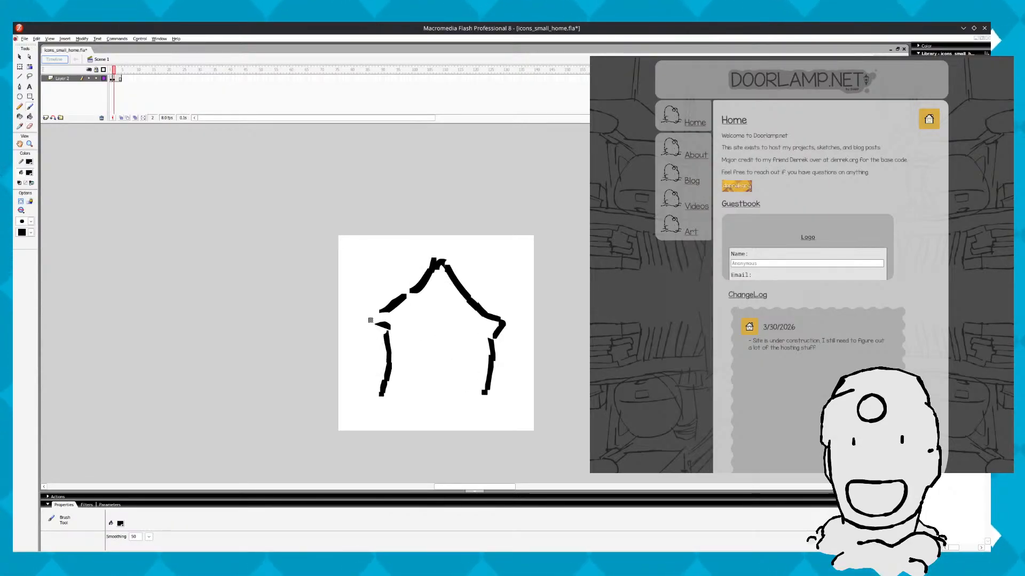
left_click_drag(369, 318, 380, 312)
key("comma")
key("period")
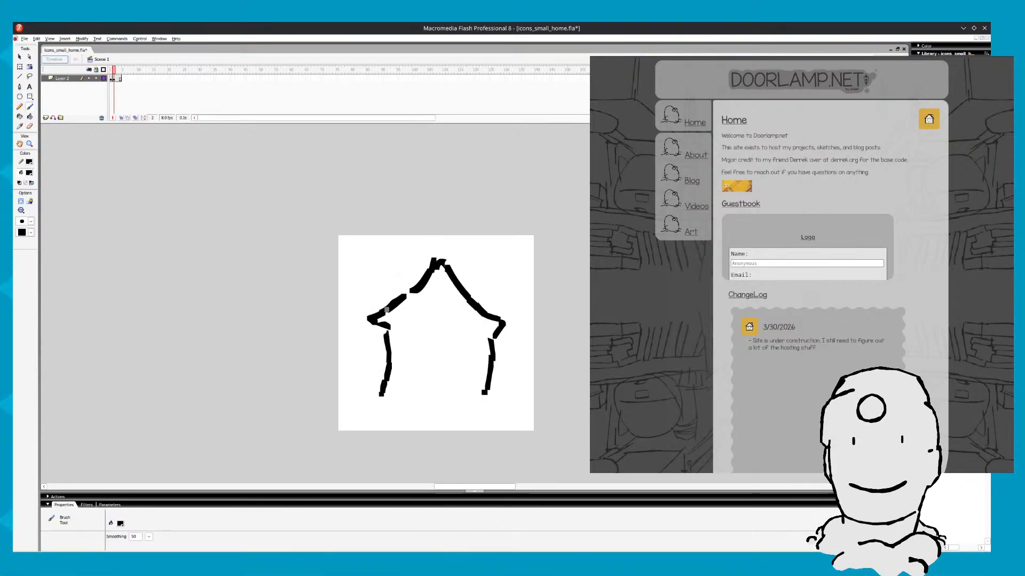
Paint the chimney on the left roof slope of frame 2, spanning the gap in the slope
key("comma")
key("period")
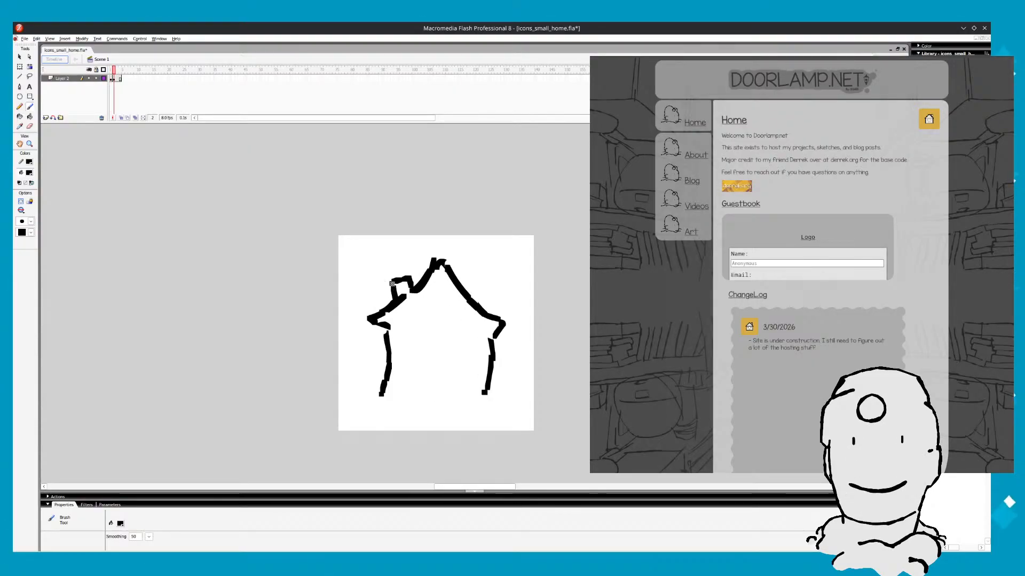
key("comma")
key("period")
key("comma")
key("period")
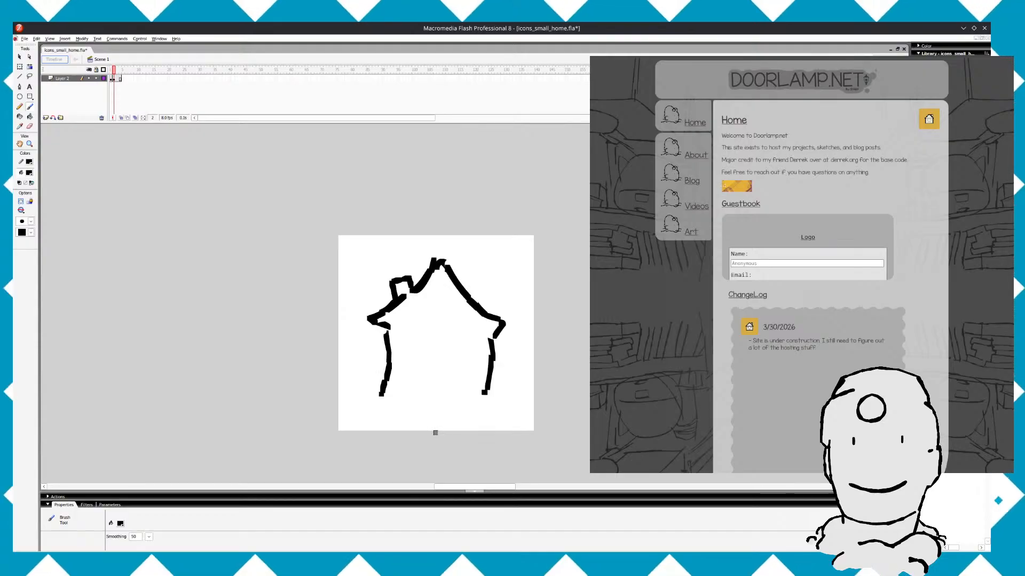
Flip between frames 1 and 2 to compare the chimney, roof and the position of the house's base line
key("comma")
key("period")
key("comma")
key("period")
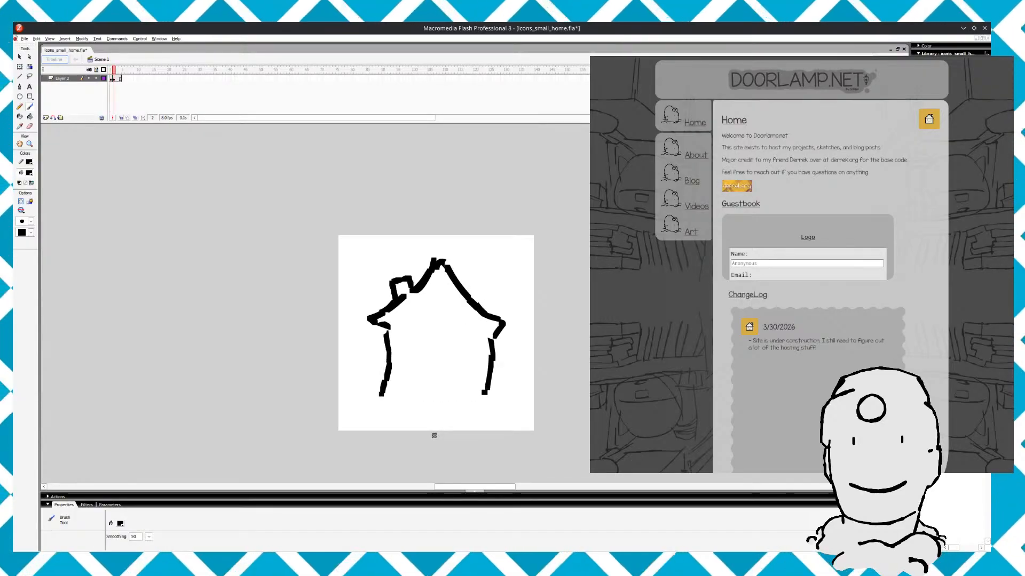
key("comma")
key("period")
key("comma")
key("period")
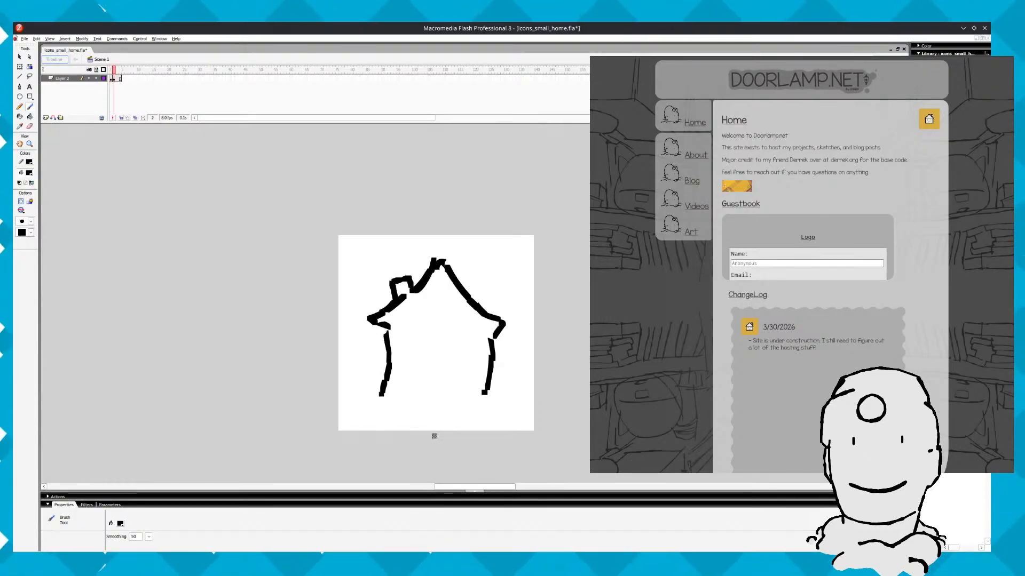
key("comma")
key("period")
key("comma")
key("period")
key("comma")
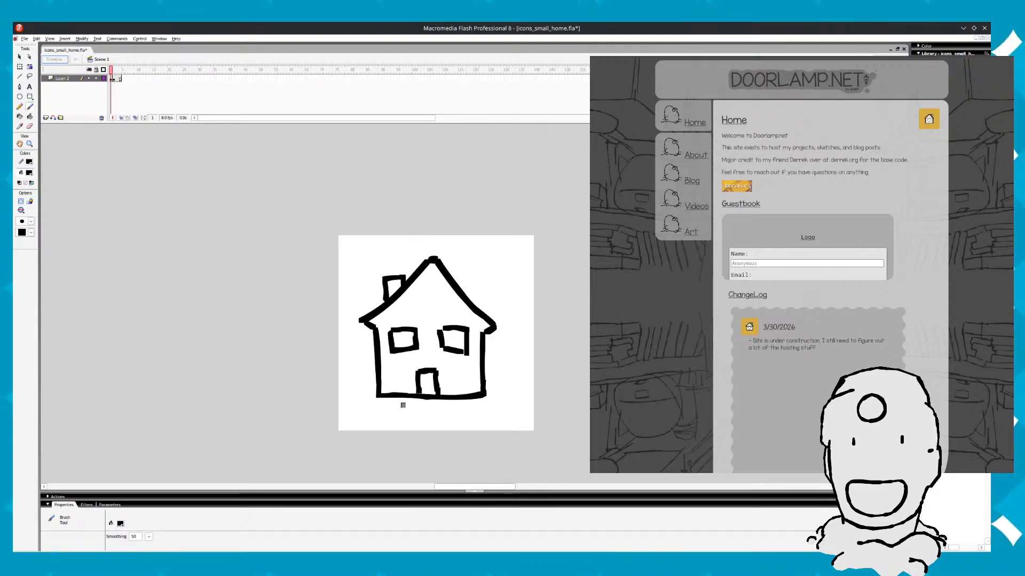
Flip repeatedly between frames 1 and 2 to compare the house outline, its base line and the door's placement
key("period")
key("comma")
key("period")
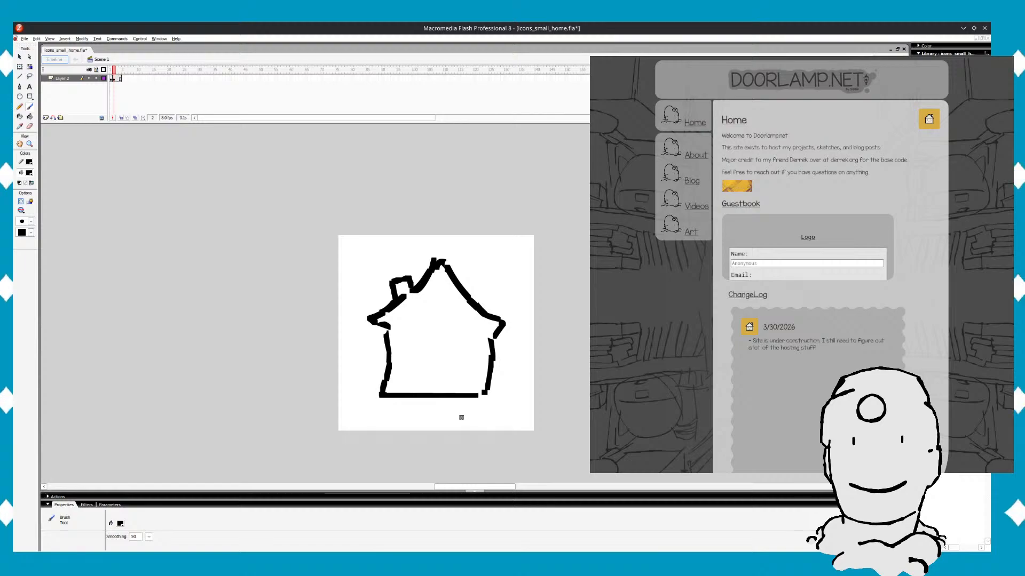
key("comma")
key("period")
key("comma")
key("period")
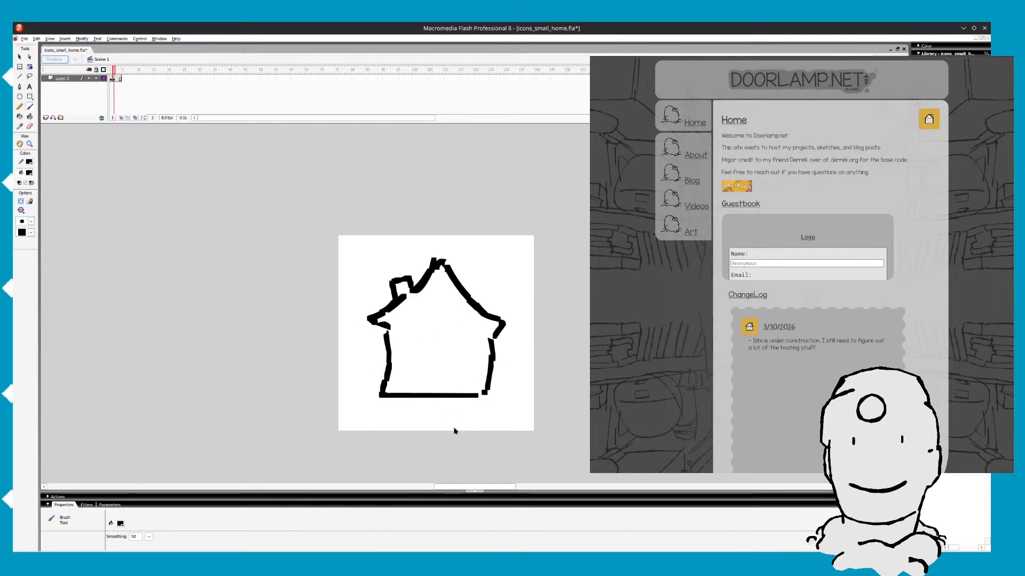
key("comma")
key("period")
key("comma")
key("period")
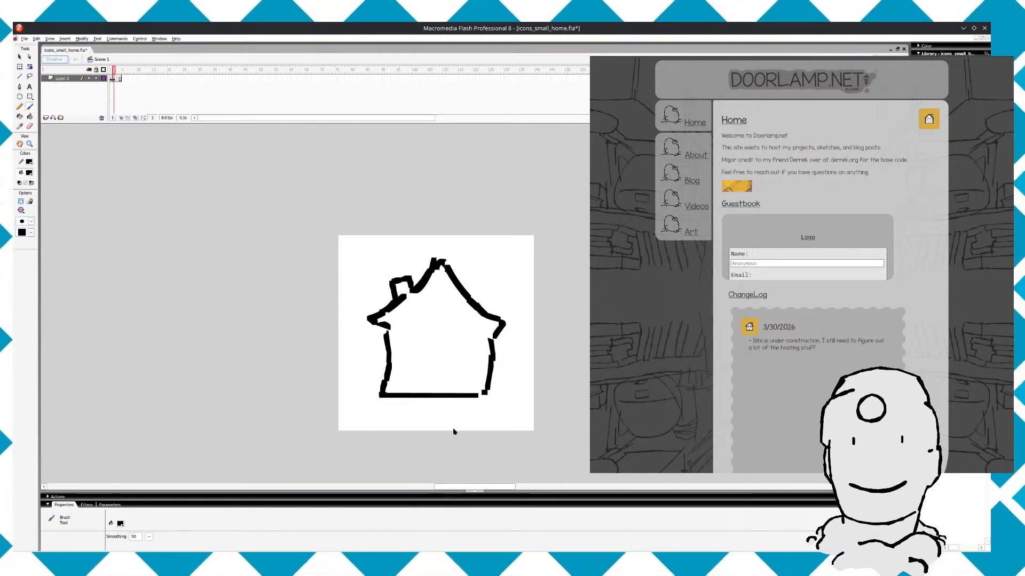
key("comma")
key("period")
key("comma")
key("period")
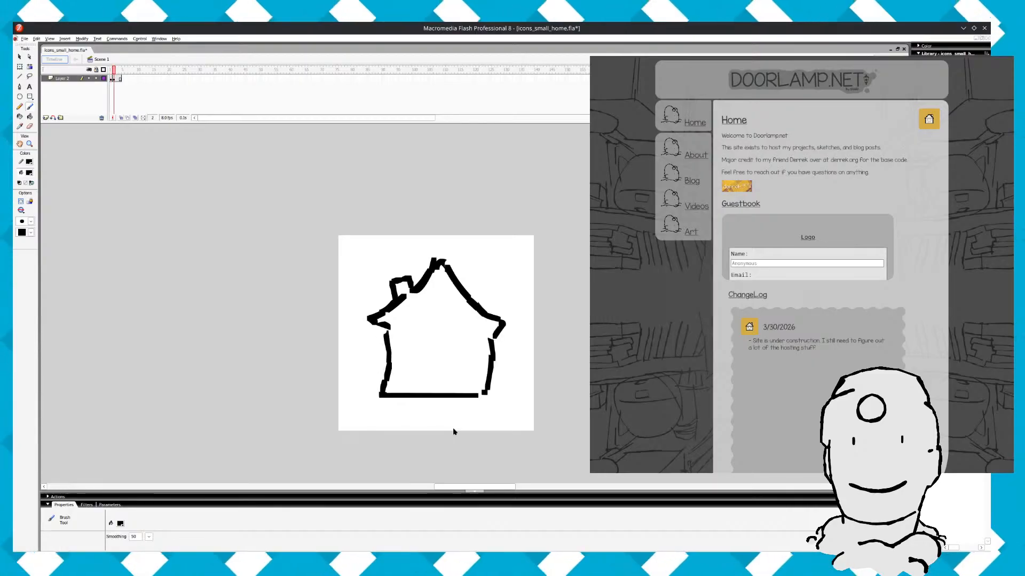
key("comma")
key("period")
key("comma")
key("period")
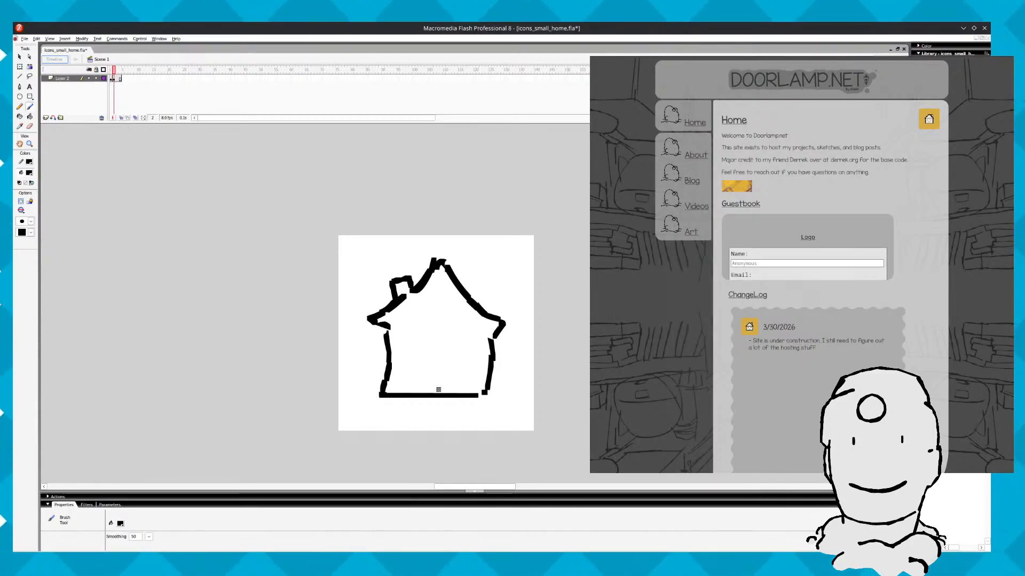
key("period")
key("comma")
key("period")
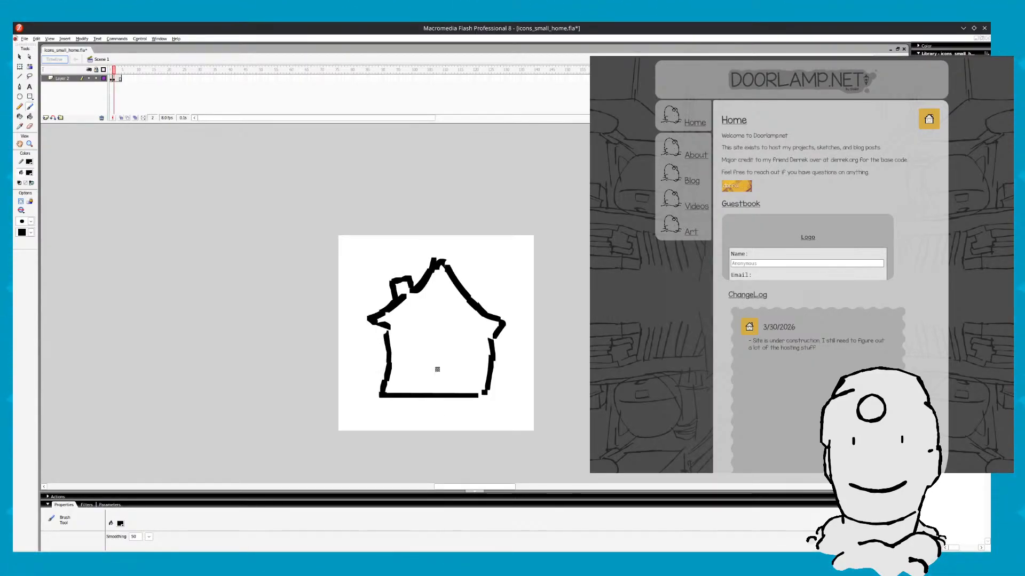
key("comma")
key("period")
key("comma")
key("period")
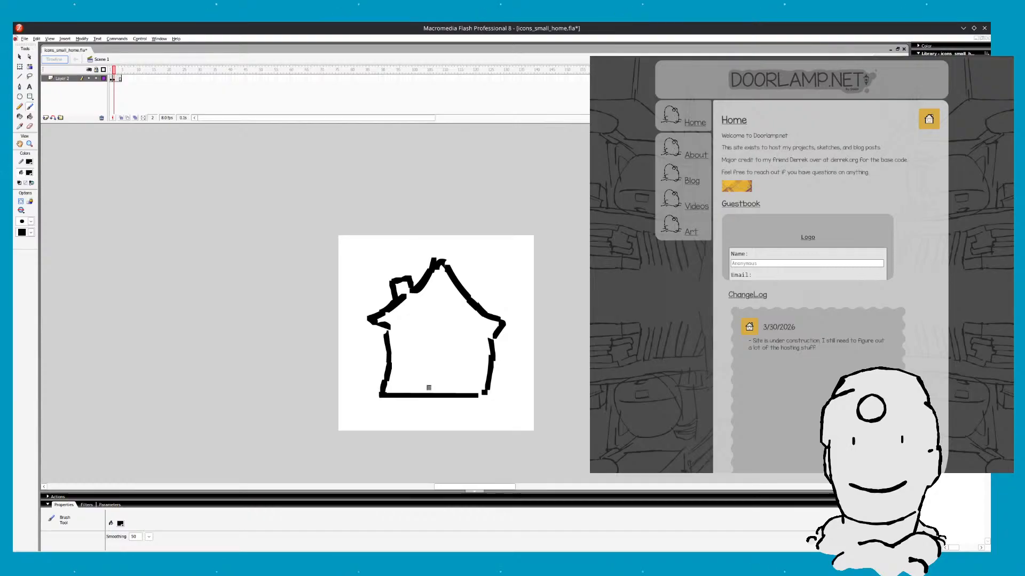
key("comma")
key("period")
key("comma")
key("period")
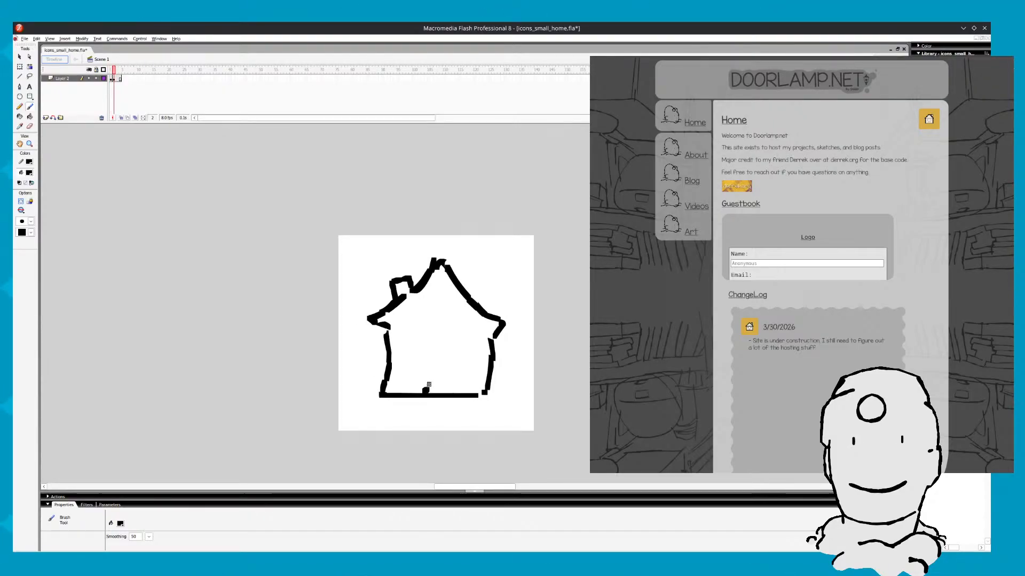
key("comma")
key("period")
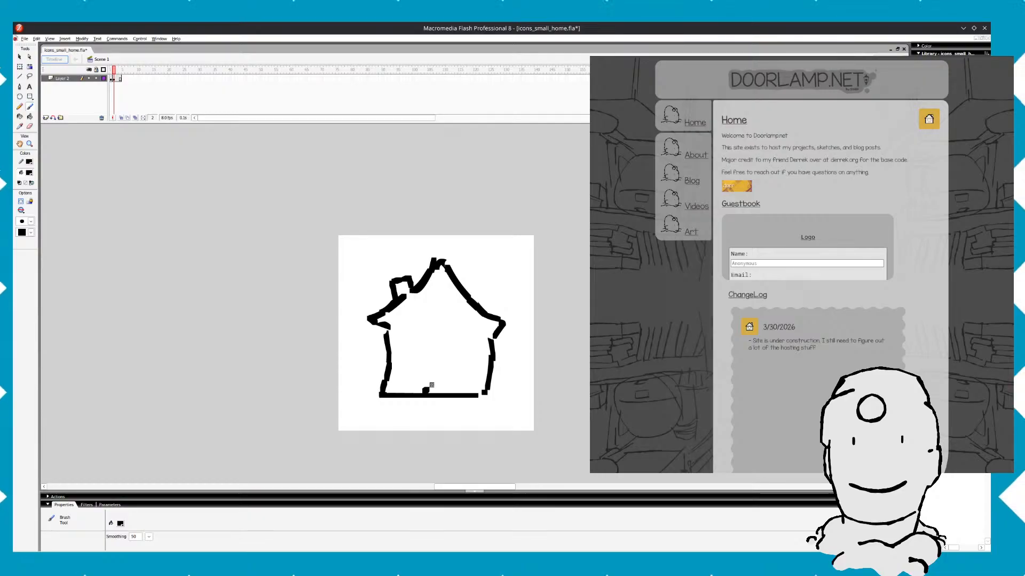
key("comma")
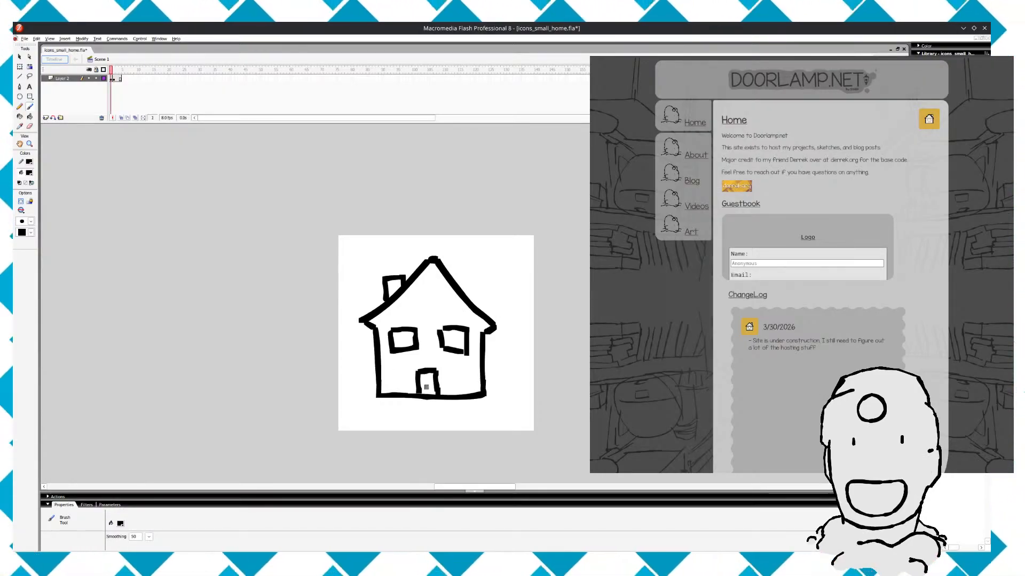
key("period")
key("comma")
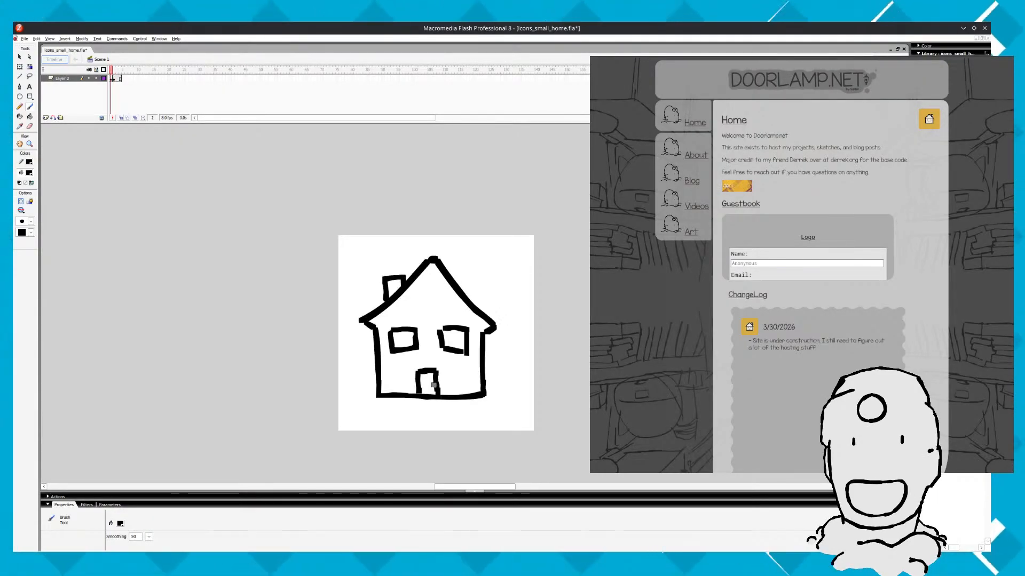
Paint the door on frame 2, rising from the base line with a slanted left side, slightly right of its frame 1 position
key("period")
key("comma")
key("period")
key("comma")
key("period")
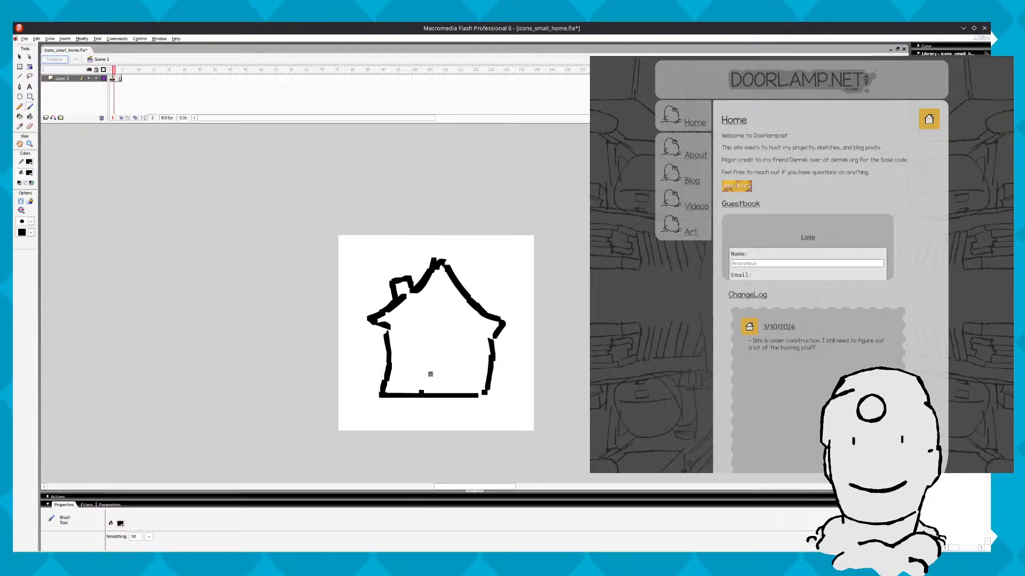
key("comma")
key("period")
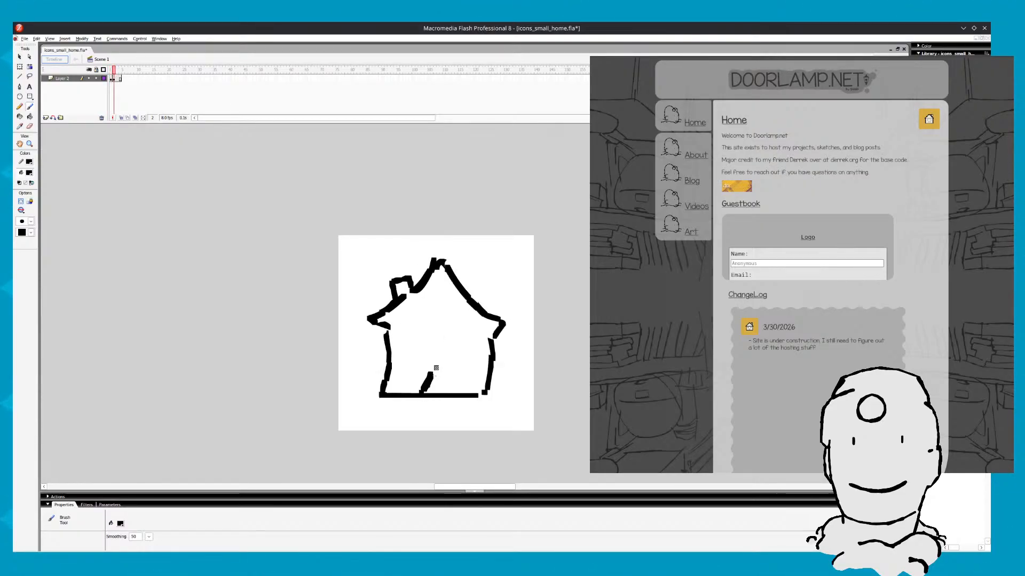
key("comma")
key("period")
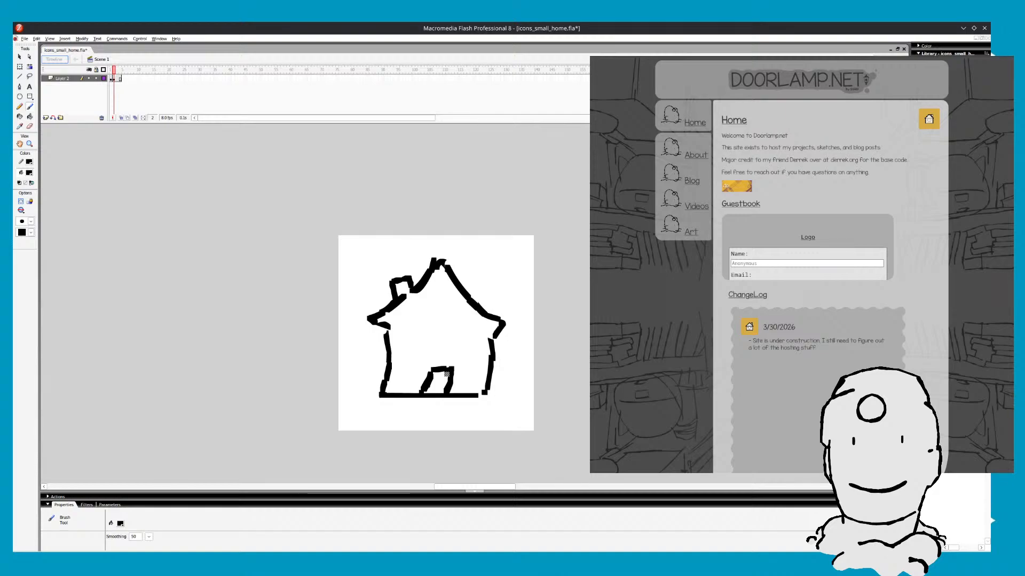
Flip between frames 1 and 2 to compare the new door, the roof and the original windows' positions
key("comma")
key("period")
key("comma")
key("period")
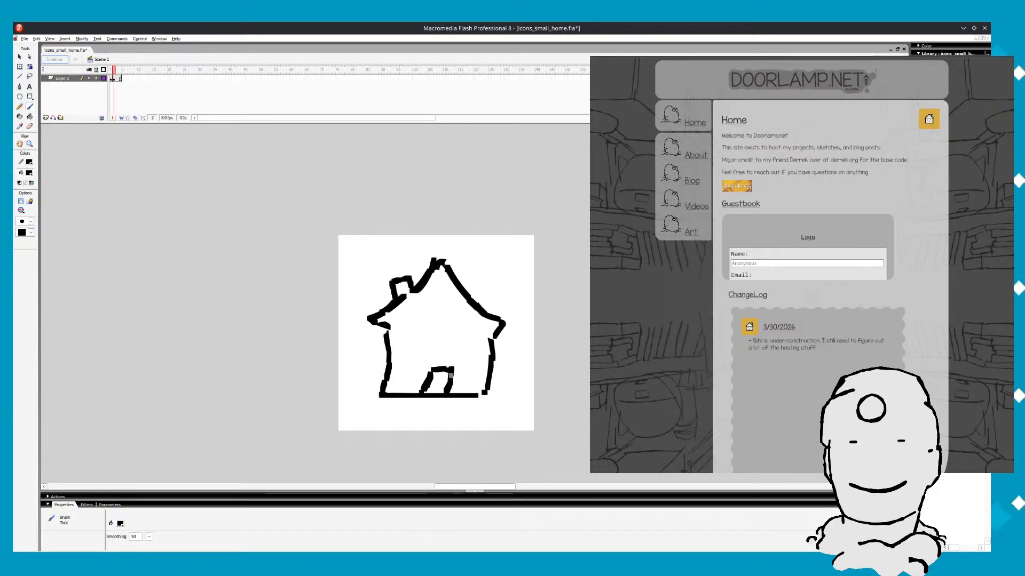
key("comma")
key("period")
key("comma")
key("period")
key("comma")
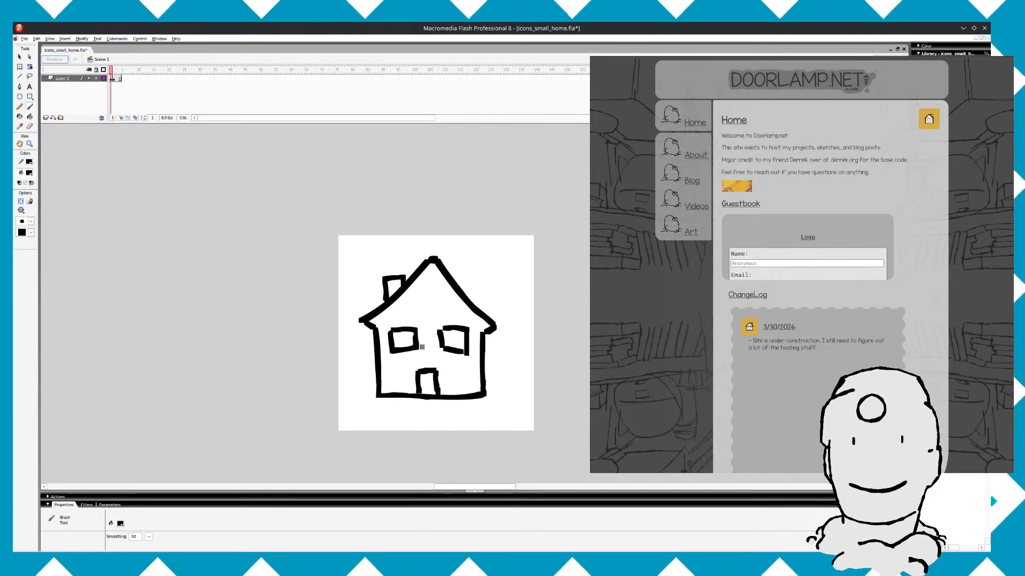
key("period")
key("comma")
key("period")
key("comma")
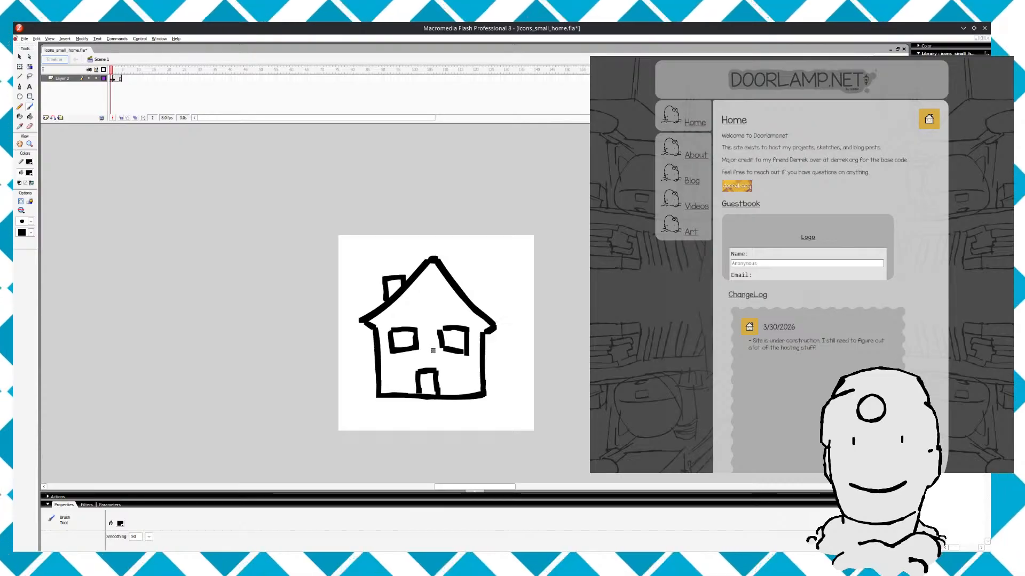
key("period")
key("comma")
key("period")
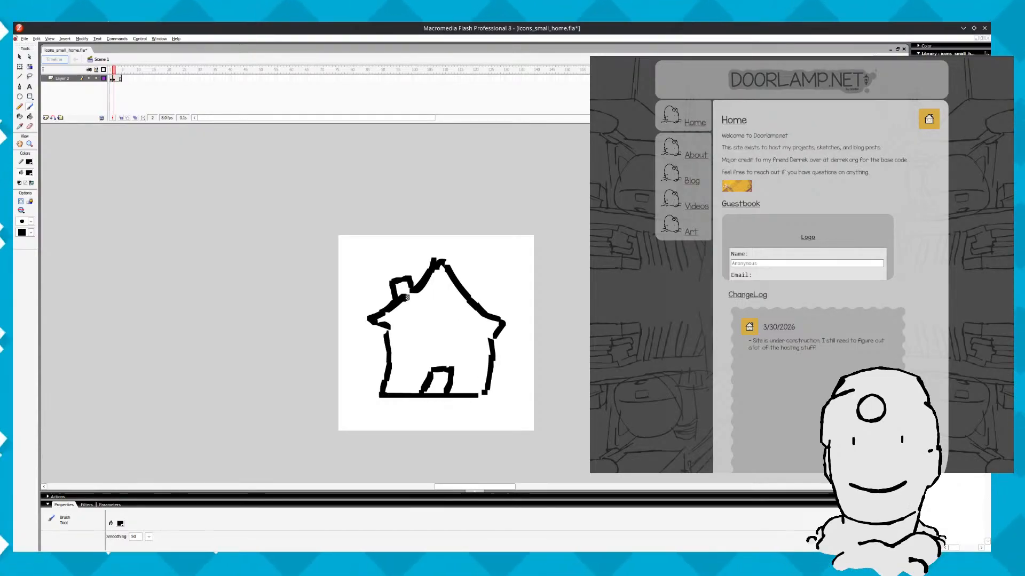
Close the roof slope beneath the chimney on frame 2, and redo the upper left slope as a straighter line with a cleaner peak
key("comma")
key("period")
key("comma")
key("period")
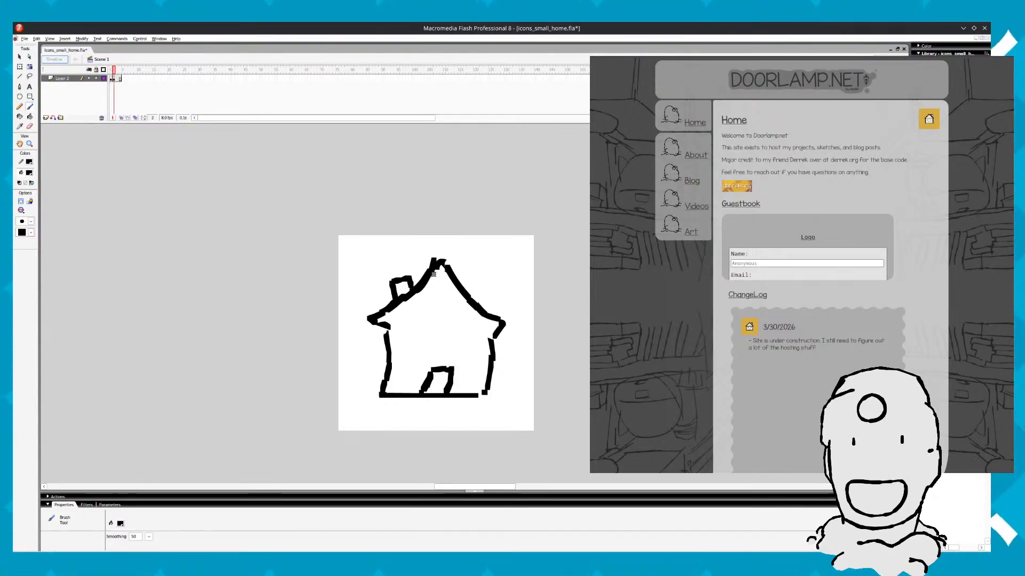
key("e")
left_click_drag(428, 270, 433, 262)
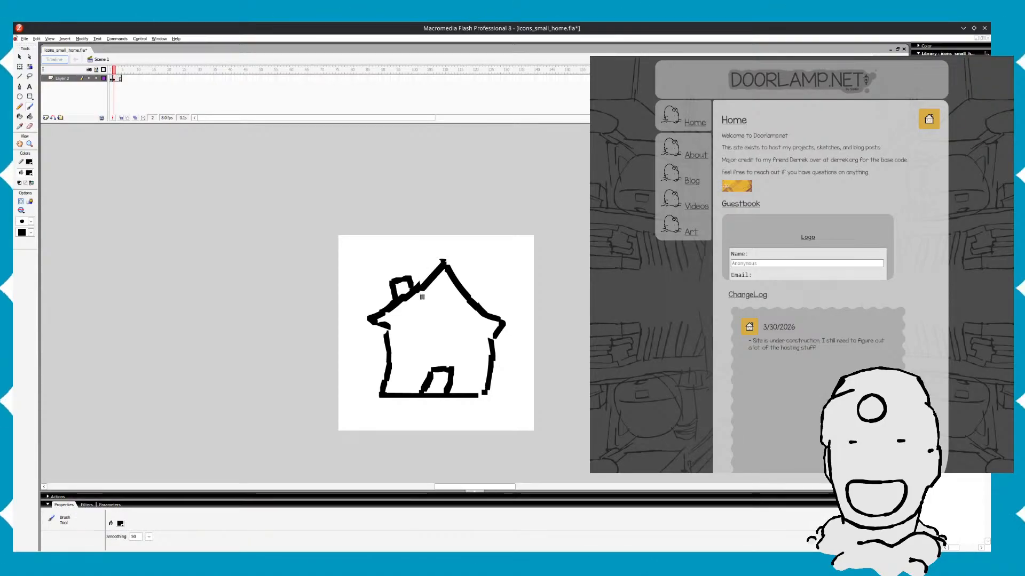
key("comma")
key("period")
key("comma")
key("period")
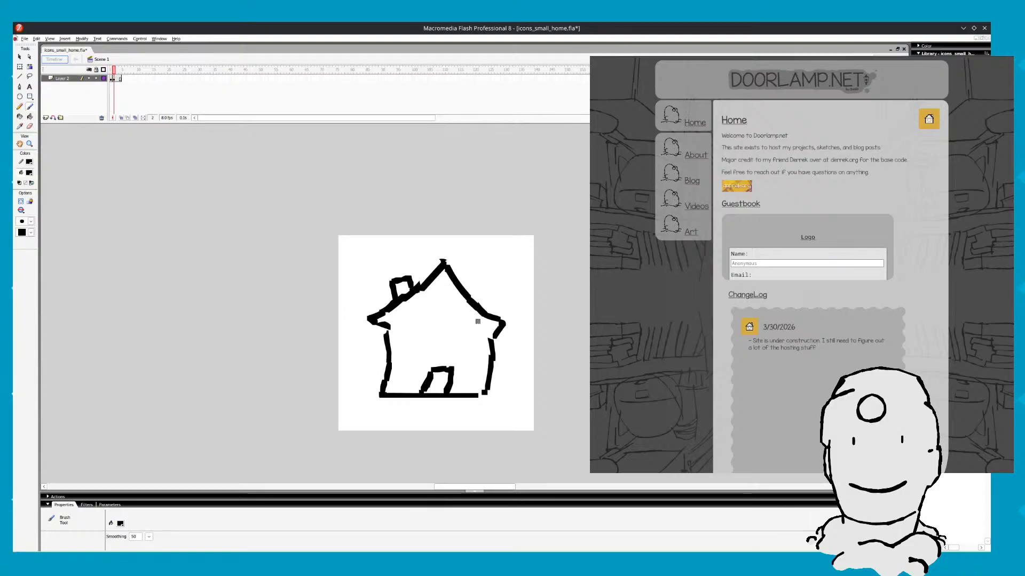
Erase most of the right eave on frame 2 between the roof slope and the top of the right wall
key("comma")
key("period")
key("e")
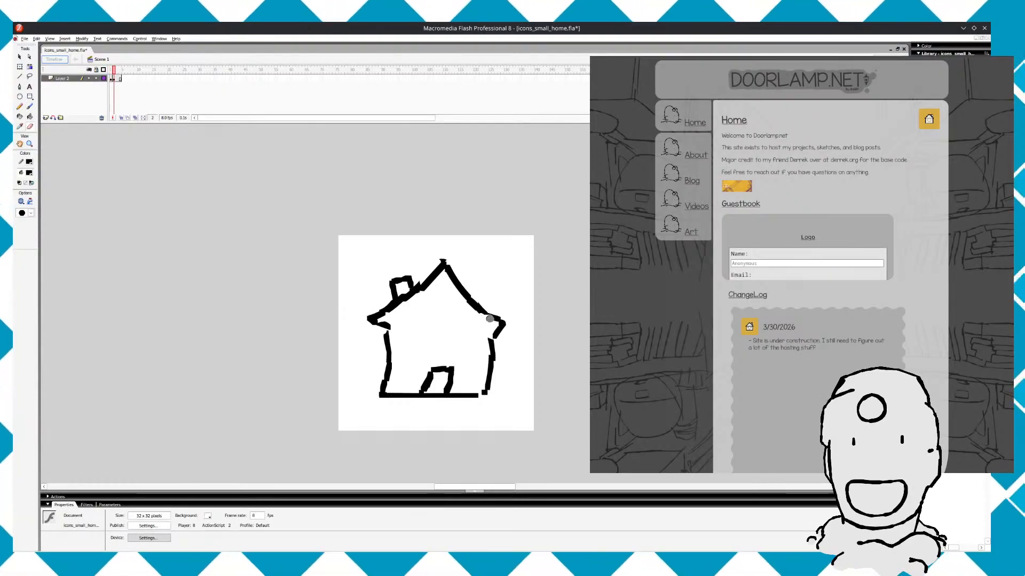
mouse_move(495, 322)
left_mouse_down()
mouse_move(486, 313)
mouse_move(496, 335)
left_mouse_up()
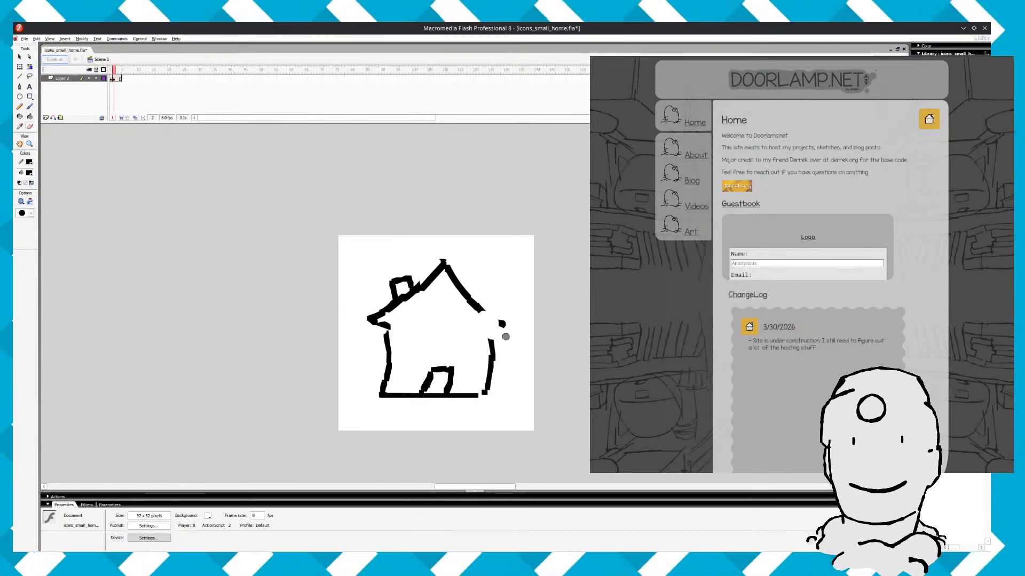
Repaint the right eave on frame 2, joining it to the extended right wall and the roof slope, and trim its outer tip
key("b")
key("comma")
key("period")
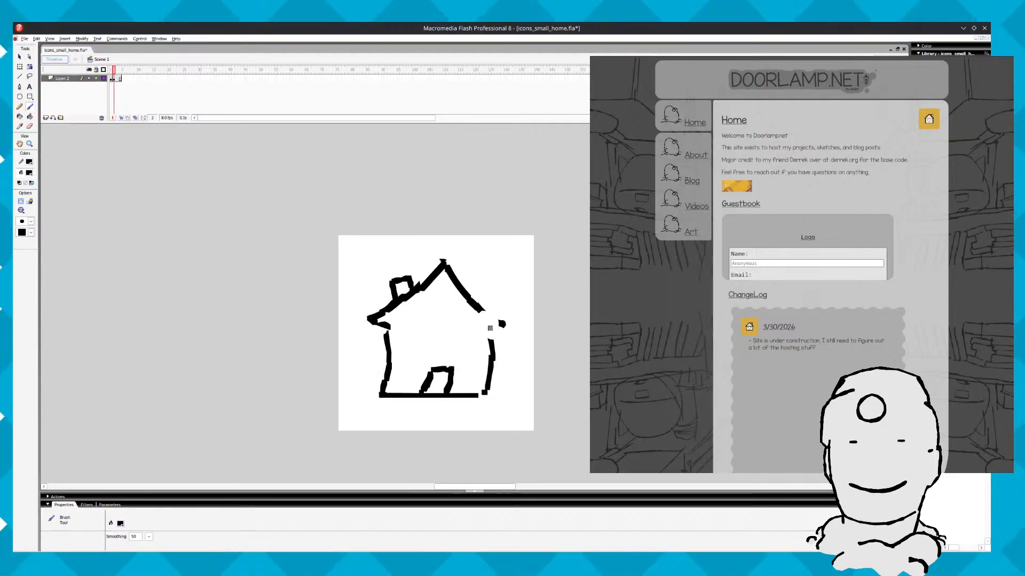
key("comma")
key("period")
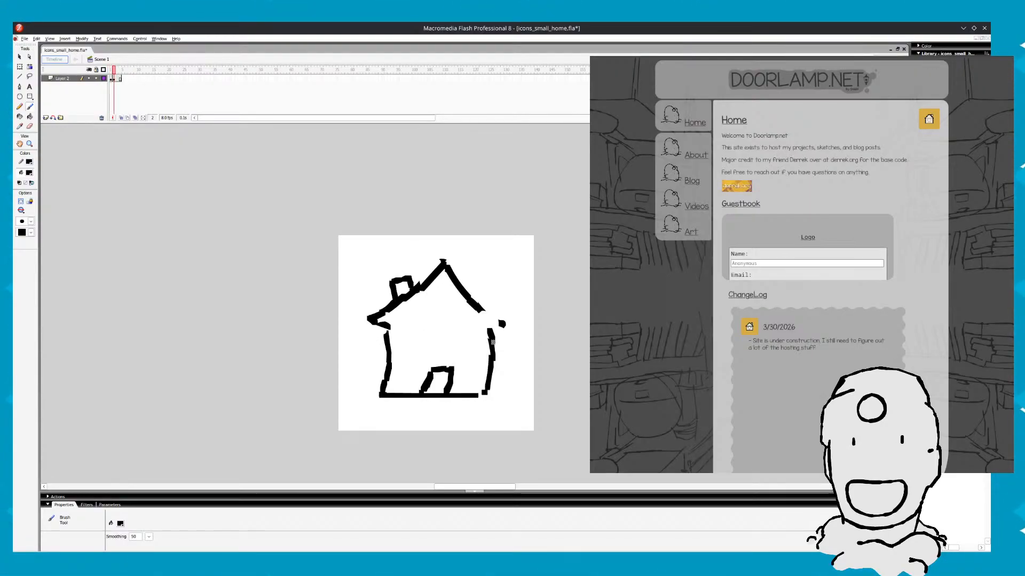
key("comma")
key("period")
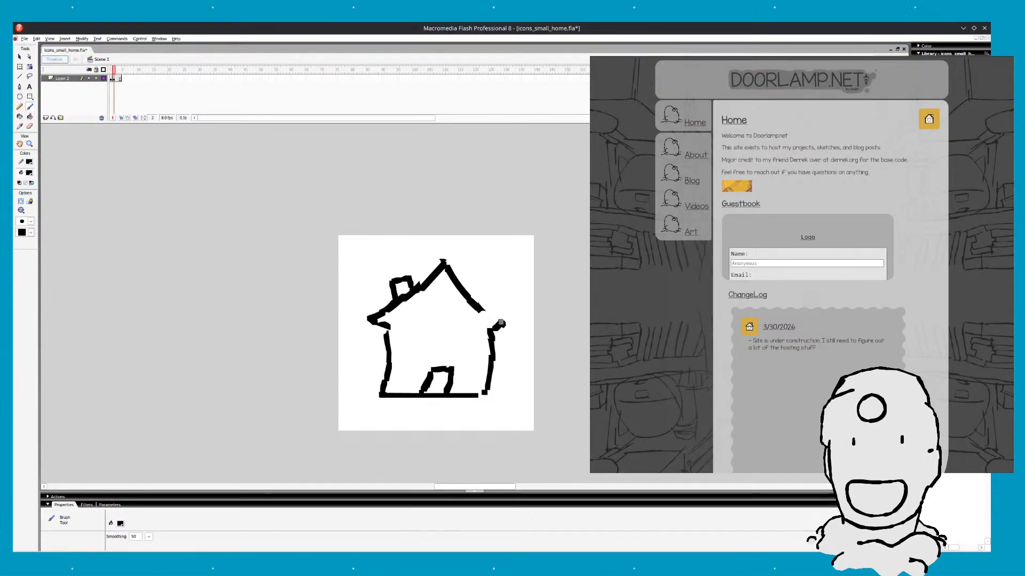
key("comma")
key("period")
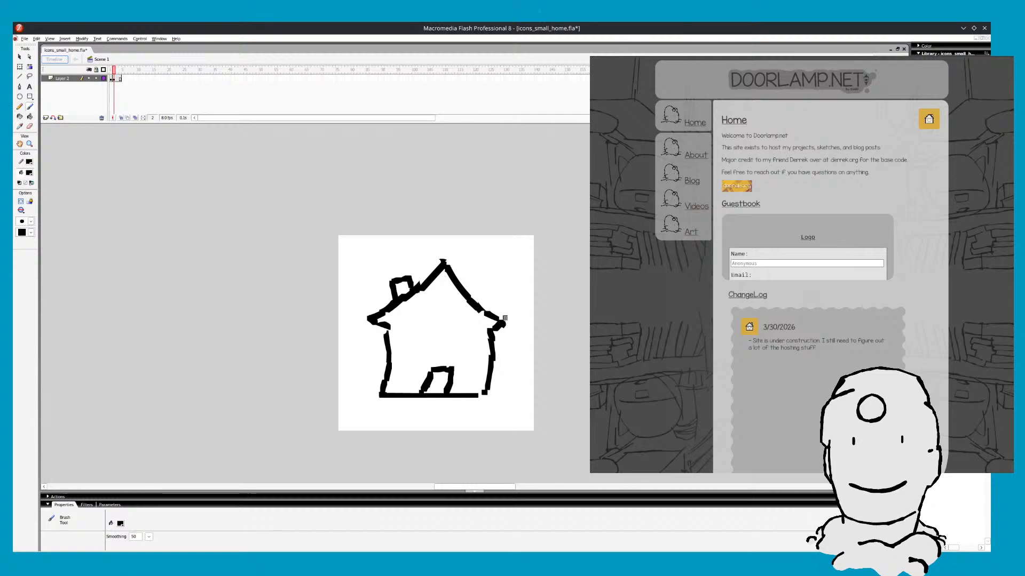
key("comma")
key("period")
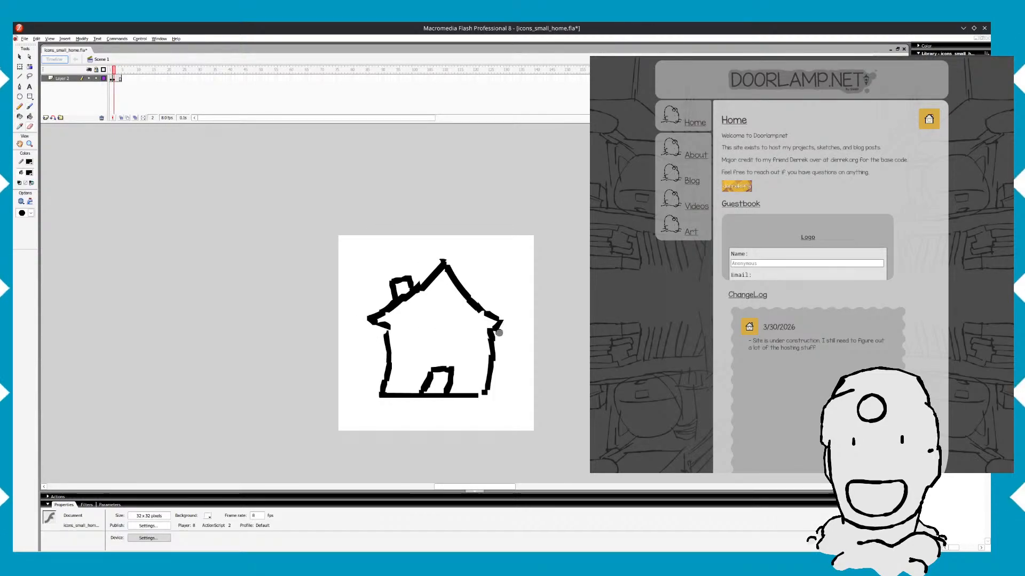
key("b")
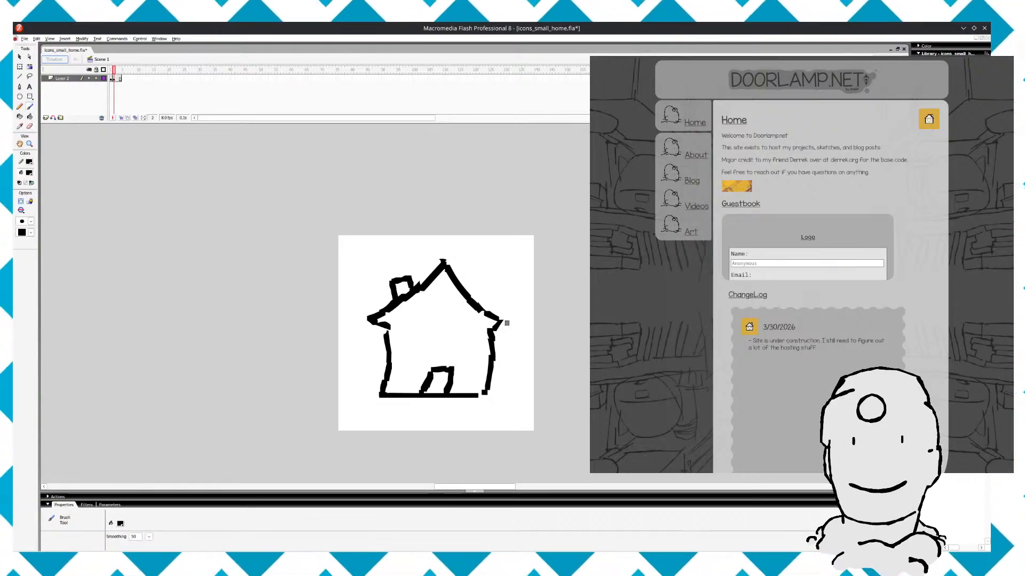
Erase the underside of the left eave on frame 2 and repaint it to join the top of the left wall
key("comma")
key("period")
key("comma")
key("period")
key("comma")
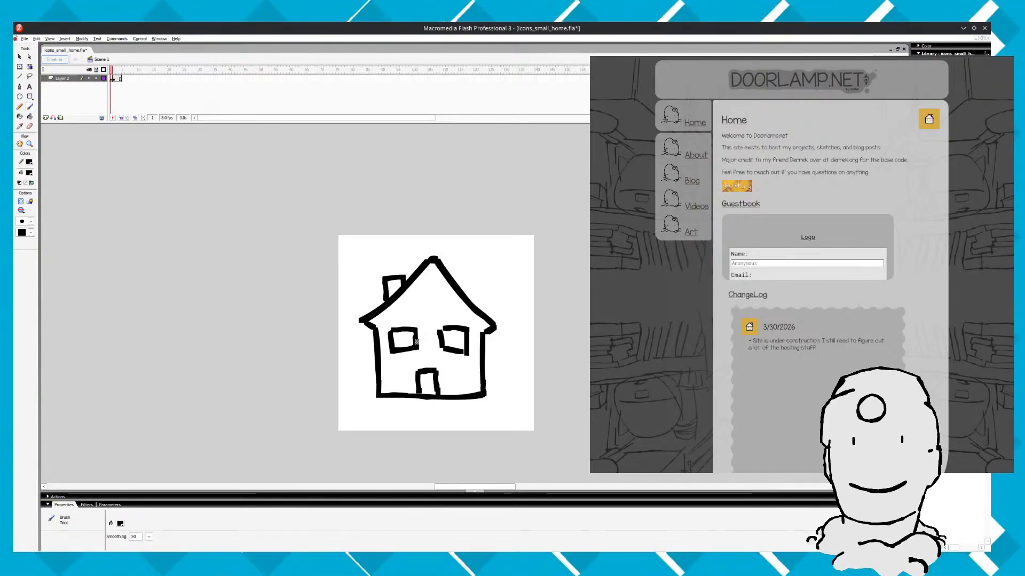
key("period")
key("e")
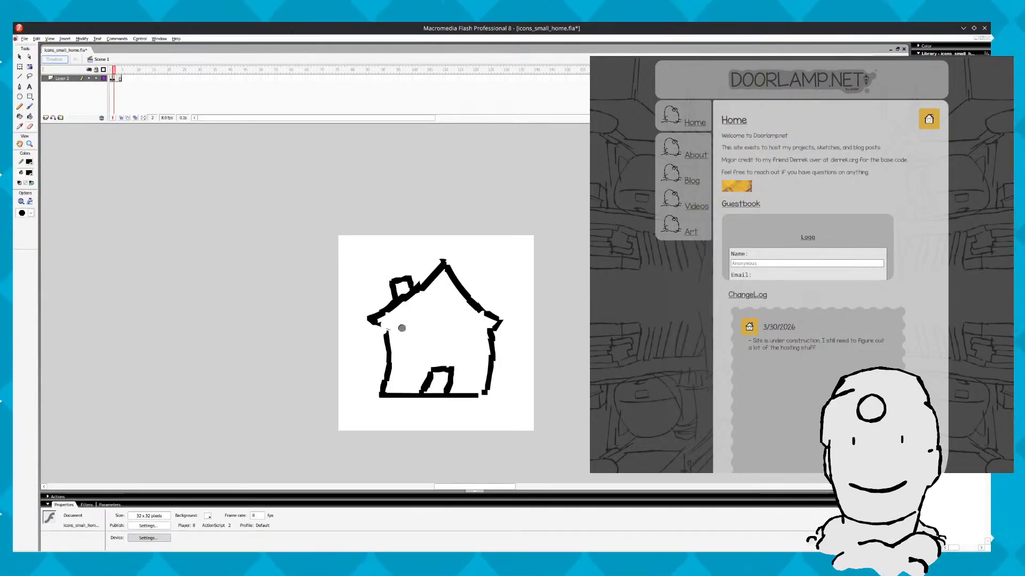
key("comma")
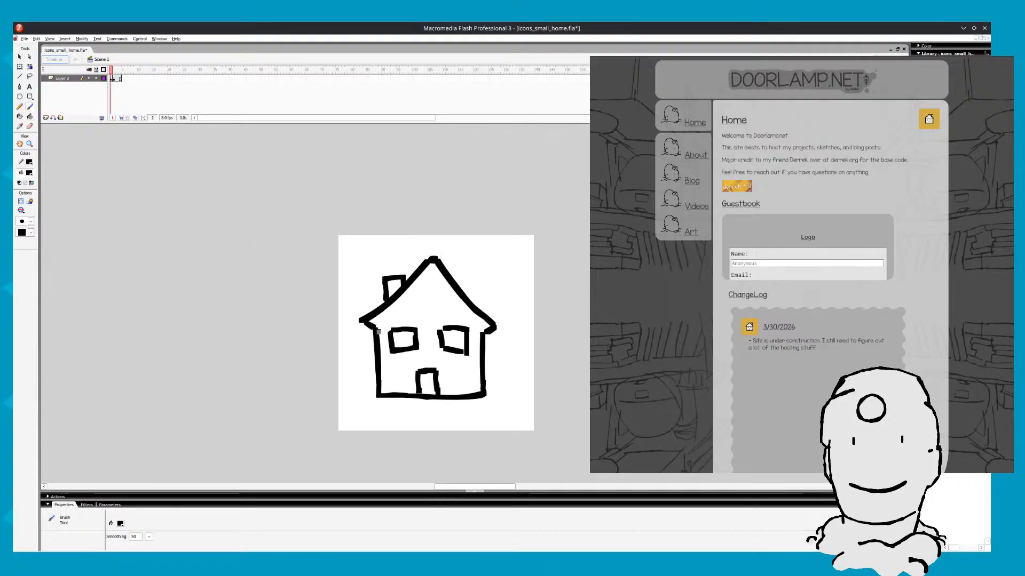
key("period")
key("comma")
key("period")
key("comma")
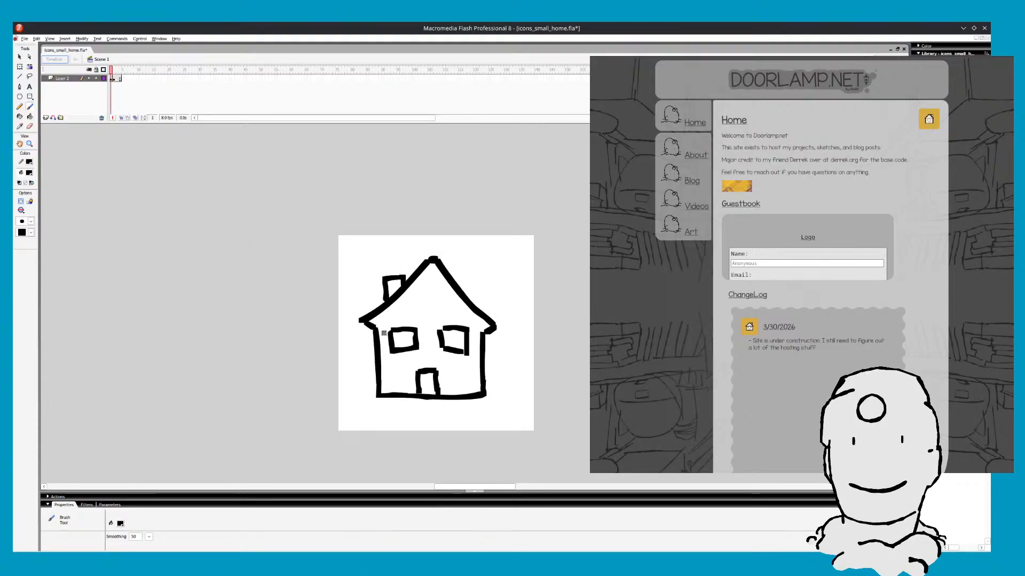
key("period")
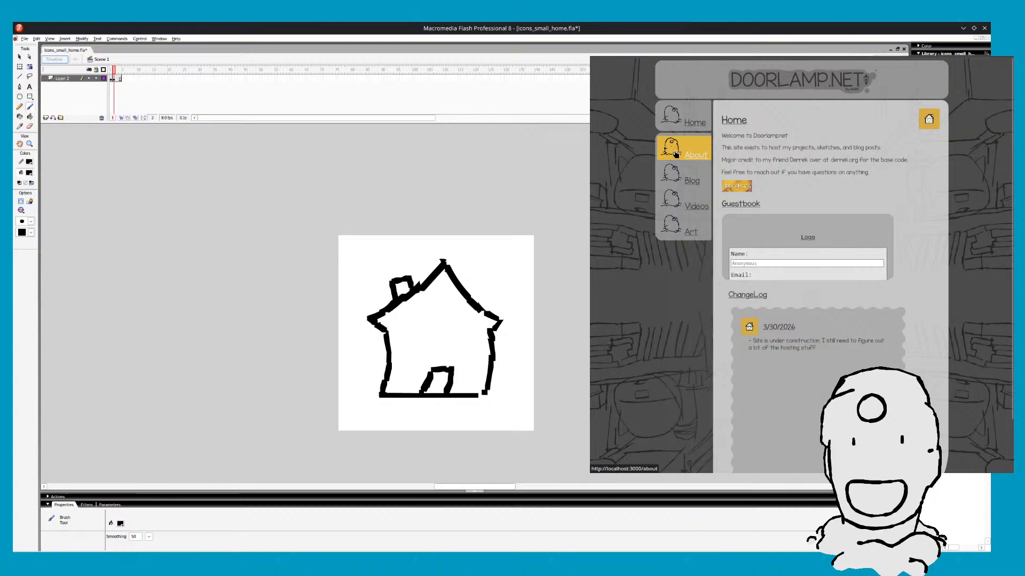
Restore the maximized Flash window to its smaller floating size
double_click(784, 33)
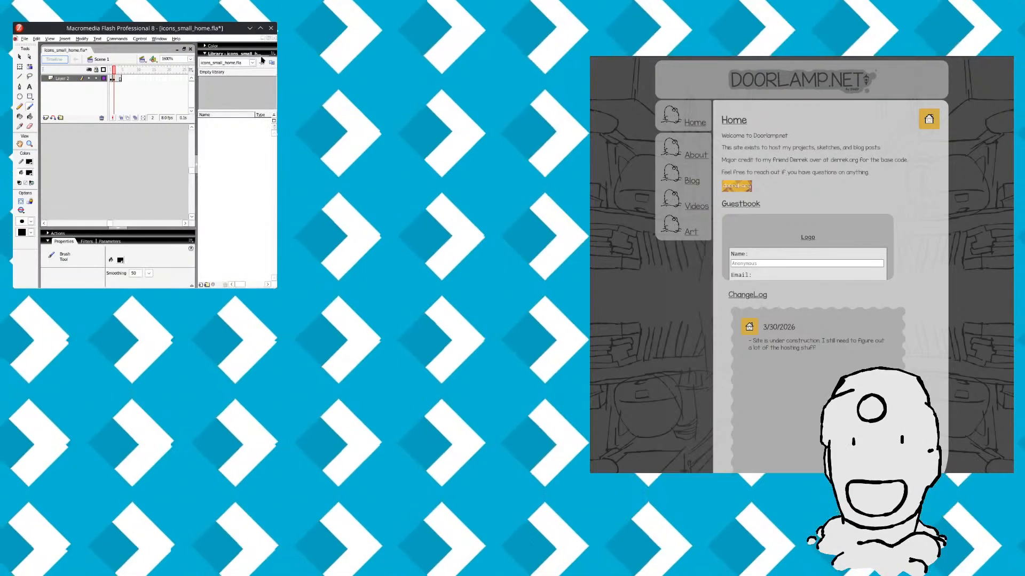
Maximize the Flash window, then undo the test brush stroke made beside the roof
left_click(260, 28)
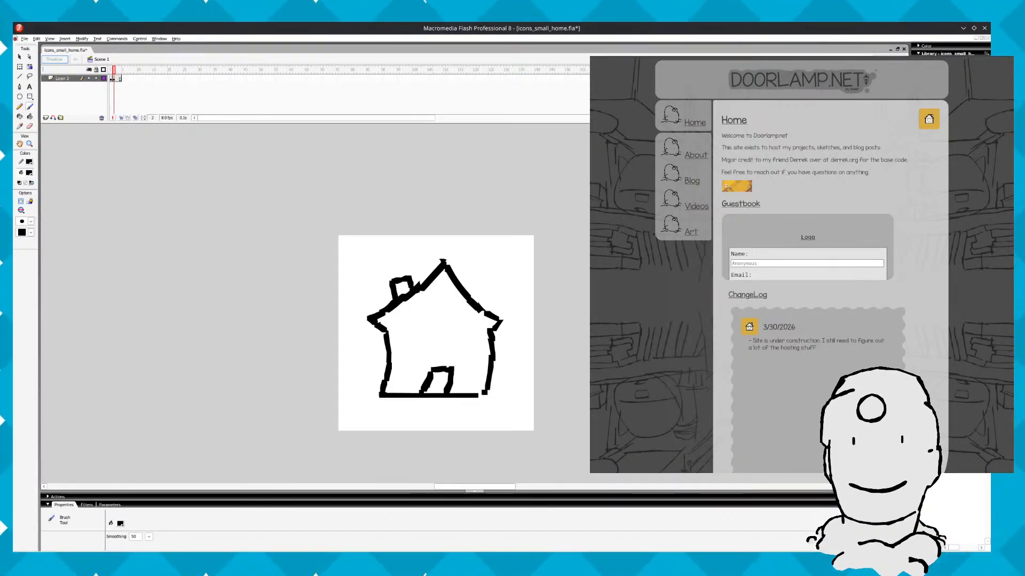
left_click_drag(496, 288, 515, 297)
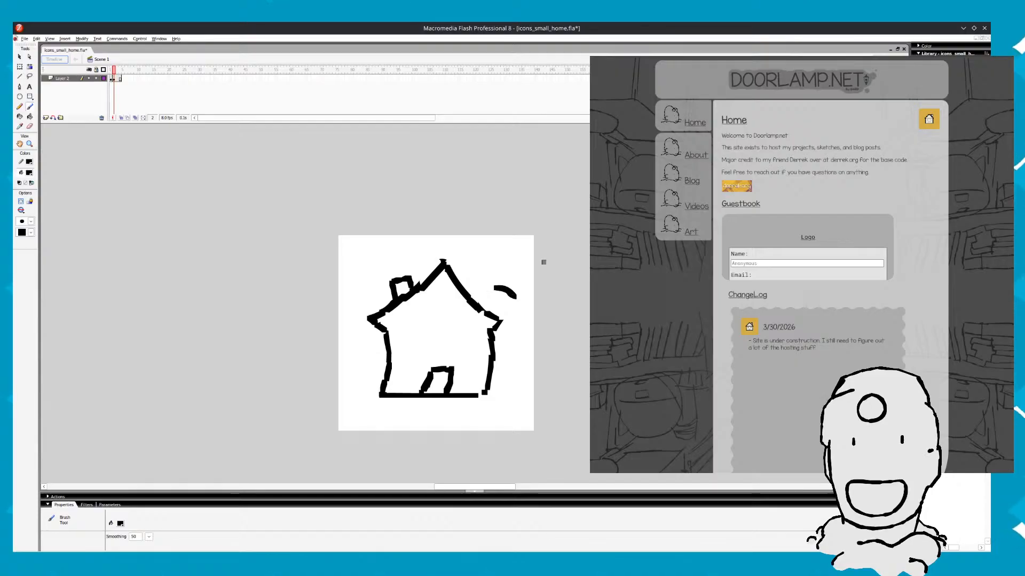
key("ctrl+z")
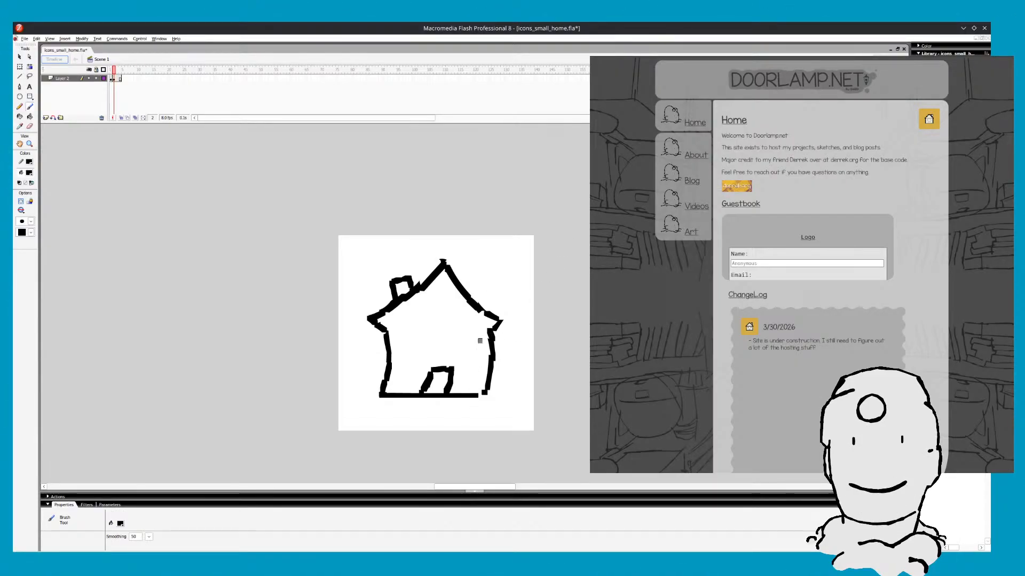
Flip back and forth between frames 1 and 2 to compare the outlines of the two house drawings
key("comma")
key("period")
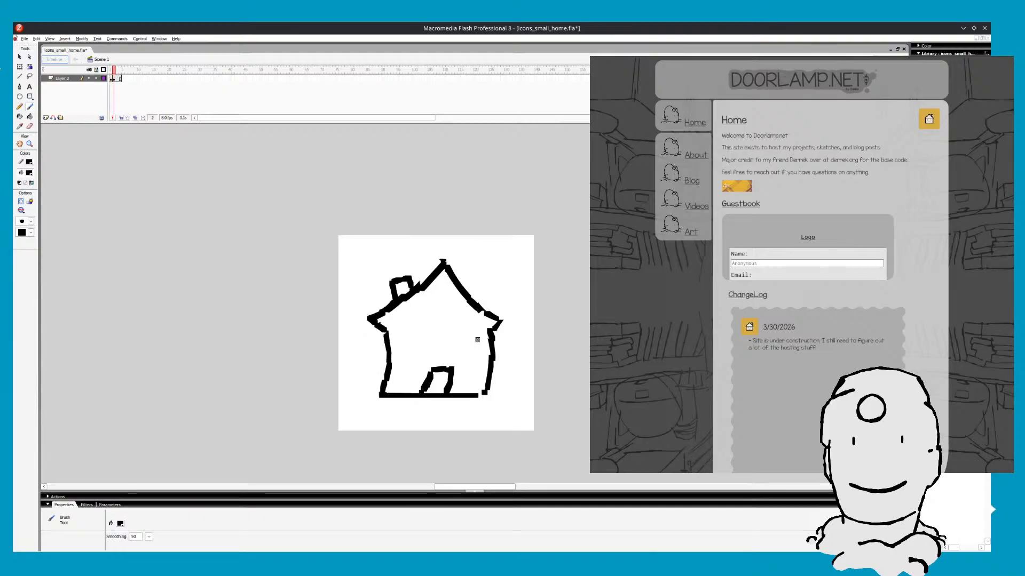
key("comma")
key("period")
key("comma")
key("period")
key("comma")
key("period")
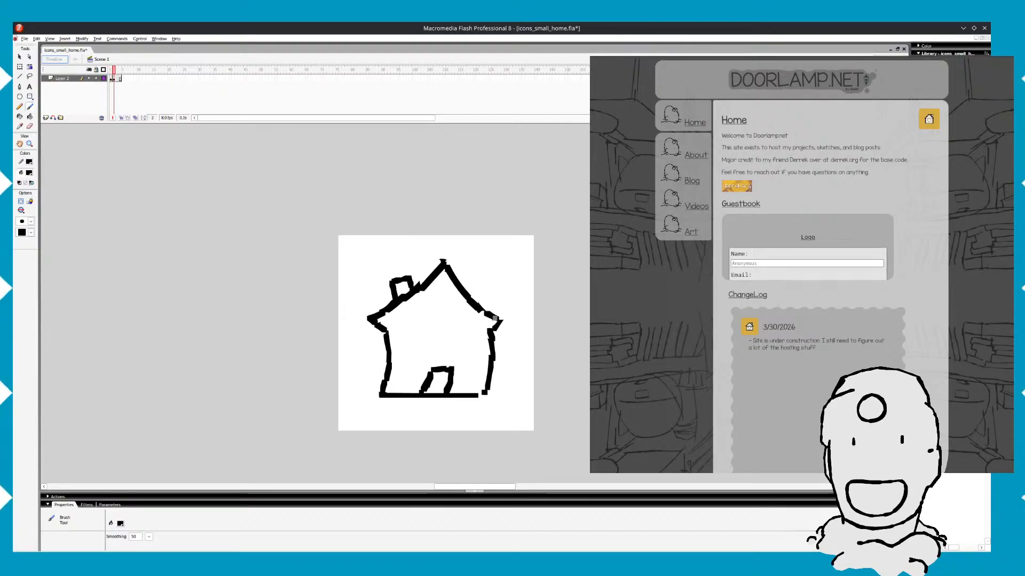
key("comma")
key("period")
key(".")
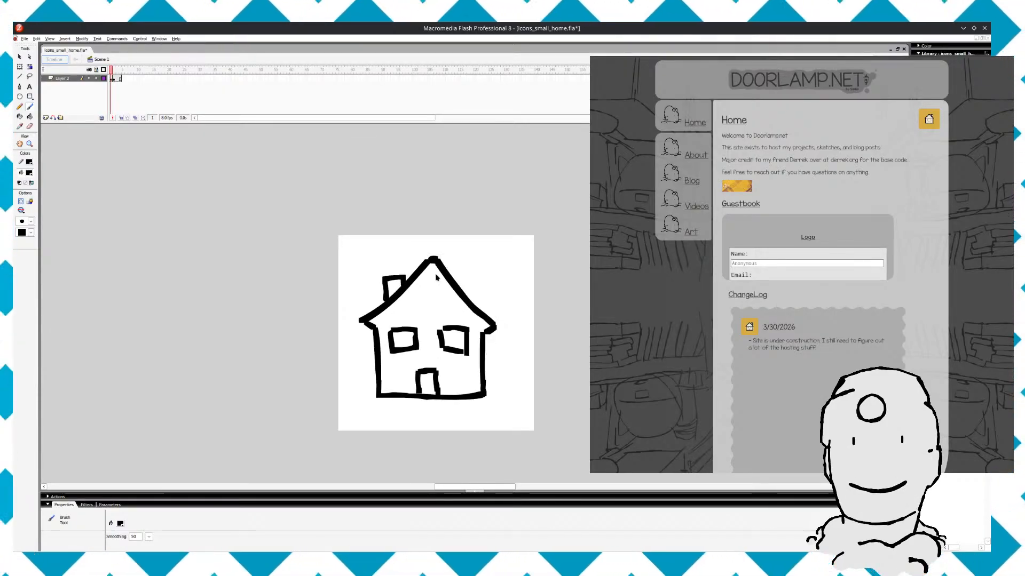
Erase the left roof slope on frame 2 between the chimney and the peak
key(".")
key("e")
left_click_drag(424, 290, 432, 286)
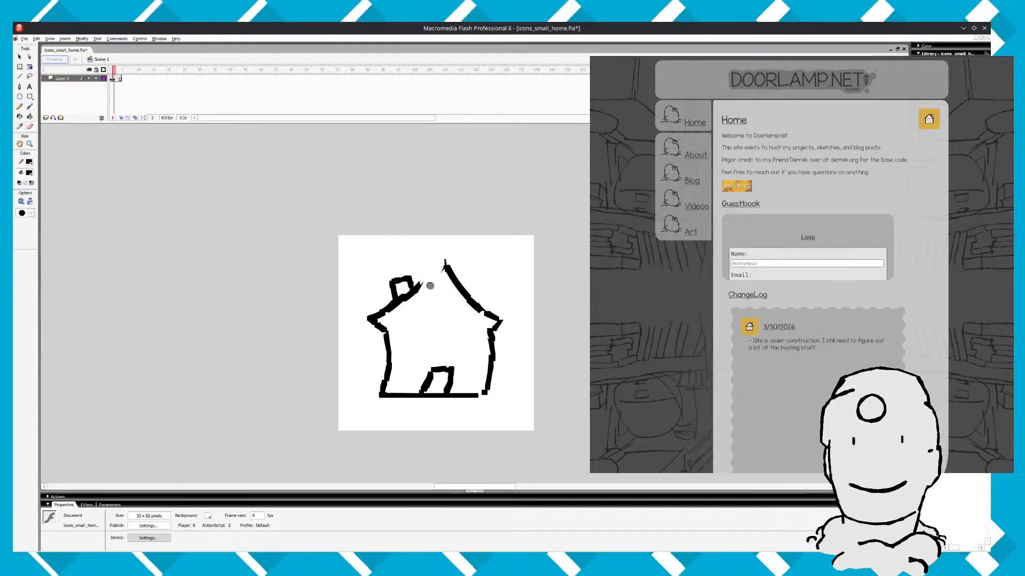
Repaint the upper left roof slope and a blunter peak on frame 2, joining the right slope and checking against frame 1
key("b")
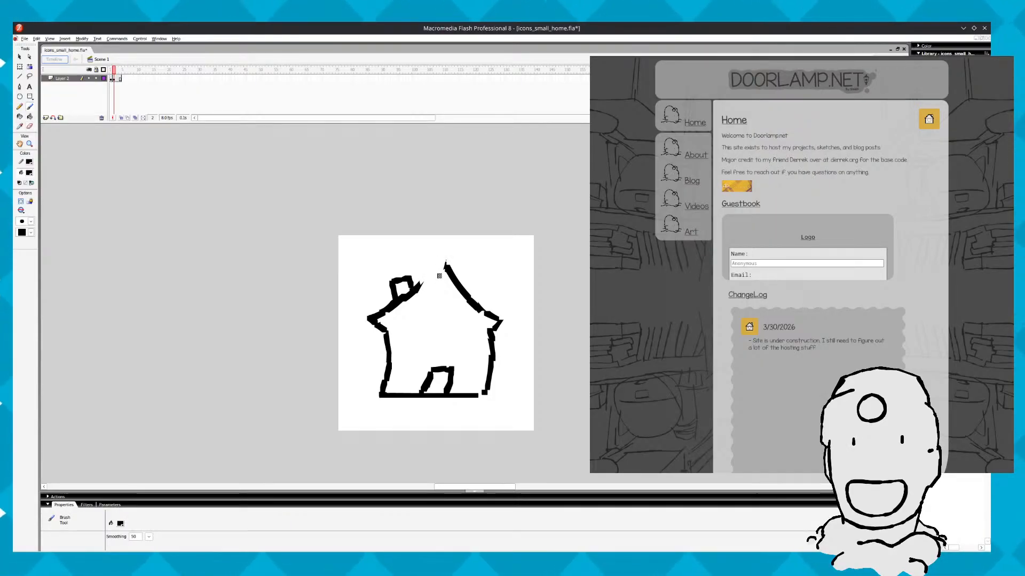
key("comma")
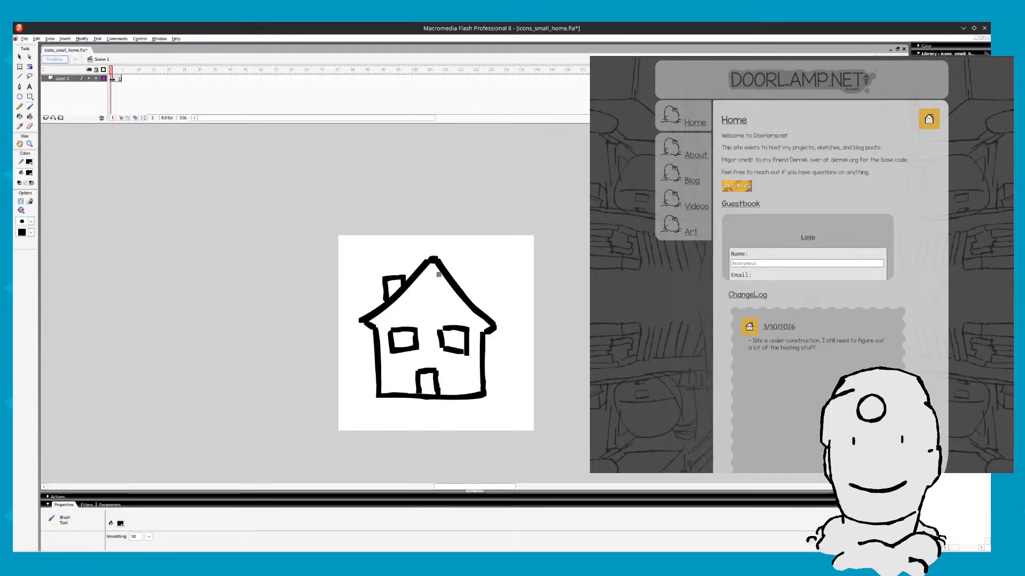
key("period")
key("comma")
key("period")
key("comma")
key("period")
key("comma")
key("period")
key("comma")
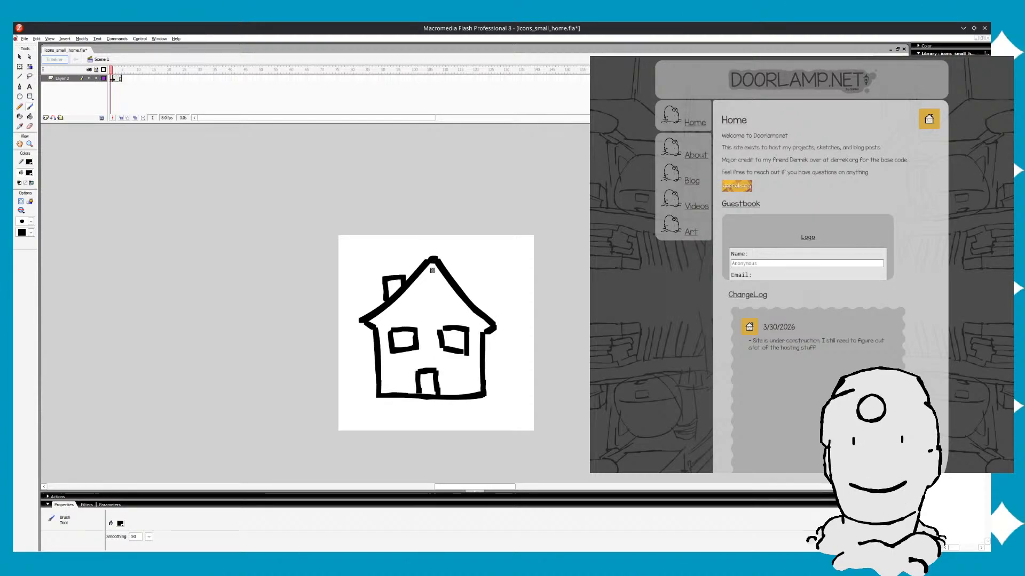
key("period")
key("comma")
key("period")
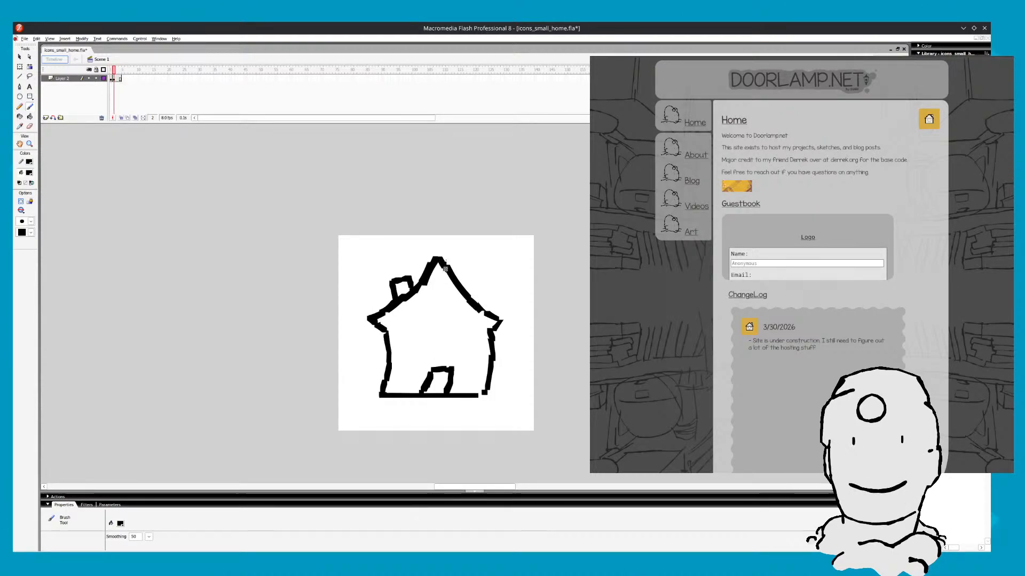
key("comma")
key("period")
key("comma")
key("period")
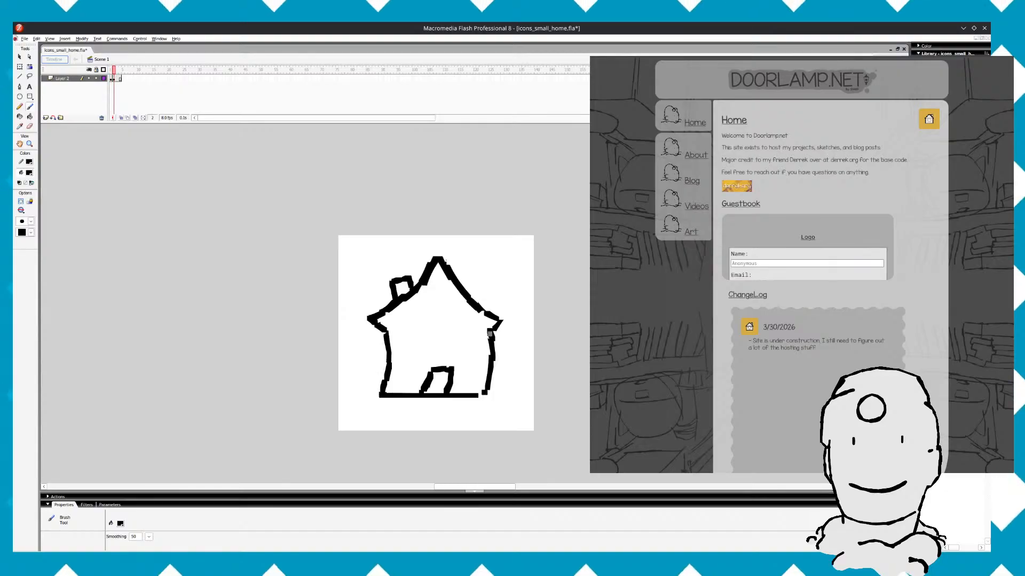
Paint the left side and the start of the bottom edge of the left window on frame 2, using frame 1 as reference
key("comma")
key("period")
key("comma")
key("period")
key("comma")
key("period")
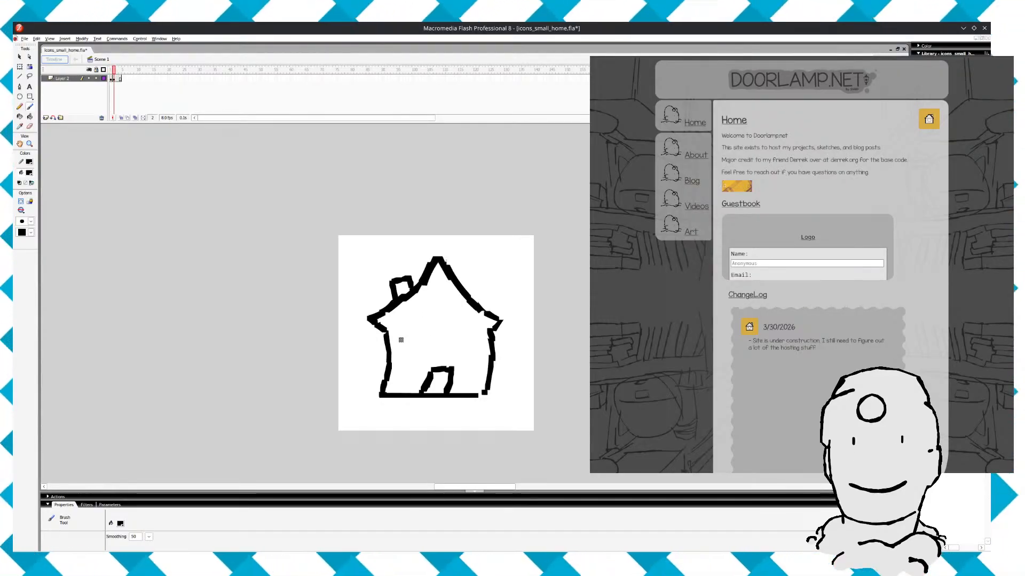
key("comma")
key("period")
key("comma")
key("period")
key("comma")
key("period")
left_click_drag(400, 332, 415, 350)
key("comma")
key("period")
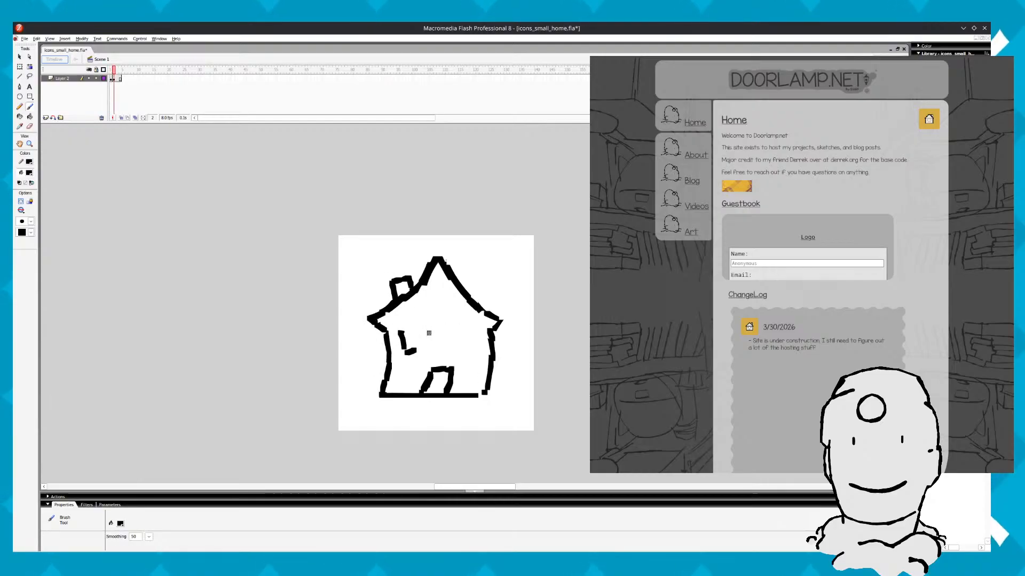
Complete the left window on frame 2 by painting its bottom edge, curved right side and top edge
key("comma")
key("period")
key("comma")
key("period")
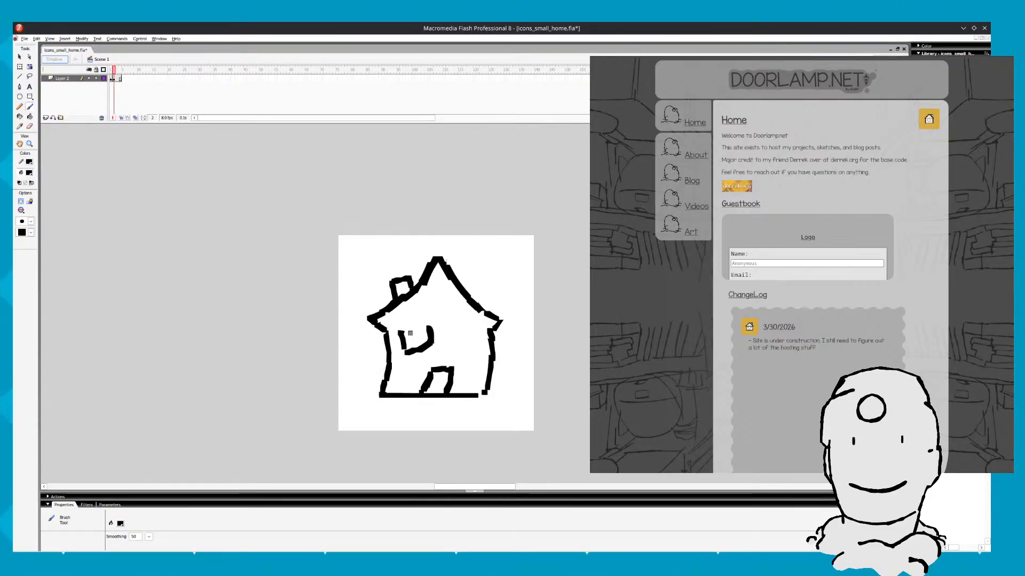
left_click_drag(409, 333, 433, 328)
key("comma")
key("period")
key("comma")
key("period")
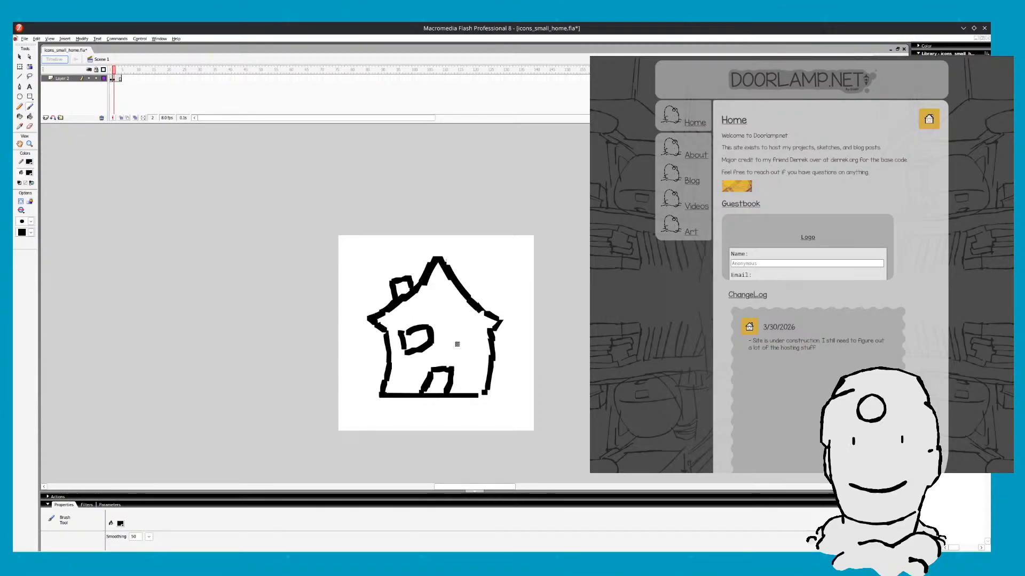
Paint the left side, bottom edge and right side of the right window on frame 2, comparing with frame 1
key("period")
key("comma")
key("period")
key("comma")
key("period")
key("comma")
key("period")
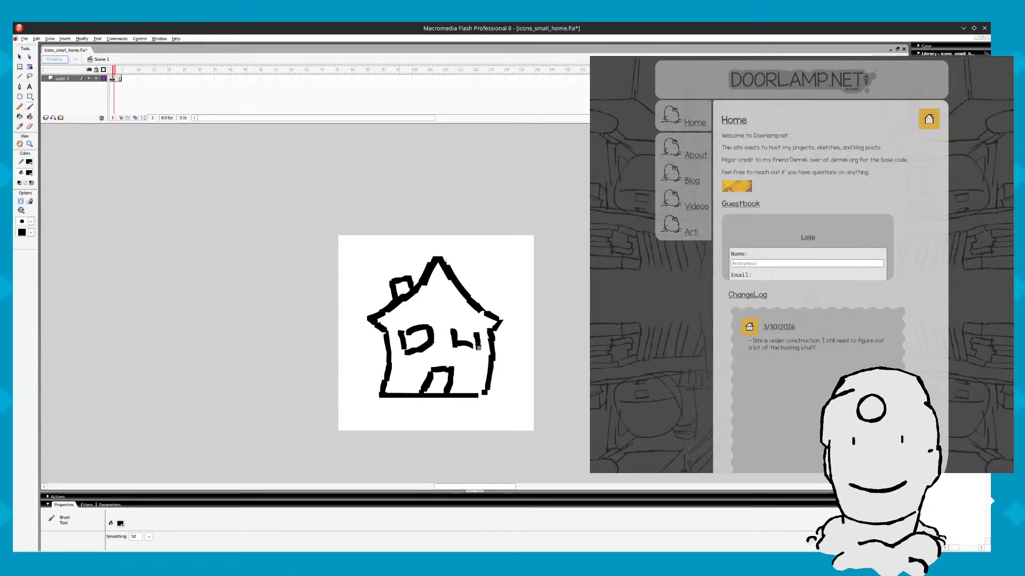
Erase the bottom edge of the right window on frame 2 and repaint it slightly lower
key("comma")
key("period")
key("e")
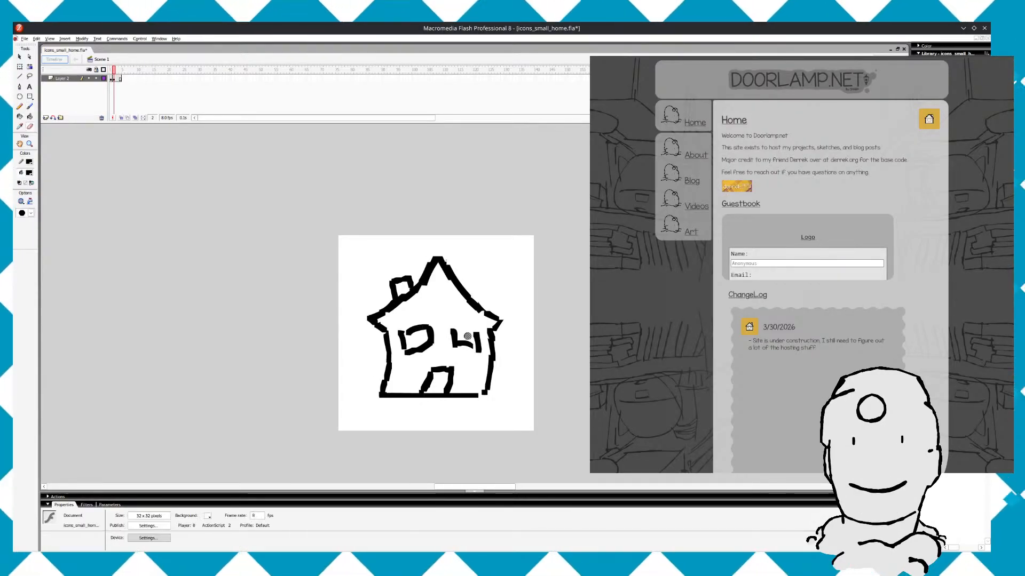
key("b")
key("comma")
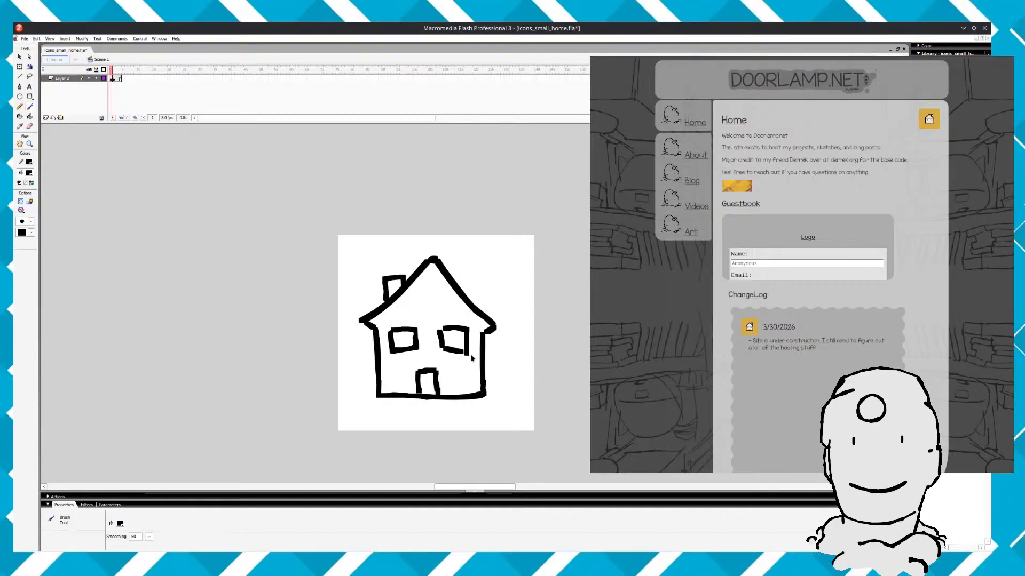
key("period")
key("comma")
key("period")
key("comma")
key("period")
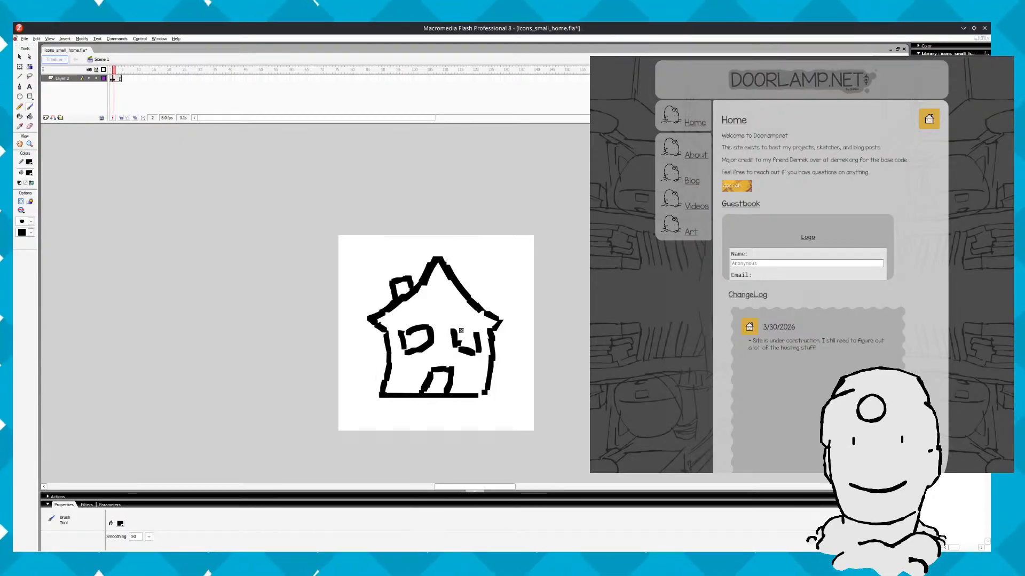
Close the right window on frame 2 with a curved top edge running into its right side, checking against frame 1
mouse_move(454, 328)
left_mouse_down()
mouse_move(470, 327)
mouse_move(477, 344)
left_mouse_up()
key("comma")
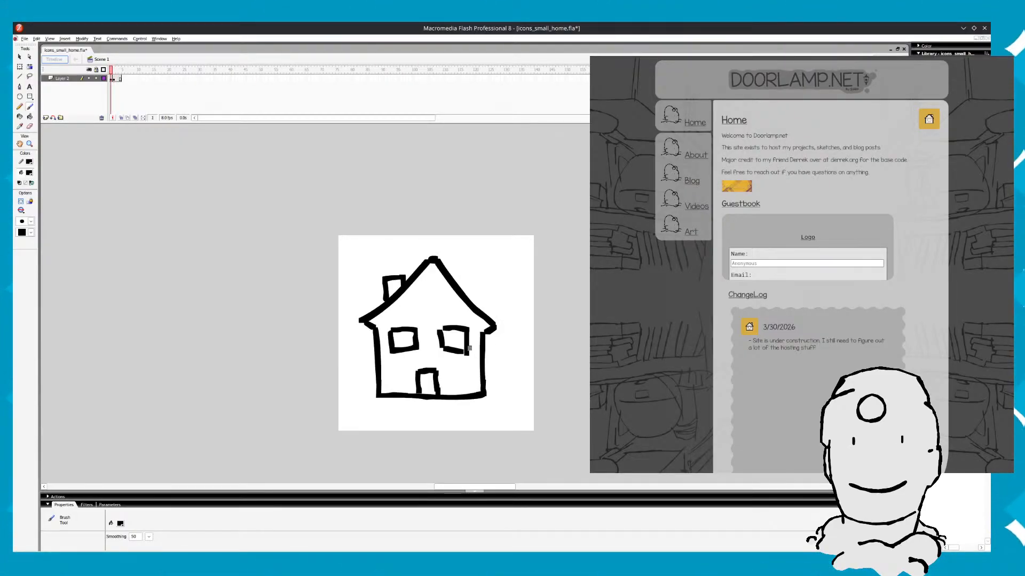
key("period")
key("comma")
key("period")
key("comma")
key("period")
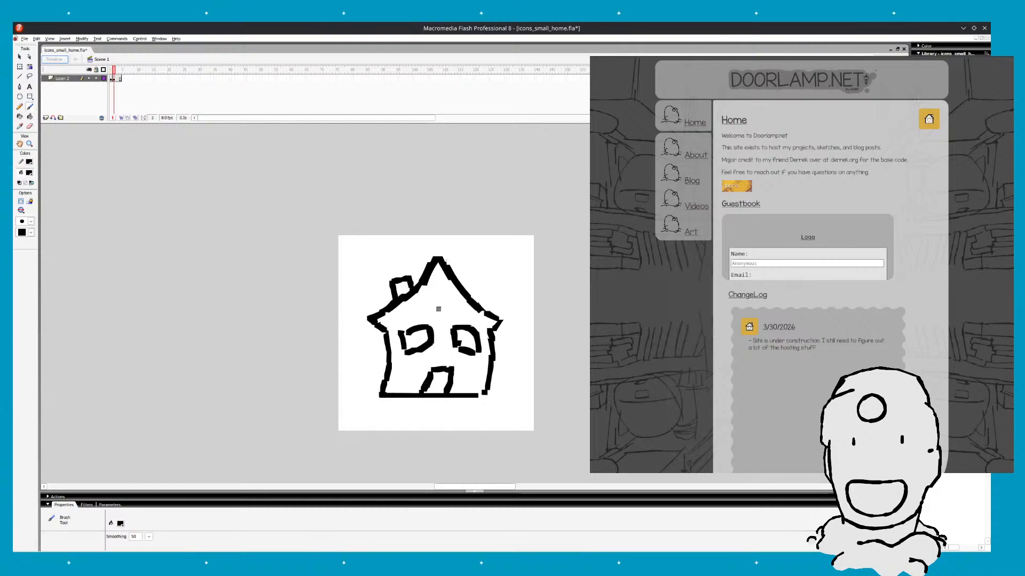
Redraw the left roof slope on frame 2 between the chimney and the peak, and clean off the leftover spur beneath it
key("comma")
key("period")
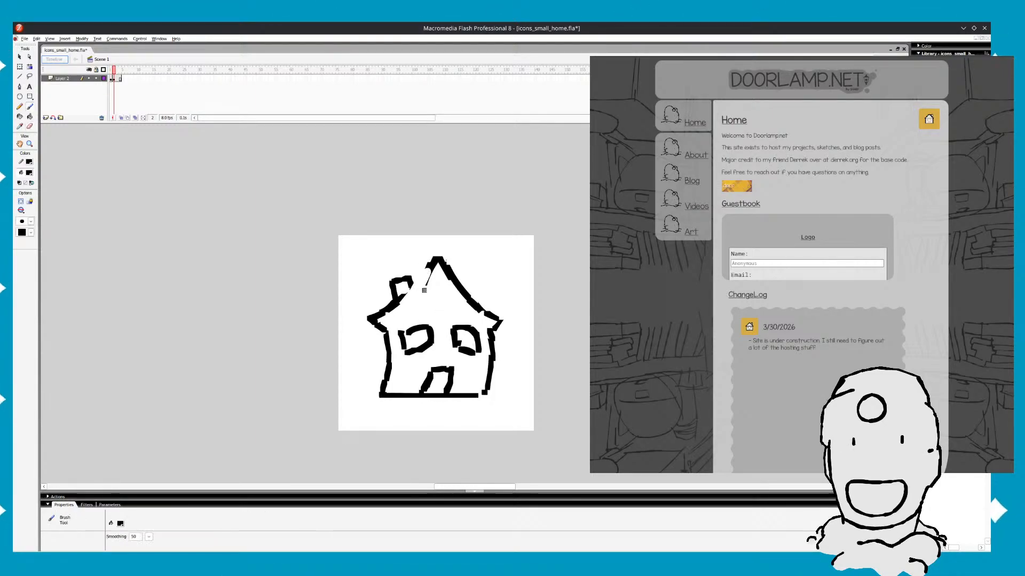
key("comma")
key("period")
key("b")
key("comma")
key("period")
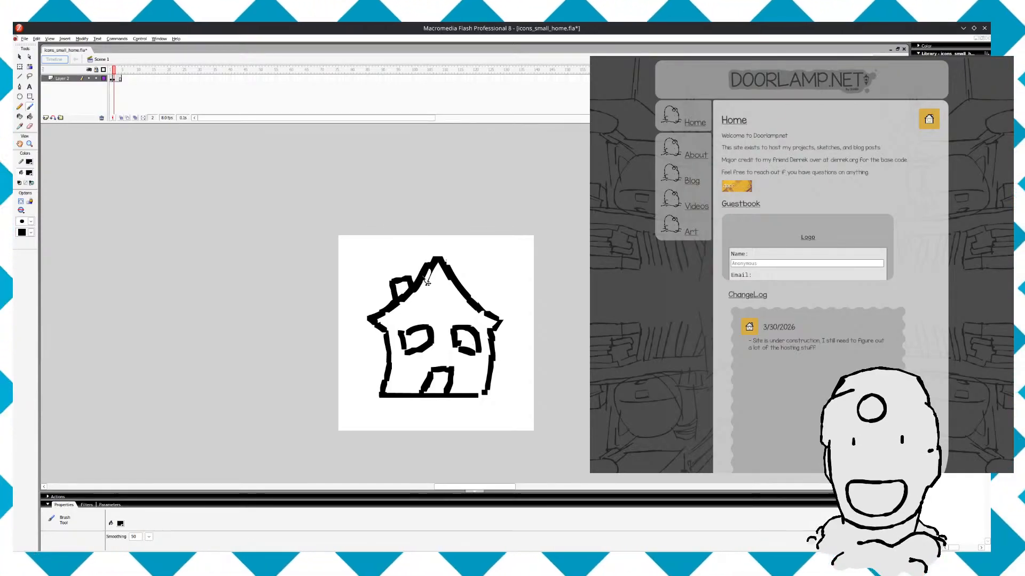
left_click_drag(416, 287, 429, 270)
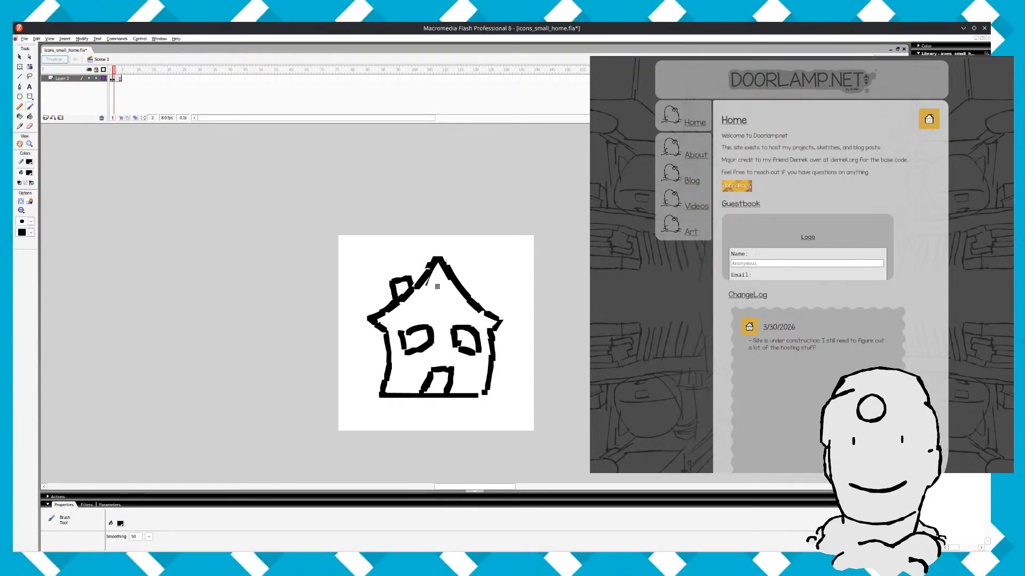
key("e")
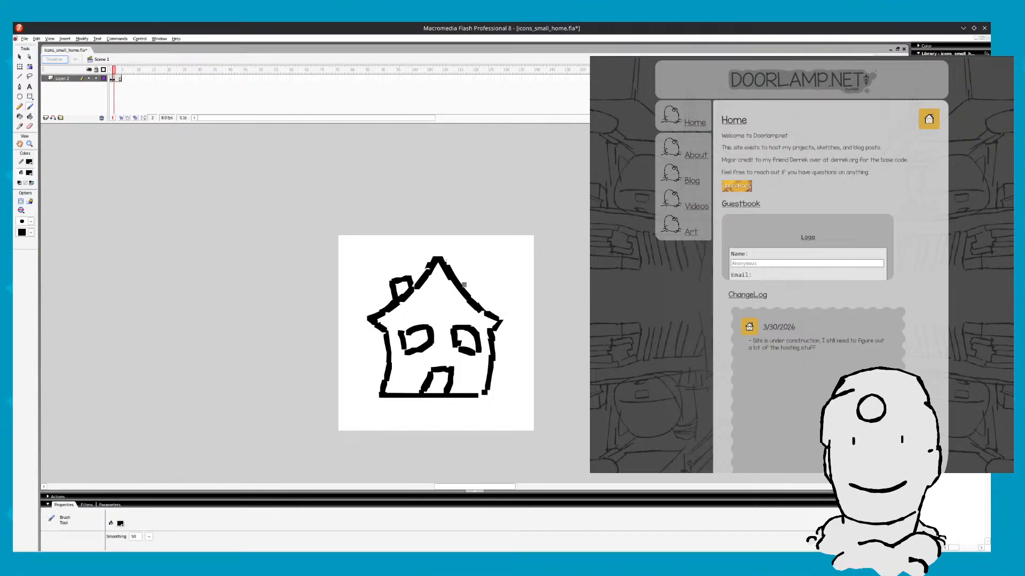
Join the right wall to the base line on frame 2 and play back the two-frame animation
key("Return")
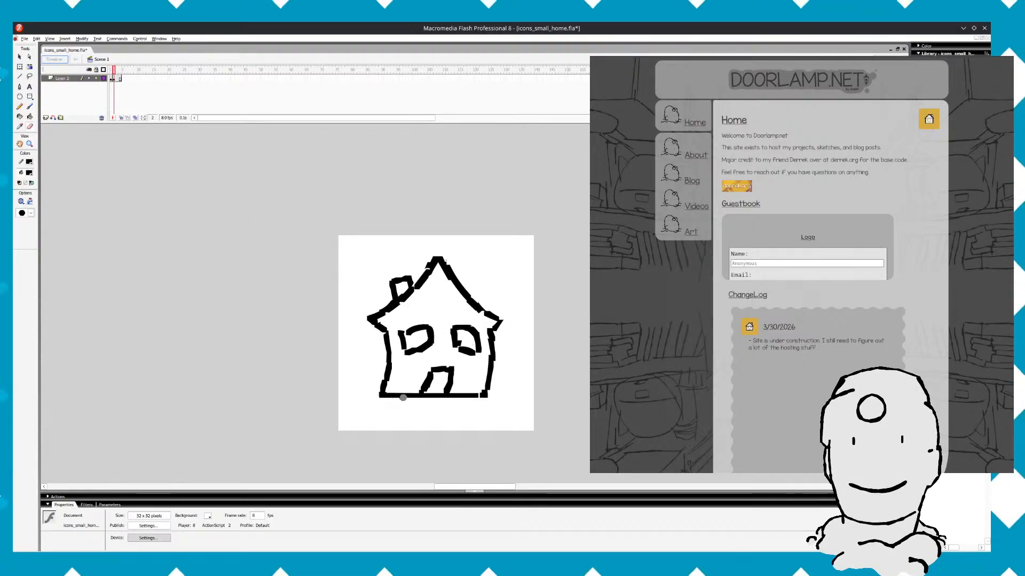
key("Return")
key("b")
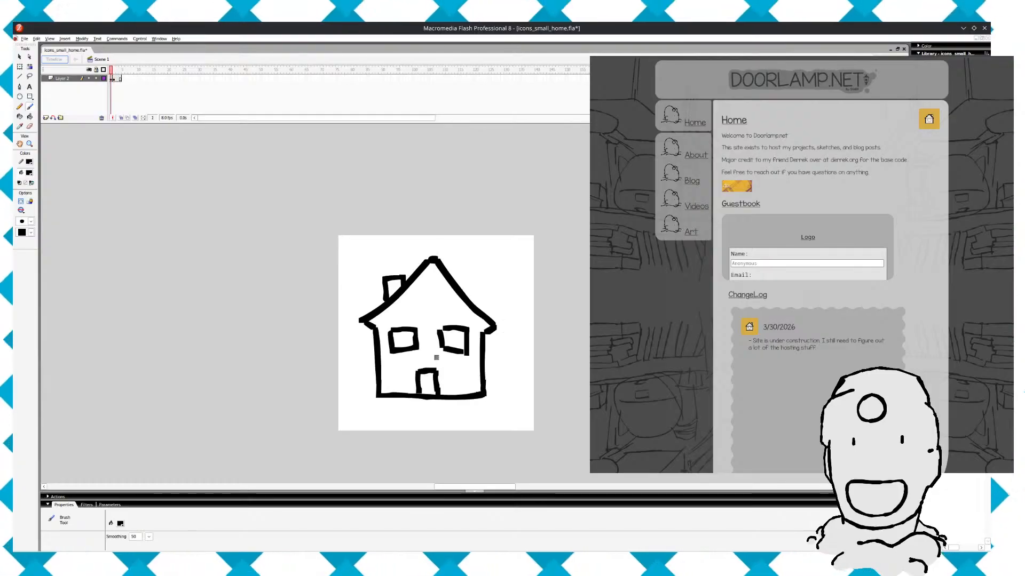
key("Return")
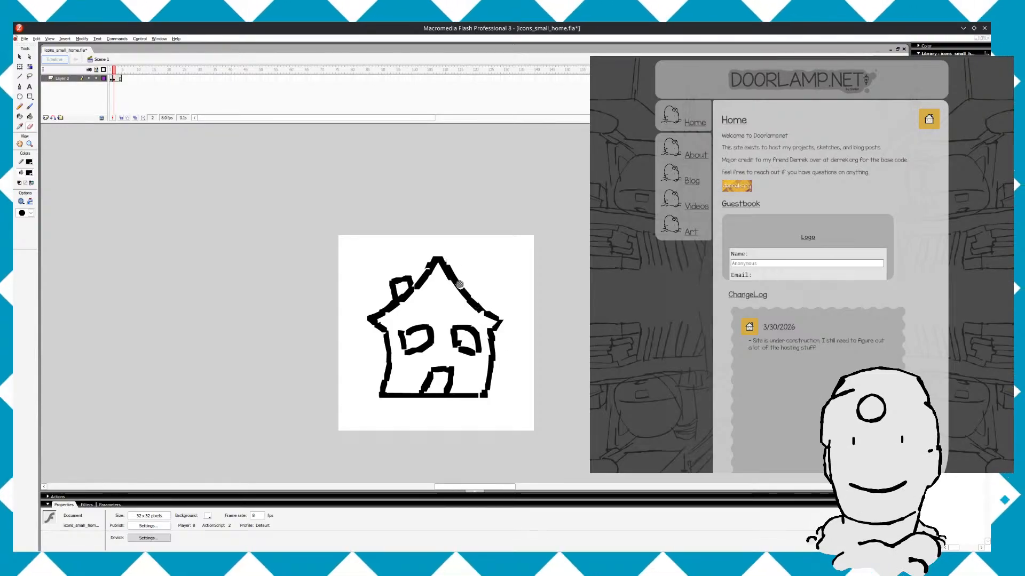
Erase the right roof slope on frame 2 and repaint it as a straighter line from the peak to the right eave
mouse_move(442, 283)
left_mouse_down()
mouse_move(464, 287)
mouse_move(449, 271)
mouse_move(462, 297)
left_mouse_up()
key("v")
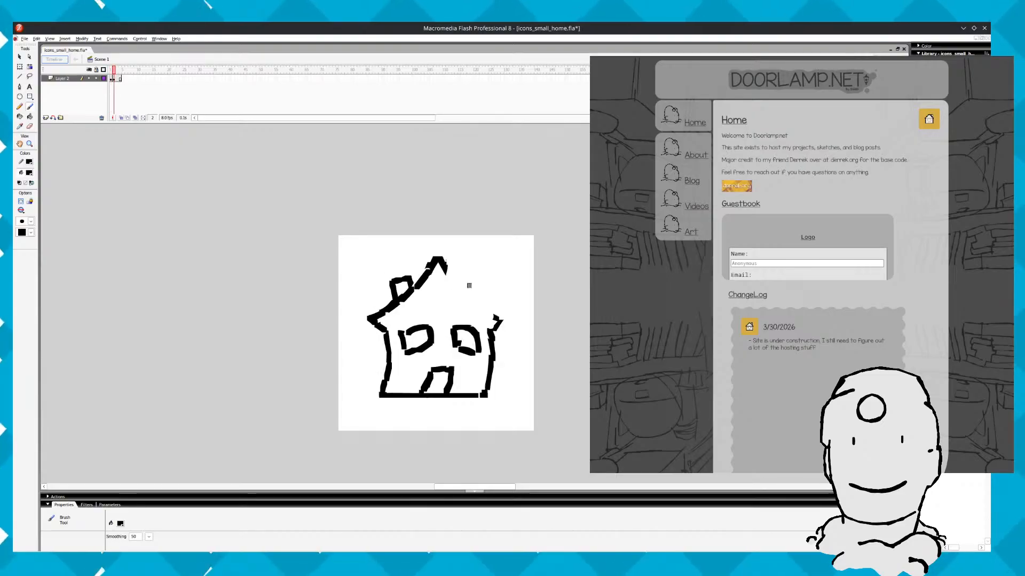
key("b")
left_click_drag(447, 265, 497, 325)
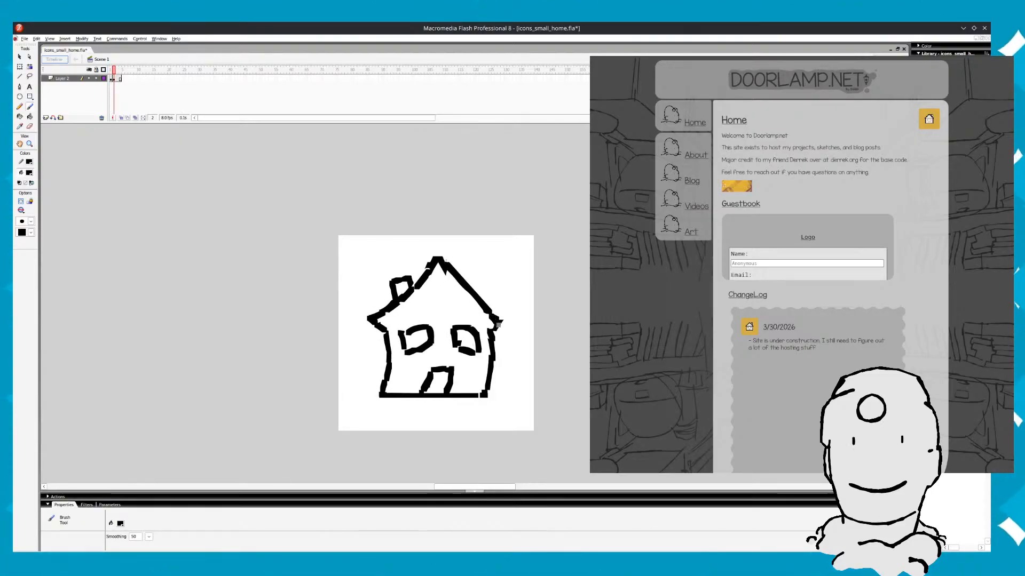
key("comma")
key("period")
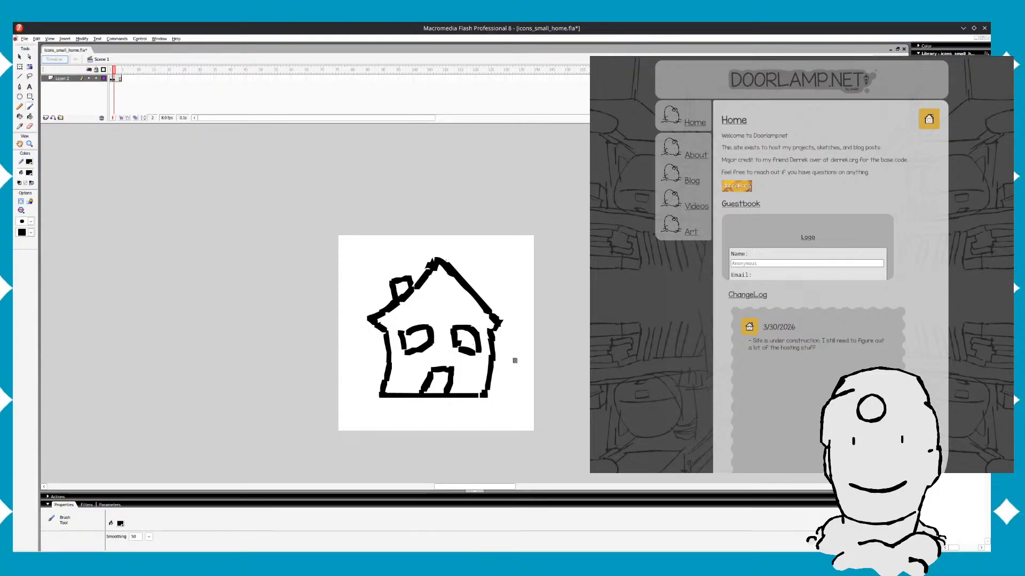
Compare both frames, then move the chimney and left roof slope on frame 2 slightly right and rejoin the left eave
key("comma")
key("period")
key("comma")
key("period")
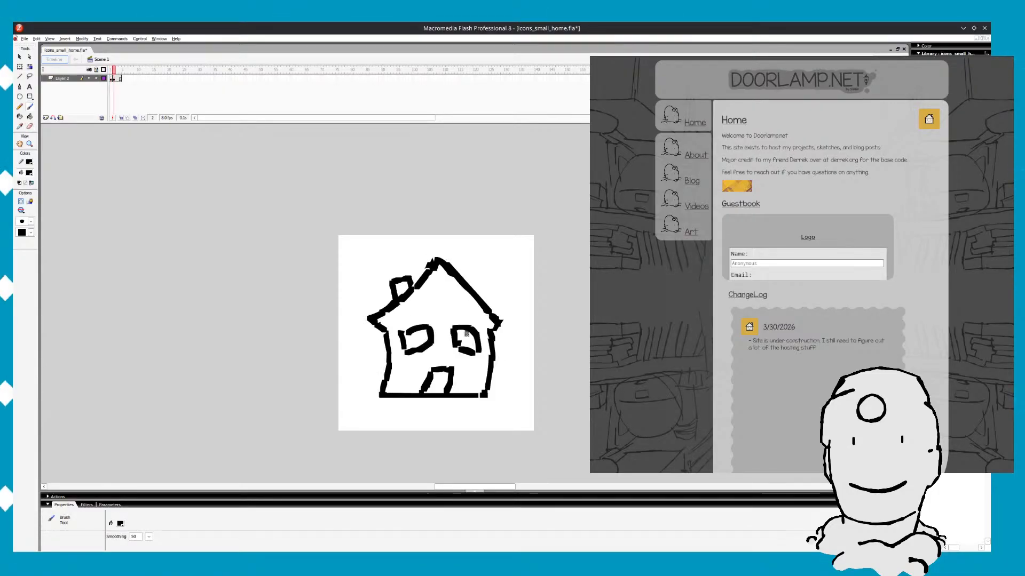
key("comma")
key("period")
key("comma")
key("period")
left_click_drag(337, 259, 418, 319)
mouse_move(398, 245)
left_mouse_down()
mouse_move(434, 307)
mouse_move(424, 284)
left_mouse_up()
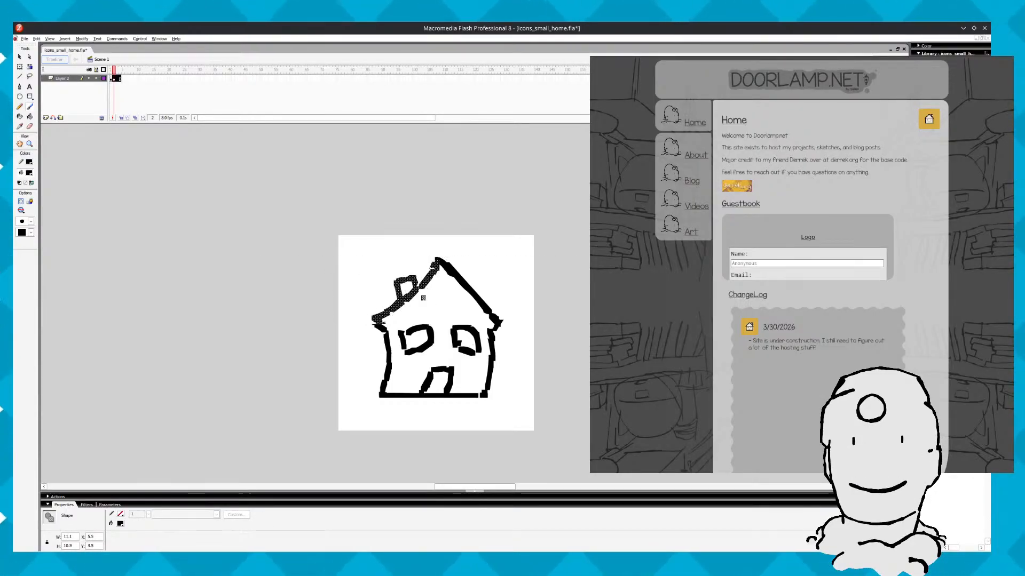
key("Escape")
key("b")
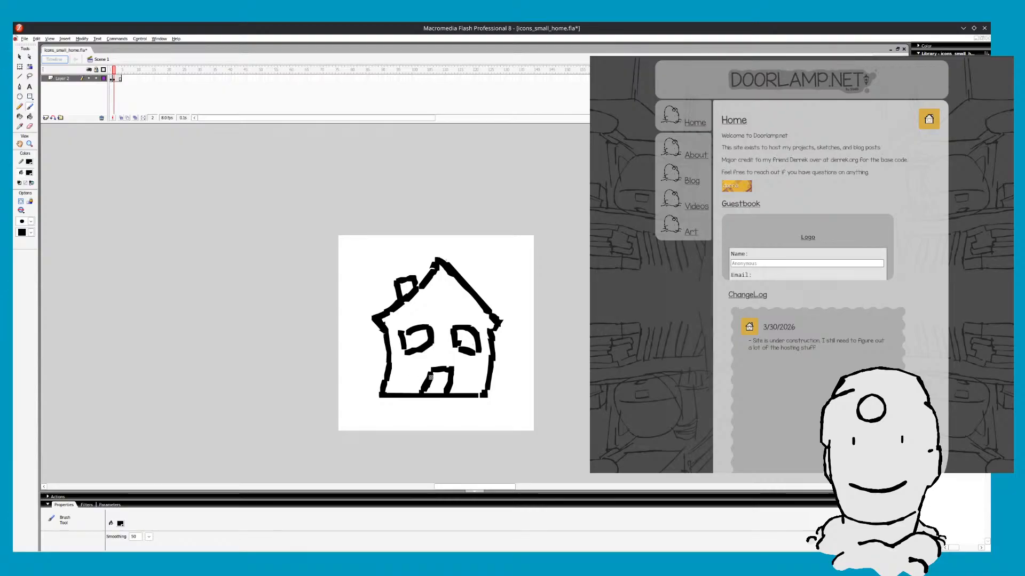
Compare frames 1 and 2 of the house drawing, then insert a blank keyframe at frame 3
key("comma")
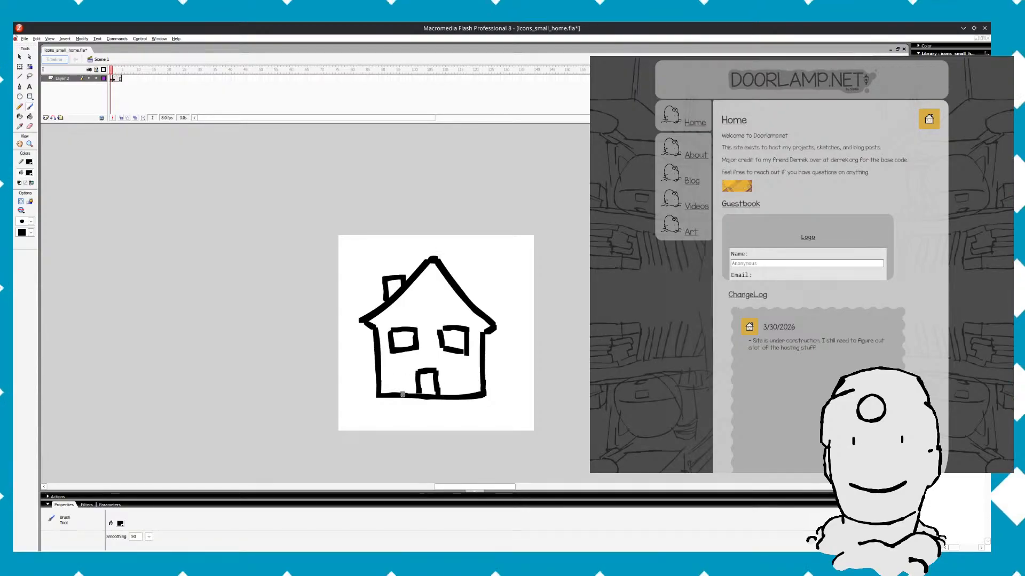
key("period")
key("comma")
key("period")
key("comma")
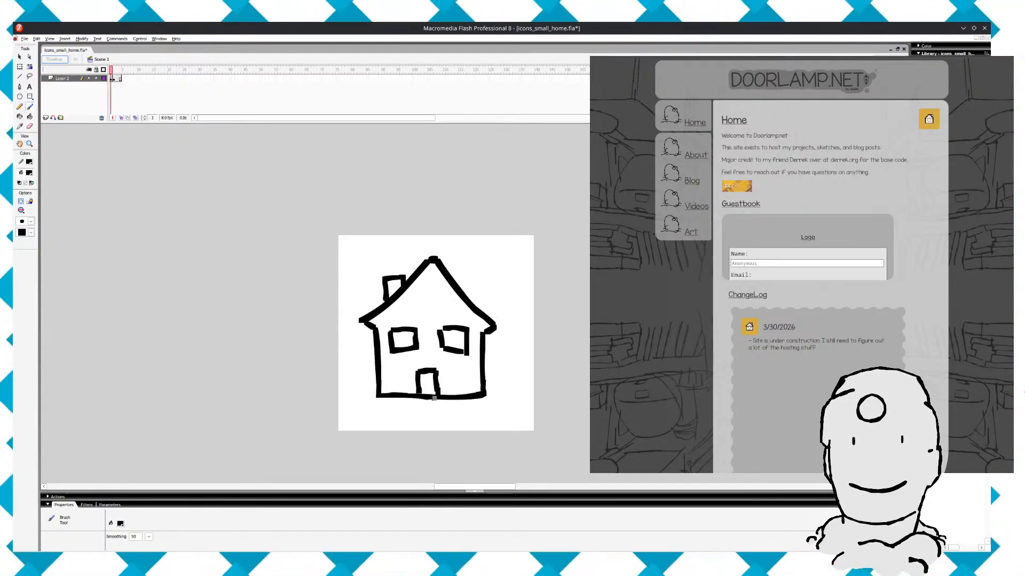
key("period")
key("F7")
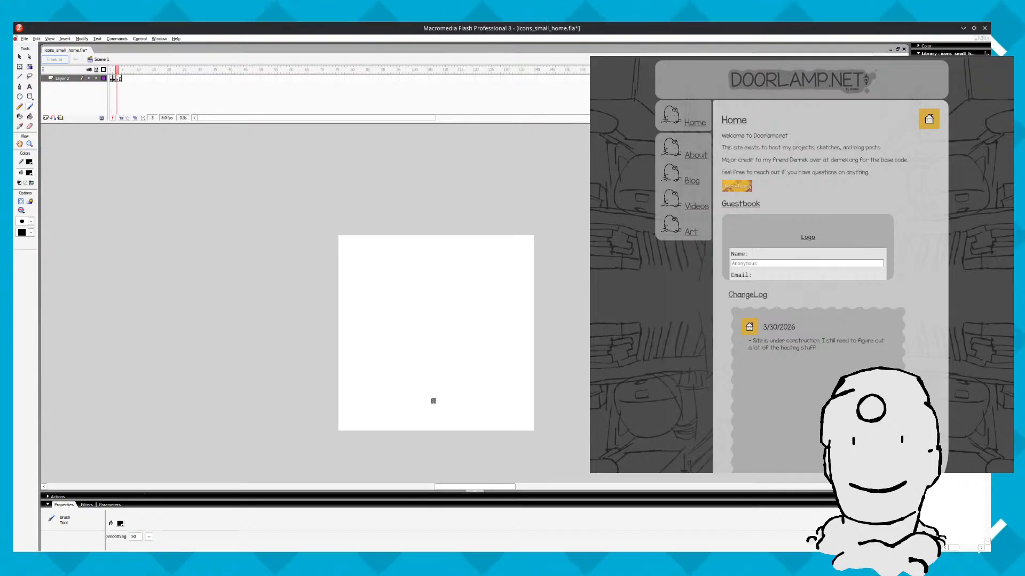
Flip repeatedly between frames 1 and 2 to check how the house's walls, roof, windows and door shift
key("comma")
key("comma")
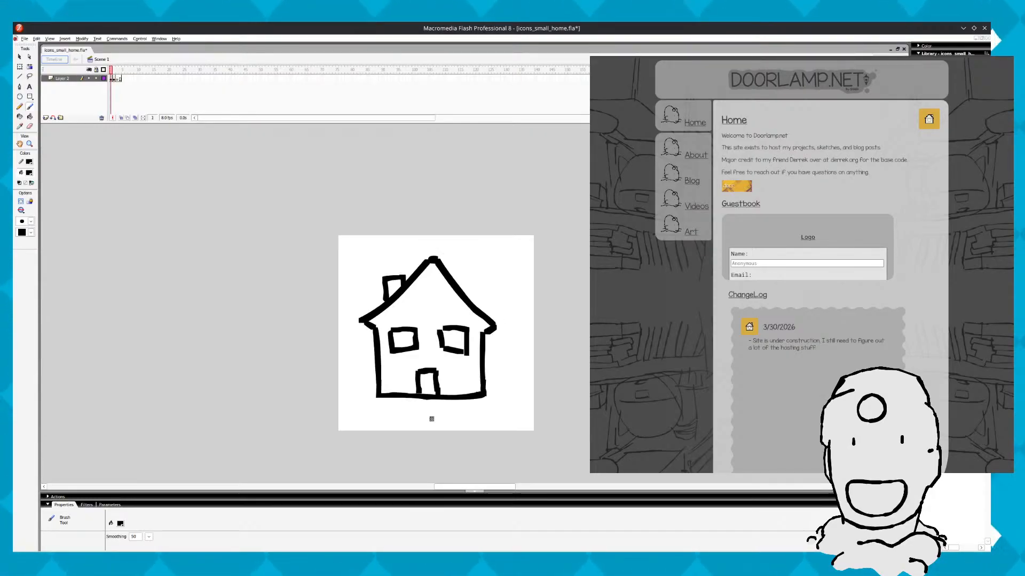
key("period")
key("comma")
key("period")
key("comma")
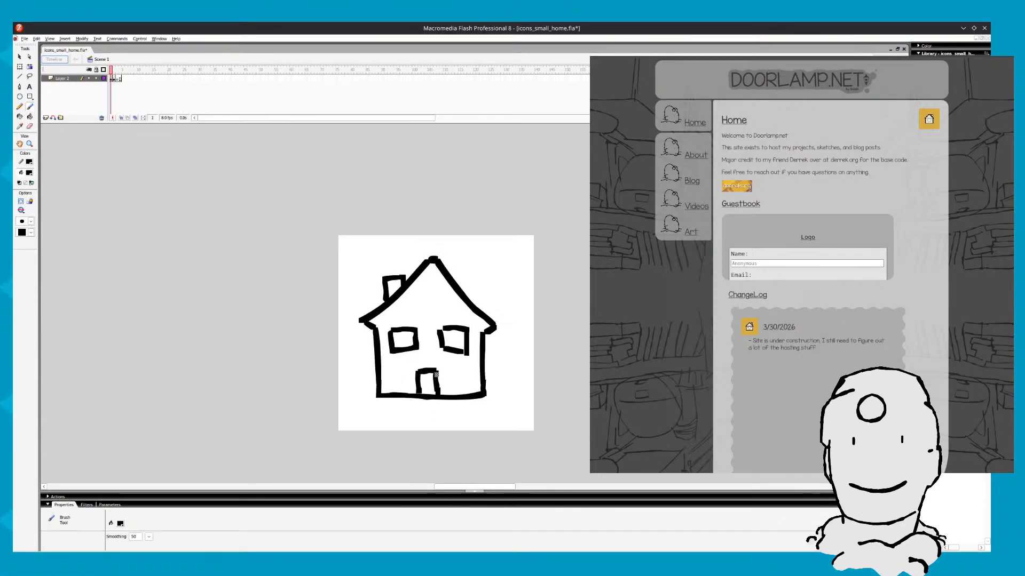
key("period")
key("e")
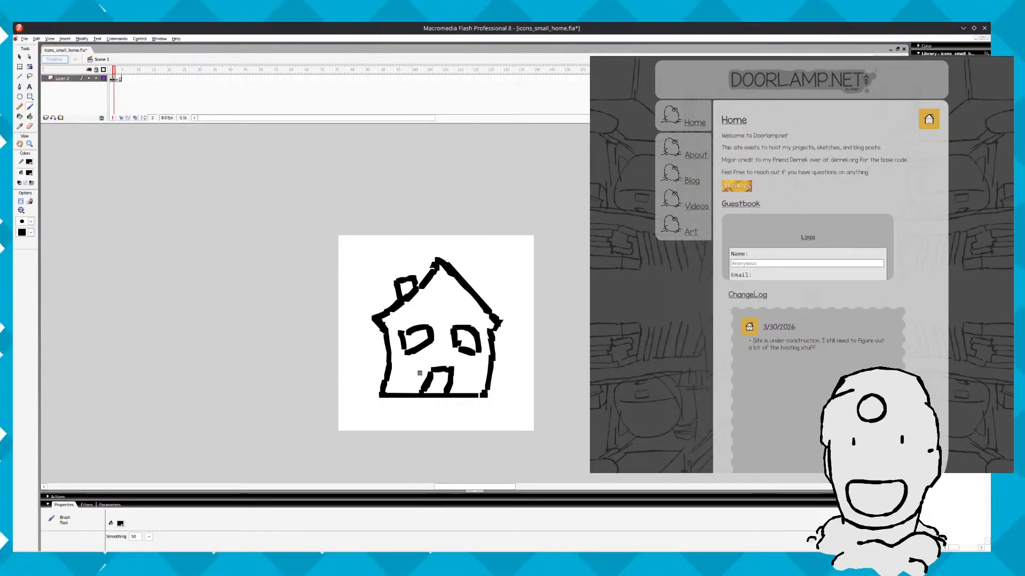
key("comma")
key("period")
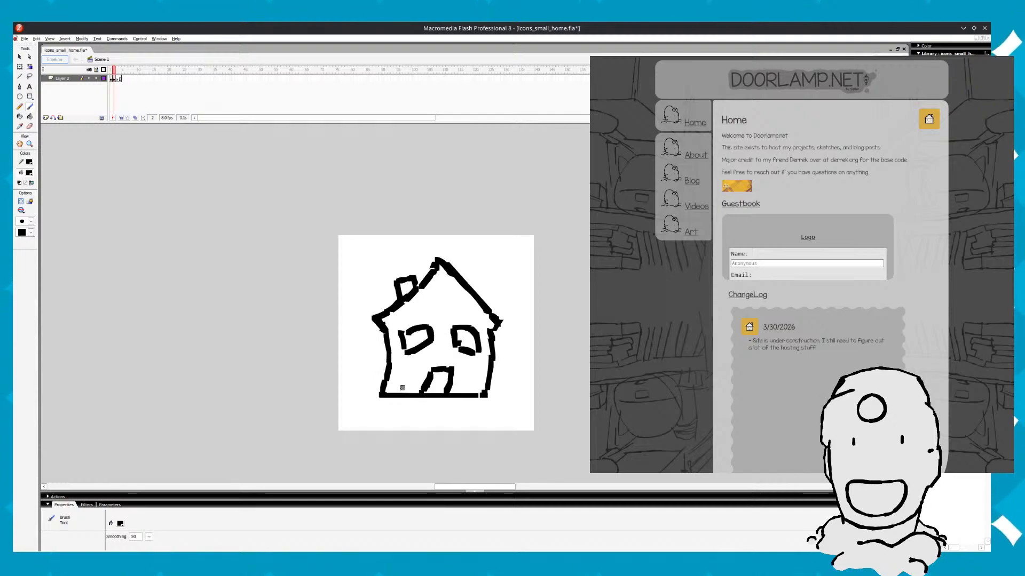
key("comma")
key("period")
key("comma")
key("period")
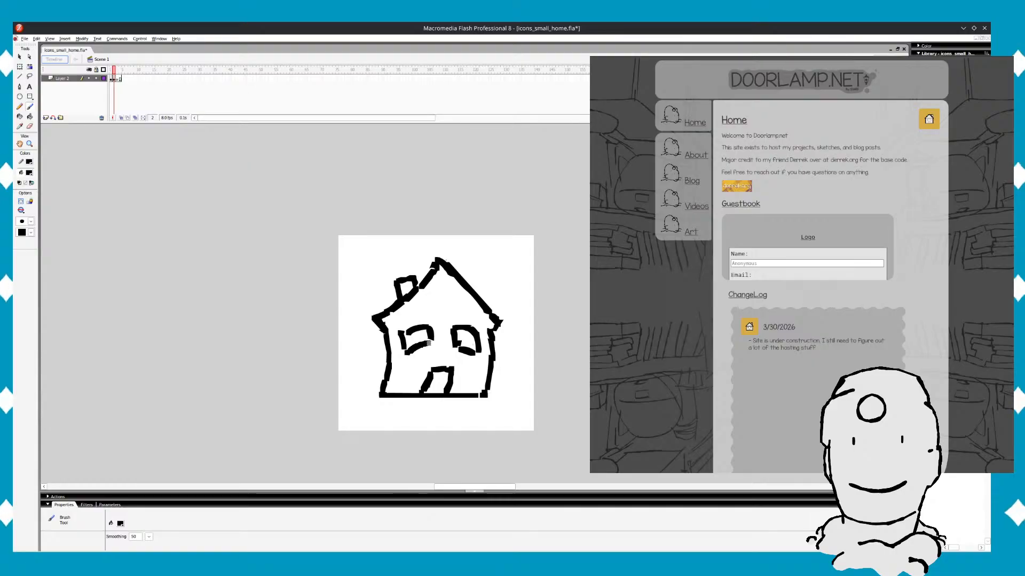
Erase the left edge of the right window on frame 2 and repaint it slightly further left
key("e")
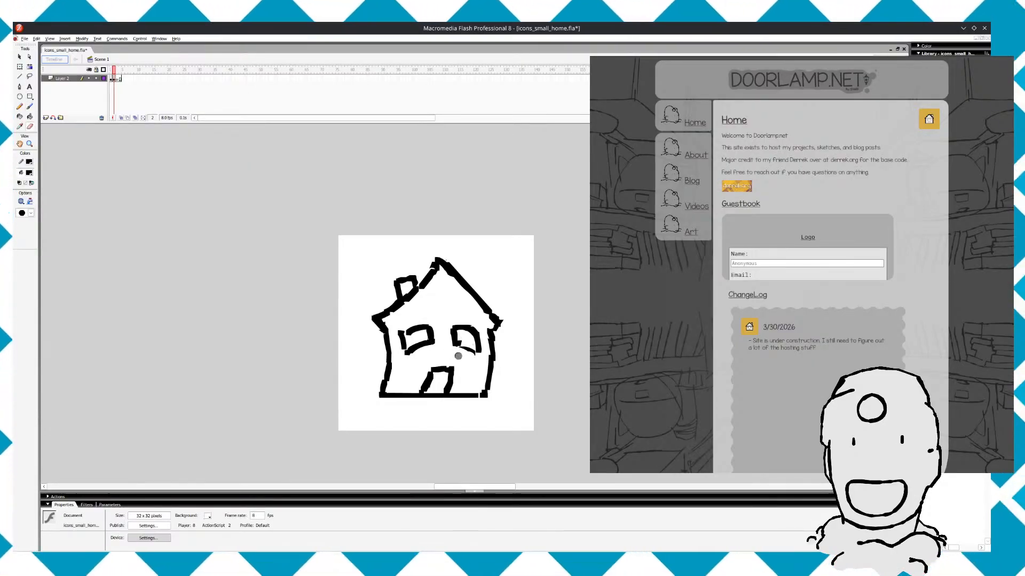
left_click_drag(462, 343, 448, 341)
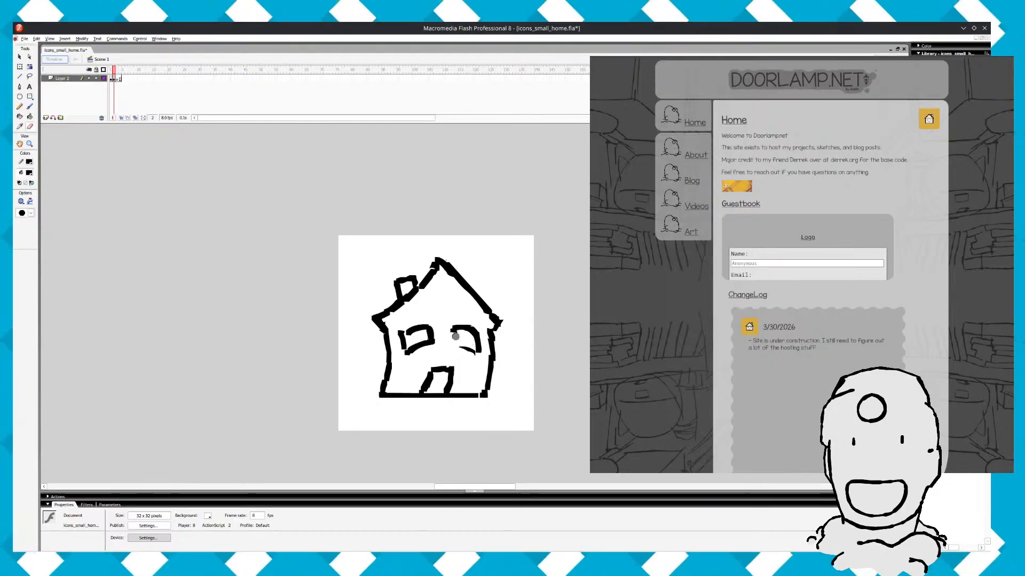
key("b")
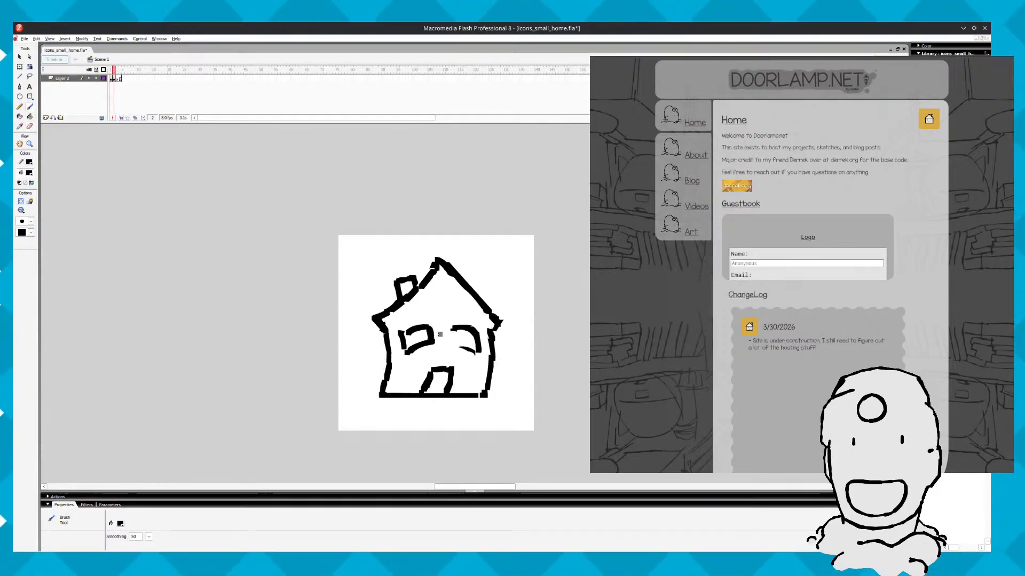
left_click_drag(448, 328, 450, 342)
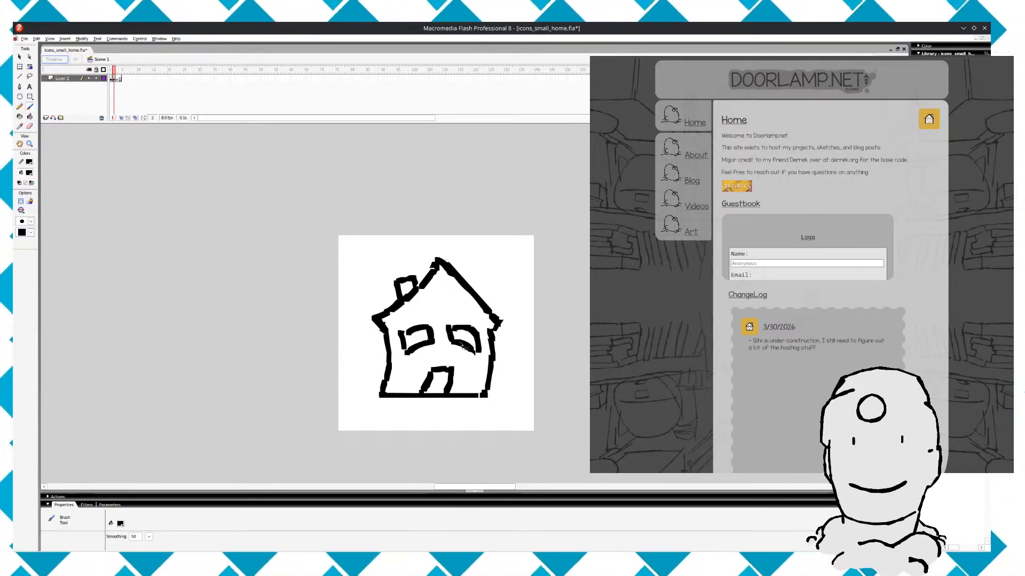
Compare both frames, then erase the right window's top edge on frame 2 and repaint it sloping down to the right
key("e")
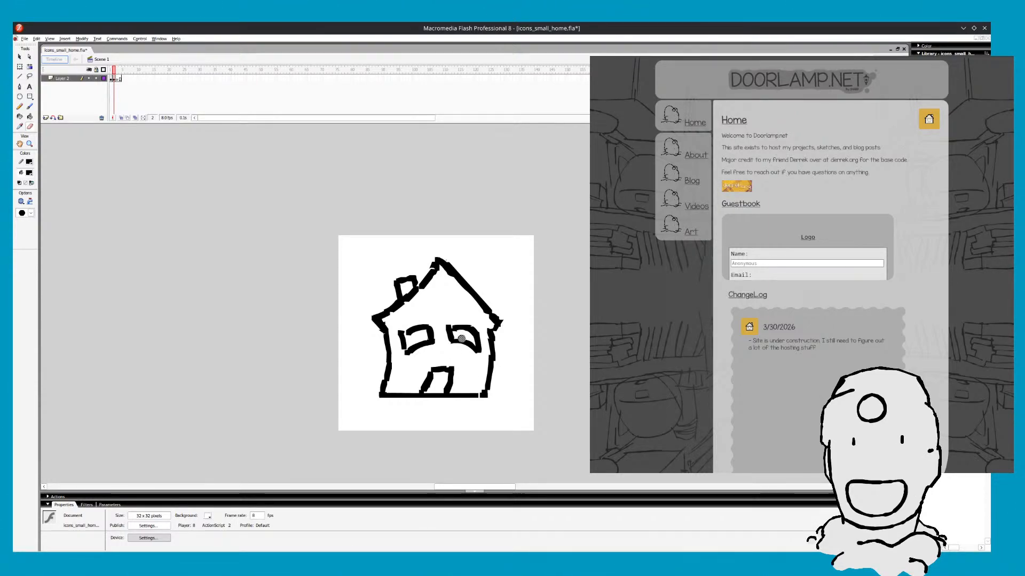
key("comma")
key("period")
key("comma")
key("period")
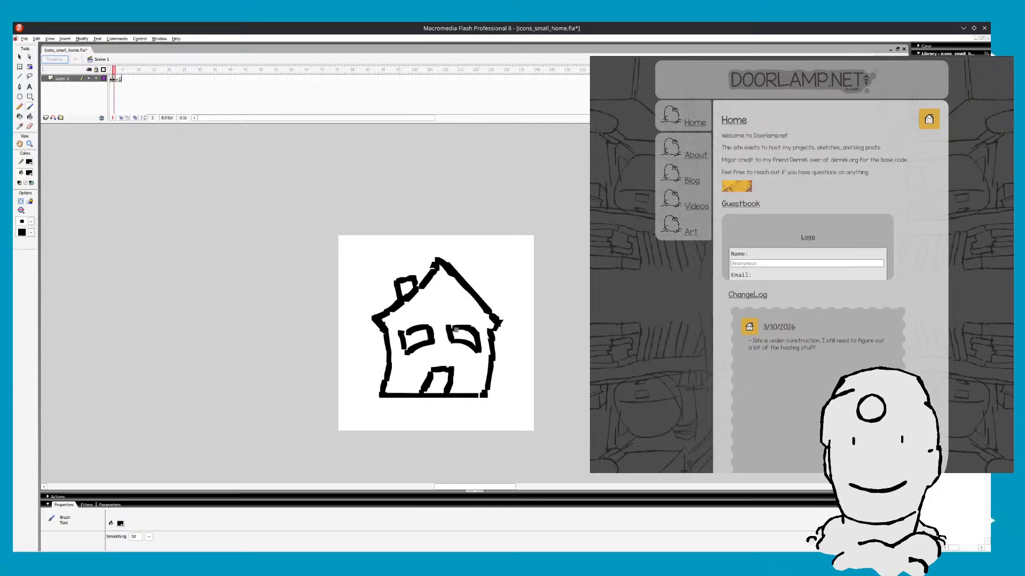
key("comma")
key("period")
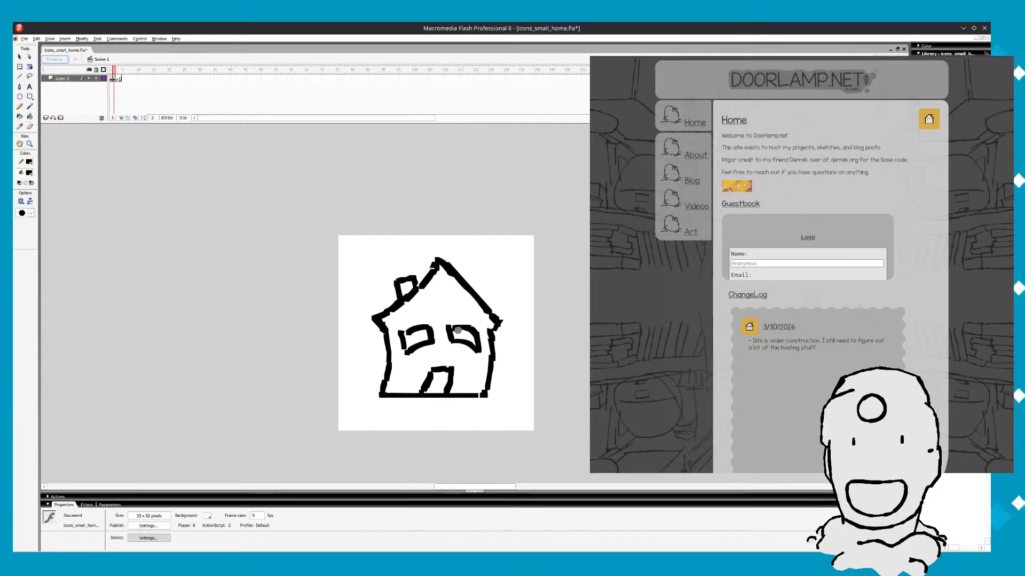
key("b")
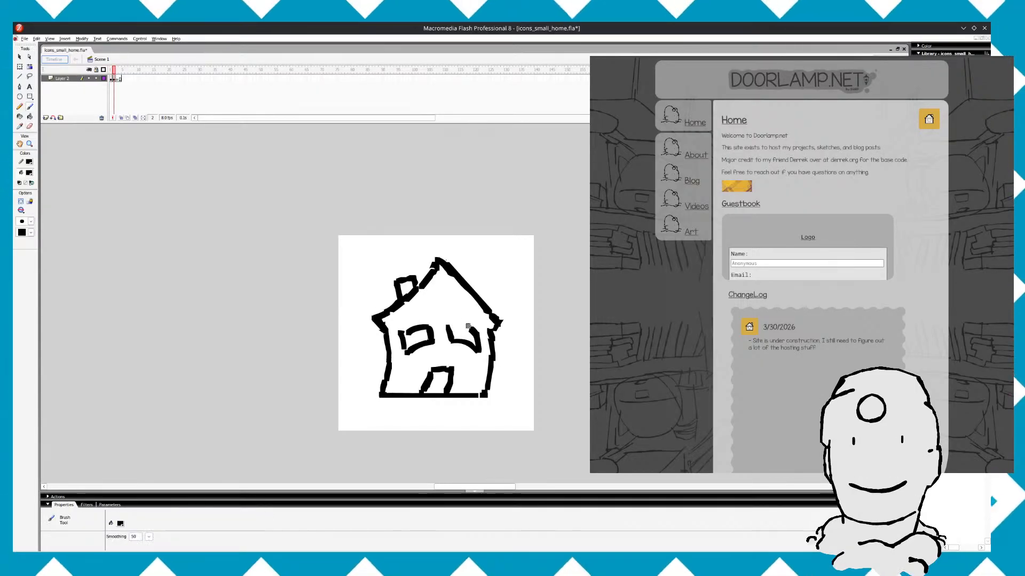
key("comma")
key("period")
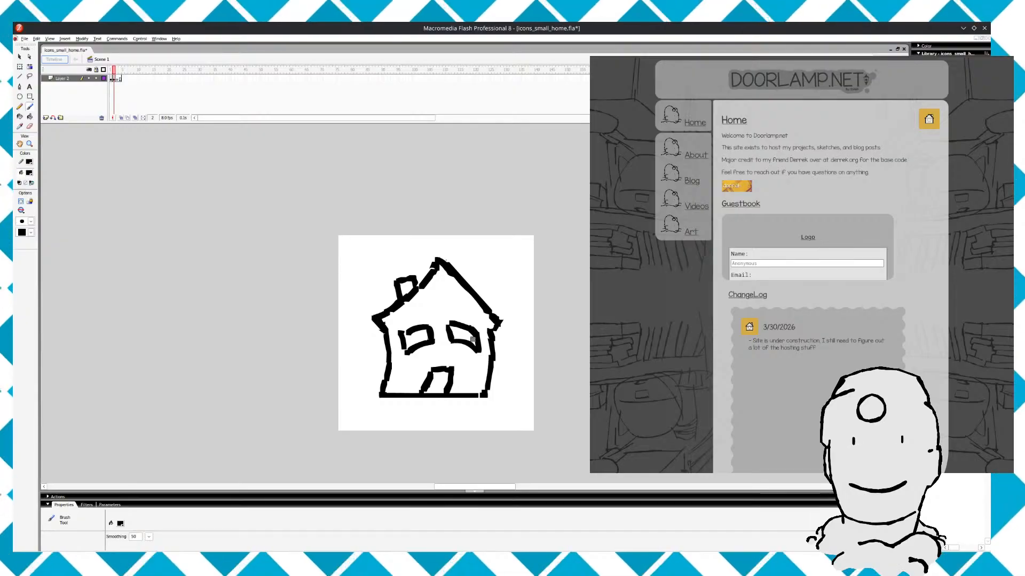
left_click_drag(450, 324, 476, 330)
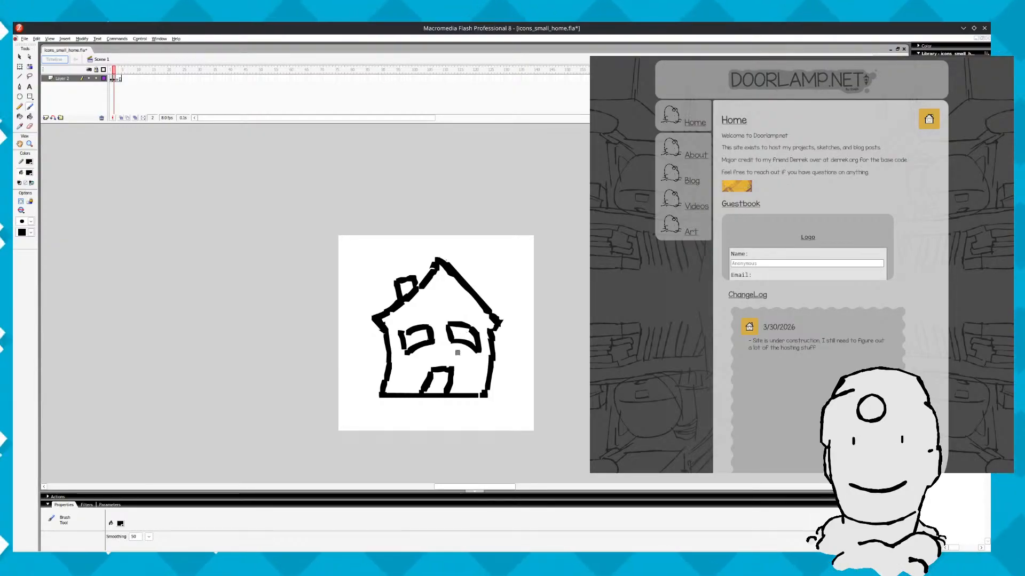
Flip between frames 1 and 2 to check the shape and position of the right window
key("comma")
key("period")
key("comma")
key("period")
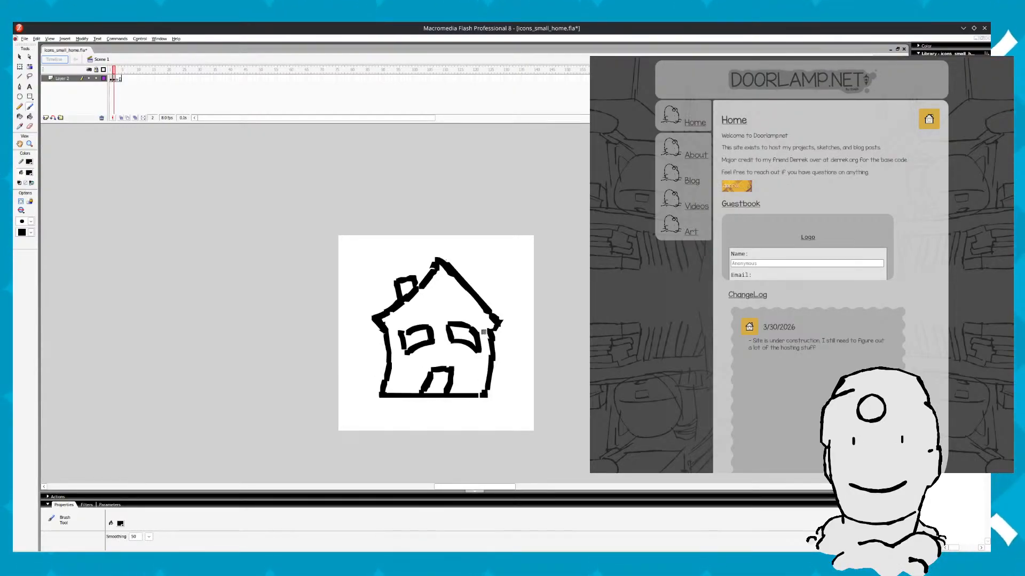
key("comma")
key("period")
key("comma")
key("period")
key("comma")
key("period")
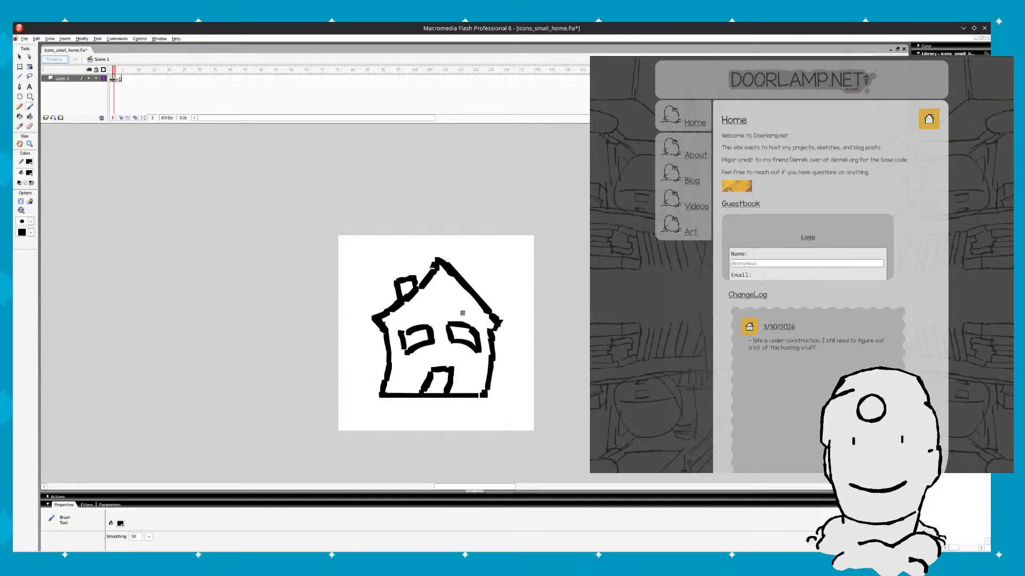
Repaint the top left corner of the left window on frame 2 to close its outline, comparing it with frame 1
key("comma")
key("period")
key("comma")
key("period")
key("comma")
key("period")
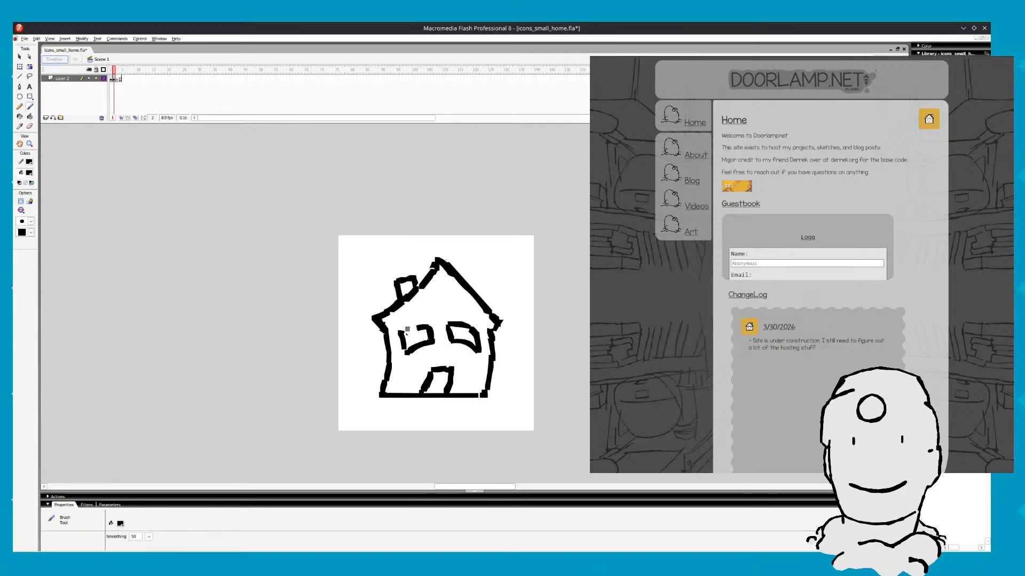
key("comma")
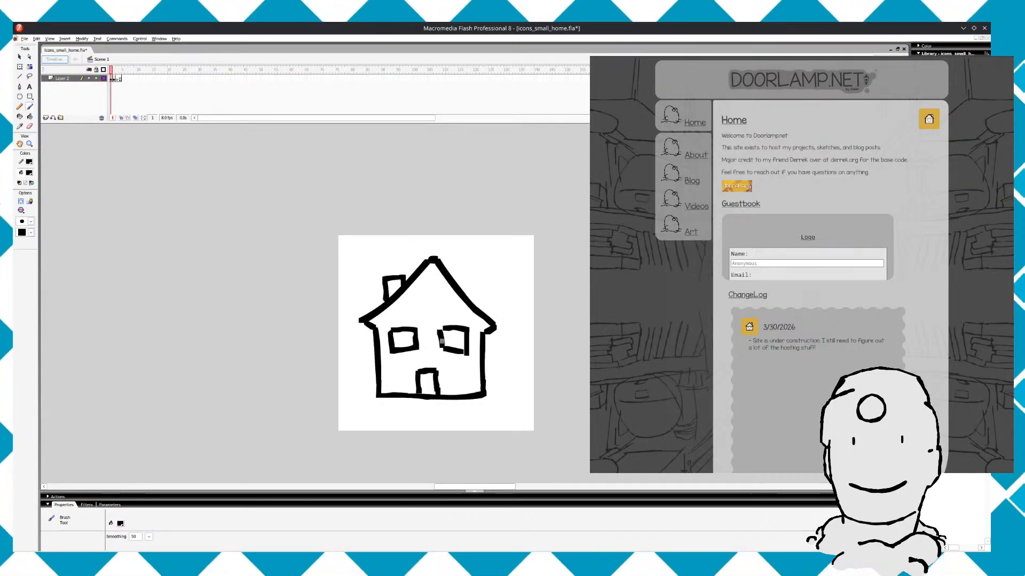
key("period")
key("comma")
key("period")
key("comma")
key("period")
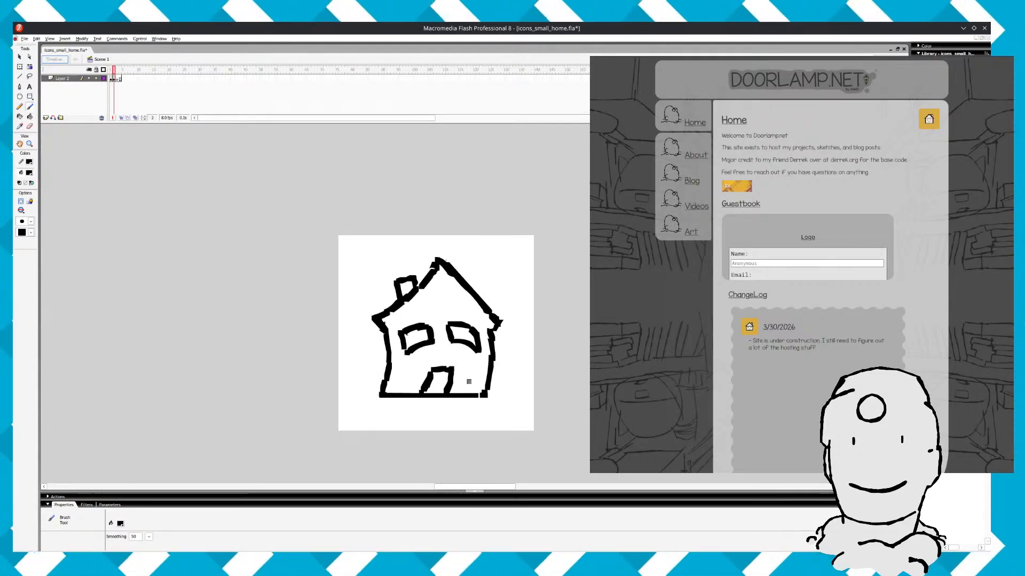
Flip between the drawn frames and blank frame 3 to gauge where the third house drawing should go
key("period")
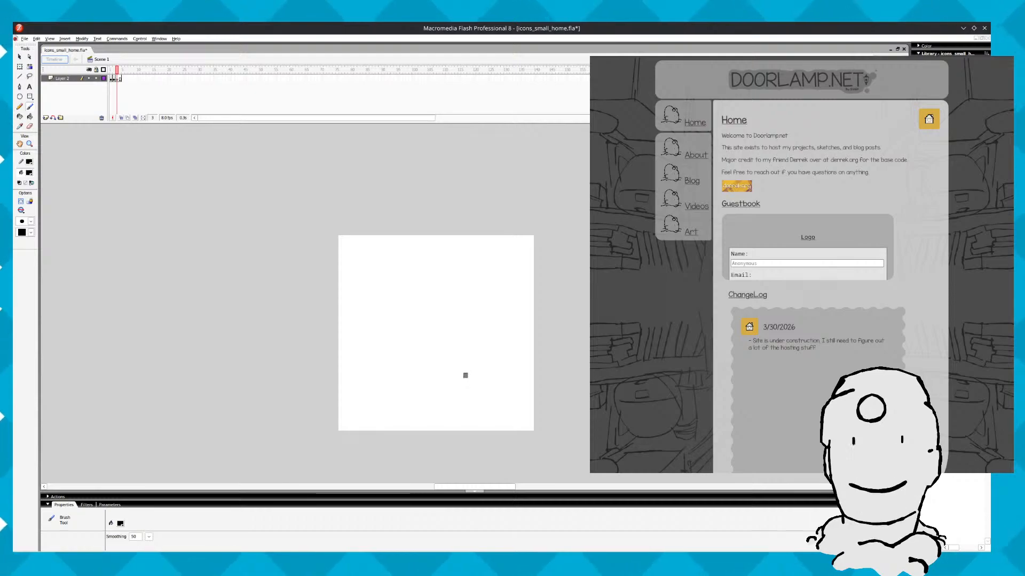
key("comma")
key("comma")
key("period")
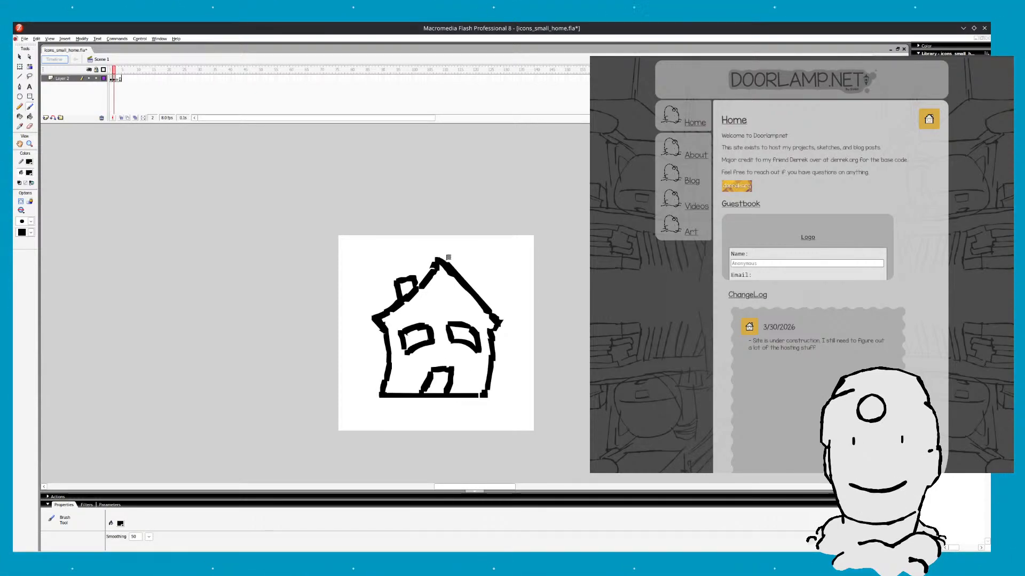
key("period")
key("comma")
key("period")
key("comma")
key("period")
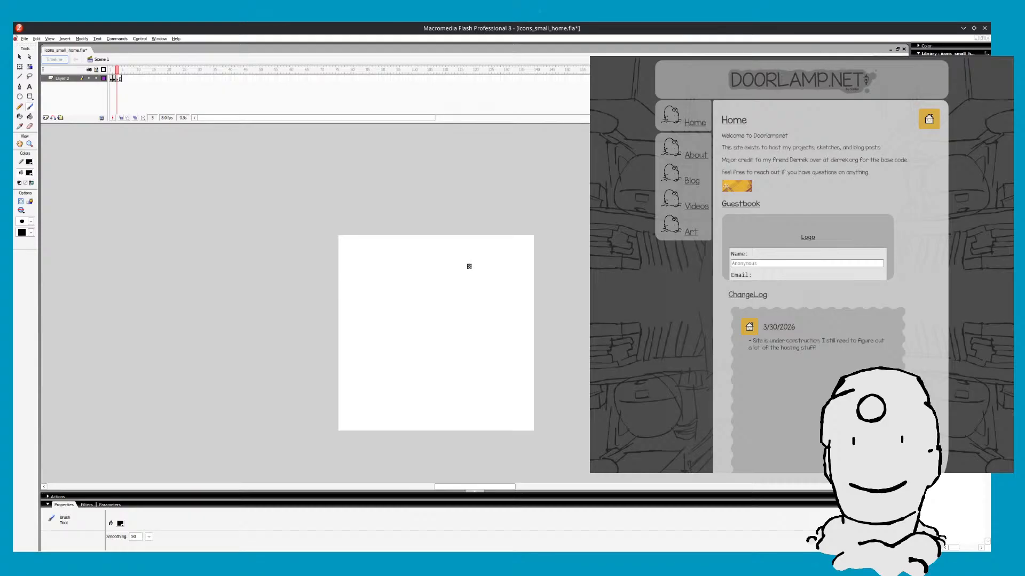
key("comma")
key("period")
key("comma")
key("period")
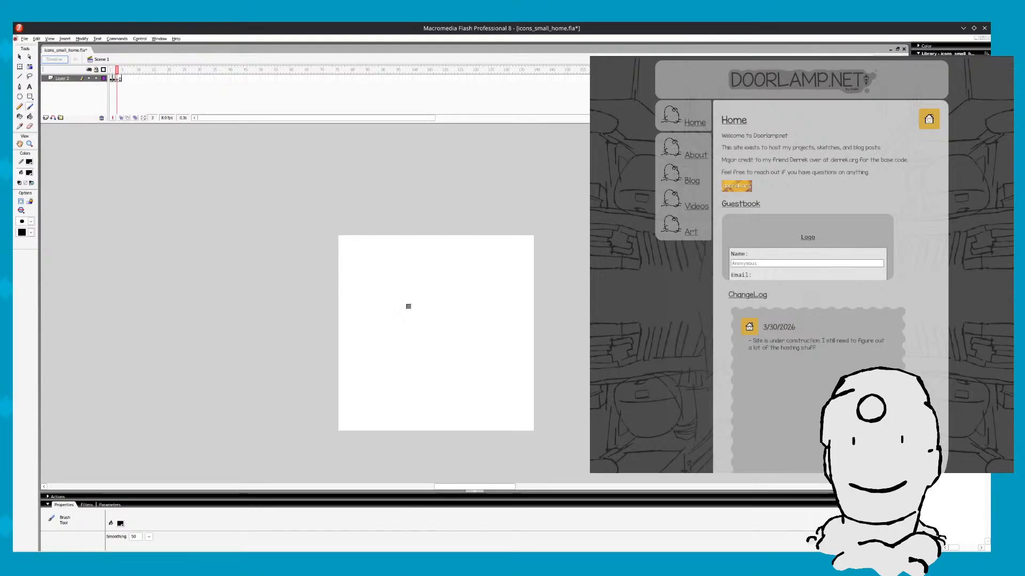
Paint the left roof slope on frame 3 as a curve rising from the left eave, checking it against frame 2
left_click_drag(409, 298, 456, 276)
key("comma")
key("period")
key("comma")
key("period")
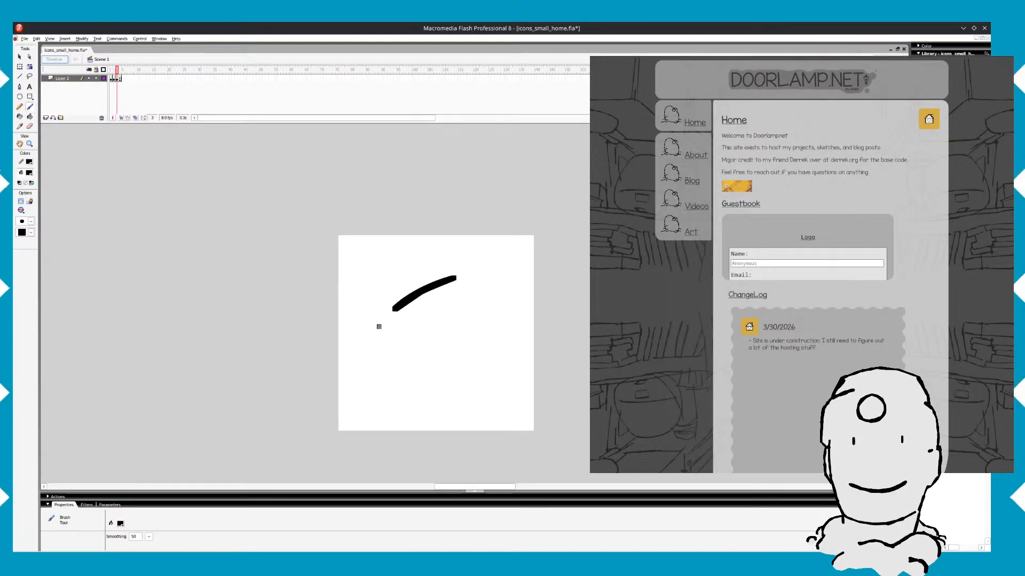
key("comma")
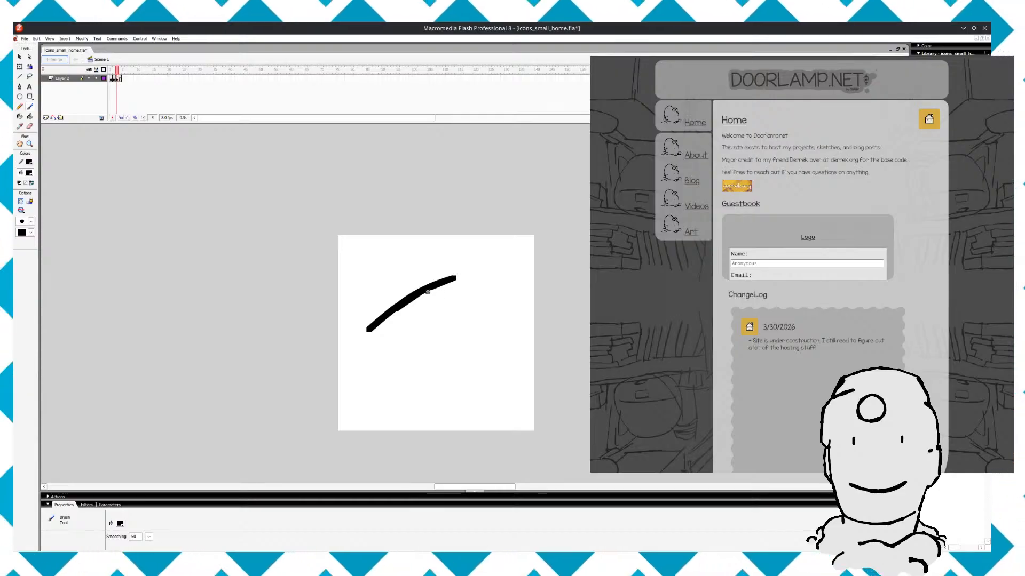
Erase the upper end of the roof stroke on frame 3, try a replacement stroke toward the right and undo it
key("e")
left_click_drag(428, 285, 460, 270)
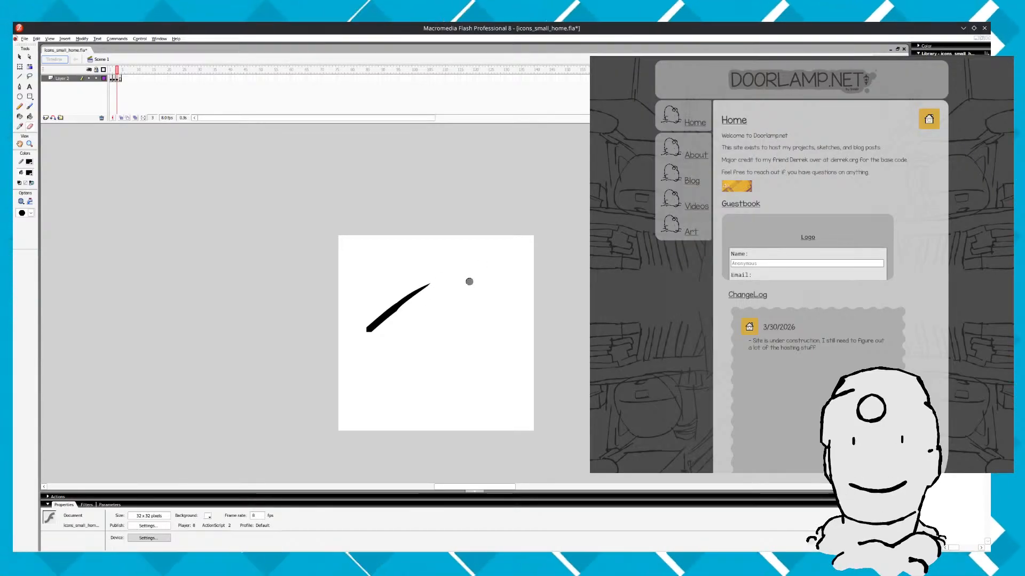
key("b")
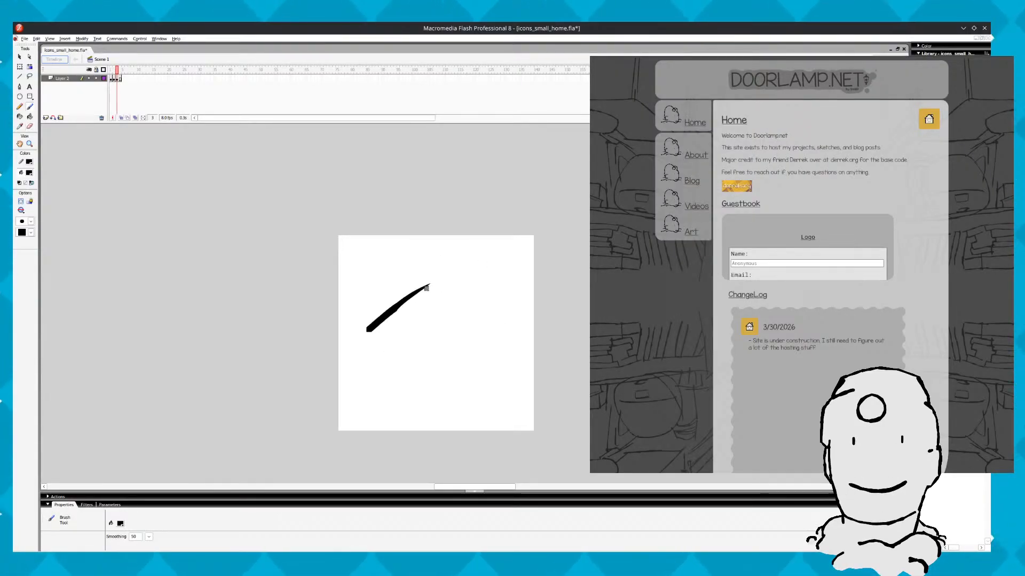
key("Return")
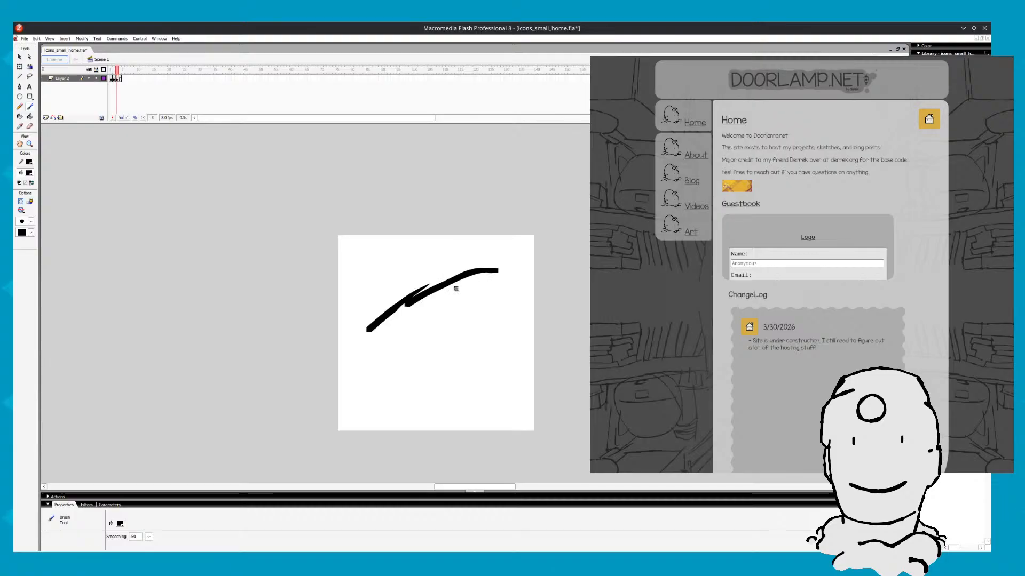
key("ctrl+z")
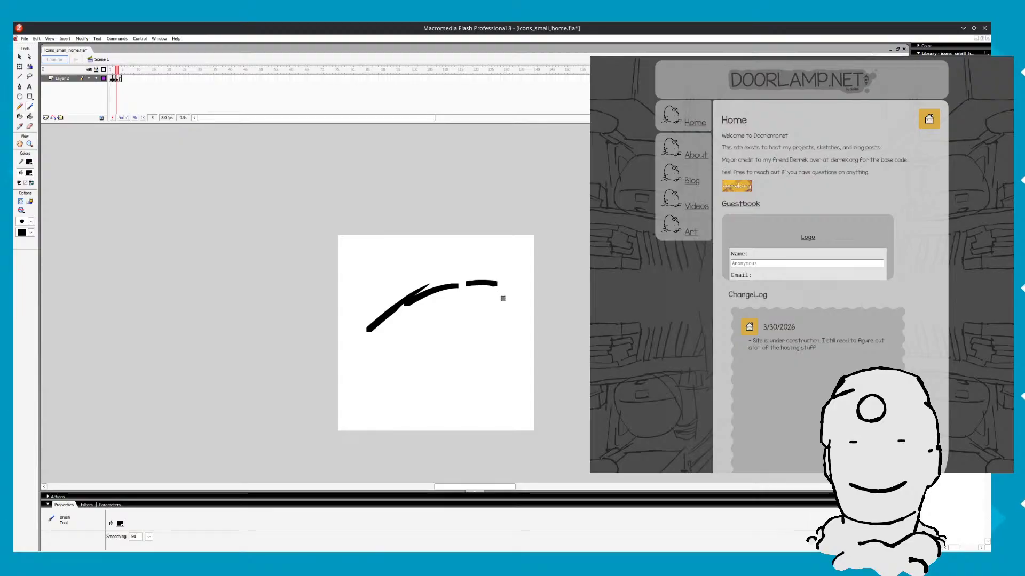
Extend the left roof slope on frame 3 with a straight stroke up to a new peak mark, and erase the leftover flat stroke
key("Return")
key("Return")
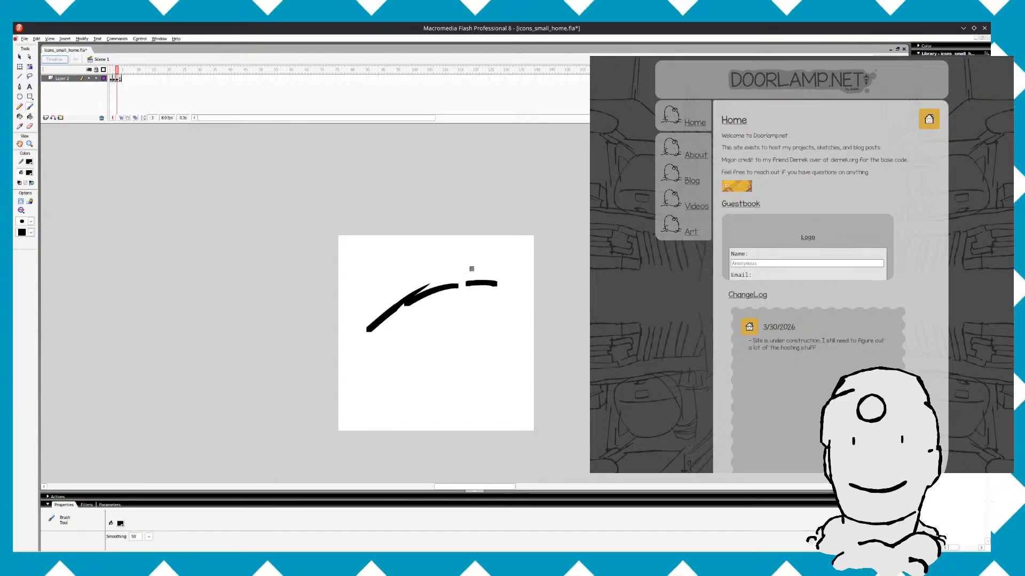
left_click_drag(465, 269, 473, 269)
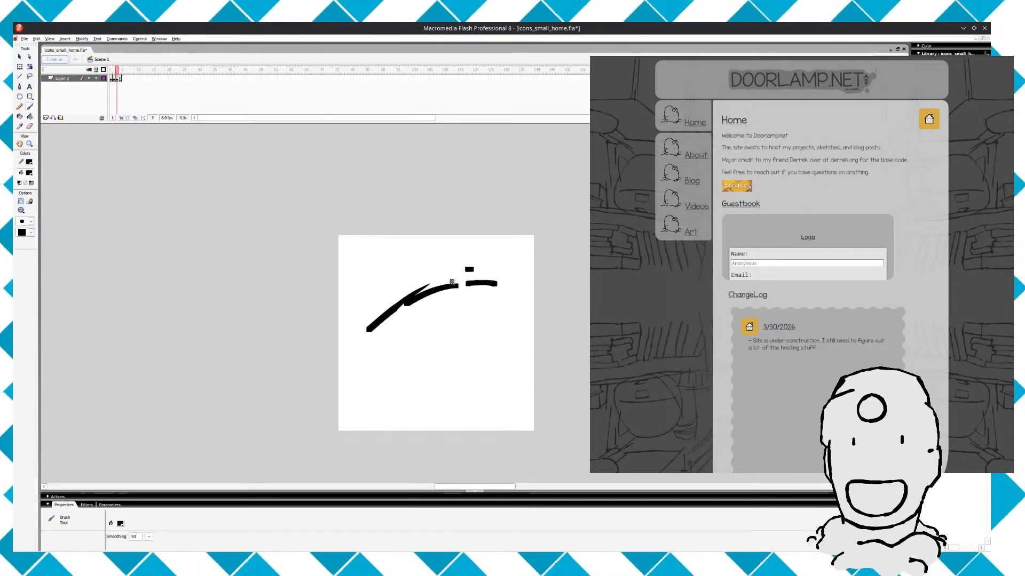
key("Return")
left_click_drag(409, 299, 472, 270)
key("Return")
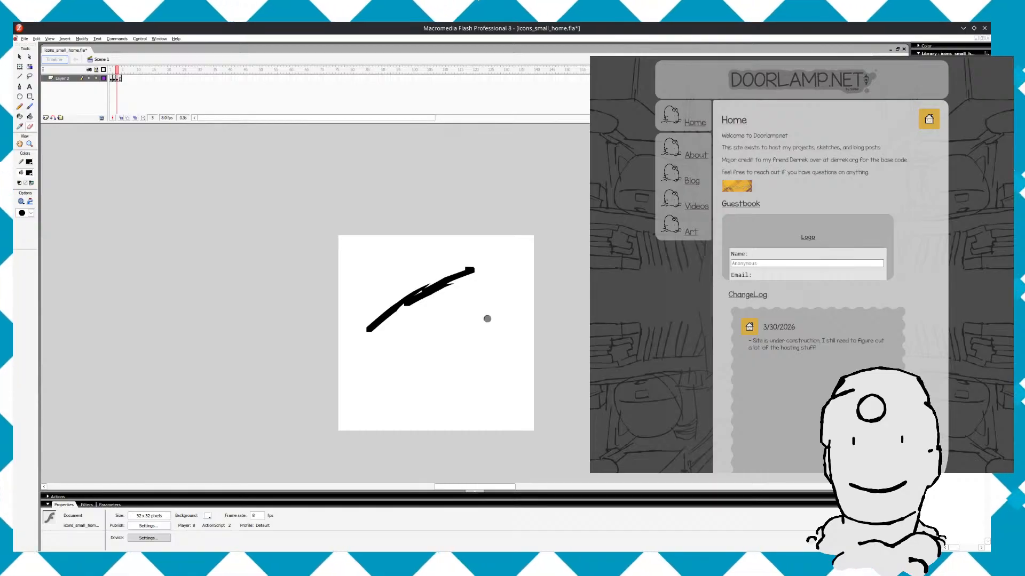
key("b")
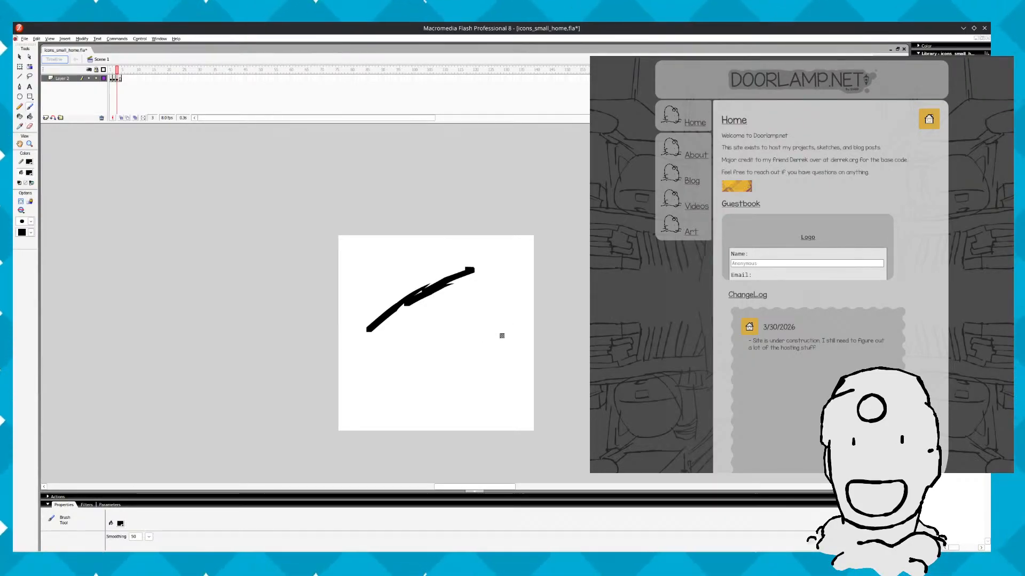
Flip between frames 1, 2 and 3 to compare the new roof slope with the two finished houses
key("Return")
key("comma")
key("comma")
key("period")
key("period")
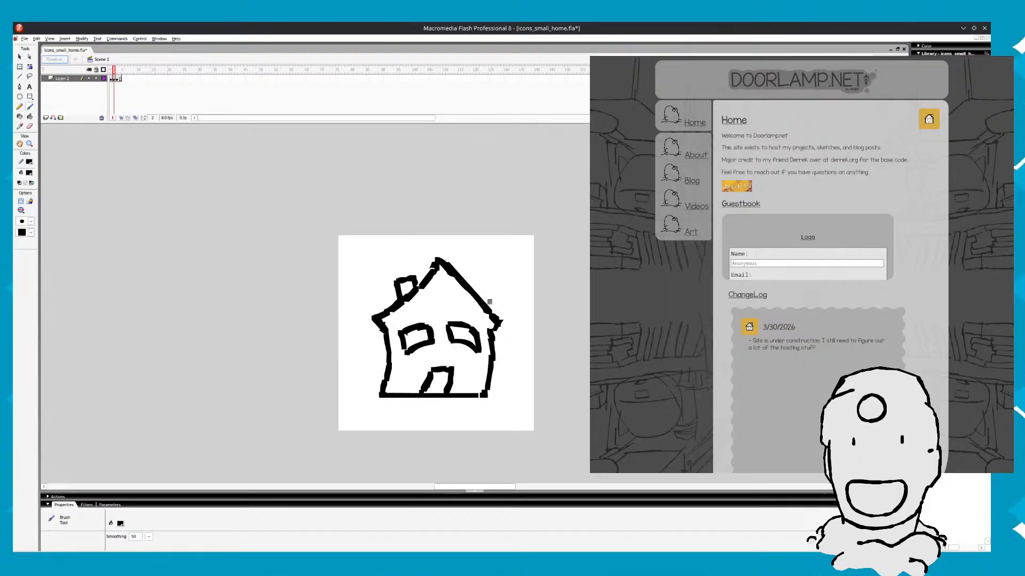
key("comma")
key("comma")
key("period")
key("period")
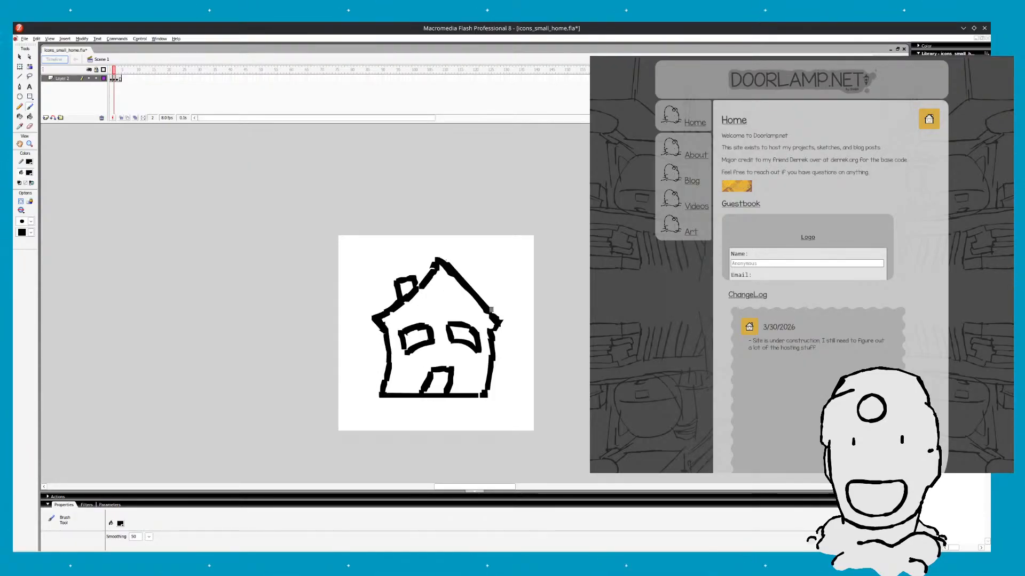
key("comma")
key("comma")
key("period")
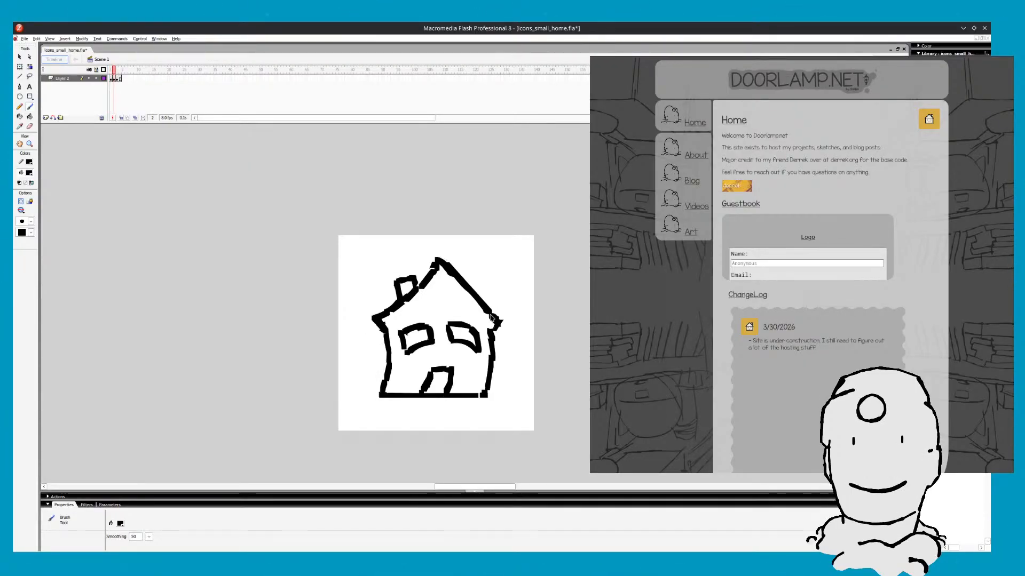
key("period")
key("comma")
key("comma")
key("period")
key("period")
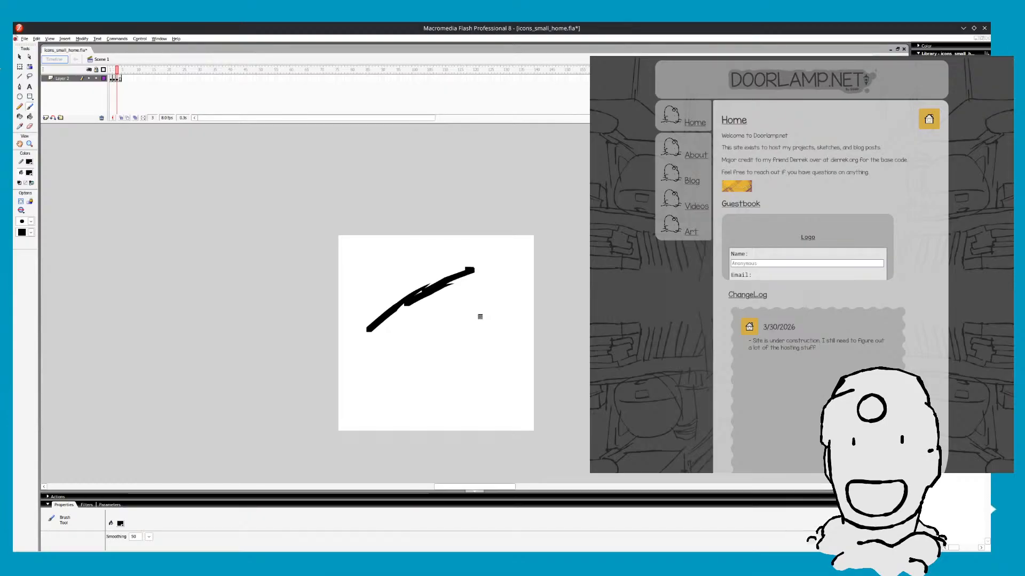
key("comma")
key("comma")
key("period")
key("period")
key("comma")
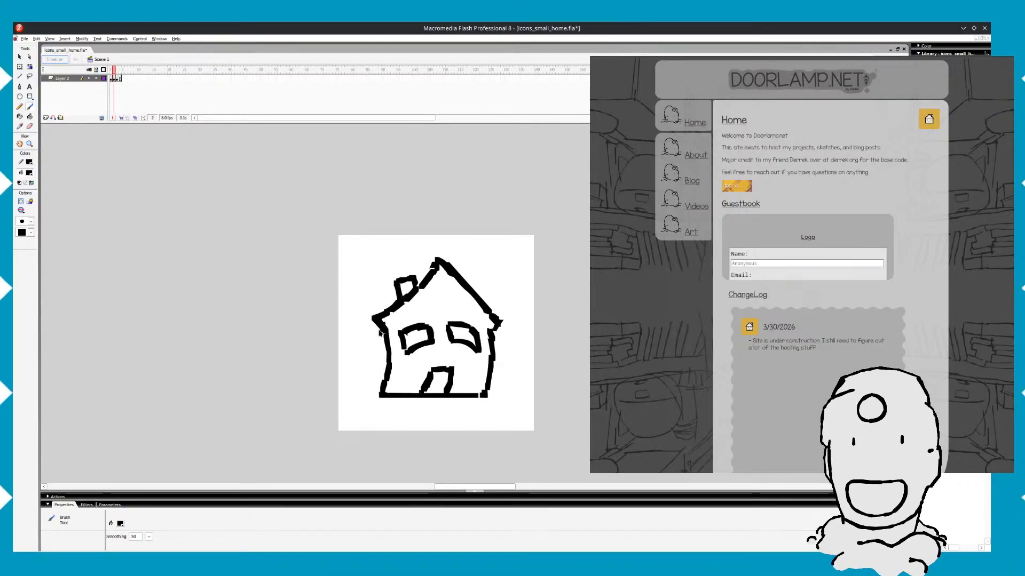
key("comma")
key("period")
key("period")
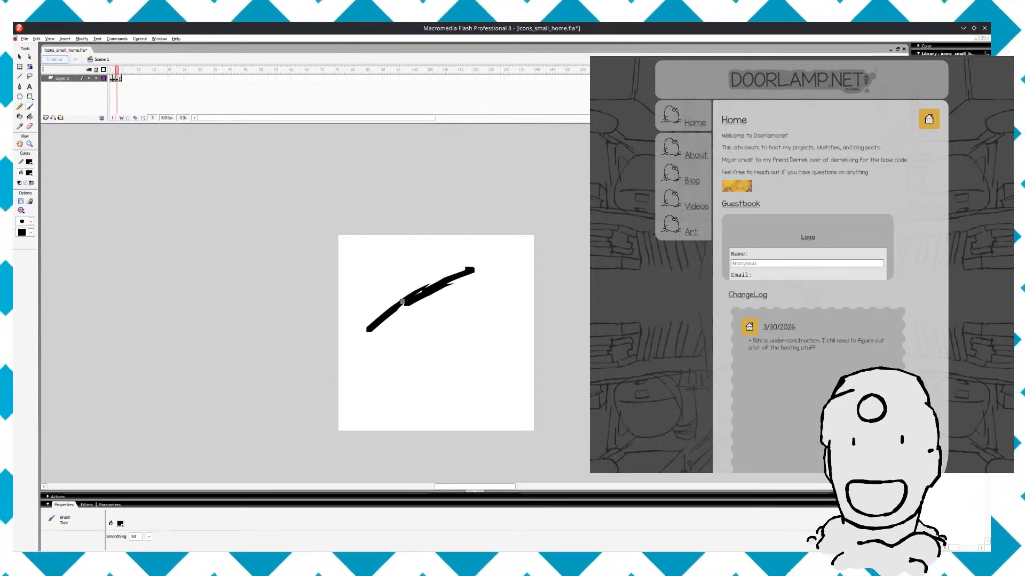
Thin the lower left roof stroke on frame 3 with the eraser and paint a raised outline above it that bends down to the slope
key("e")
mouse_move(449, 270)
left_mouse_down()
mouse_move(389, 301)
mouse_move(414, 288)
mouse_move(385, 309)
mouse_move(375, 337)
mouse_move(390, 326)
mouse_move(355, 343)
left_mouse_up()
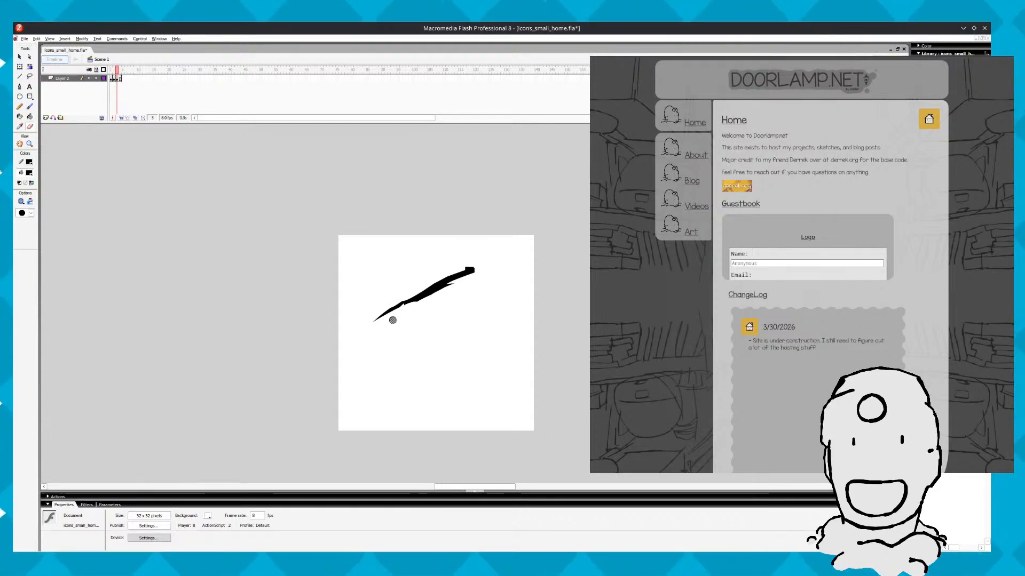
key("b")
key("comma")
key("period")
key("comma")
key("comma")
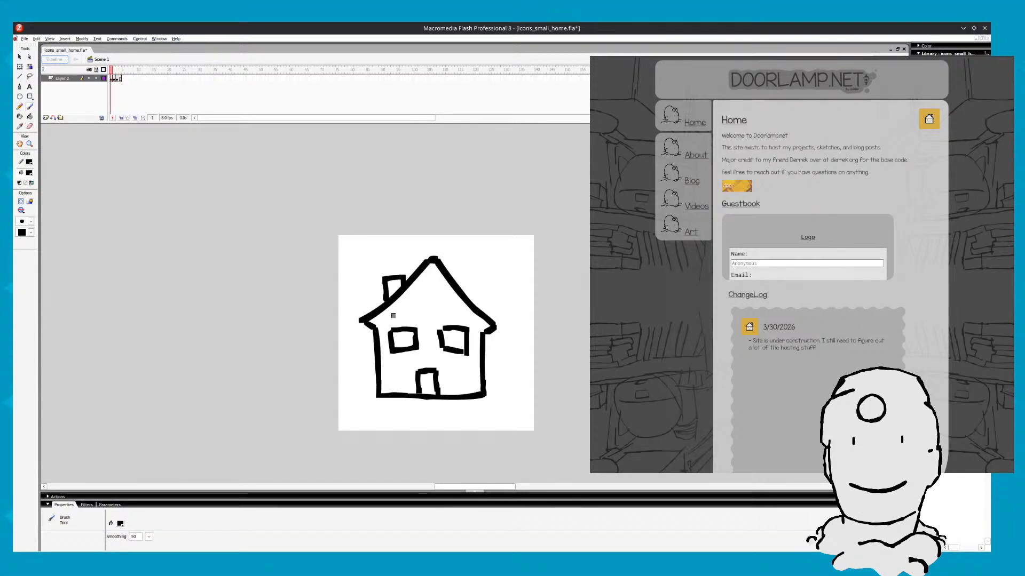
key("period")
key("period")
key("comma")
key("period")
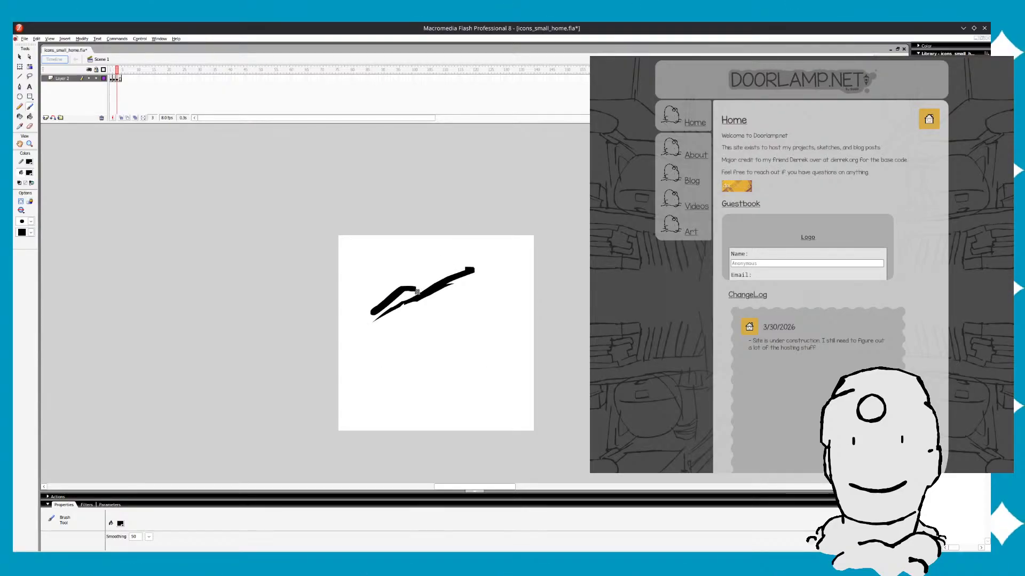
key("comma")
key("period")
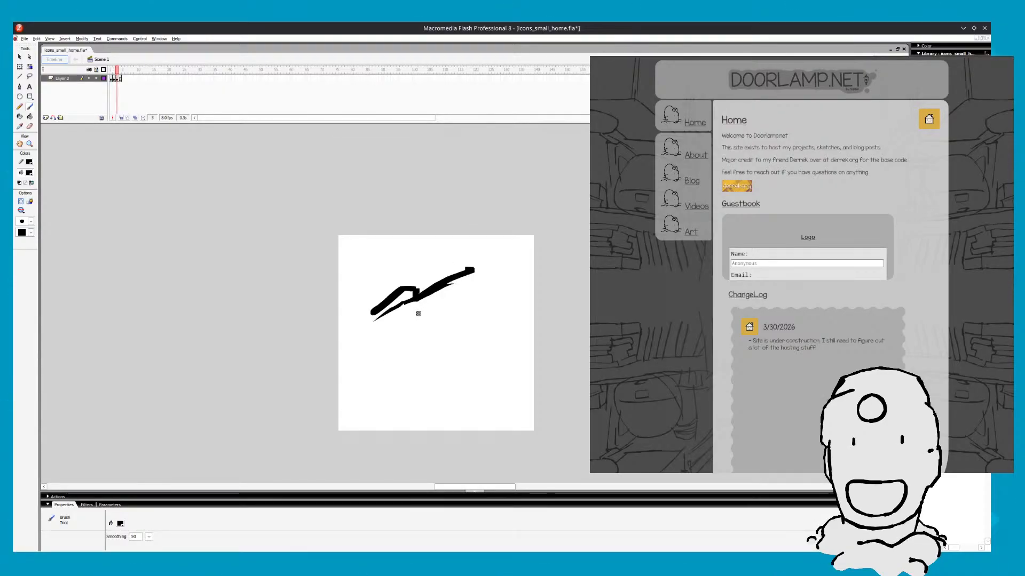
Compare frame 3 with the earlier house drawings to gauge where the left wall and its lower corner belong
key("comma")
key("comma")
key("period")
key("period")
key("comma")
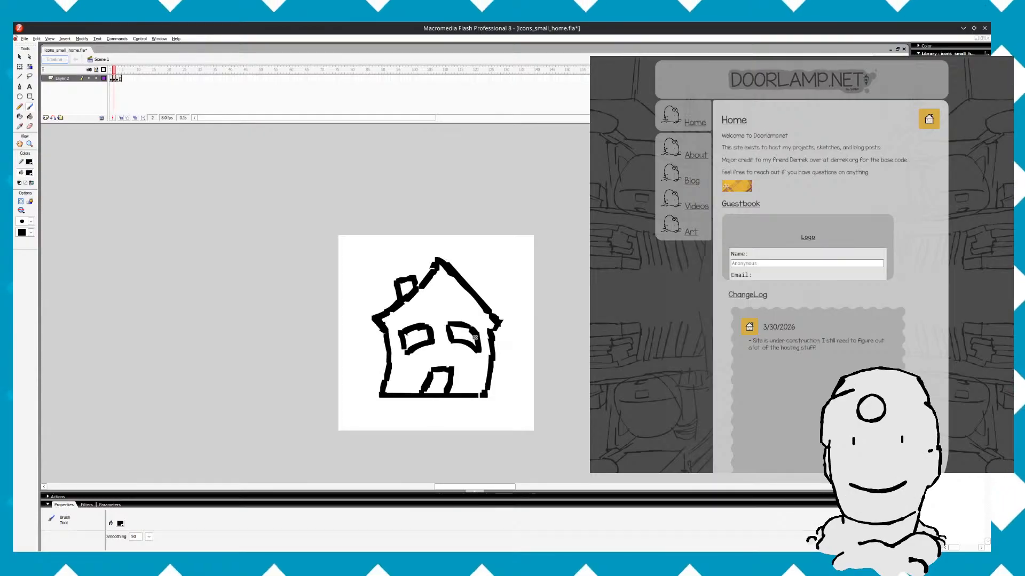
key("period")
key("comma")
key("period")
key("comma")
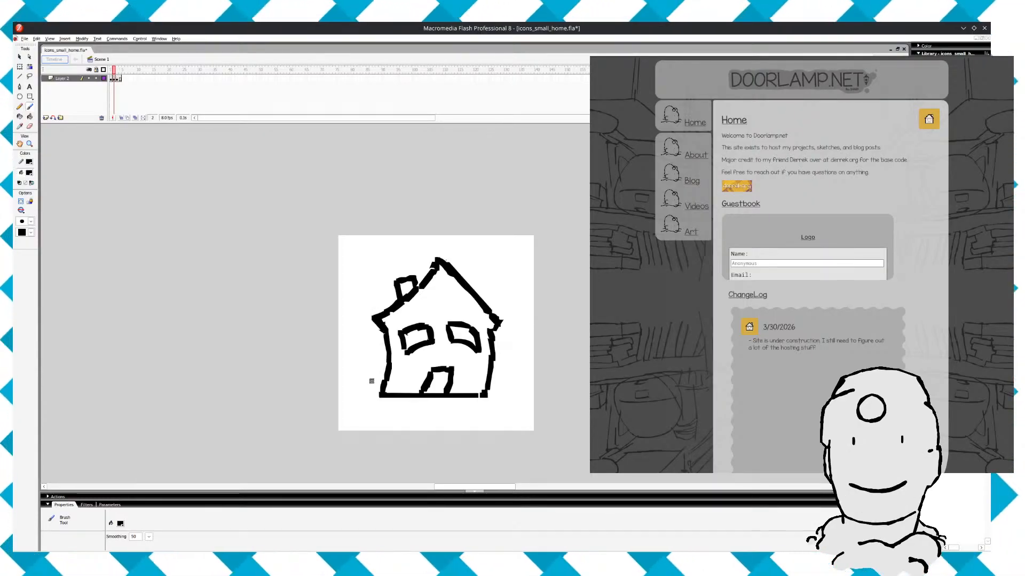
Mark the lower left corner of the house on frame 3 and paint an outward-bowed left wall up to the roof
key("period")
key("comma")
key("period")
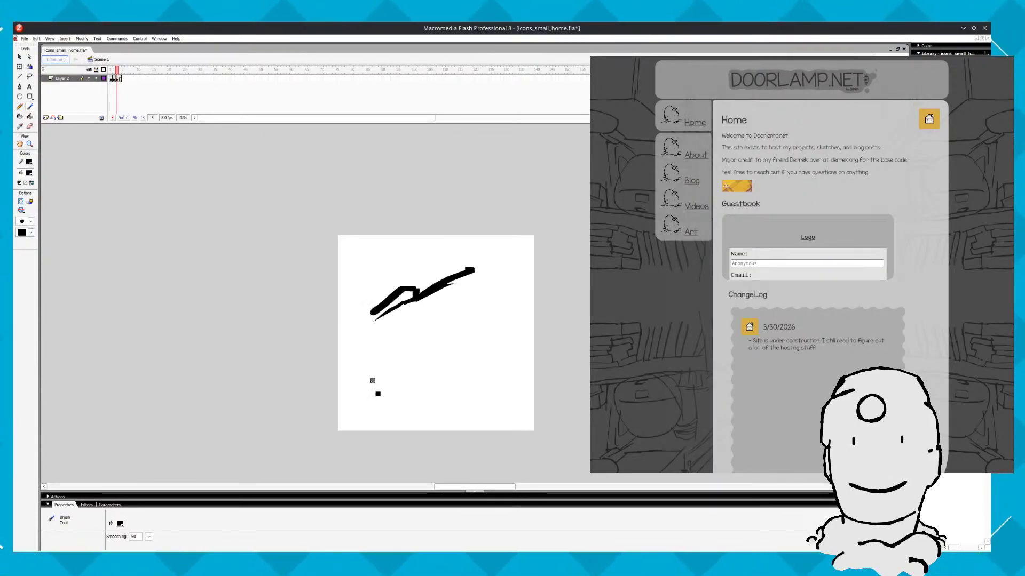
key("comma")
key("period")
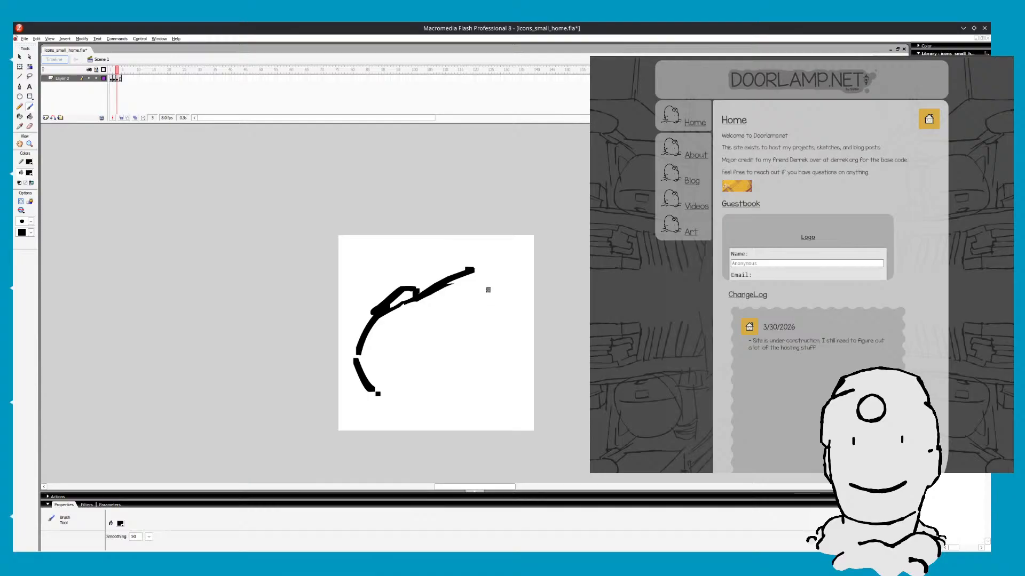
Check the bowed left wall against the other frames and erase its middle section on frame 3
key("comma")
key("comma")
key("period")
key("period")
key("comma")
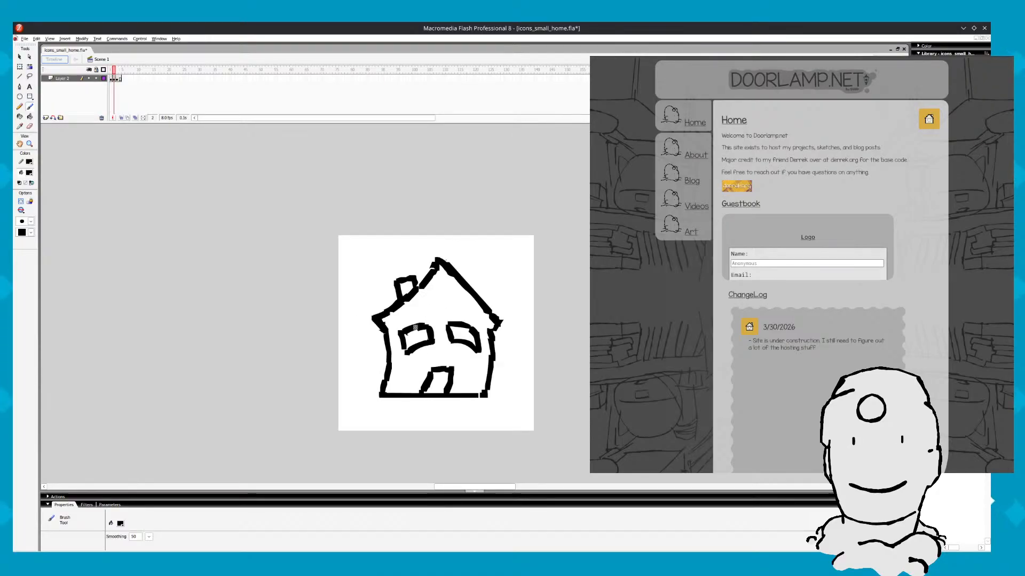
key("period")
key("z")
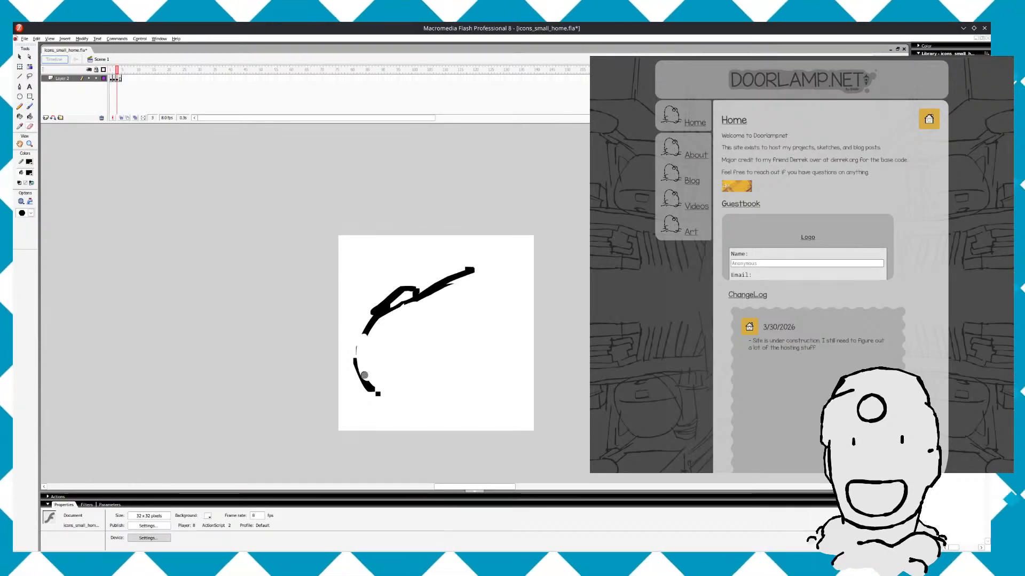
mouse_move(365, 375)
left_mouse_down()
mouse_move(357, 366)
mouse_move(370, 334)
left_mouse_up()
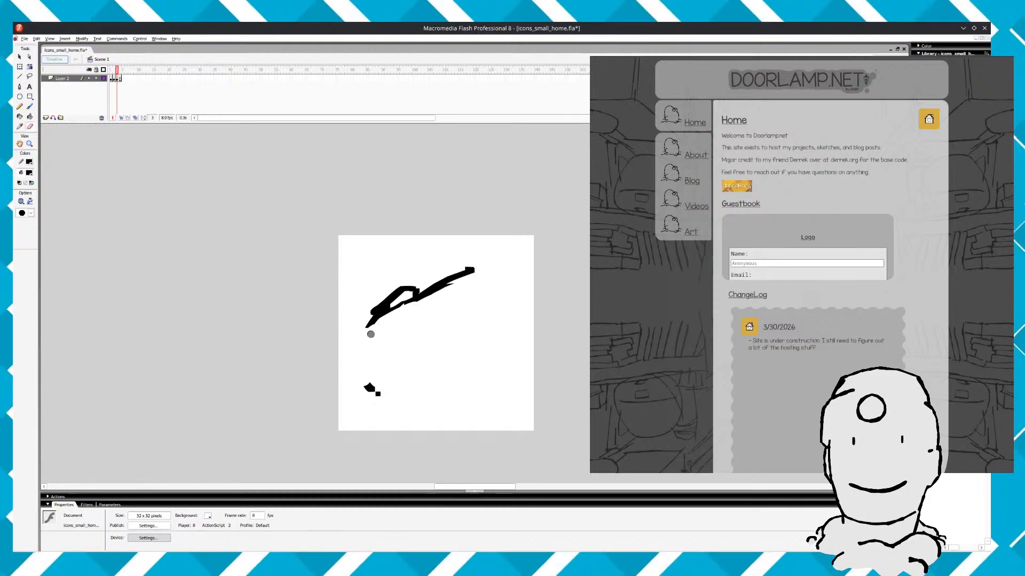
Repaint the left wall on frame 3 with a wider outward bulge, comparing it with frame 2
key("b")
key("comma")
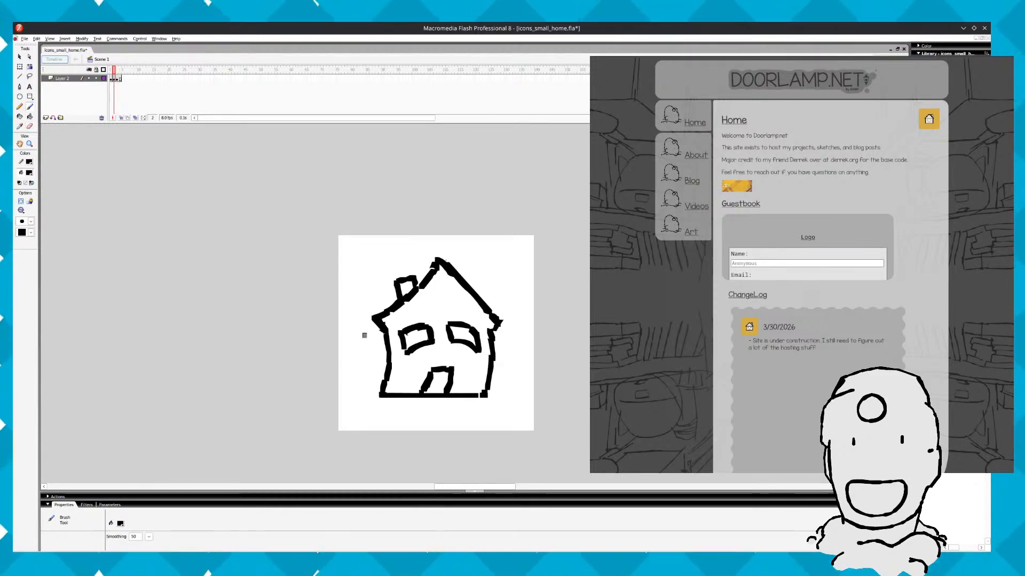
key("period")
key("comma")
key("period")
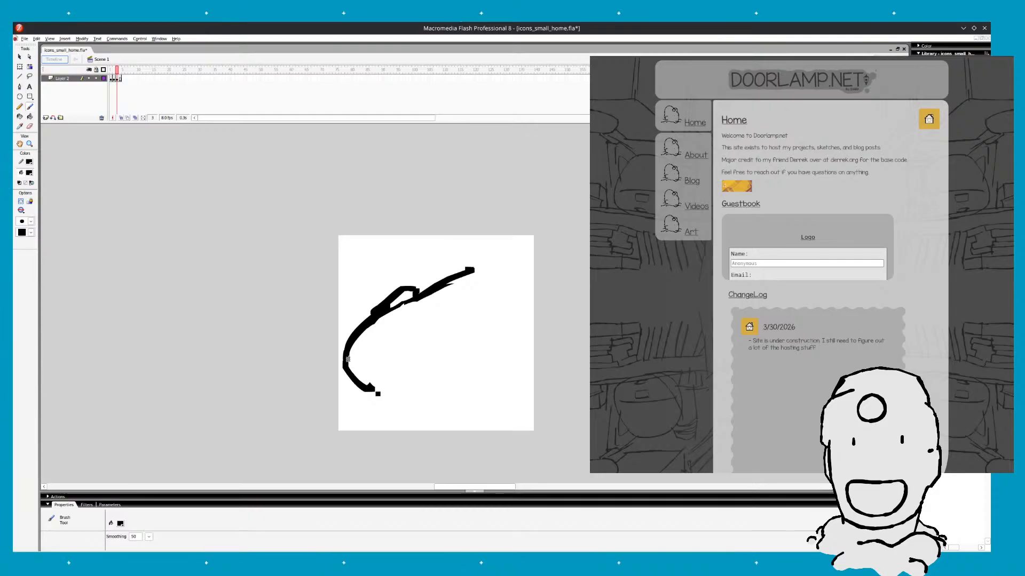
key("comma")
key("period")
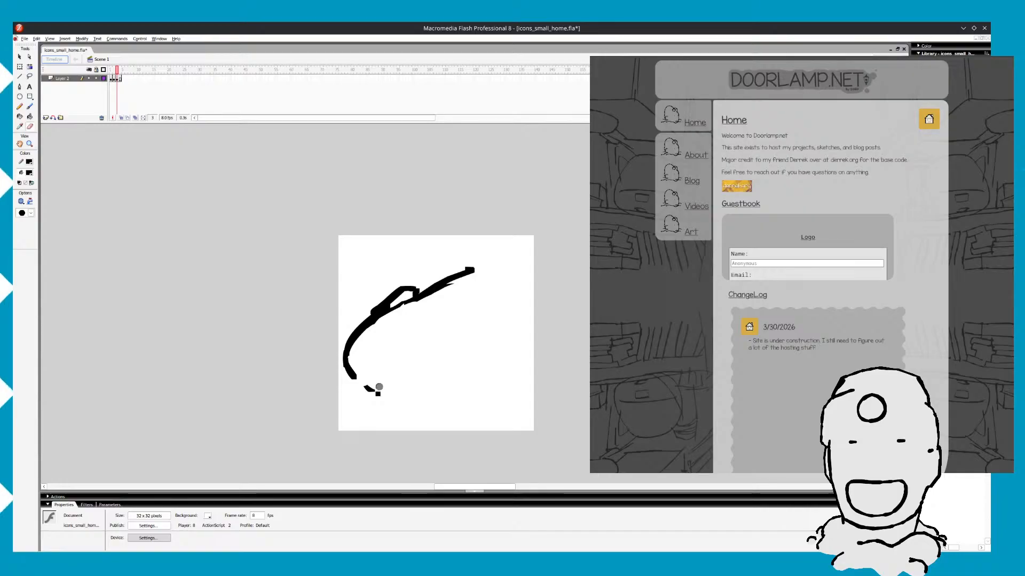
Repaint the lower end of the left wall toward the corner mark and erase the upper right part of the roof slope on frame 3
key("b")
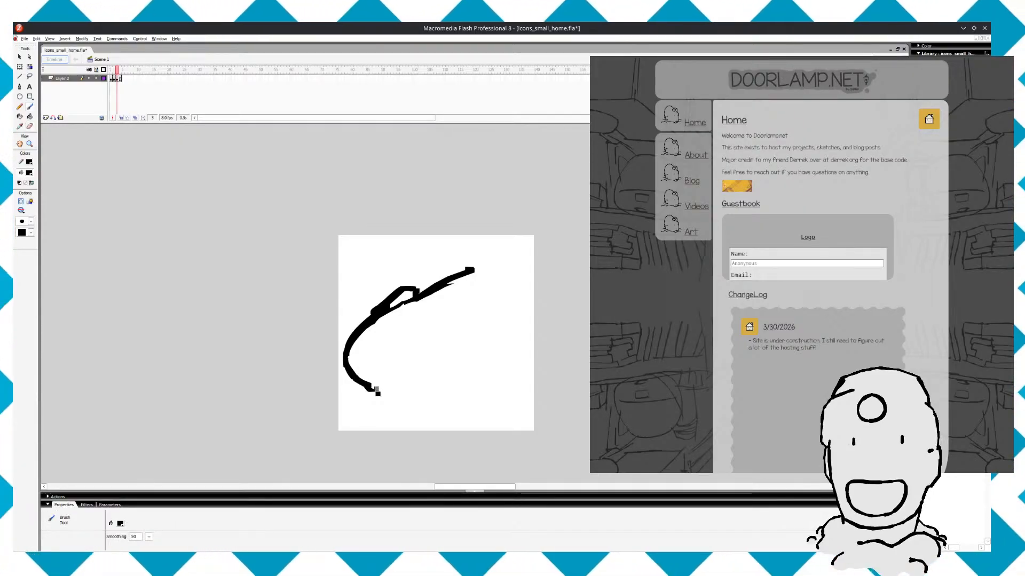
left_click_drag(368, 388, 353, 375)
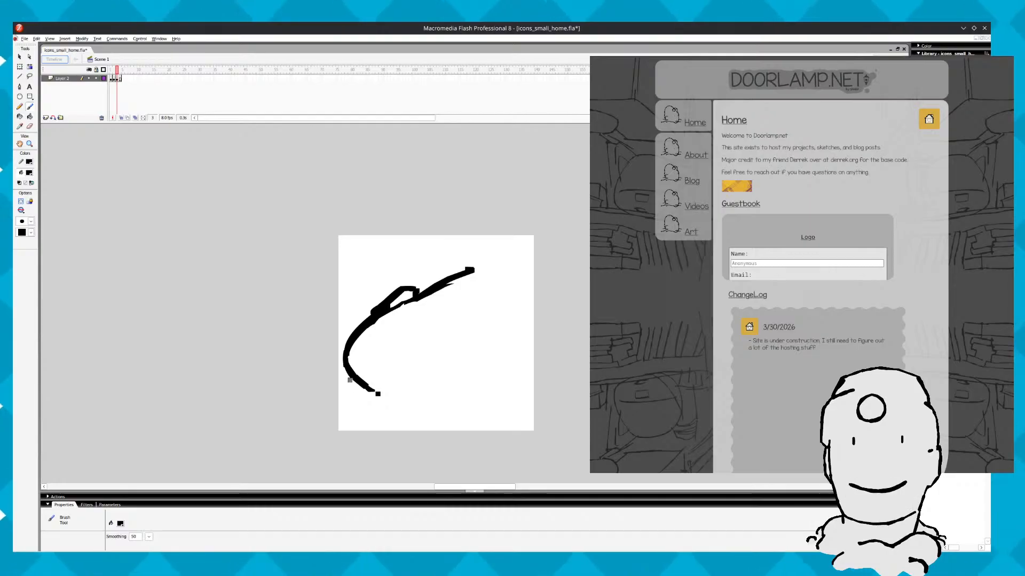
key("comma")
key("period")
key("comma")
key("period")
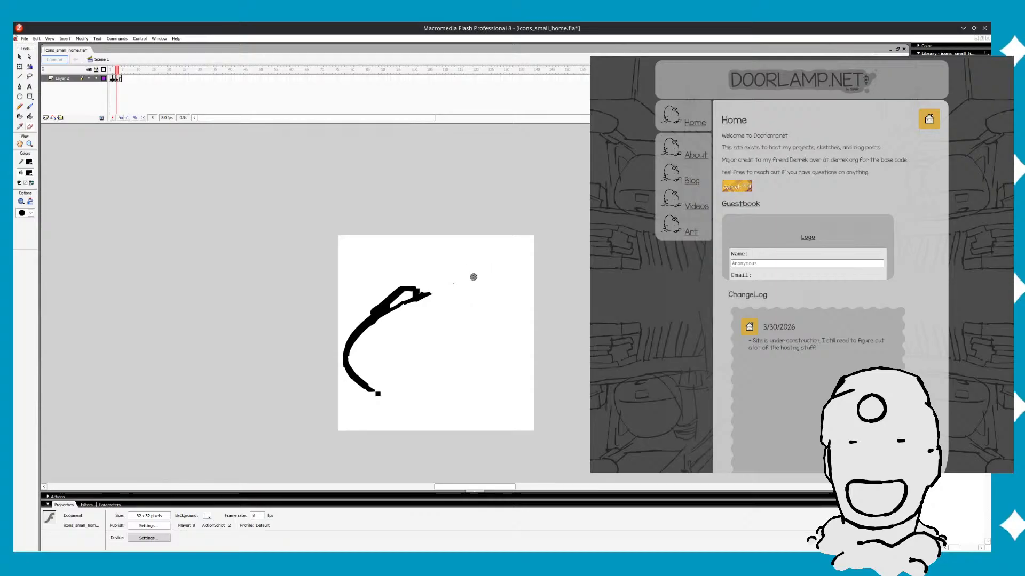
Paint a flatter roof stroke toward the right on frame 3, undoing the trial strokes that do not fit
key("comma")
key("period")
key("comma")
key("period")
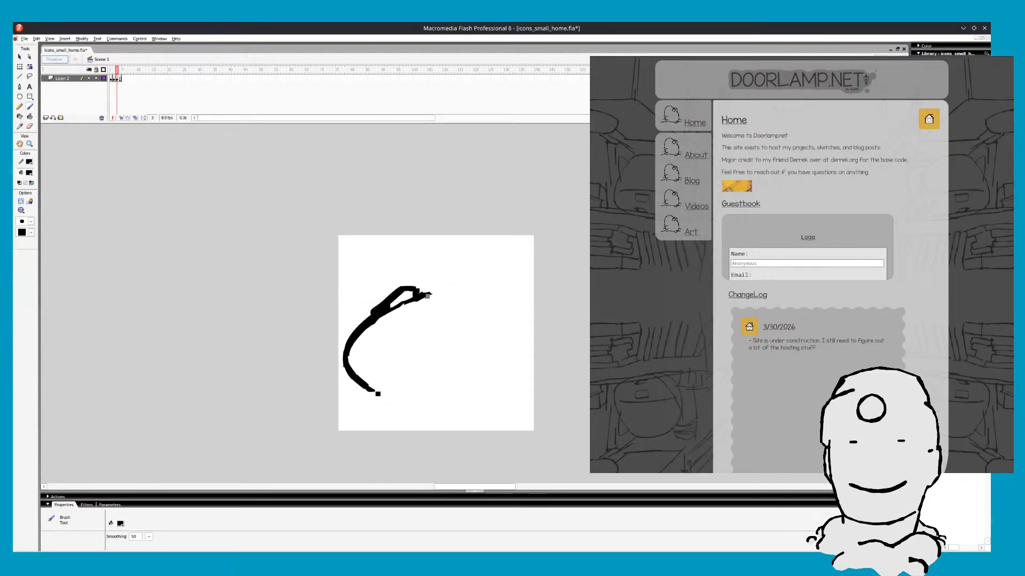
left_click_drag(424, 295, 485, 284)
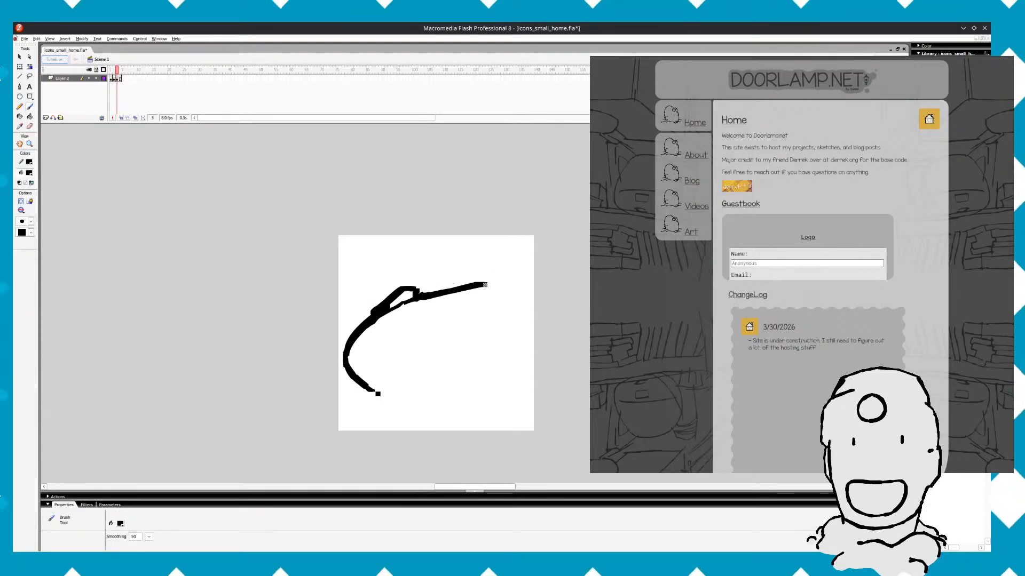
key("ctrl+z")
left_click_drag(423, 297, 489, 291)
key("ctrl+z")
key("ctrl+z")
key("ctrl+z")
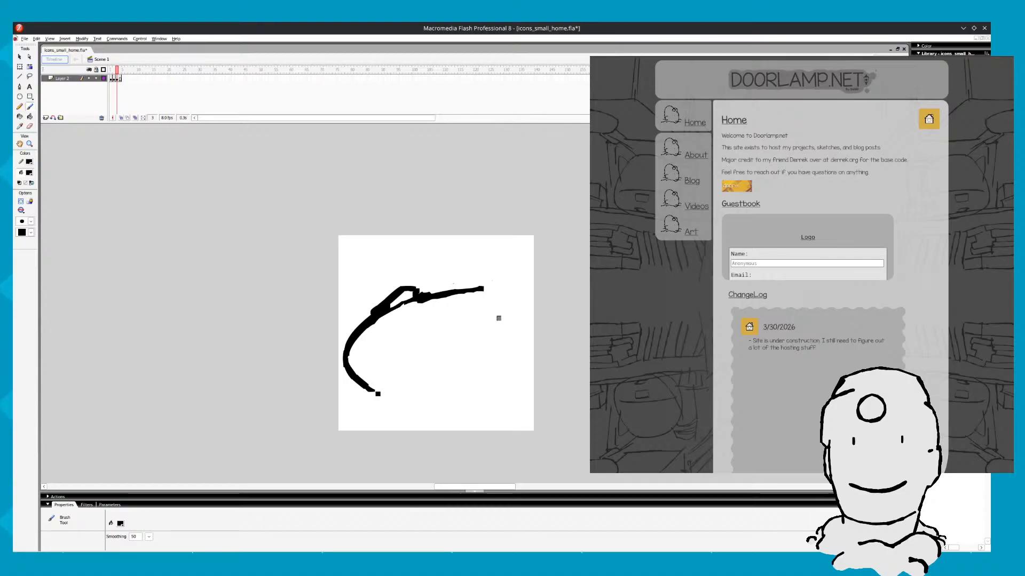
Flip between the frames to compare the flattened roof on frame 3 with the finished houses
key("comma")
key("comma")
key("period")
key("period")
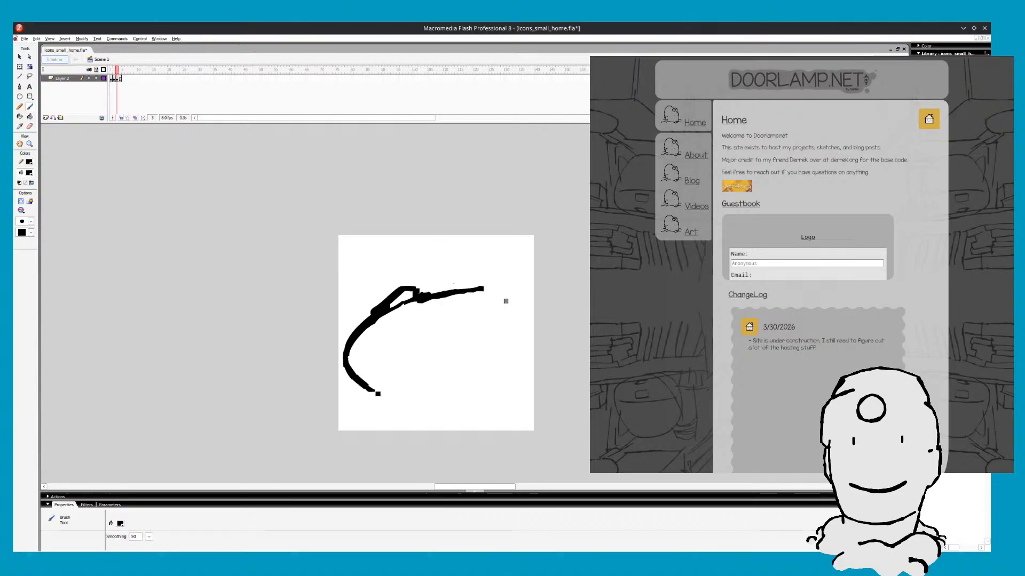
key("comma")
key("period")
key("comma")
key("period")
key("comma")
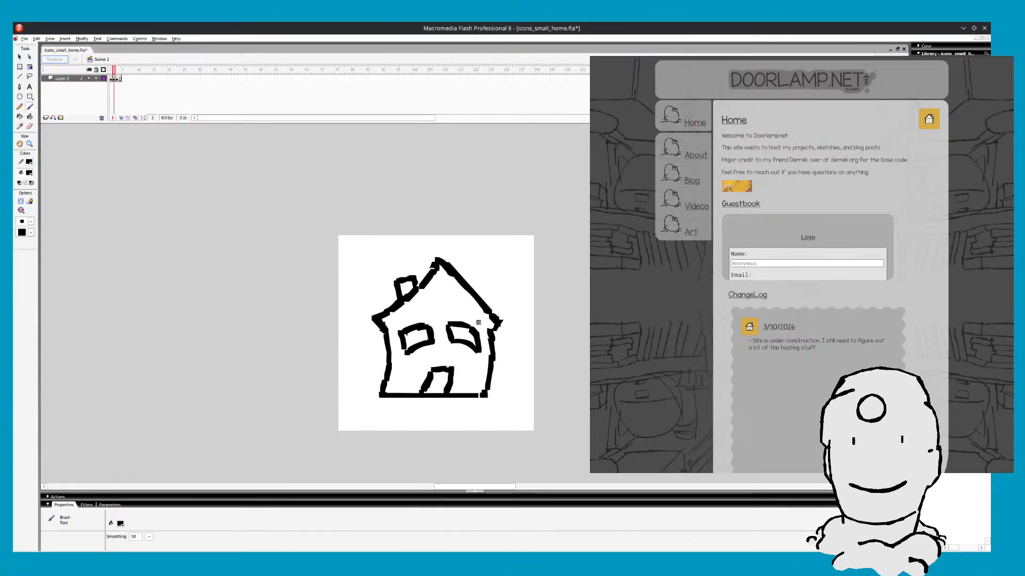
Paint the slanted right edge of the roof on frame 3, joining the flattened roof's tip to the small eave mark
key("period")
key("comma")
key("period")
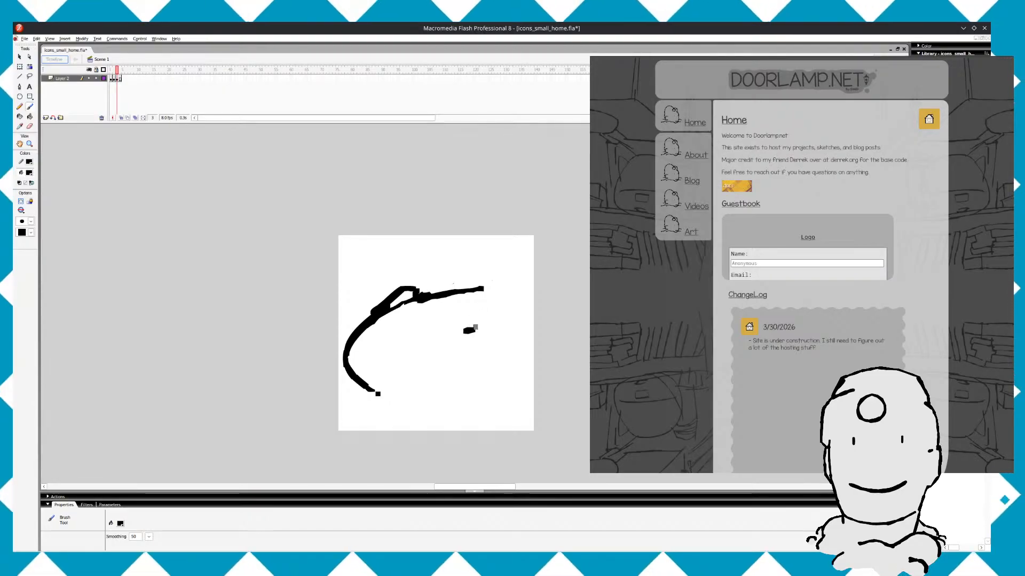
left_click_drag(469, 330, 492, 292)
Flip between the frames to compare the slanted right roof edge on frame 3 with the finished houses
key("comma")
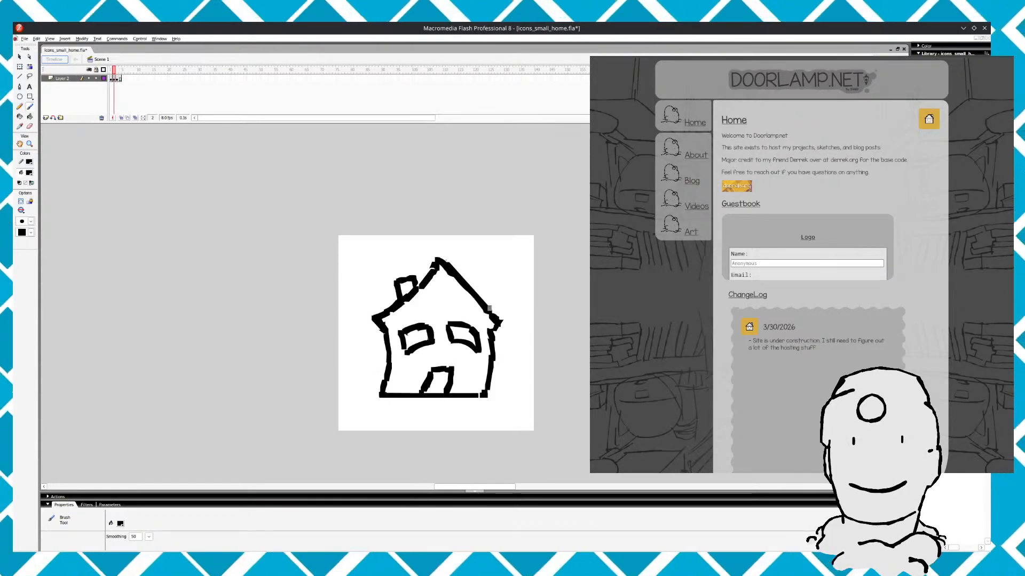
key("period")
key("comma")
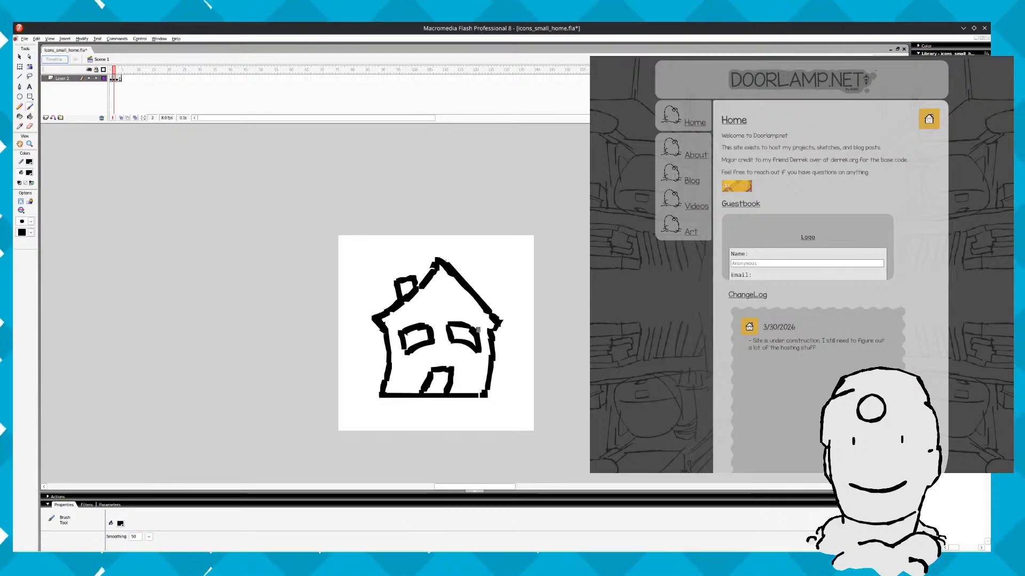
key("period")
key("comma")
key("comma")
key("period")
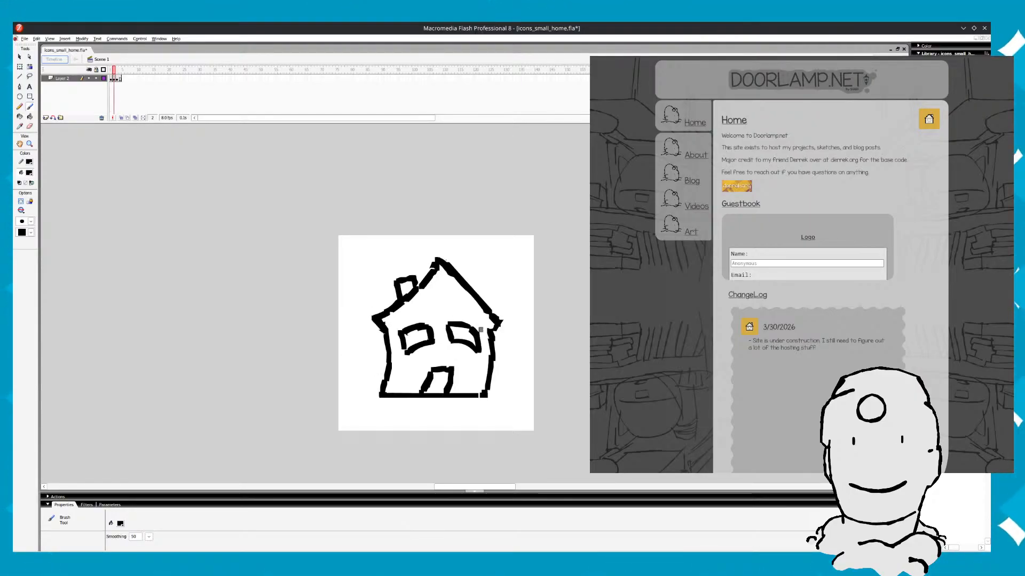
key("period")
key("comma")
key("comma")
key("period")
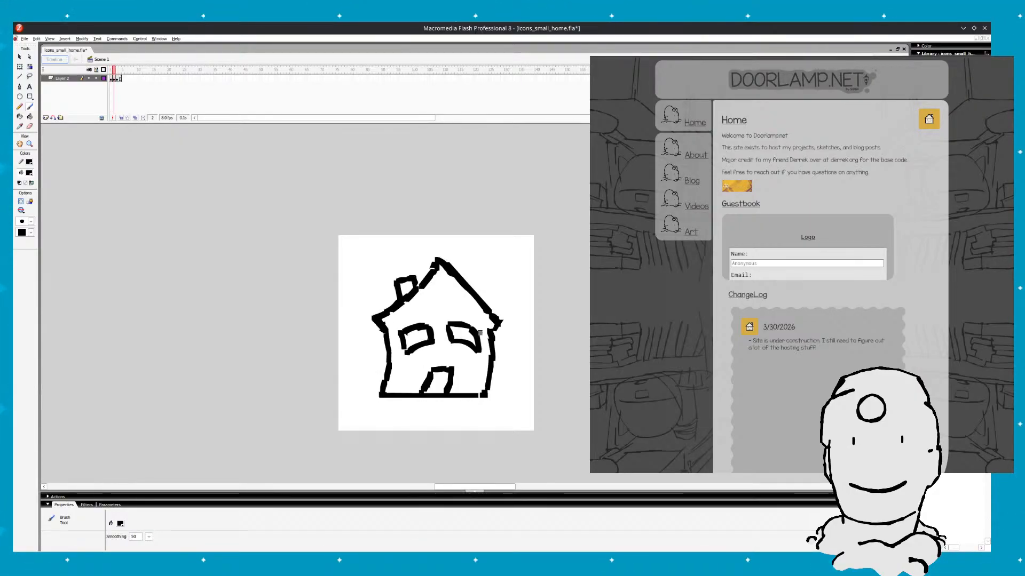
key("period")
key("comma")
key("comma")
key("period")
Paint the right wall on frame 3 as an inward curve from the lower corner mark up to the eave, checking against frame 2
key("period")
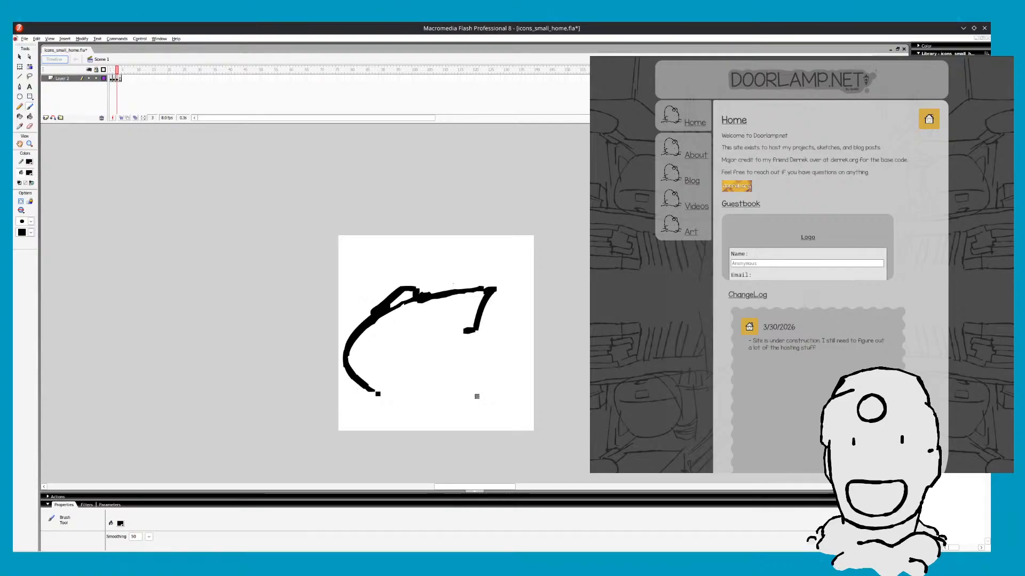
key("comma")
key("period")
key("comma")
key("period")
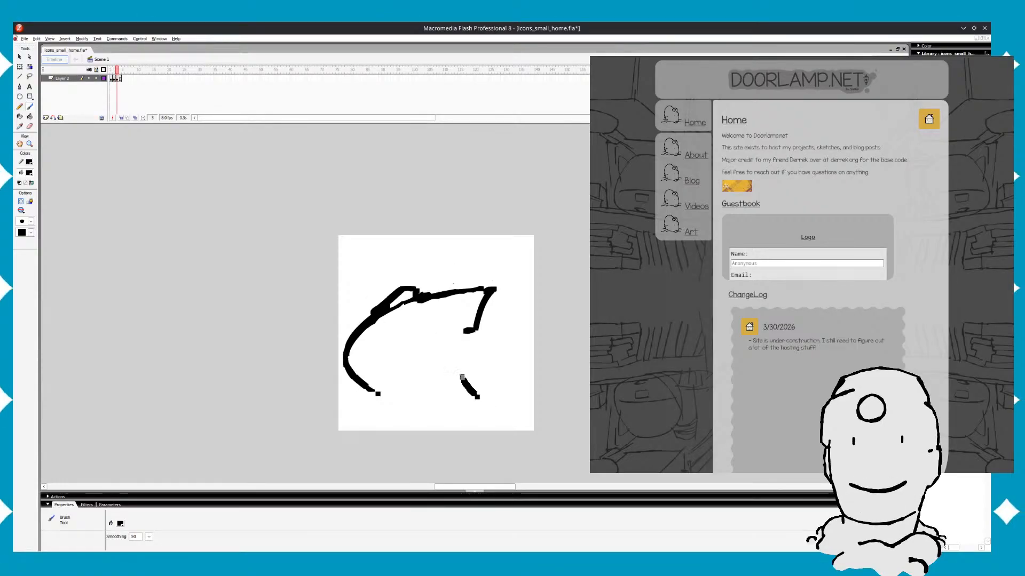
key("comma")
key("period")
key("comma")
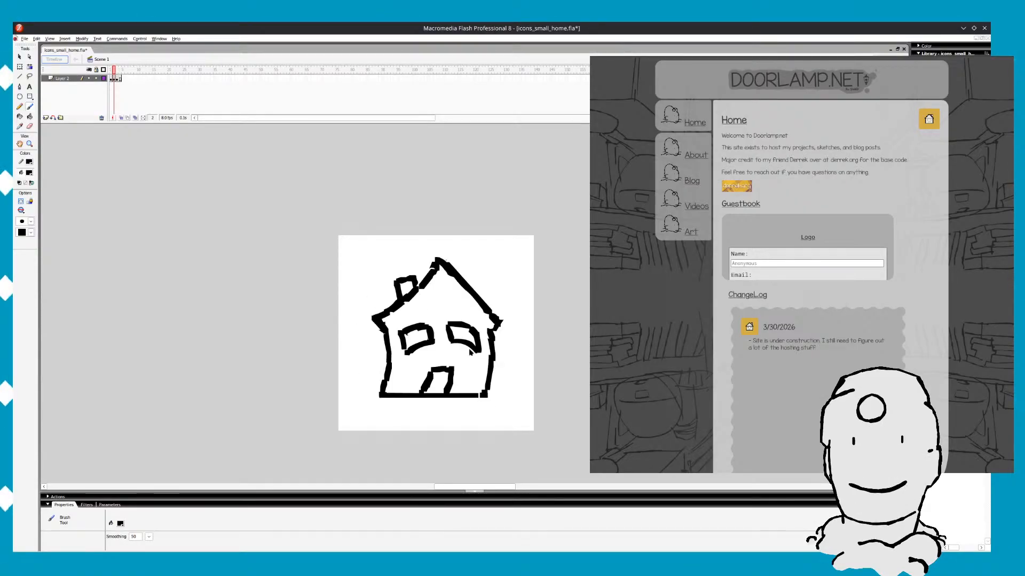
key("period")
key("ctrl+z")
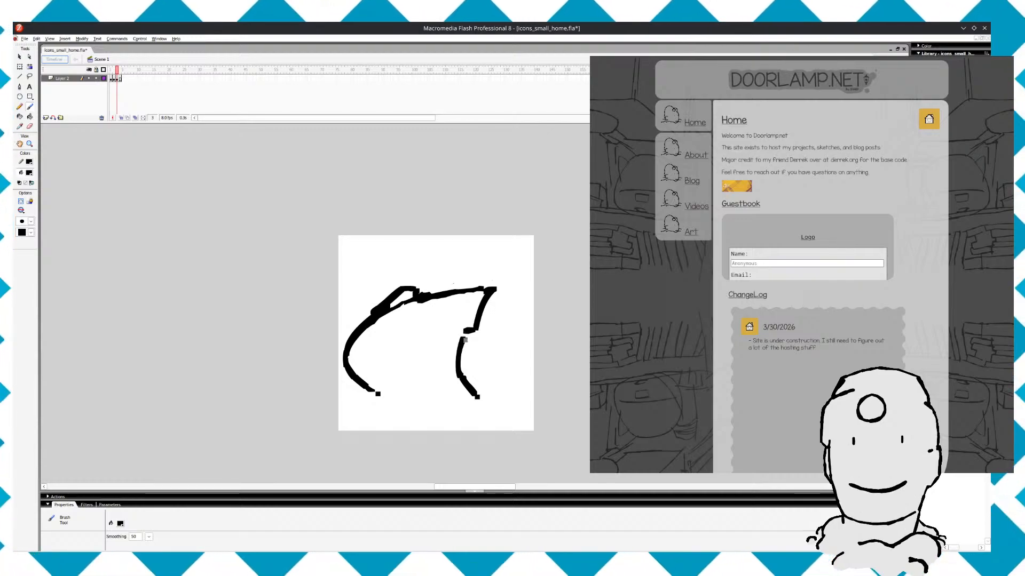
left_click_drag(466, 332, 460, 373)
Paint the straight base line on frame 3 between the lower ends of the two walls
key("comma")
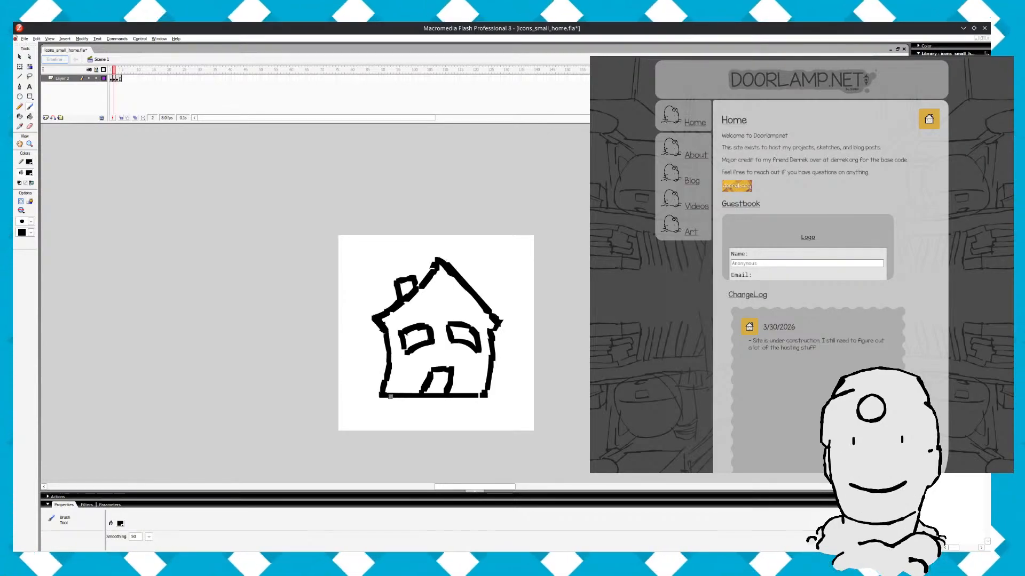
key("period")
left_click_drag(381, 396, 463, 396)
Flip through all three frames to compare the distorted house outline with the two finished houses
key("comma")
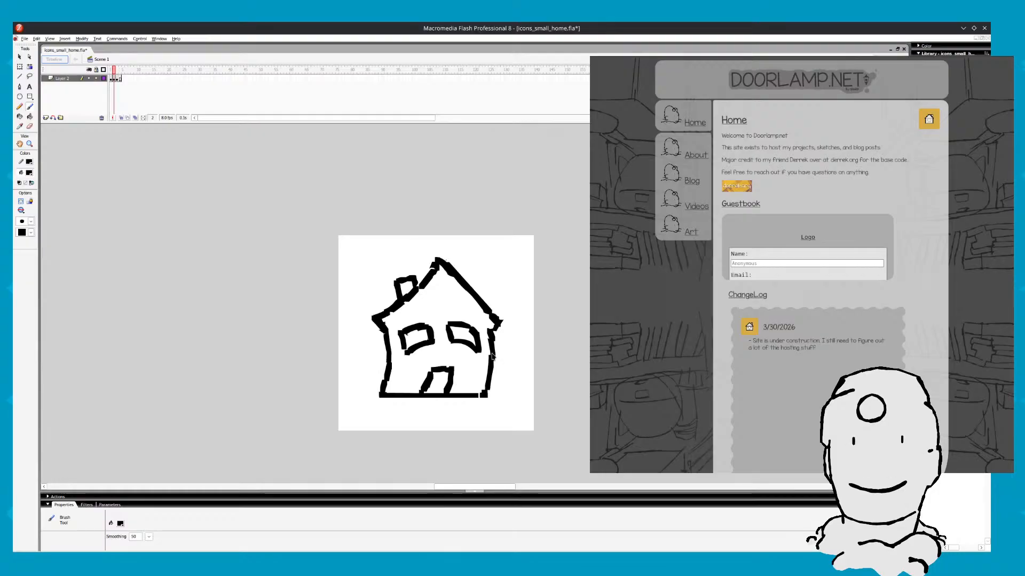
key("comma")
key("period")
key("period")
key("comma")
key("comma")
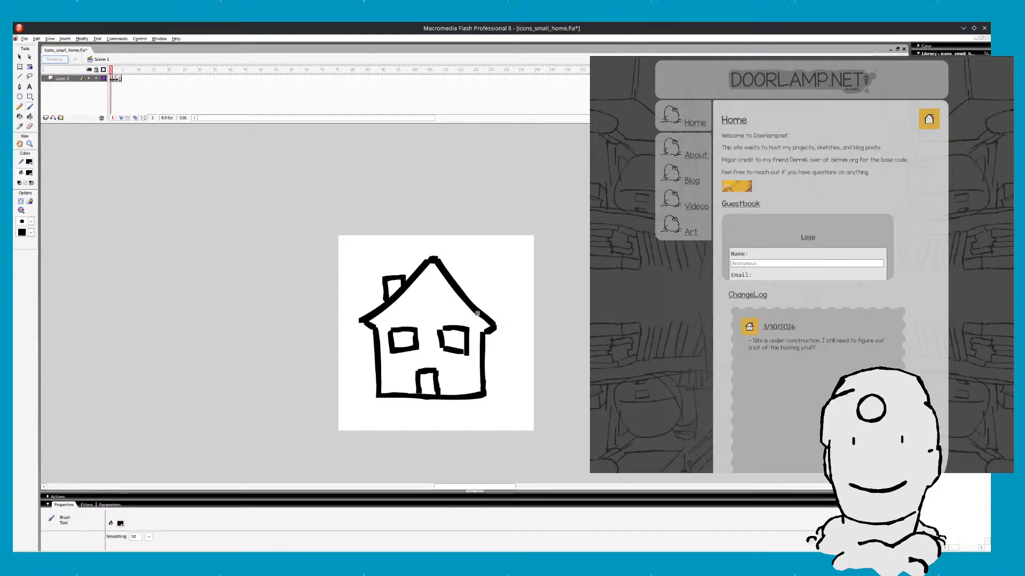
key("period")
key("period")
key("comma")
key("comma")
key("period")
key("period")
key("comma")
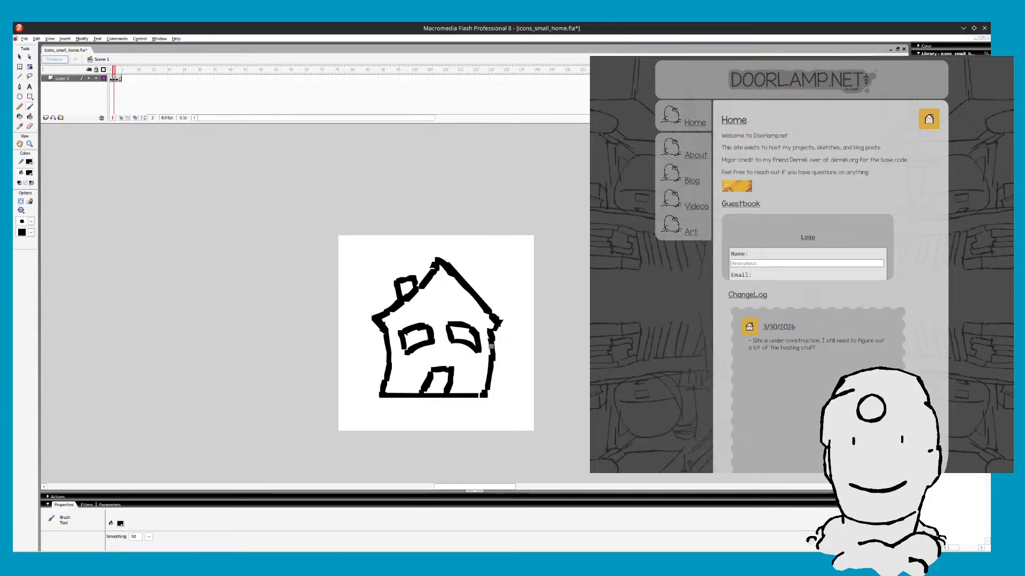
key("period")
key("comma")
Paint a thick curved motion mark outside the right wall on frame 3 and preview the animation
key("period")
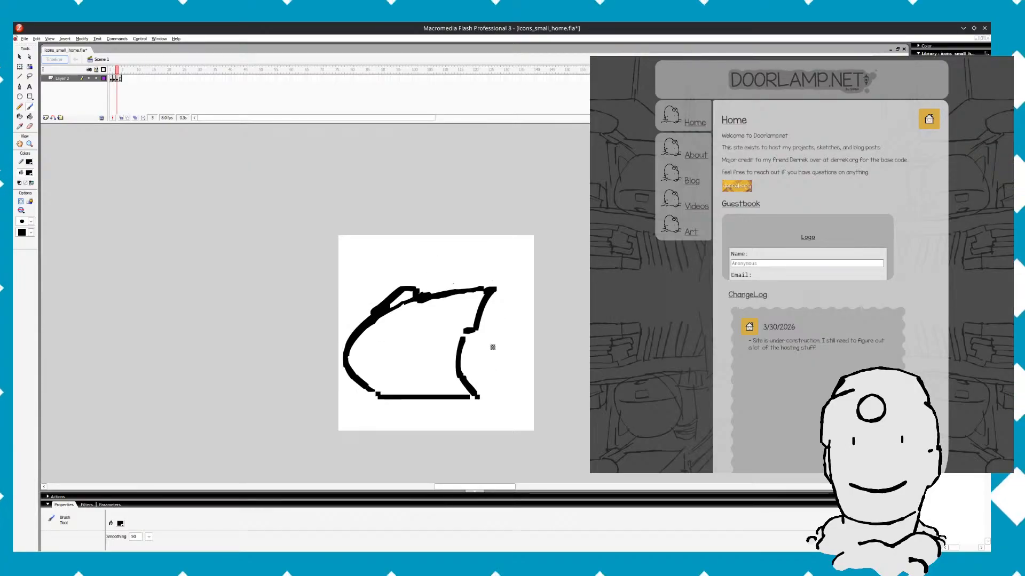
mouse_move(490, 341)
left_mouse_down()
mouse_move(489, 377)
mouse_move(491, 339)
left_mouse_up()
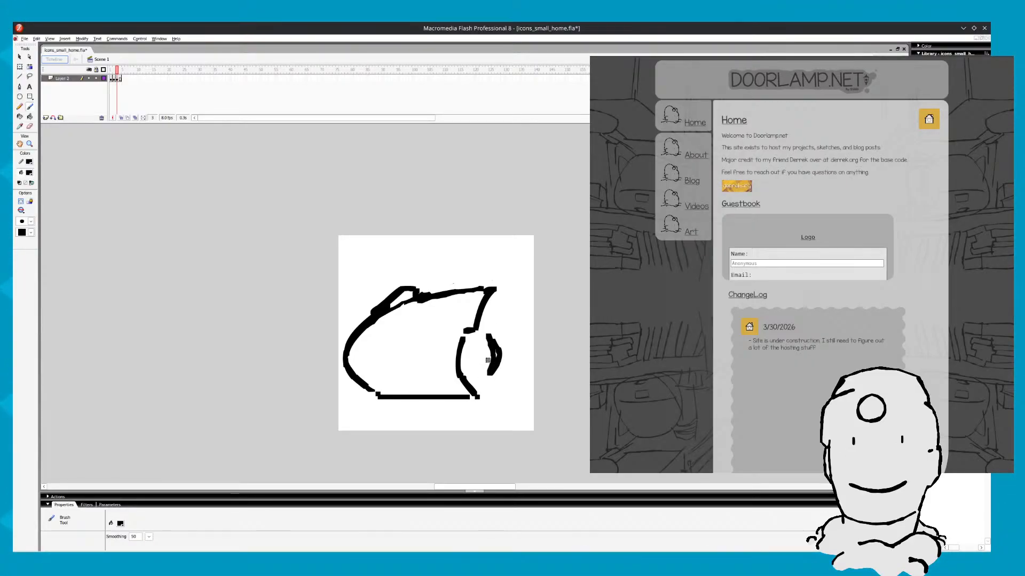
key("Return")
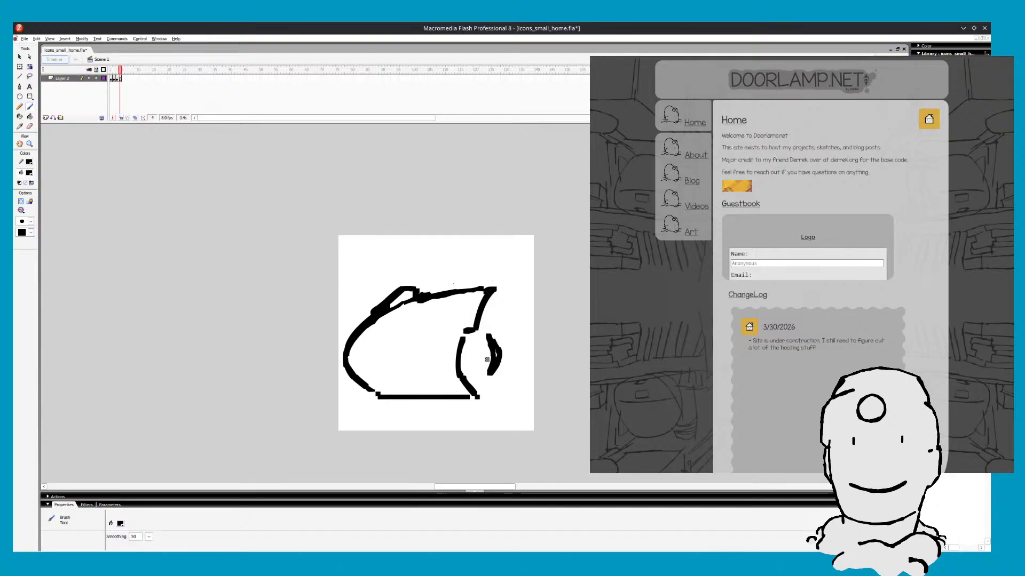
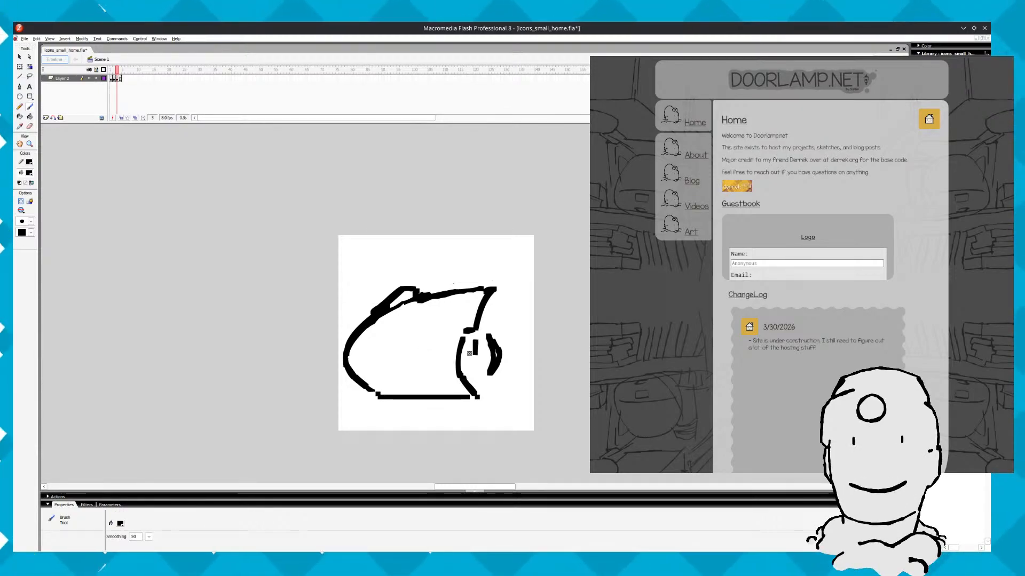
Paint the lower line of a stretched window across the right wall on frame 3 and its short upper corner stroke
left_click_drag(470, 351, 400, 358)
key("ctrl+z")
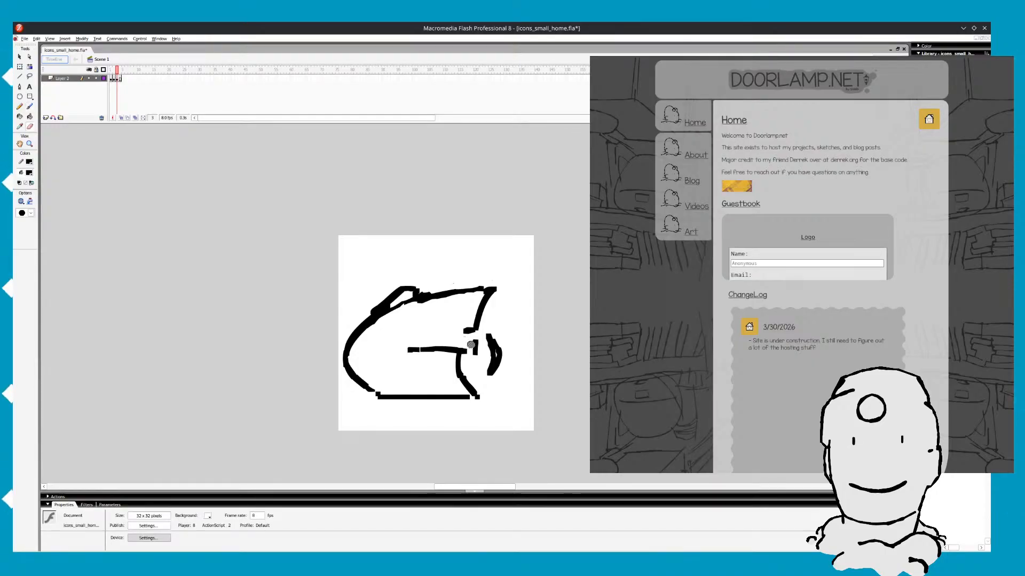
key("b")
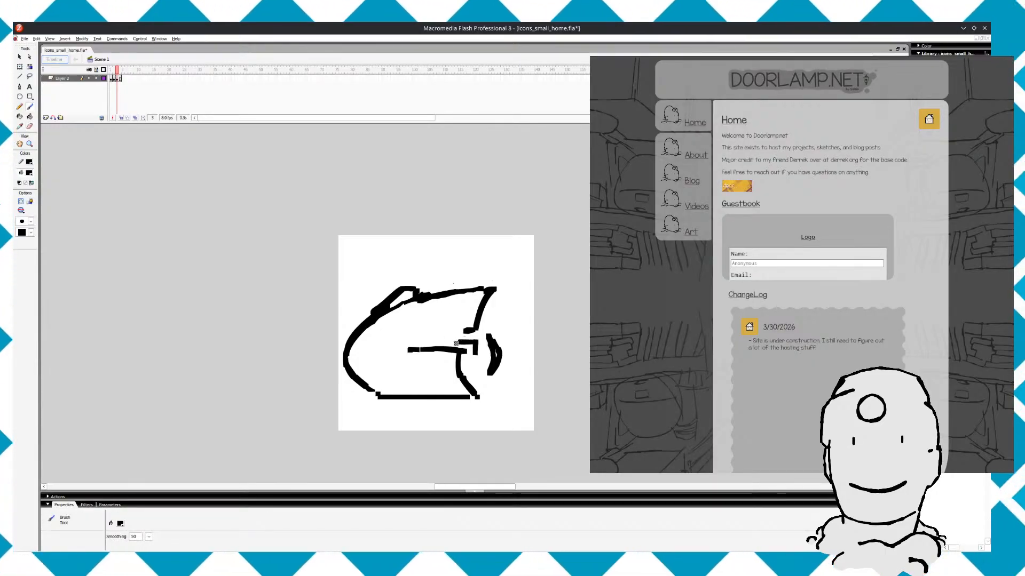
left_click_drag(463, 340, 475, 342)
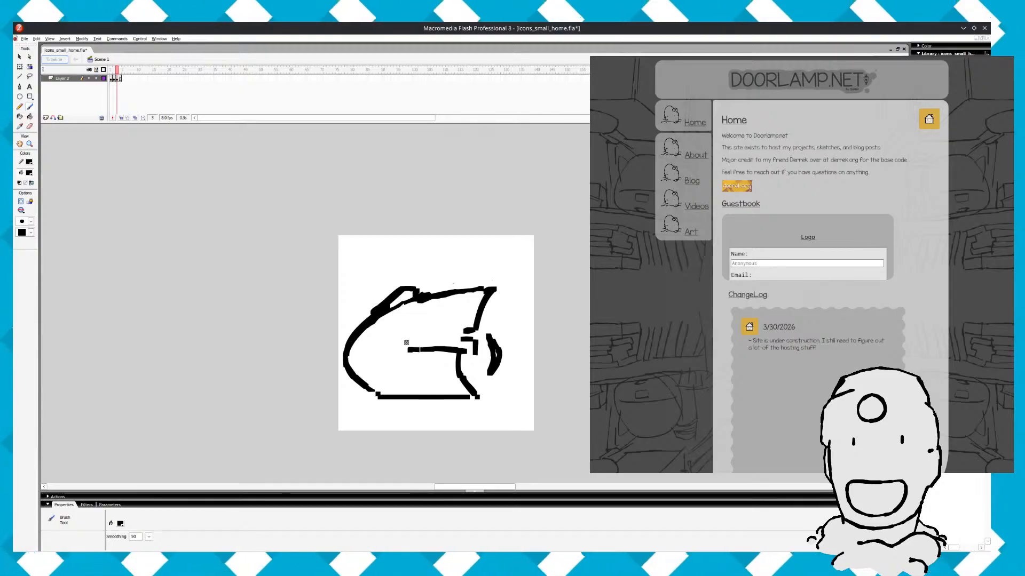
key("Return")
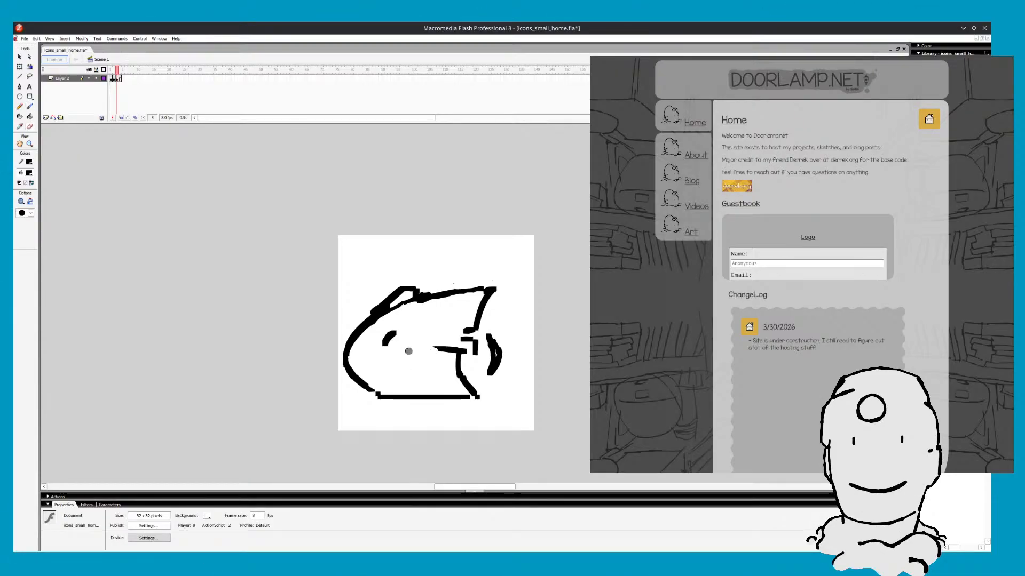
Extend the stretched window on frame 3 toward the left wall with a rounded left end and long lower and upper lines
key("b")
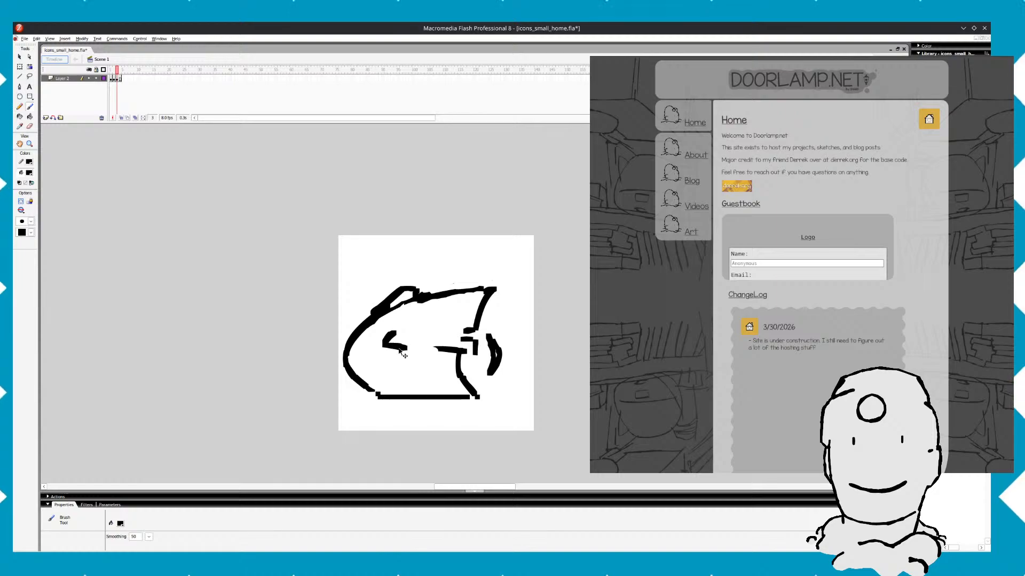
left_click_drag(387, 345, 427, 348)
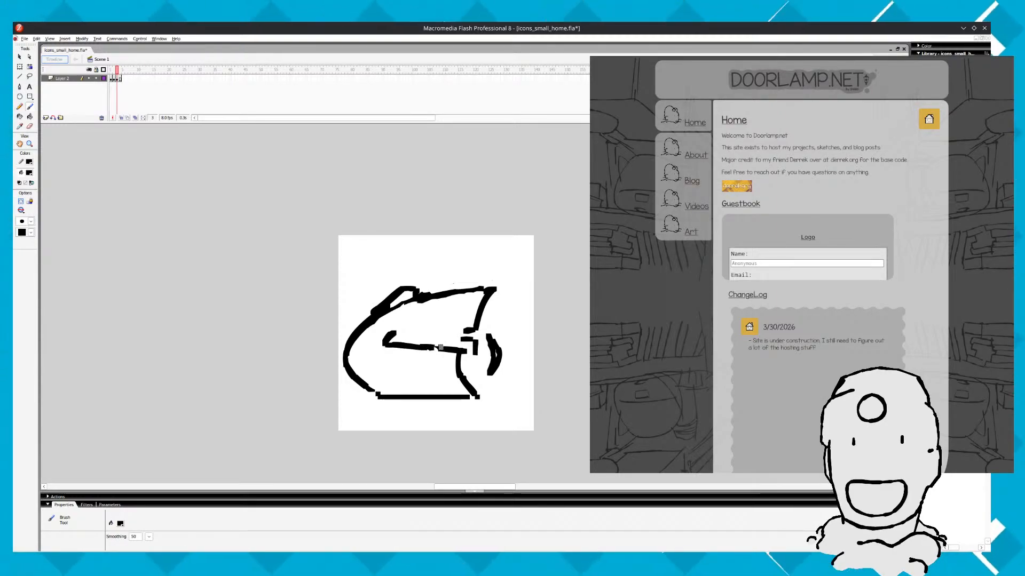
key(".")
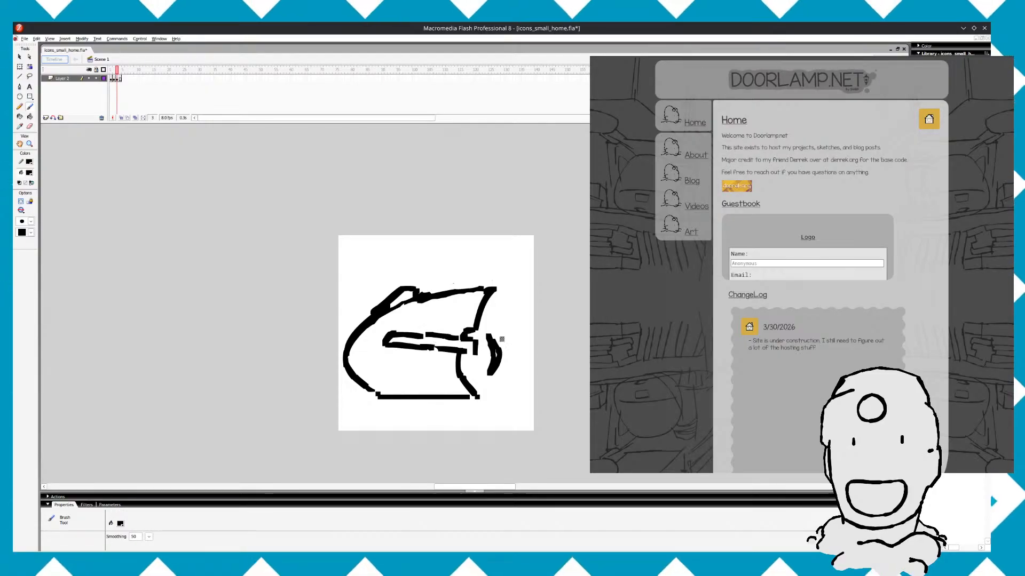
key("Return")
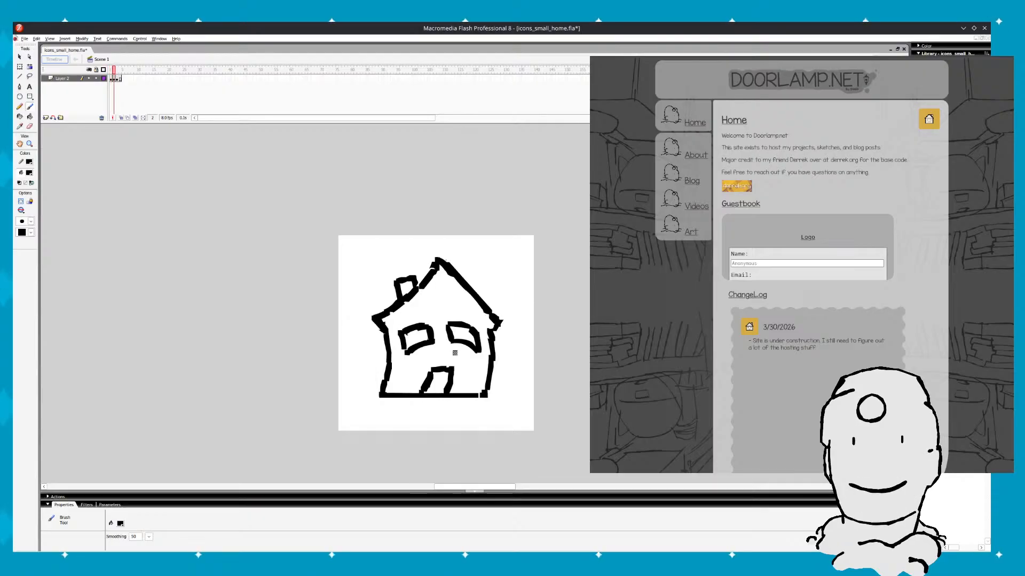
Erase the middle of the stretched window on frame 3 and close the cut ends to form two separate windows
key("e")
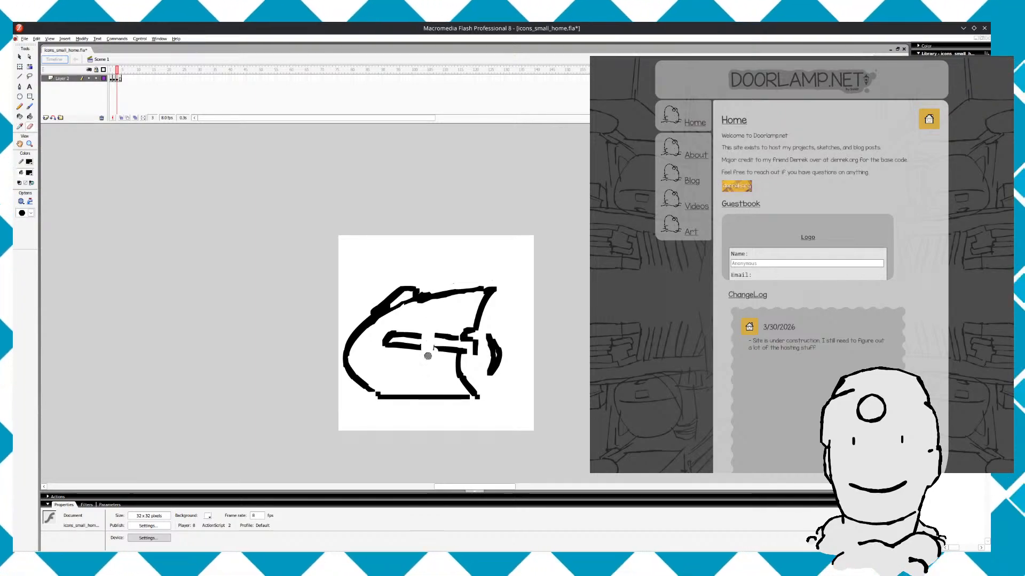
left_click_drag(427, 356, 431, 334)
key("b")
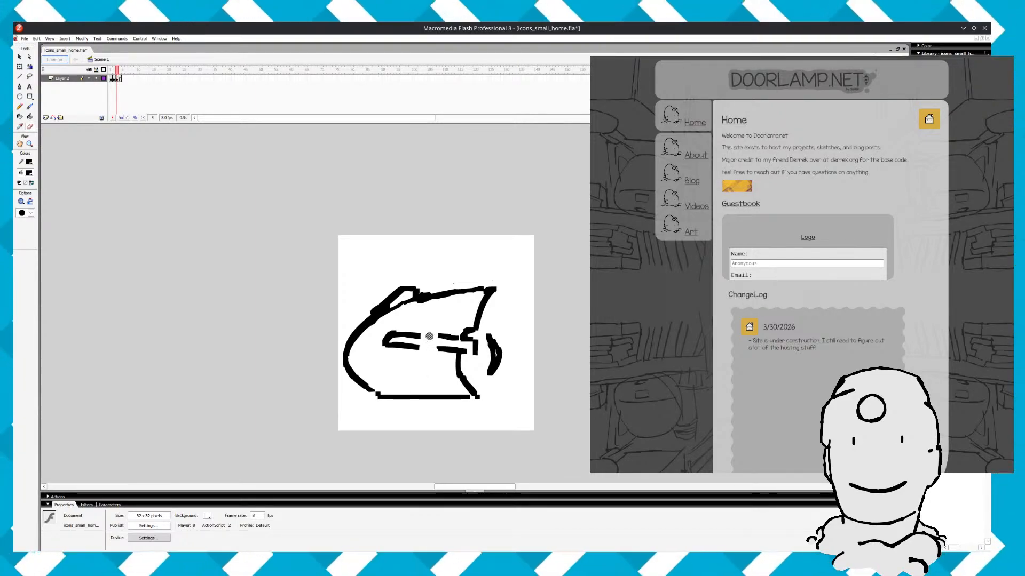
left_click_drag(438, 337, 437, 347)
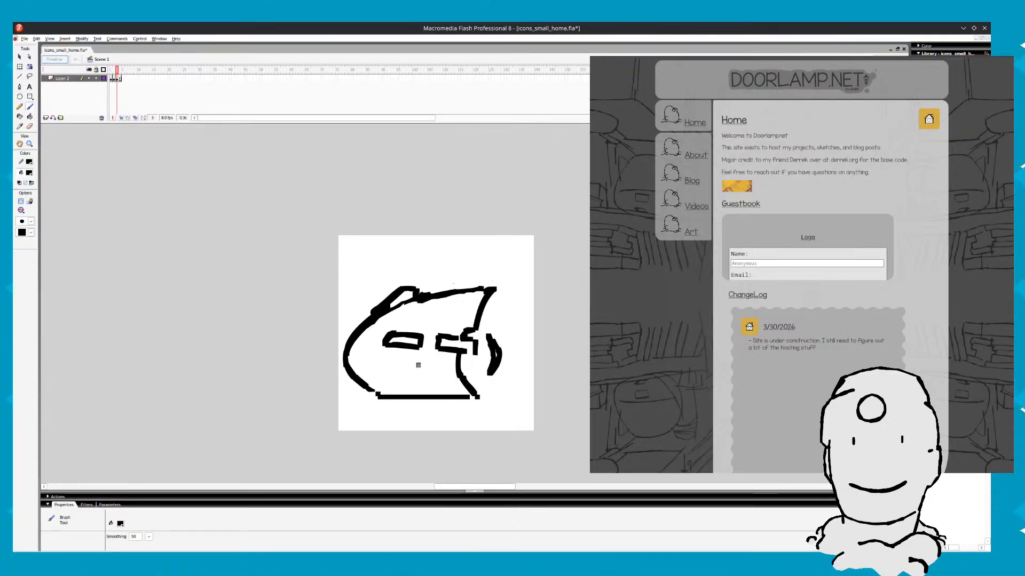
Paint a small window shape across the left wall and a small triangular mark beside the chimney on frame 3
key("Return")
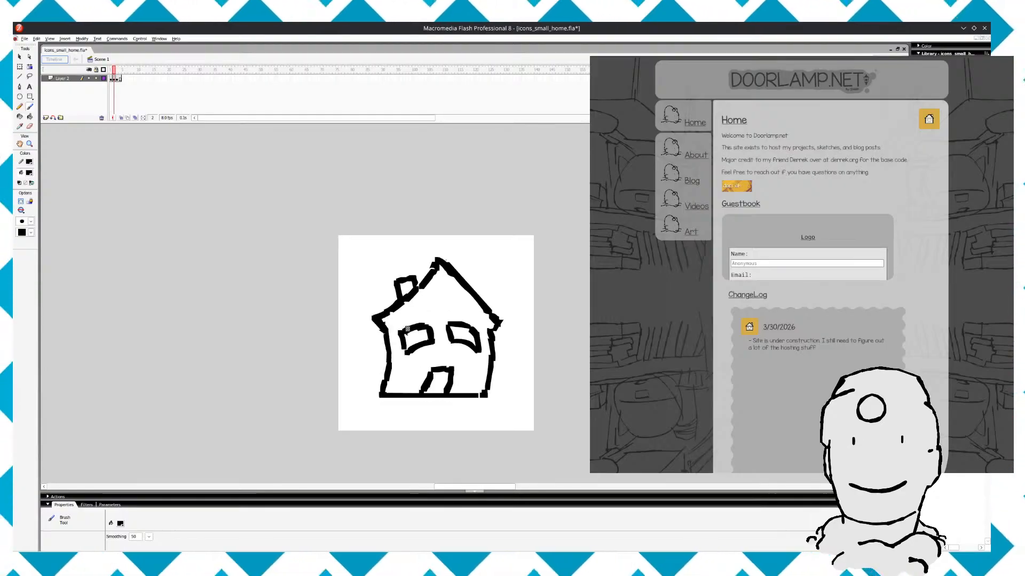
mouse_move(372, 292)
left_mouse_down()
mouse_move(382, 277)
mouse_move(374, 291)
left_mouse_up()
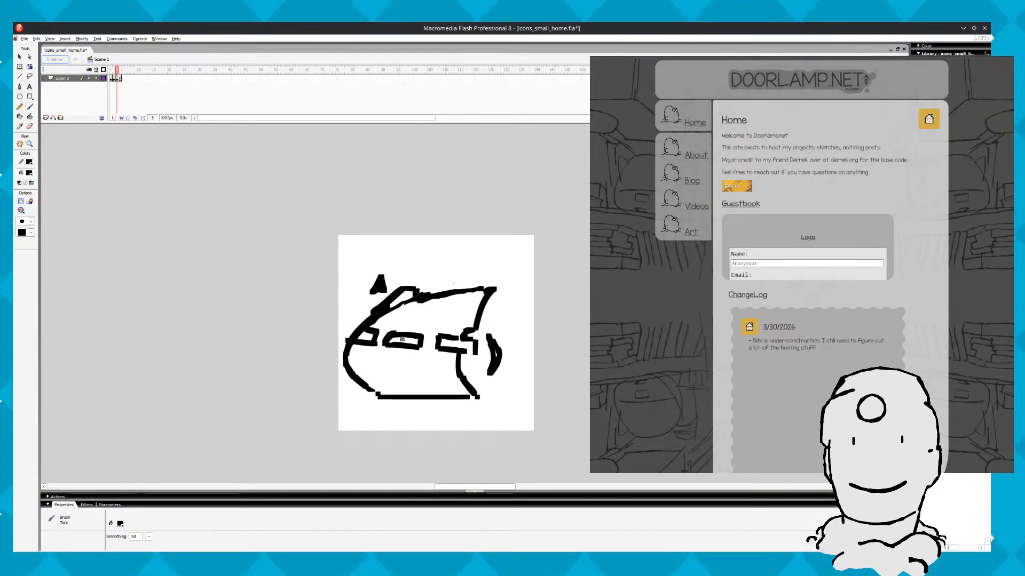
key("Return")
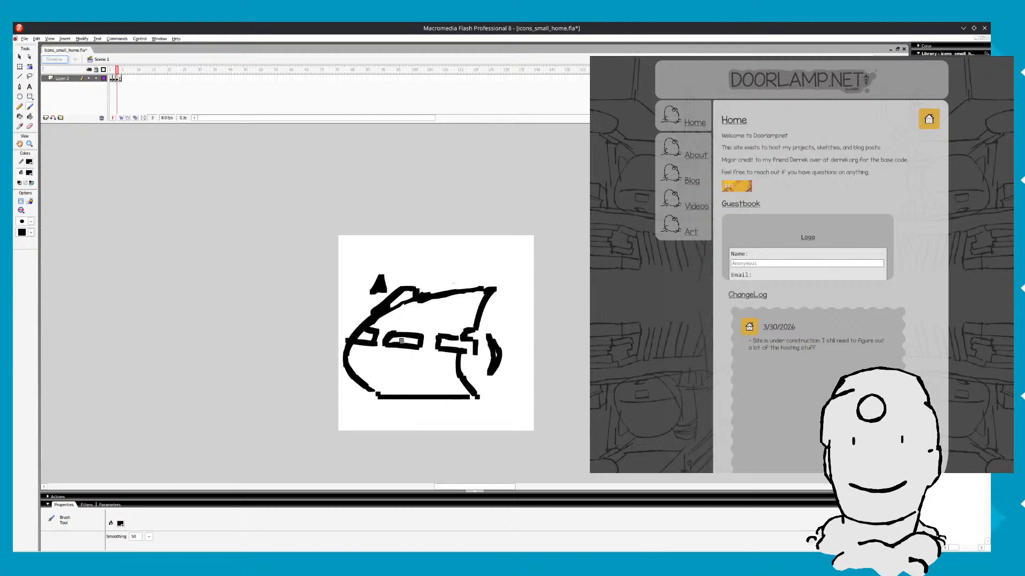
Flip through all three frames to examine how the windows and added marks on frame 3 read in motion
key("comma")
key("comma")
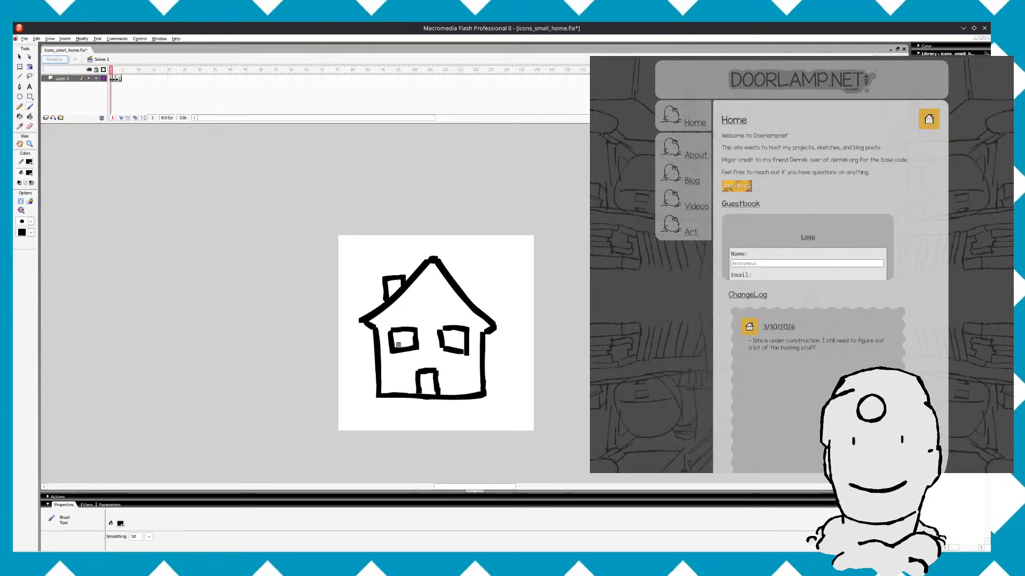
key("period")
key("period")
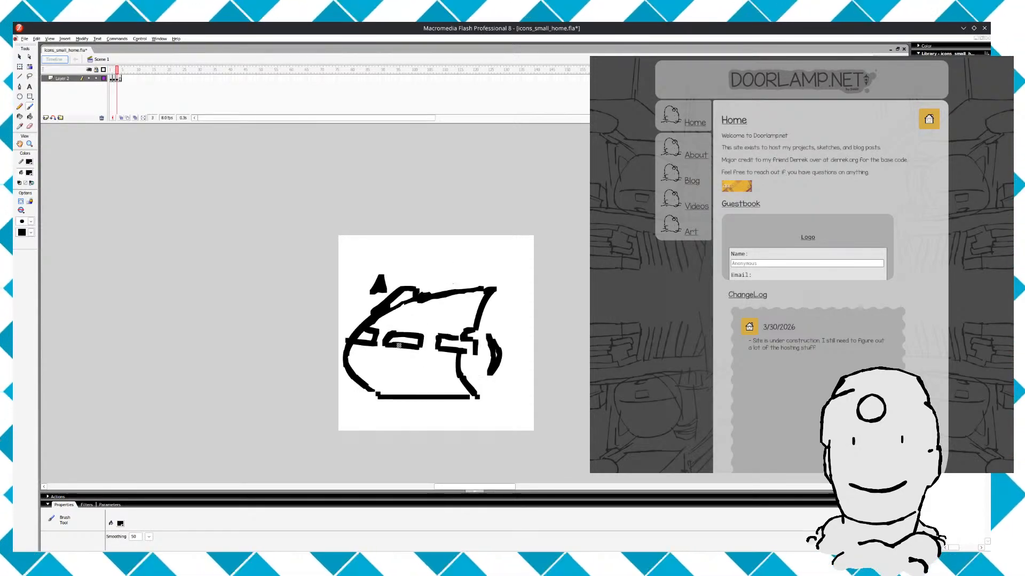
key("comma")
key("comma")
key("period")
key("period")
key("period")
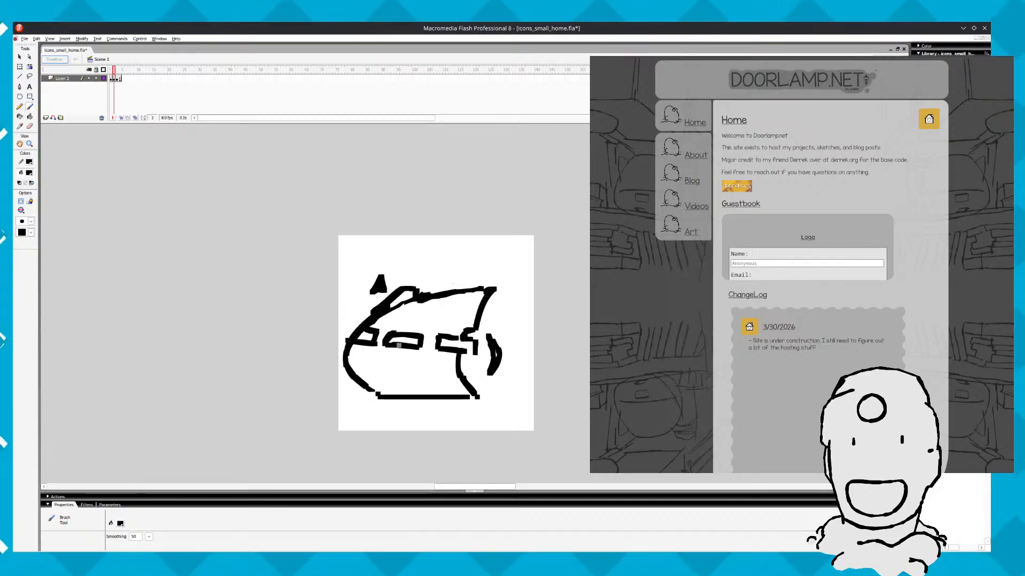
key("comma")
key("comma")
key("comma")
key("period")
key("period")
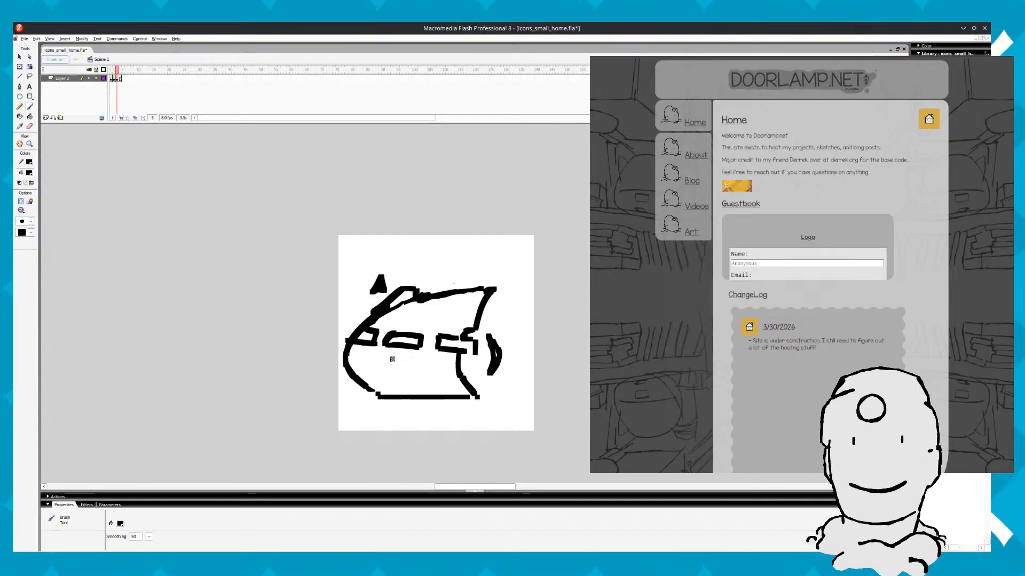
Flip through the three frames to examine how the door is drawn on frames 1 and 2 compared with frame 3
key("comma")
key("comma")
key("period")
key("period")
key("comma")
key("comma")
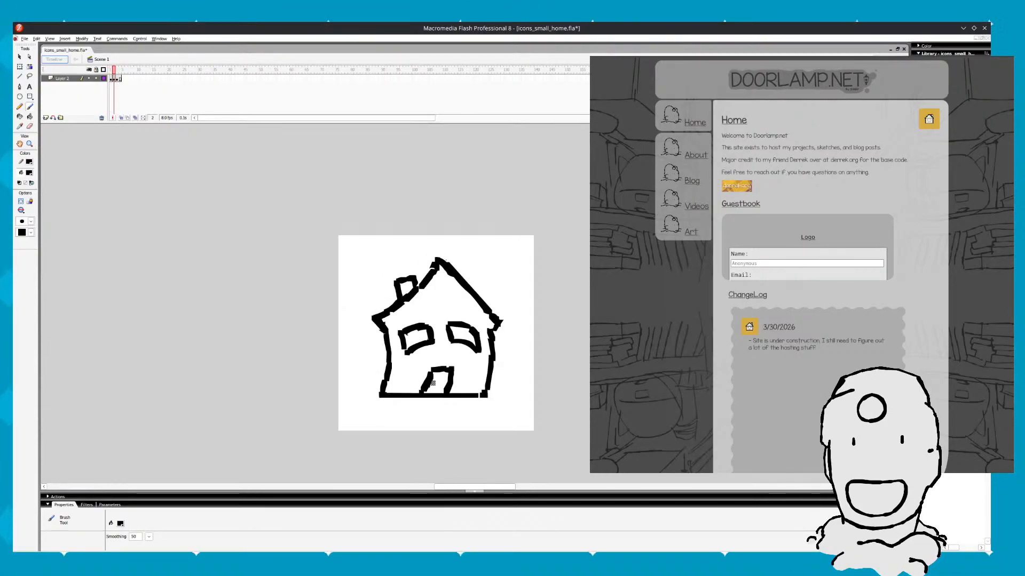
key("period")
key("period")
key("comma")
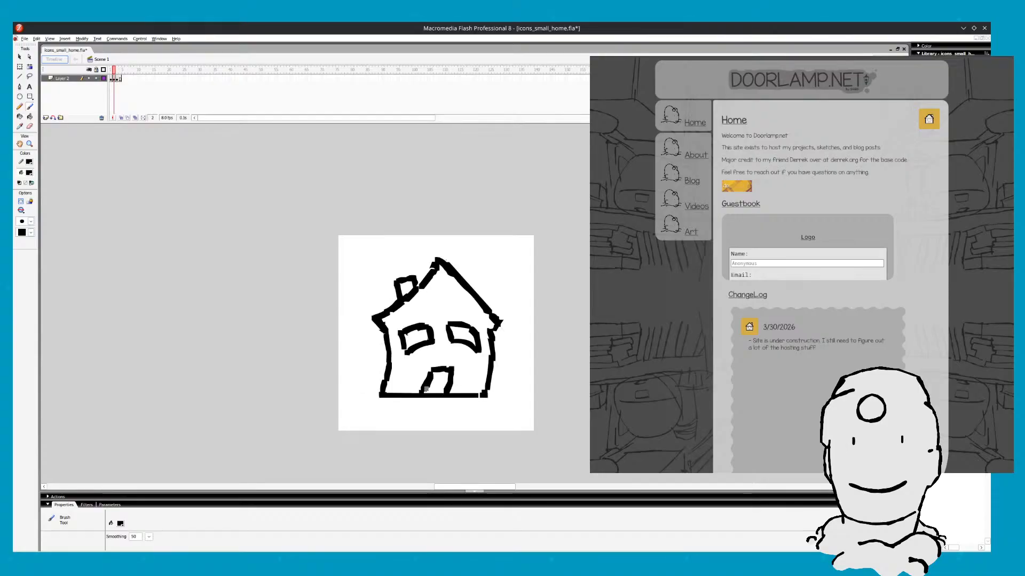
key("period")
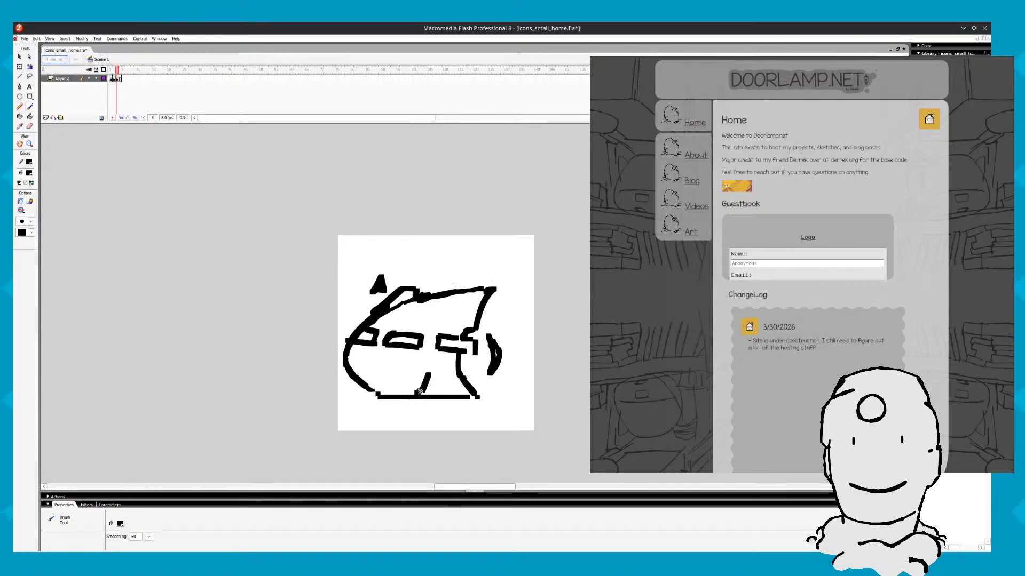
key("ctrl+z")
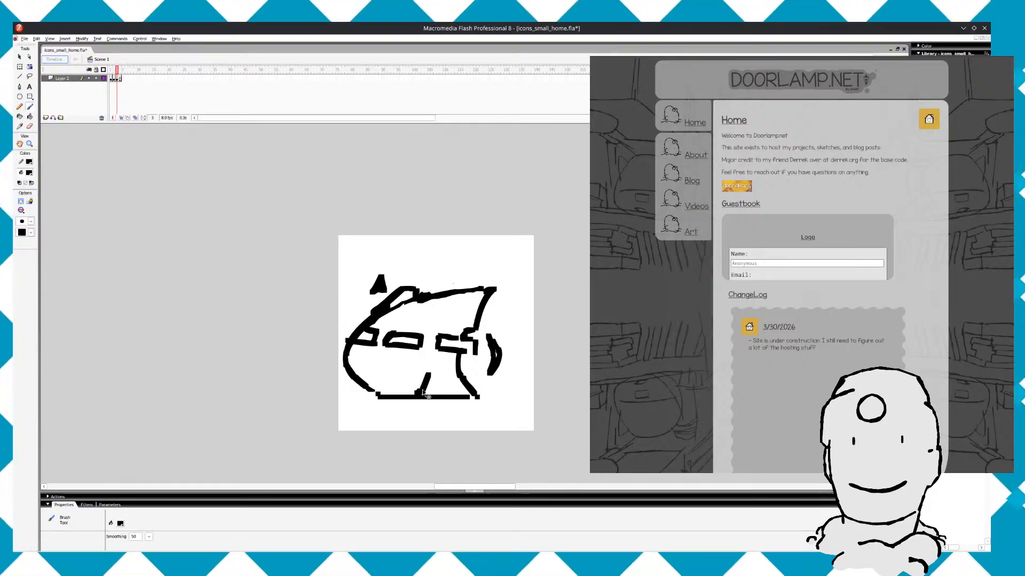
key("ctrl+z")
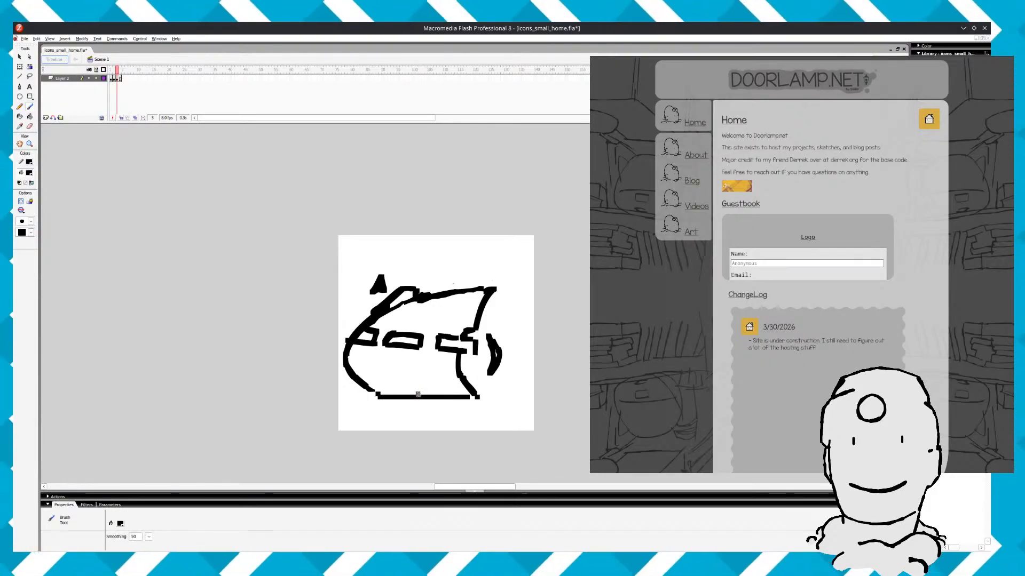
Paint a small door on frame 3's base line, starting with a slanted left side and continuing over the top toward the right
left_click_drag(419, 394, 426, 389)
key("comma")
key("period")
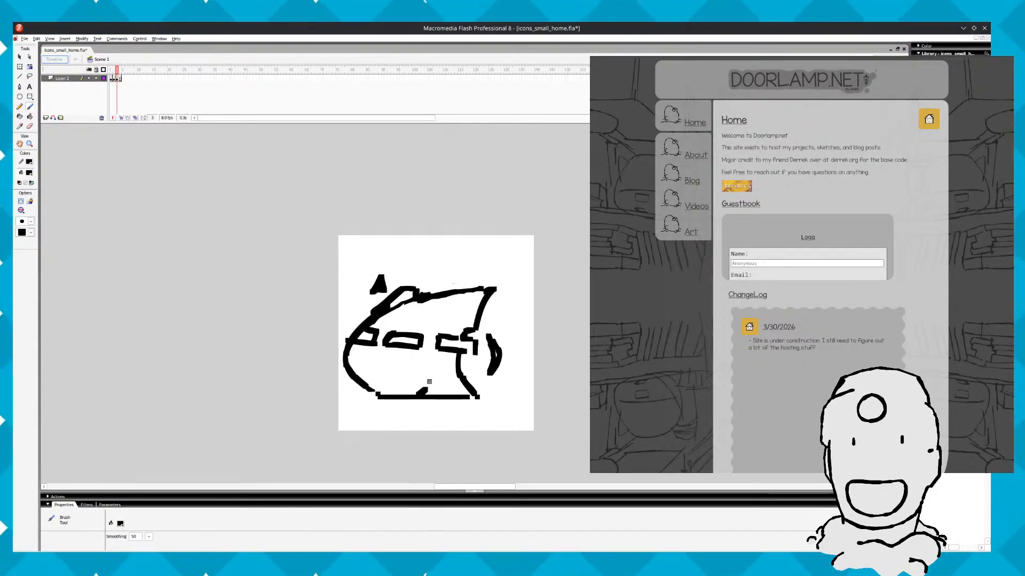
key("comma")
key("period")
key("comma")
key("period")
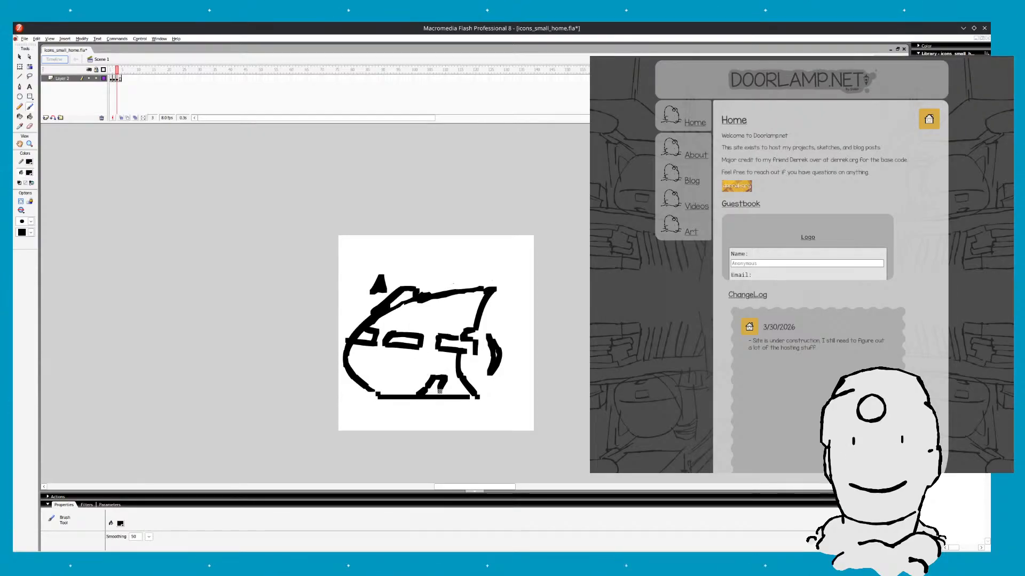
Finish the small door on frame 3 with a higher top line, a longer right side and a connected upper left corner
key("comma")
key("comma")
key("period")
key("period")
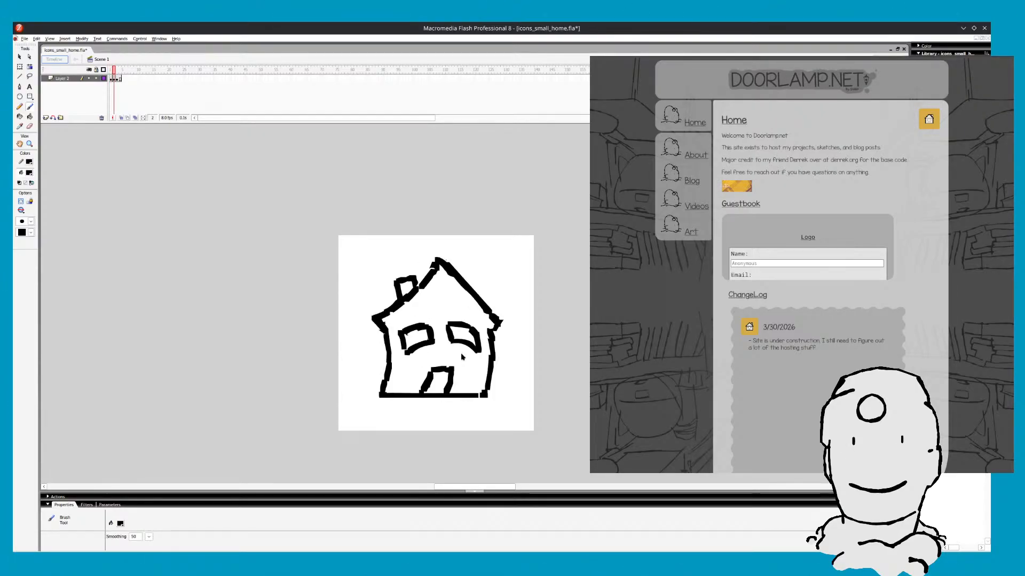
key("comma")
key("period")
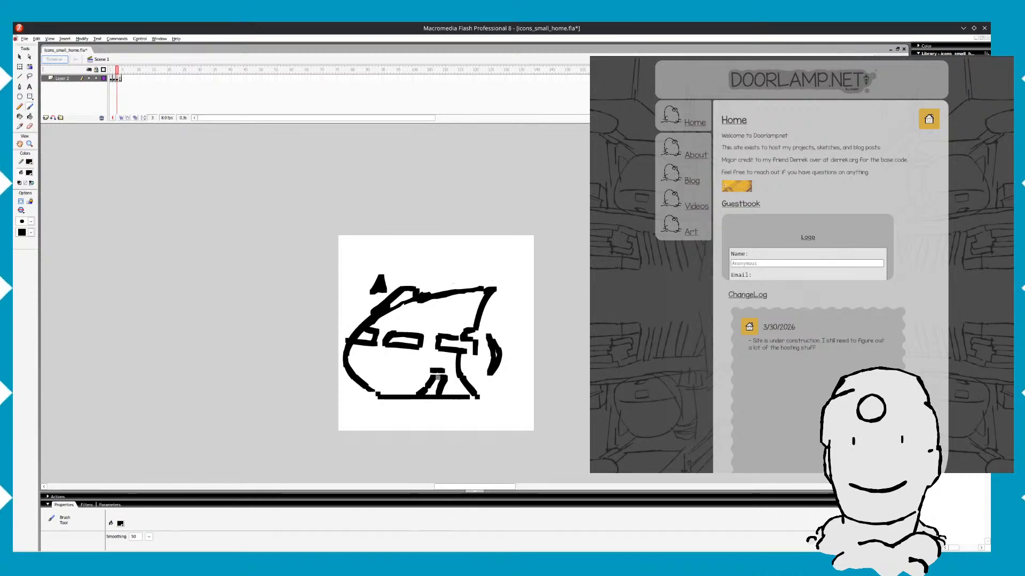
key("e")
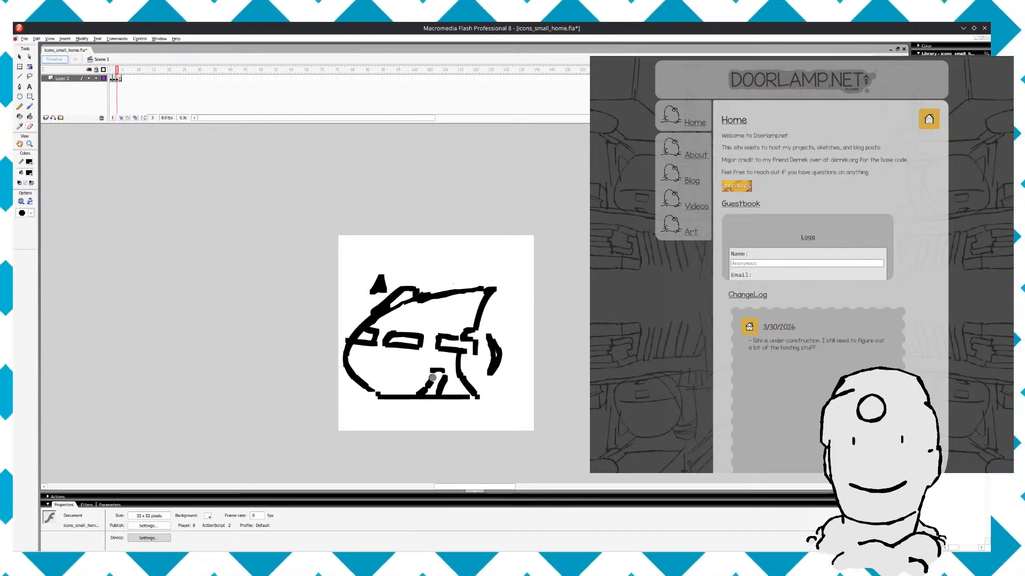
key("b")
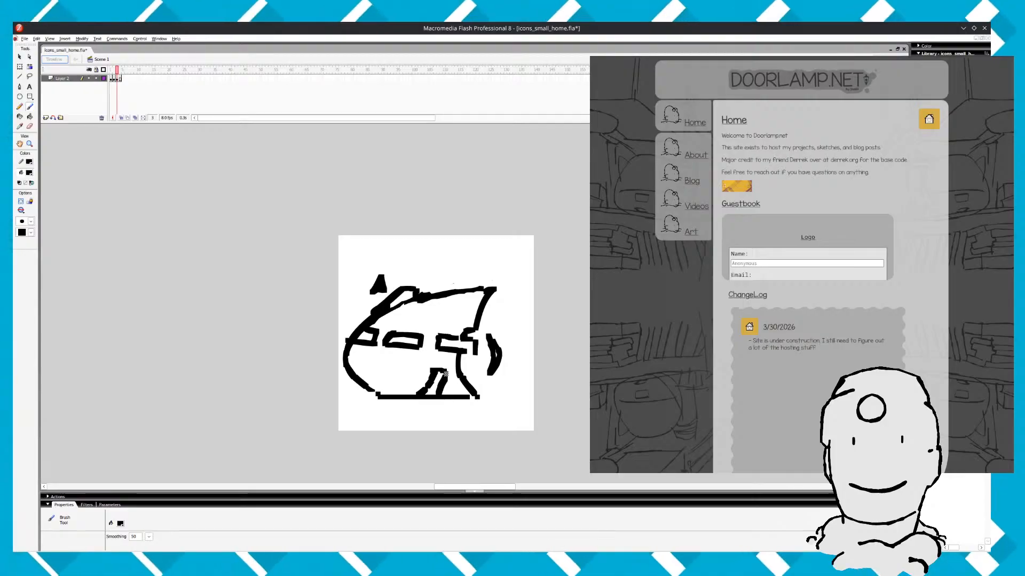
Flip through all three frames to examine how the door's new slanted shape reads in motion
key("comma")
key("comma")
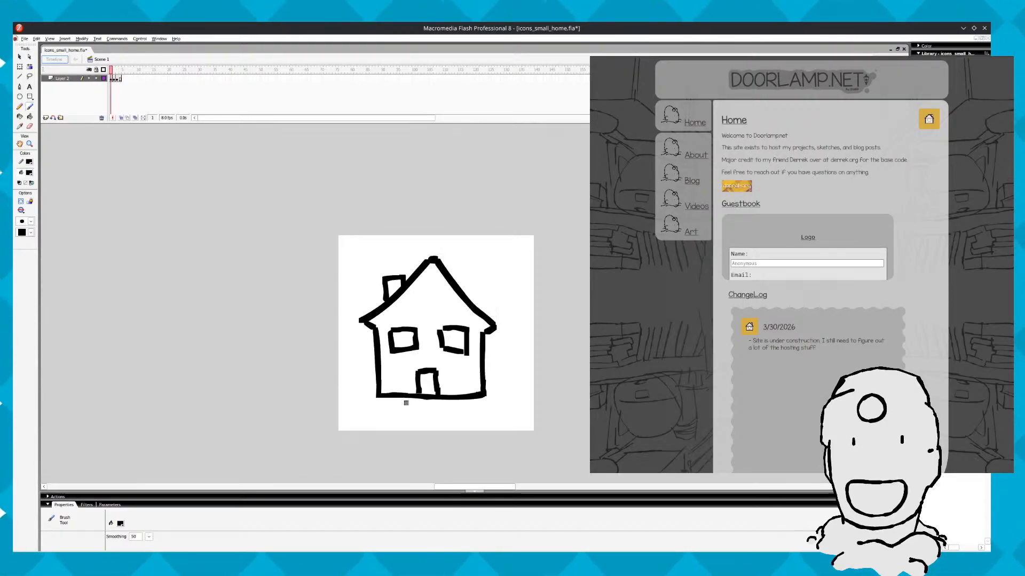
key("period")
key("period")
key("comma")
key("period")
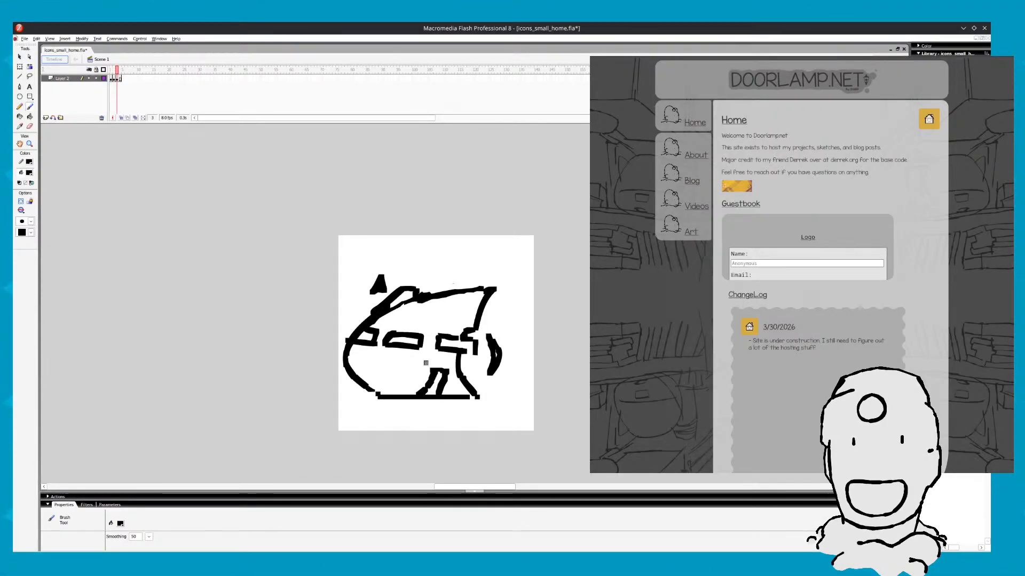
key("comma")
key("comma")
key("period")
key("period")
key("comma")
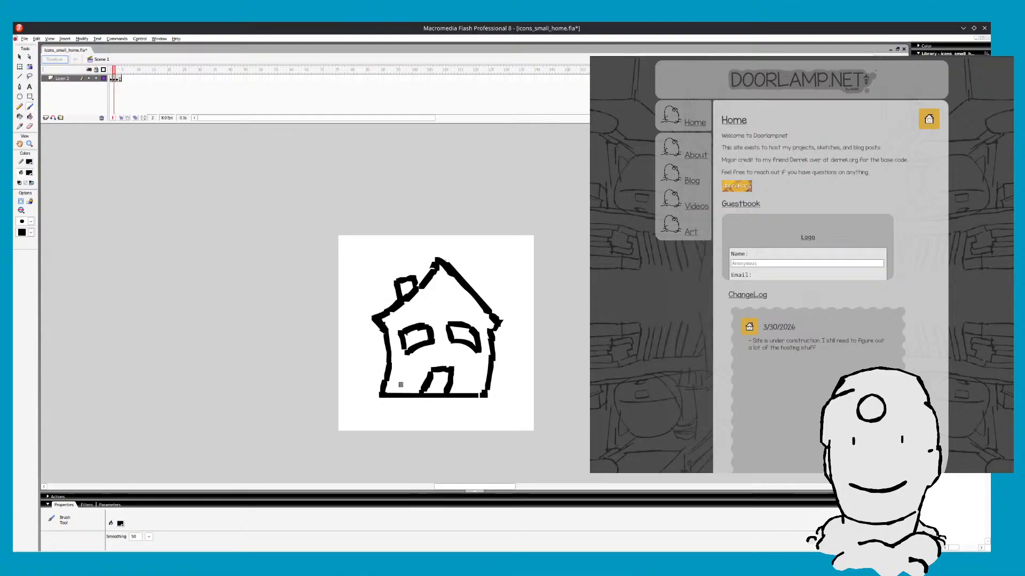
Paint a mirrored slanted door shape on frame 3 directly left of the existing door, meeting it at the base line
key("period")
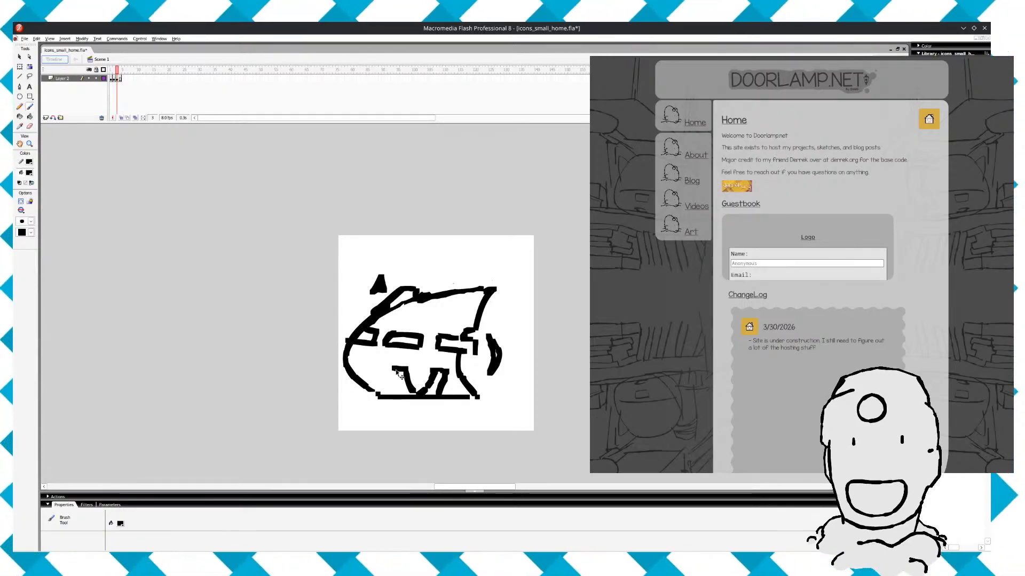
key("comma")
key("comma")
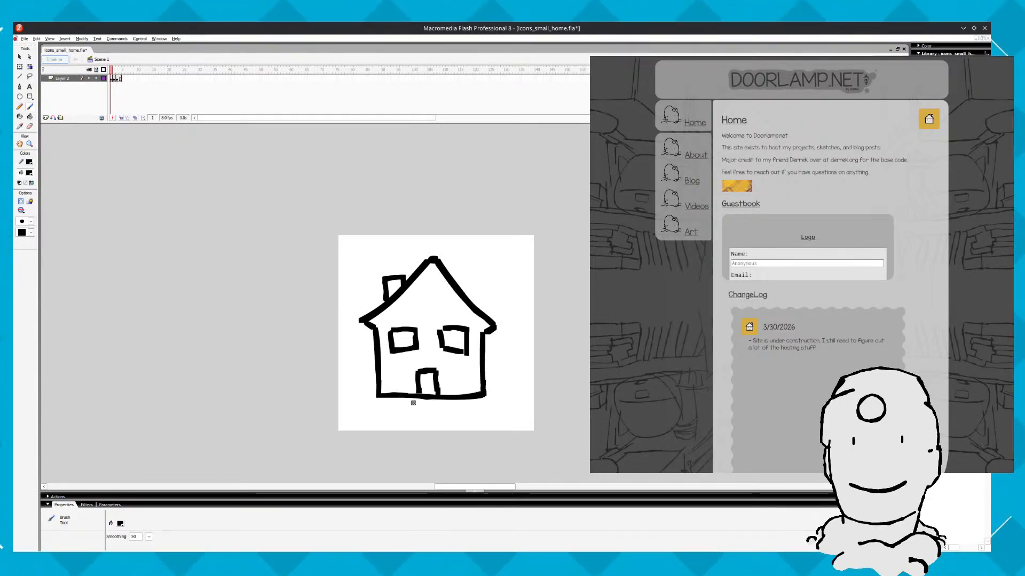
key("period")
key("period")
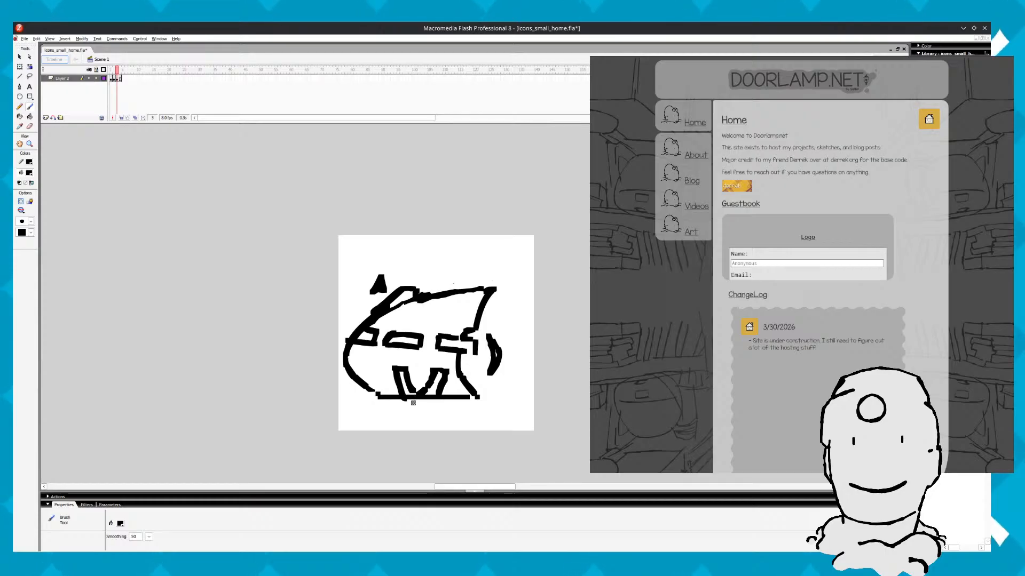
Join the tops of the two door shapes on frame 3 and erase the inner lines to leave one wide tapered door
key("comma")
key("comma")
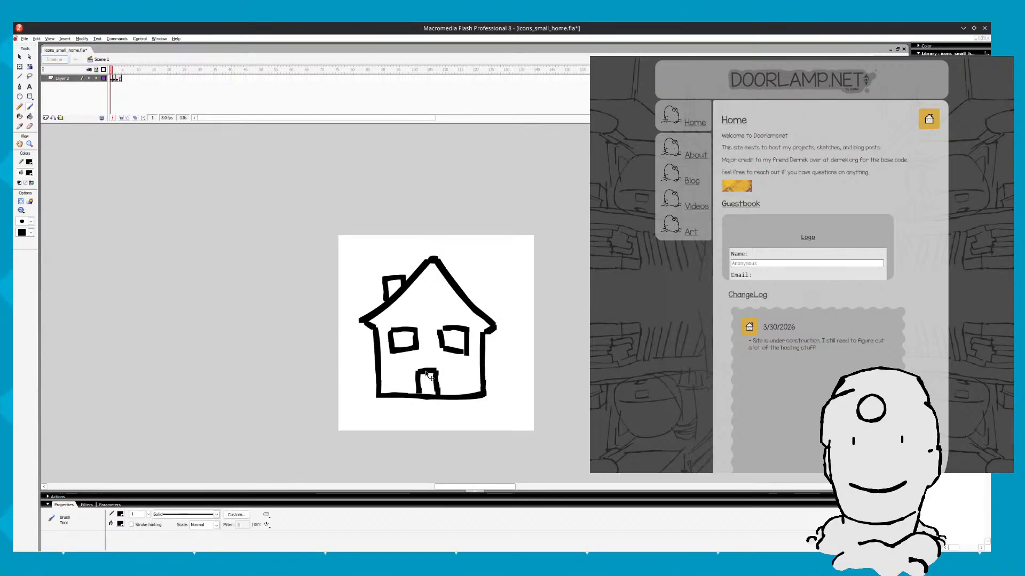
key("period")
key("period")
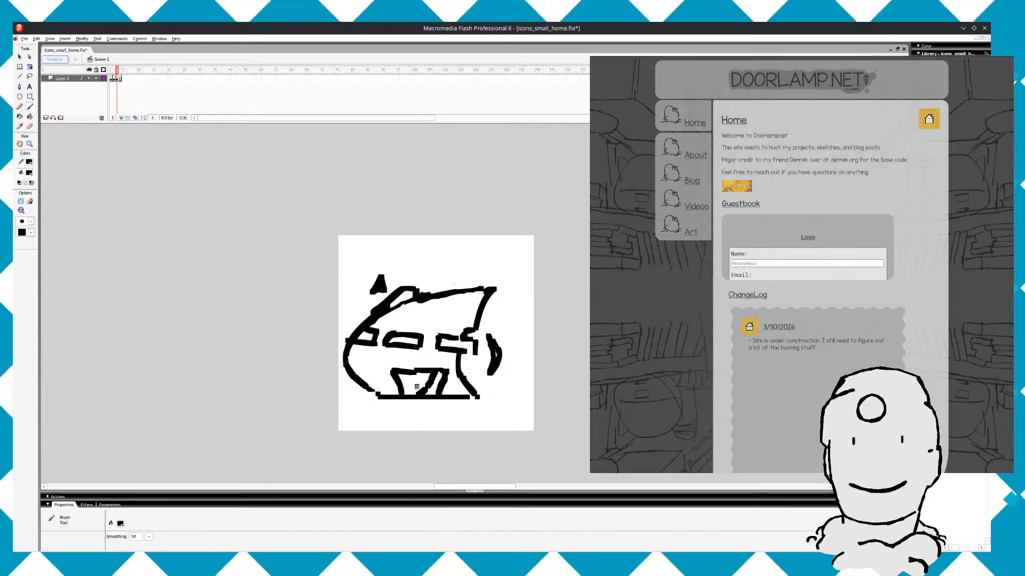
key("e")
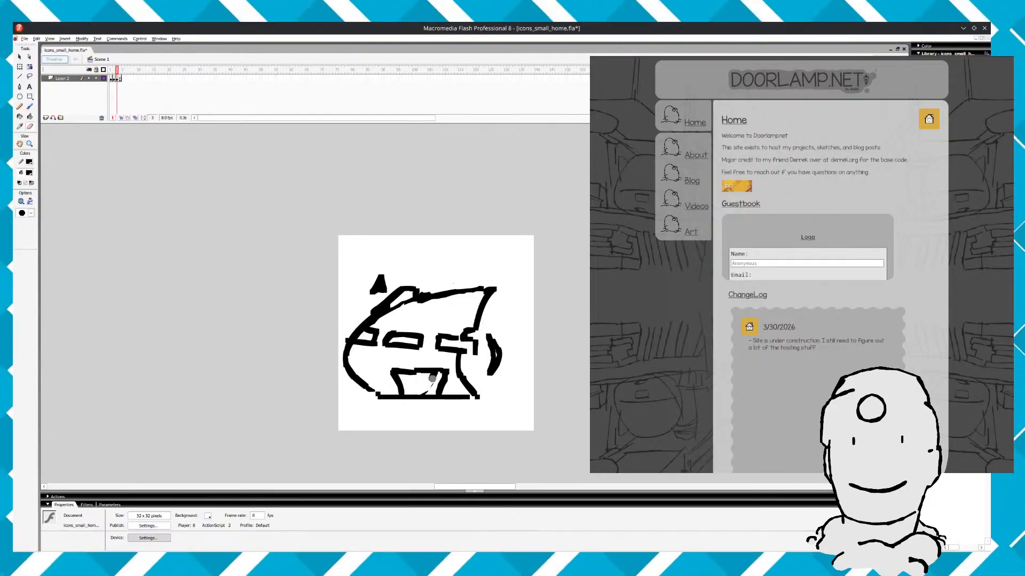
left_click_drag(432, 378, 426, 387)
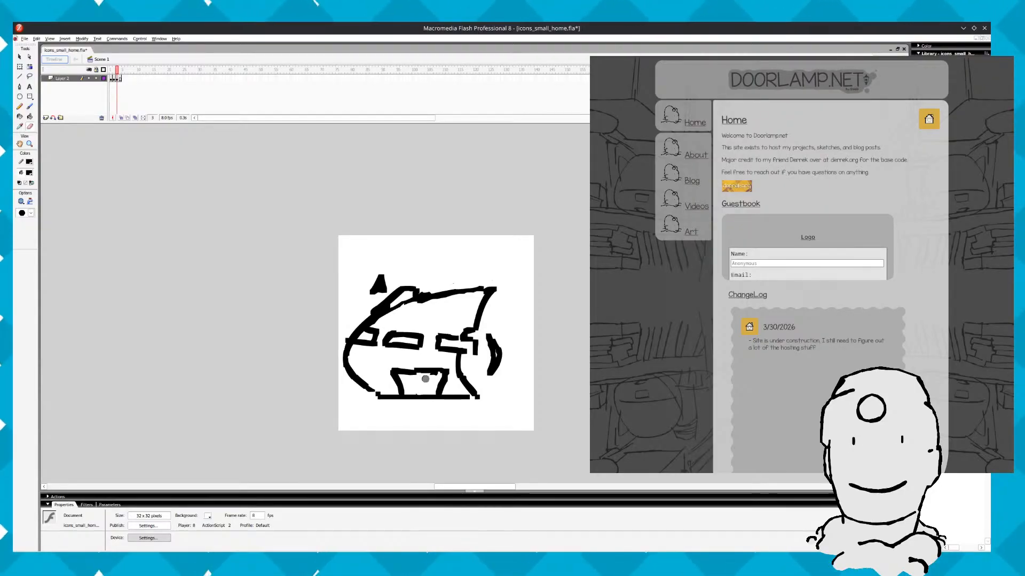
key("b")
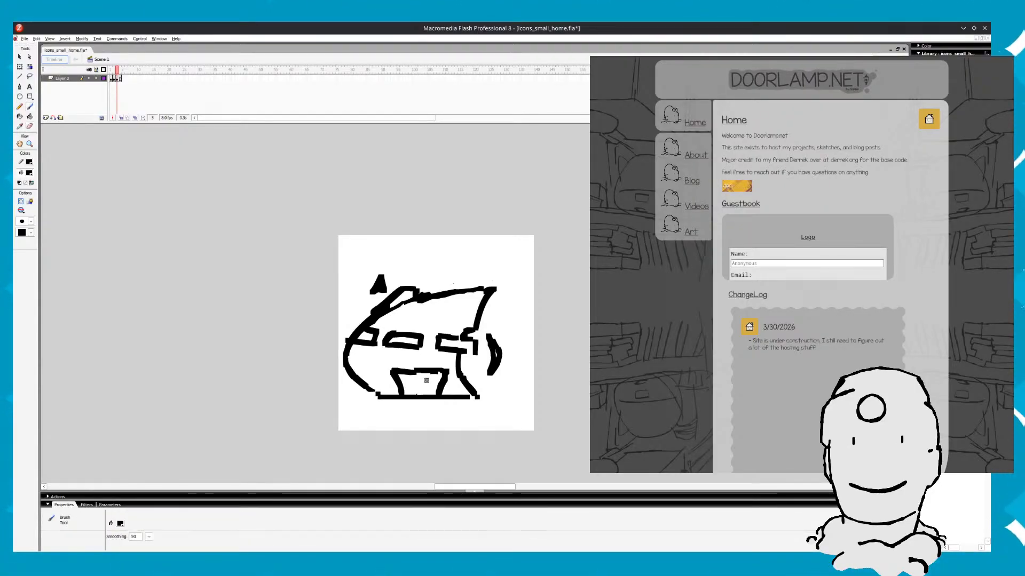
Erase the wide door's left side on frame 3 and repaint it closer to the left wall with a longer top line
key("Return")
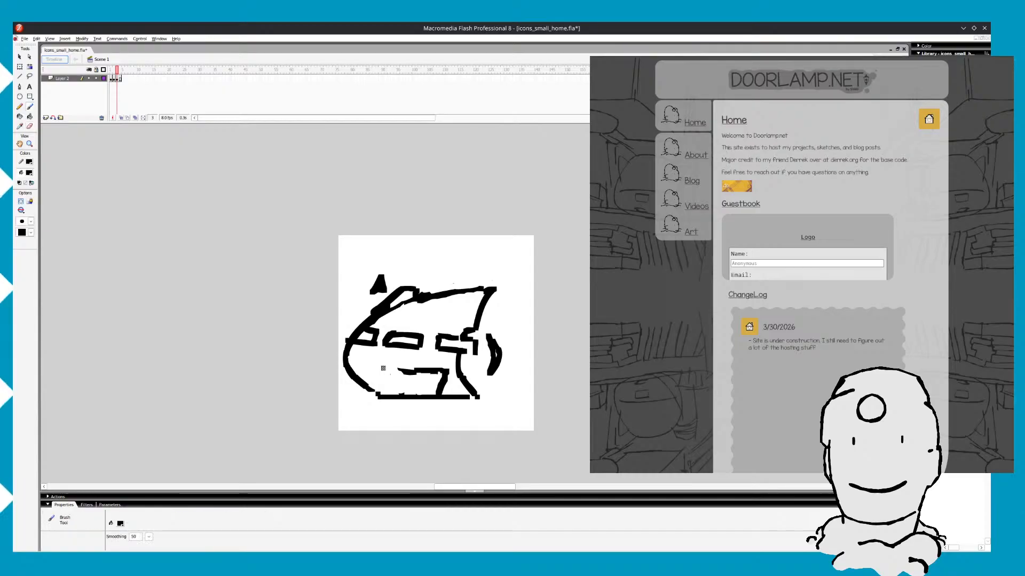
left_click_drag(399, 371, 396, 393)
key("ctrl+z")
key("ctrl+z")
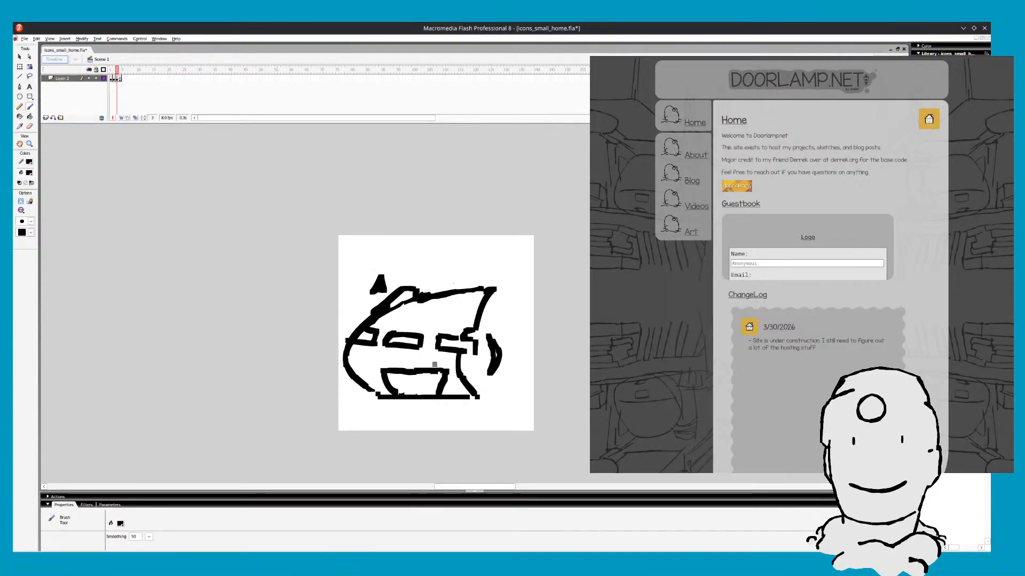
Flip repeatedly through the three frames to examine how the widened door on frame 3 reads in motion
key("comma")
key("comma")
key("period")
key("period")
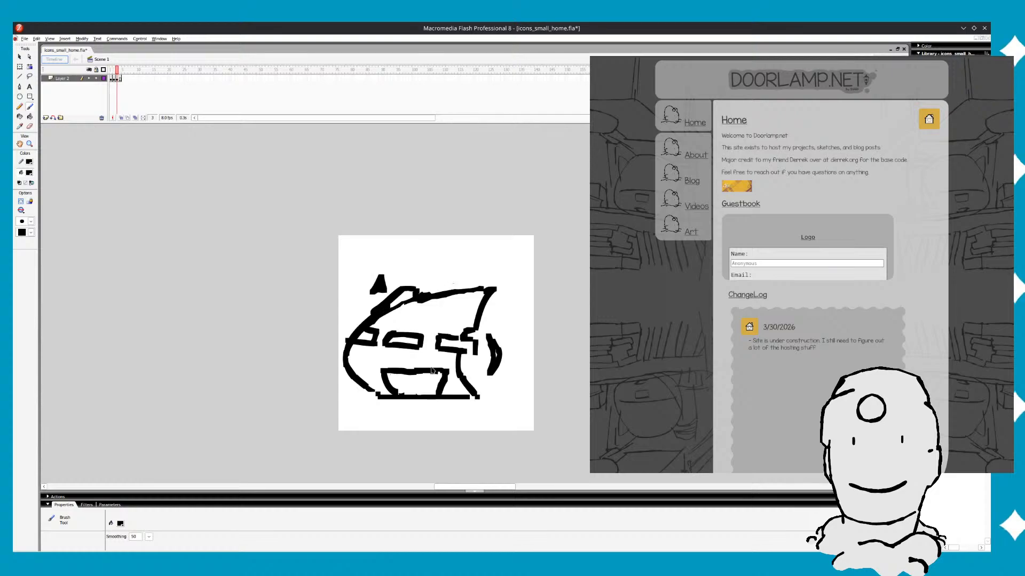
key("comma")
key("period")
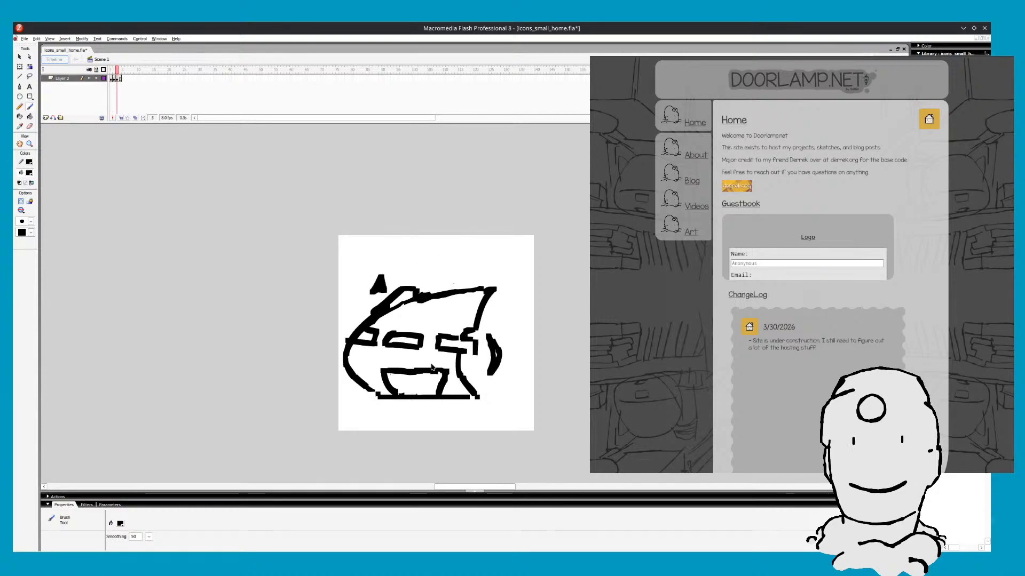
key("comma")
key("comma")
key("period")
key("period")
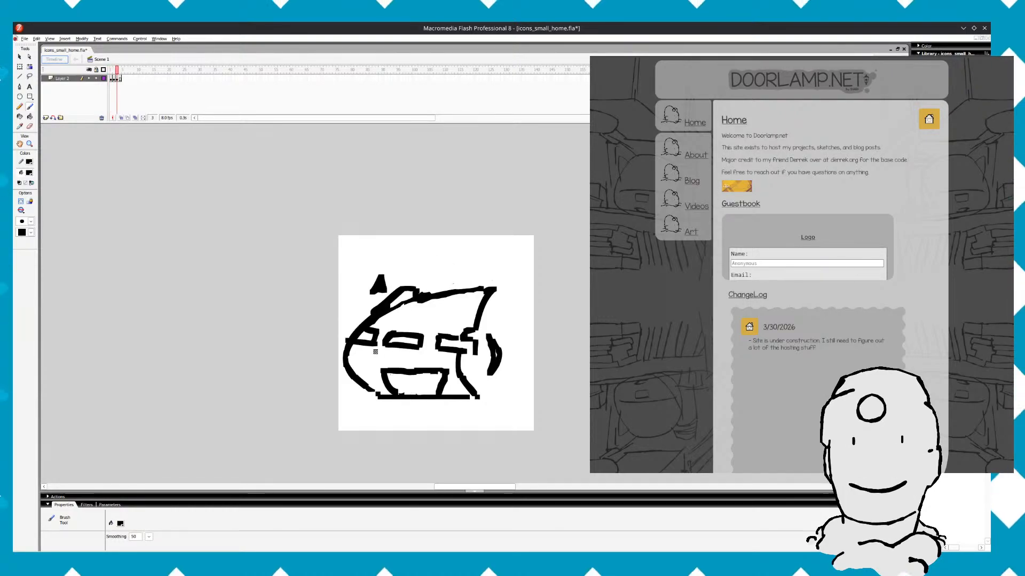
key("comma")
key("comma")
key("period")
key("period")
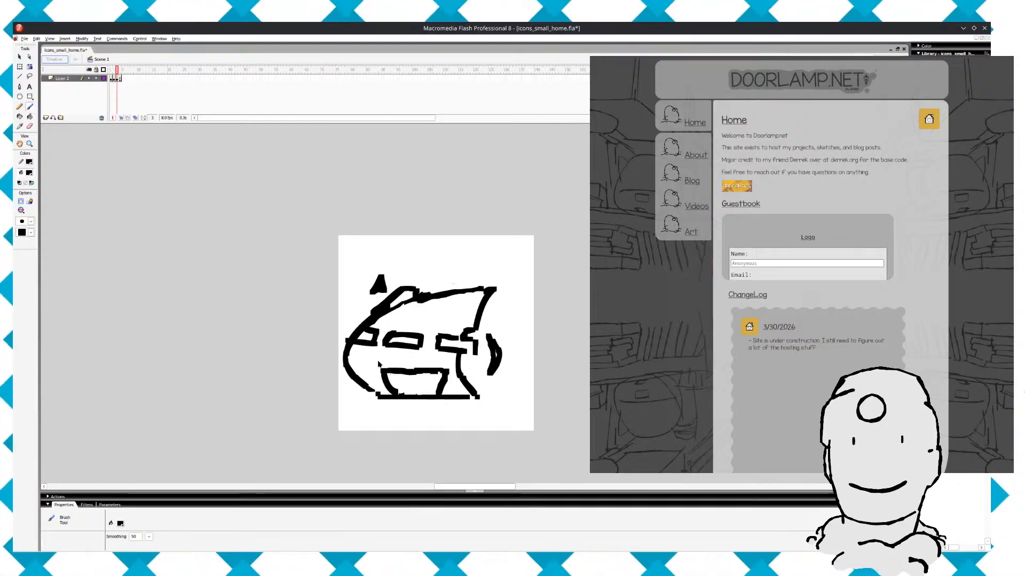
key("comma")
key("comma")
key("period")
key("period")
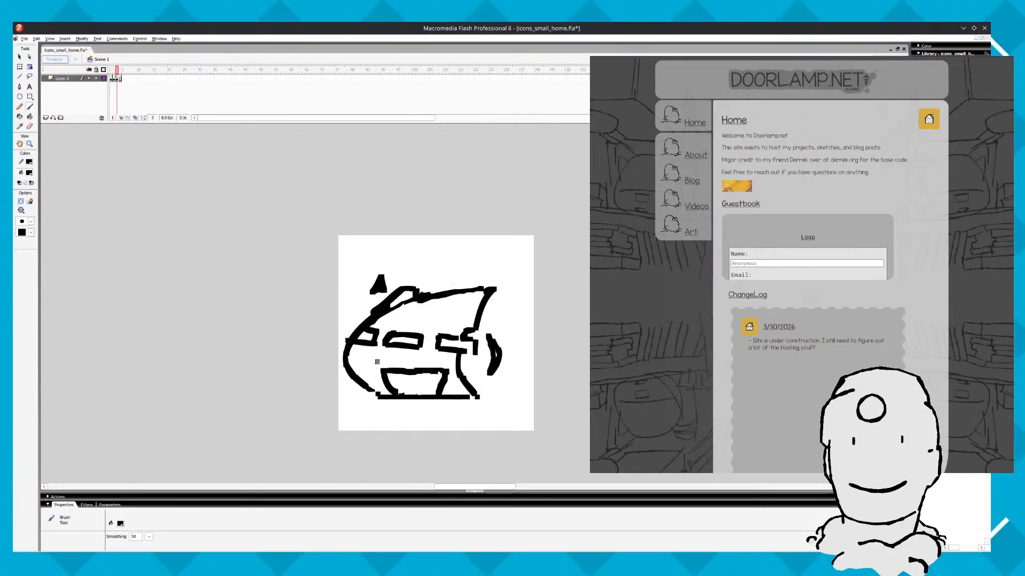
Insert a blank keyframe at frame 4
key("period")
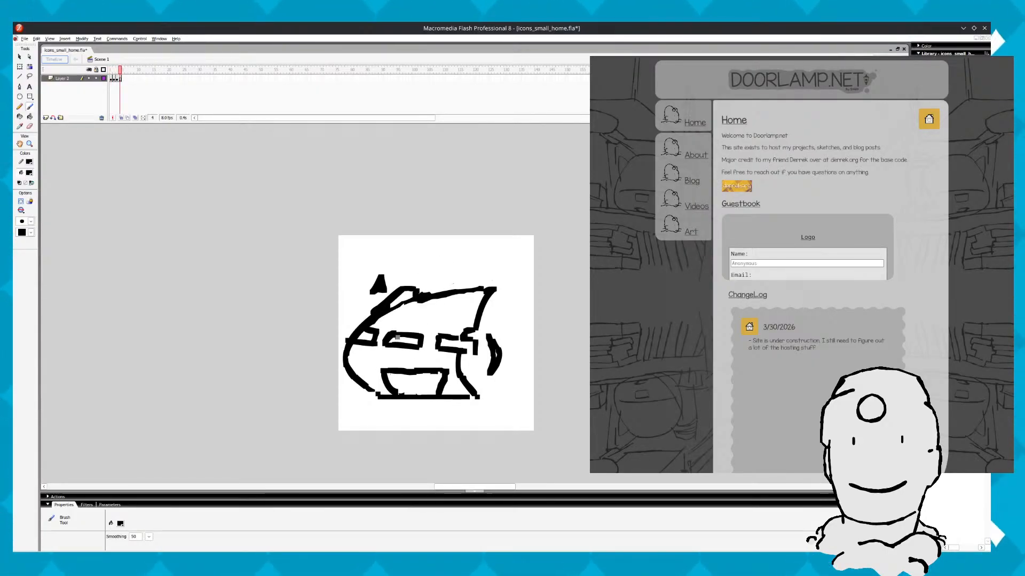
key("F7")
key("comma")
key("comma")
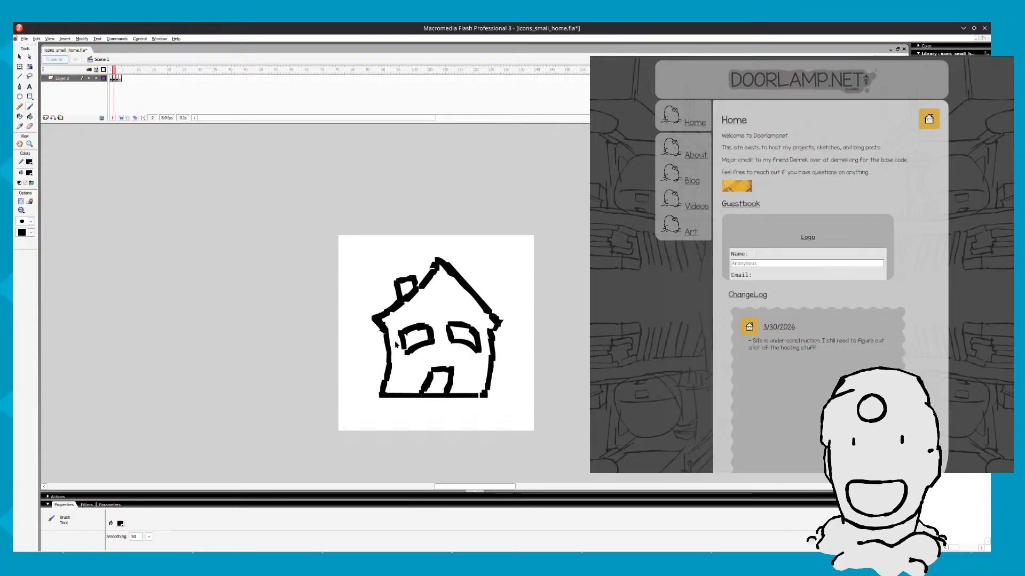
Flip through the house frames and the empty frame 4 to study the motion leading into the next drawing
key("comma")
key("period")
key("period")
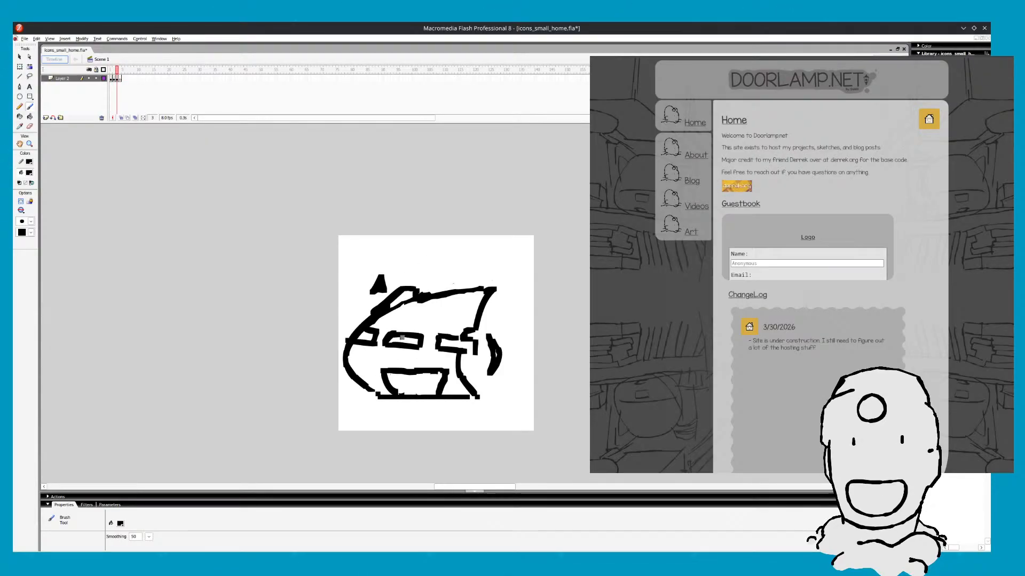
key("comma")
key("comma")
key("period")
key("period")
key("period")
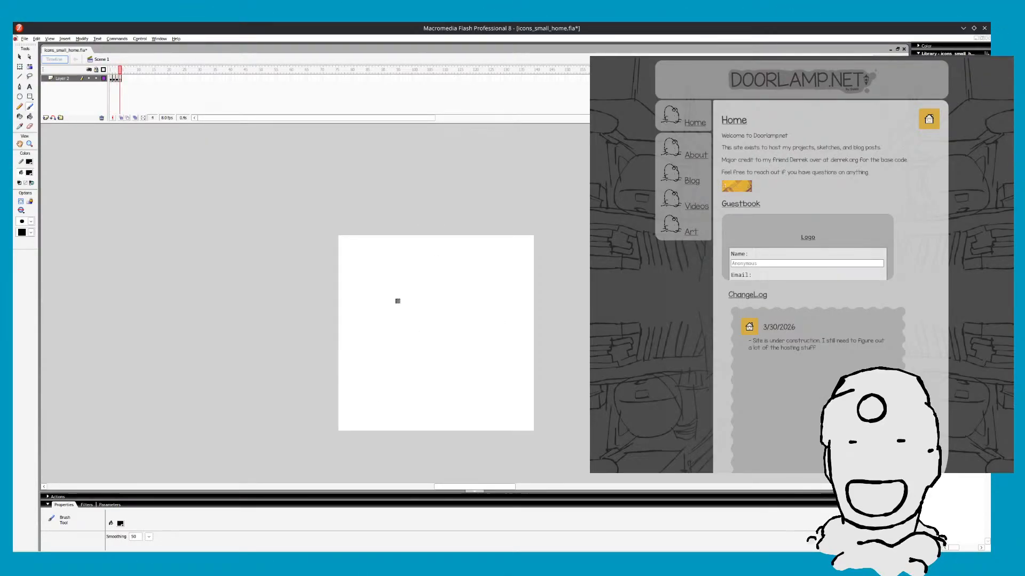
key("comma")
key("period")
key("comma")
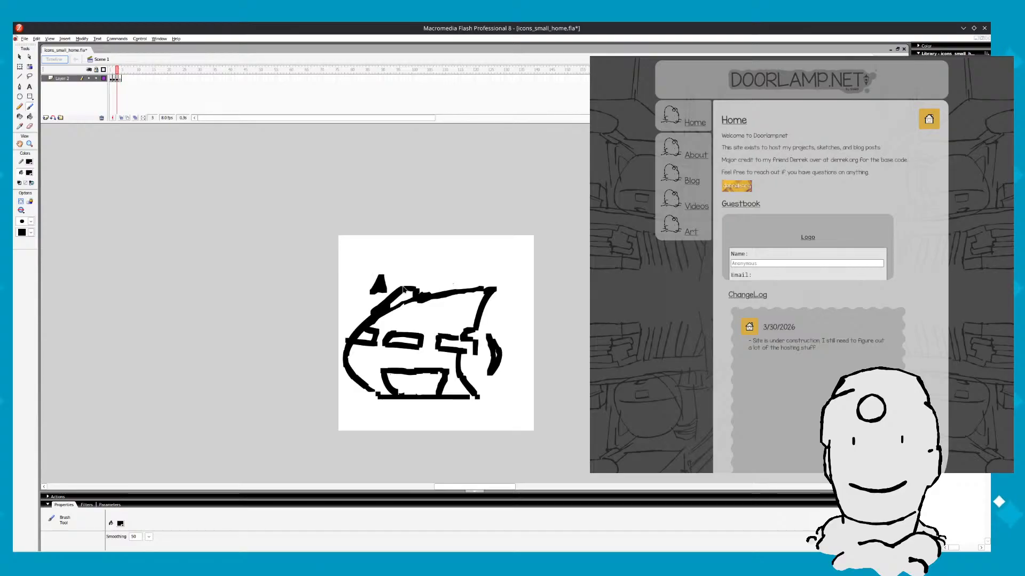
key("period")
key("comma")
key("period")
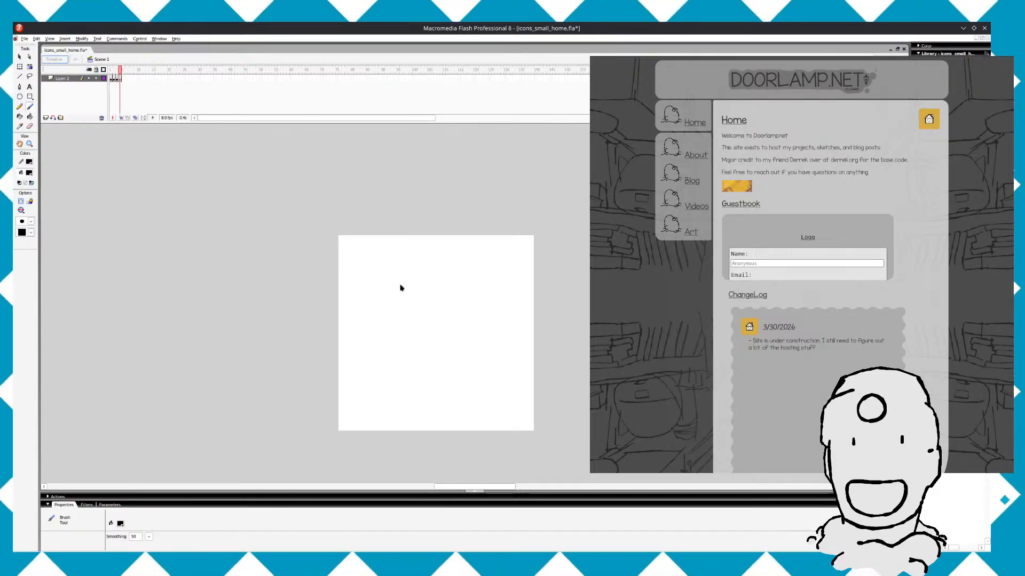
Mark the roof peak and the right eave on frame 4, using the earlier house frames as a guide
key("comma")
key("period")
key("comma")
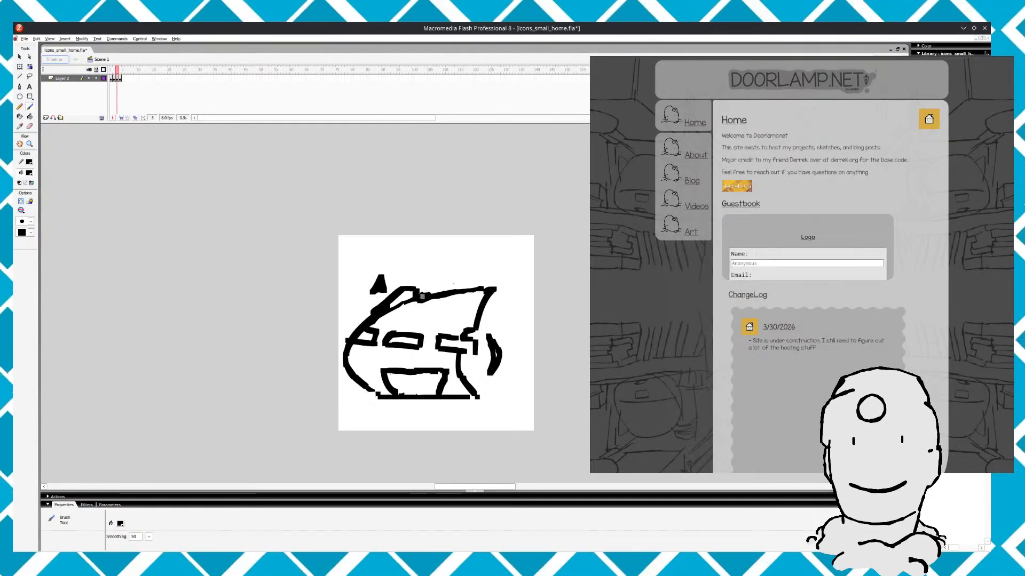
key("period")
left_click_drag(388, 277, 396, 282)
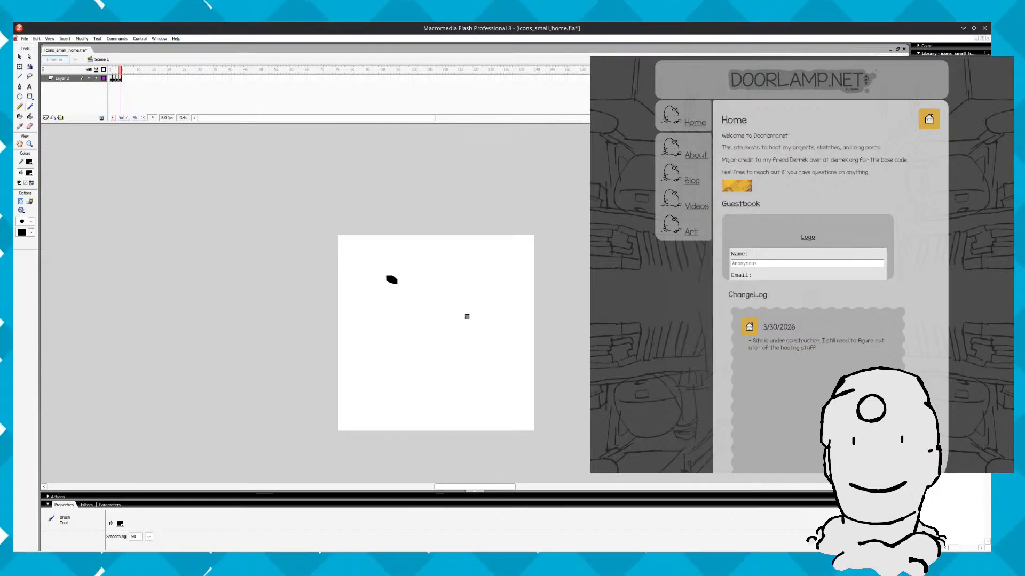
key("comma")
key("comma")
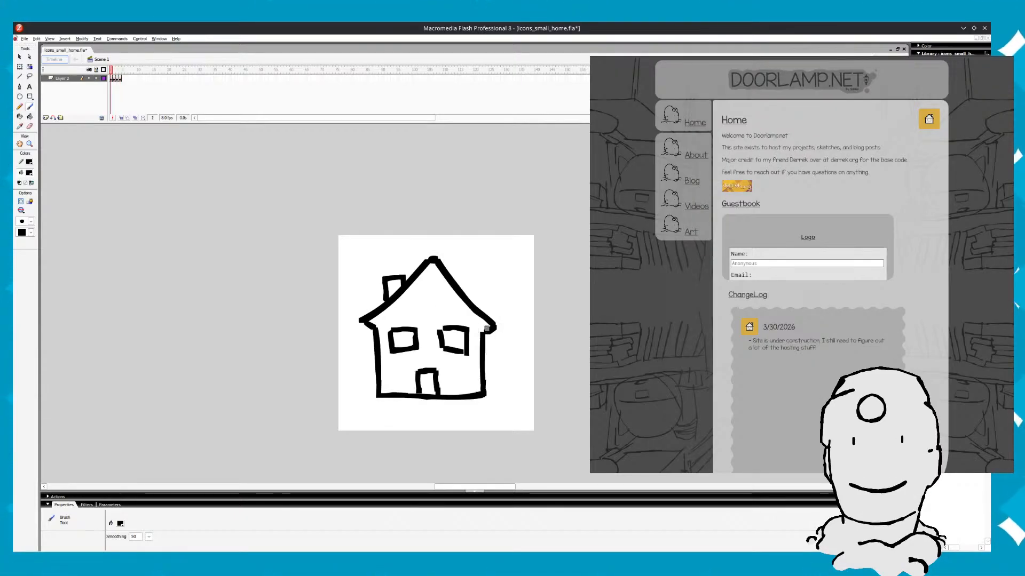
key("period")
key("period")
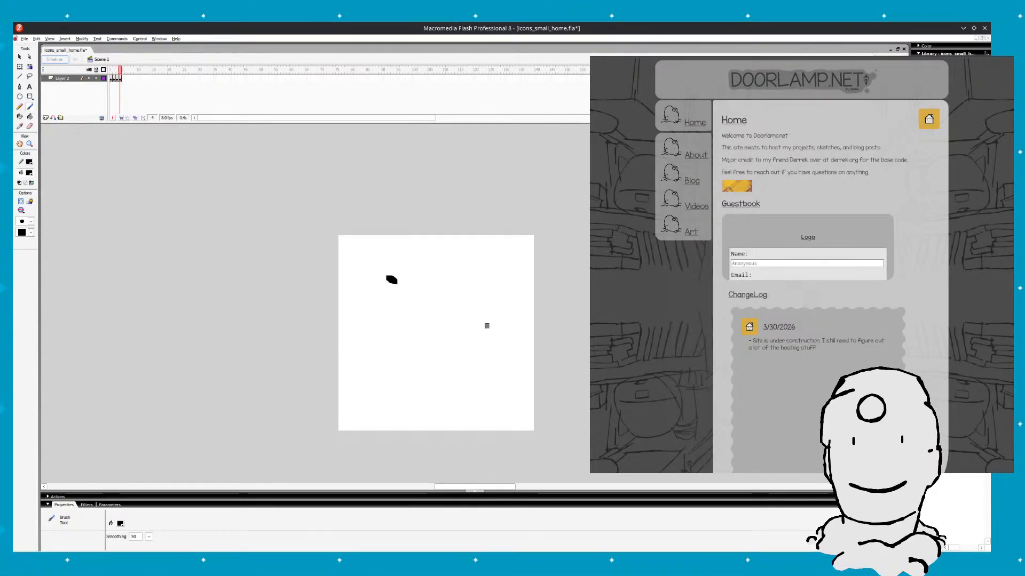
key("comma")
key("comma")
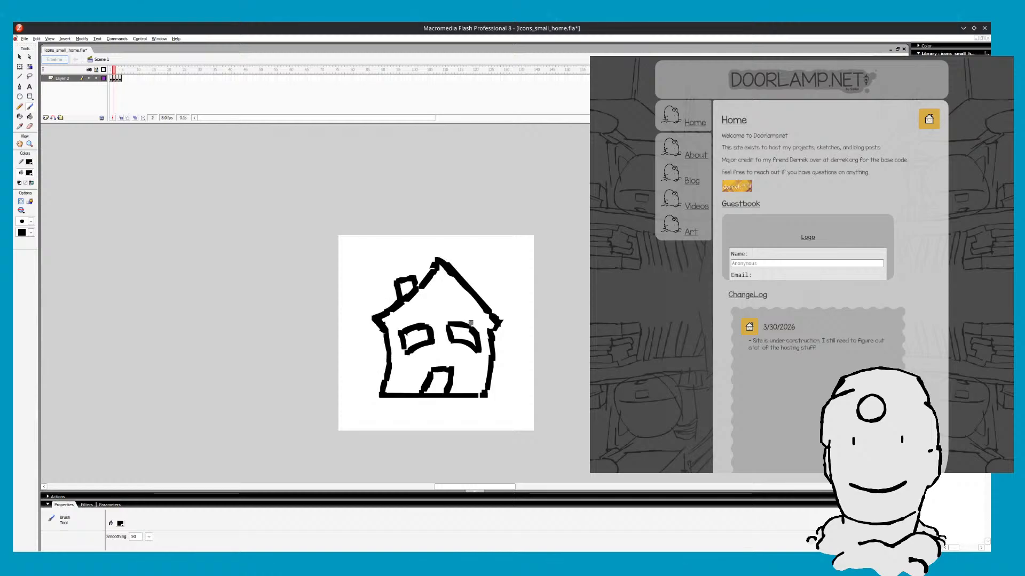
key("period")
key("period")
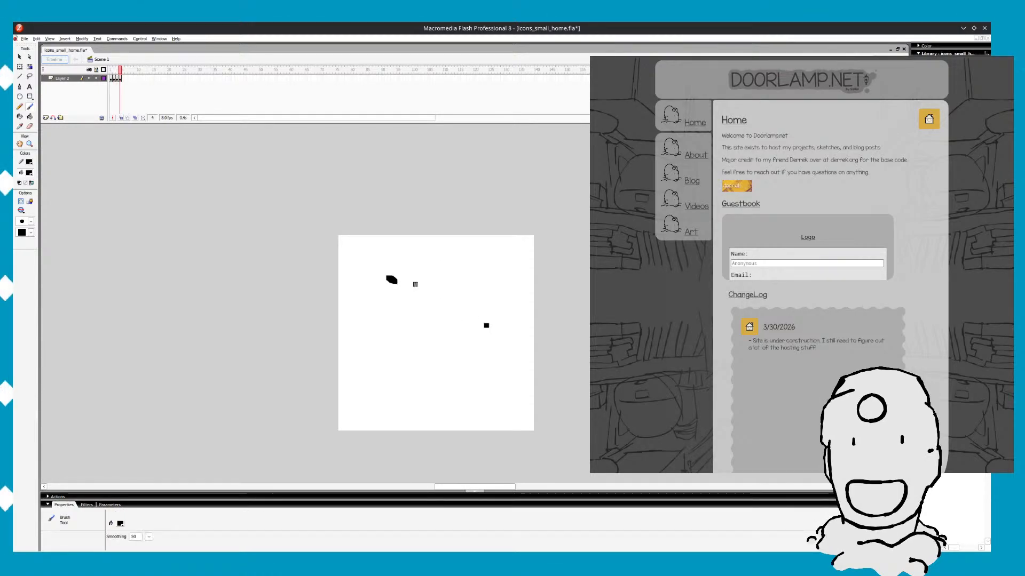
Paint the long right roof slope and its eave hook on frame 4 and compare it with the earlier frames
left_click_drag(427, 288, 475, 321)
key("ctrl+z")
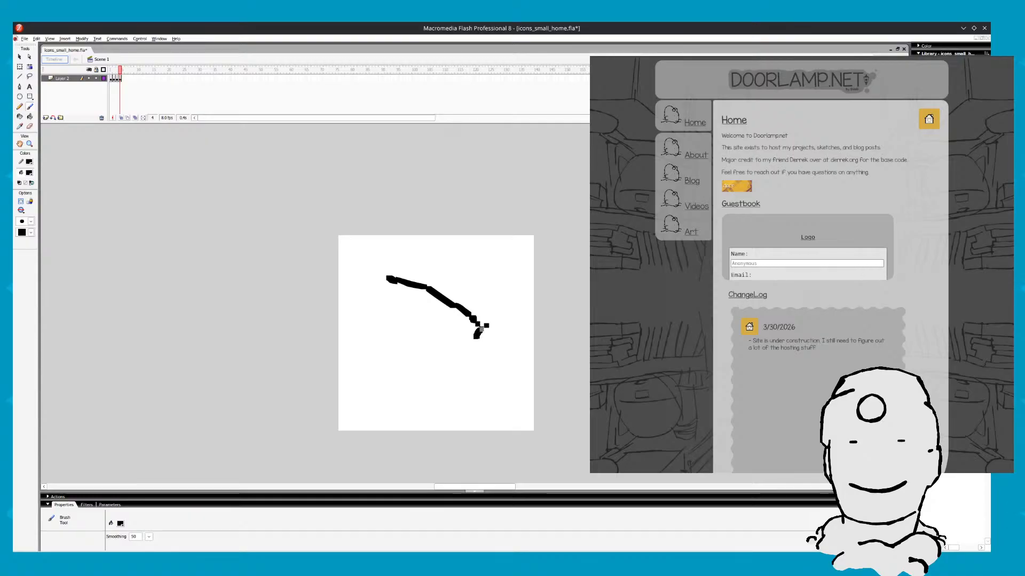
key("Return")
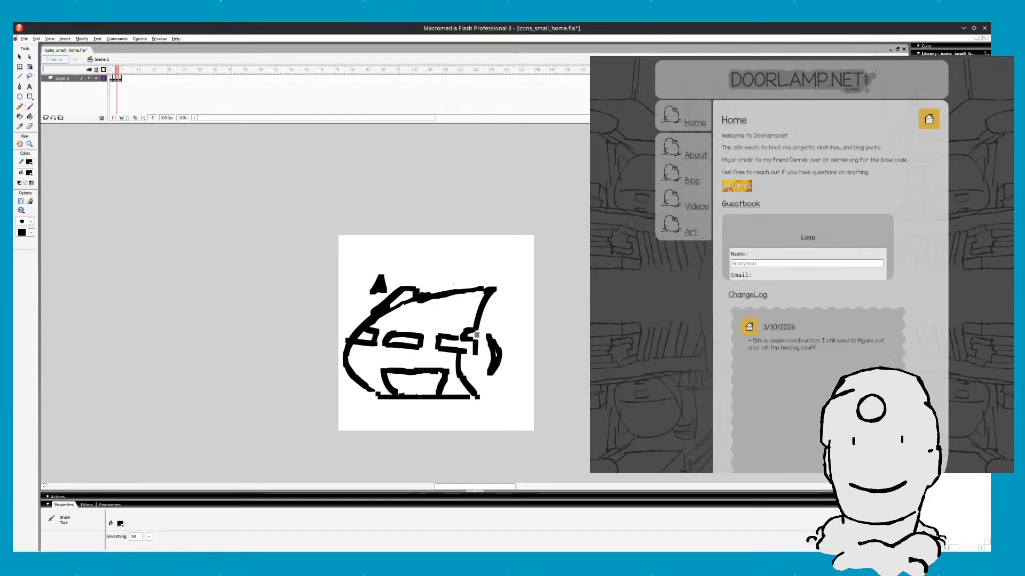
key("comma")
key("comma")
key("comma")
key("period")
key("period")
key("period")
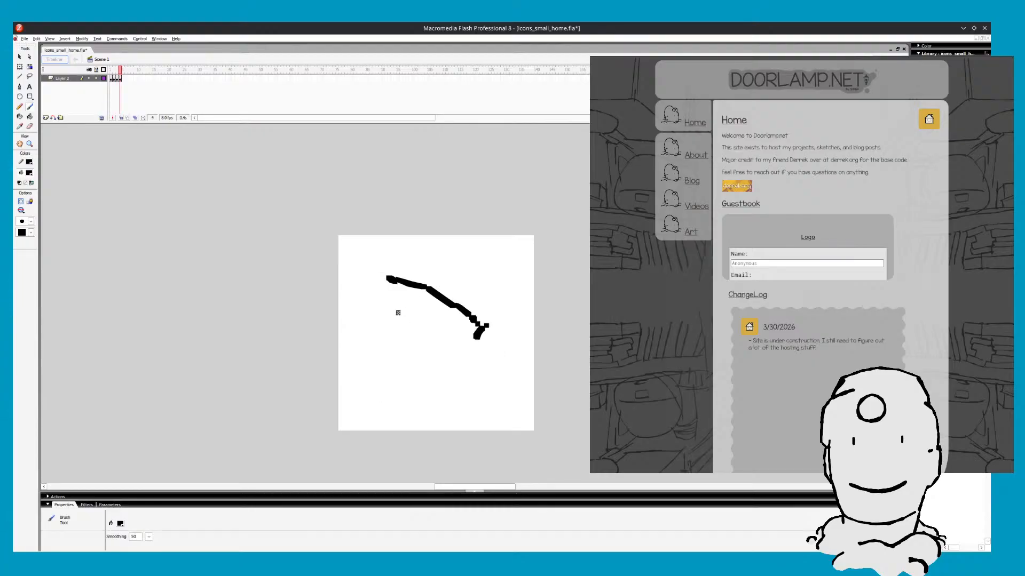
Mark the left eave on frame 4 and paint the curved left roof slope from it up to the peak
key("comma")
key("comma")
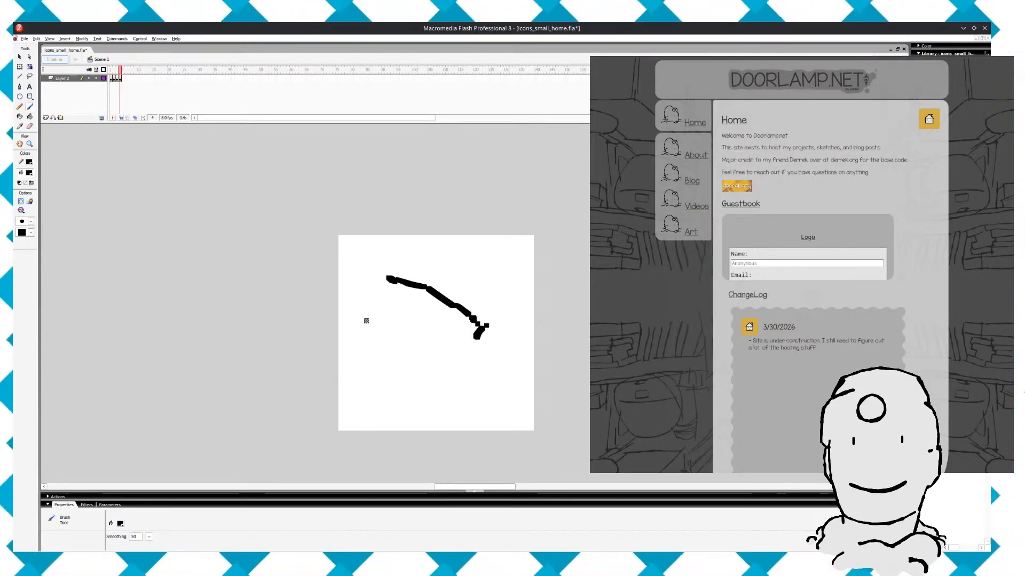
left_click(366, 321)
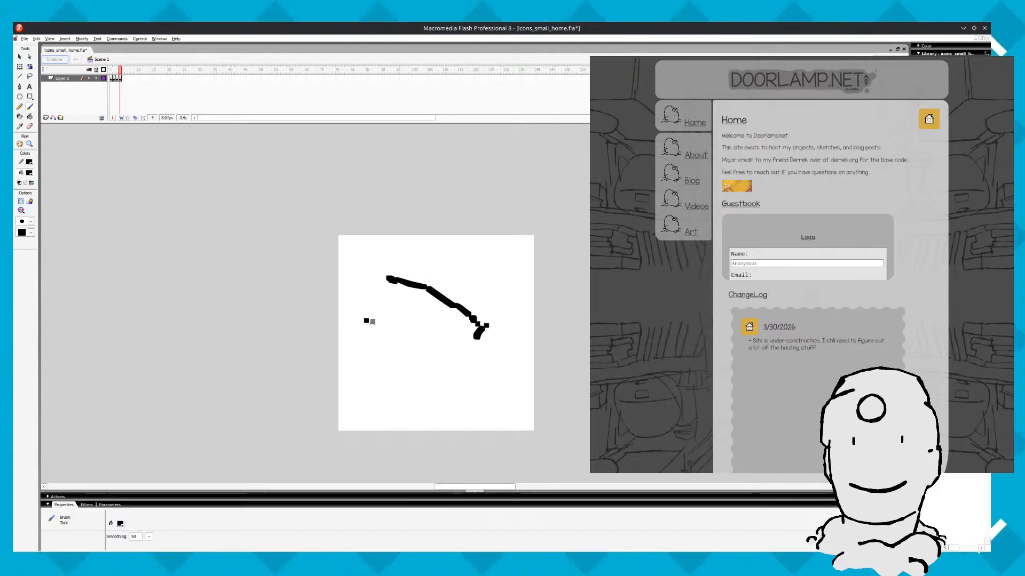
left_click_drag(348, 328, 352, 331)
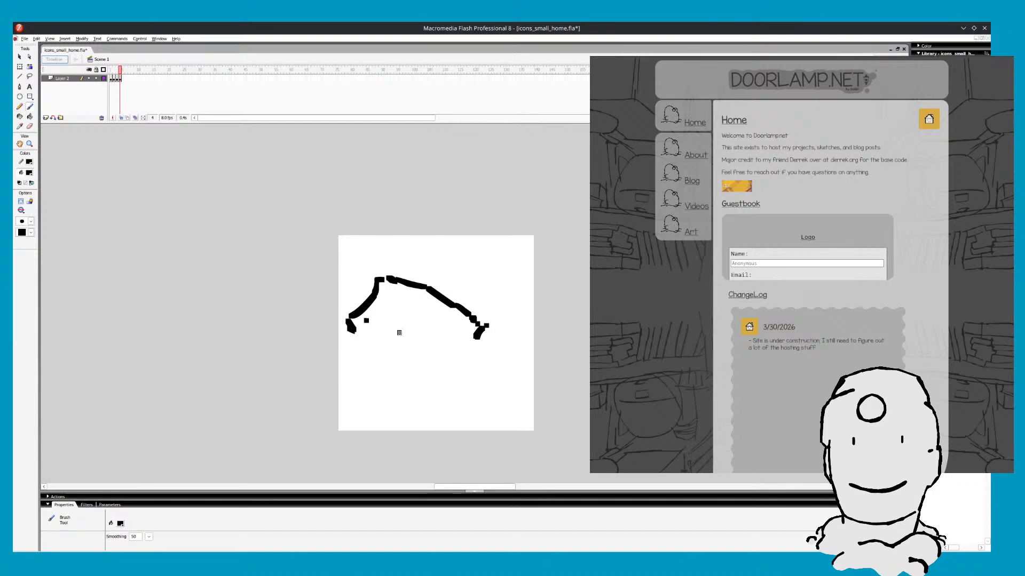
key("Return")
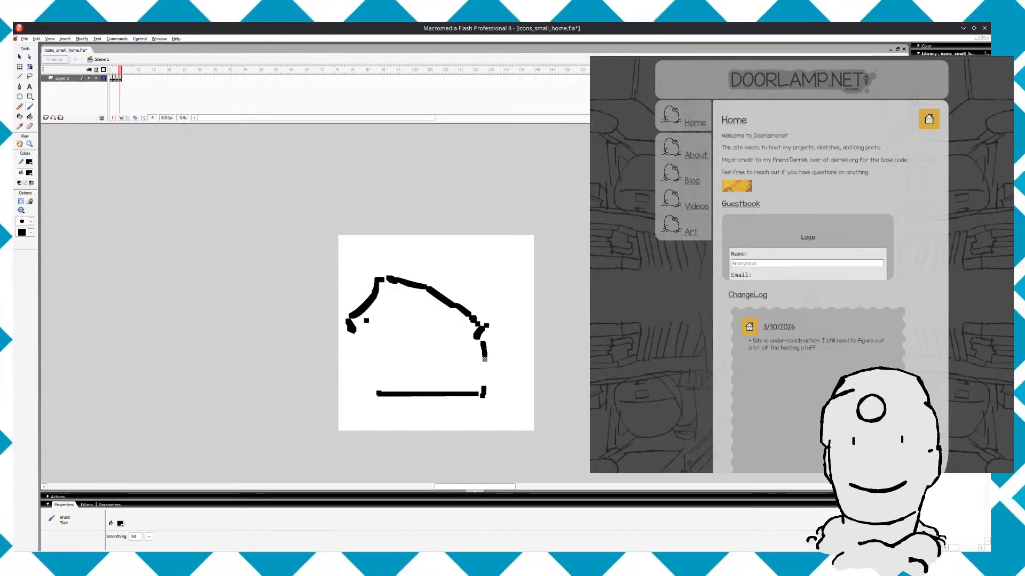
Paint the right wall down to the base line and raise the roof's top line slightly into one continuous slope
left_click_drag(481, 348, 484, 396)
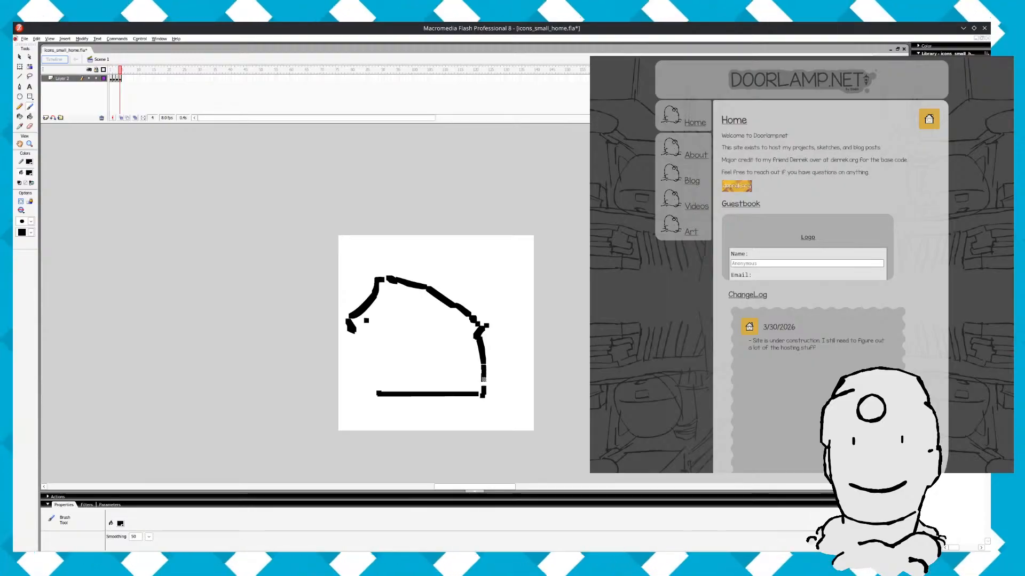
key("Return")
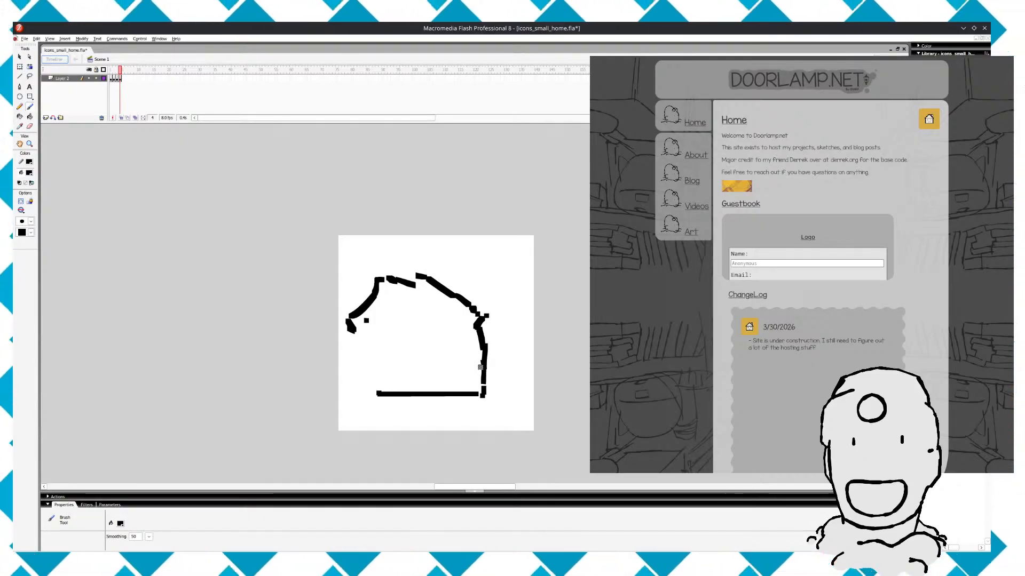
key("Return")
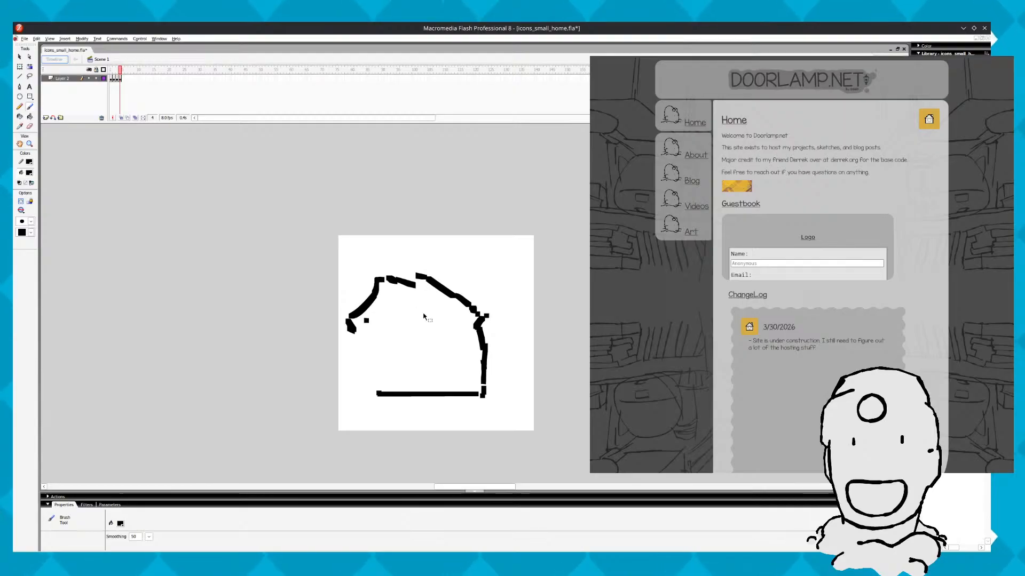
left_click_drag(423, 316, 378, 246)
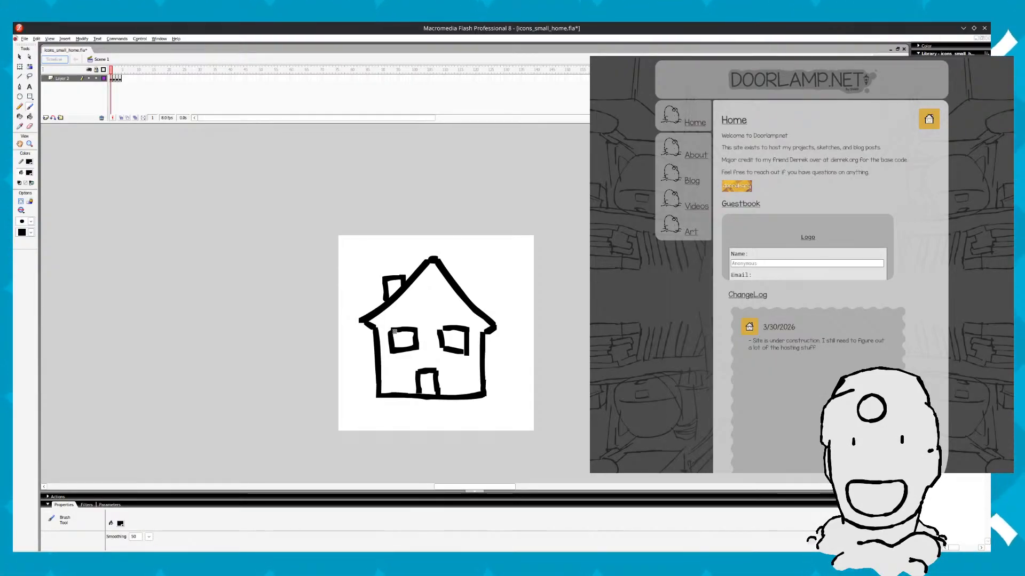
key("Return")
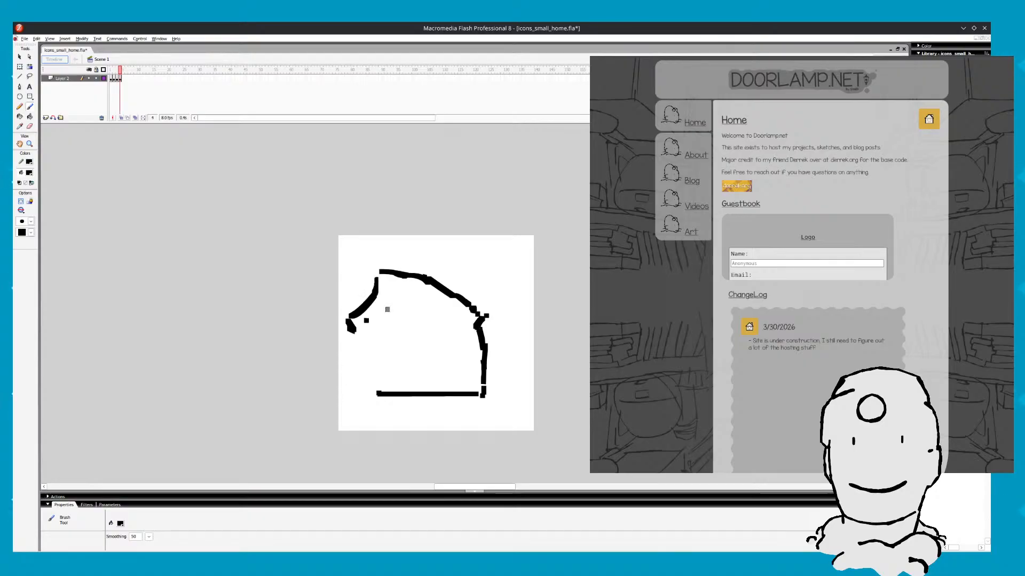
Lower the left eave slightly, remove its stray guide dot, and fill the gap at the right eave
mouse_move(331, 314)
left_mouse_down()
mouse_move(331, 305)
mouse_move(366, 320)
left_mouse_up()
key("ctrl+z")
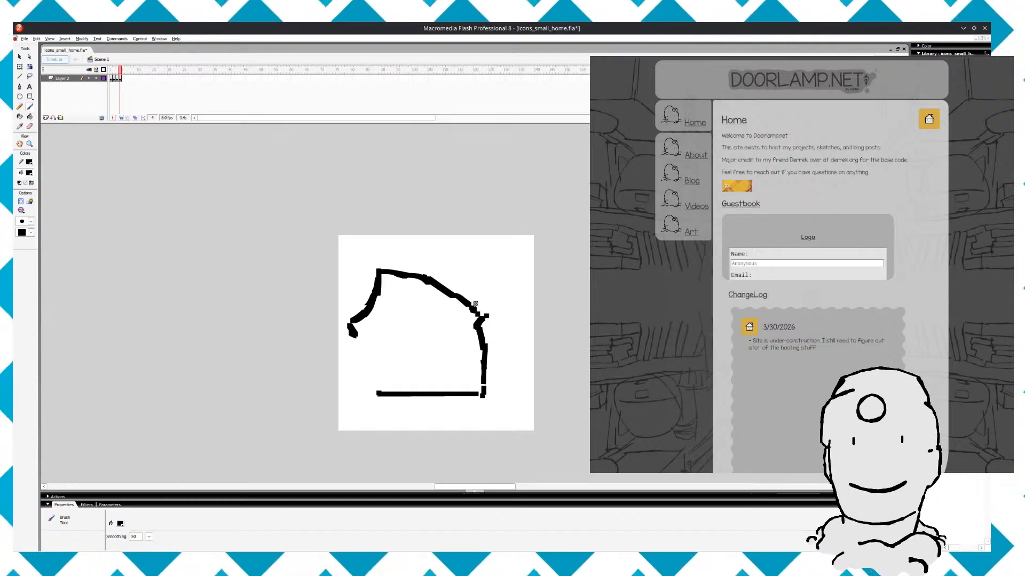
left_click_drag(473, 305, 485, 315)
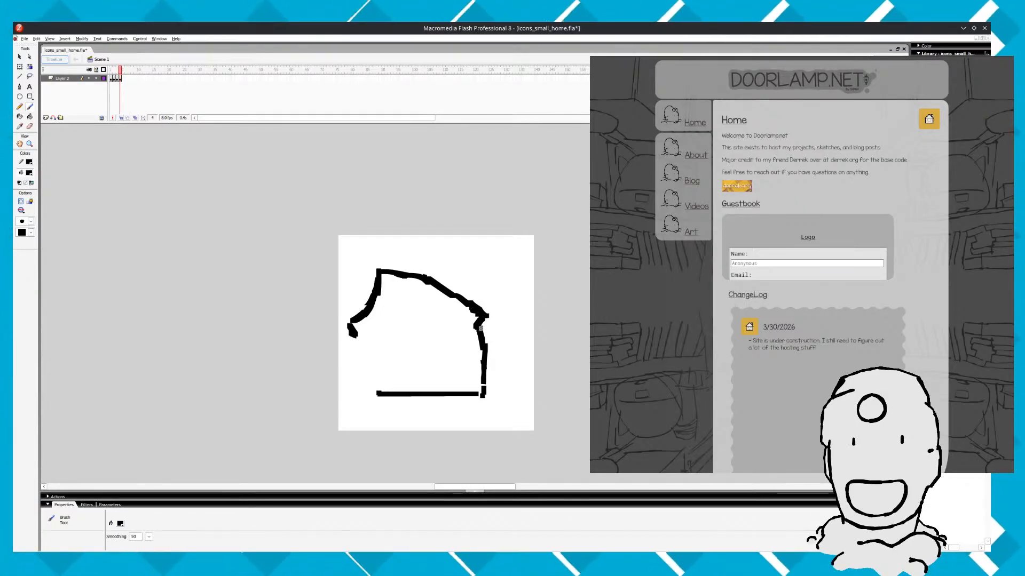
Paint the curved left wall from the eave to the base line on frame 4, checking it against the other frames
key("comma")
key("comma")
key("comma")
key("period")
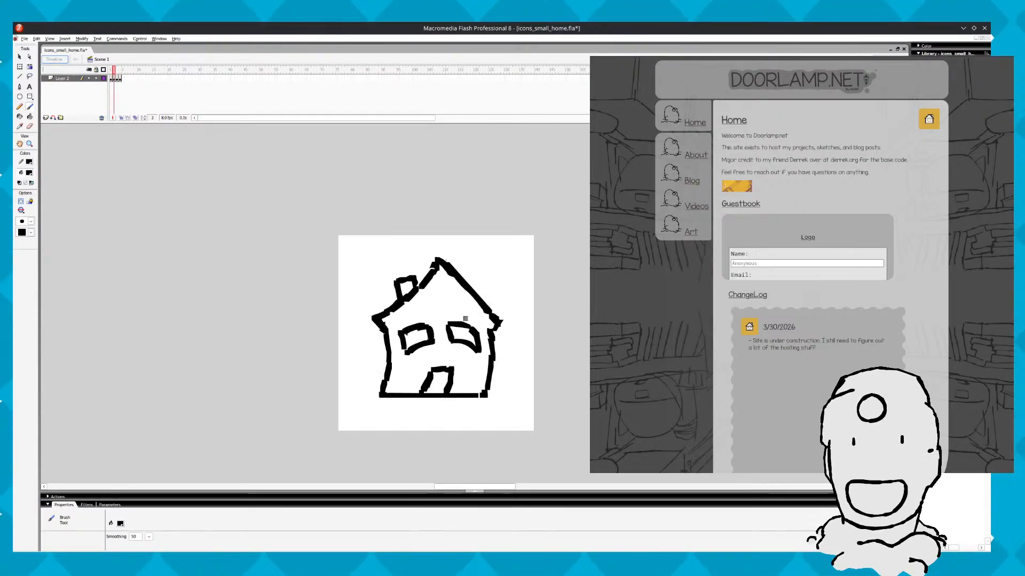
key("period")
key("period")
key("comma")
key("period")
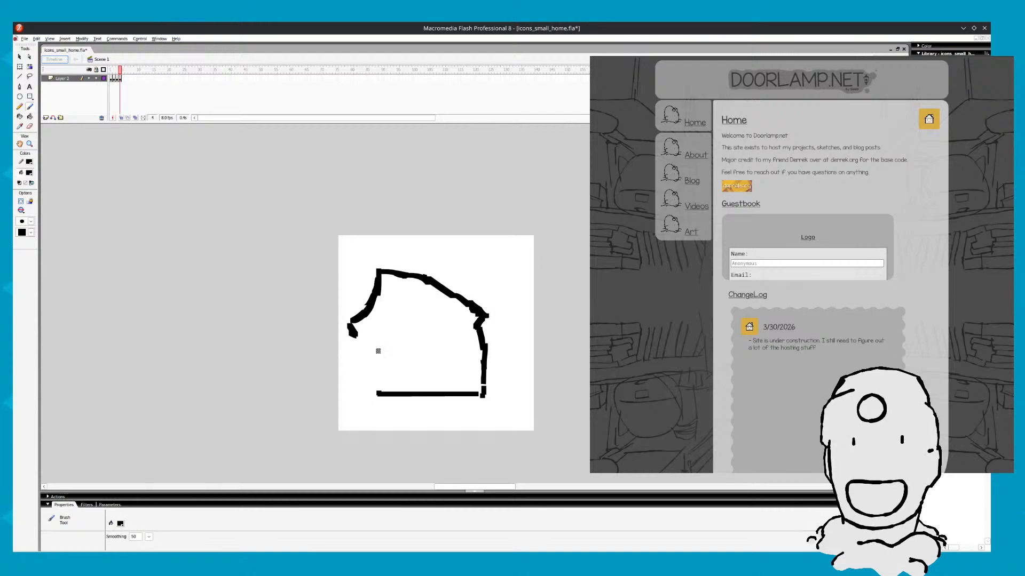
left_click_drag(358, 339, 372, 362)
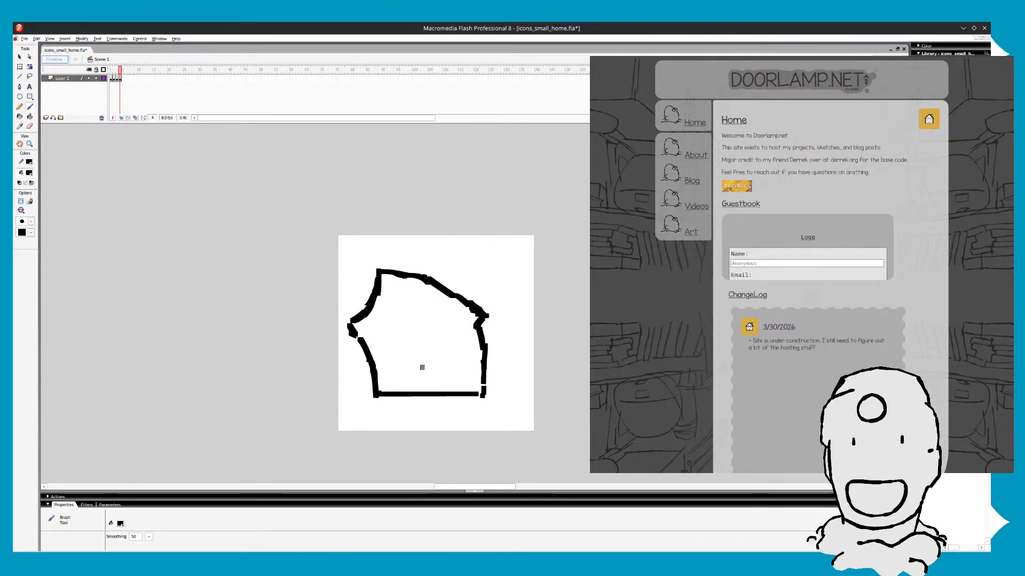
key("comma")
key("comma")
key("period")
key("period")
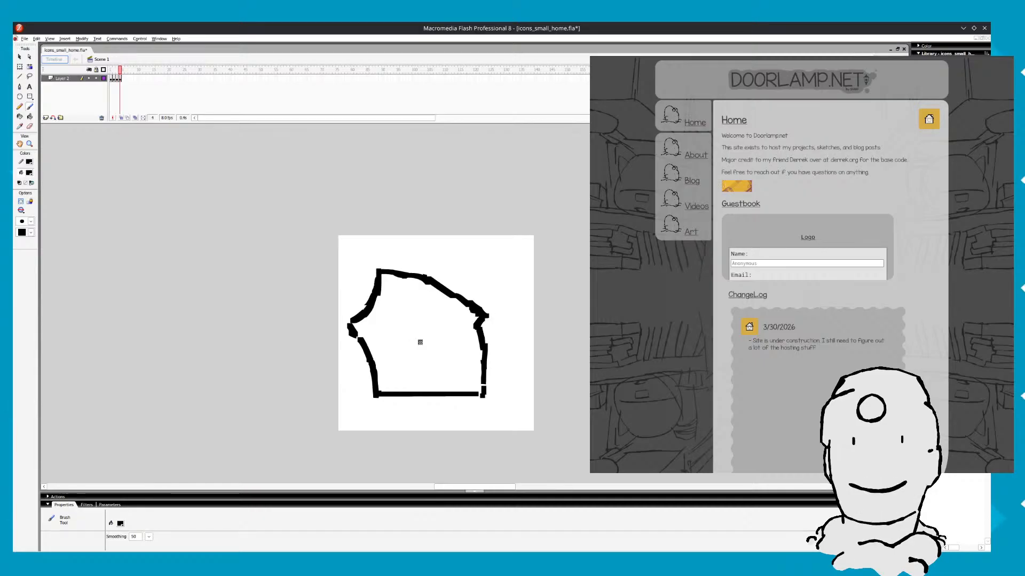
Copy the house keyframe from frame 1 to frame 6
left_click(111, 78)
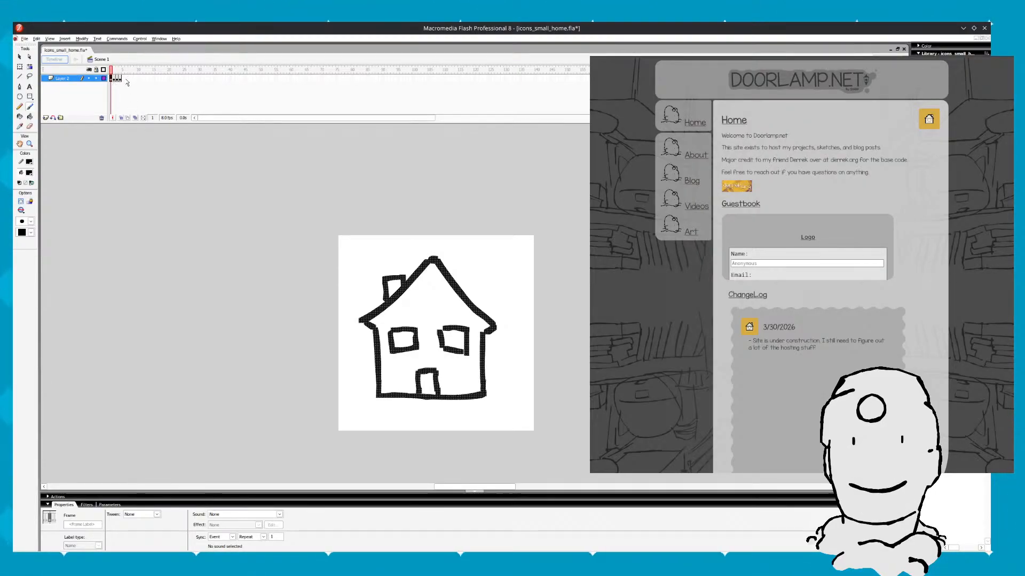
key("Return")
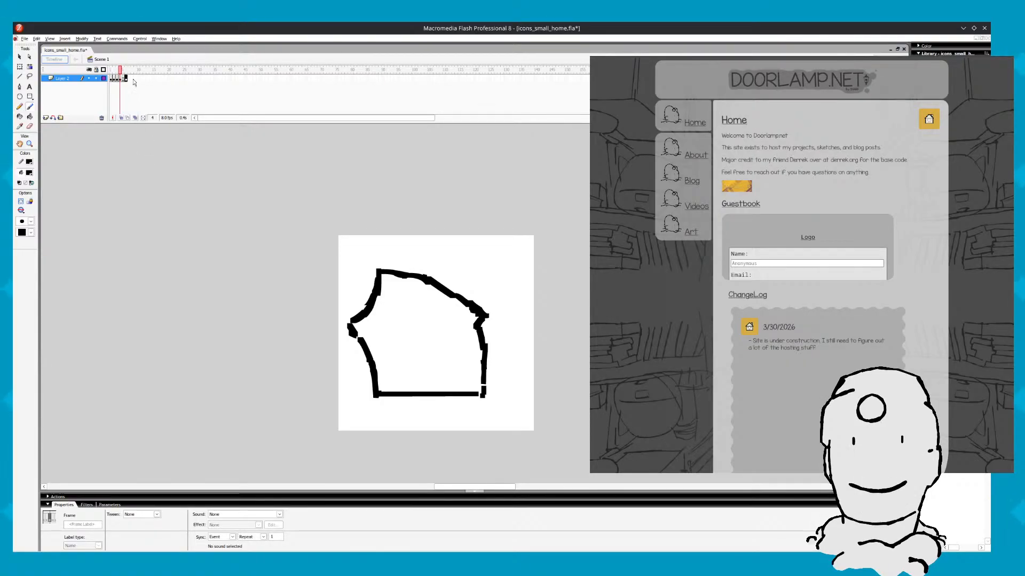
key("period")
key("period")
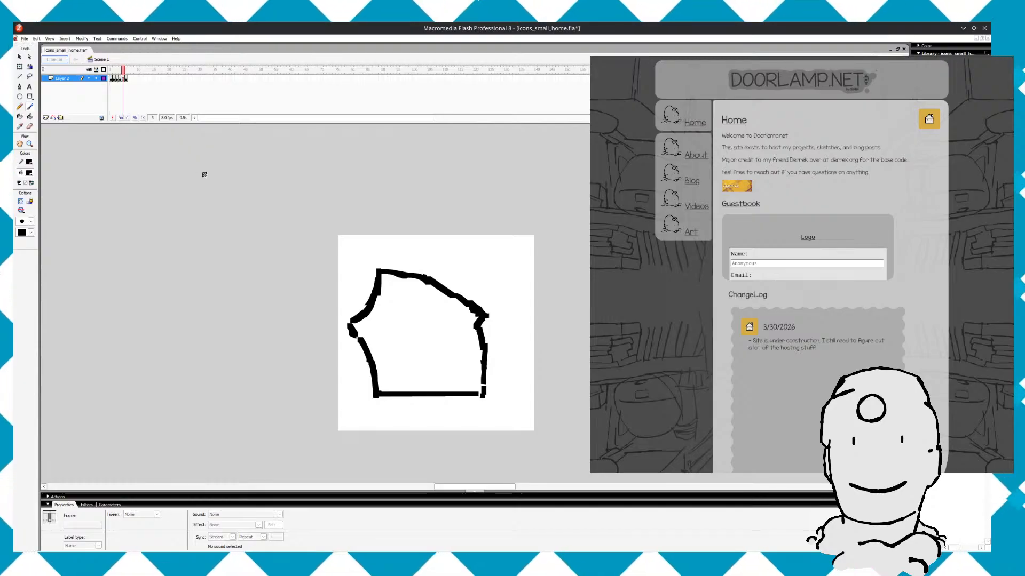
Flip between frames 5 and 6 to examine how the squashed outline settles back into the original house
key("comma")
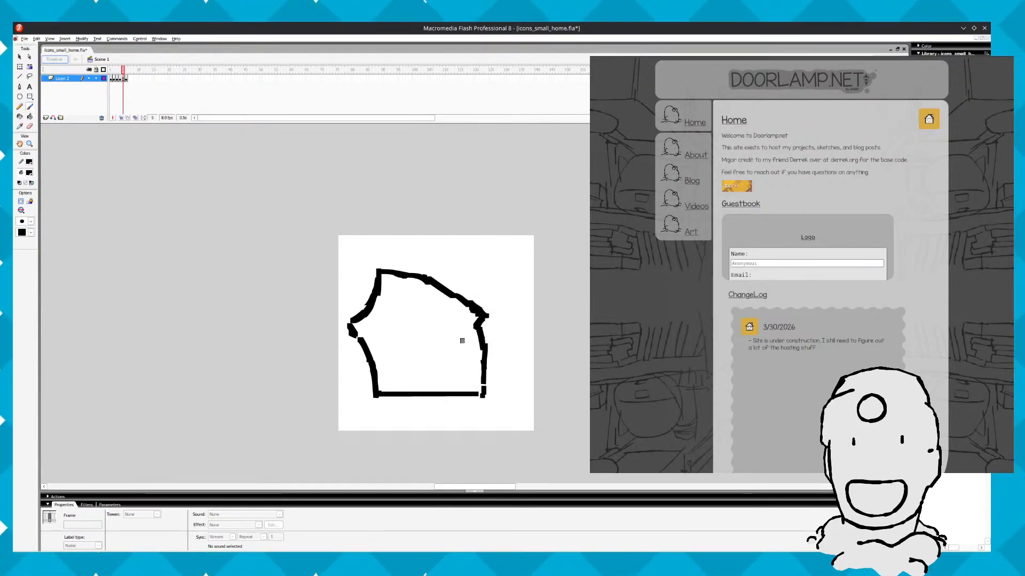
key("period")
key("comma")
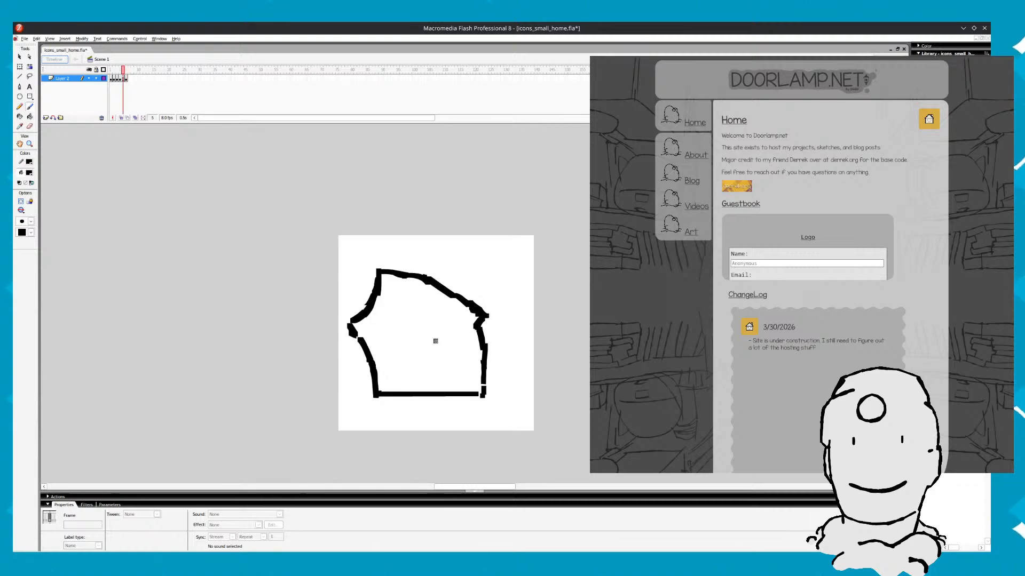
key("period")
key("comma")
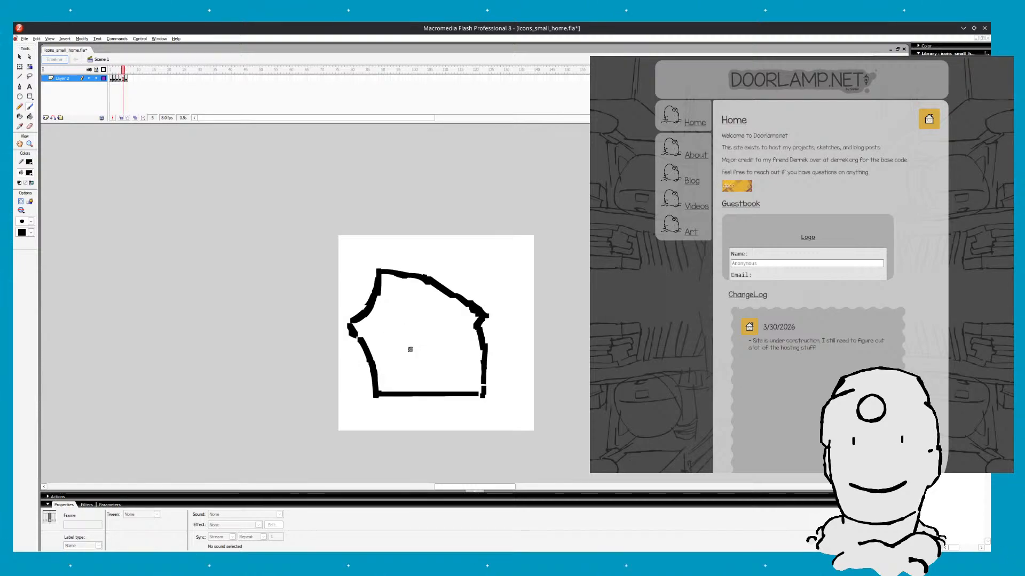
key("period")
key("comma")
key("period")
key("comma")
key("period")
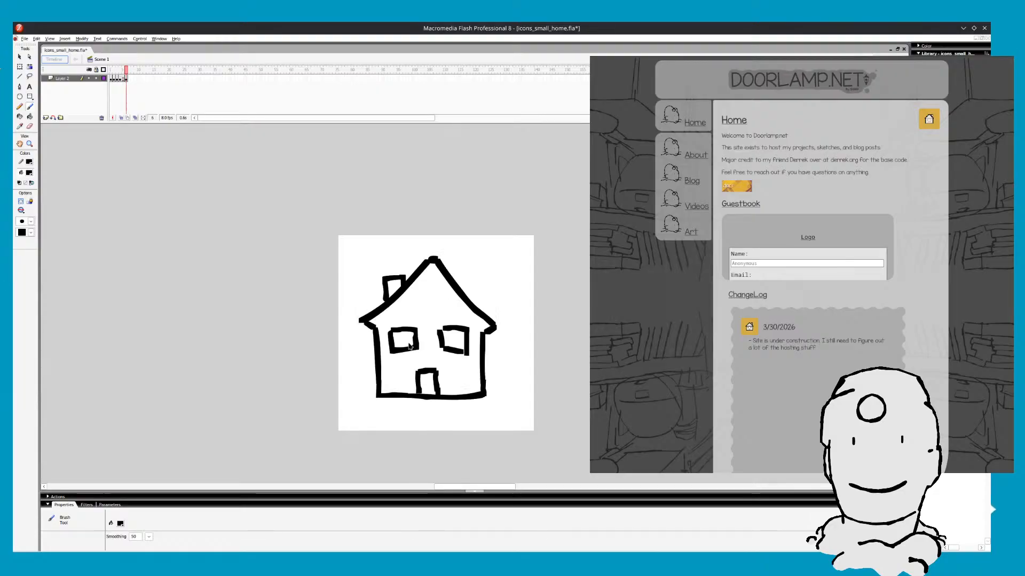
Paint the lower edge of the left window on frame 5, checking its position against frame 6
key("comma")
key("period")
key("comma")
key("period")
key("comma")
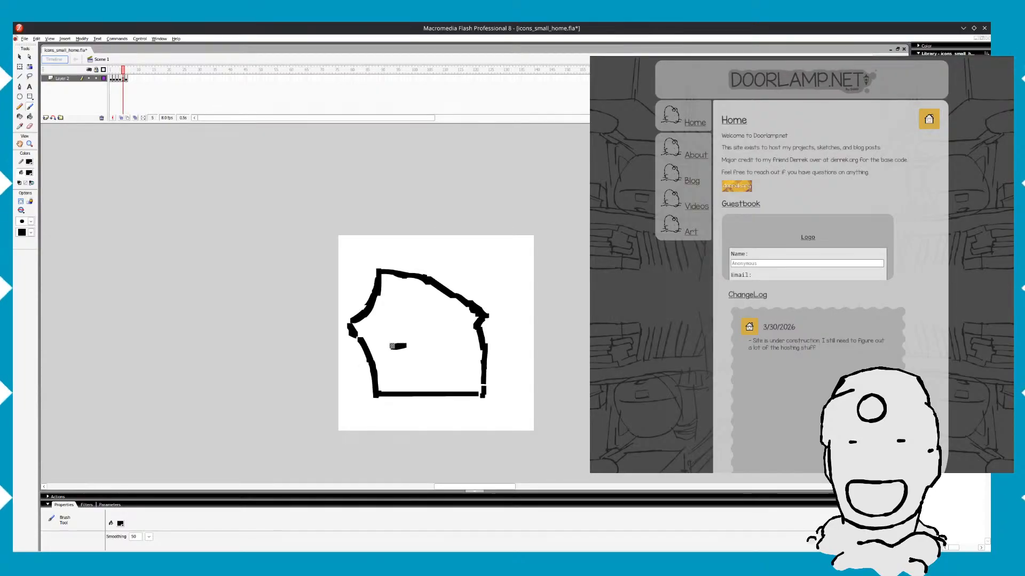
left_click_drag(391, 345, 410, 340)
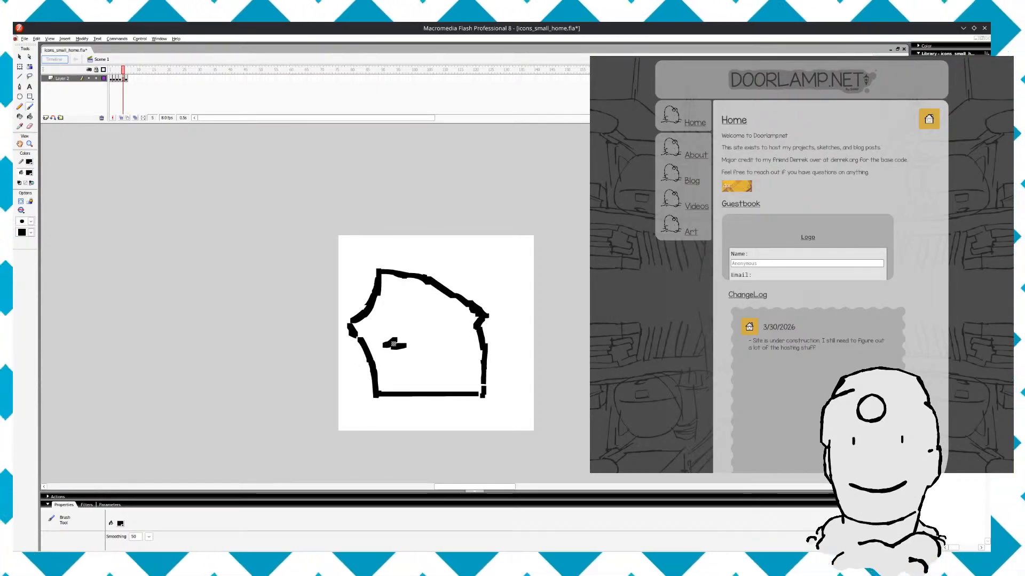
key("period")
key("comma")
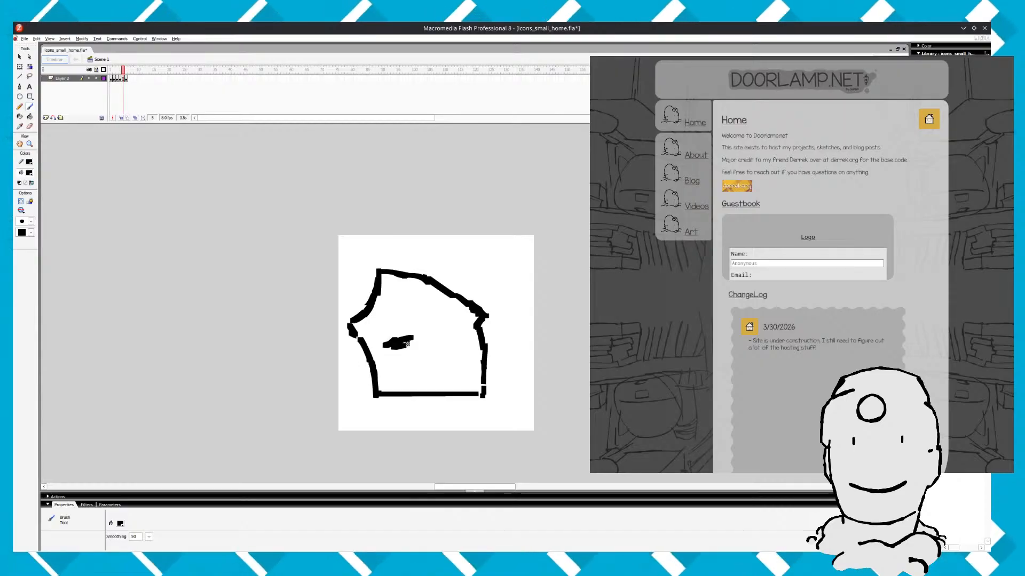
Paint the left, upper and right edges of the left window on frame 5, comparing with frame 6
key("period")
key("comma")
key("period")
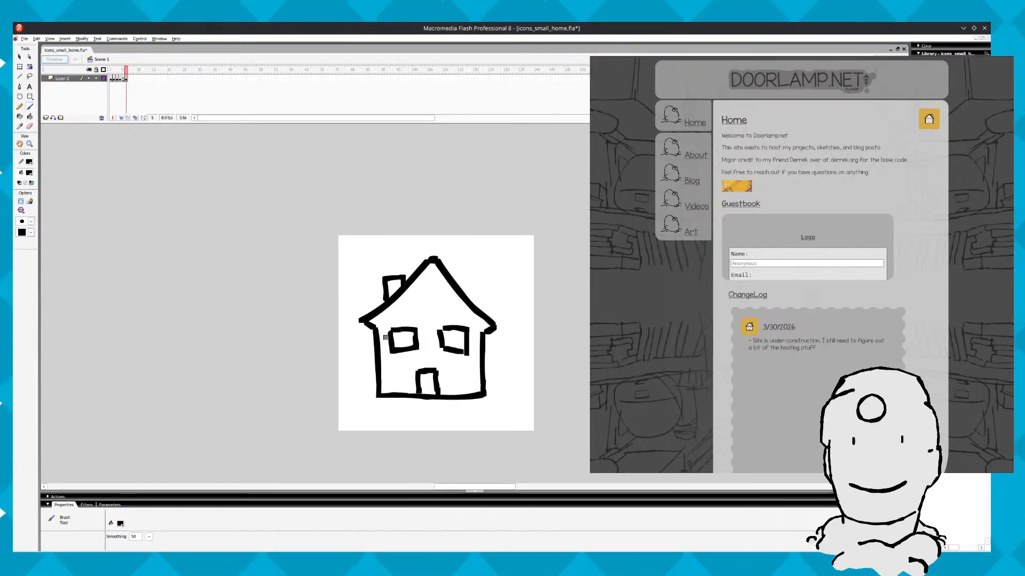
key("comma")
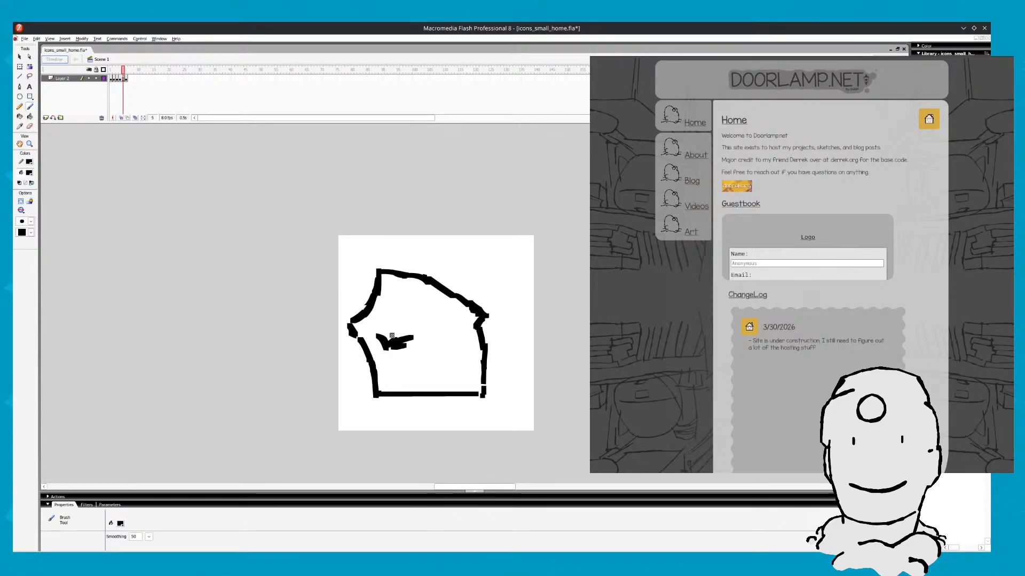
key("period")
key("comma")
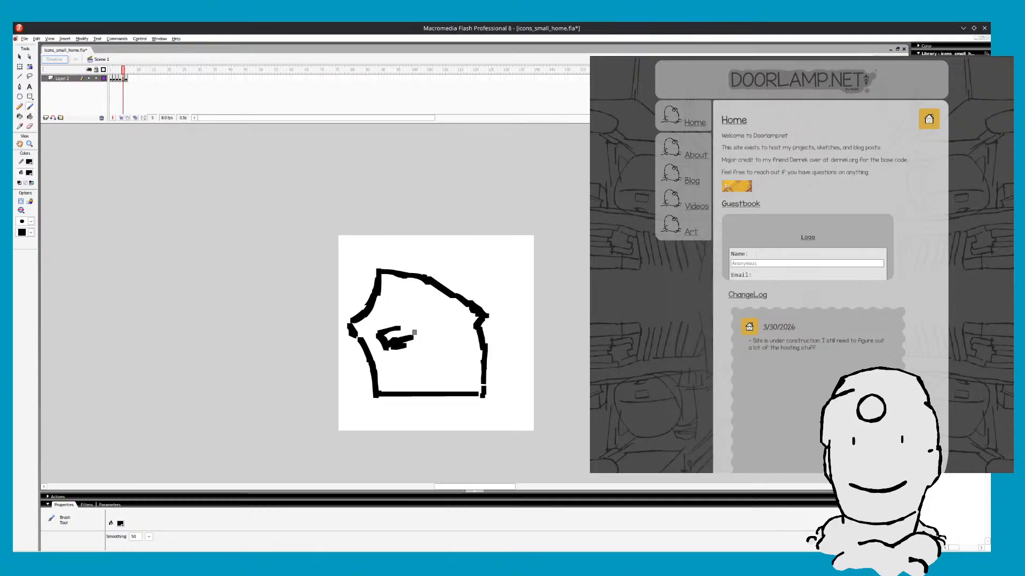
key("period")
key("comma")
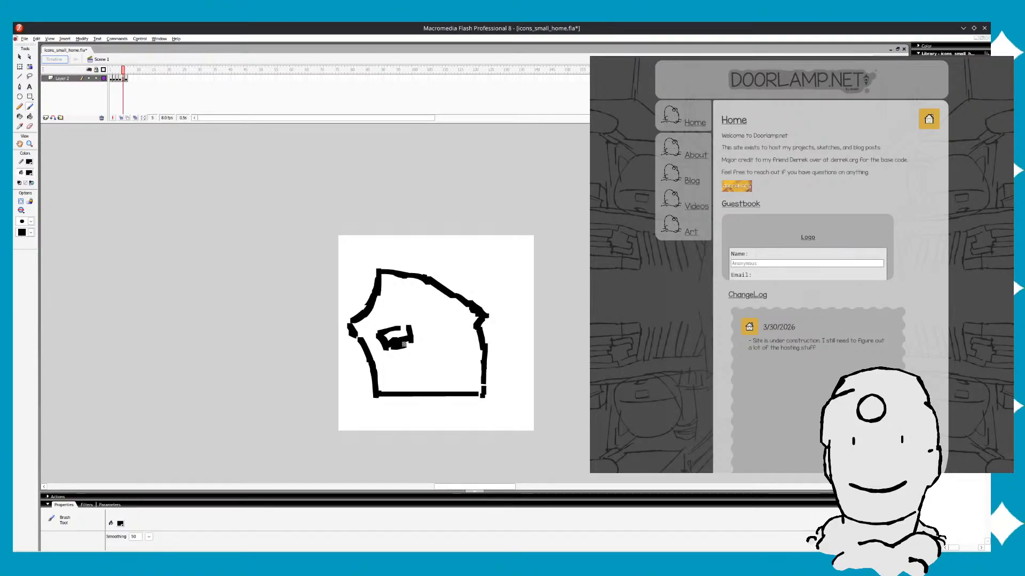
Erase the left window's thick lower edge on frame 5 and repaint it as a single thinner stroke
key("period")
key("comma")
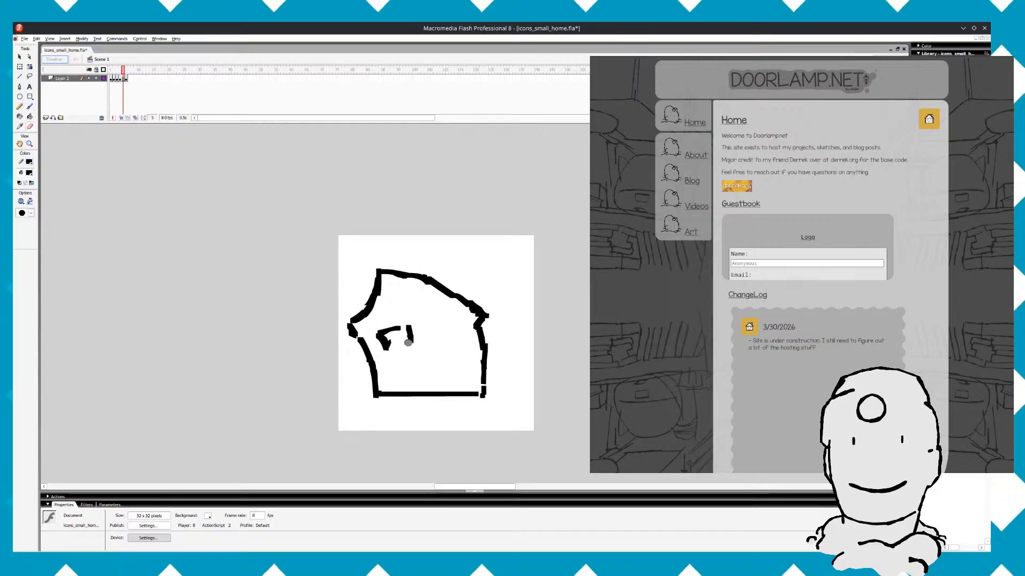
key("b")
key("period")
key("comma")
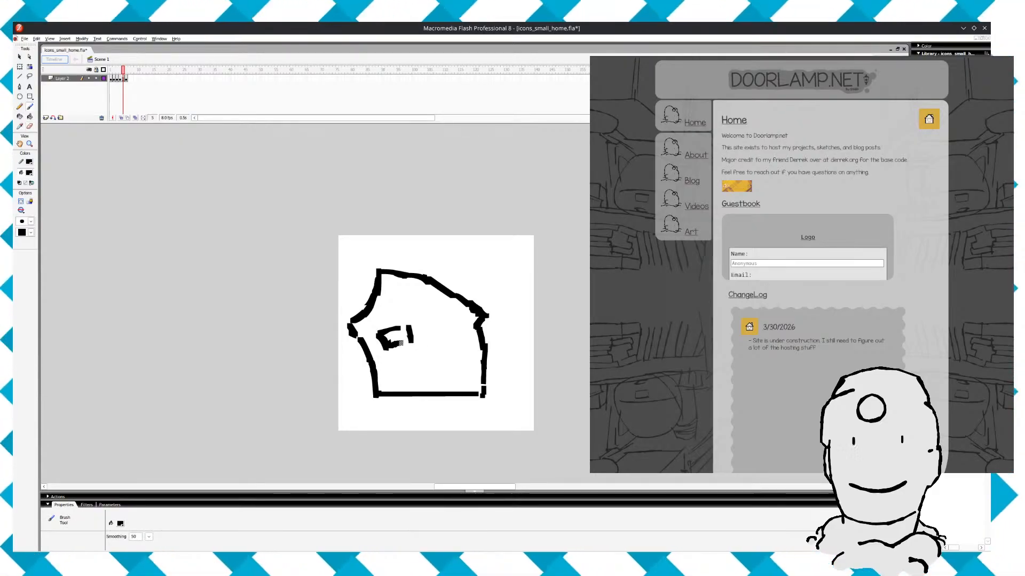
left_click_drag(386, 346, 412, 341)
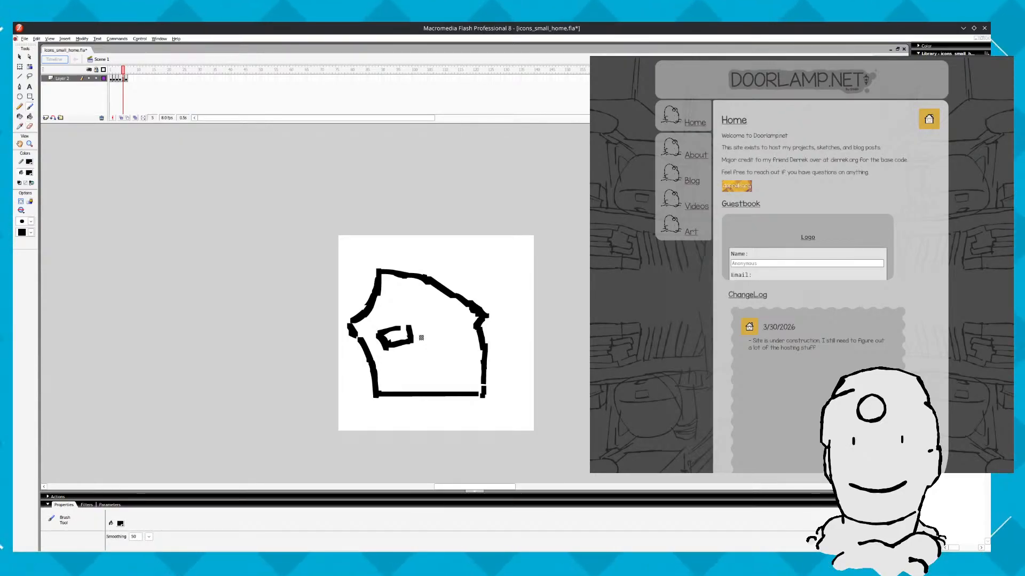
Extend the left window's left edge upward on frame 5 and replace its upper edge with a higher stroke, checking against frame 6
key("period")
key("comma")
key("period")
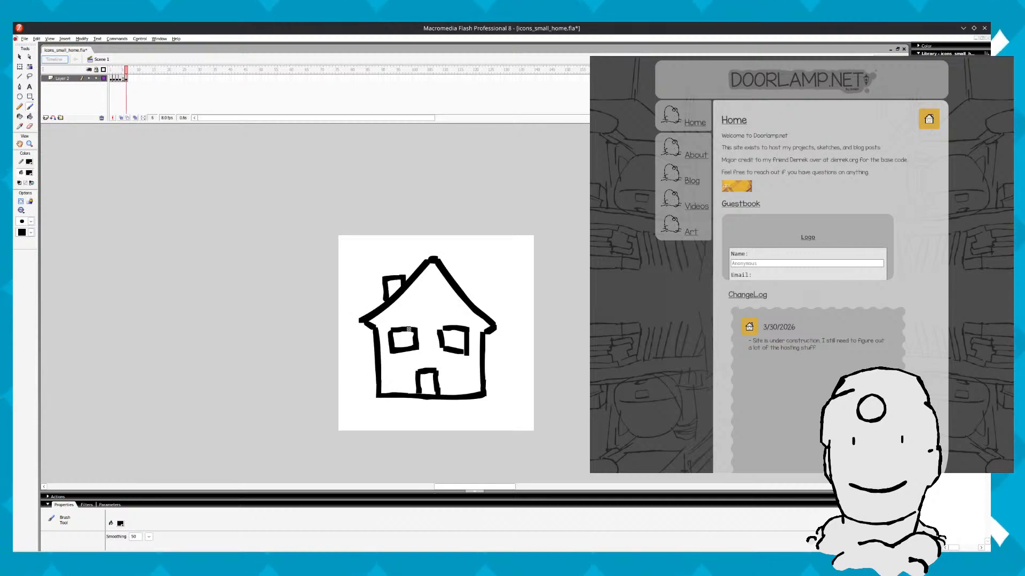
key("comma")
key("period")
key("comma")
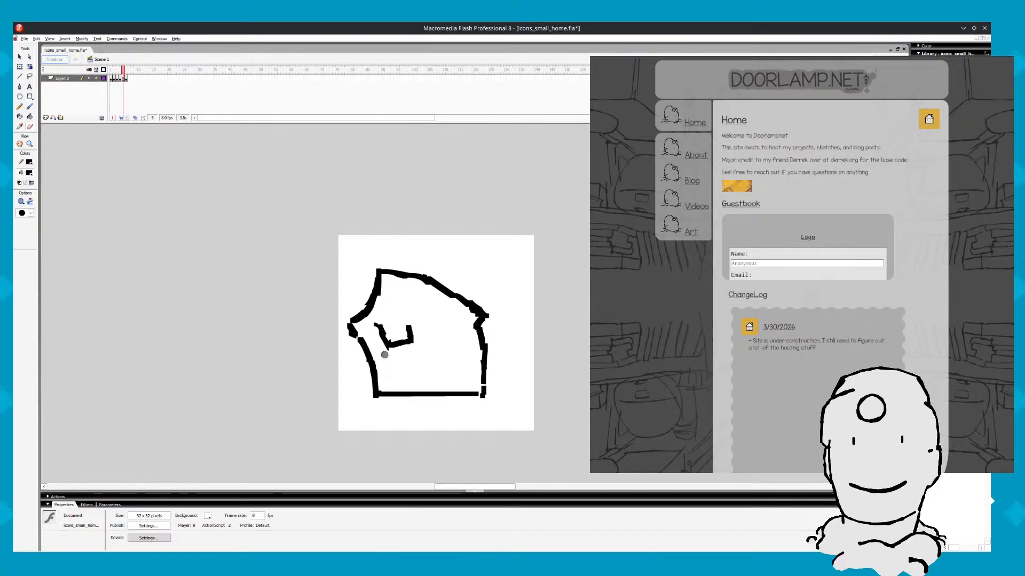
key("b")
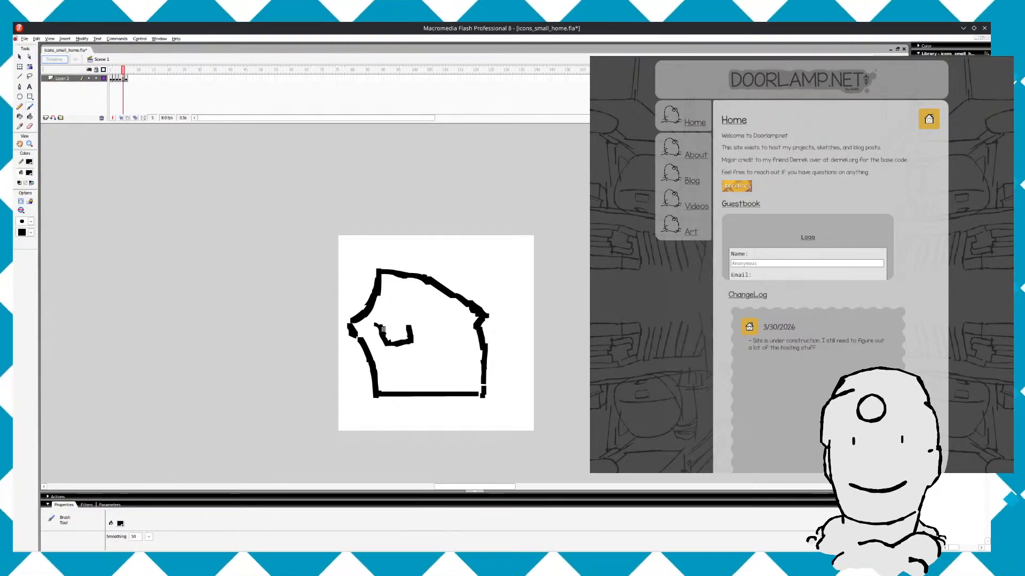
left_click_drag(376, 324, 406, 326)
key("comma")
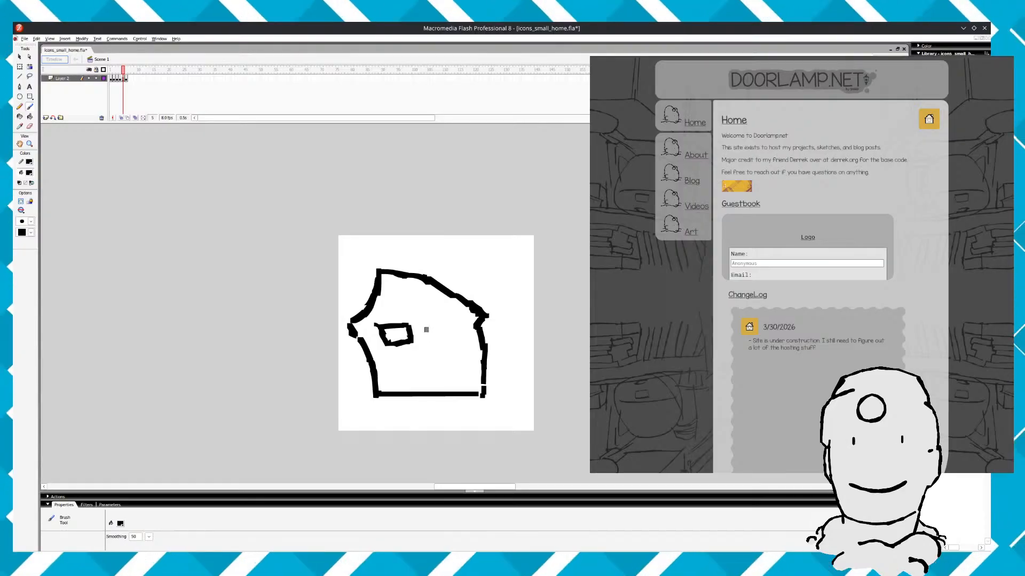
key("period")
key("comma")
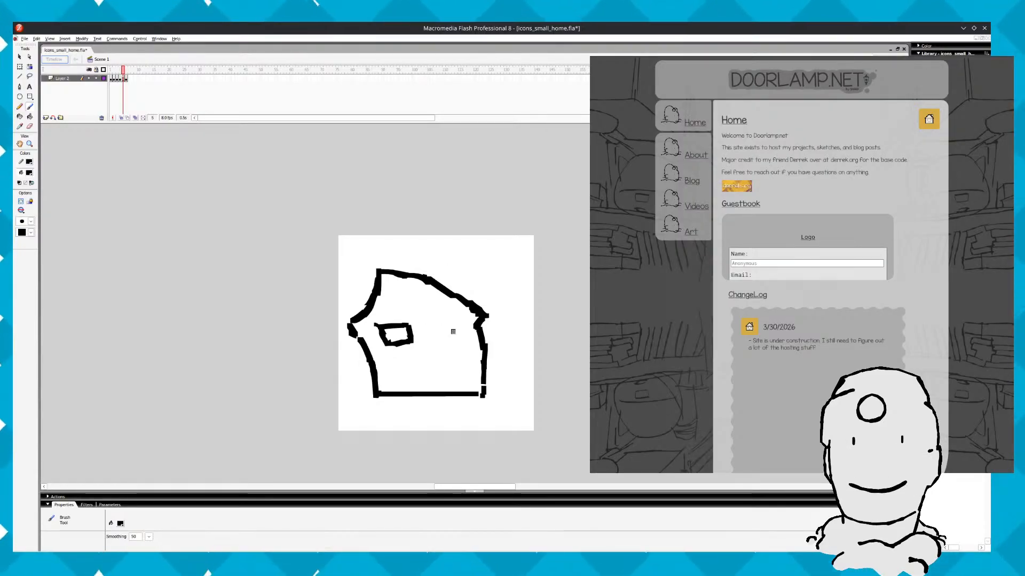
Paint the lower and right edges of the right window on frame 5, using frame 6 as reference
key("period")
key("period")
key("comma")
key("period")
key("comma")
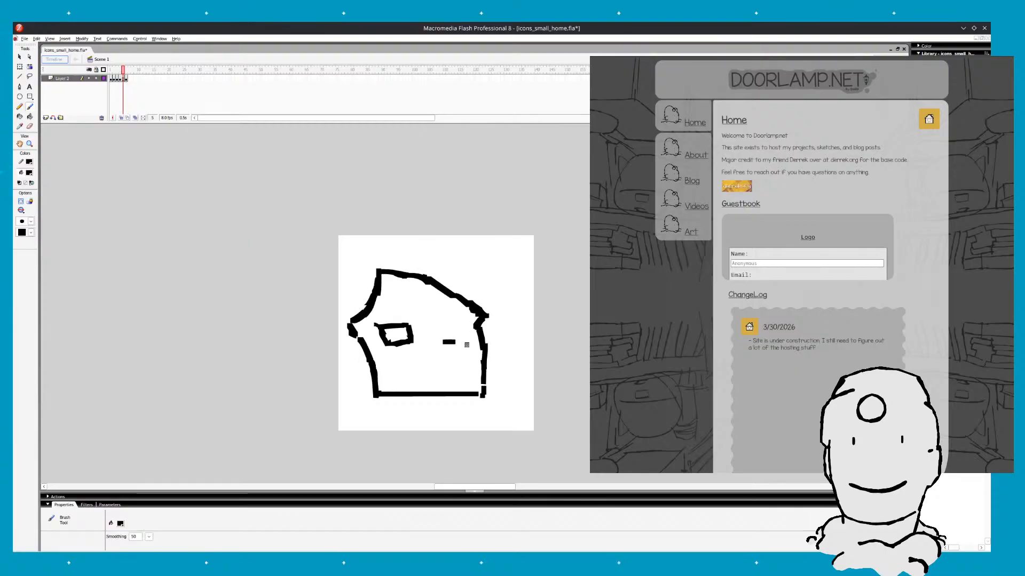
left_click_drag(462, 324, 469, 340)
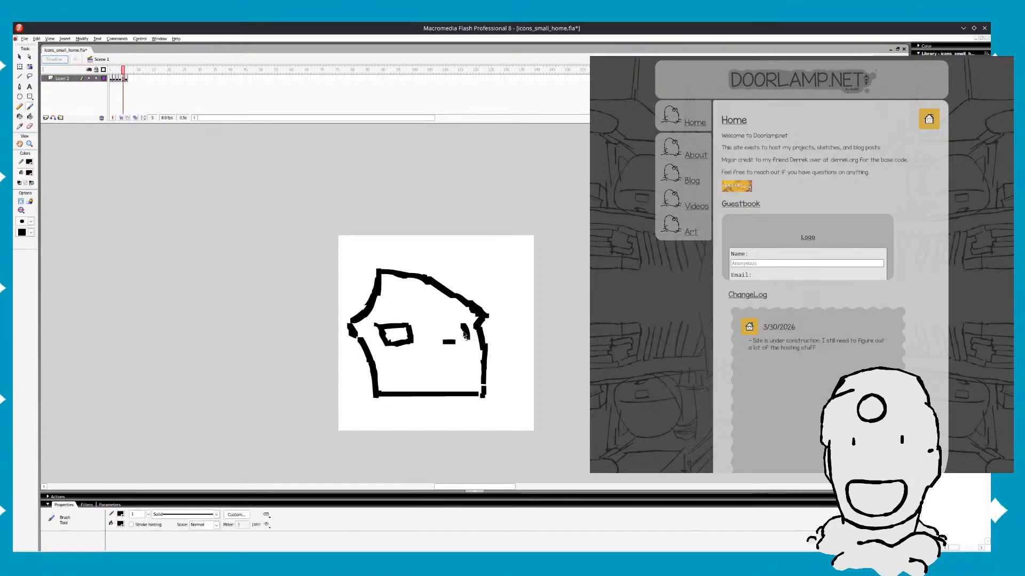
key("ctrl")
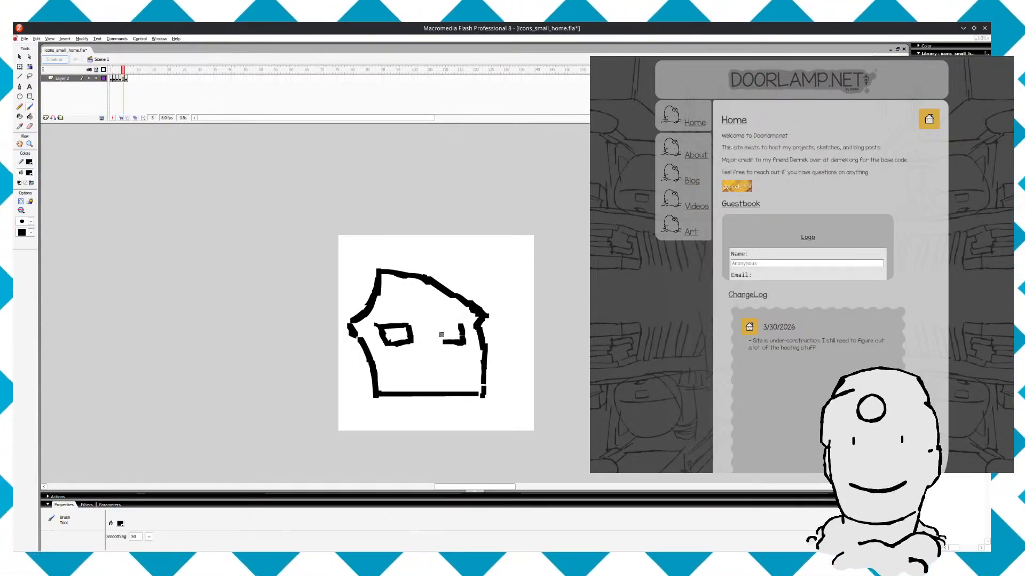
Paint the left edge of the right window on frame 5, checking it against the neighbouring frames
key("comma")
key("comma")
key("period")
key("period")
key("period")
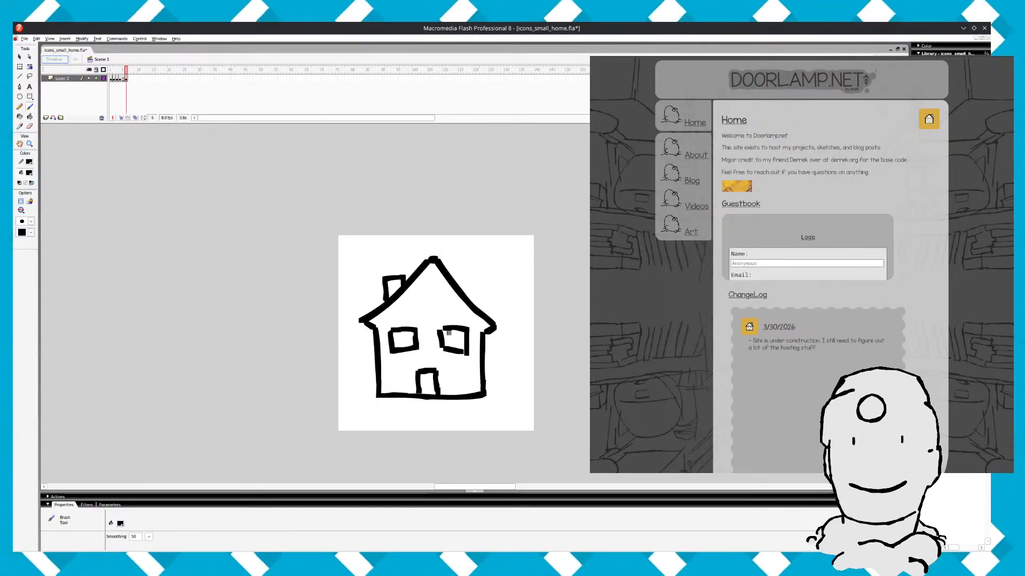
key("comma")
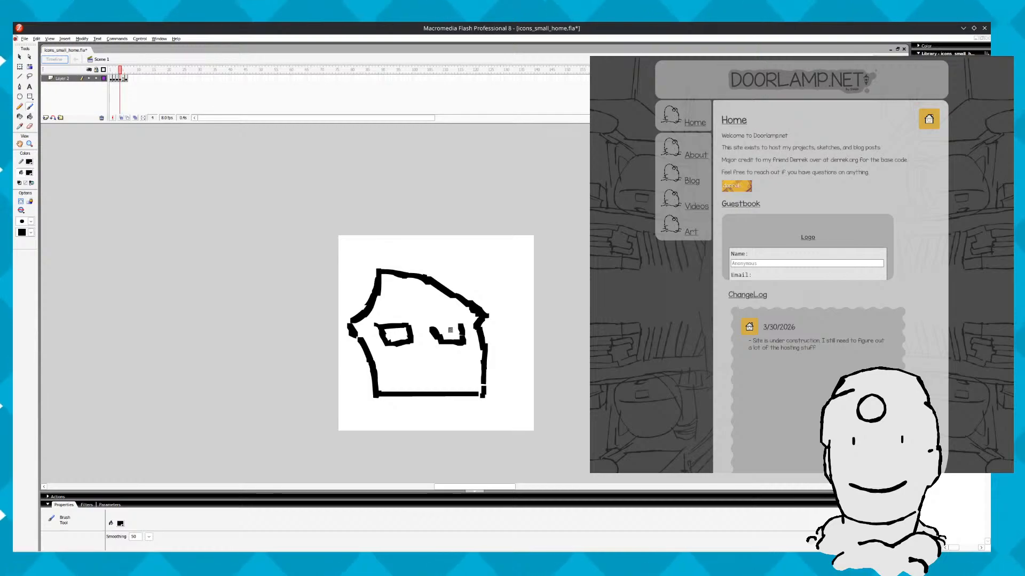
key("comma")
key("comma")
key("period")
key("period")
key("comma")
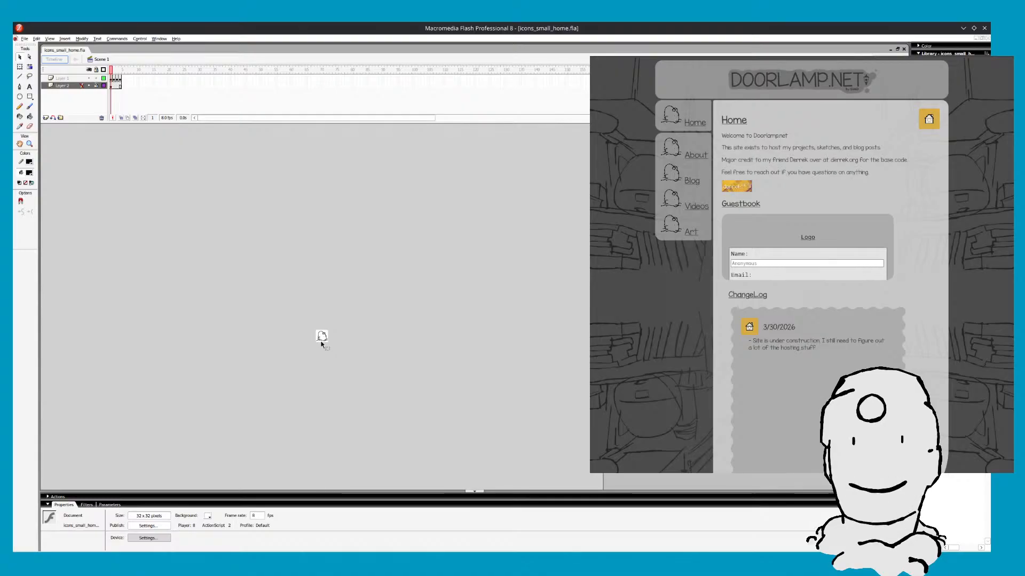
Unlock the lower layer and delete the upper layer holding the creature drawing from icons_small_home.fla
key("z")
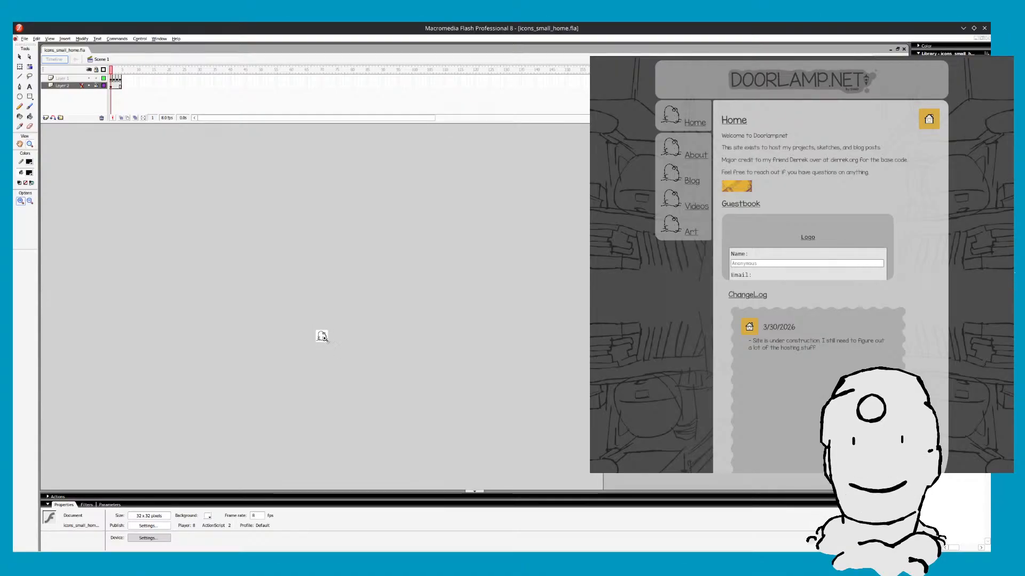
left_click(323, 339)
left_click(464, 294)
left_click(469, 297)
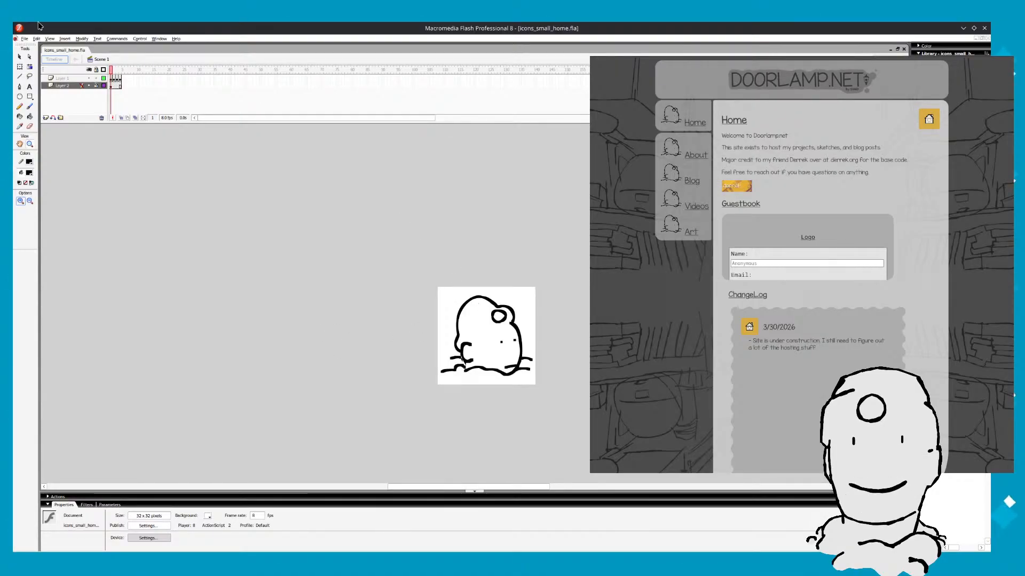
left_click(96, 86)
left_click(75, 79)
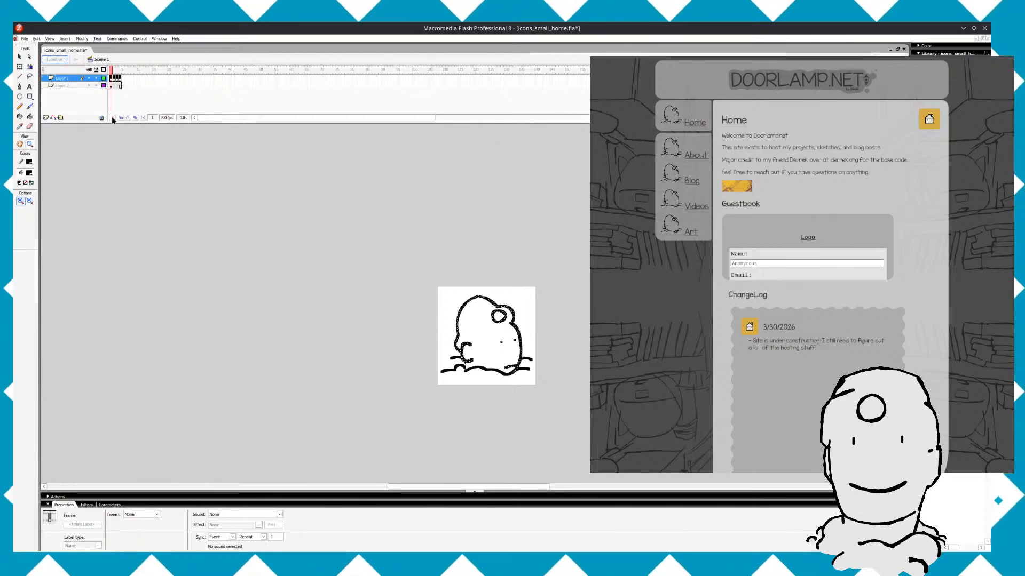
left_click(101, 118)
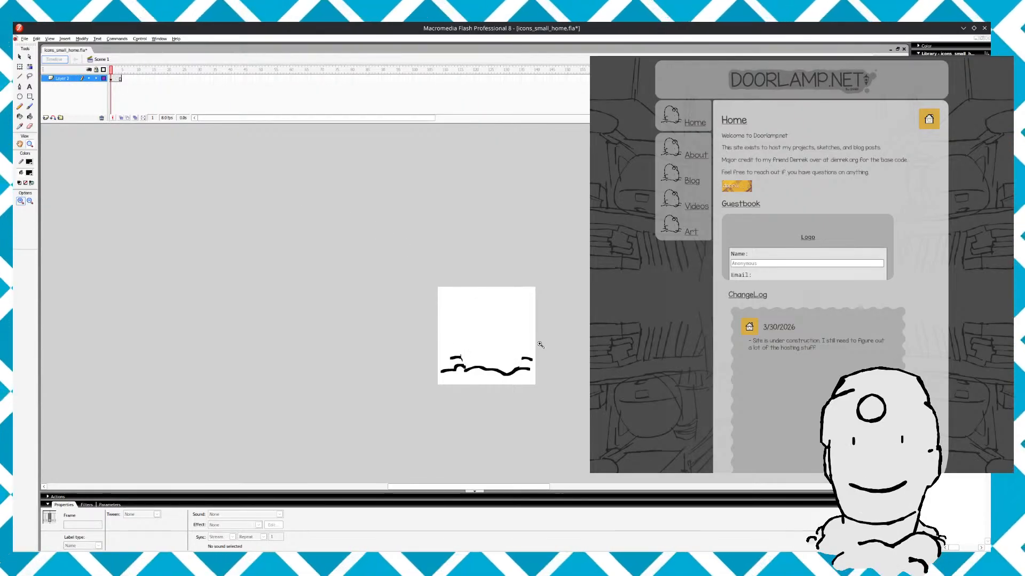
Delete the remaining ground lines so the stage is empty
left_click(521, 353)
left_click_drag(350, 226, 353, 280)
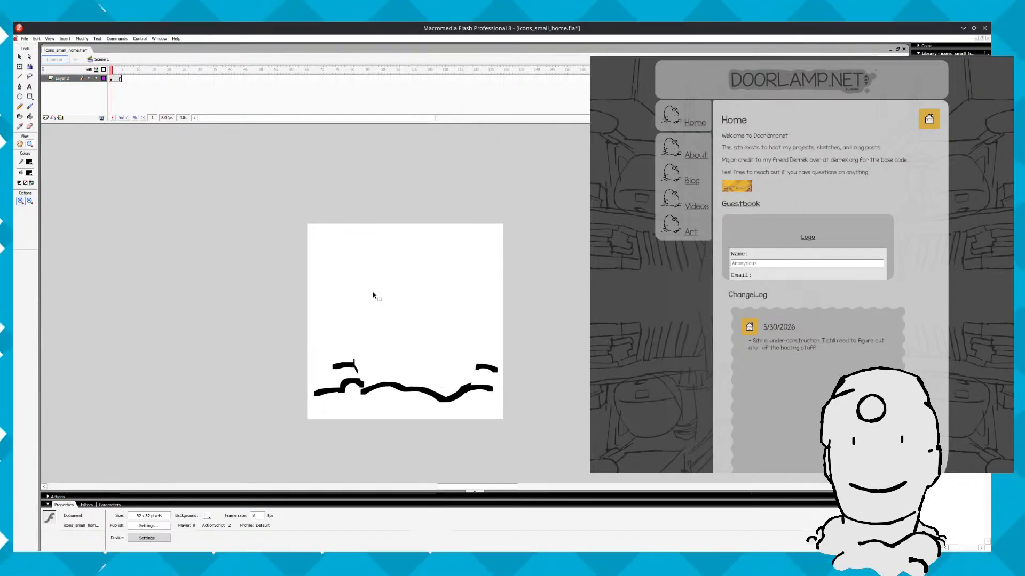
key("ctrl+a")
key("Delete")
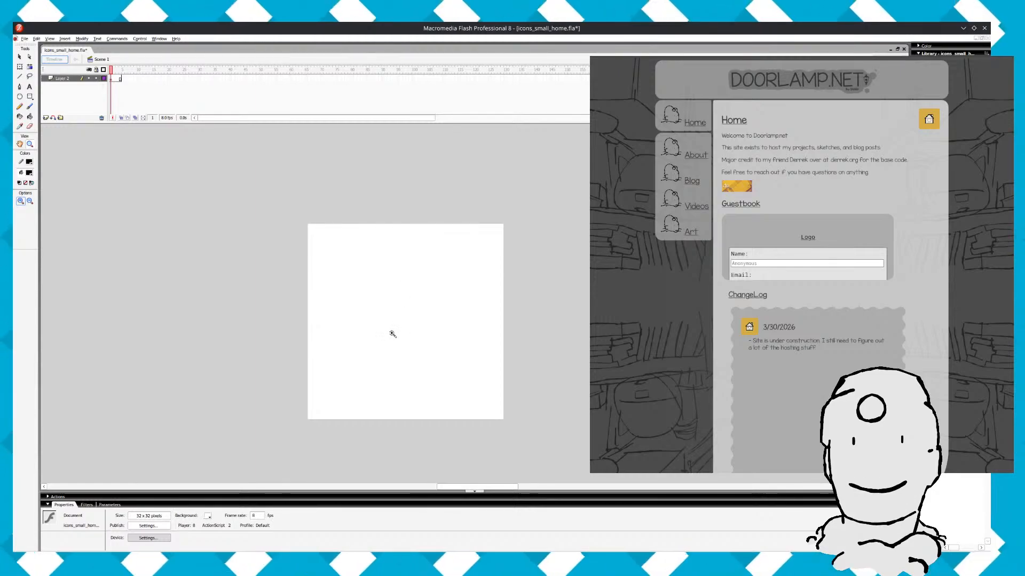
Set the Brush tool to a small square tip
key("b")
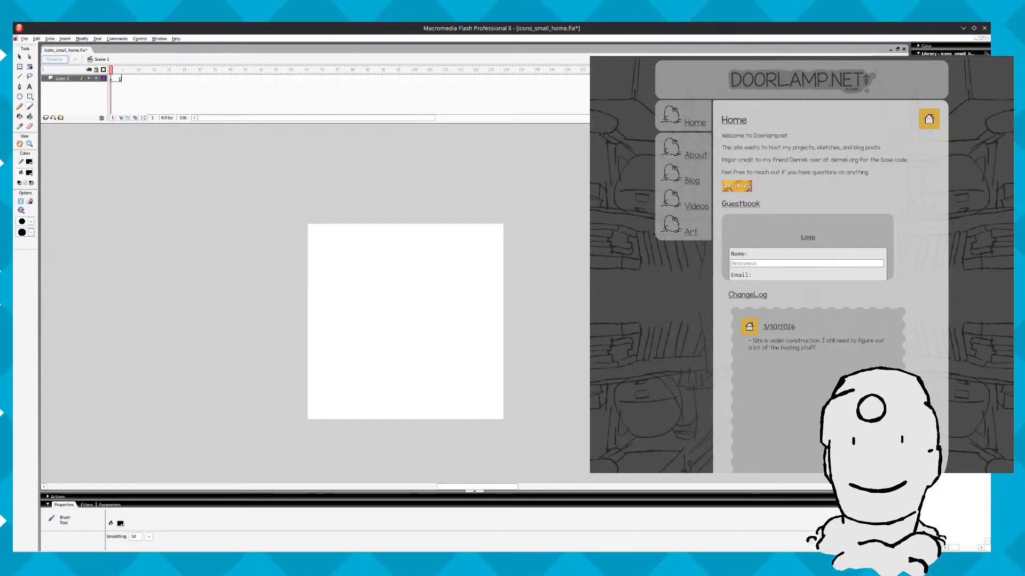
left_click(31, 233)
left_click(23, 265)
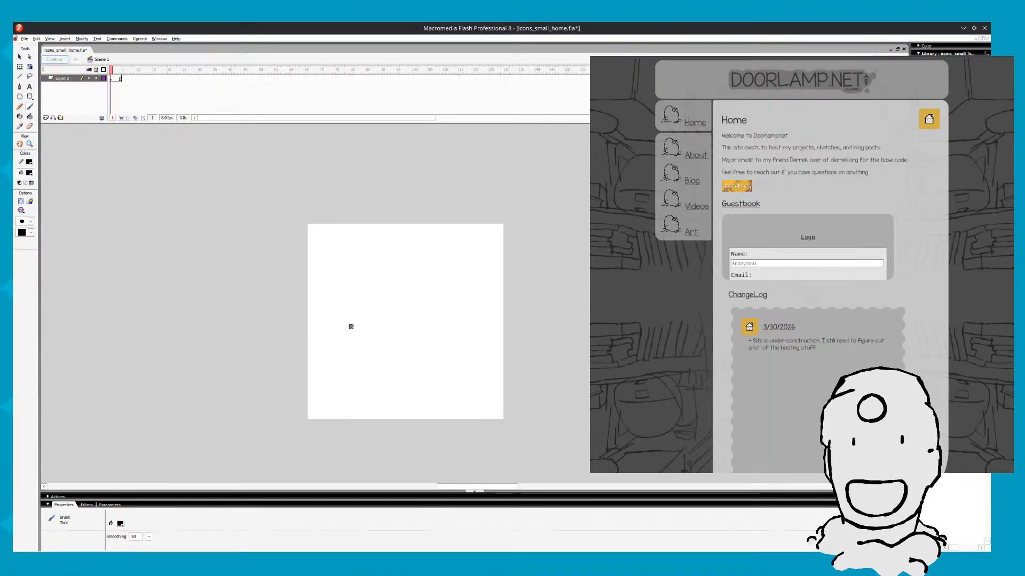
left_click_drag(351, 315, 352, 366)
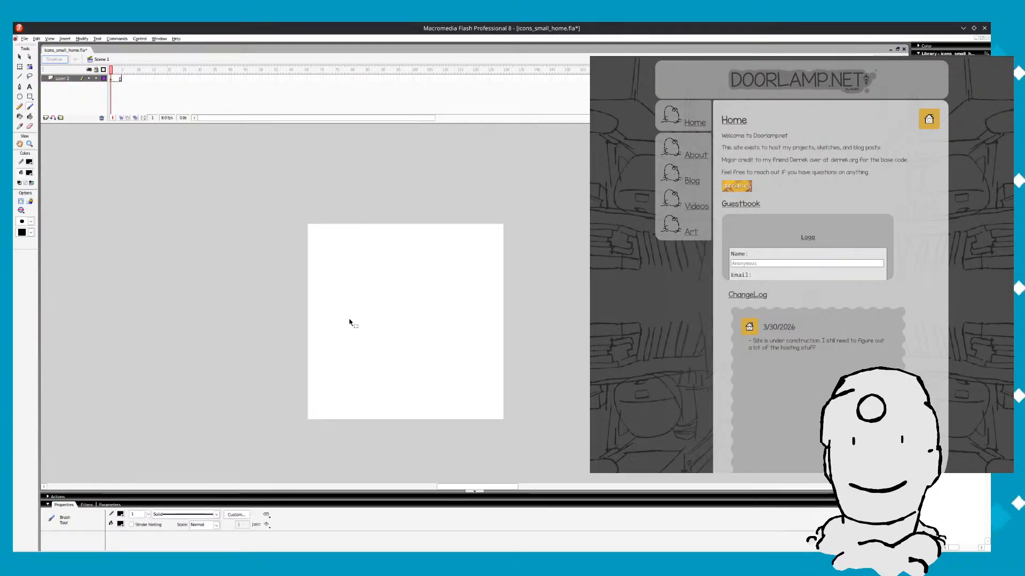
left_click_drag(345, 384, 410, 388)
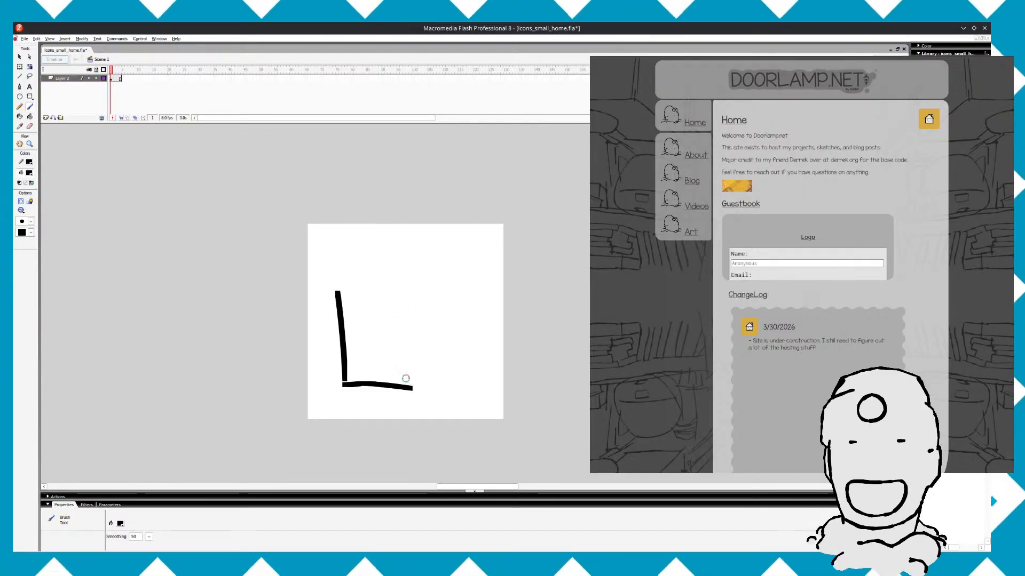
key("ctrl+z")
key("ctrl+z")
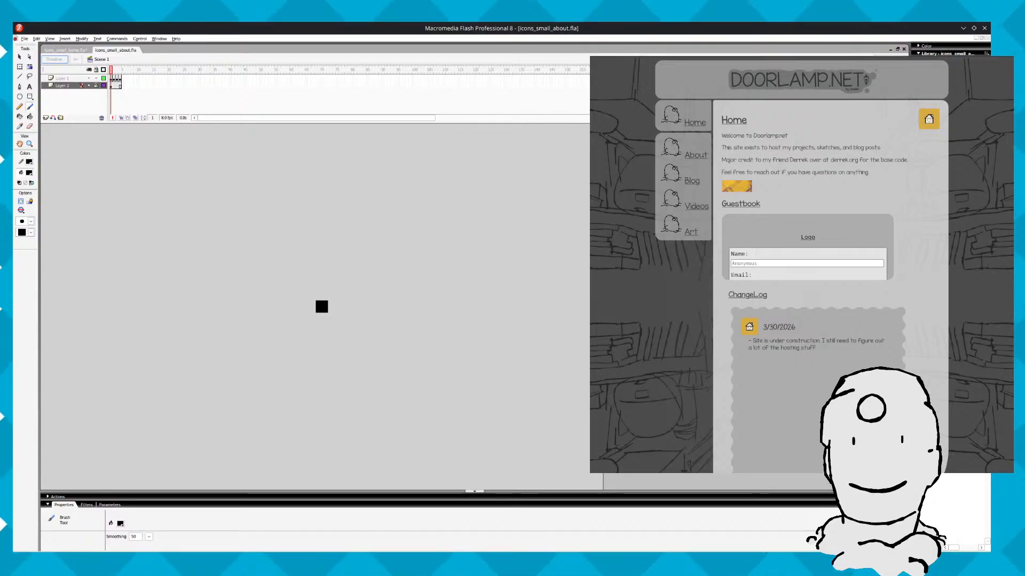
Set the document background of icons_small_about.fla to white
left_click(91, 507)
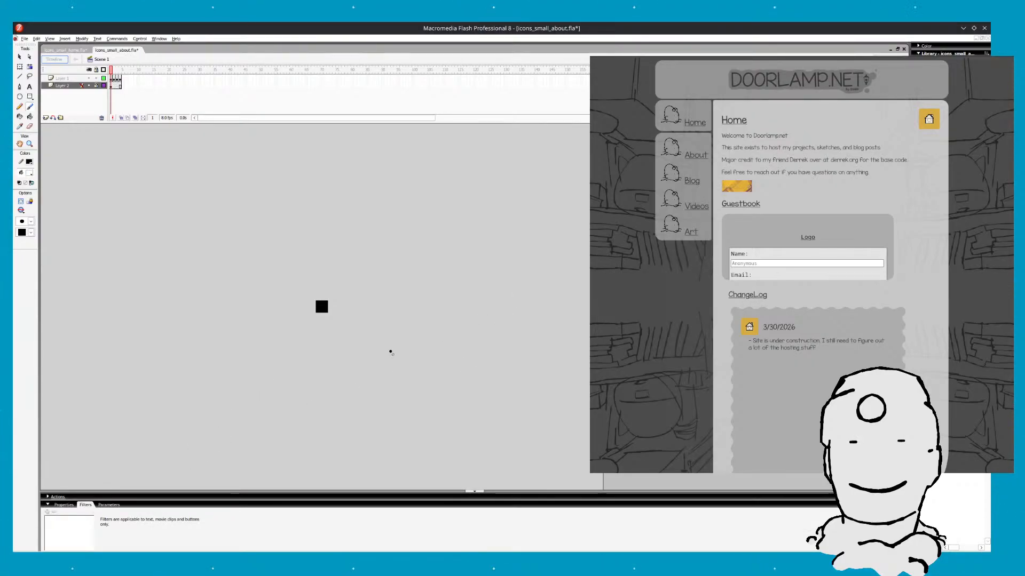
key("v")
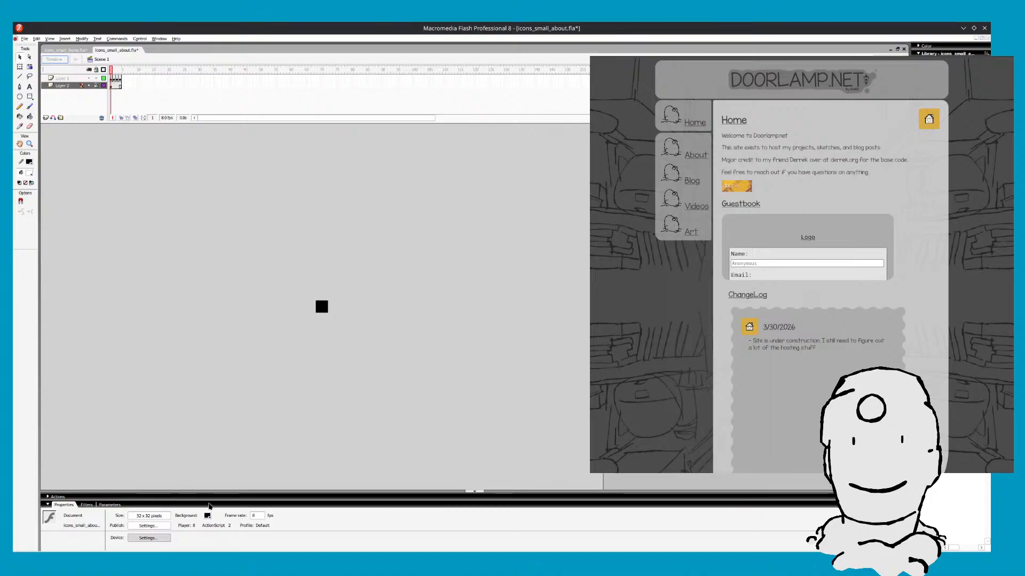
left_click(213, 472)
scroll(354, 291, "up", 3)
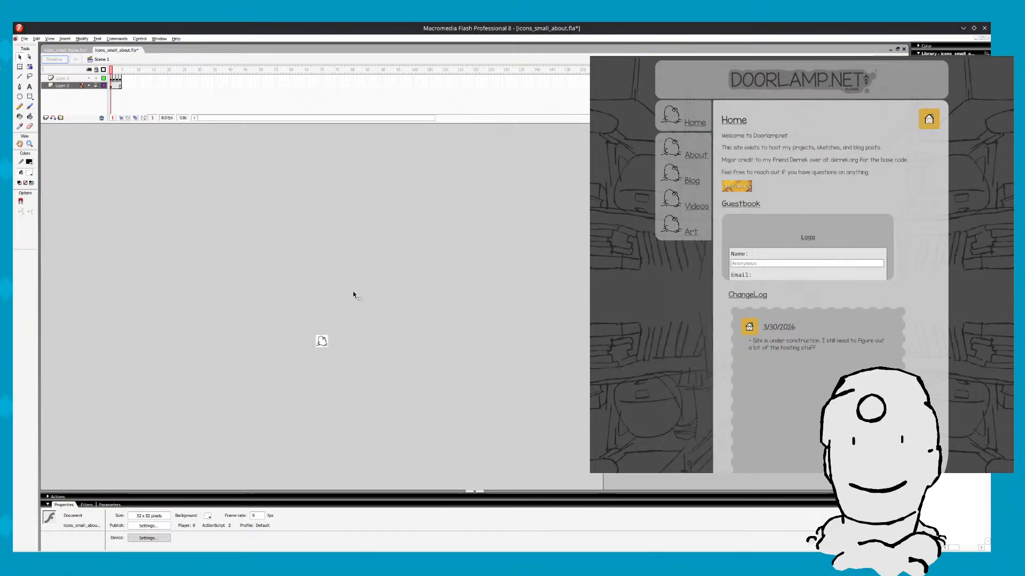
scroll(329, 356, "down", 3)
scroll(337, 320, "up", 2)
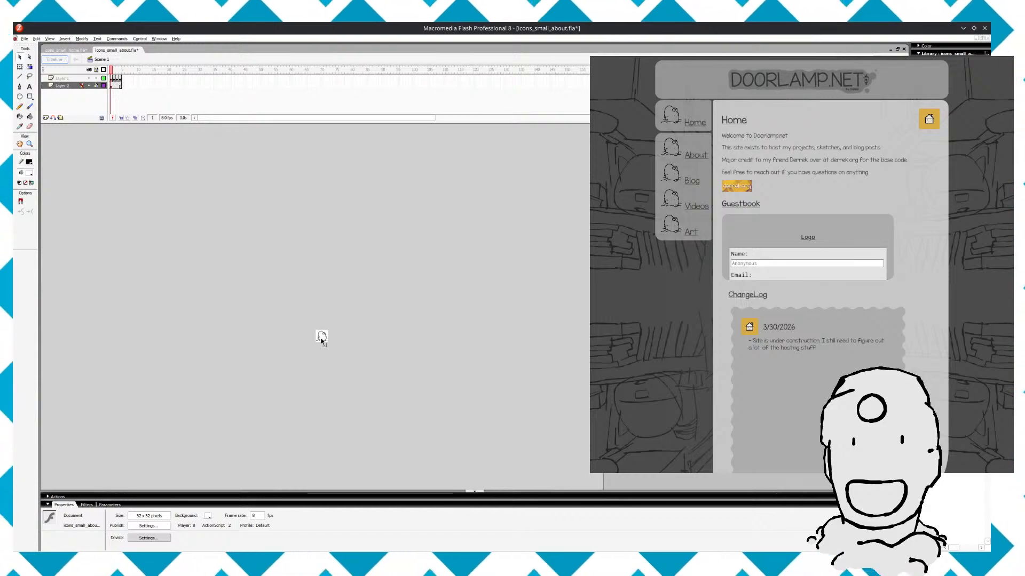
Inspect the head icon up close, switch to icons_small_home.fla and set the Brush fill colour to black
key("z")
left_click(321, 336)
left_click(480, 298)
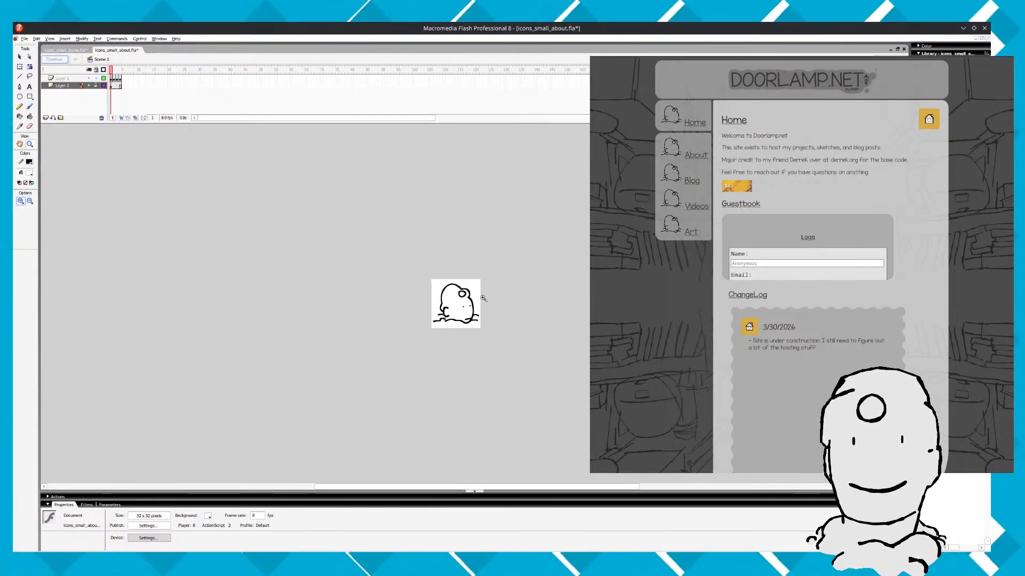
left_click(465, 316)
left_click(454, 329)
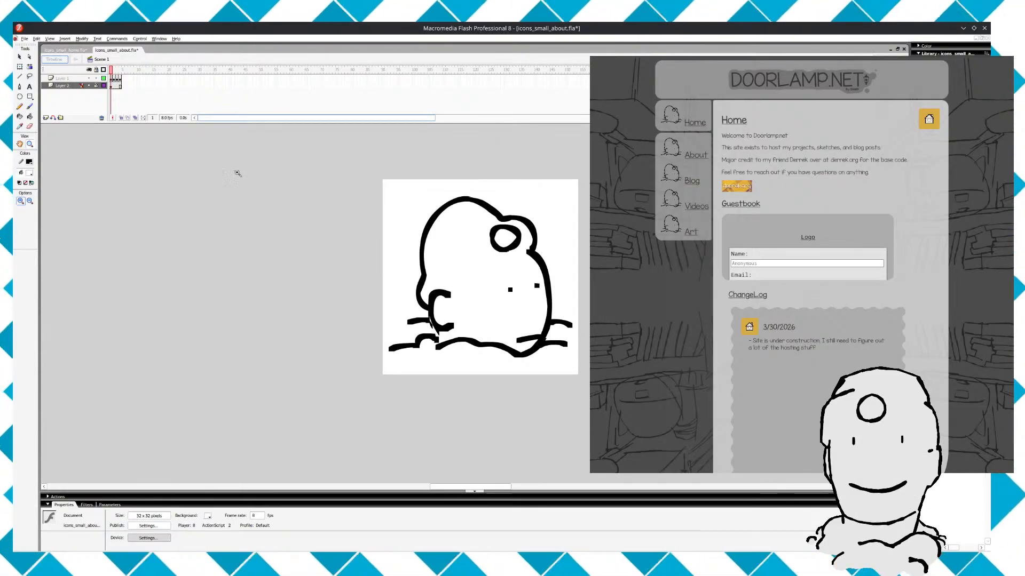
left_click(79, 51)
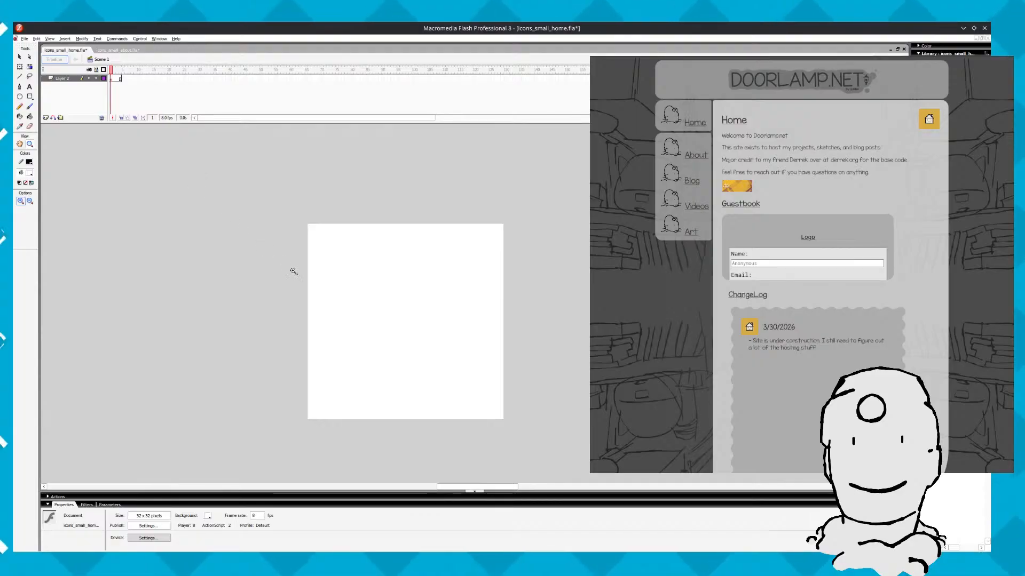
key("b")
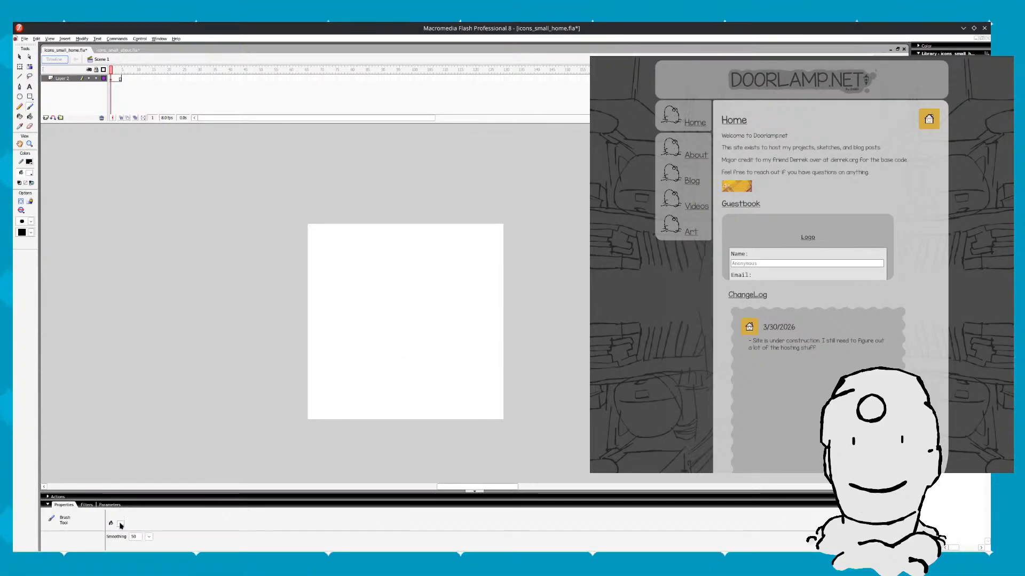
left_click(124, 452)
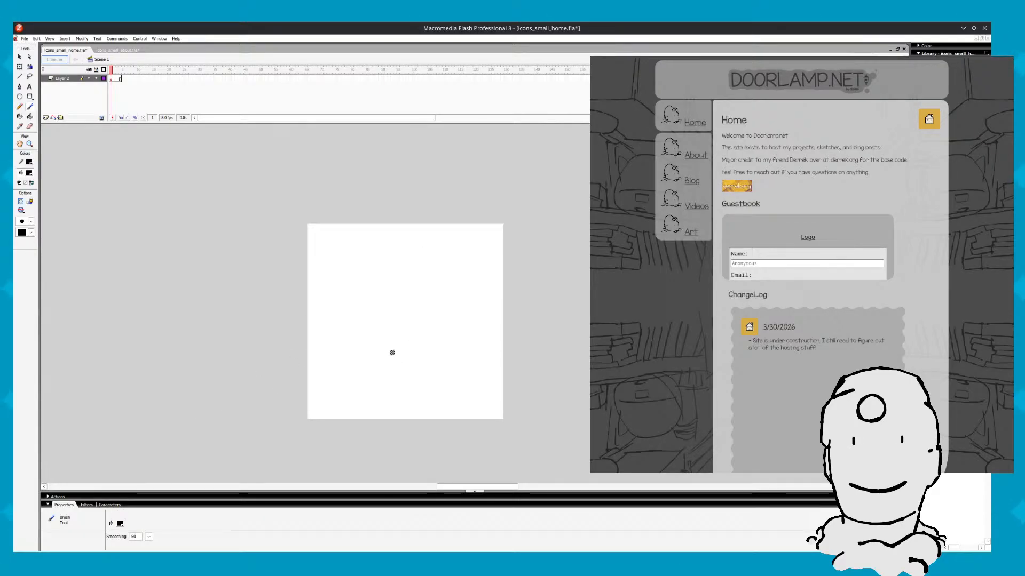
Brush a house outline on the blank canvas, with two walls, a floor and two roof slopes
left_click_drag(338, 311, 341, 389)
key("ctrl+z")
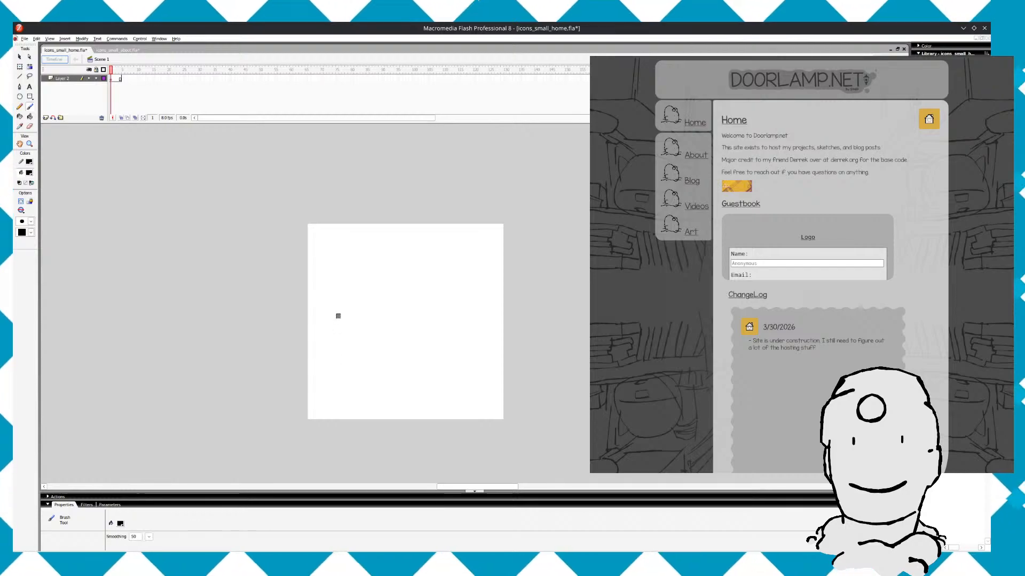
left_click_drag(338, 312, 340, 400)
key("ctrl+z")
left_click_drag(338, 314, 338, 386)
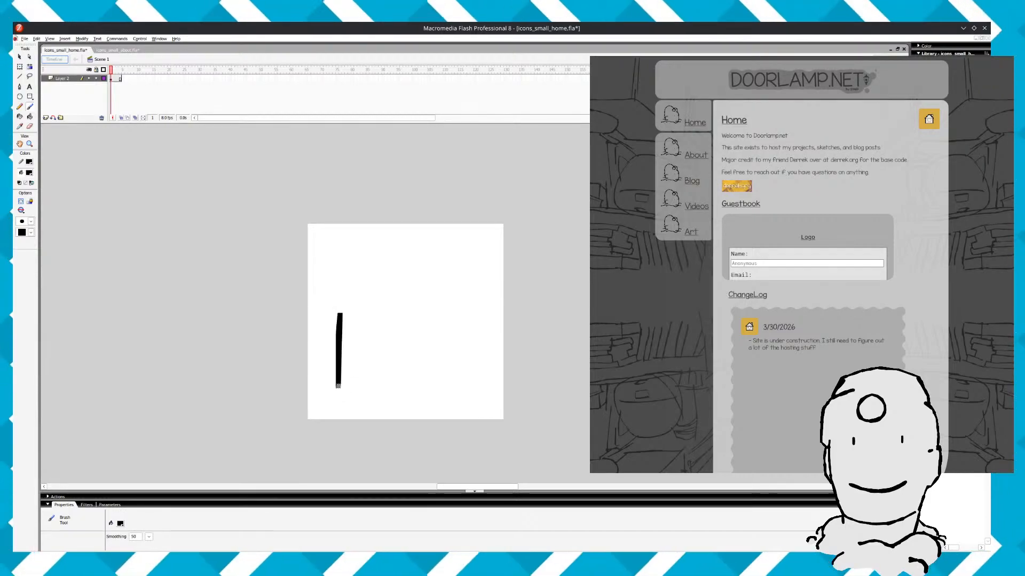
key("ctrl+z")
mouse_move(339, 308)
left_mouse_down()
mouse_move(338, 393)
mouse_move(420, 404)
mouse_move(451, 393)
left_mouse_up()
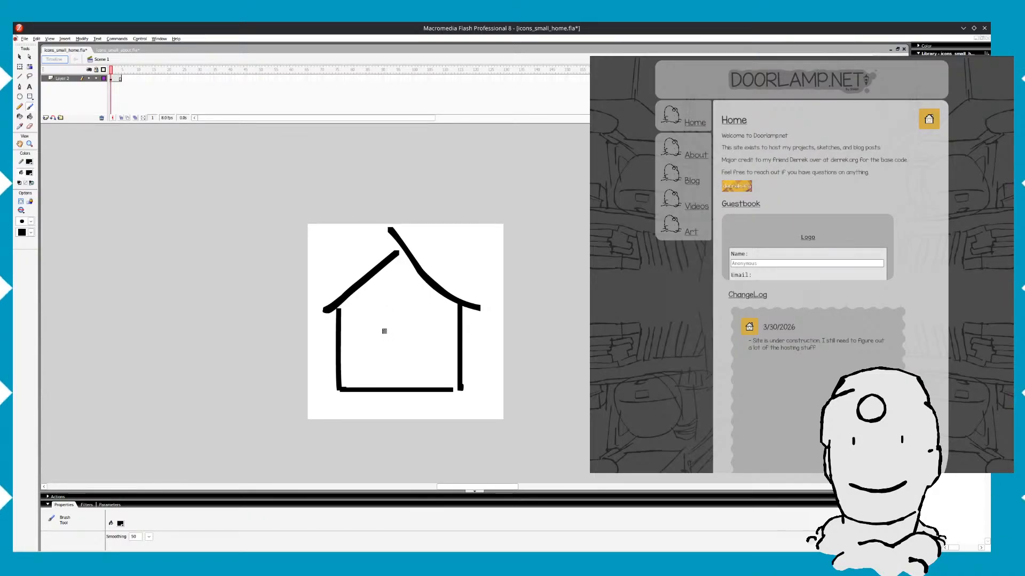
Delete the overshooting end of the right roof slope above the peak
key("v")
mouse_move(353, 197)
left_mouse_down()
mouse_move(451, 247)
mouse_move(443, 262)
left_mouse_up()
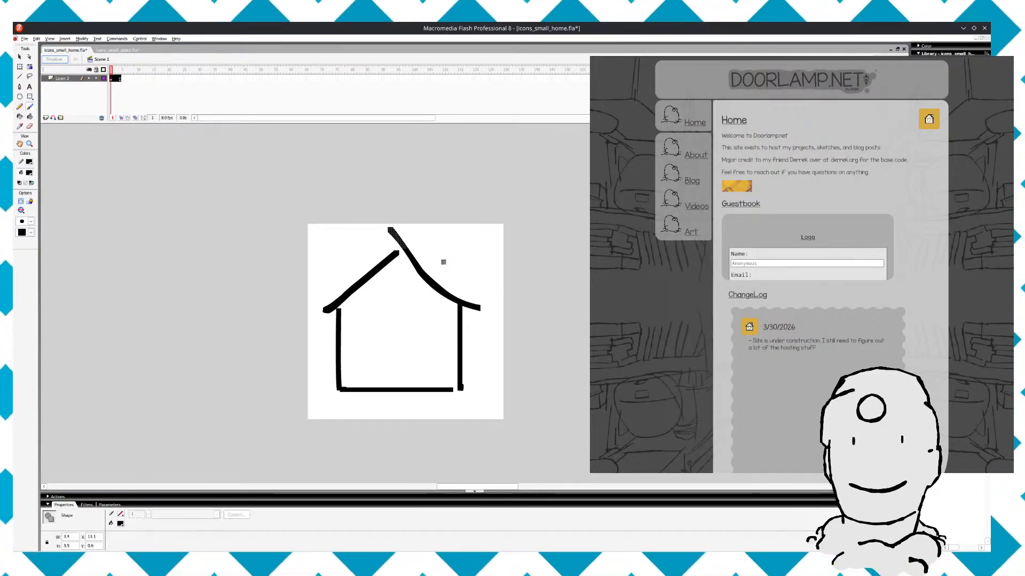
key("Delete")
key("b")
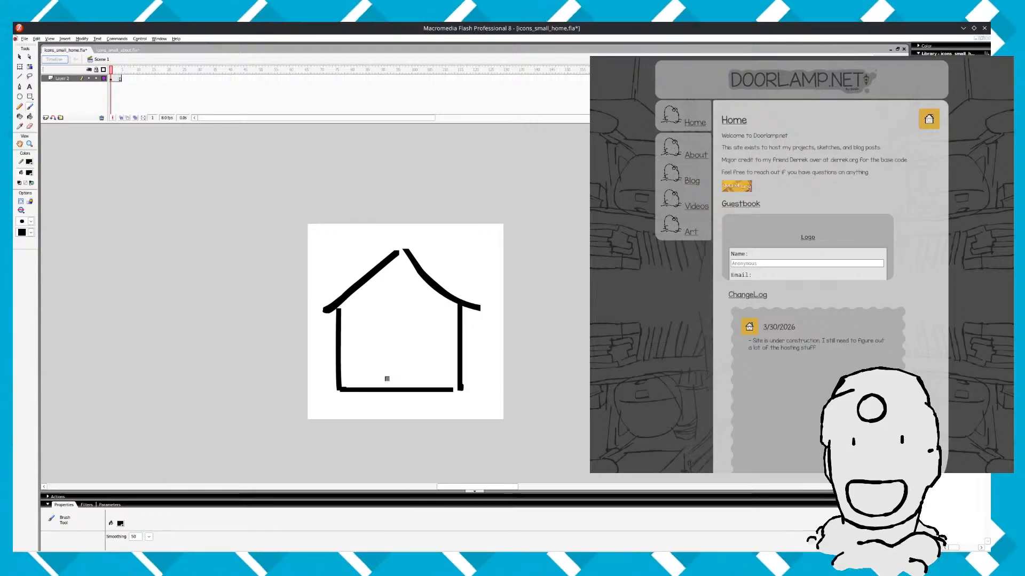
Brush a small door at the bottom centre of the house and a square window on each side above it
mouse_move(387, 389)
left_mouse_down()
mouse_move(388, 351)
mouse_move(406, 351)
left_mouse_up()
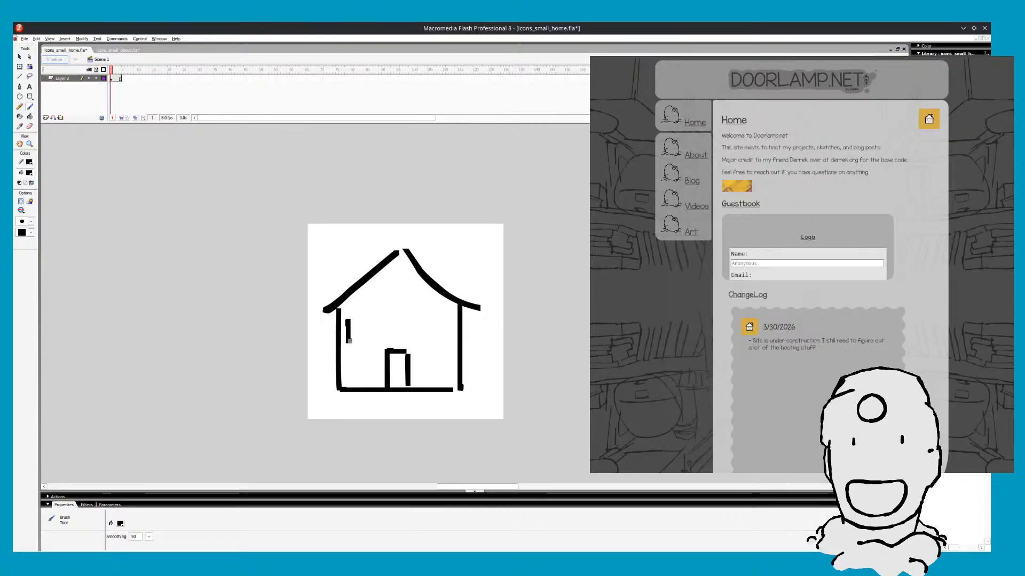
mouse_move(349, 340)
left_mouse_down()
mouse_move(377, 345)
mouse_move(376, 322)
left_mouse_up()
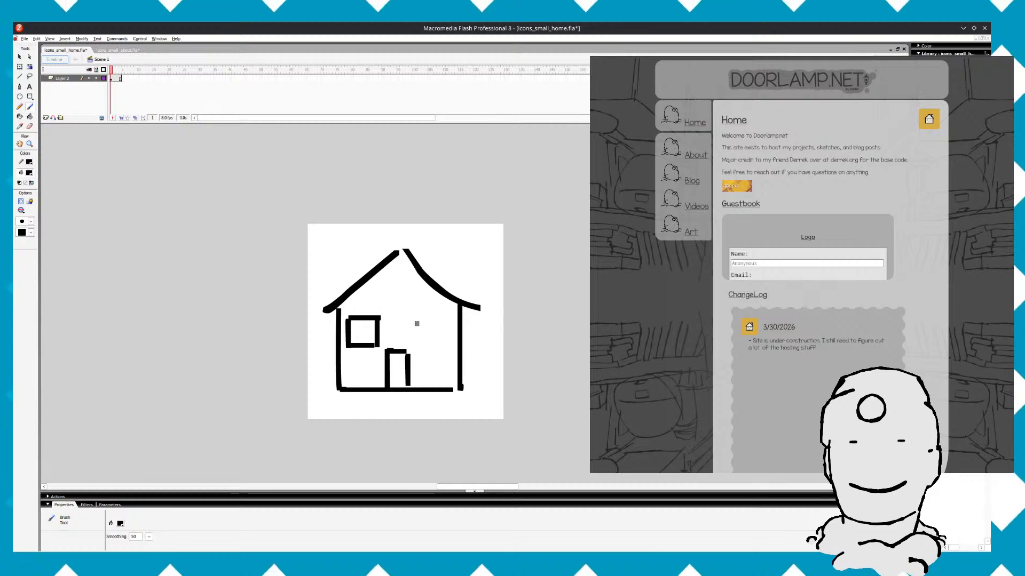
left_click_drag(418, 320, 418, 347)
mouse_move(436, 346)
left_mouse_down()
mouse_move(447, 346)
mouse_move(444, 323)
mouse_move(416, 319)
left_mouse_up()
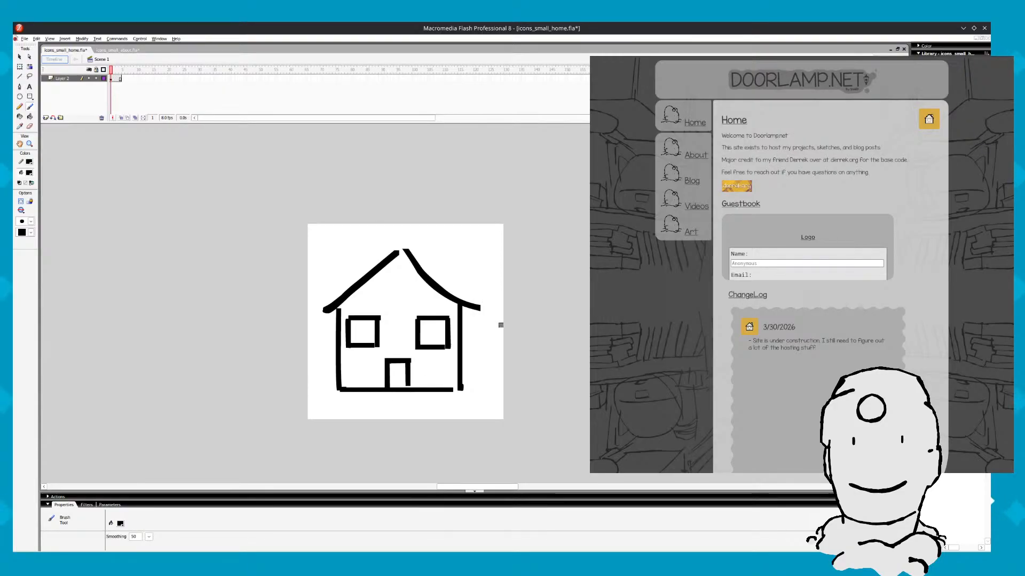
Trim the overhanging ends of both roof slopes and clear the whole house drawing from the canvas
mouse_move(502, 339)
left_mouse_down()
mouse_move(472, 304)
mouse_move(473, 277)
left_mouse_up()
key("ctrl+z")
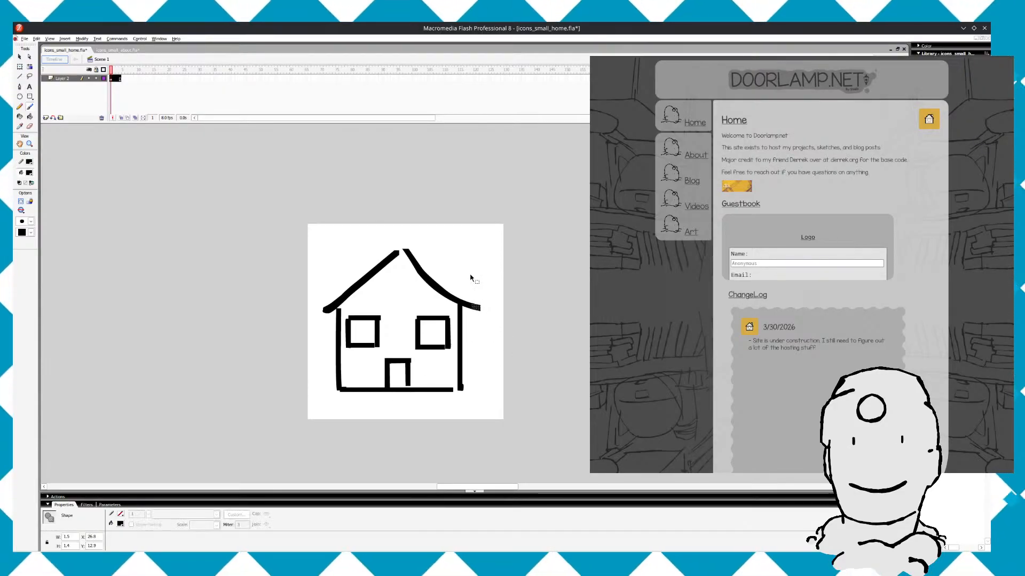
mouse_move(327, 288)
left_mouse_down()
mouse_move(309, 291)
mouse_move(330, 347)
left_mouse_up()
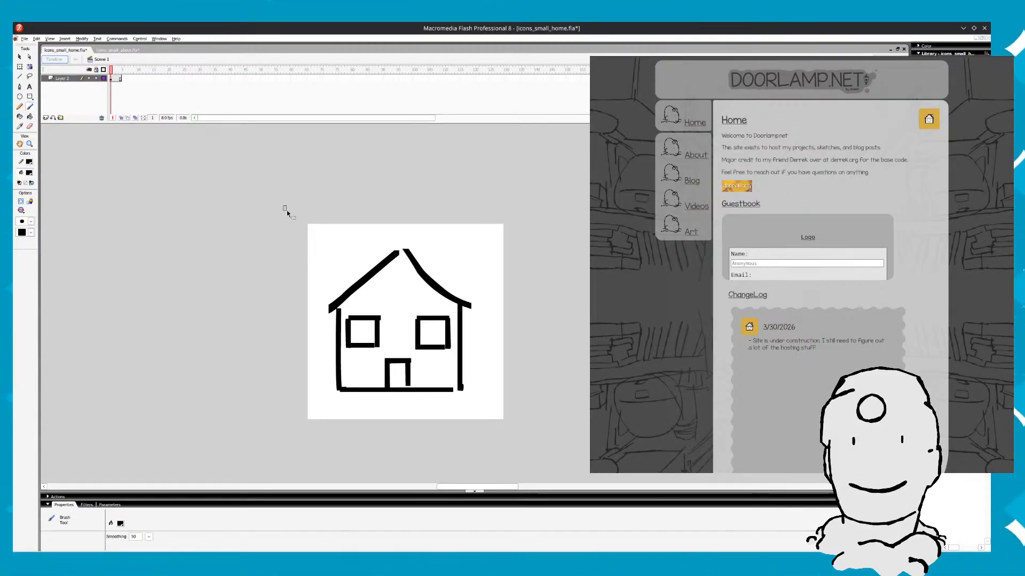
left_click_drag(542, 459, 542, 460)
key("Delete")
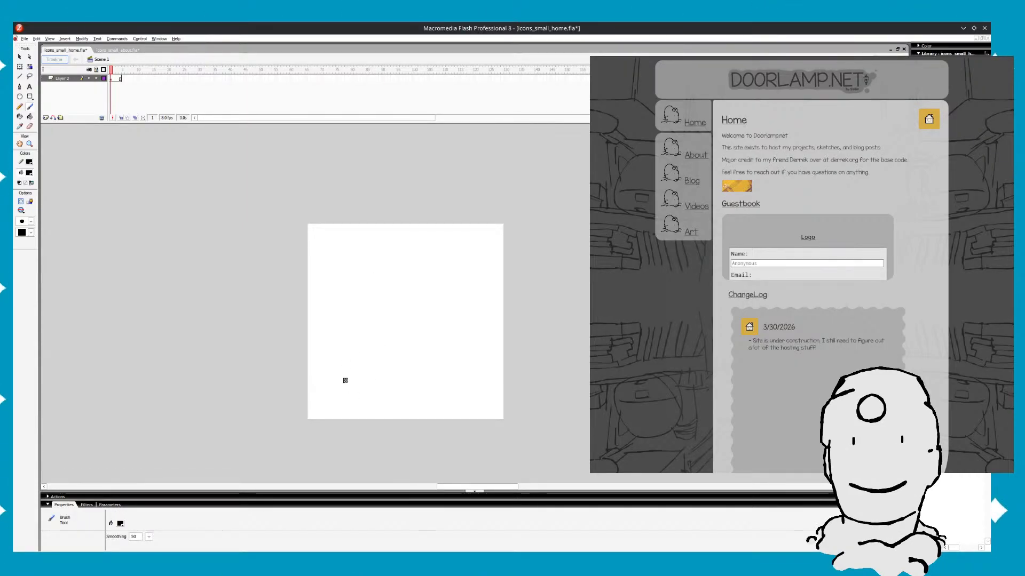
Brush a new, smaller house base with a straight floor line and a short left wall
left_click_drag(443, 370, 453, 380)
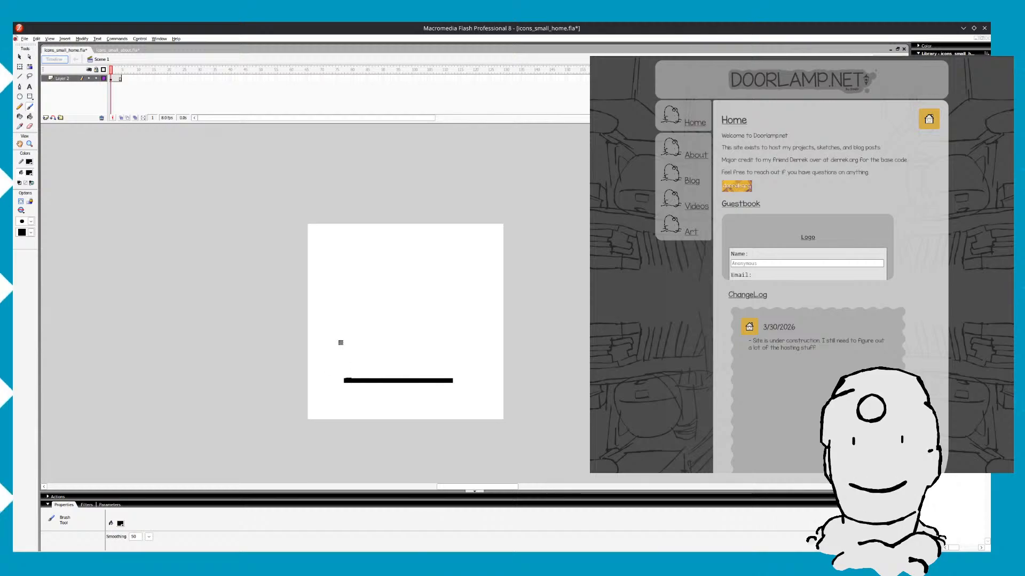
mouse_move(340, 324)
left_mouse_down()
mouse_move(347, 392)
mouse_move(347, 326)
left_mouse_up()
key("ctrl+z")
key("ctrl+z")
left_click_drag(343, 379, 340, 320)
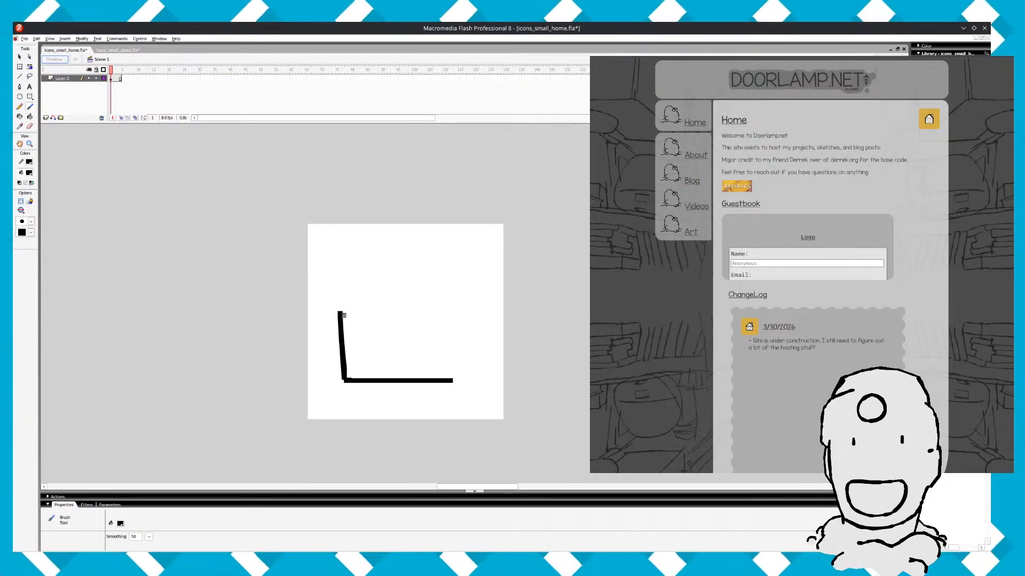
key("ctrl+z")
mouse_move(343, 377)
left_mouse_down()
mouse_move(339, 324)
mouse_move(373, 271)
left_mouse_up()
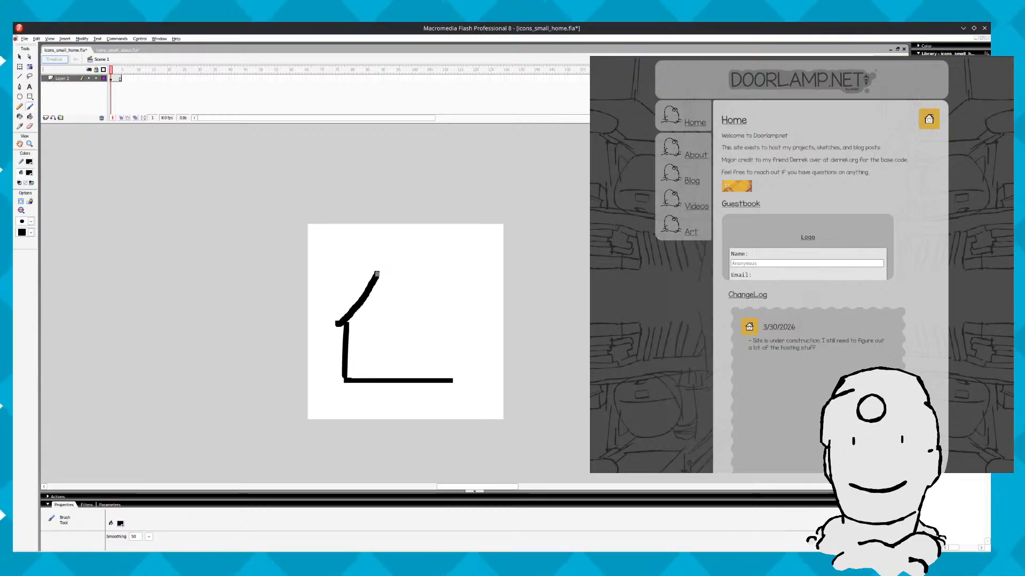
Redo the left roof slope as a shallow curve, and add the right roof slope and the right wall
key("ctrl+z")
left_click_drag(339, 317, 399, 276)
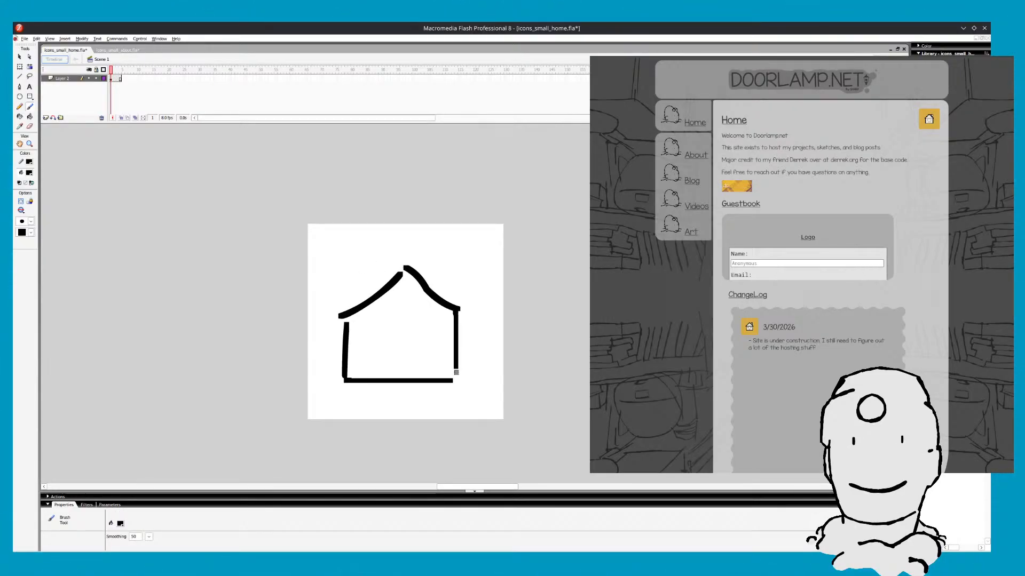
left_click_drag(457, 372, 458, 391)
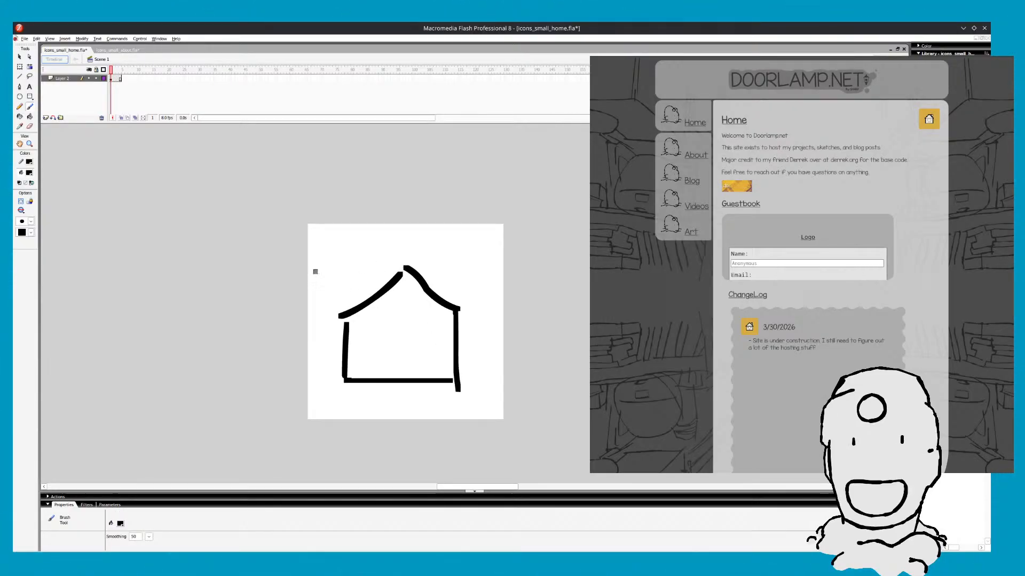
Compare with the about icon, select the whole house outline and scale it up to fill more of the canvas
left_click(118, 50)
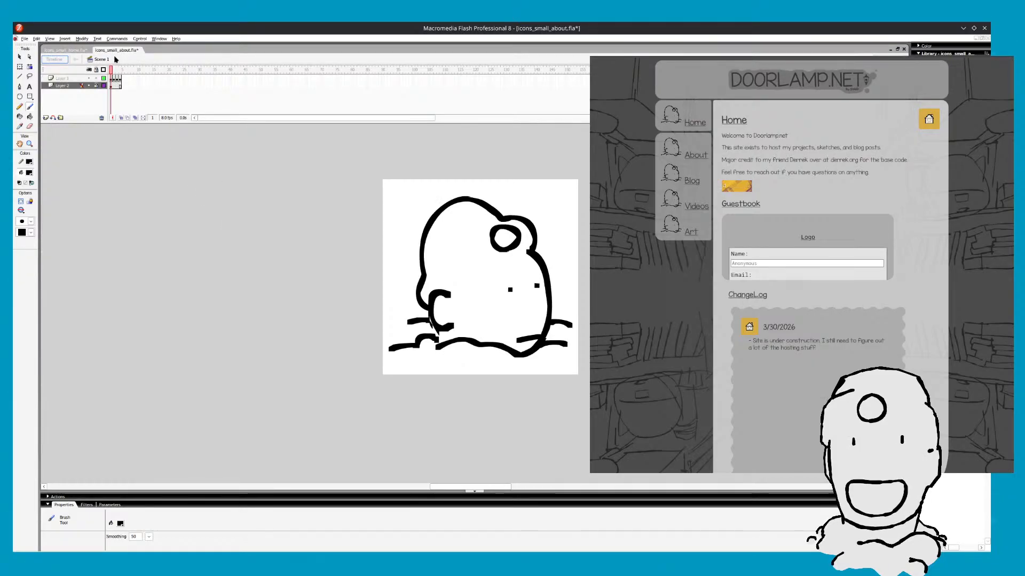
left_click(80, 51)
key("ctrl+a")
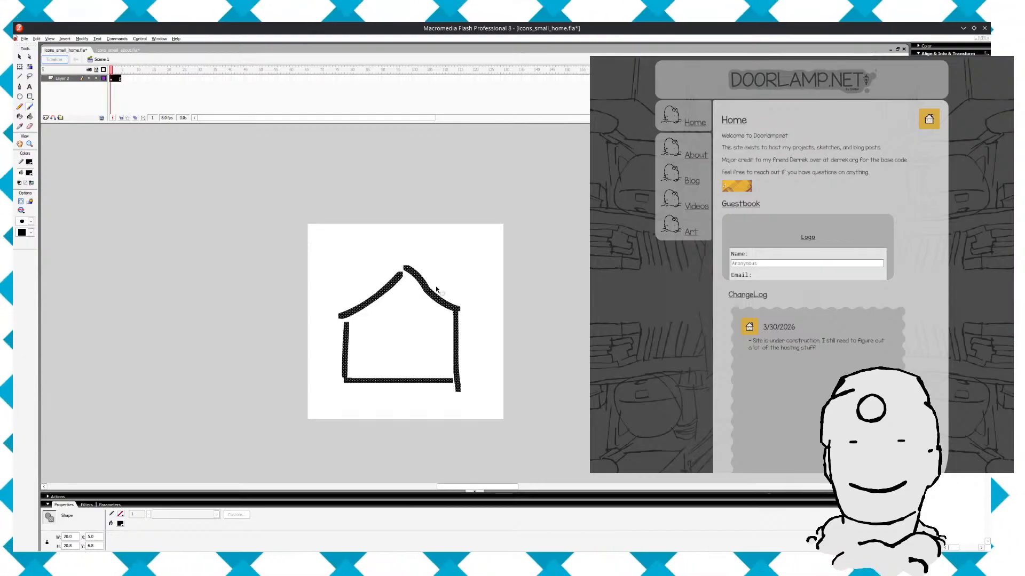
key("ctrl+k")
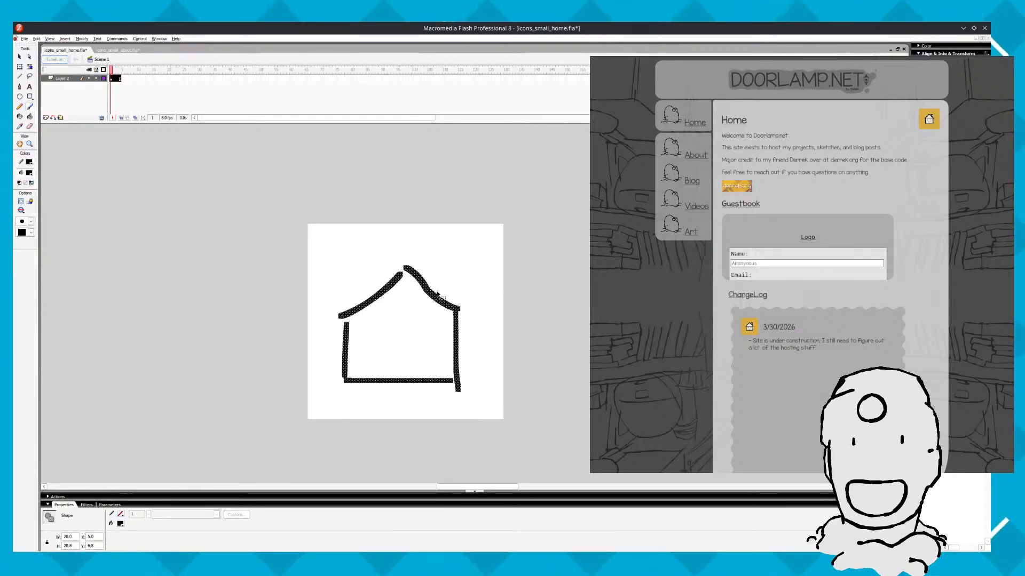
key("b")
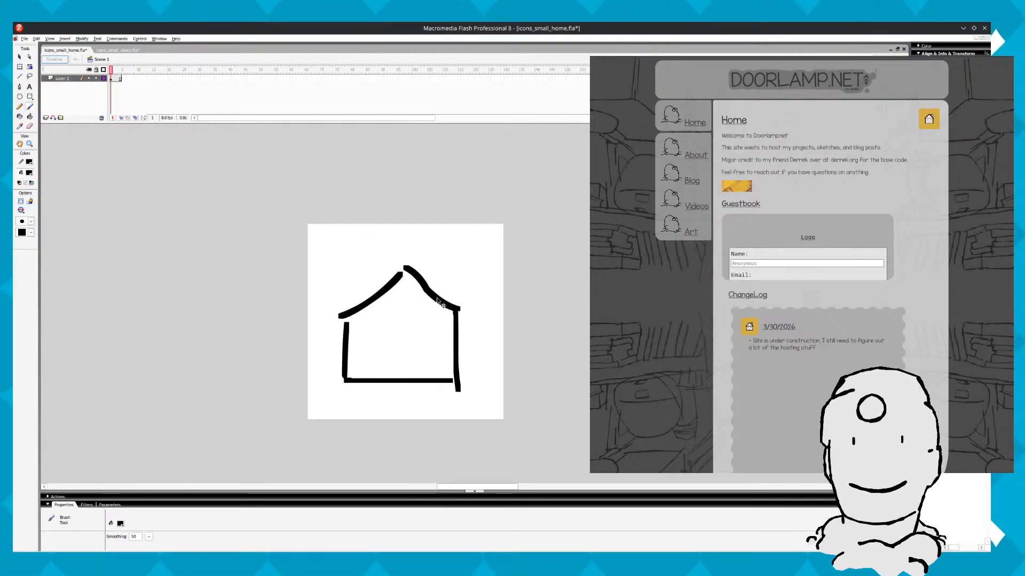
key("q")
key("ctrl+a")
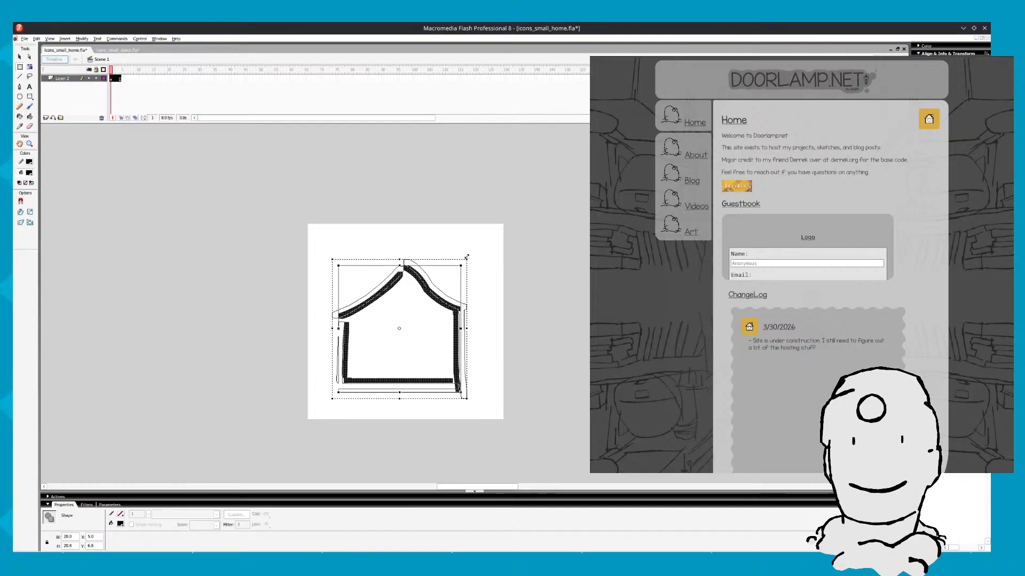
left_click_drag(466, 257, 477, 247)
Delete the wavy right roof slope and brush a straighter one from the peak down past the right wall
mouse_move(445, 290)
left_mouse_down()
mouse_move(450, 277)
mouse_move(389, 197)
mouse_move(406, 191)
left_mouse_up()
left_click(518, 295)
key("Delete")
key("b")
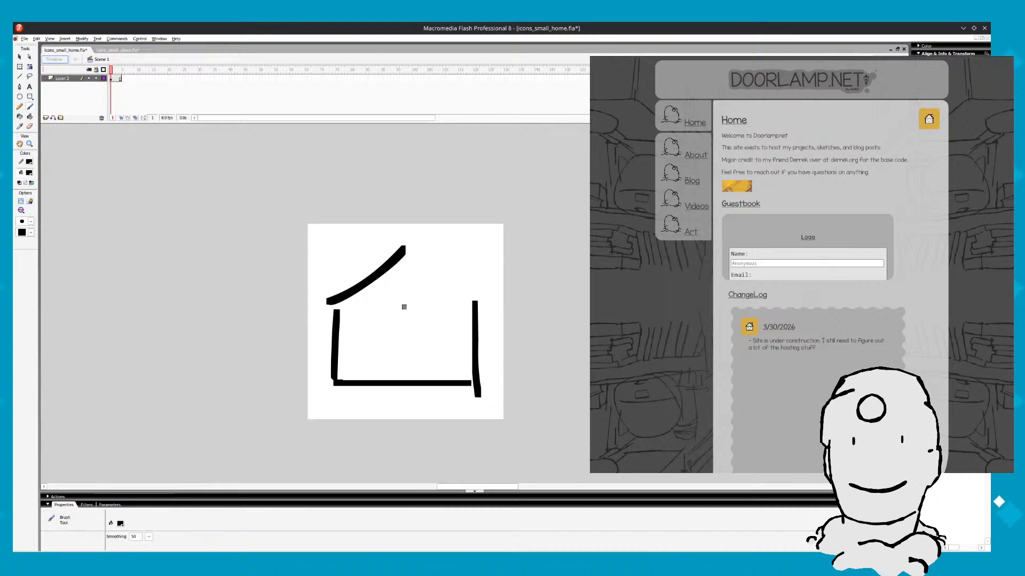
left_click_drag(406, 249, 437, 279)
key("ctrl+z")
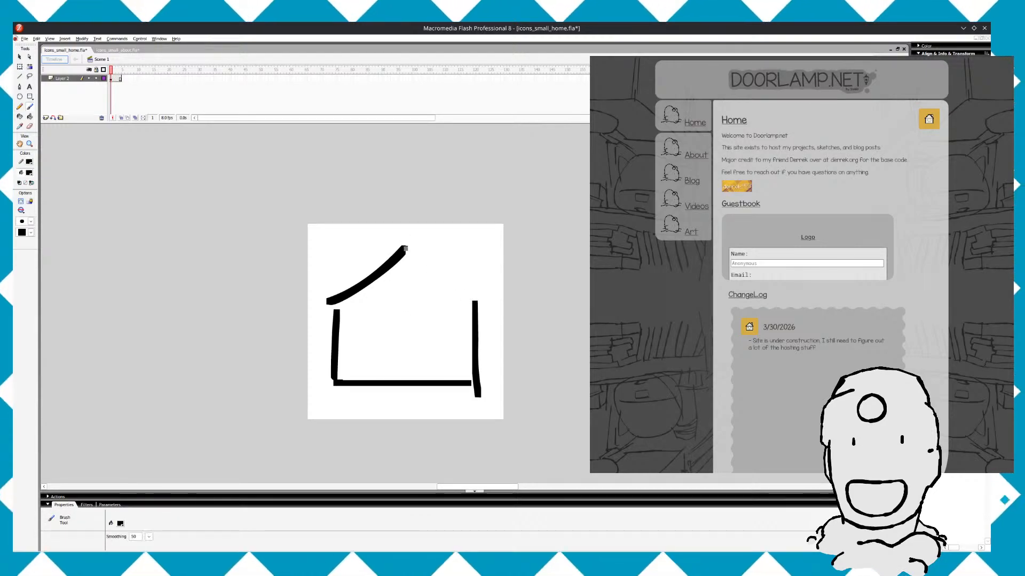
left_click_drag(406, 249, 490, 327)
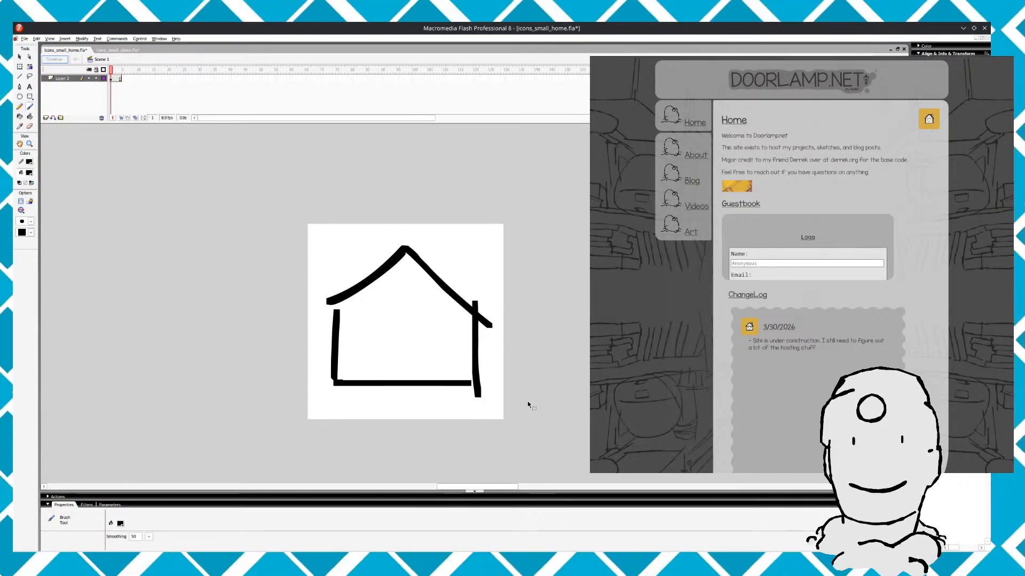
Trim the right wall's excess below the floor and the right roof slope's overhang beyond the wall
left_click_drag(528, 400, 408, 393)
key("Delete")
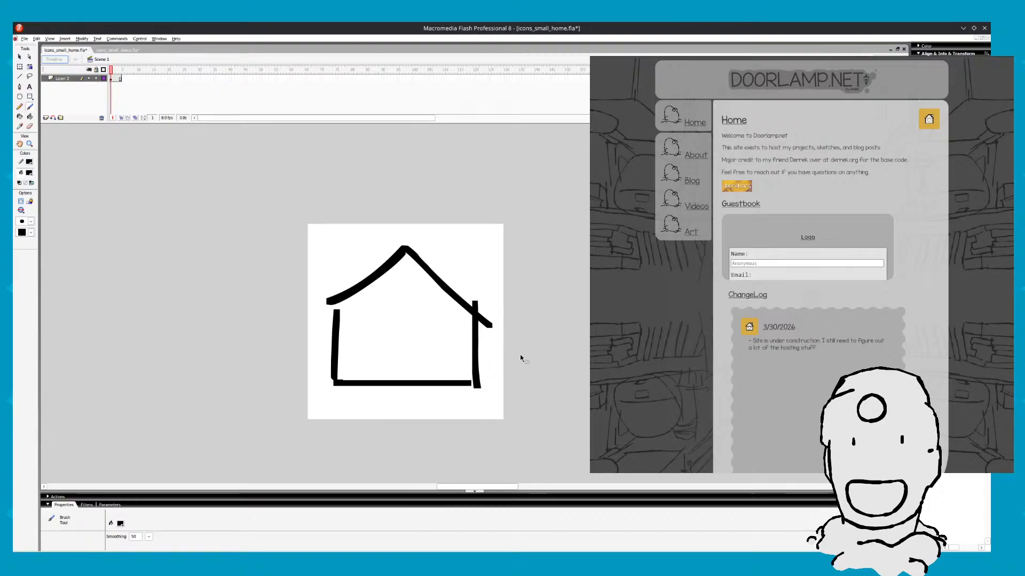
left_click_drag(464, 273, 478, 264)
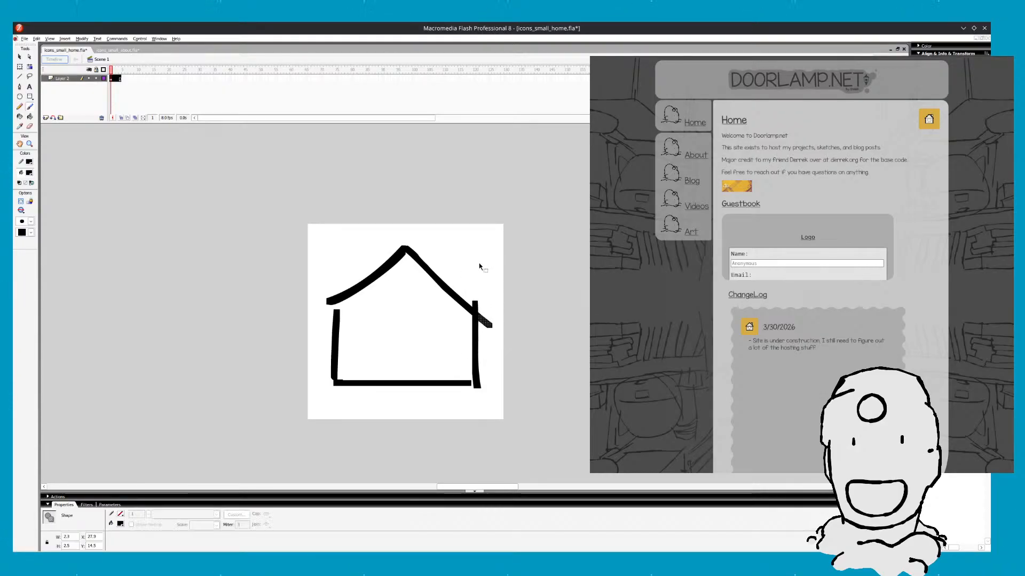
key("Delete")
key("b")
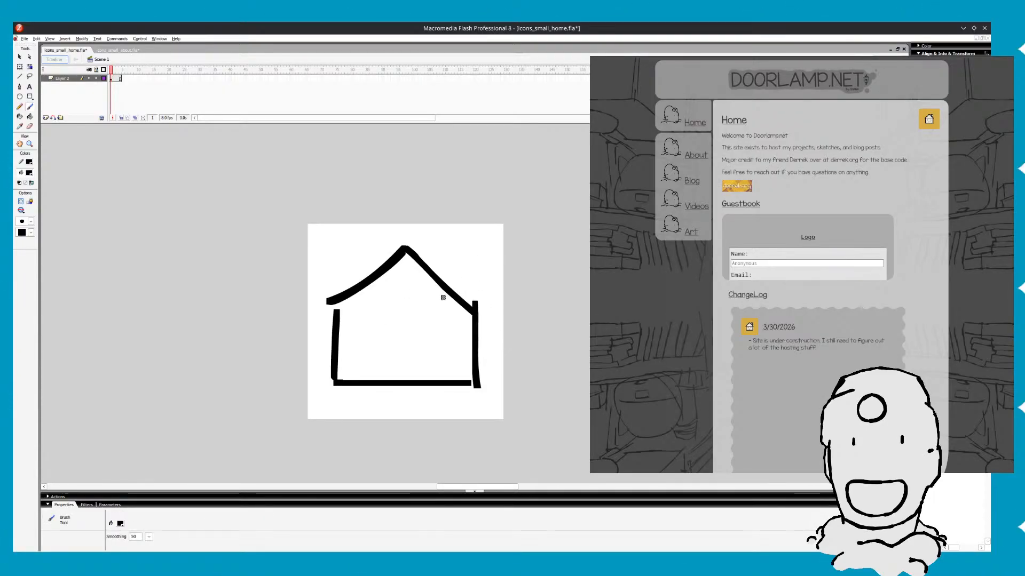
Erase the right wall's stub above the roof, join the left wall to the roof and remove the left overhang
key("e")
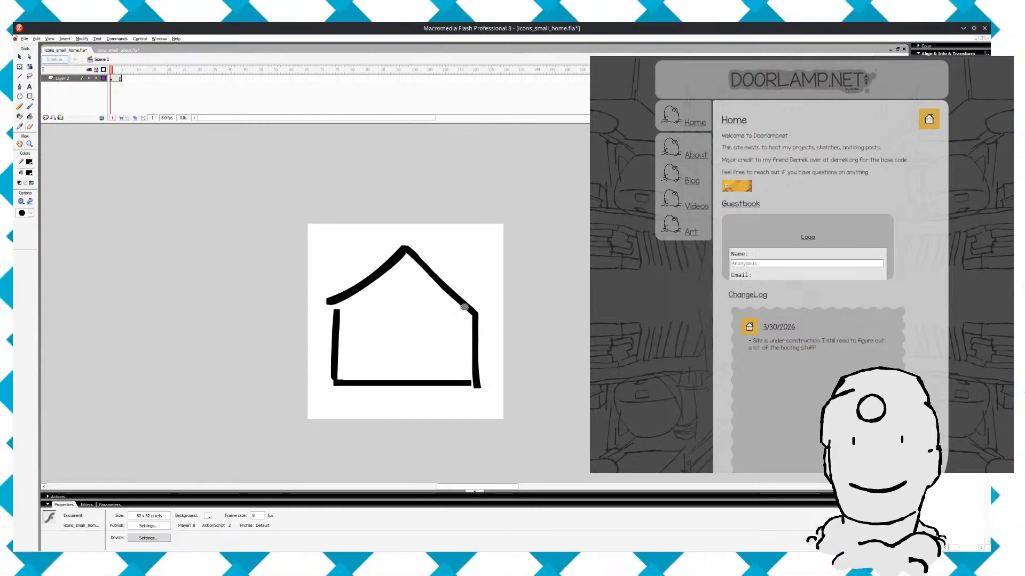
key("b")
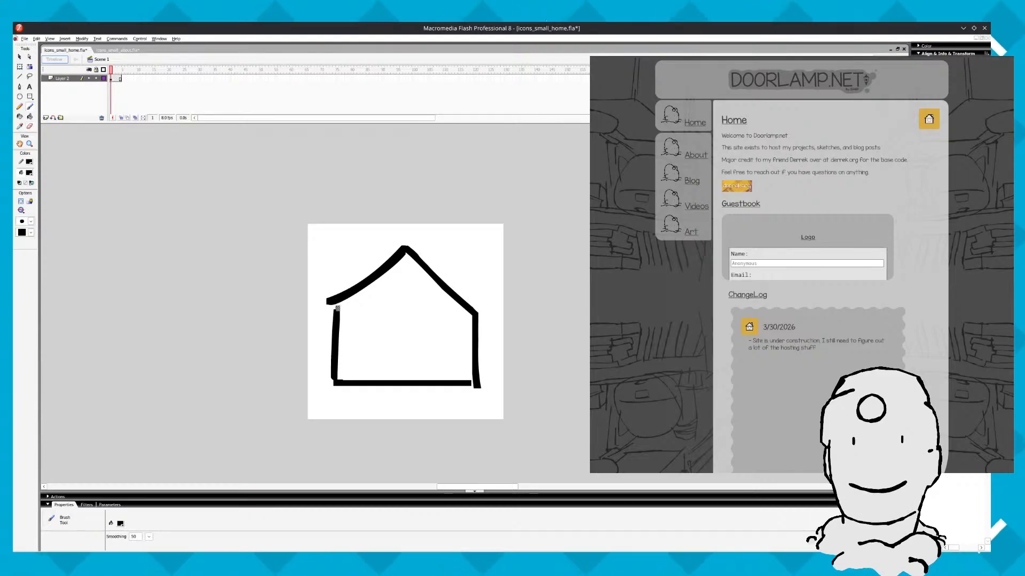
key("e")
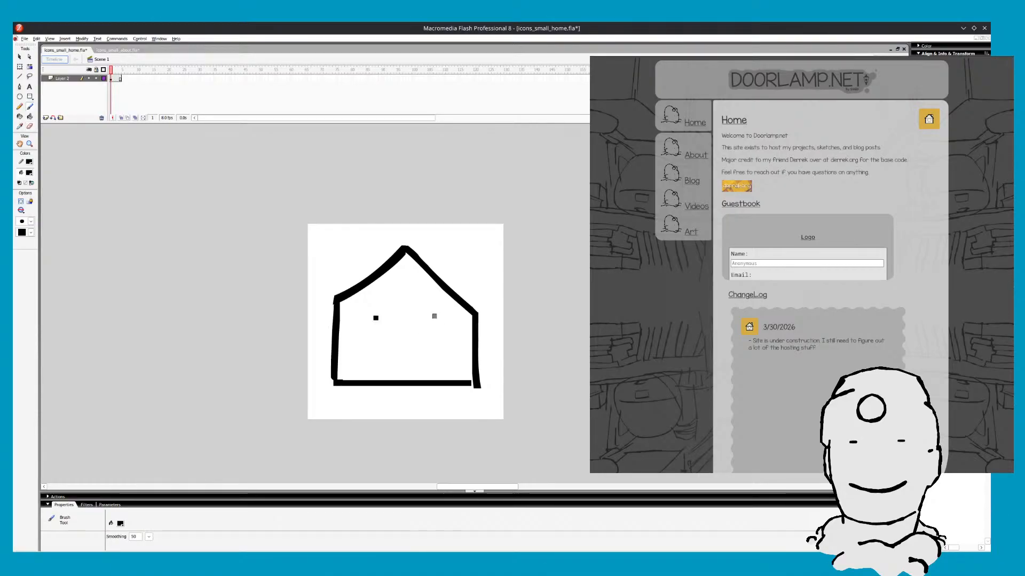
left_click_drag(415, 362, 404, 359)
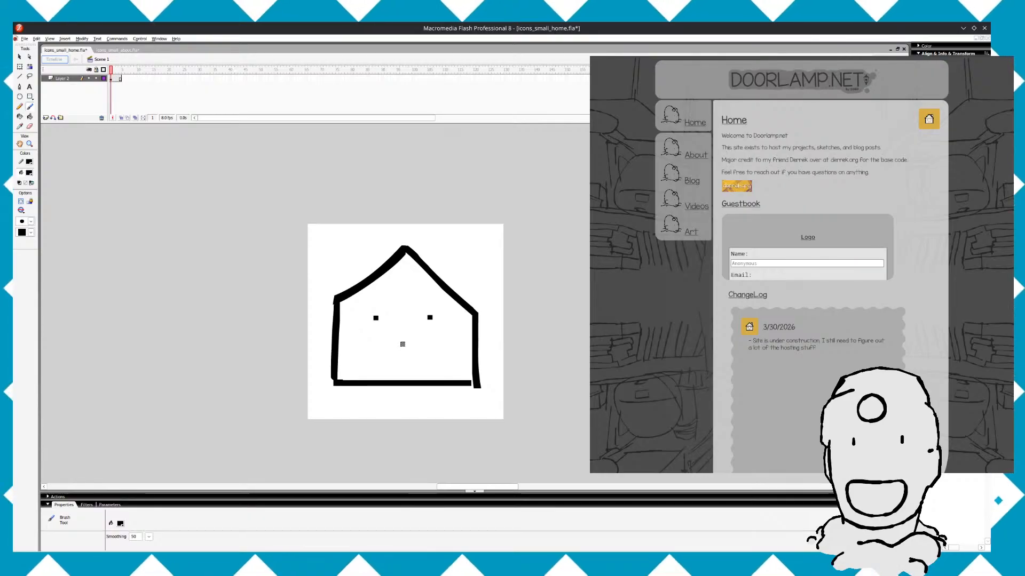
key("ctrl+z")
key("ctrl+z")
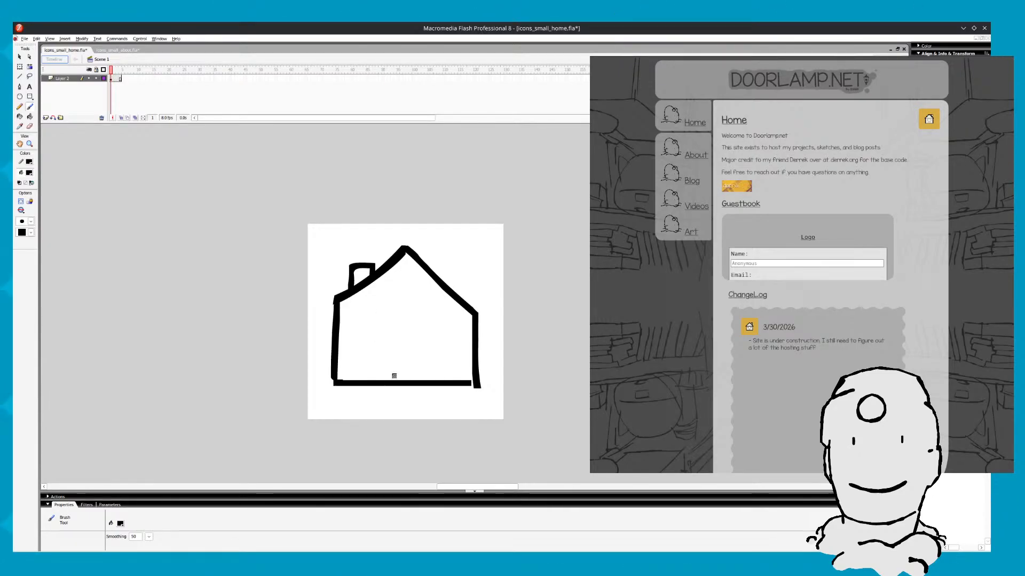
Brush a small rectangular door outline standing on the middle of the house's floor line
left_click_drag(411, 363, 416, 379)
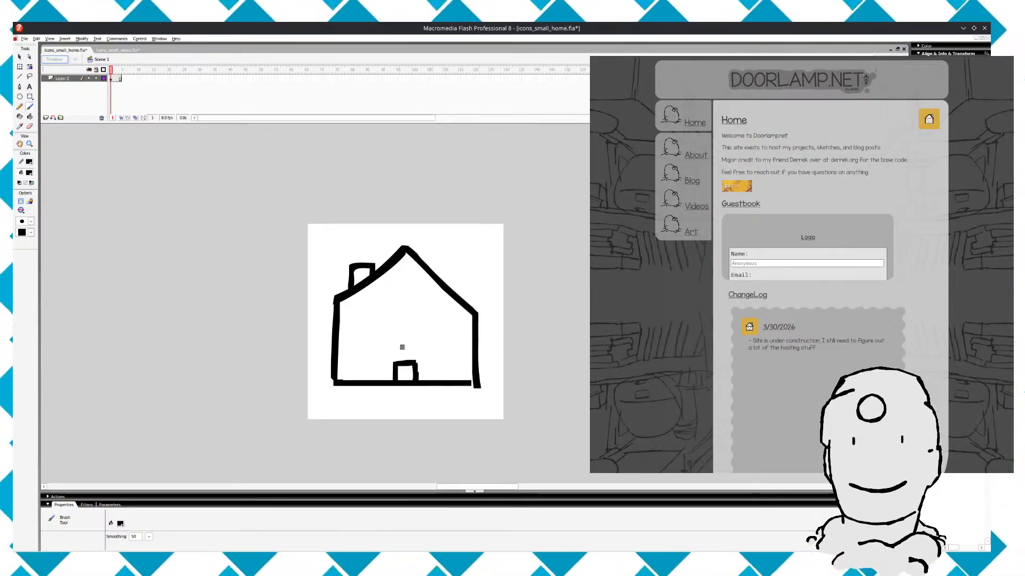
left_click_drag(363, 331, 372, 329)
key("ctrl+z")
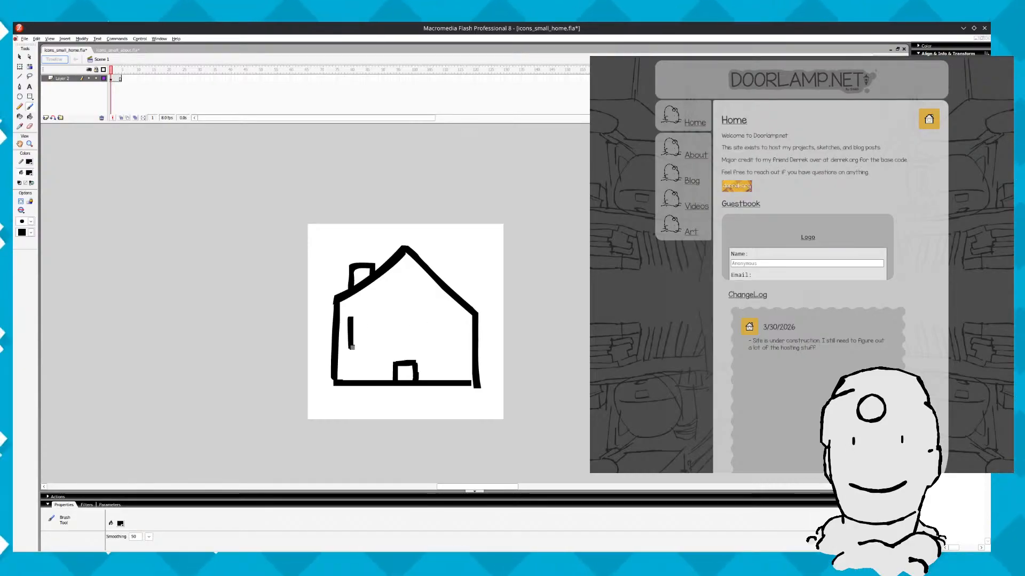
Brush a square window on each side of the house front above the door and save the file
mouse_move(350, 319)
left_mouse_down()
mouse_move(384, 348)
mouse_move(382, 313)
left_mouse_up()
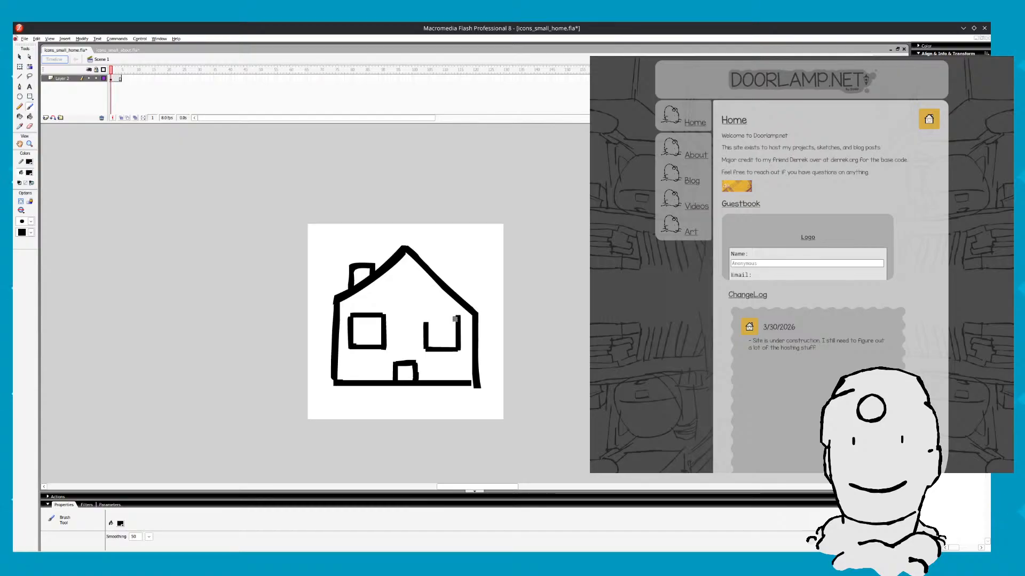
left_click_drag(455, 319, 425, 337)
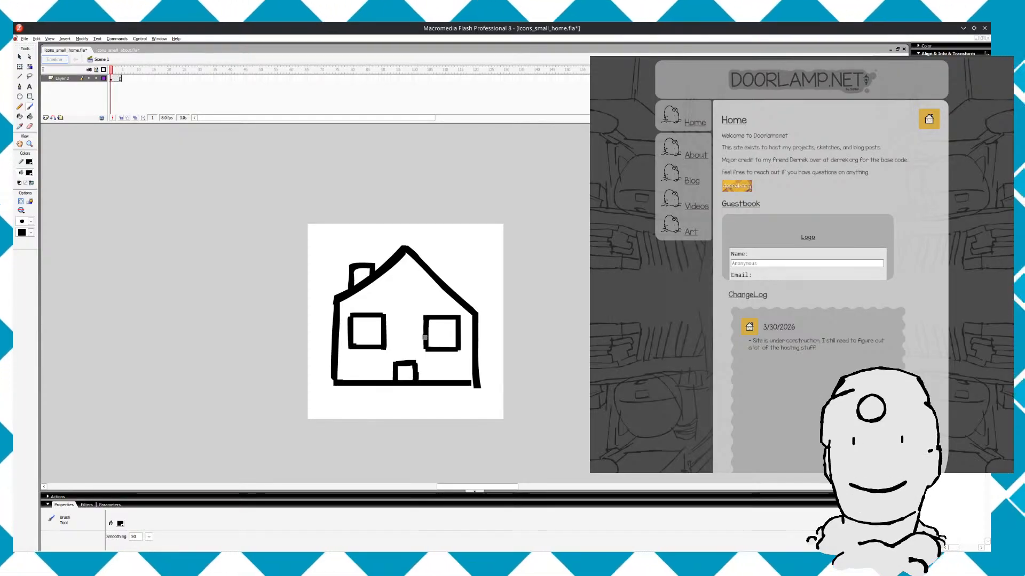
key("ctrl+s")
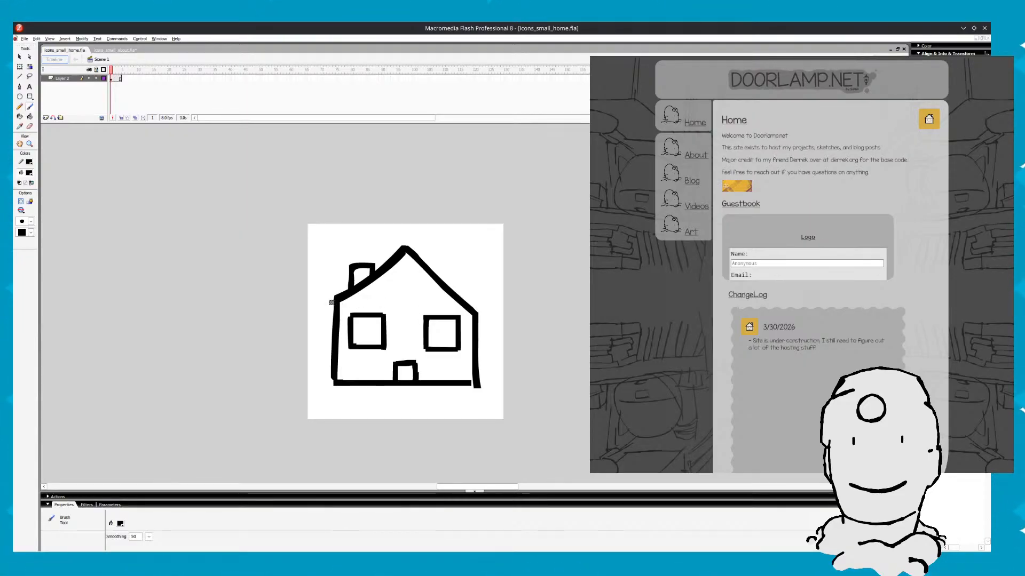
Brush short overhangs onto both lower ends of the roof and touch up the door's corner
left_click_drag(331, 303, 337, 300)
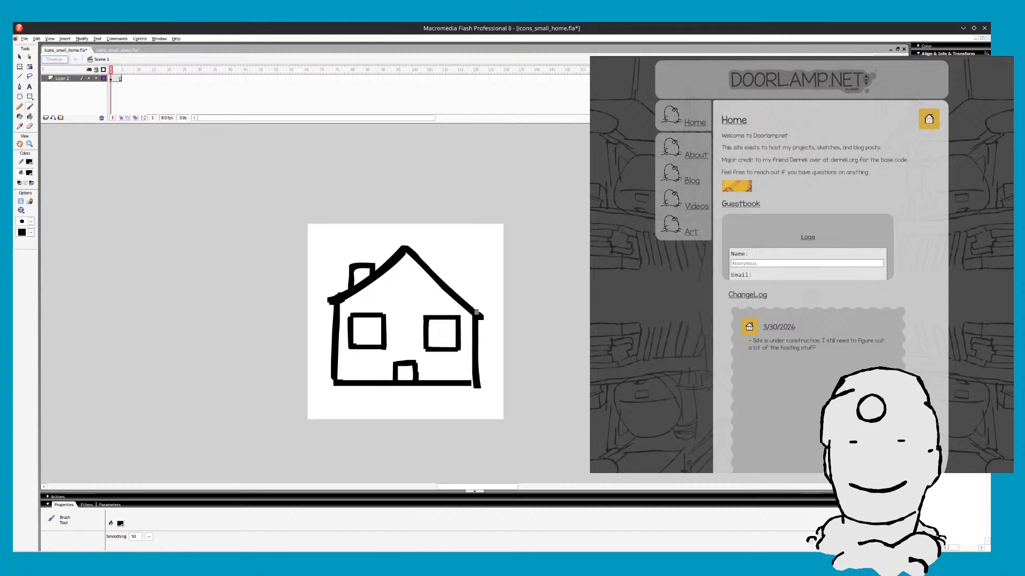
mouse_move(384, 370)
left_mouse_down()
mouse_move(368, 333)
mouse_move(393, 342)
mouse_move(338, 378)
mouse_move(404, 306)
mouse_move(343, 401)
mouse_move(371, 355)
mouse_move(411, 359)
mouse_move(393, 362)
left_mouse_up()
key("period")
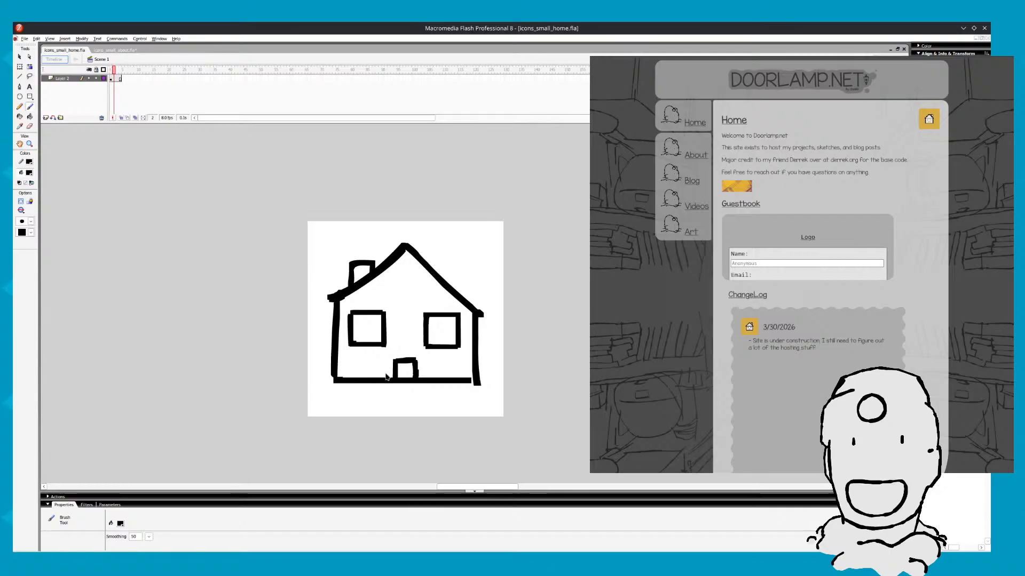
key("comma")
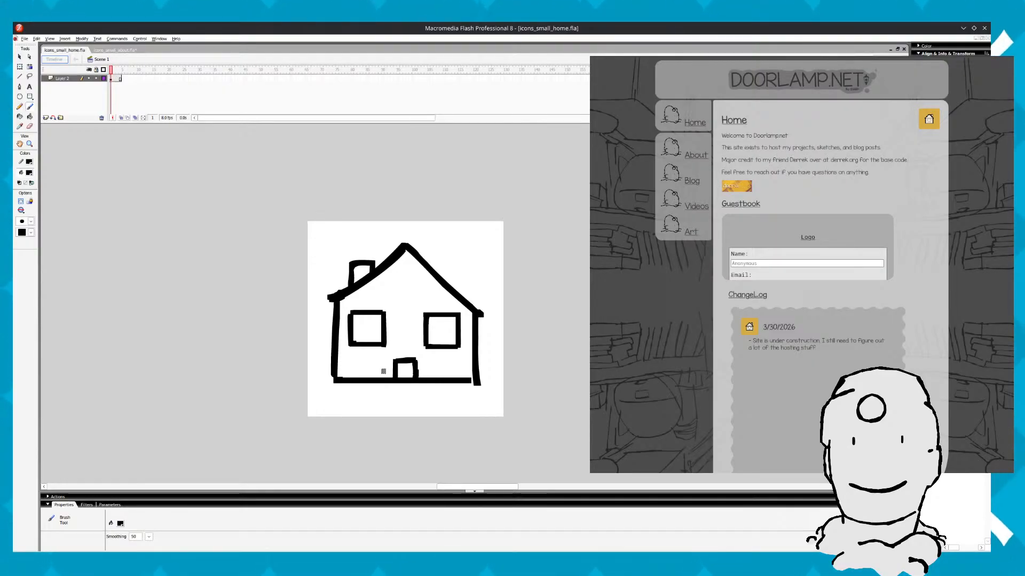
Insert a blank keyframe at frame 2 and flip between it and the house on frame 1 for comparison
key("F7")
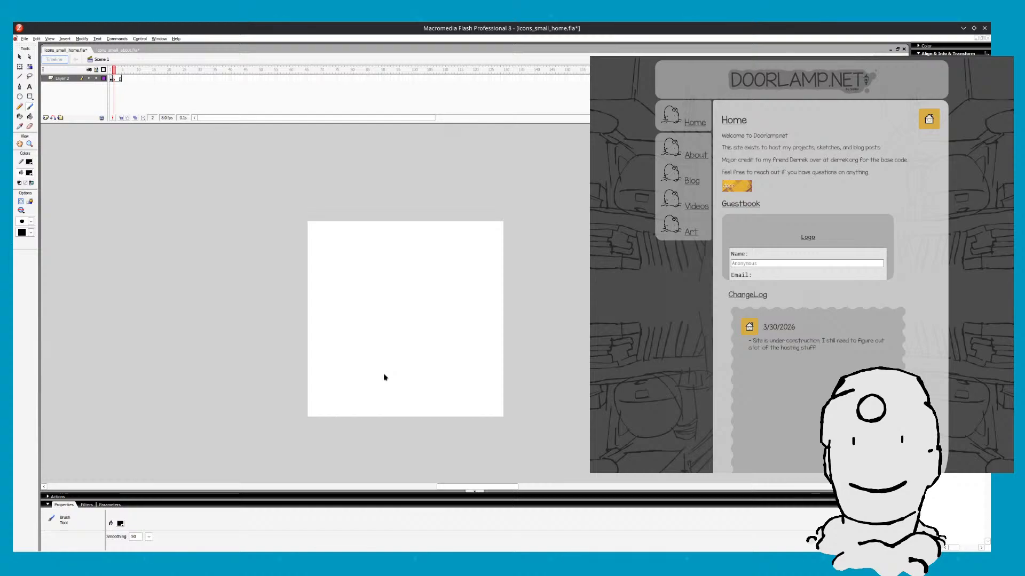
key("comma")
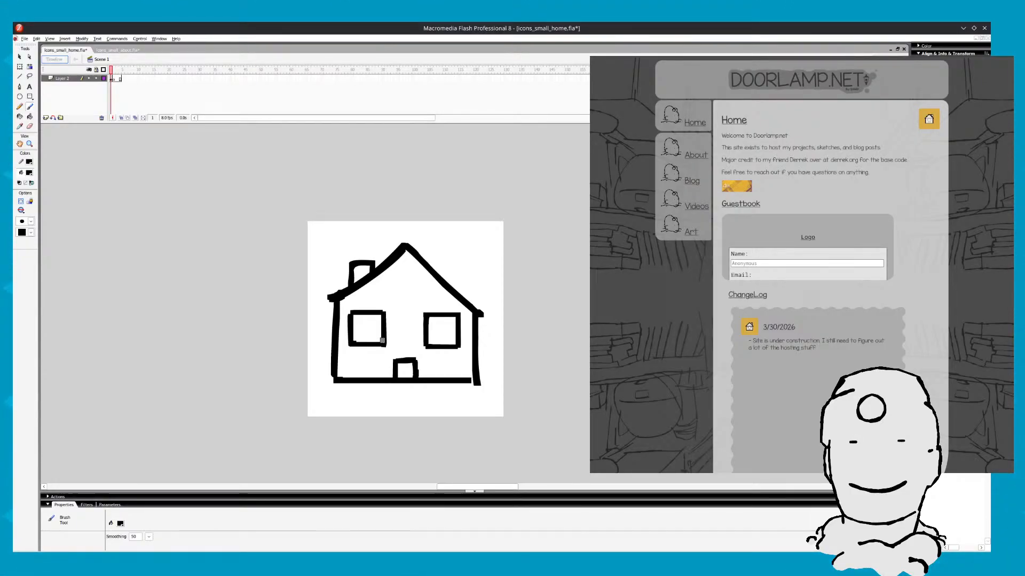
key("period")
key("comma")
key("period")
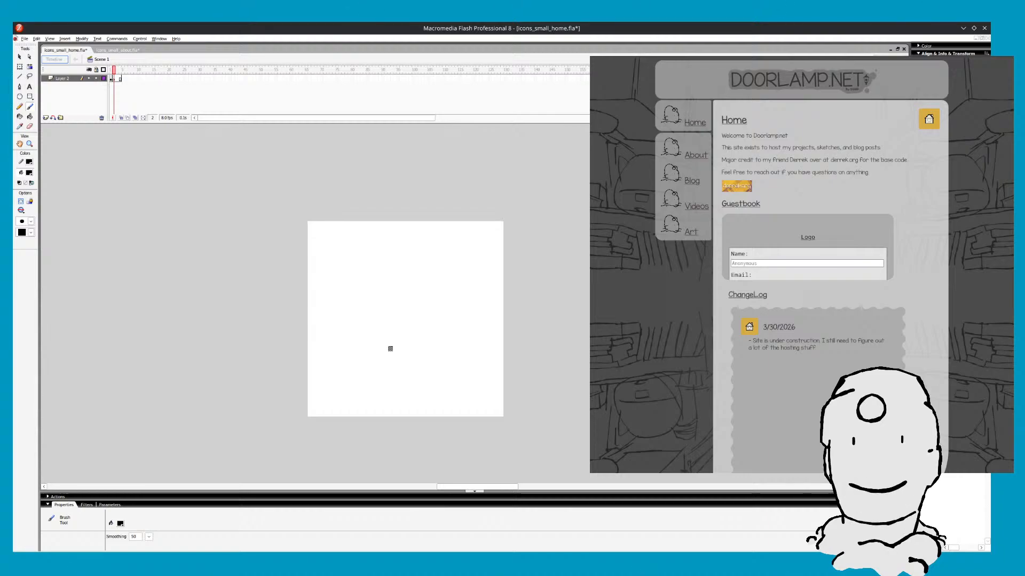
key("comma")
key("period")
key("comma")
key("period")
key("comma")
key("period")
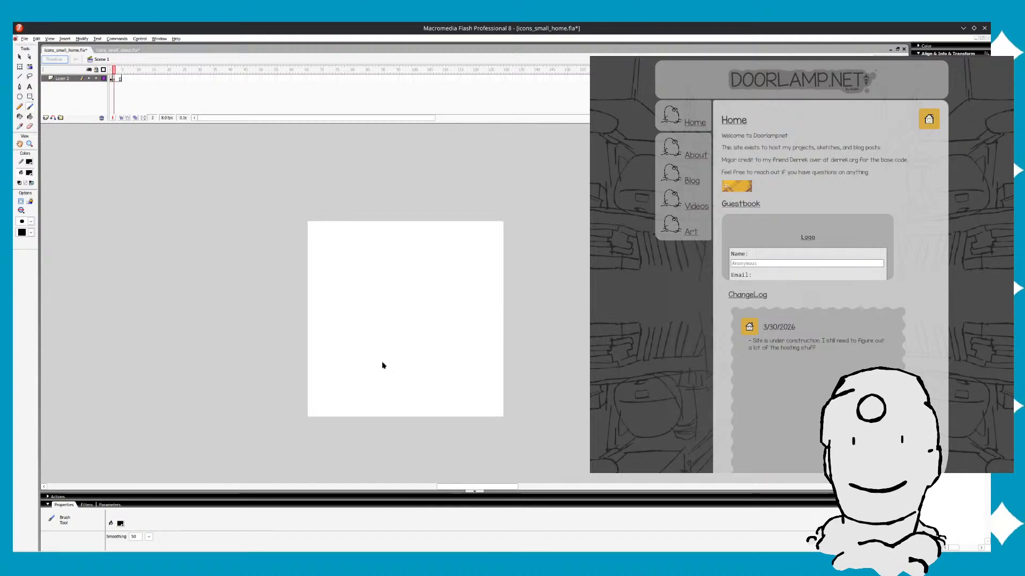
key("comma")
key("period")
key("comma")
key("period")
Brush the left edge and the start of the top edge of a large door shape on frame 2
left_click_drag(381, 381, 382, 341)
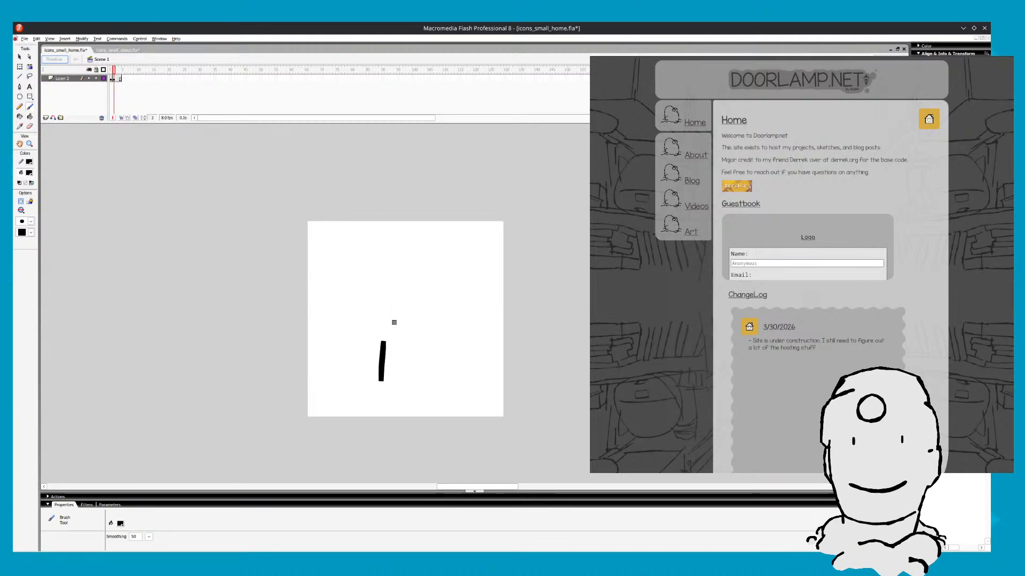
key("comma")
key("period")
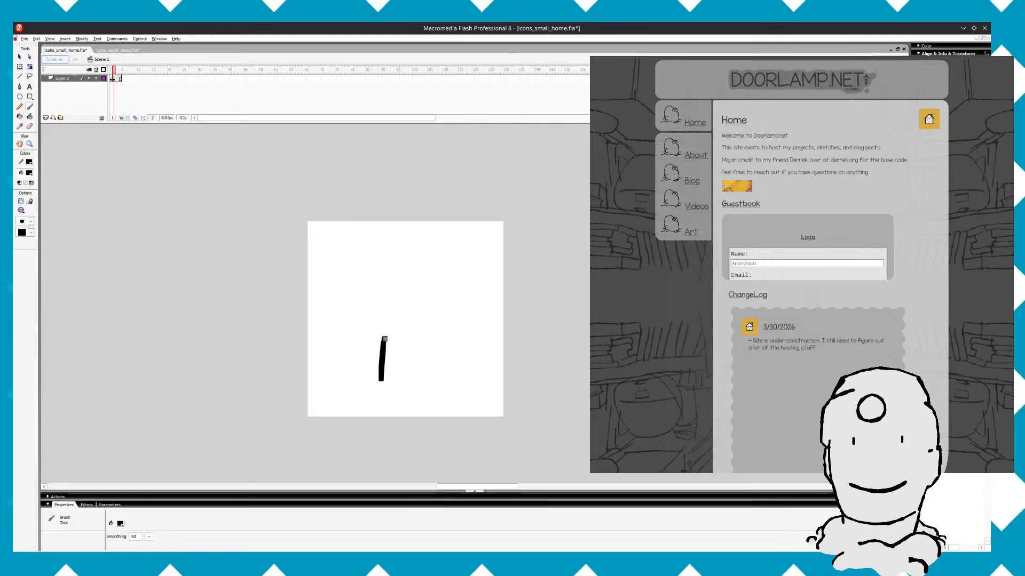
key("comma")
key("period")
left_click_drag(383, 341, 408, 327)
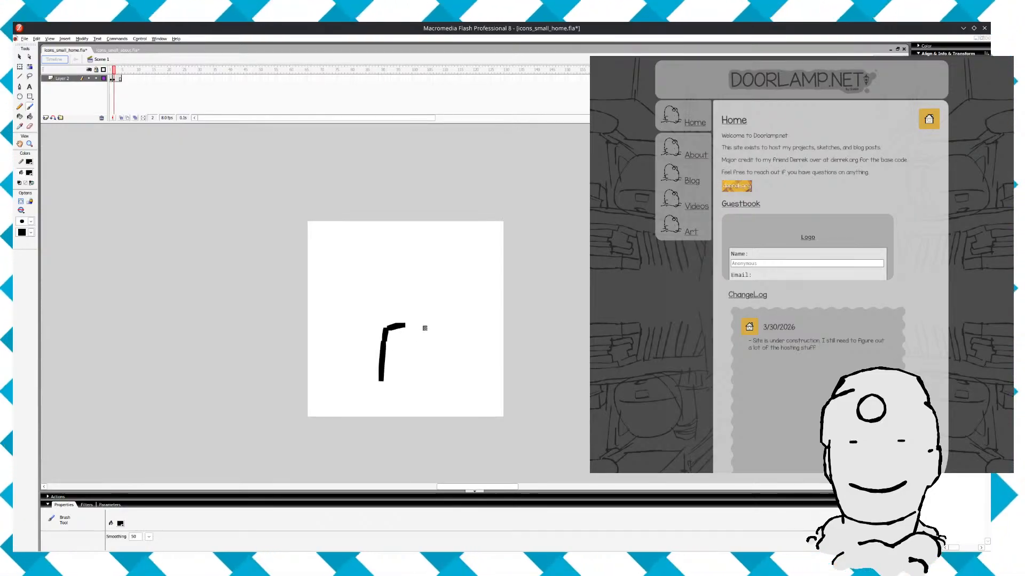
Dot a small knob on frame 1's door and extend the top edge of the large door on frame 2
key("comma")
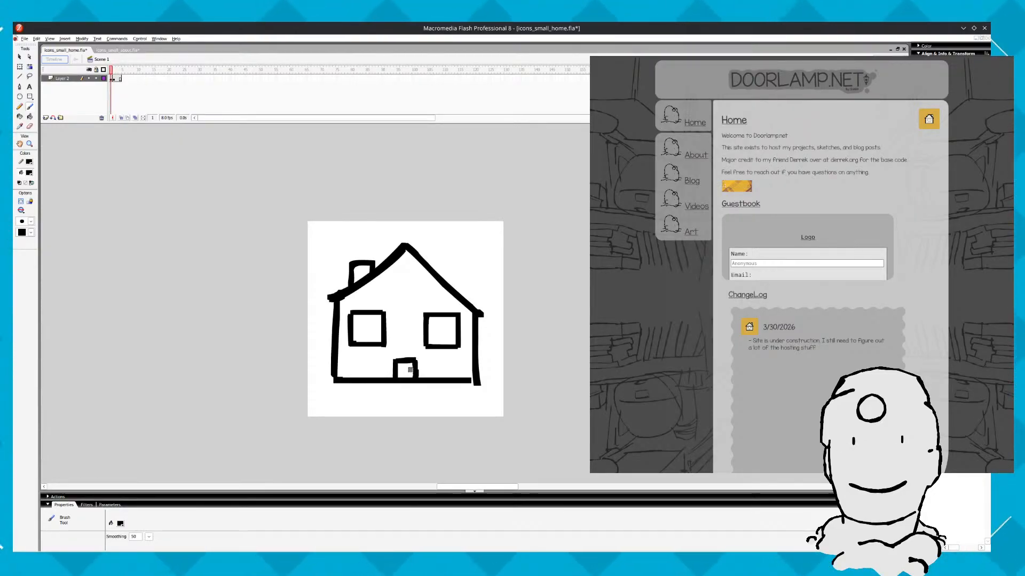
key("period")
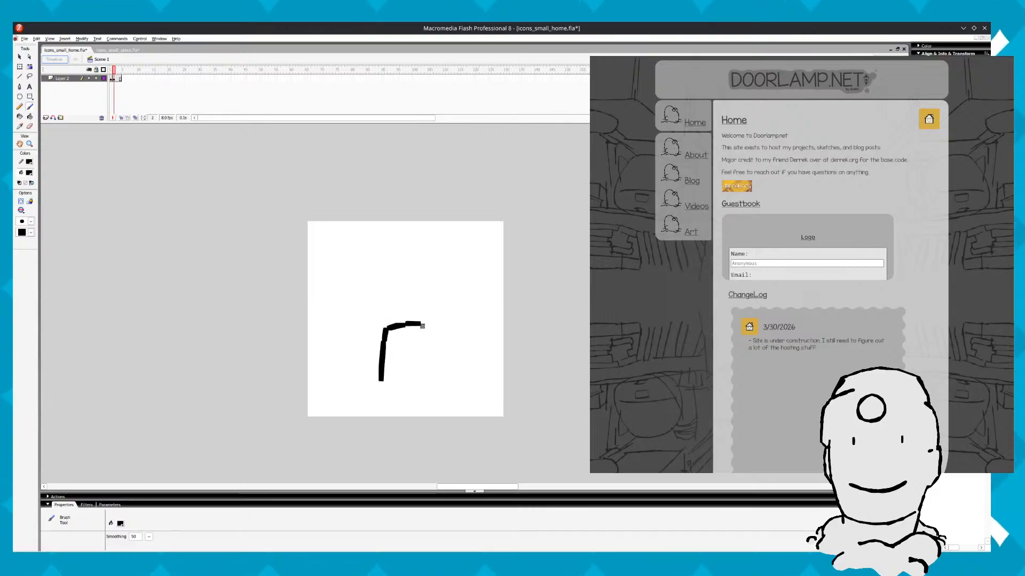
key("comma")
key("period")
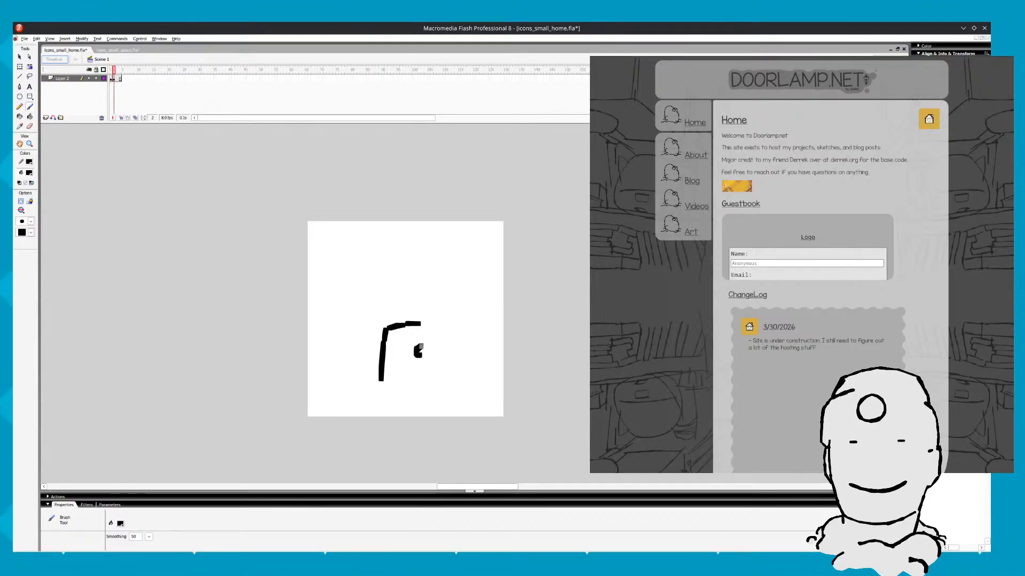
Fill in a round knob on frame 2's large door and brush the door's right edge around it
key("comma")
key("period")
key("comma")
key("period")
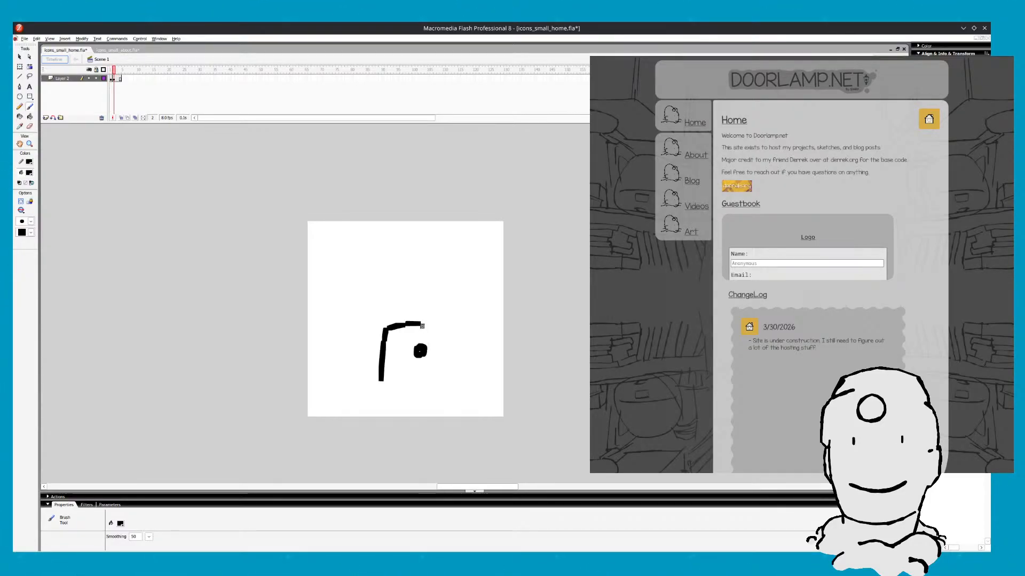
key("comma")
key("period")
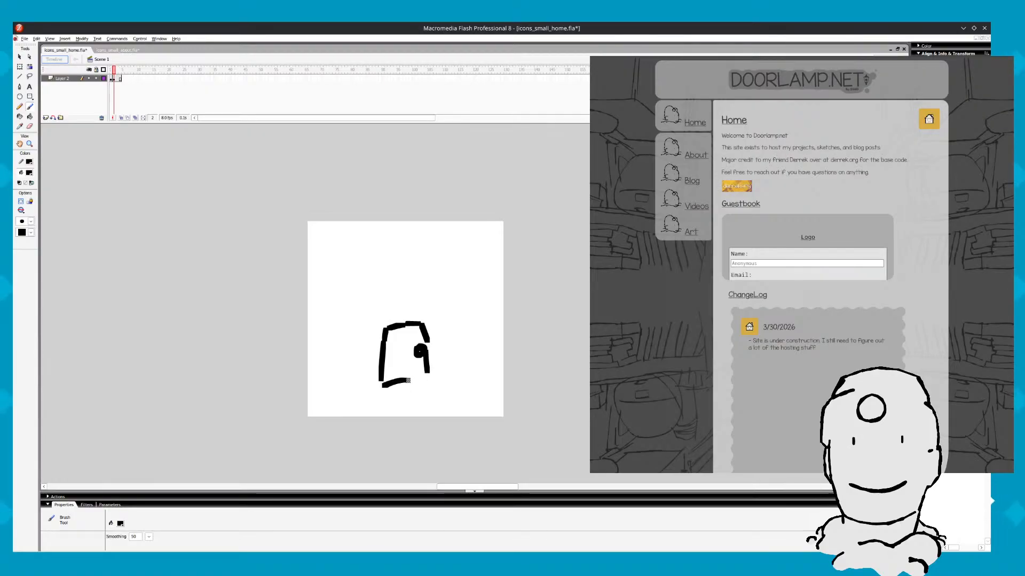
Redraw the large door's bottom edge as a curve rising from its lower left corner to the right edge
left_click_drag(416, 375, 388, 384)
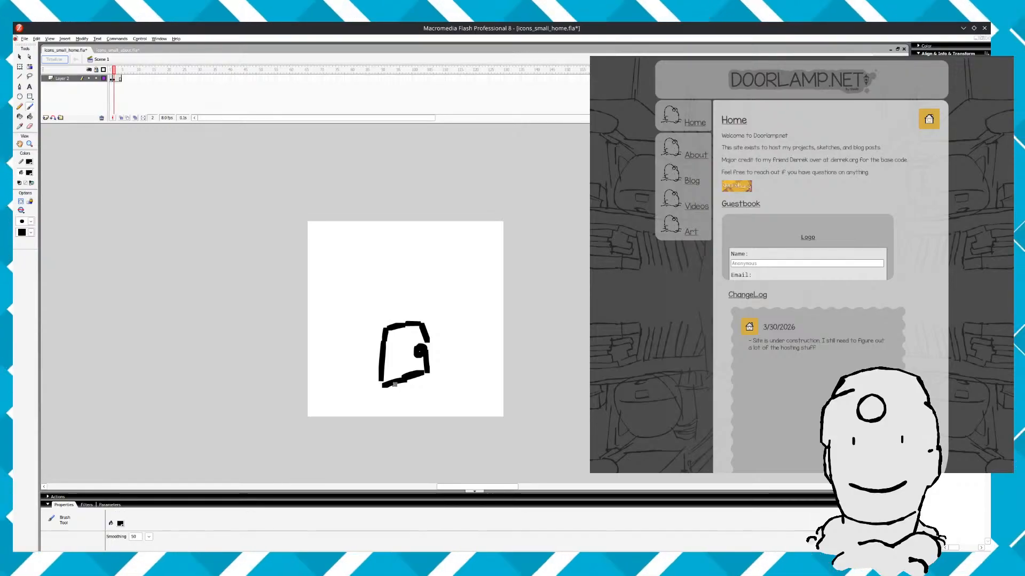
key("ctrl+z")
left_click_drag(386, 383, 426, 370)
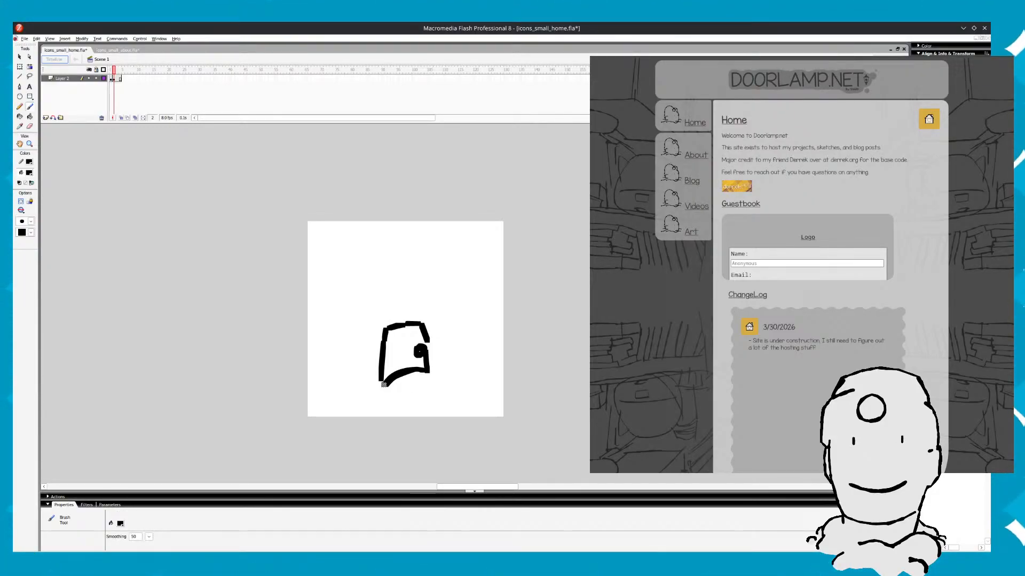
Compare with frame 1 and brush a short horizontal line beneath the large door on frame 2
key("comma")
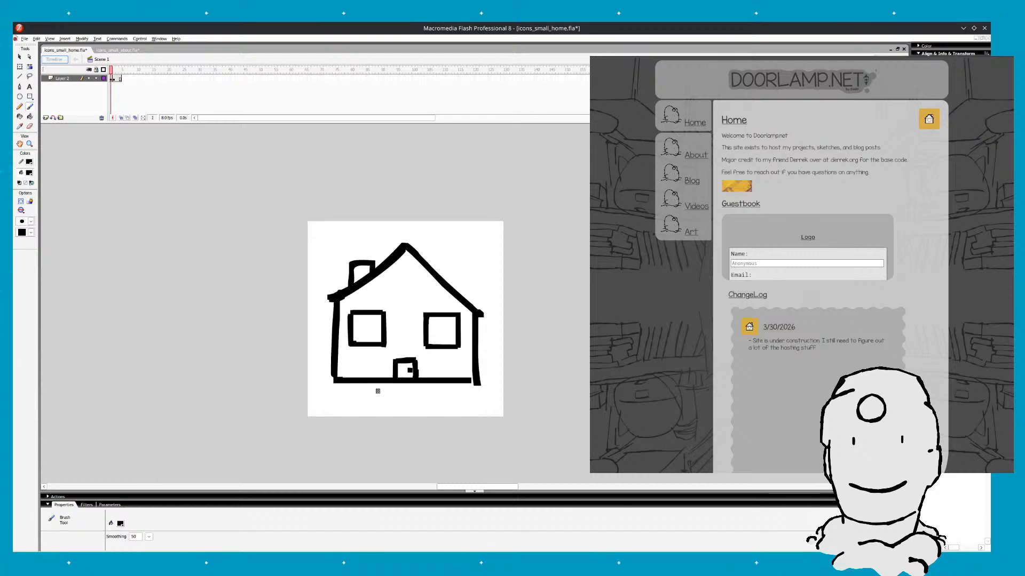
key("period")
key("comma")
key("period")
key("comma")
key("period")
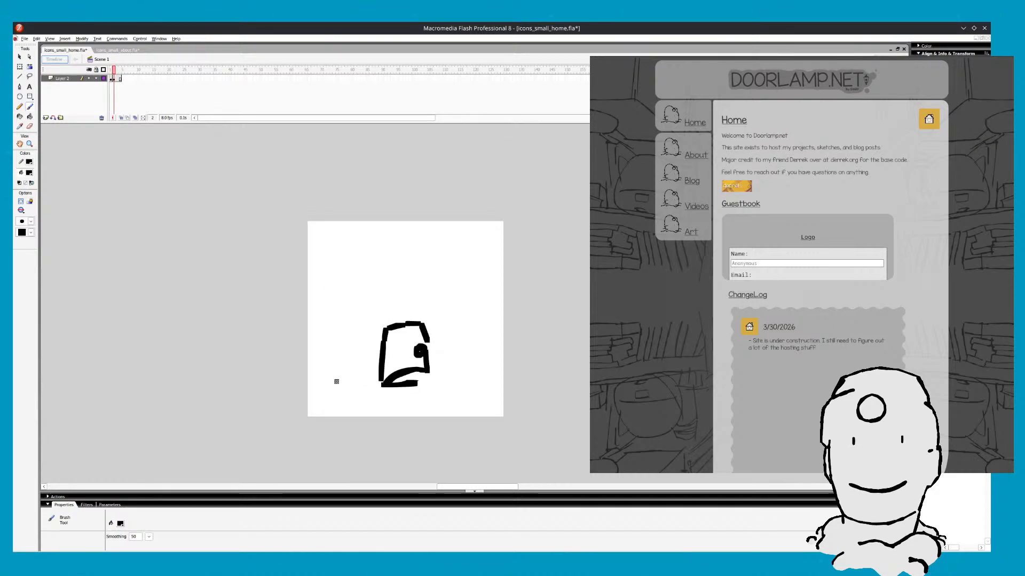
Brush a short vertical mark on frame 2 at the base of the house's left wall
key("comma")
key("period")
key("comma")
key("period")
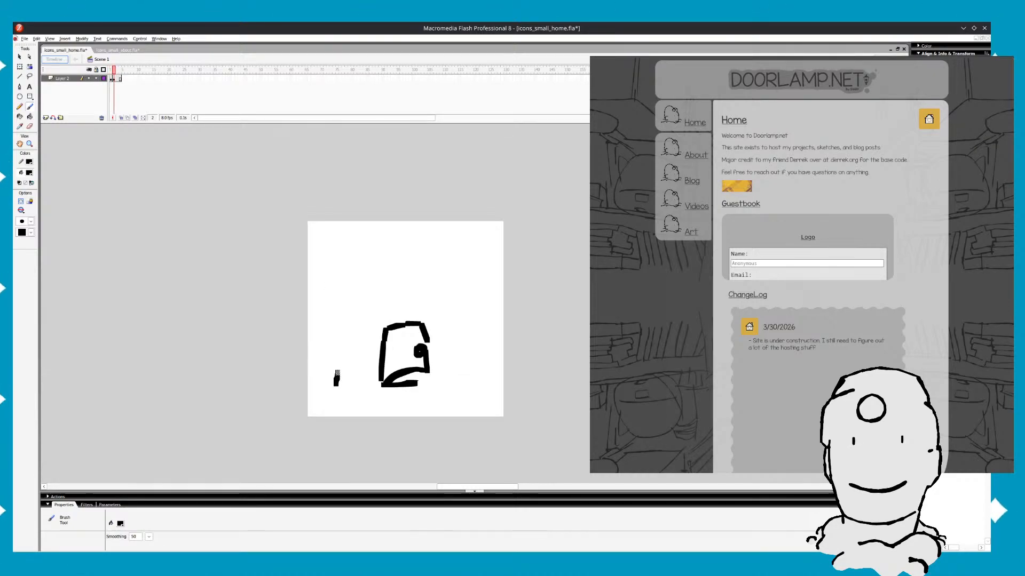
Flip between frames 1 and 2 to compare the position of the left wall and roof with the new strokes
key("comma")
key("period")
key("comma")
key("period")
key("comma")
key("period")
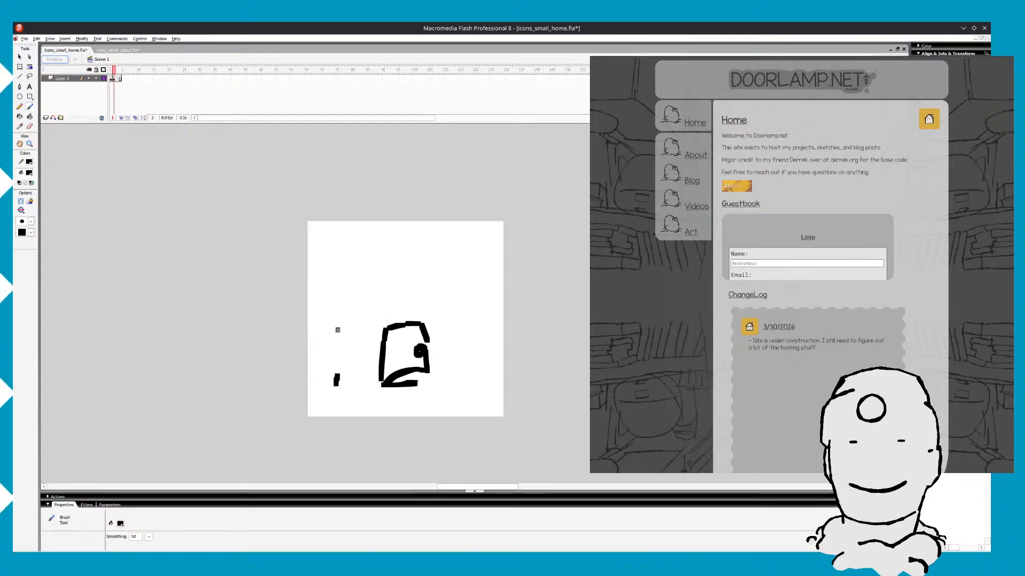
key("comma")
key("period")
key("comma")
key("period")
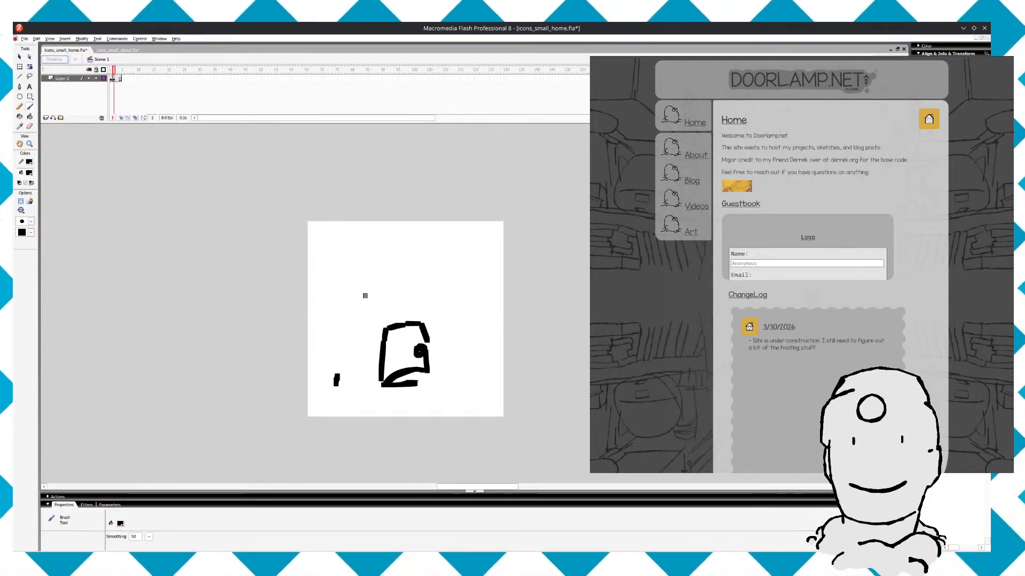
key("comma")
key("period")
key("comma")
key("period")
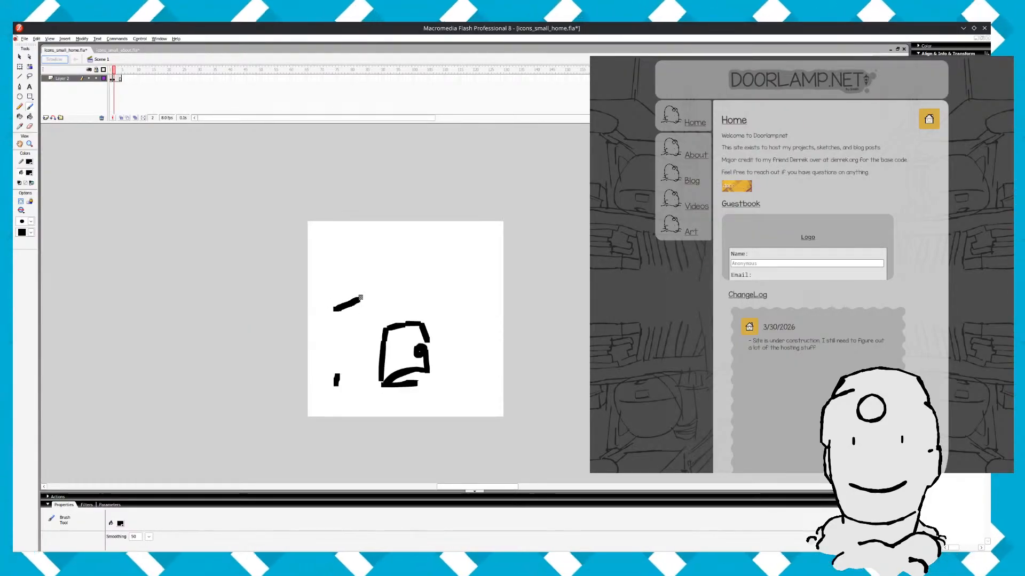
key("comma")
key("period")
key("comma")
key("period")
key("comma")
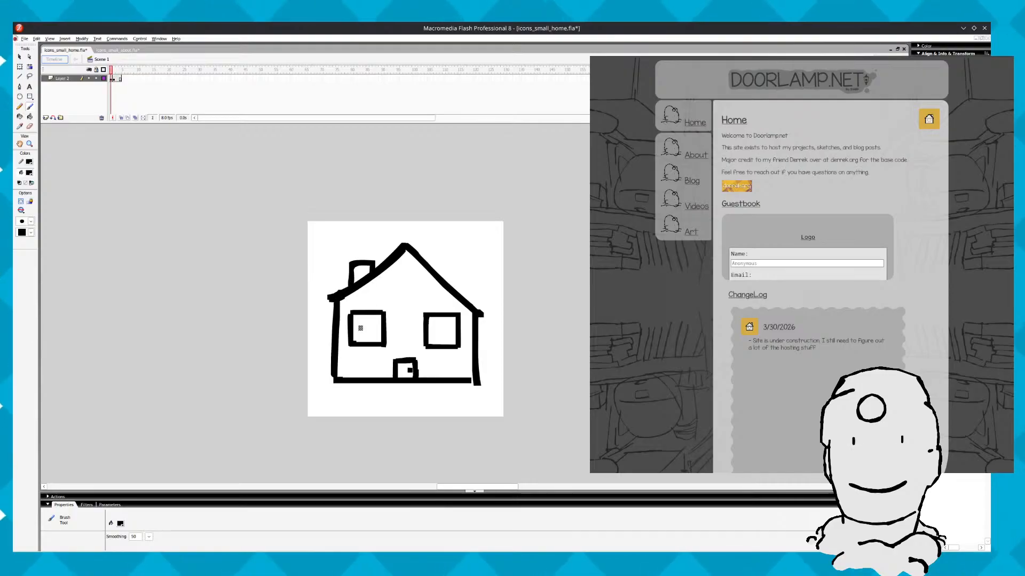
key("period")
key("comma")
key("period")
key("comma")
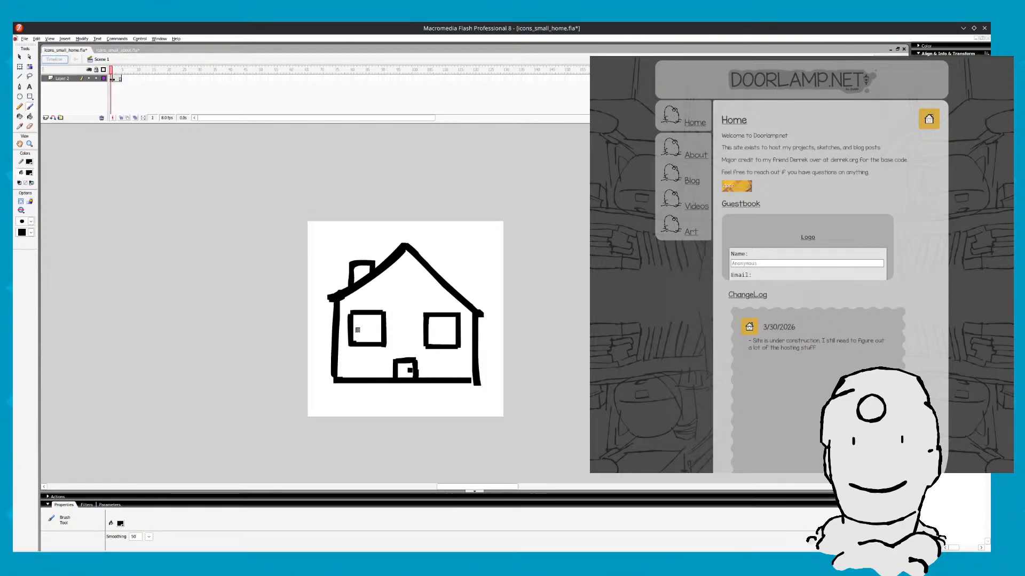
key("period")
key("comma")
key("period")
key("comma")
key("period")
key("comma")
key("period")
key("comma")
key("period")
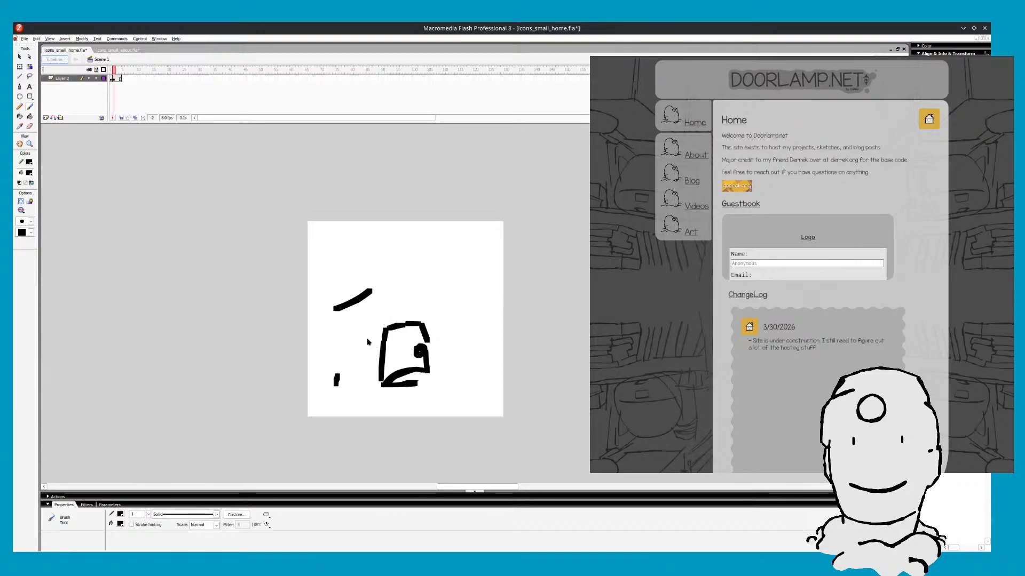
key("Delete")
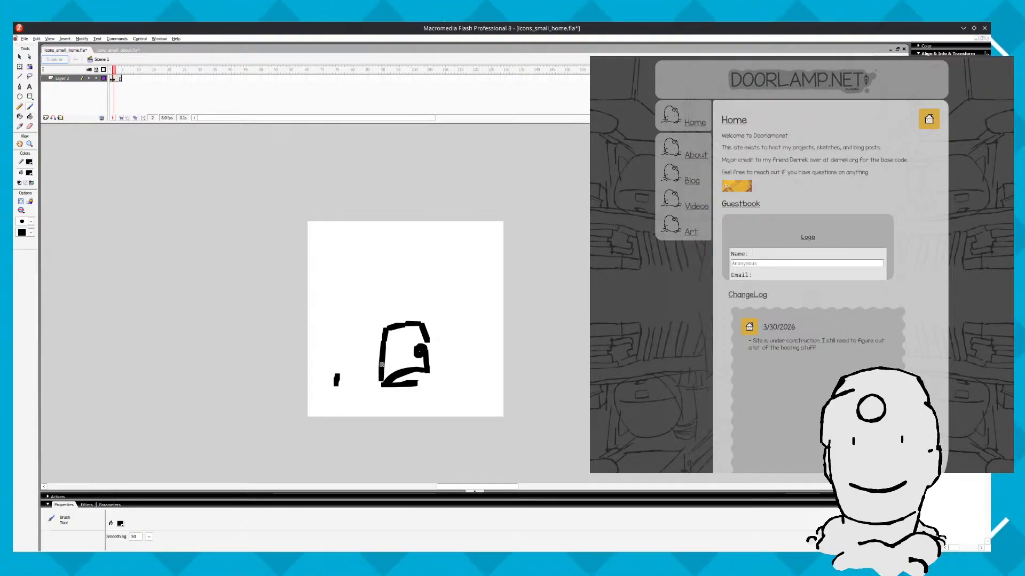
Save the icon file and flip between frames 1 and 2 to check the drawing
key("ctrl+s")
key("comma")
key("period")
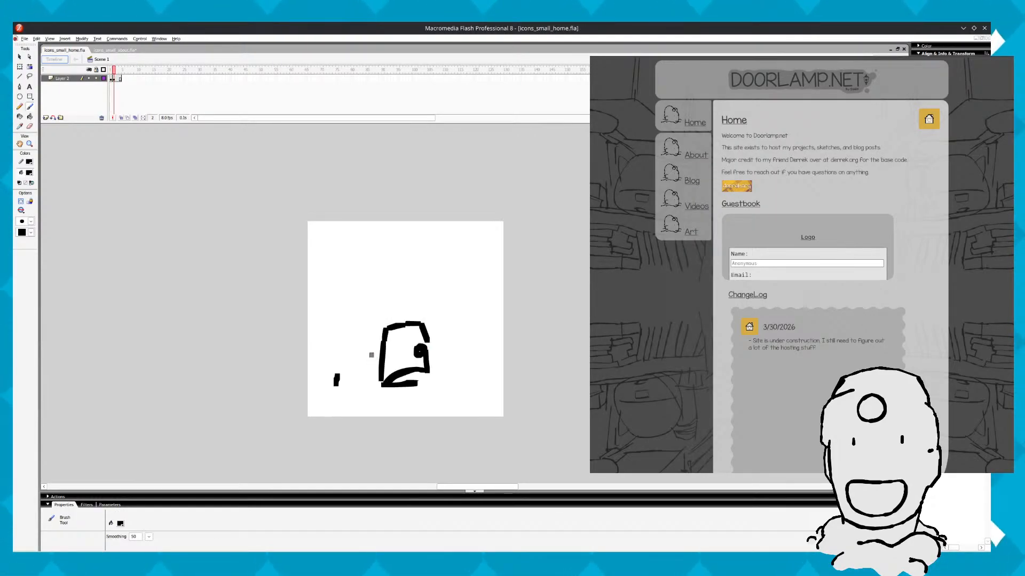
Flip between frames 1 and 2, then brush the floor line on frame 2 from the left wall's base to the large door
key("comma")
key("period")
key("comma")
key("period")
key("comma")
key("period")
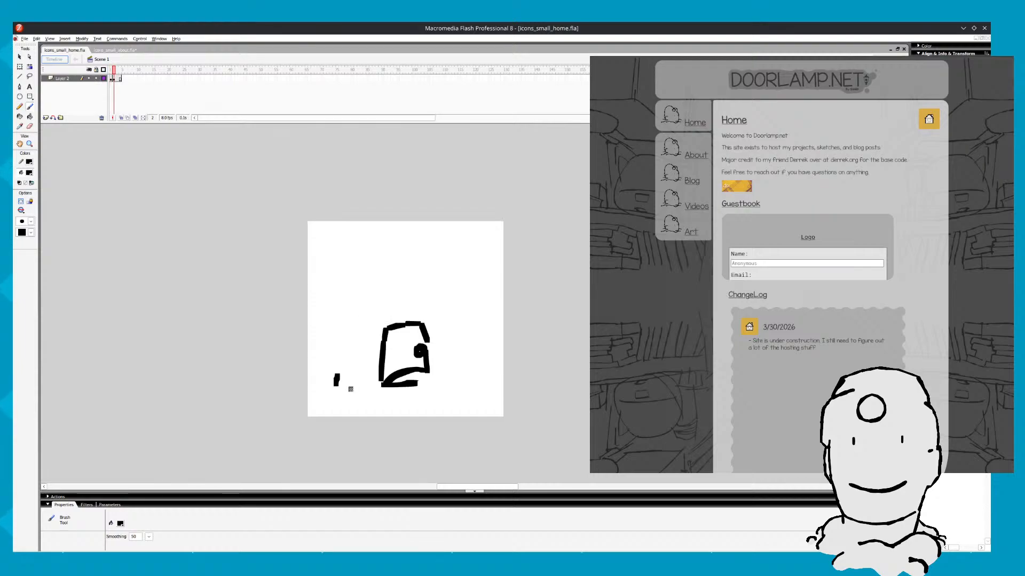
left_click(383, 383)
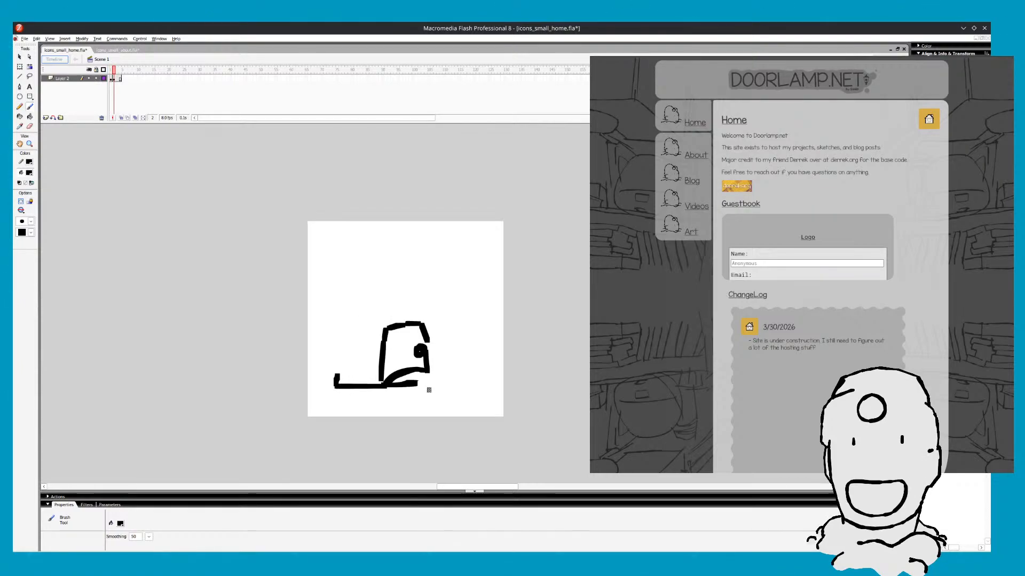
Brush the floor line on frame 2 from the large door's right edge toward the right wall, comparing with frame 1
key("comma")
key("period")
key("comma")
key("period")
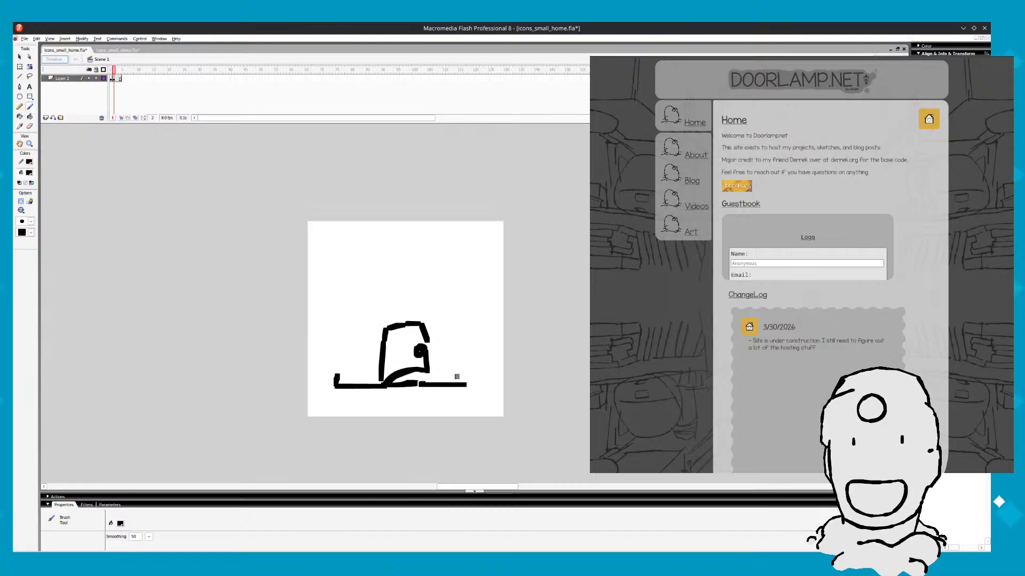
Compare with frame 1 and brush the slanted right wall on frame 2 down to the end of the floor line
key("comma")
key("period")
key("comma")
key("period")
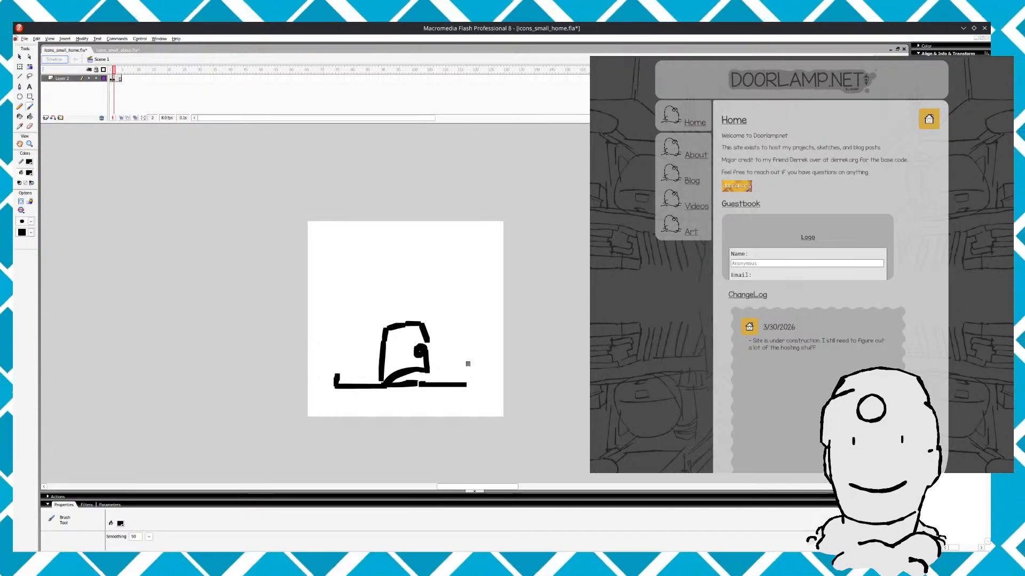
key("comma")
key("period")
key("comma")
key("period")
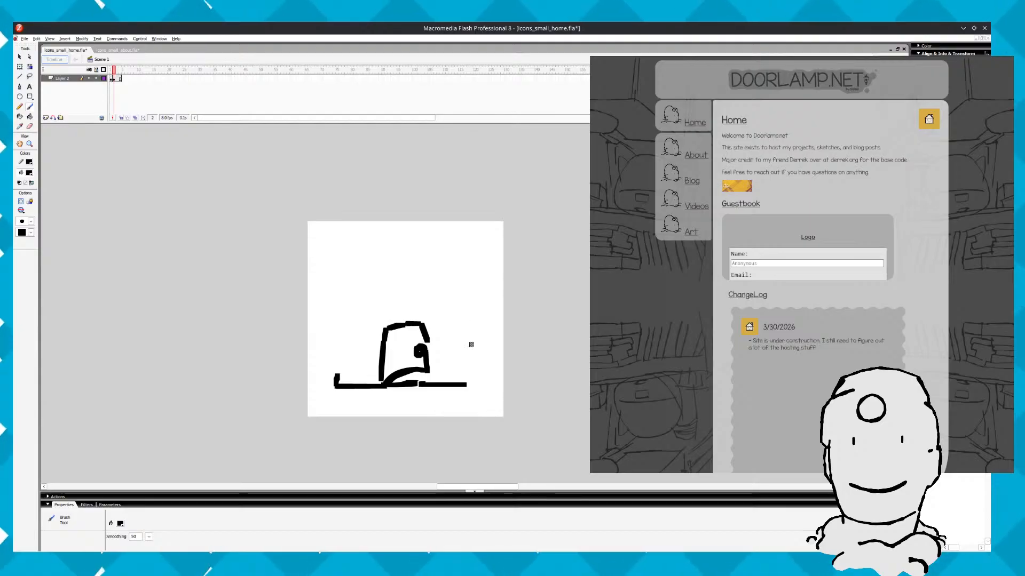
key("comma")
key("period")
left_click_drag(467, 326, 477, 358)
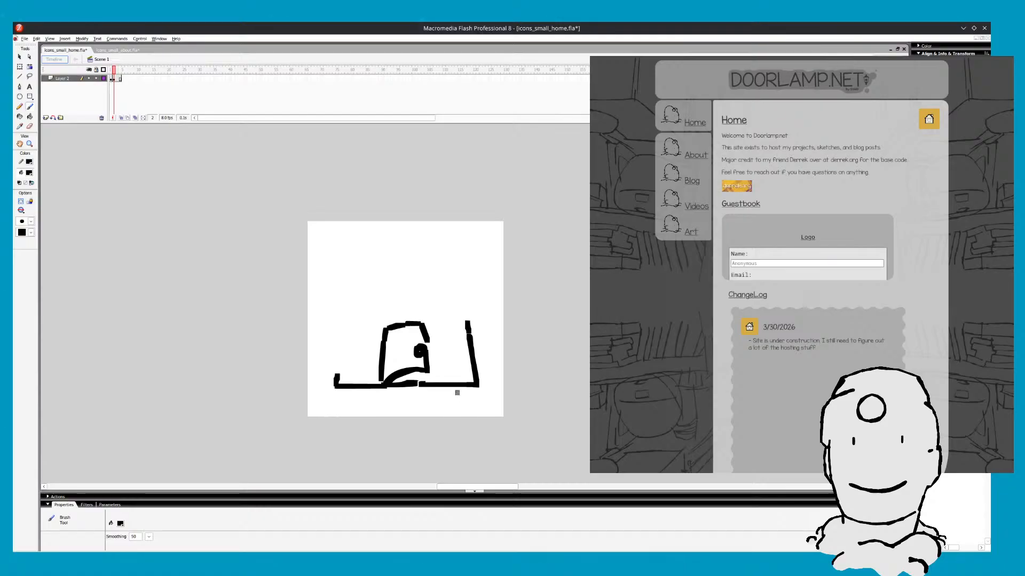
Compare with frame 1 and brush the lower half of the left wall on frame 2, undoing the misplaced stroke
key("comma")
key("period")
key("comma")
key("period")
key("comma")
key("period")
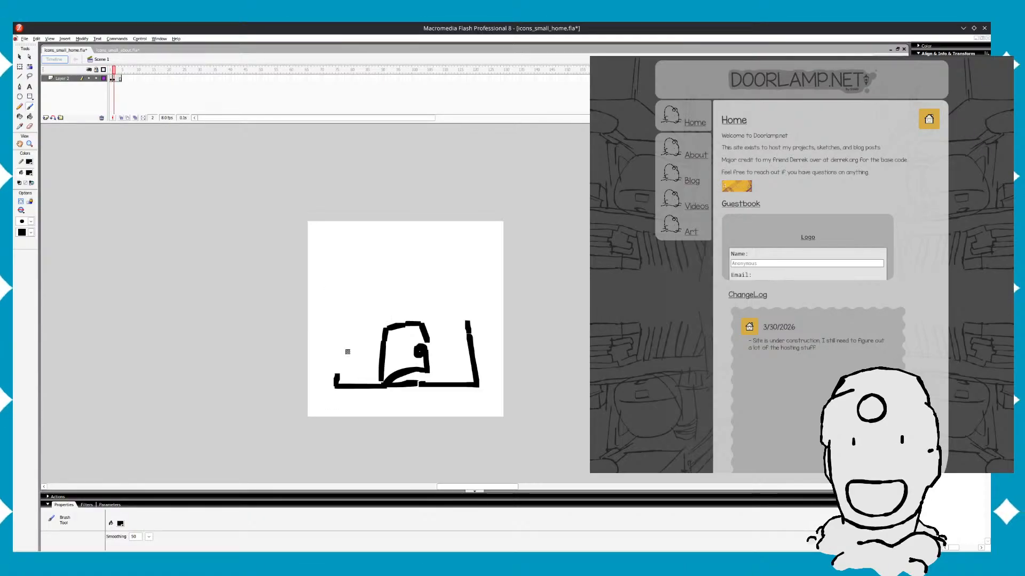
key("comma")
key("period")
key("comma")
key("period")
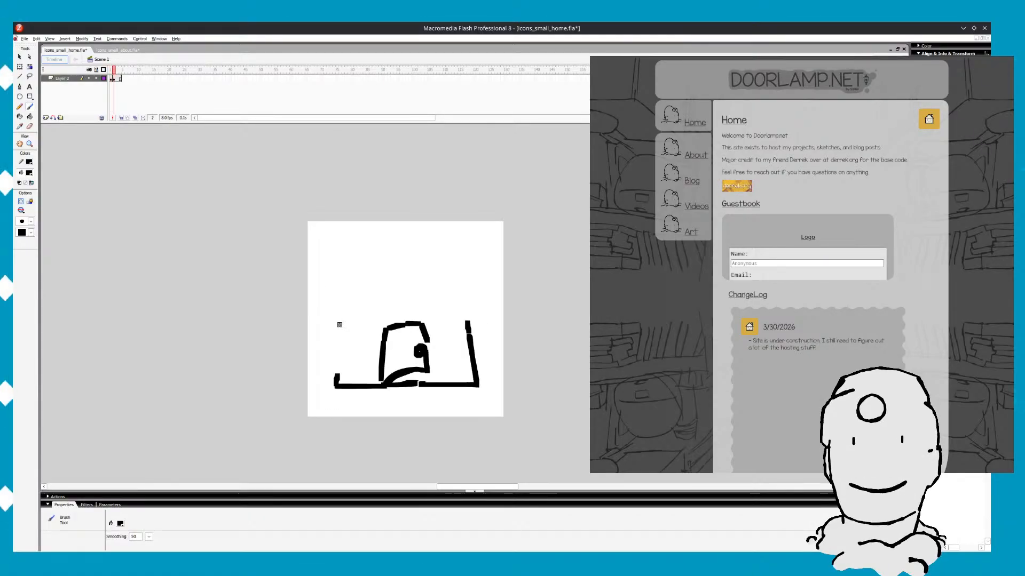
left_click_drag(339, 315, 336, 384)
key("ctrl+z")
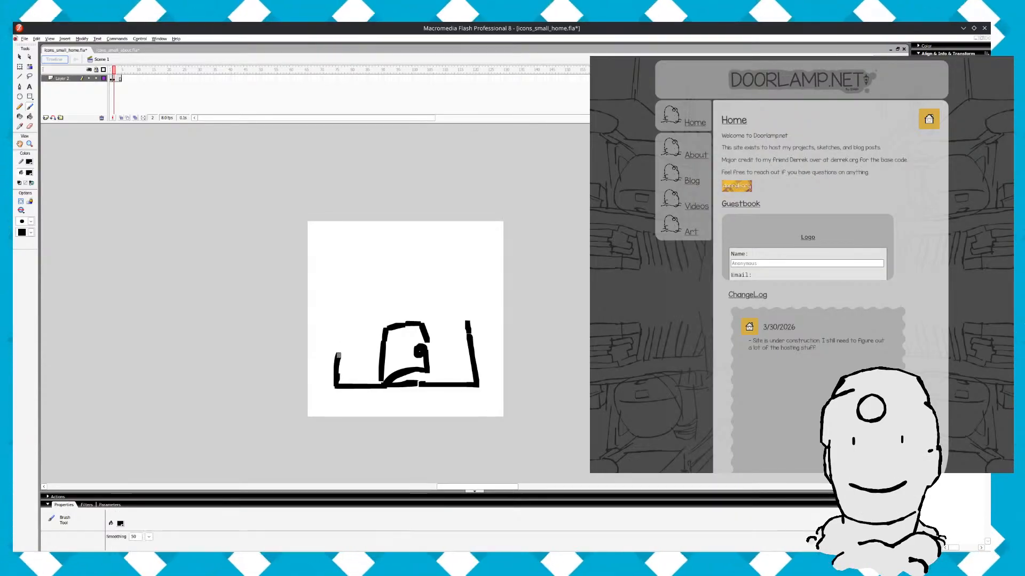
Extend the left wall on frame 2 up to slightly below frame 1's left eave
key("comma")
key("period")
key("comma")
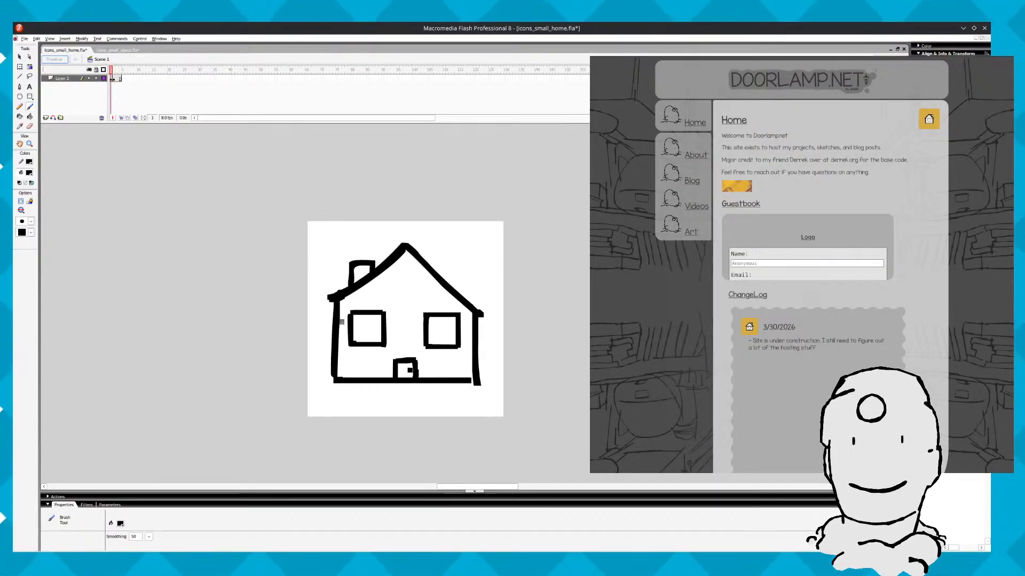
key("period")
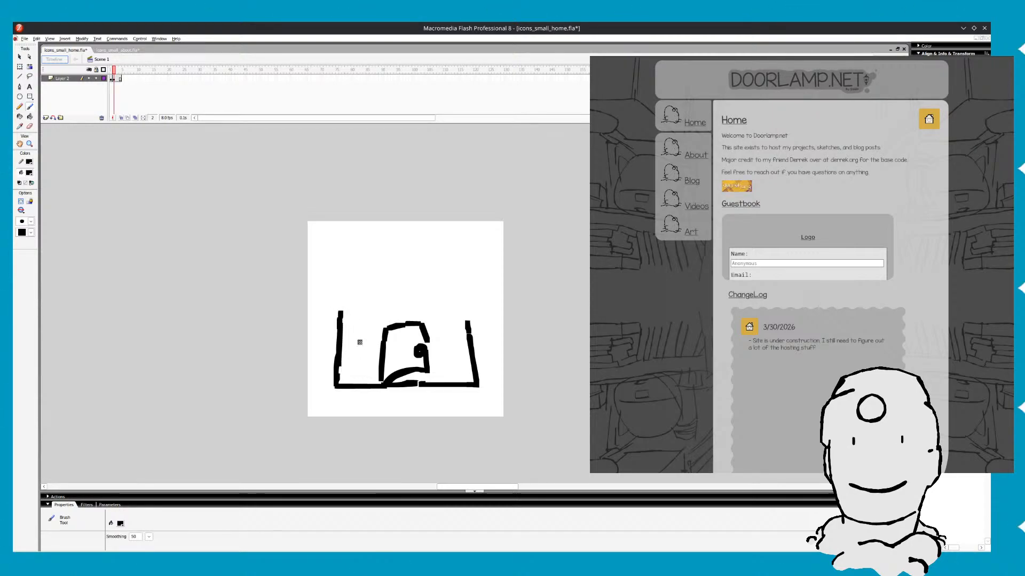
Flip between the two frames and brush a short slanted left eave across the top of the left wall on frame 2
key("comma")
key("period")
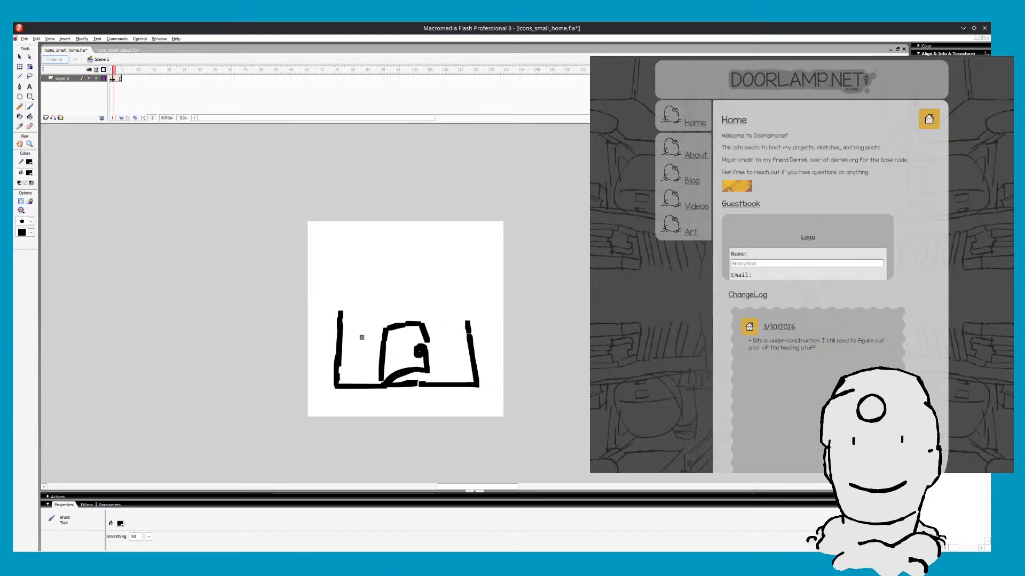
key("comma")
key("period")
key("comma")
key("period")
key("comma")
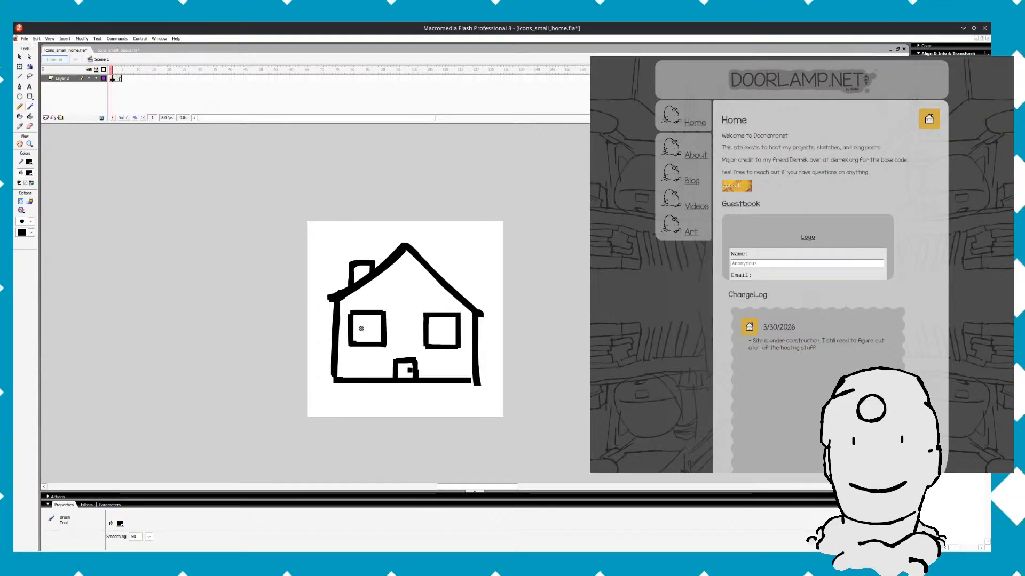
key("period")
key("comma")
key("period")
key("comma")
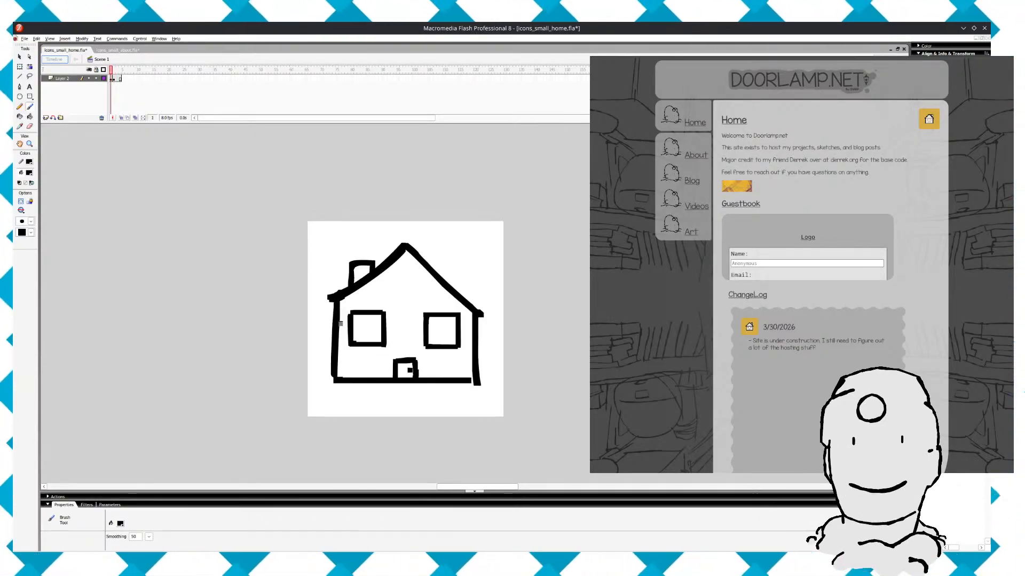
key("period")
key("comma")
key("period")
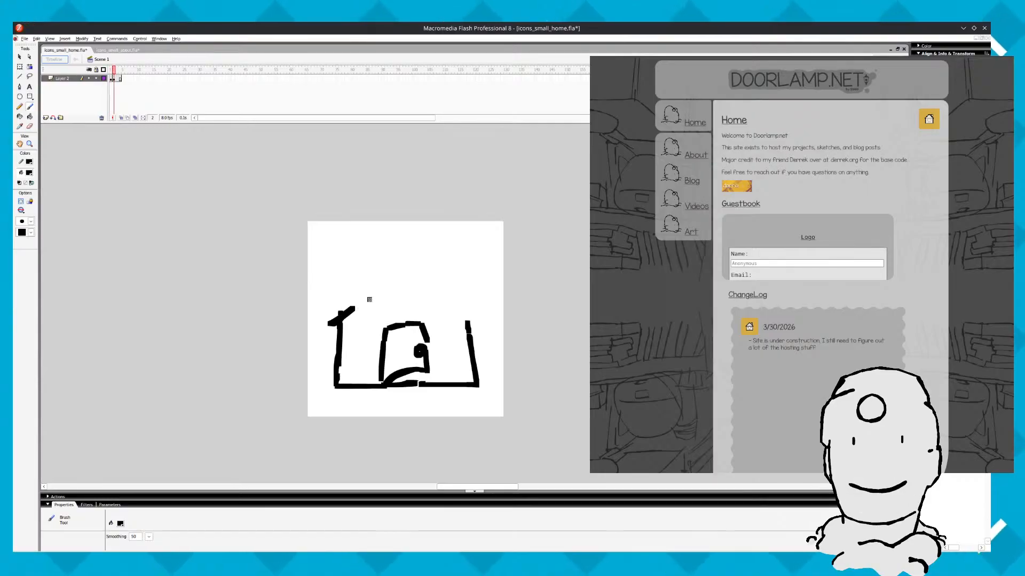
Brush the left roof slope on frame 2 from the left eave up toward a peak lower than the one on frame 1
key("comma")
key("period")
key("comma")
key("period")
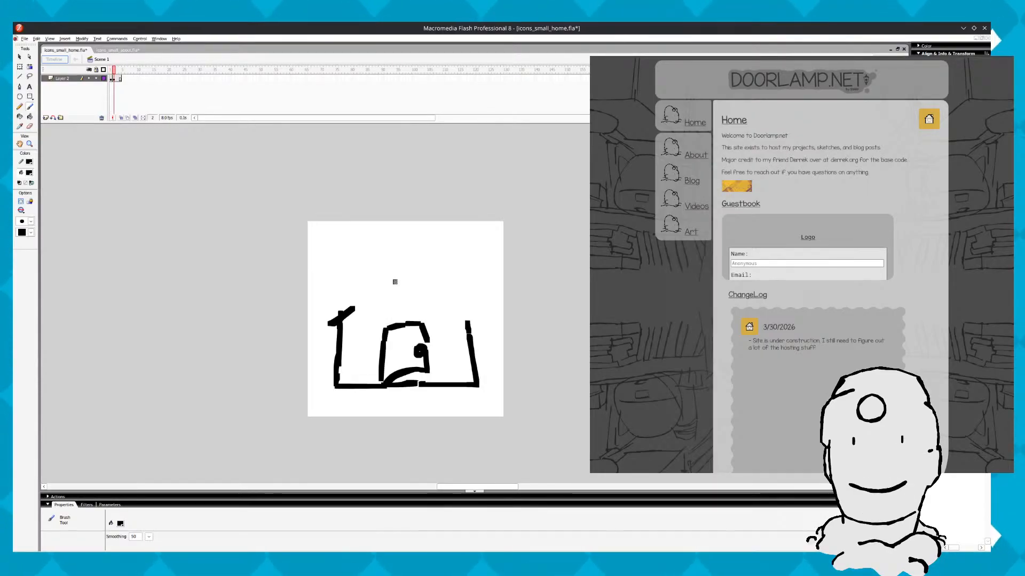
key("comma")
key("period")
key("comma")
left_click_drag(363, 308, 399, 277)
key("period")
Try a curved right roof slope on frame 2 from the peak to above the right wall, compare it with frame 1, and undo it
key("comma")
key("period")
key("comma")
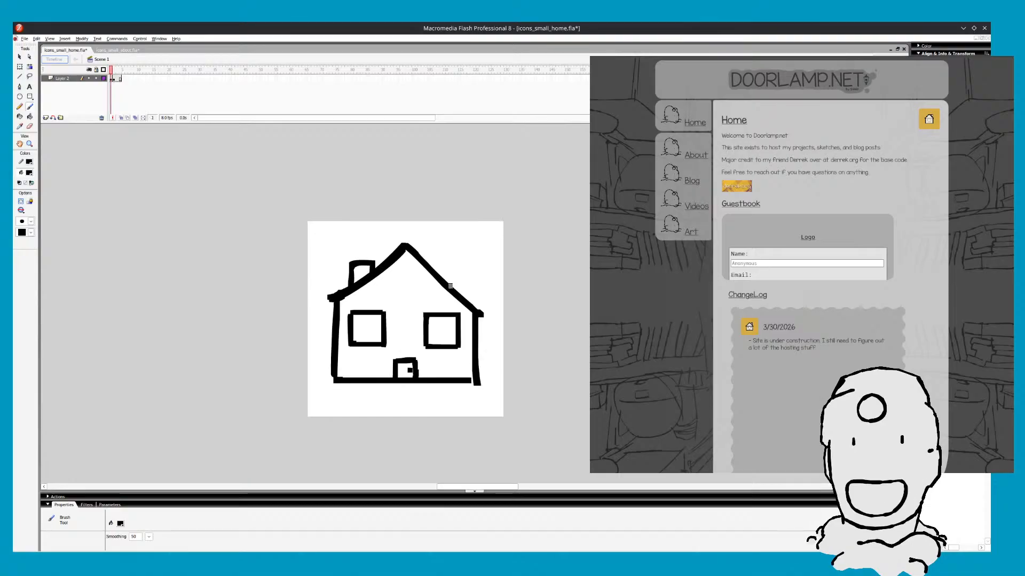
key("period")
key("comma")
key("period")
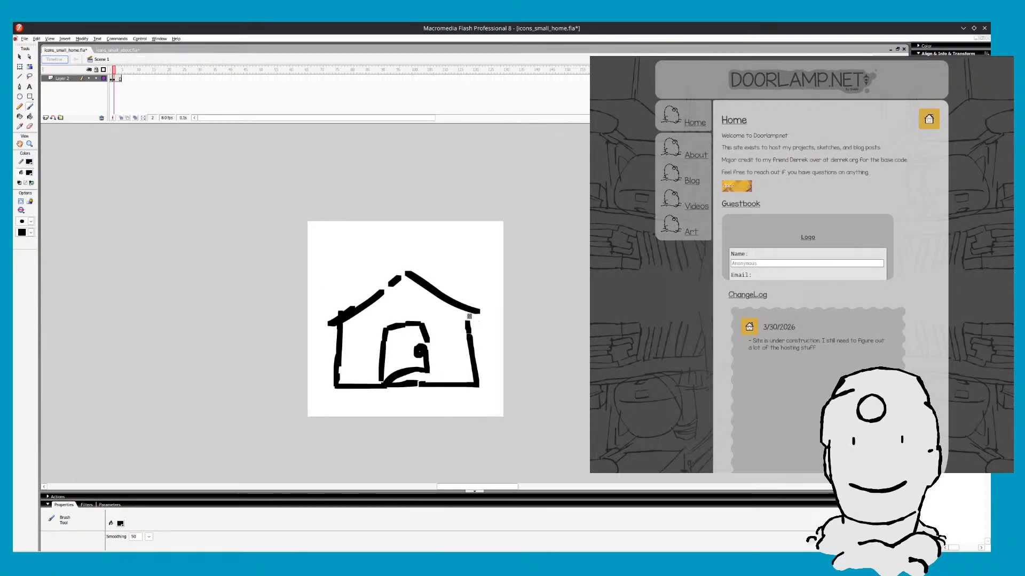
key("comma")
key("period")
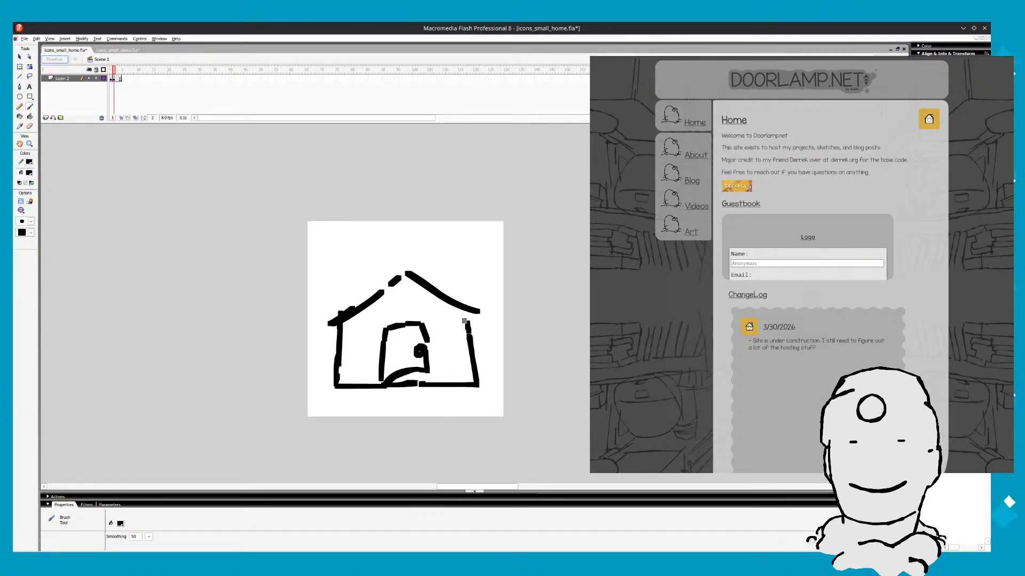
key("ctrl+z")
Brush a straighter right roof slope and a short right eave on frame 2, then compare with frame 1
left_click_drag(407, 279, 478, 324)
key("comma")
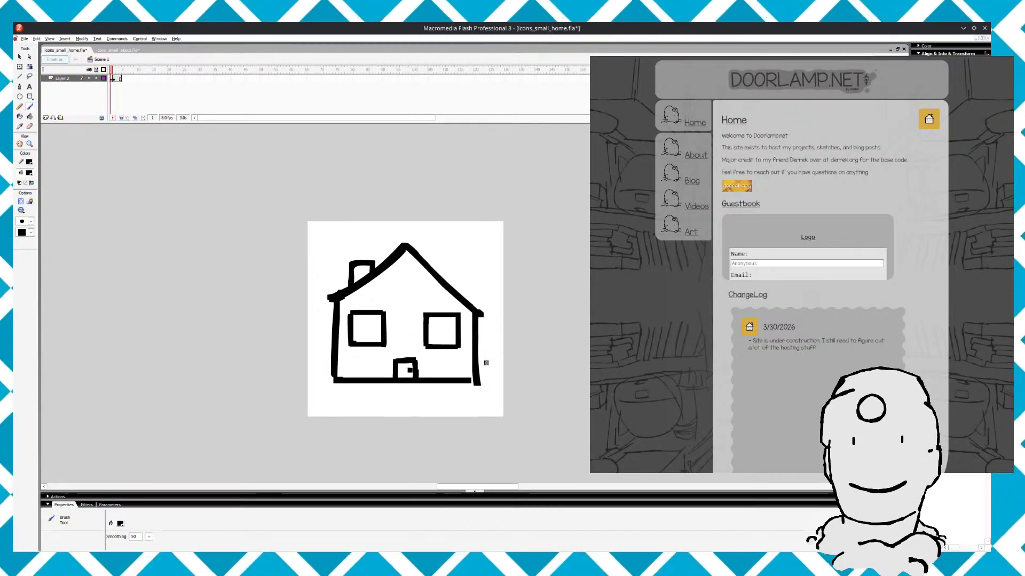
key("period")
key("comma")
key("period")
key("comma")
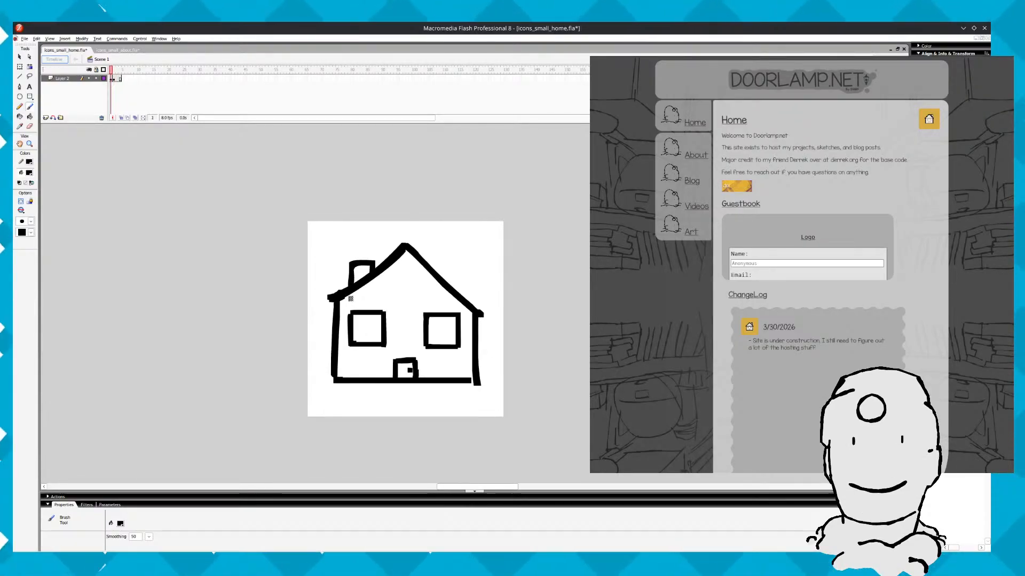
key("period")
key("comma")
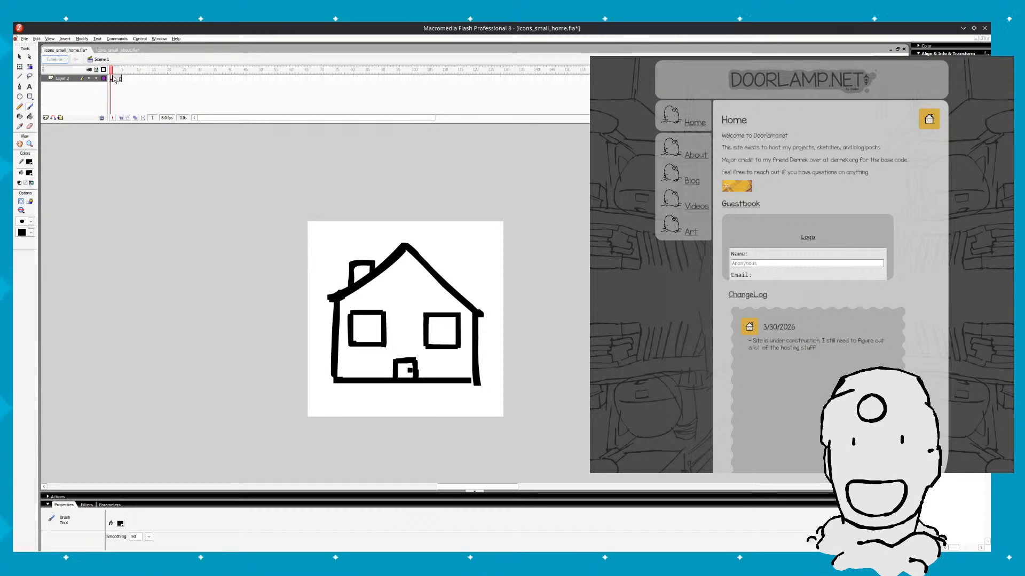
Move the large-door house drawing from frame 2 to frame 3 and make frame 2 an empty keyframe
left_click(115, 79)
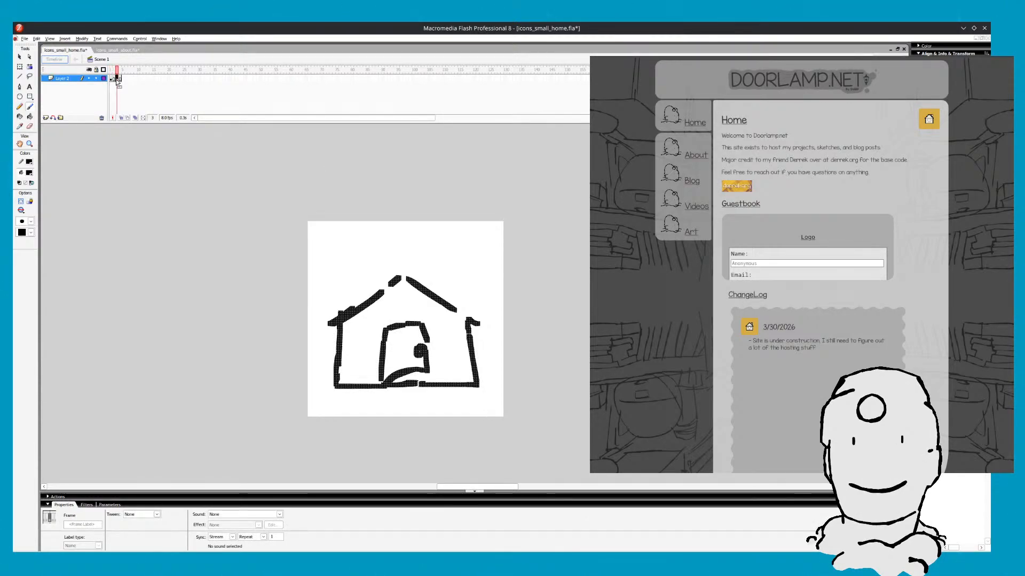
key("comma")
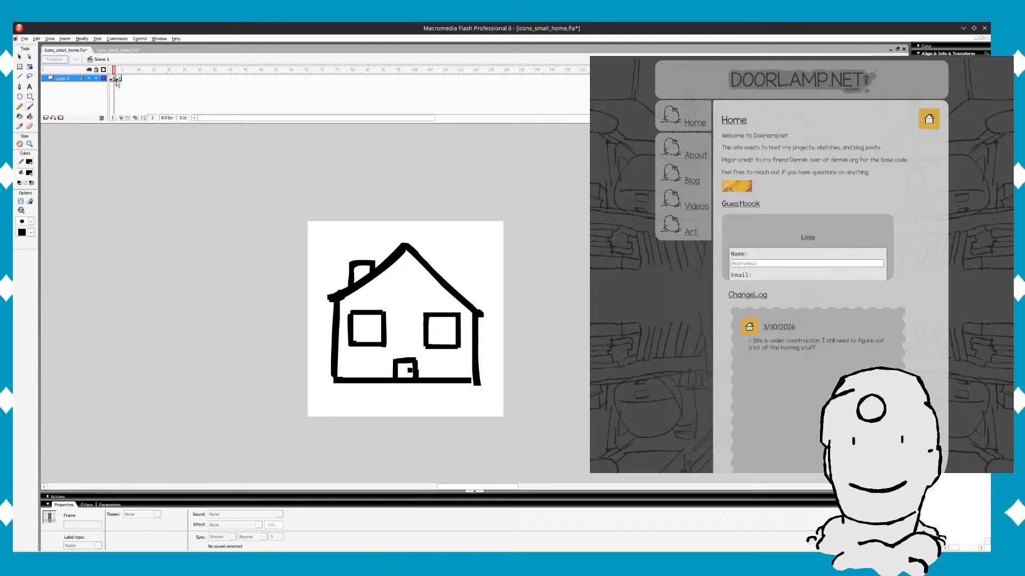
key("Delete")
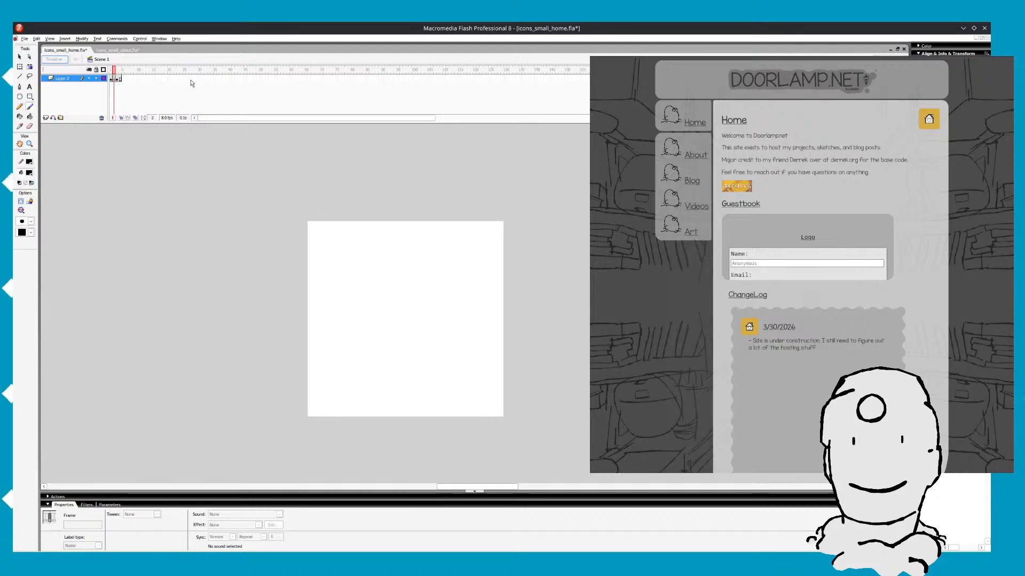
key("ctrl+z")
key("ctrl+y")
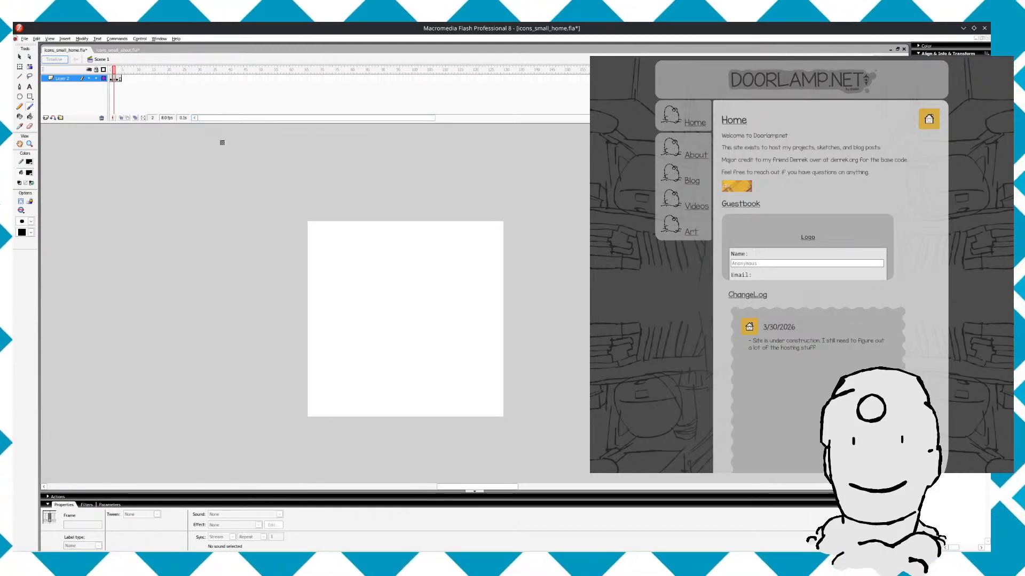
key("ctrl+z")
key("ctrl+y")
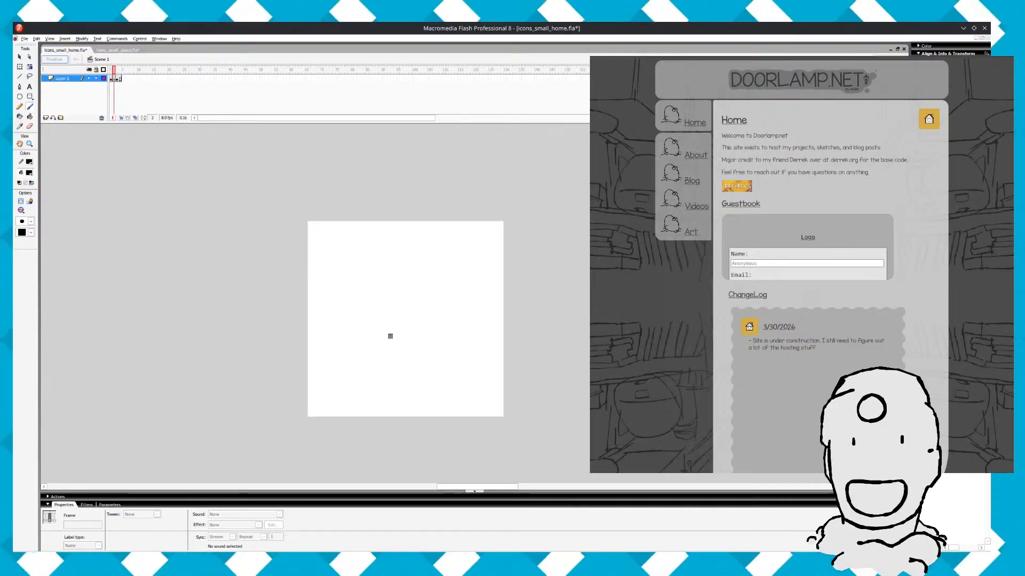
Flip through frames 1 to 3 and brush a starting mark on frame 2 at the base of the left wall
key("period")
key("comma")
key("comma")
key("period")
key("comma")
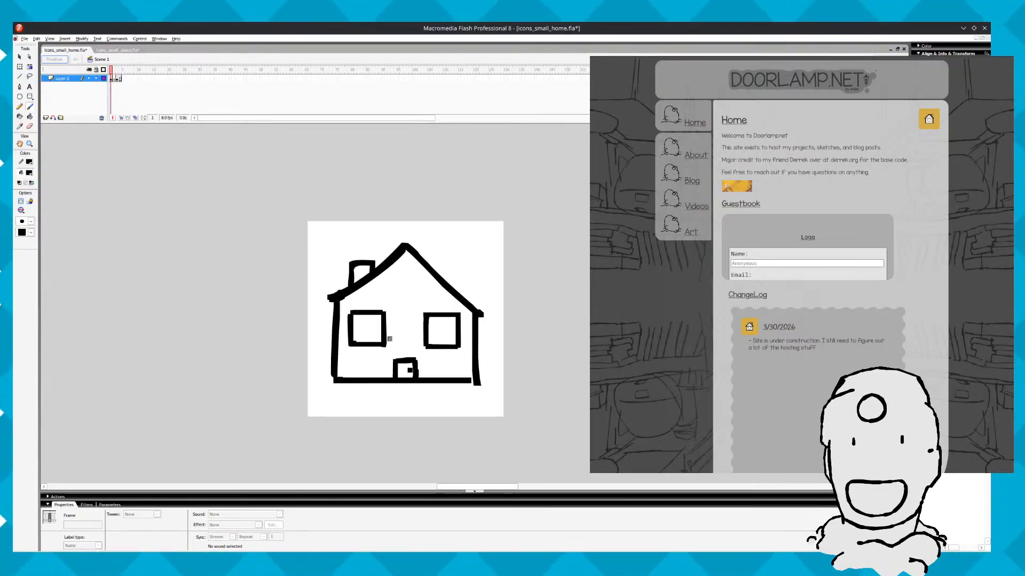
key("period")
key("period")
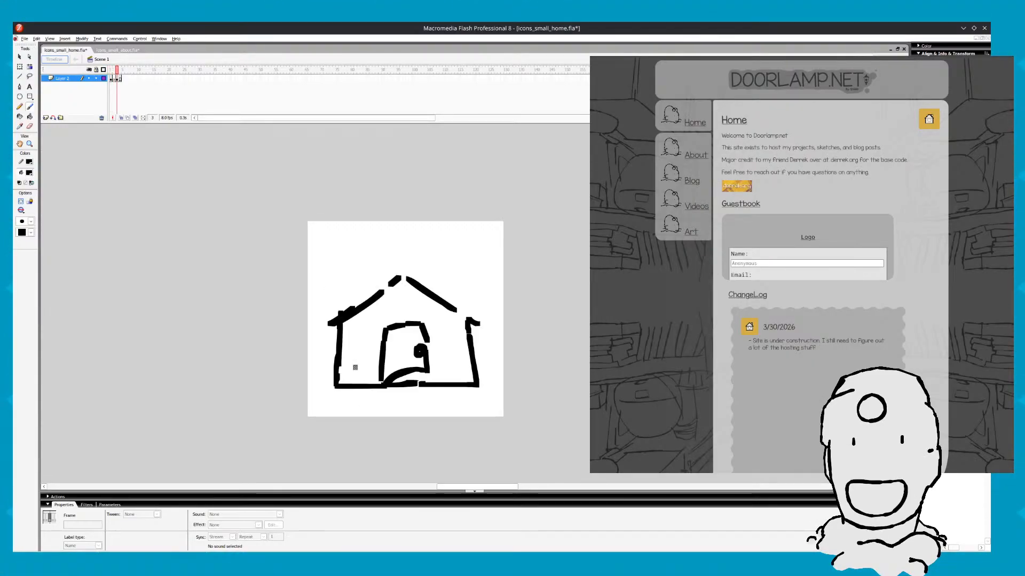
key("comma")
key("comma")
key("period")
key("period")
key("comma")
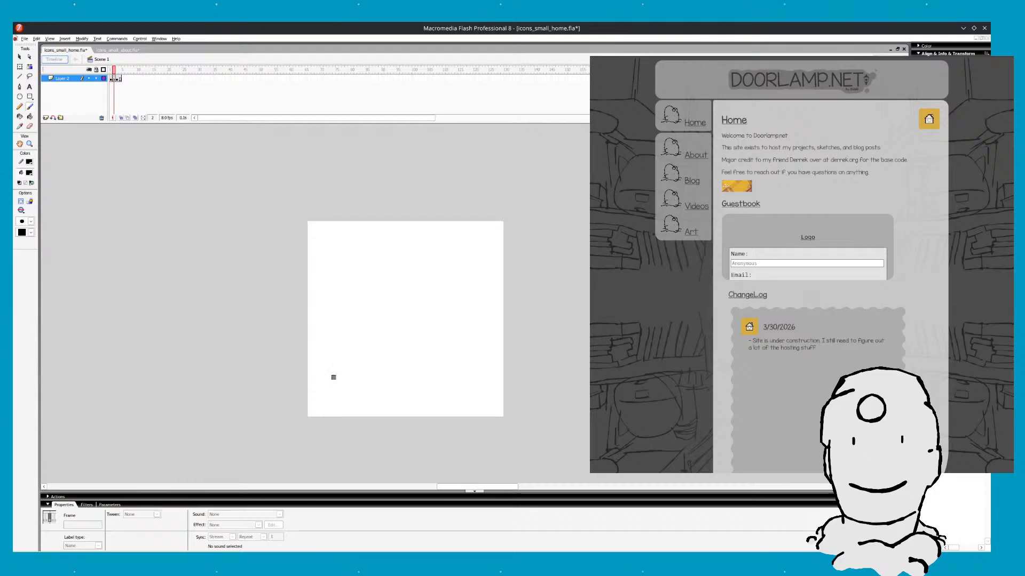
key("comma")
key("comma")
key("period")
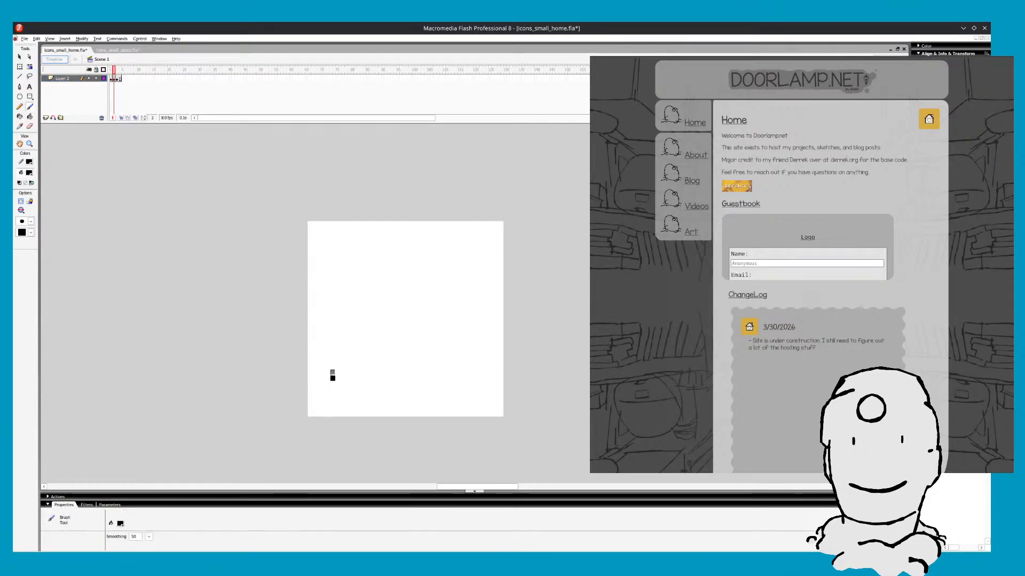
Brush the in-between left wall on frame 2 from its base up to eave height, checking it against frames 1 and 3
key("comma")
key("period")
key("period")
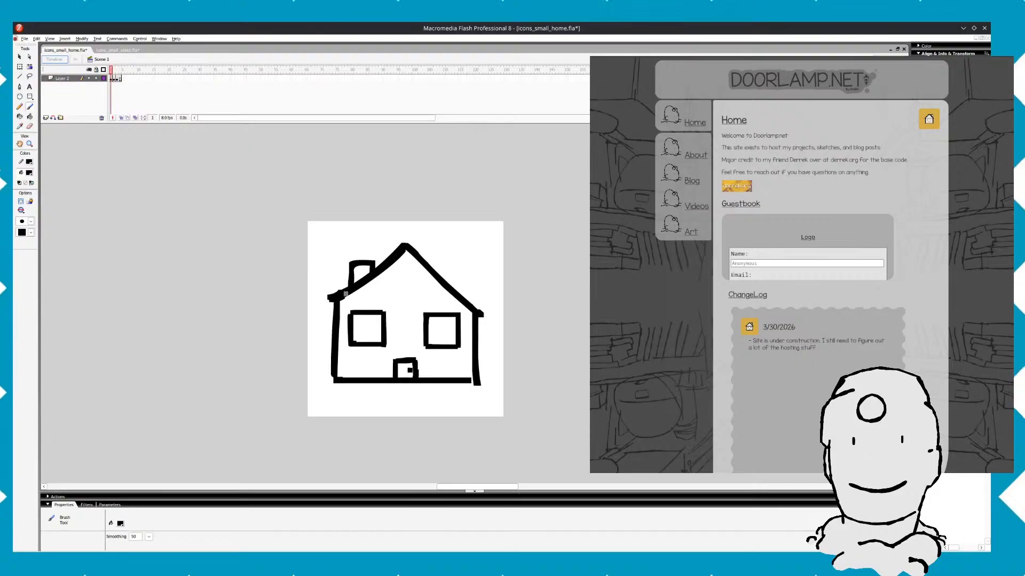
key("period")
key("comma")
key("period")
key("period")
key("comma")
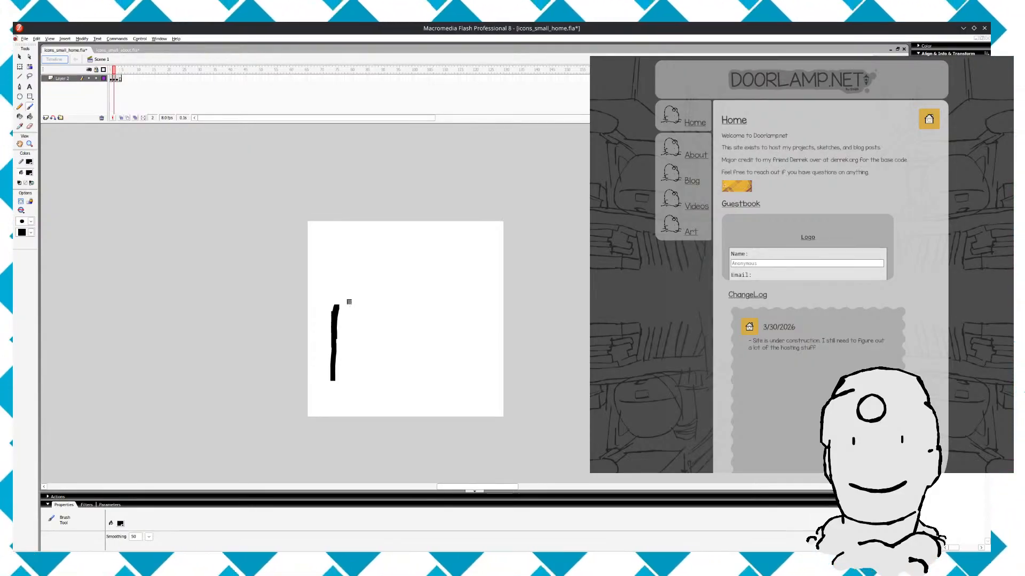
Brush the left eave and left roof slope on frame 2 up to the peak, positioned between those on frames 1 and 3
key("comma")
key("period")
key("period")
key("comma")
key("comma")
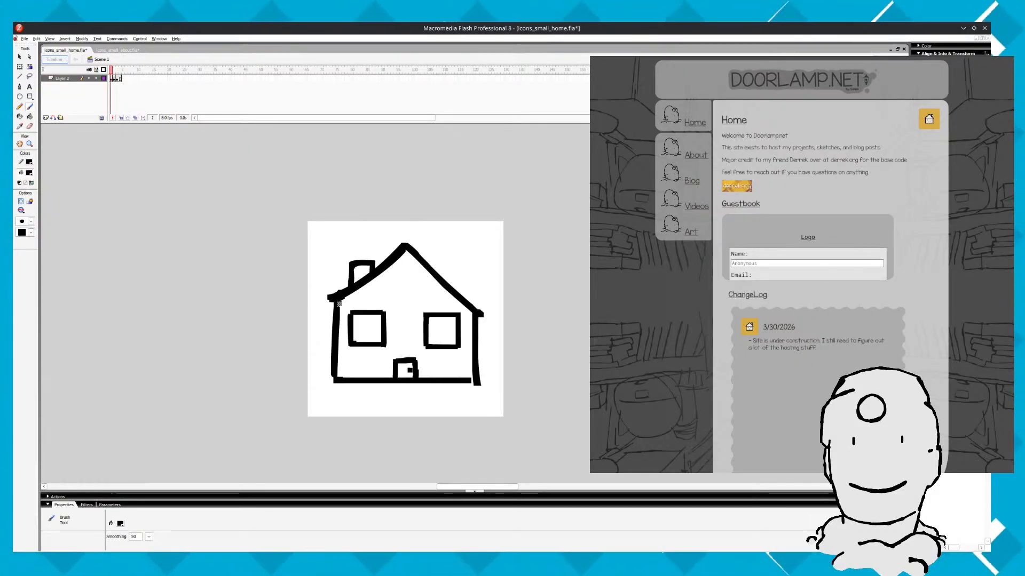
key("period")
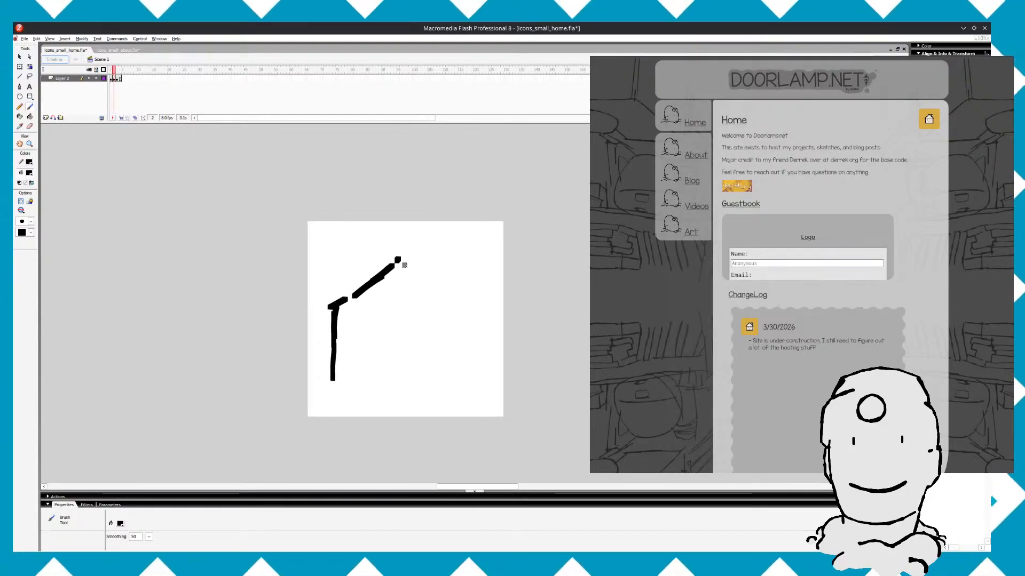
Extend the roof peak on frame 2, then erase and rebrush the upper left wall and brush the right roof slope
left_click_drag(406, 260, 411, 256)
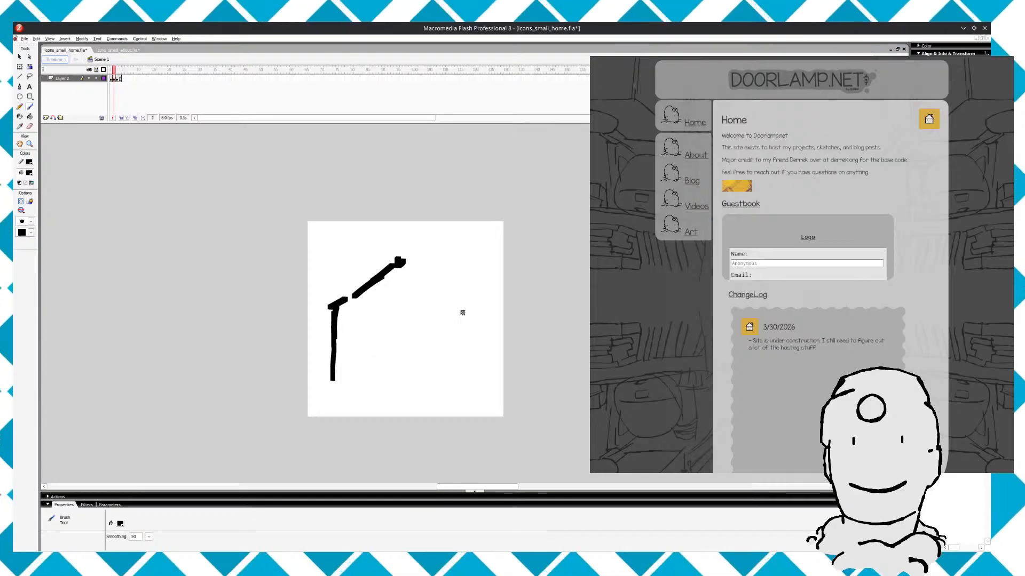
key("Return")
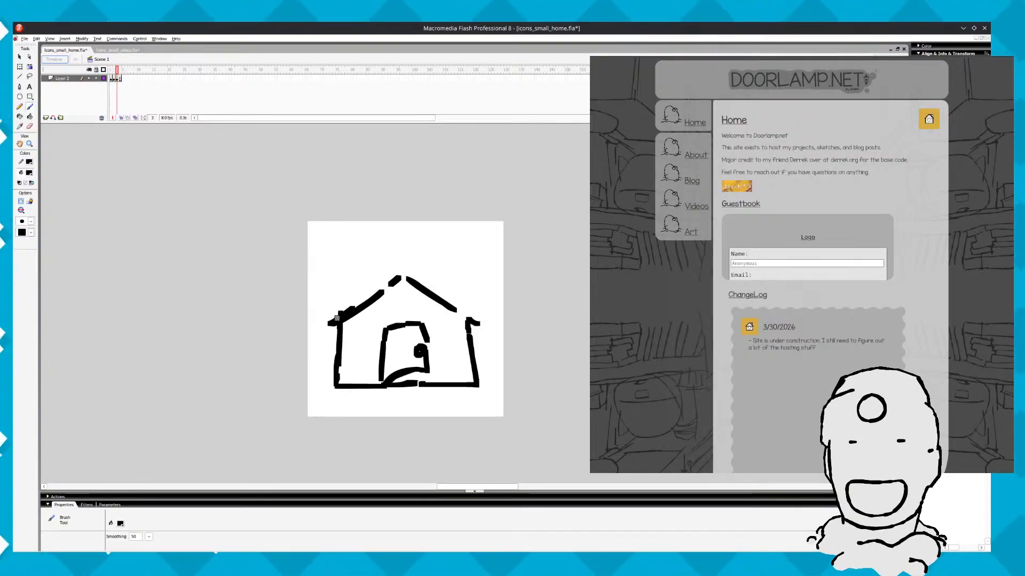
key("e")
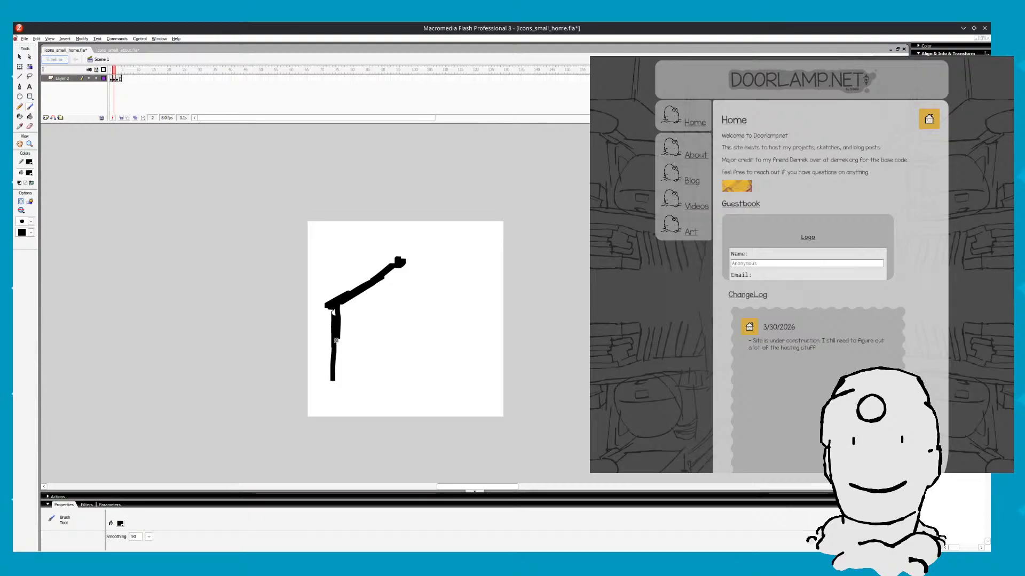
left_click_drag(335, 322, 327, 347)
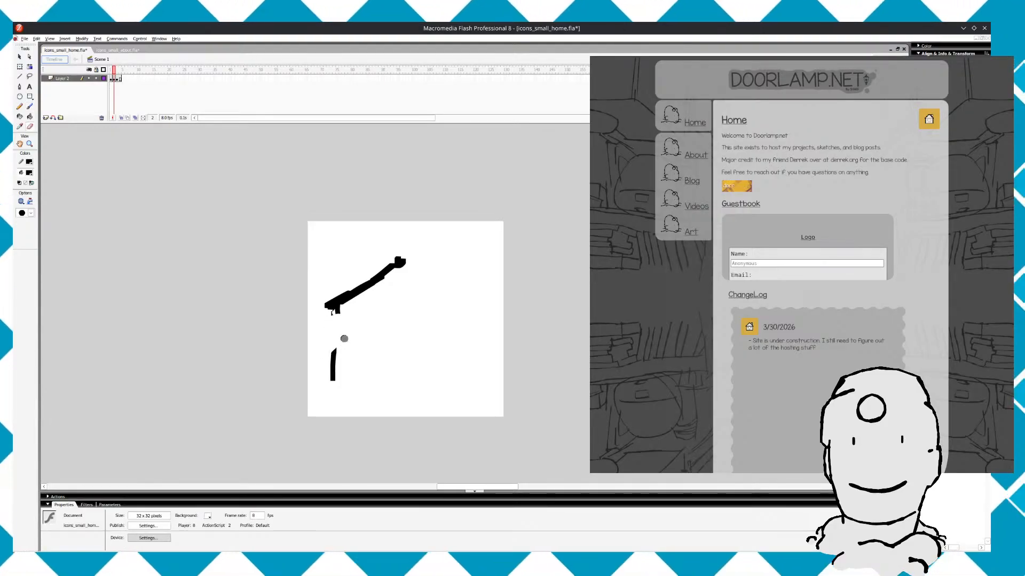
key("b")
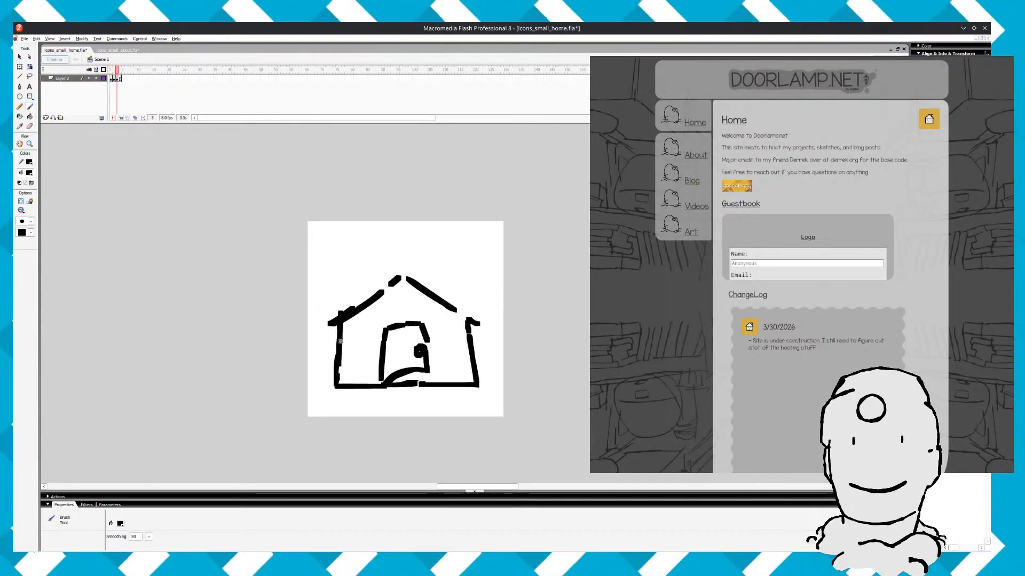
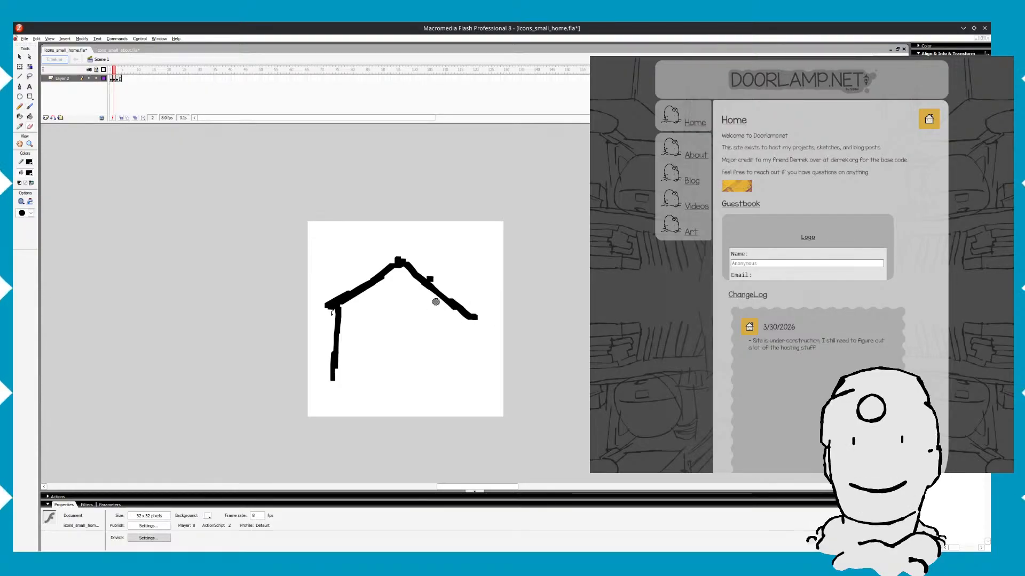
Brush the right wall down to its base and a short, wide left window on frame 2
key("b")
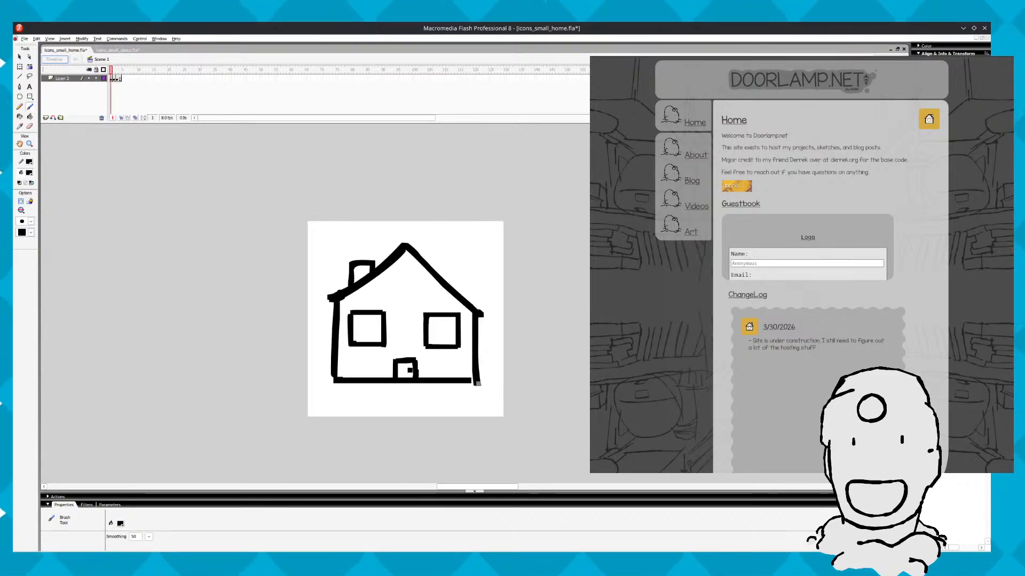
left_click(476, 383)
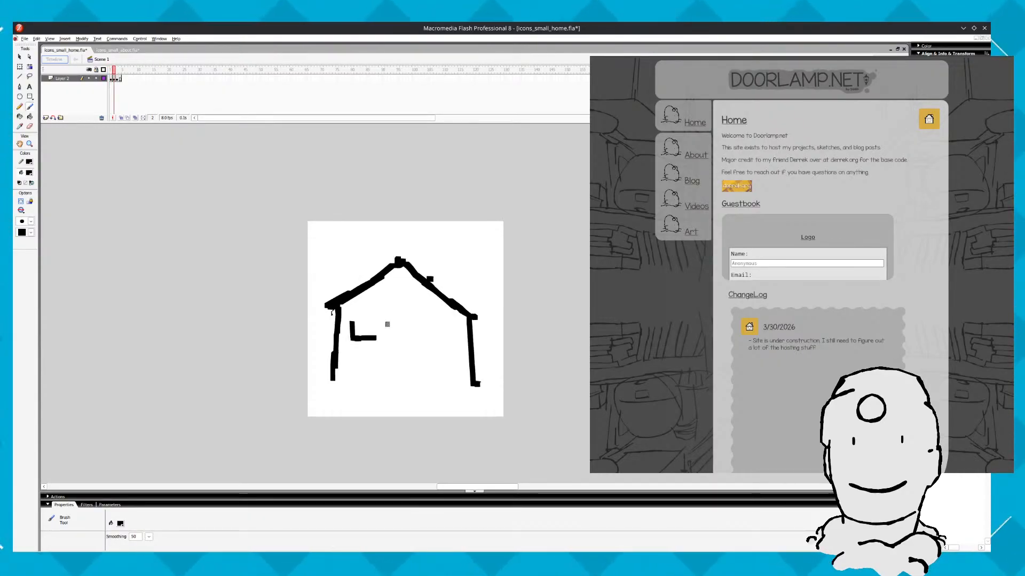
left_click_drag(387, 323, 388, 331)
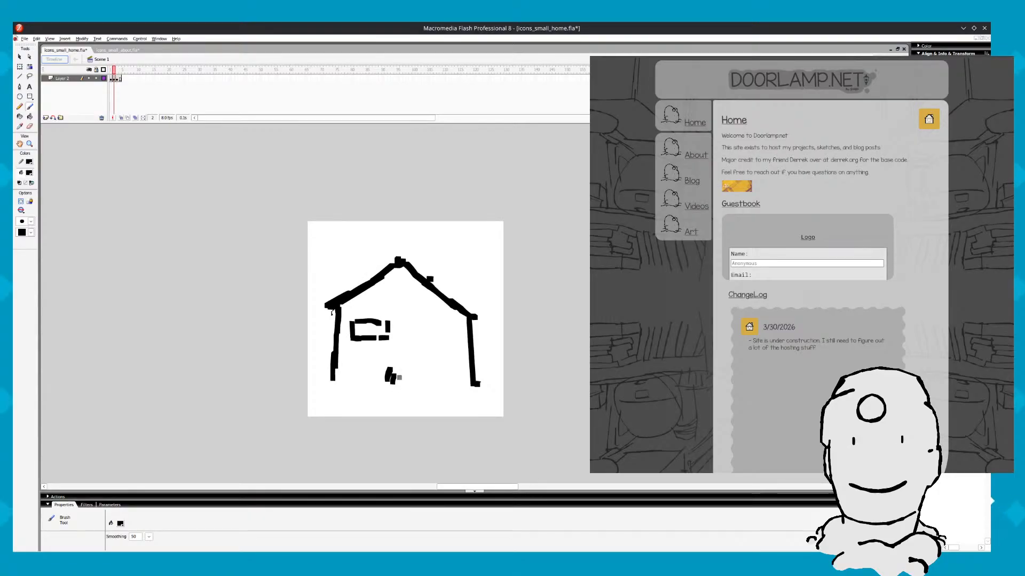
Brush a short starting mark for the in-between door's left side on frame 2 and trim it, comparing with frames 1 and 3
key("b")
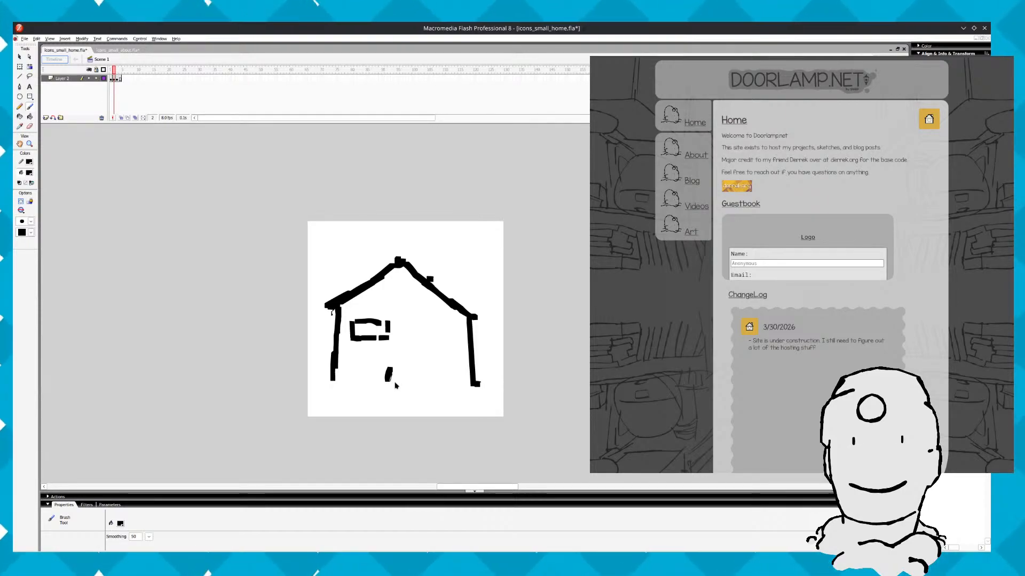
key("comma")
key("period")
key("comma")
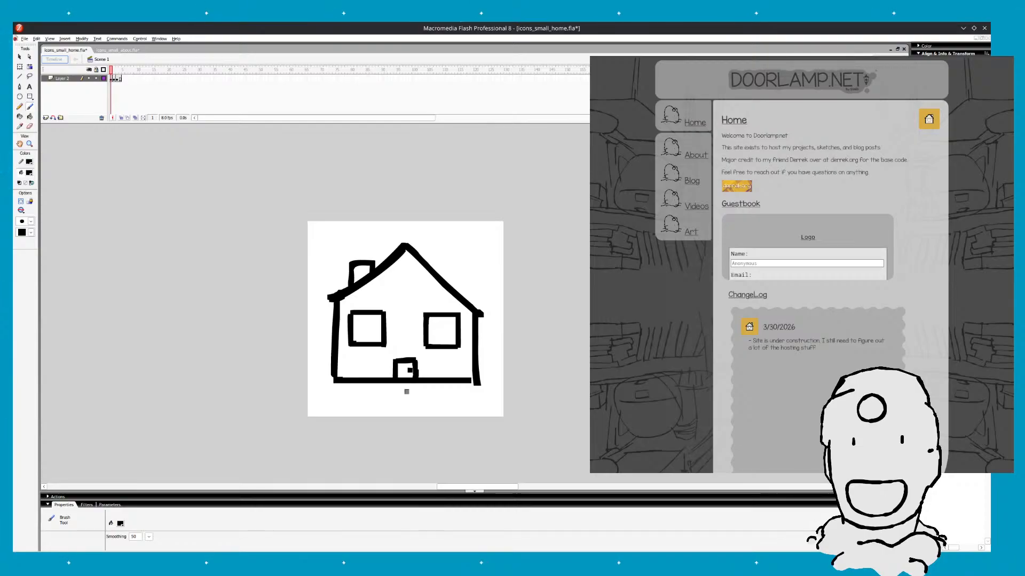
key("period")
key("period")
key("comma")
key("comma")
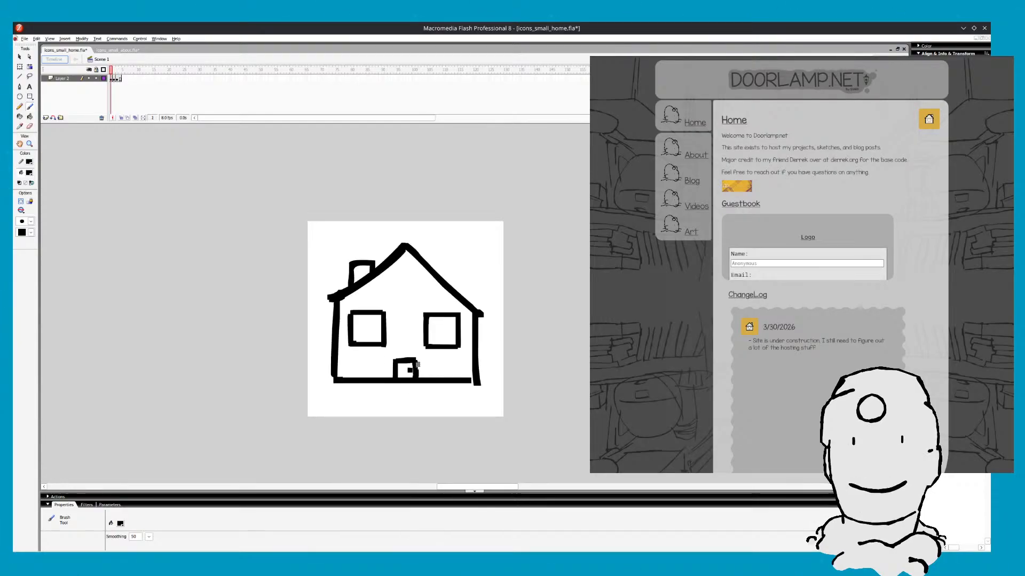
key("period")
key("comma")
key("period")
key("e")
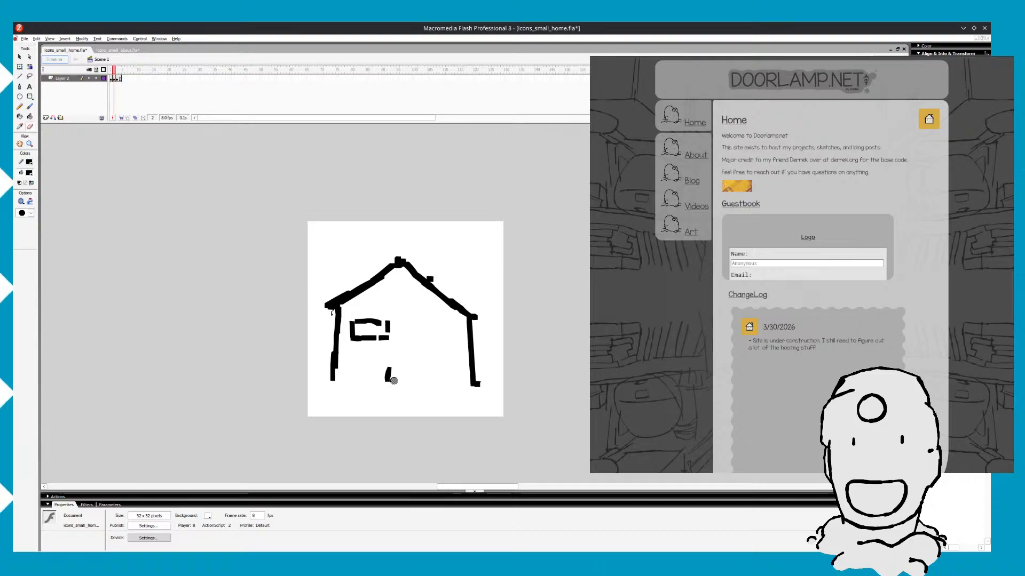
key("b")
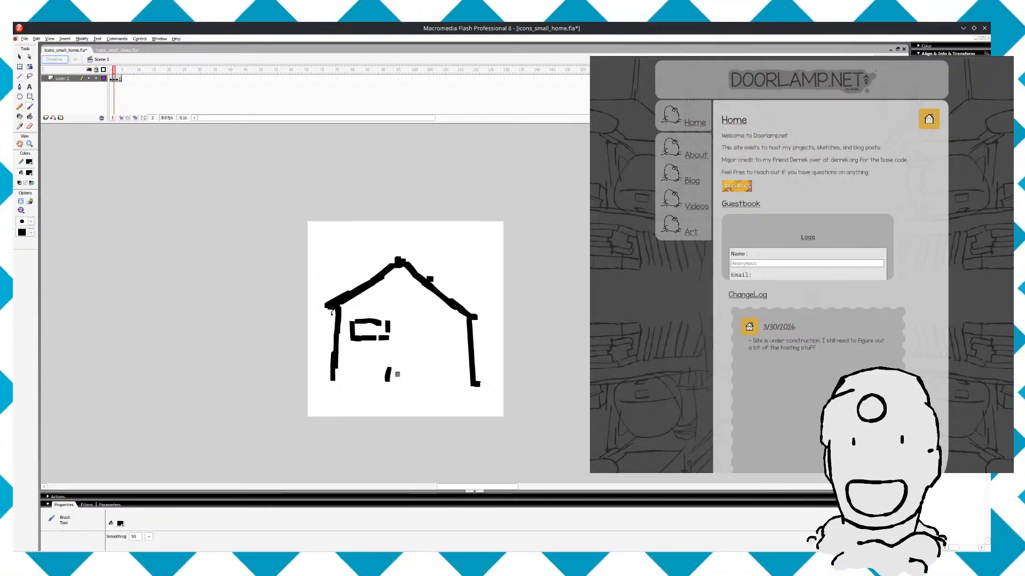
Extend the door's left side upward on frame 2, checking its height against frames 1 and 3
key("comma")
key("period")
key("period")
key("comma")
key("comma")
key("period")
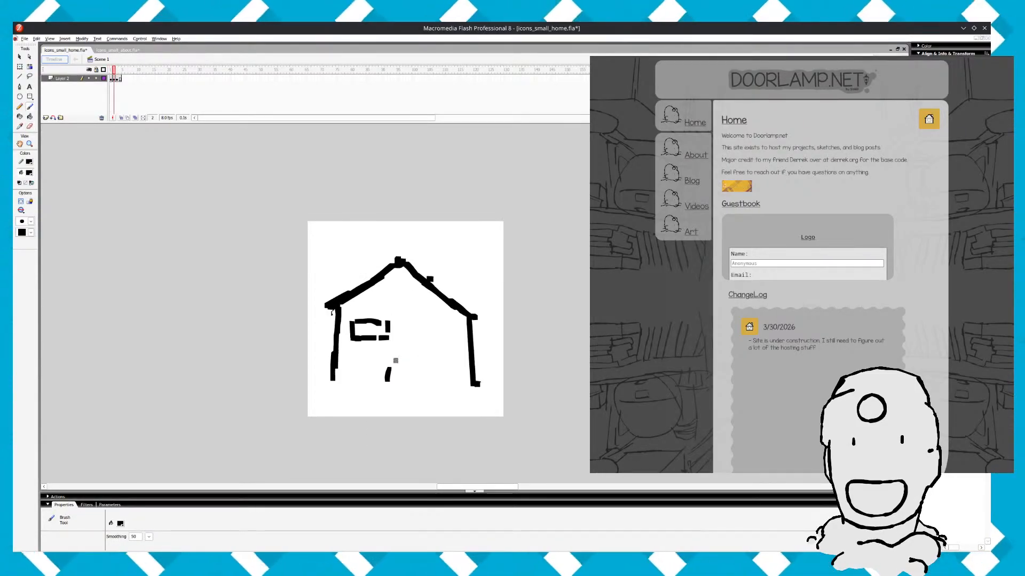
key("period")
key("comma")
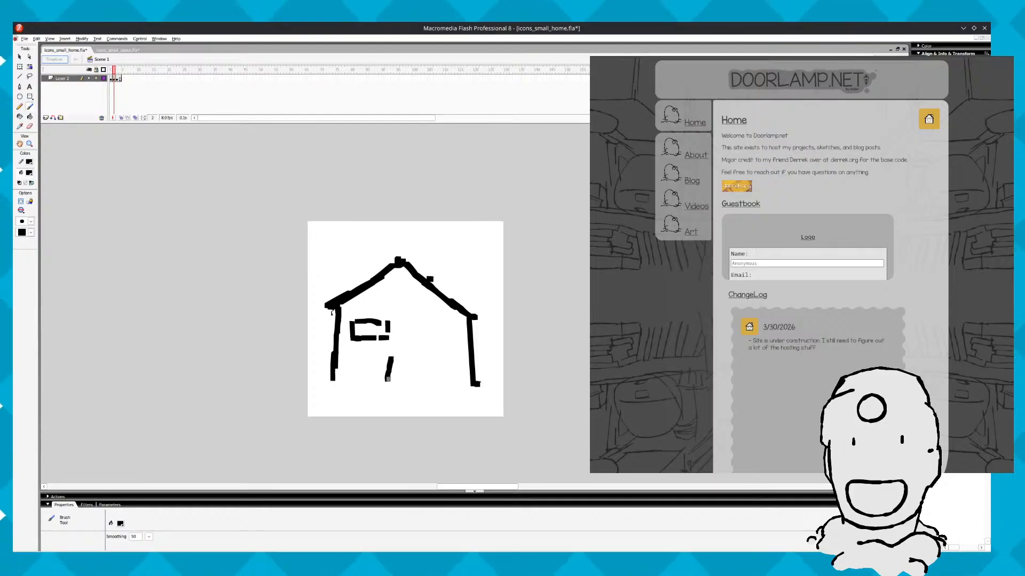
Brush the door's slanted right side on frame 2, positioned between those on frames 1 and 3
key("comma")
key("period")
key("period")
key("comma")
key("comma")
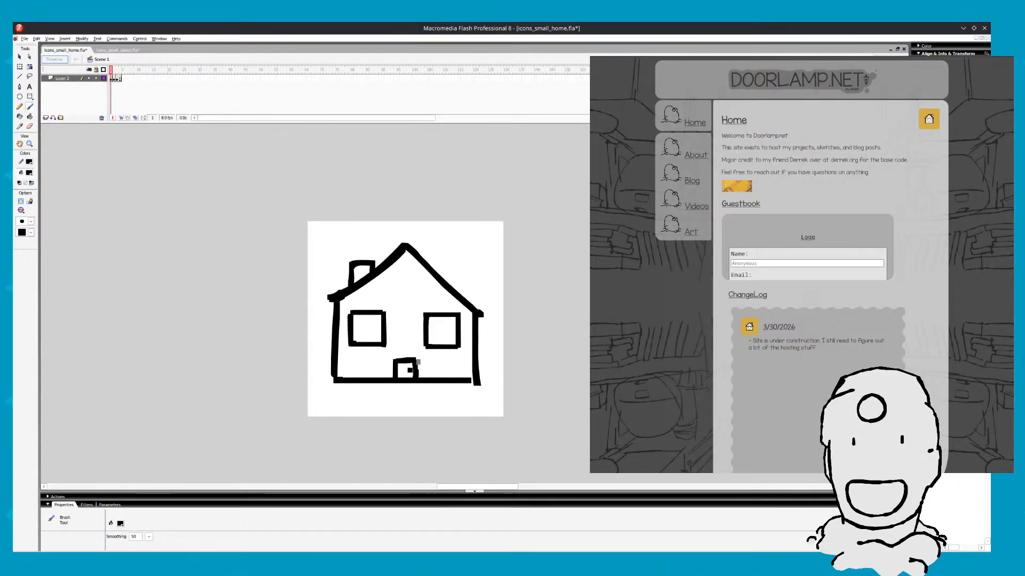
key("period")
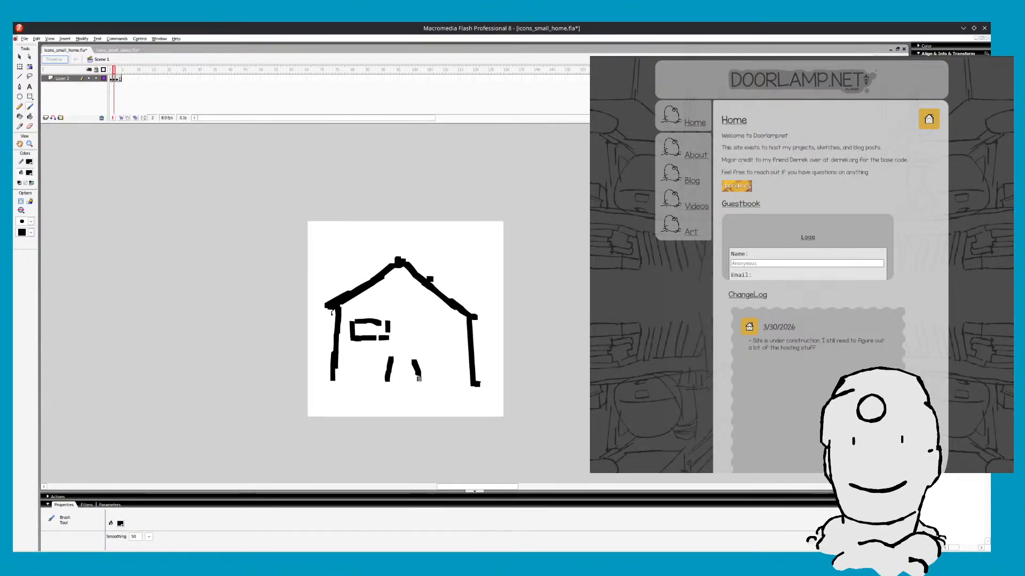
Brush the door's top edge on frame 2 to join its two sides, checking it against the neighbouring frames
key("comma")
key("period")
key("period")
key("comma")
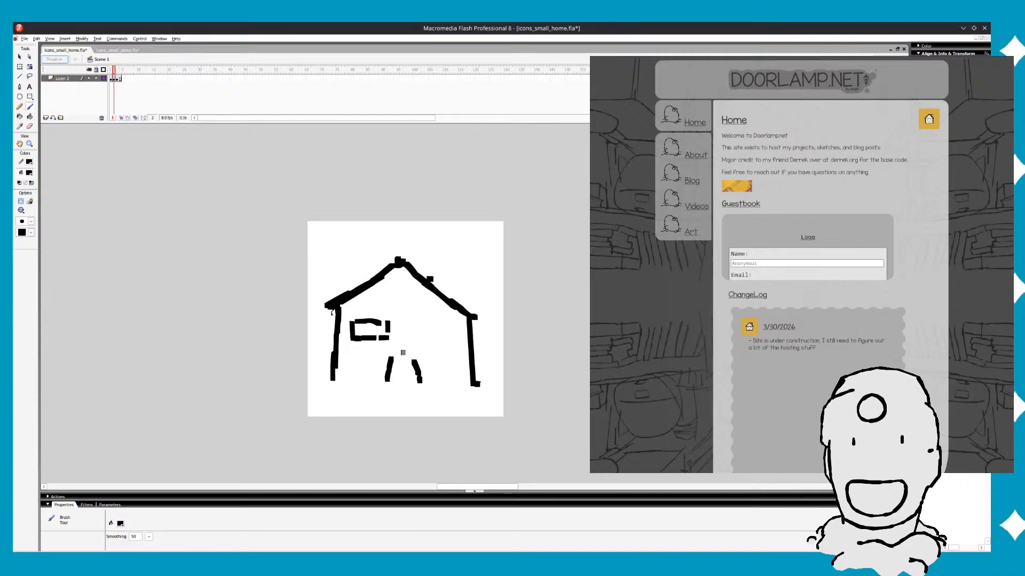
key("comma")
key("period")
key("comma")
key("period")
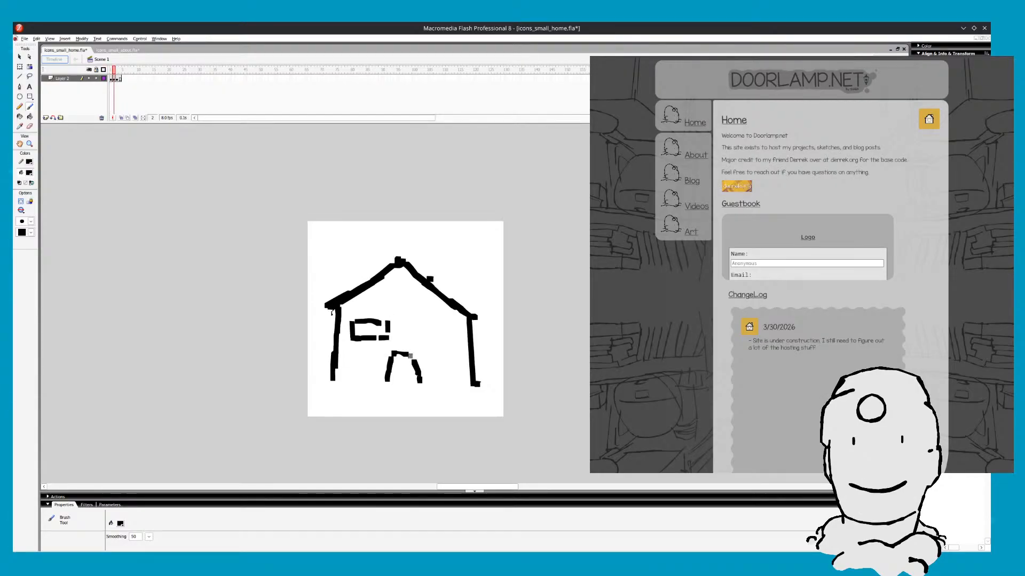
key("comma")
key("period")
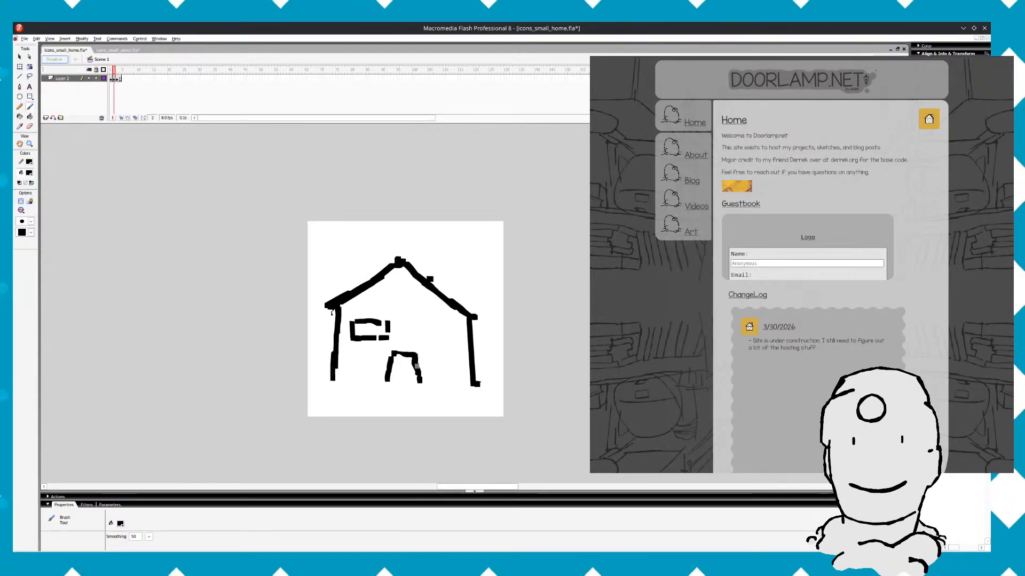
Erase the upper part of the door's right side on frame 2 and rebrush it to meet the top edge
key("e")
left_click_drag(419, 364, 410, 366)
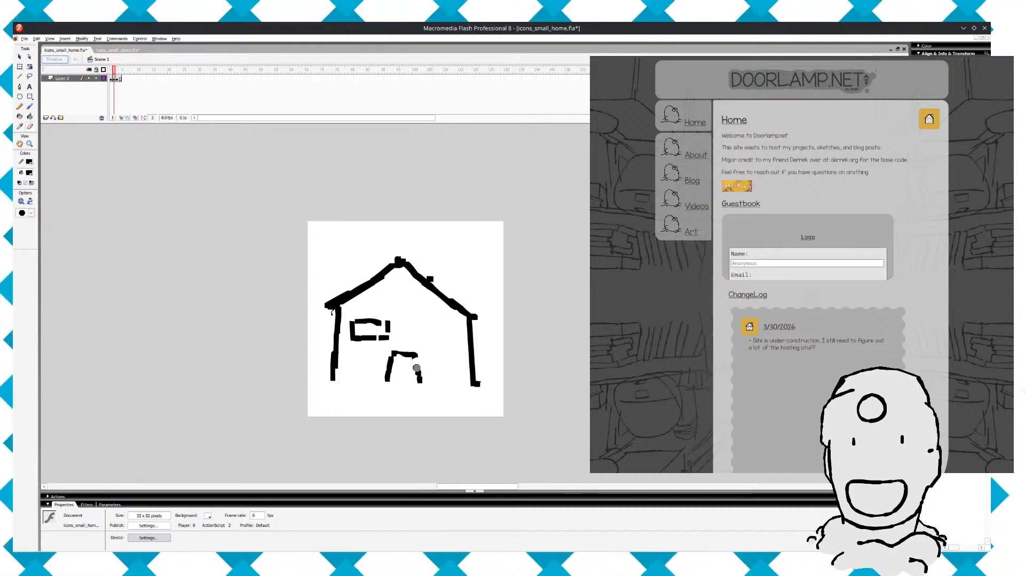
key("b")
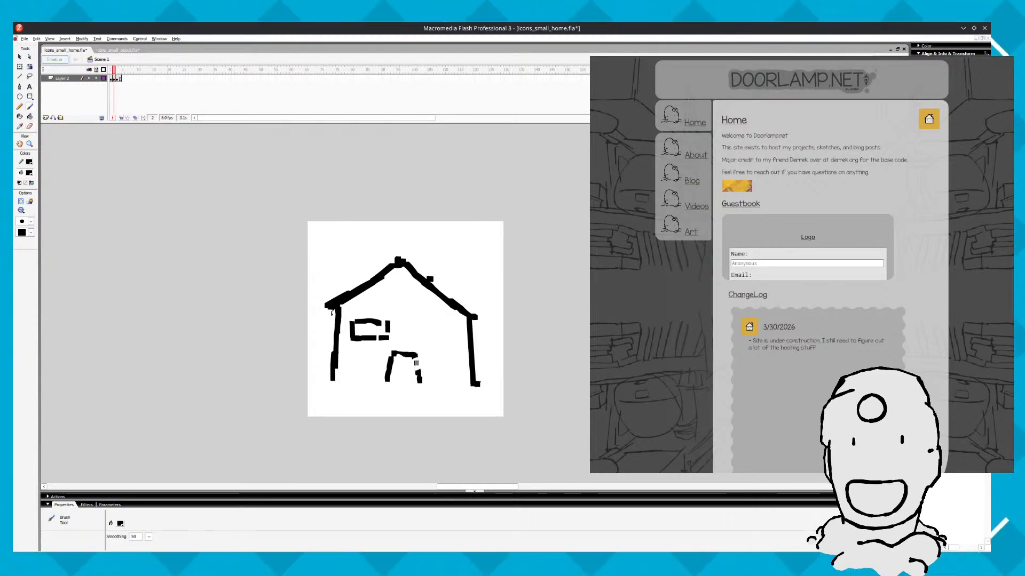
key("comma")
key("period")
left_click_drag(417, 357, 418, 364)
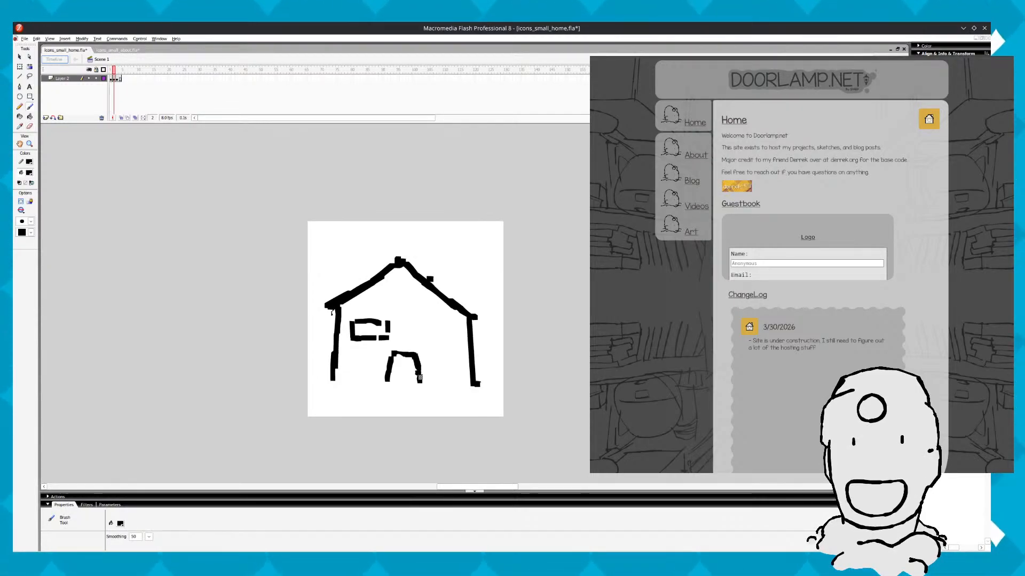
Brush the house's ground line on frame 2 between the bases of both walls, comparing its placement with frame 1
key("comma")
key("period")
key("comma")
key("period")
key("comma")
key("period")
key("comma")
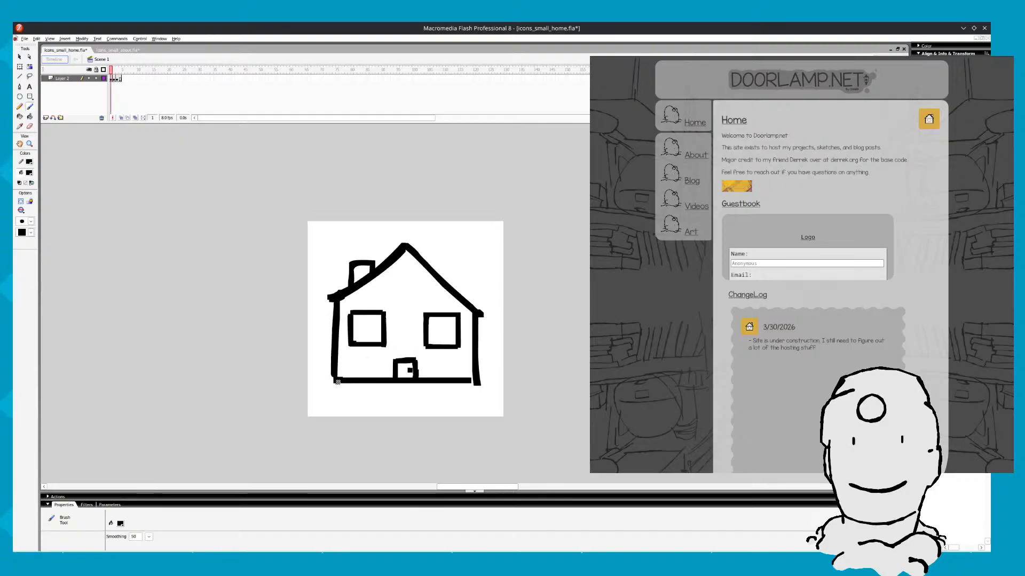
key("period")
key("comma")
key("period")
key("comma")
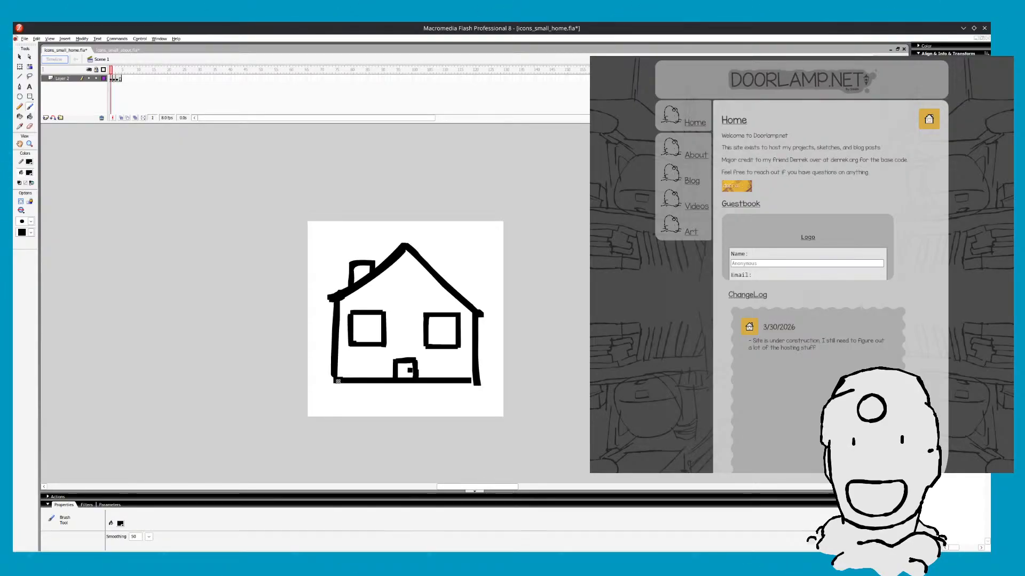
key("period")
key("comma")
key("period")
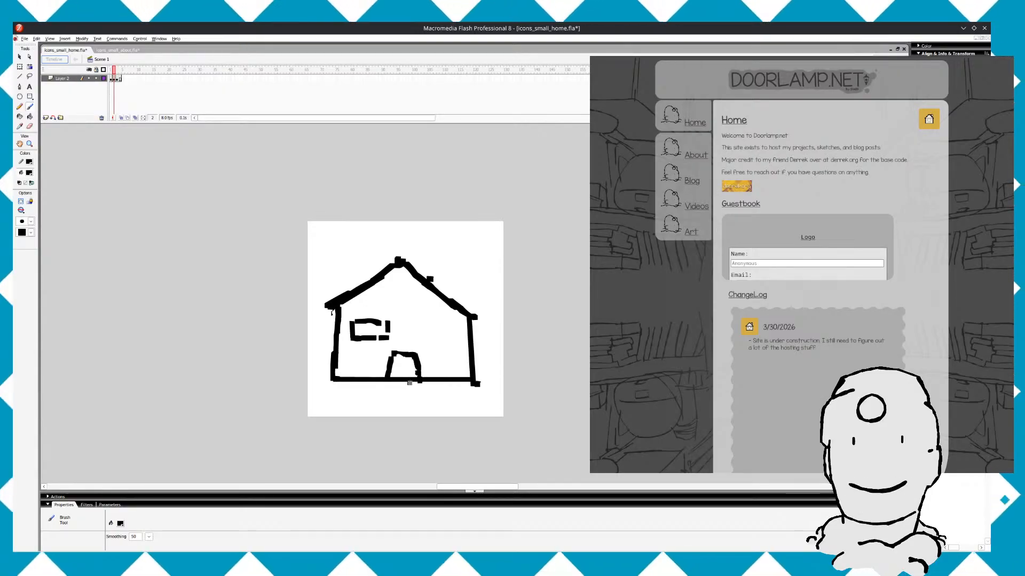
Erase and rebrush the door's top edge on frame 2 and add a doorknob mark near its right side
key("comma")
key("period")
key("period")
key("comma")
key("comma")
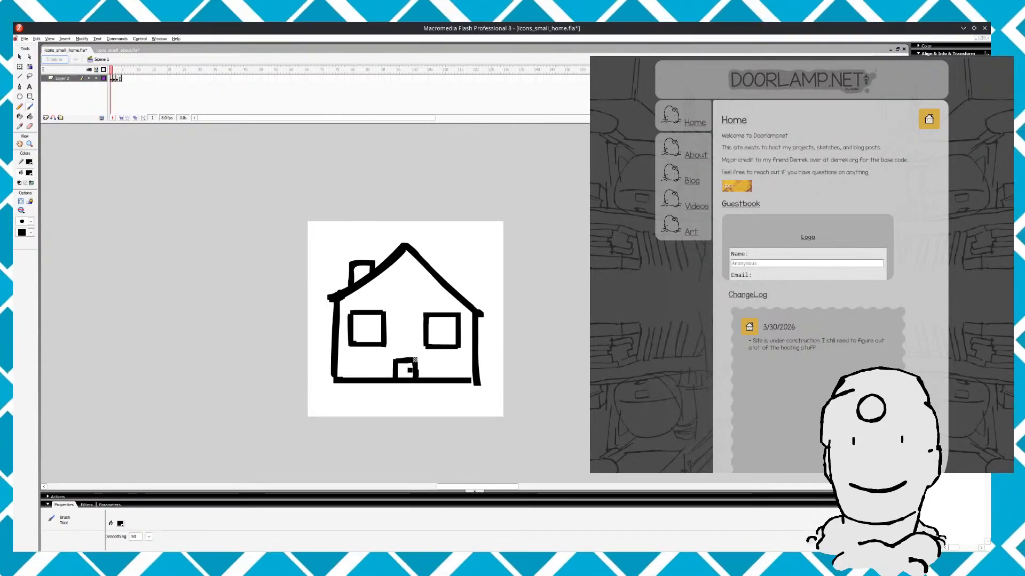
key("period")
key("comma")
key("period")
key("e")
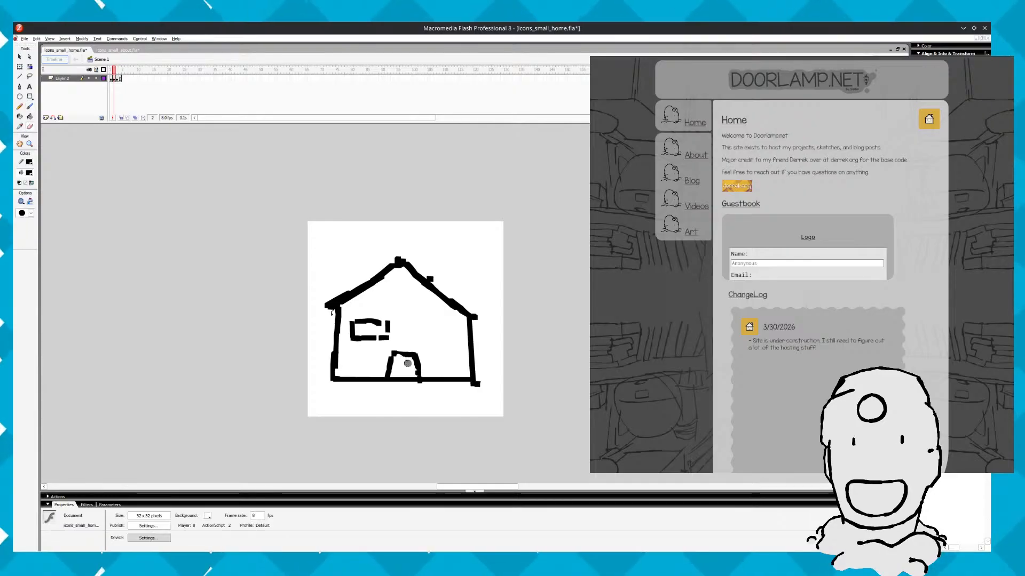
left_click_drag(398, 352, 403, 348)
key("b")
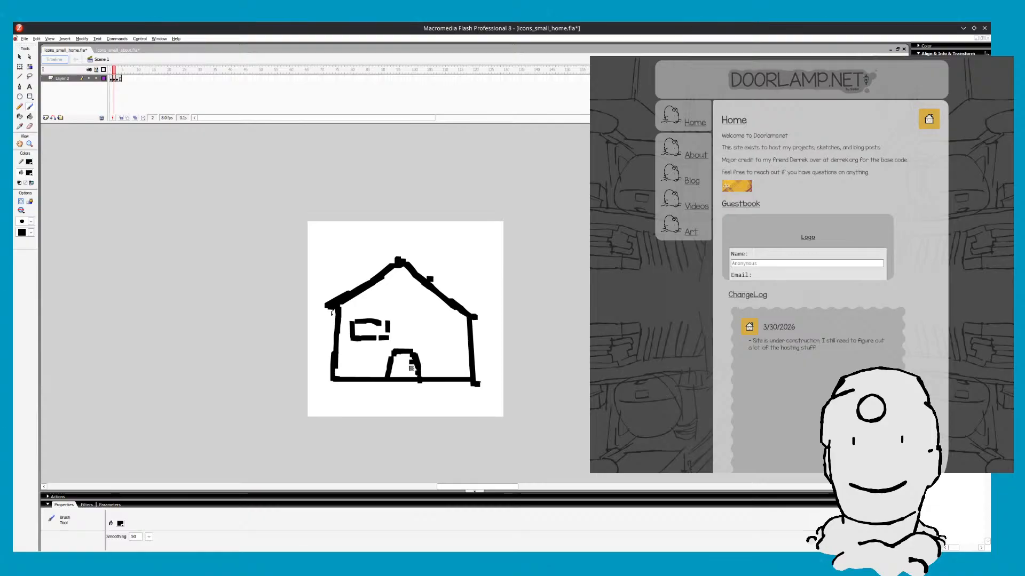
Flip back and forth through frames 1 to 3 to check how the house and door change
key("comma")
key("period")
key("period")
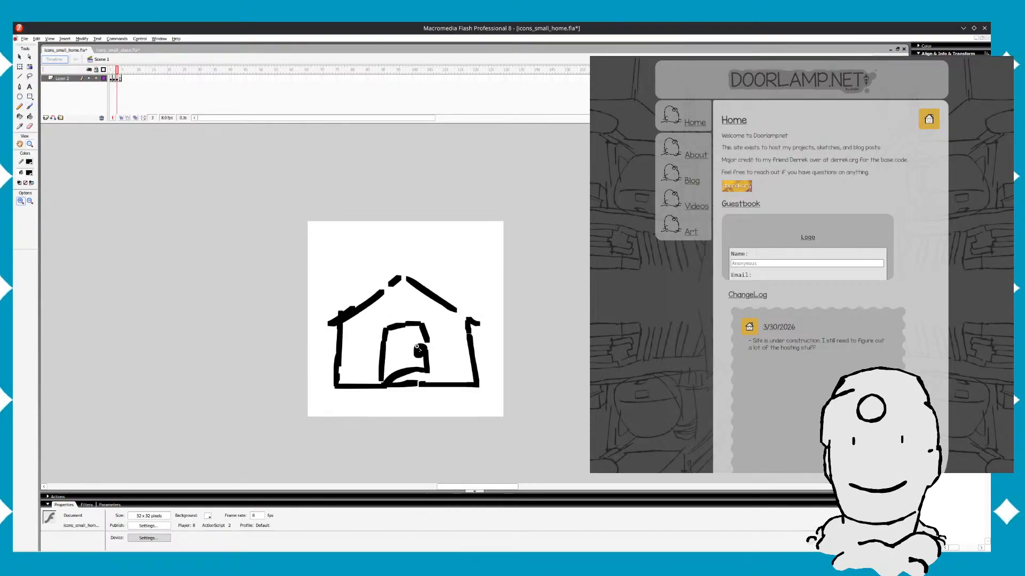
key("comma")
key("comma")
key("period")
key("period")
key("comma")
key("comma")
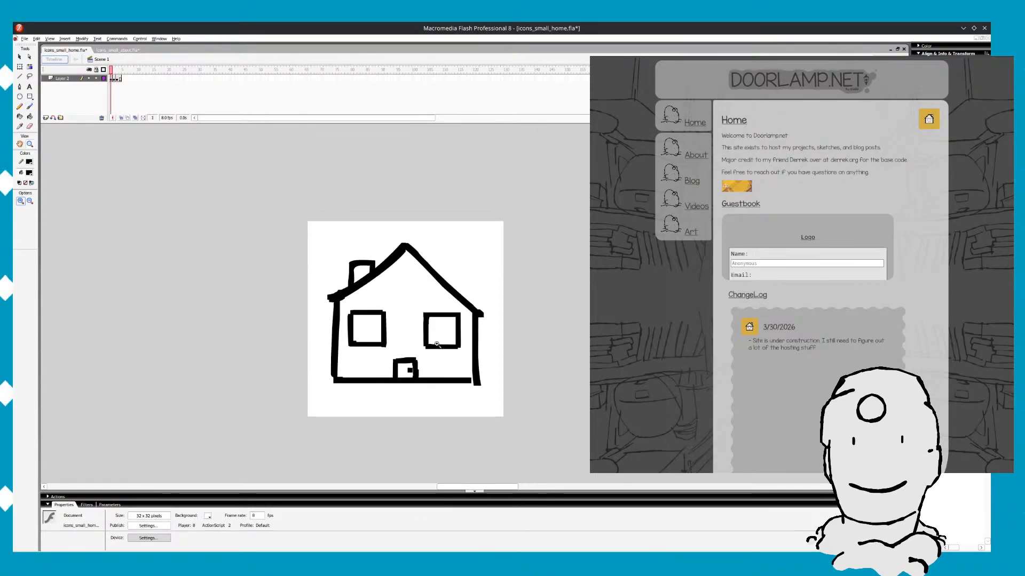
Brush the bottom edge of the right window on frame 2, comparing its placement with the neighbouring frames
key("b")
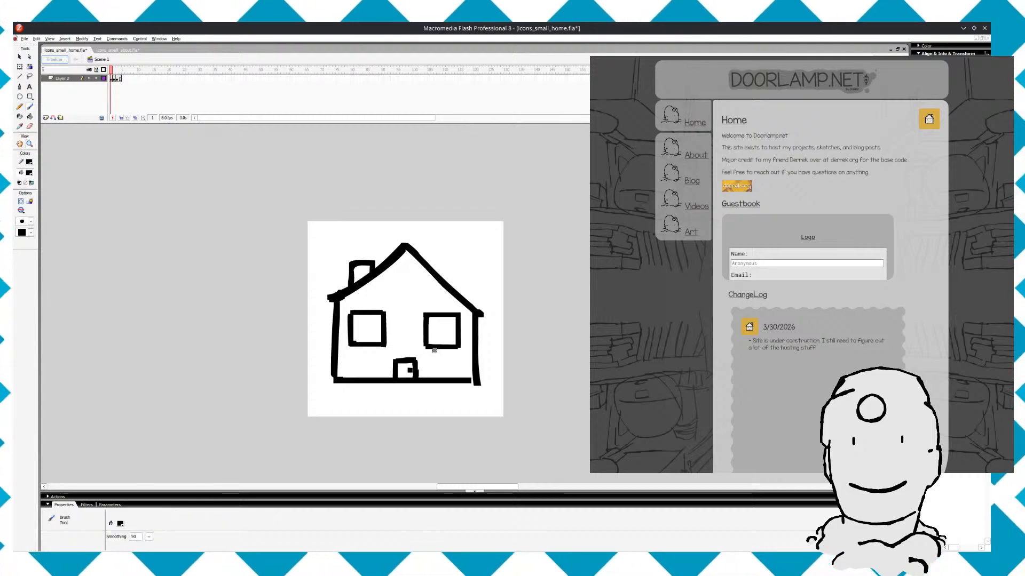
key("period")
key("period")
key("comma")
key("comma")
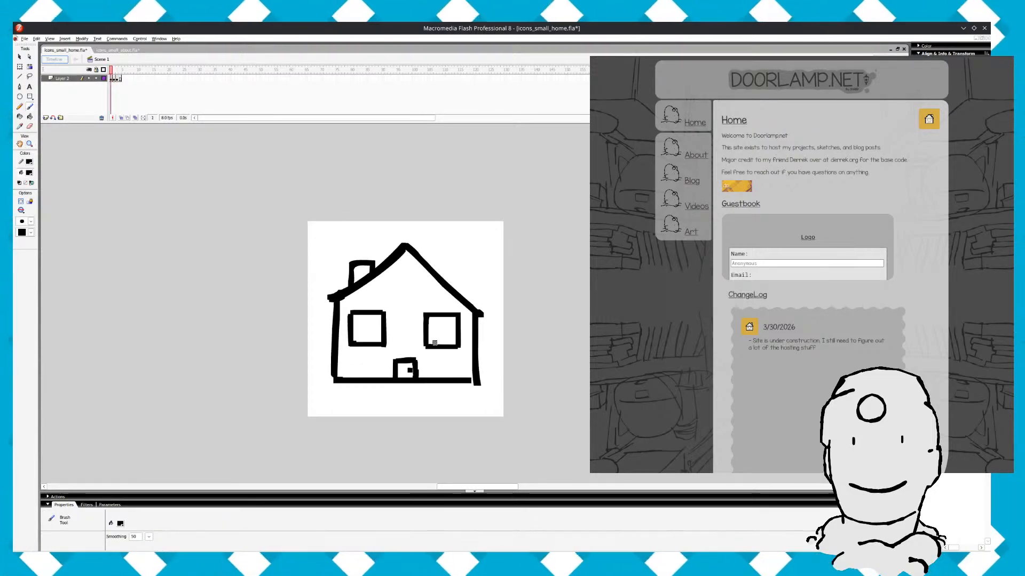
key("period")
key("comma")
key("period")
key("comma")
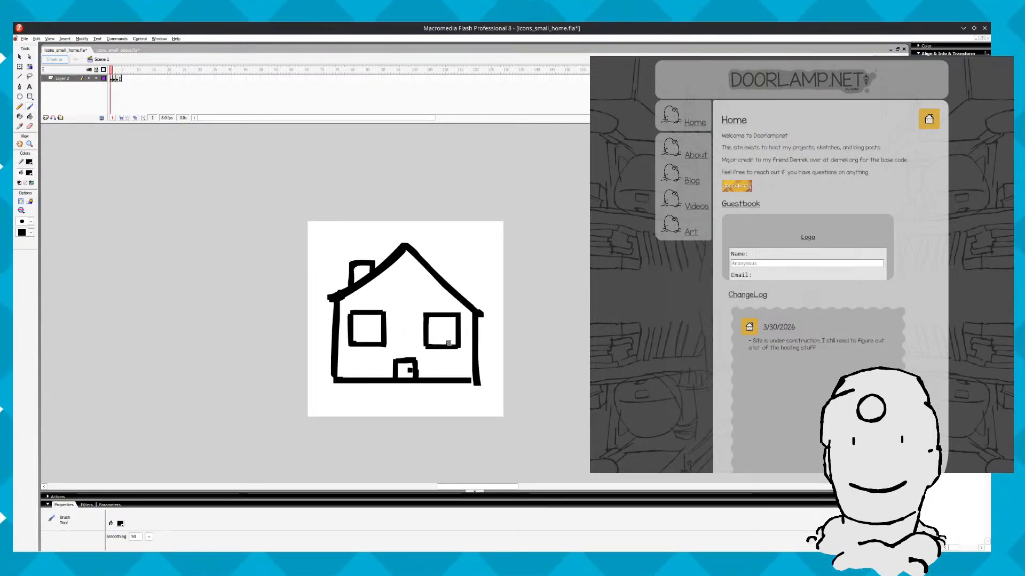
key("period")
left_click_drag(426, 343, 442, 343)
Brush the right window's left side and the start of its top edge on frame 2, checking against frame 1
key("comma")
key("period")
key("comma")
key("period")
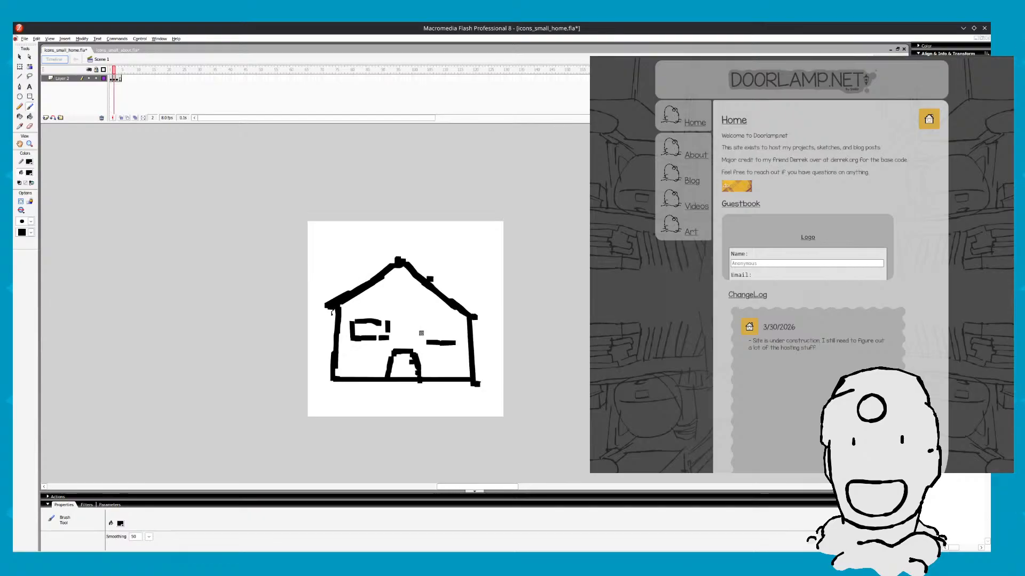
key("comma")
key("period")
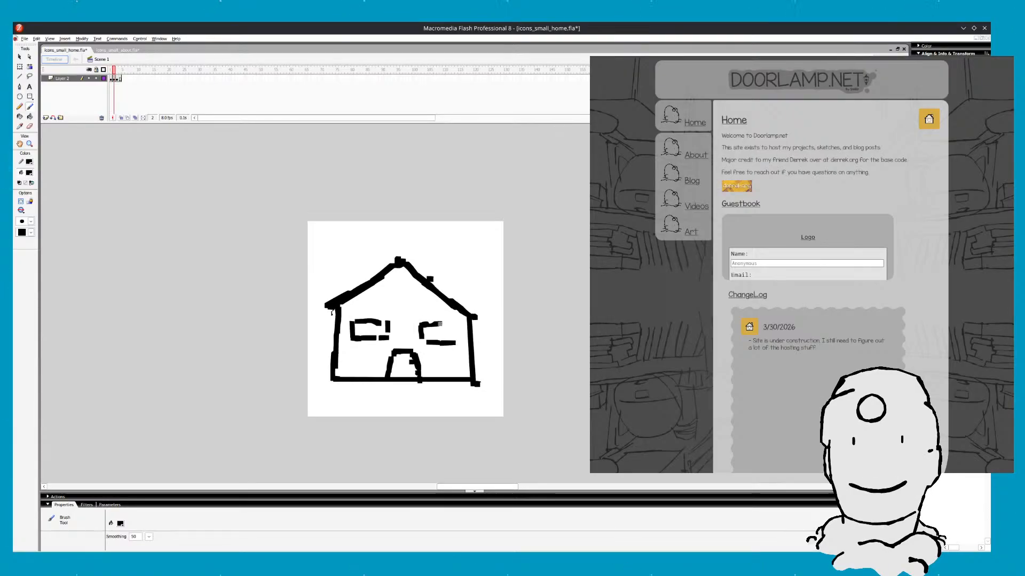
key("comma")
key("period")
key("period")
key("comma")
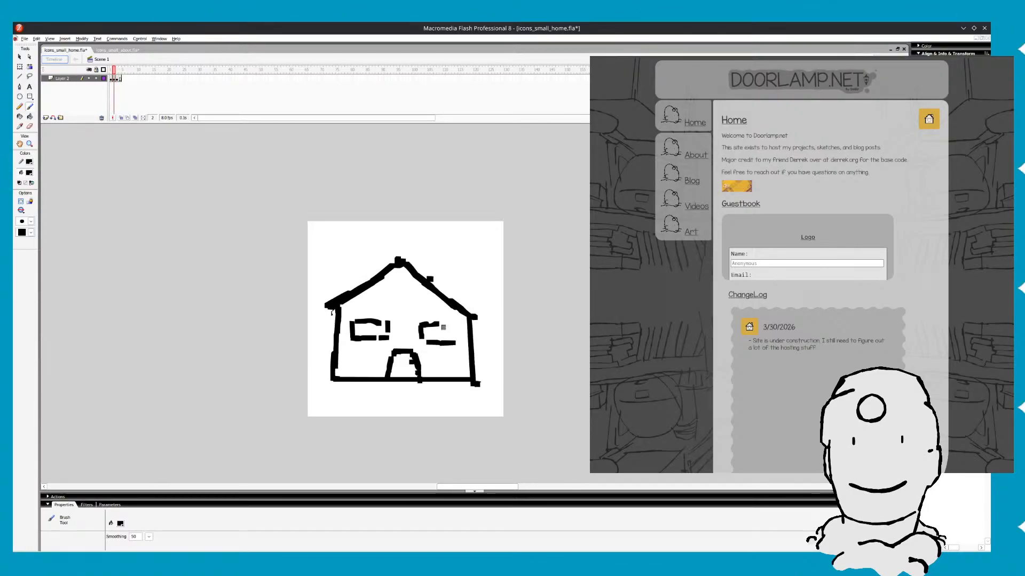
Extend the right window's top edge on frame 2 and brush its right side to close the outline
key("period")
key("comma")
key("comma")
key("period")
key("period")
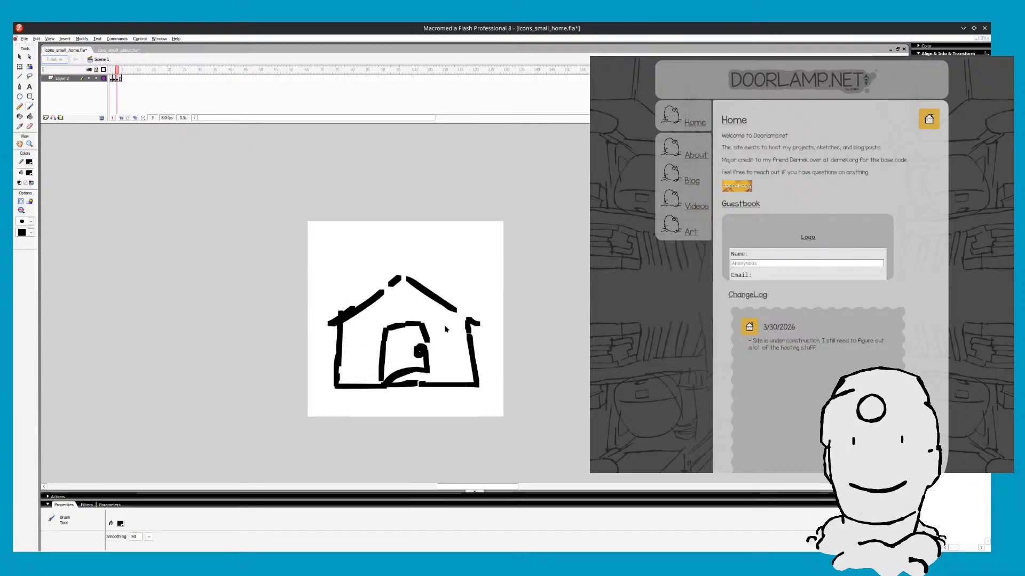
key("comma")
key("comma")
key("period")
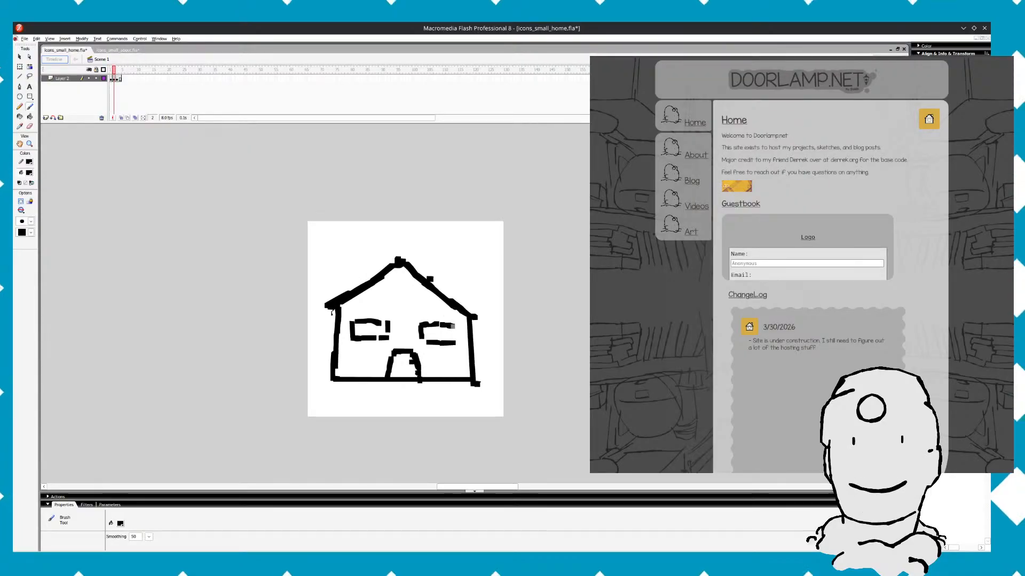
key("comma")
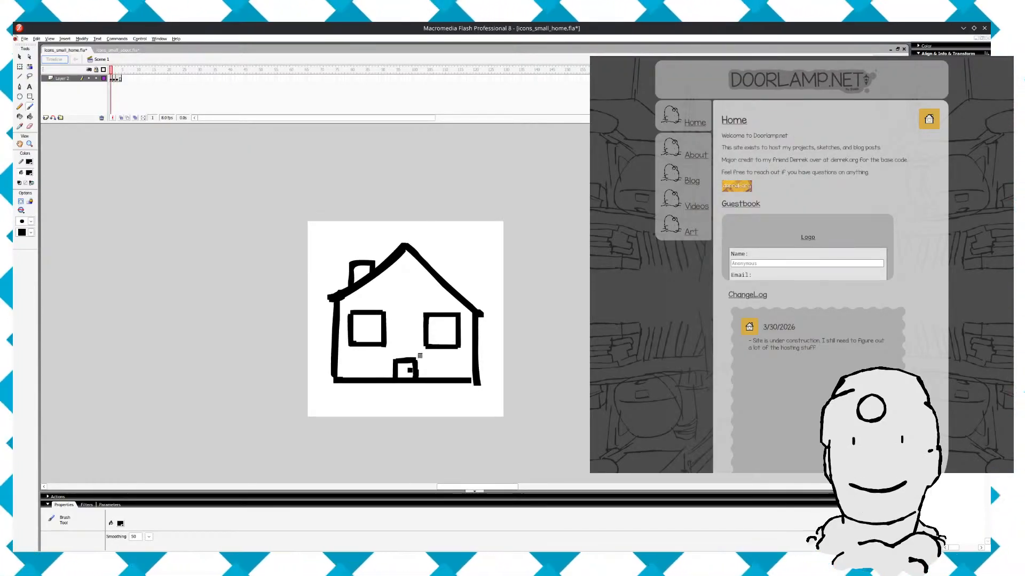
key("period")
key("period")
key("comma")
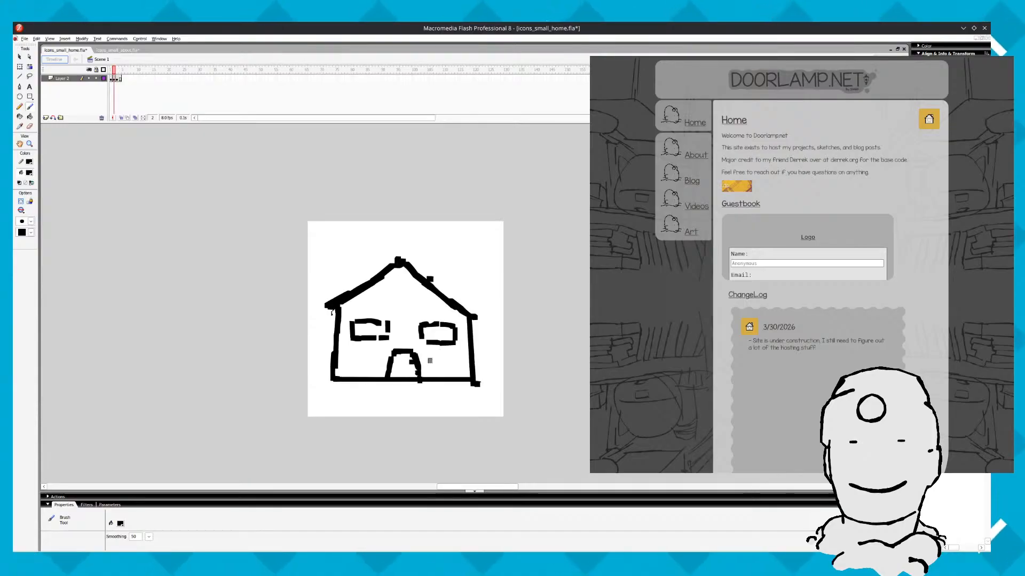
Redraw the walls on frame 3 slanting inward toward the ground and erase the left wall's leftover outer edge
key("comma")
key("period")
key("period")
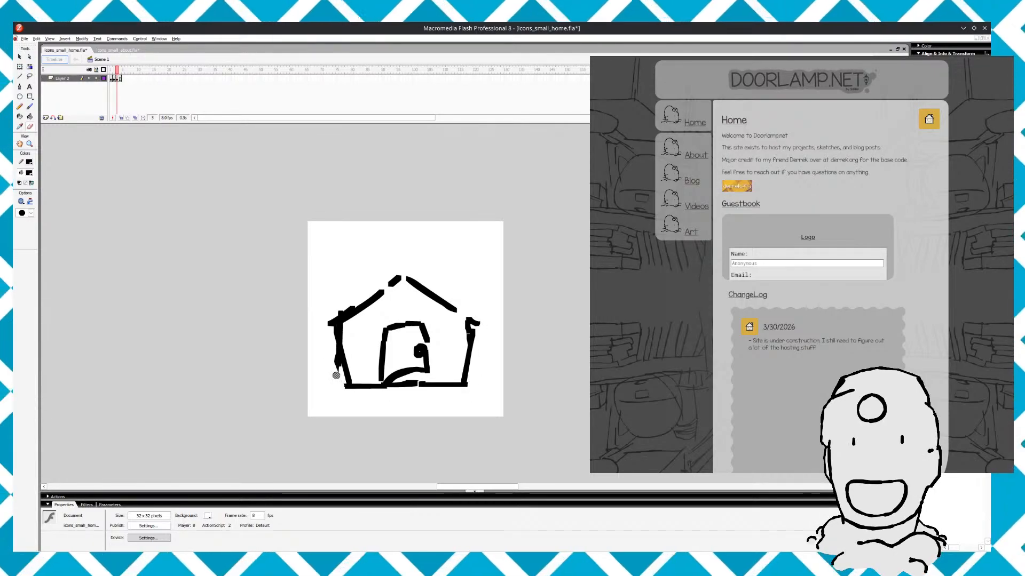
mouse_move(326, 360)
left_mouse_down()
mouse_move(344, 391)
mouse_move(335, 355)
left_mouse_up()
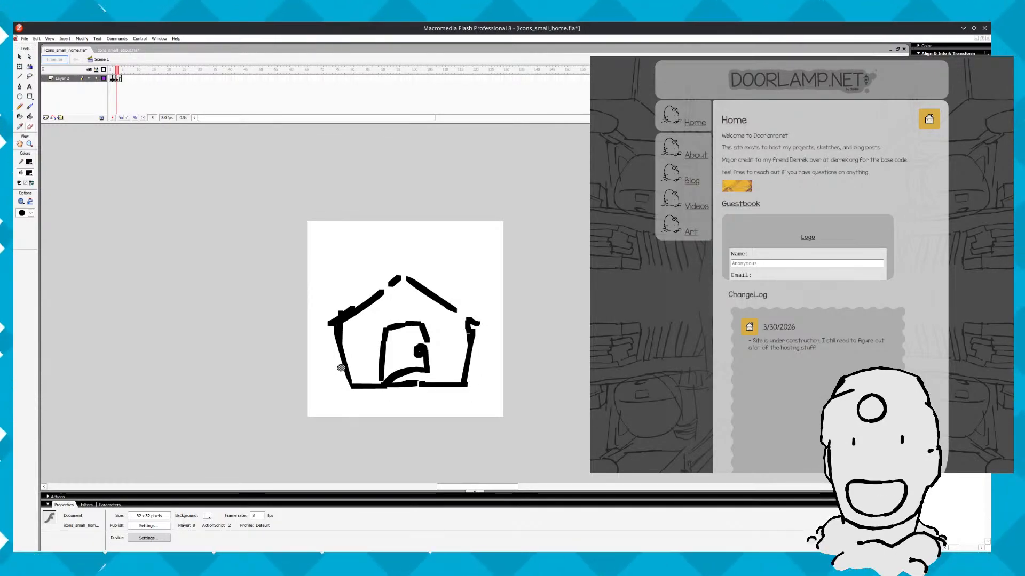
Brush a tall left window between the left wall and the door on frame 3
key("b")
key("Return")
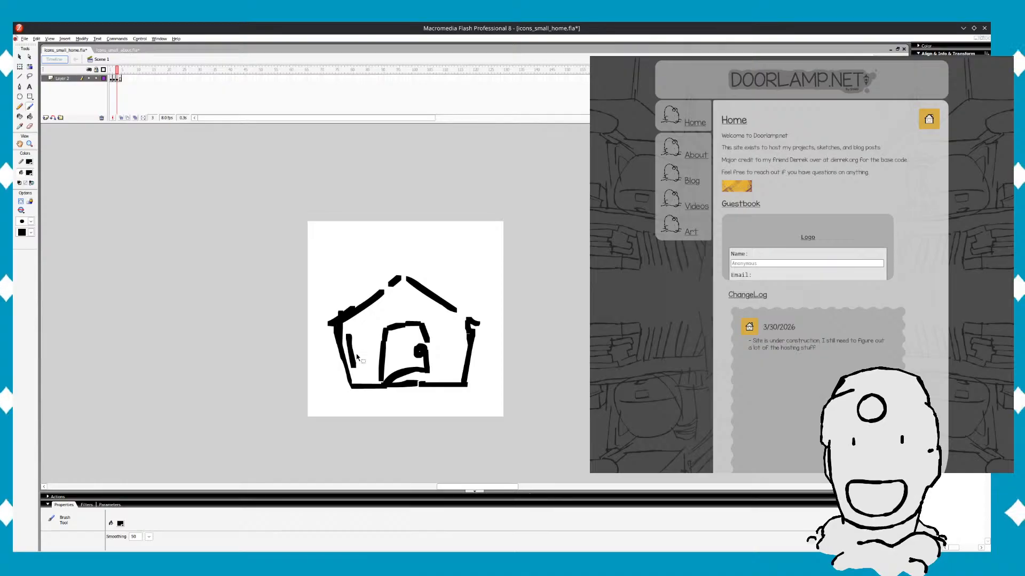
left_click_drag(352, 374, 376, 372)
mouse_move(345, 335)
left_mouse_down()
mouse_move(366, 331)
mouse_move(378, 350)
left_mouse_up()
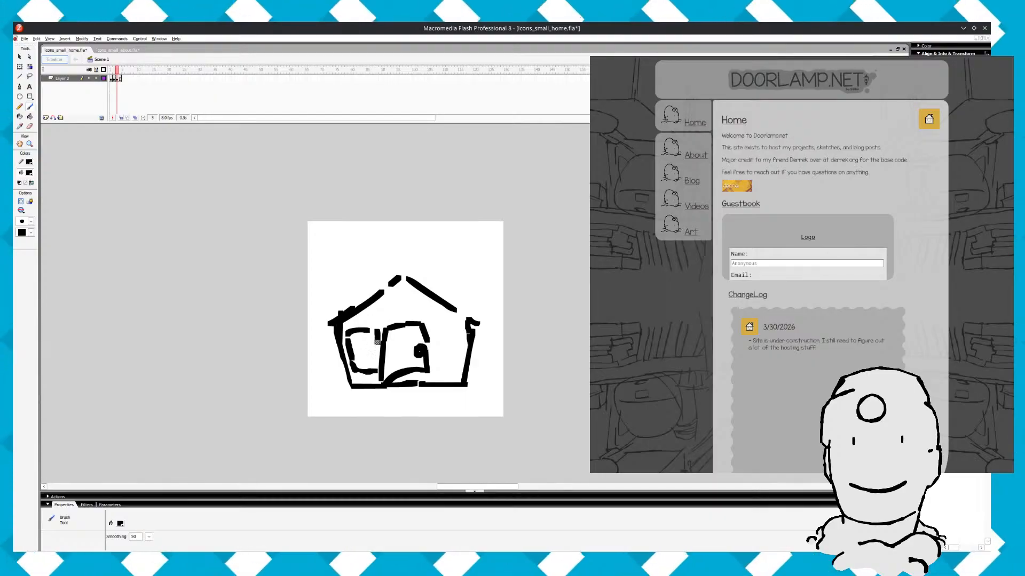
Brush a tall right window beside the door on frame 3 and a chimney on the left roof slope of frame 2
mouse_move(433, 331)
left_mouse_down()
mouse_move(433, 358)
mouse_move(452, 372)
left_mouse_up()
key("ctrl+z")
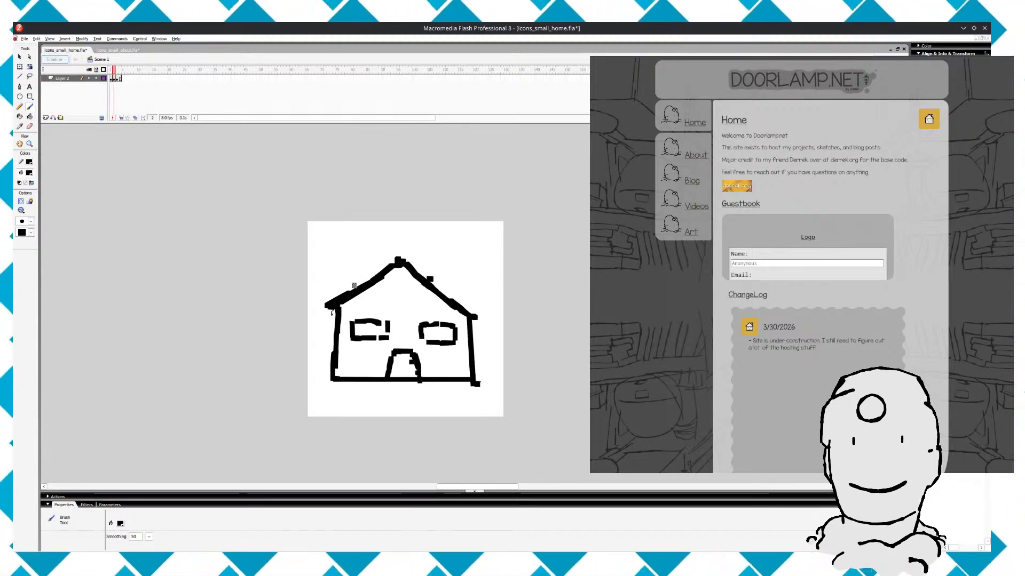
left_click_drag(353, 288, 363, 276)
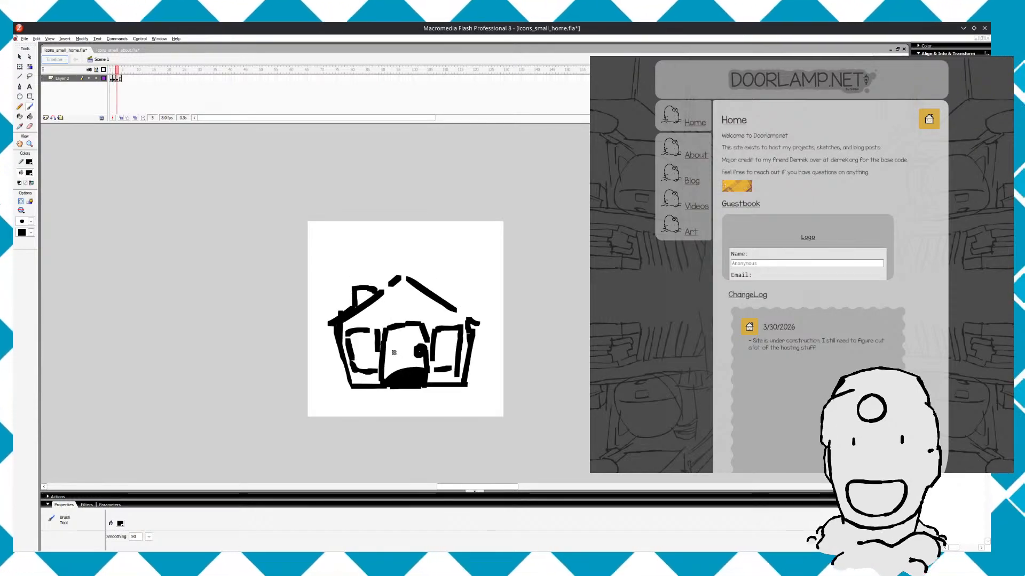
Erase and rebrush the door's left side on frame 3 and clean up its right side around the knob
key("e")
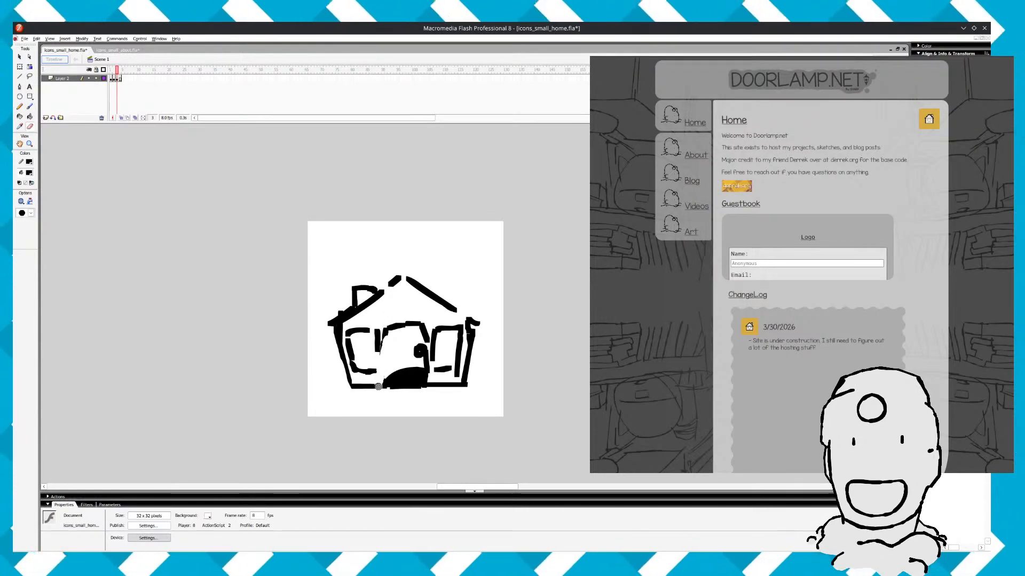
key("b")
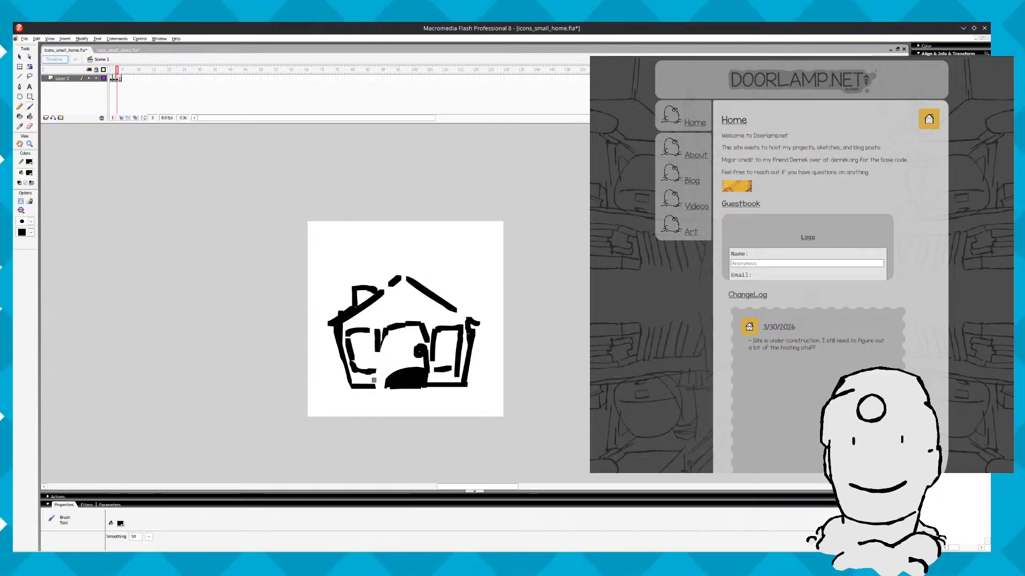
key("r")
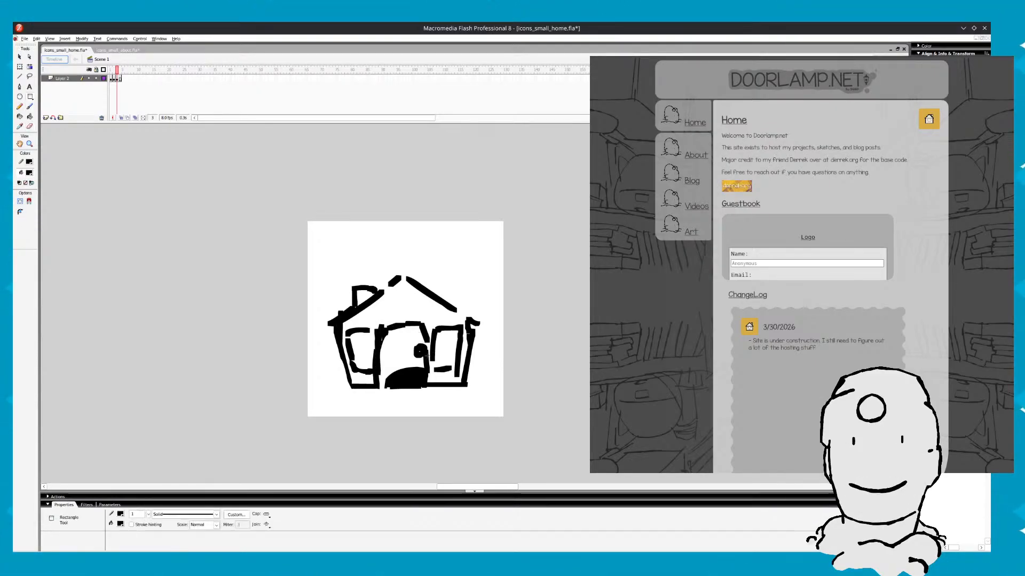
key("e")
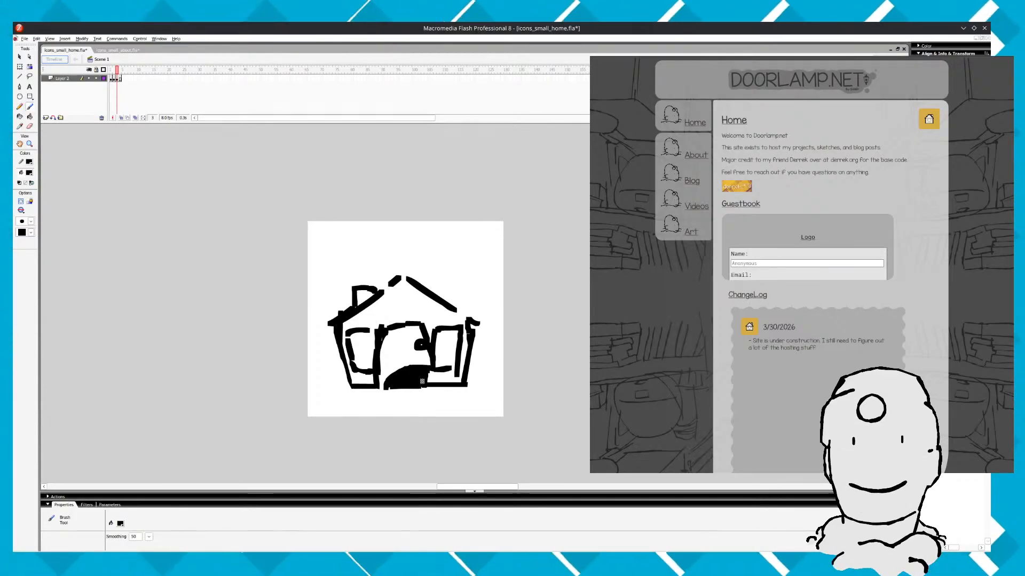
key("e")
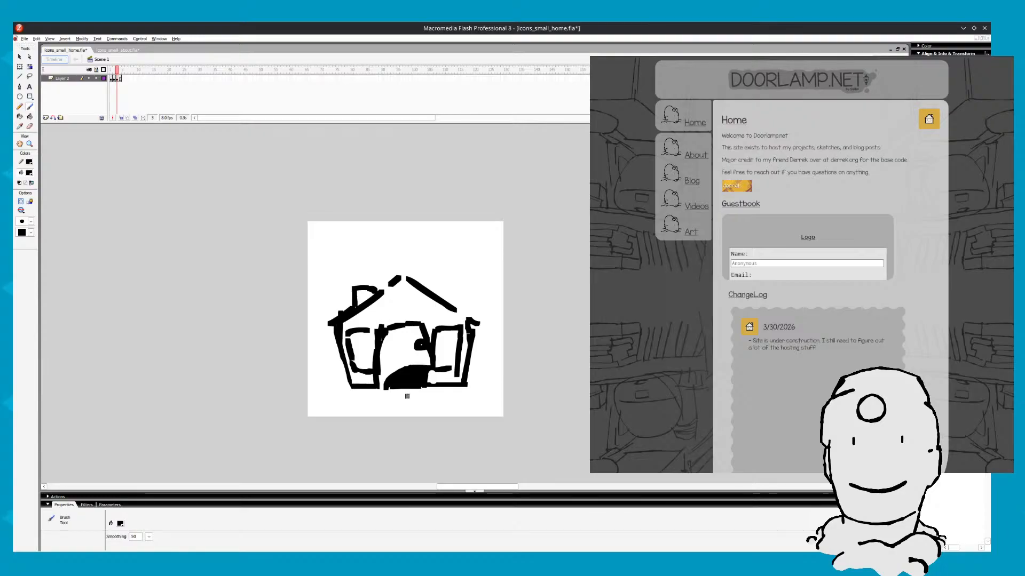
Flip repeatedly through frames 1 to 3 to review the windows, chimney and large door in motion
key("comma")
key("comma")
key("period")
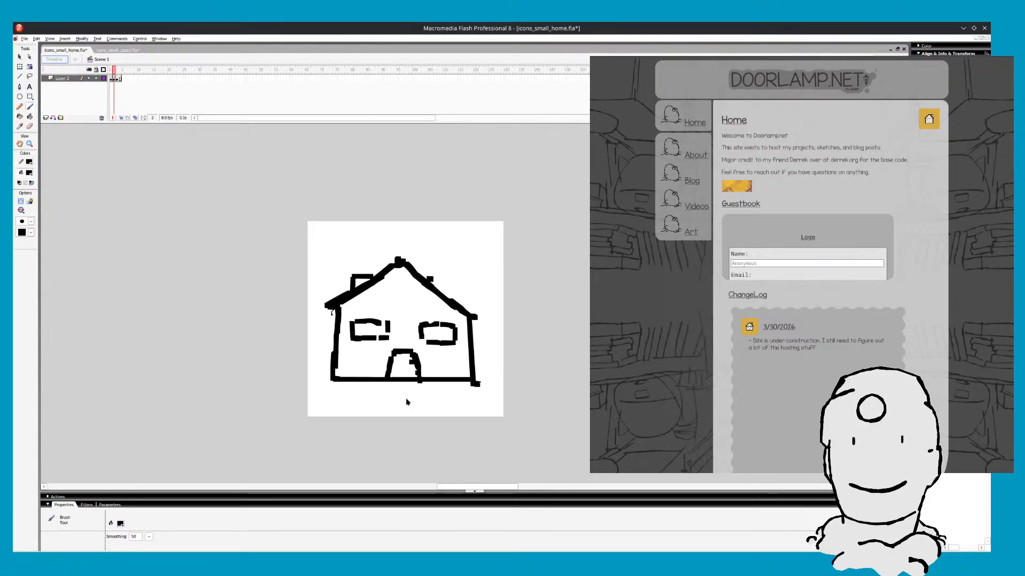
key("period")
key("comma")
key("comma")
key("period")
key("period")
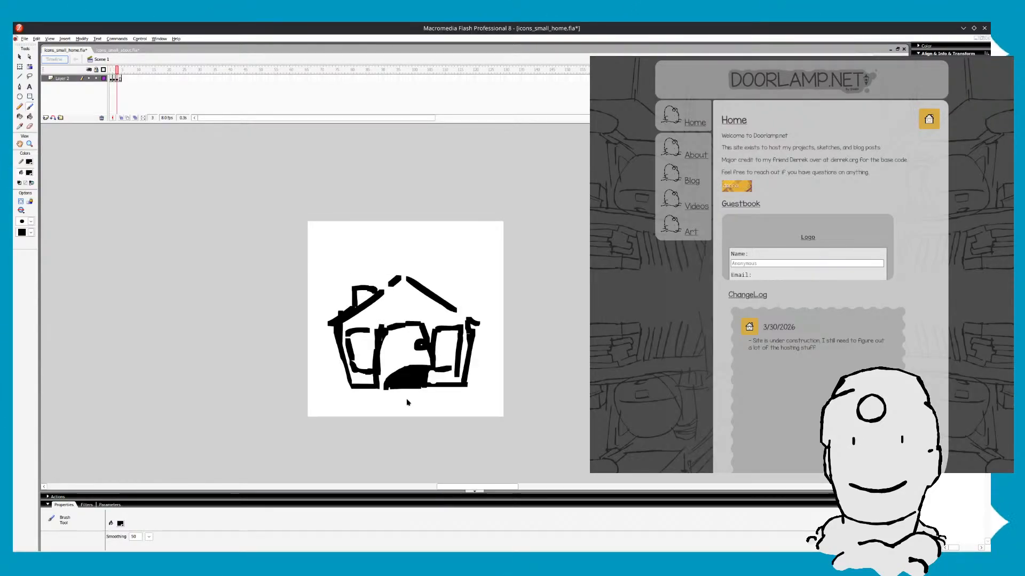
key("comma")
key("comma")
key("period")
key("period")
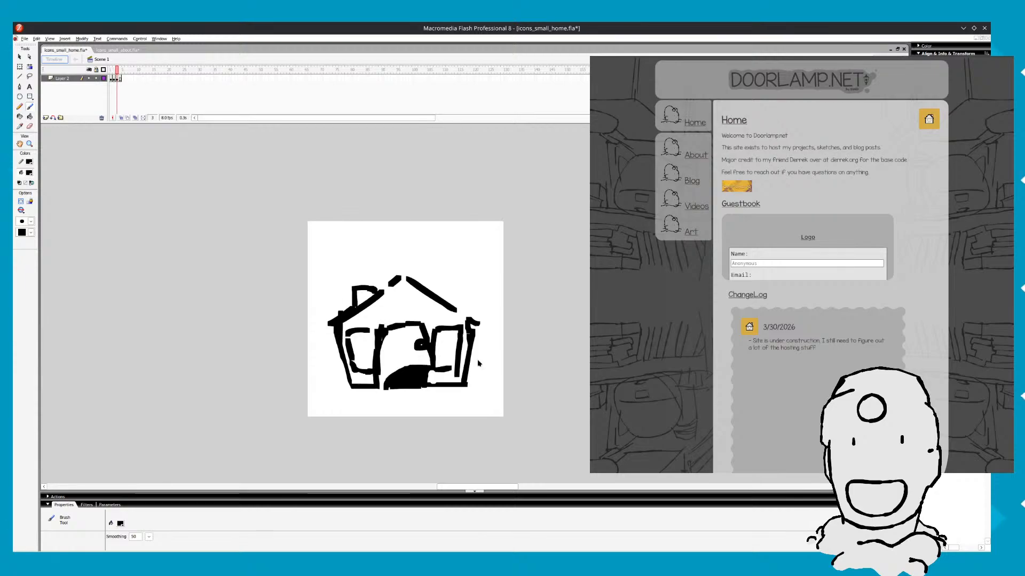
key("comma")
key("period")
Erase and rebrush the right wall on frame 3, and redraw the right window's bottom edge
key("e")
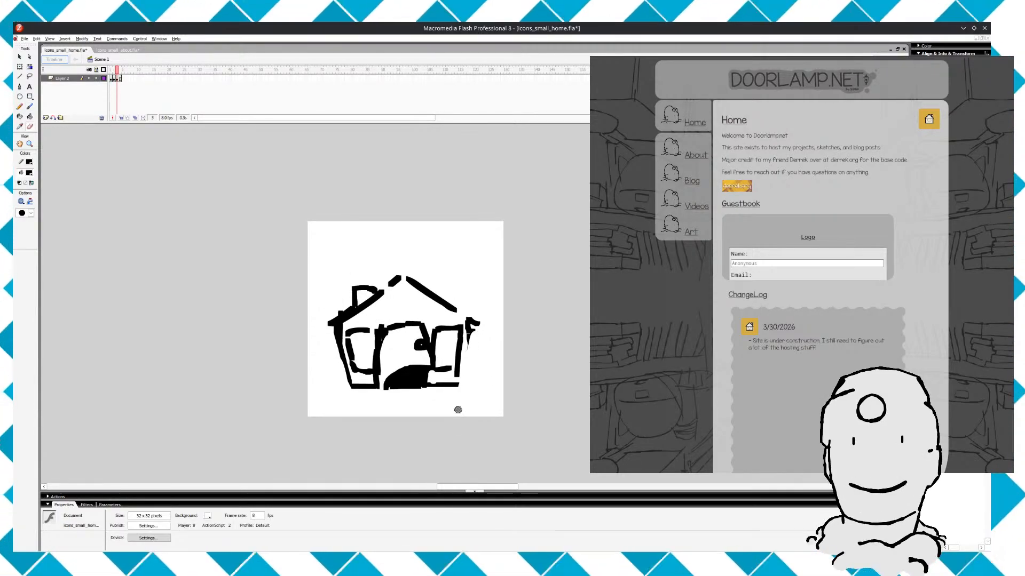
left_click_drag(458, 407, 460, 381)
key("b")
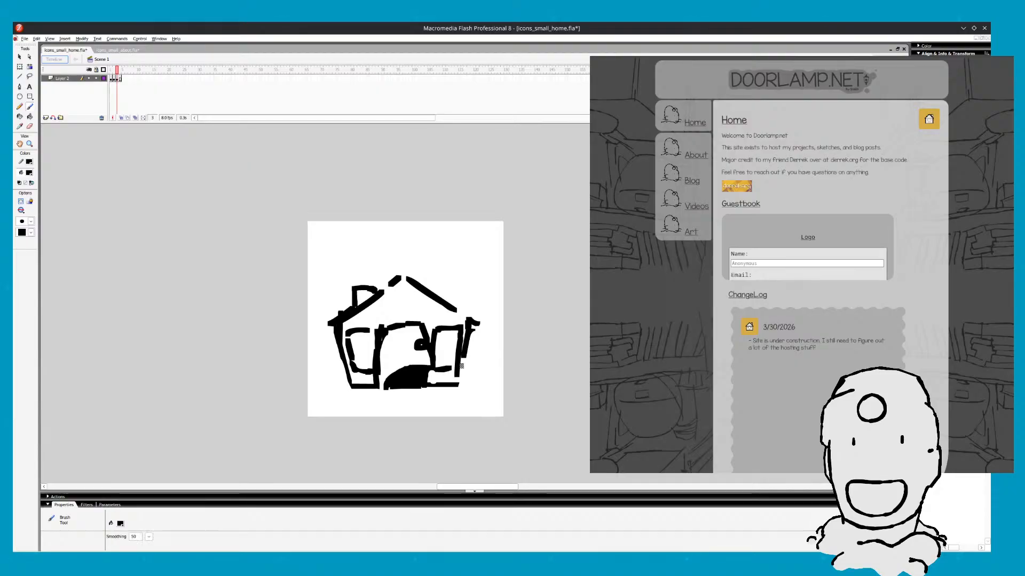
left_click_drag(469, 326, 464, 380)
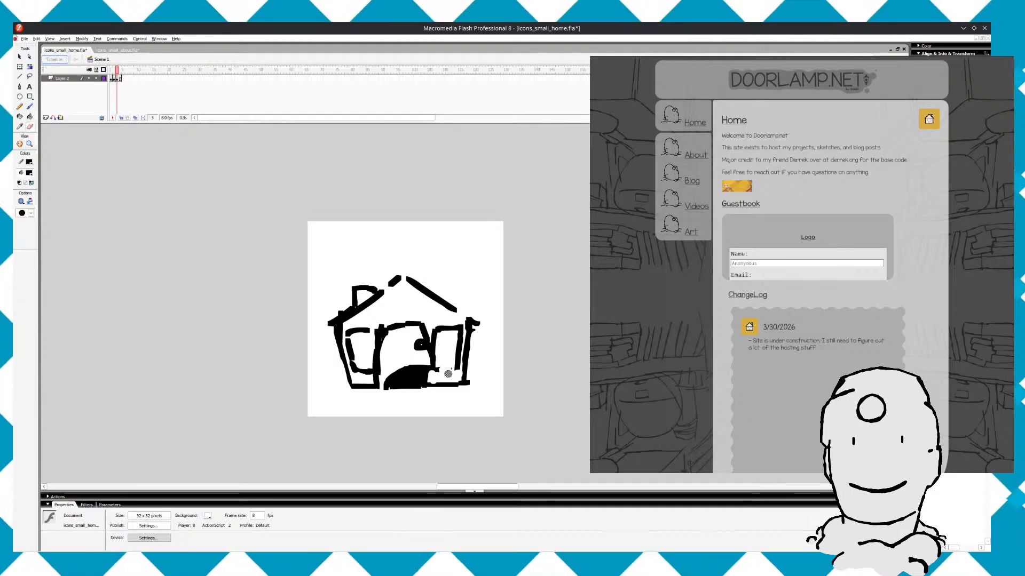
key("b")
left_click_drag(439, 371, 459, 369)
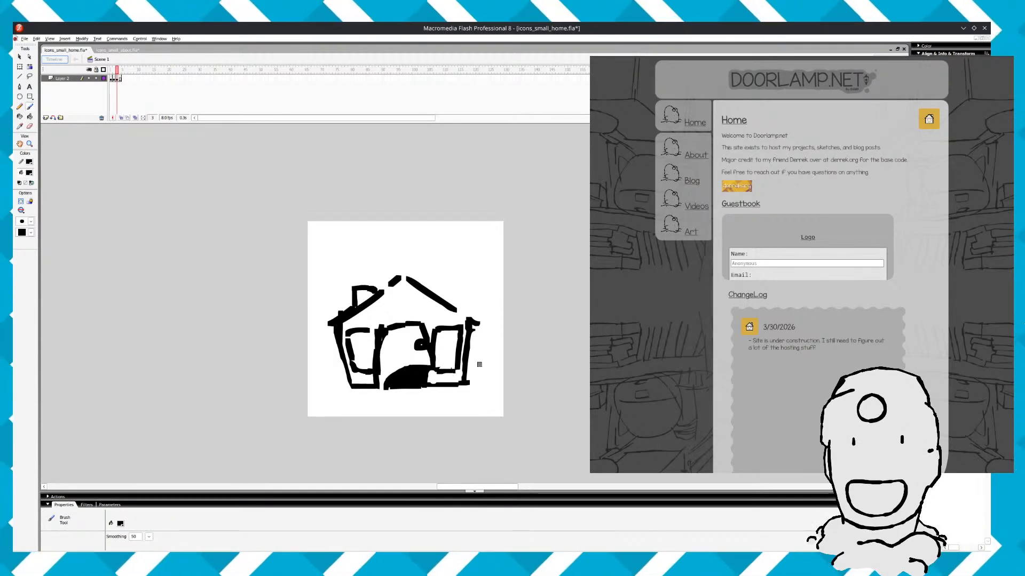
Review the morph across frames 1 to 3 again and go on to the blank frame 4
key("comma")
key("comma")
key("period")
key("period")
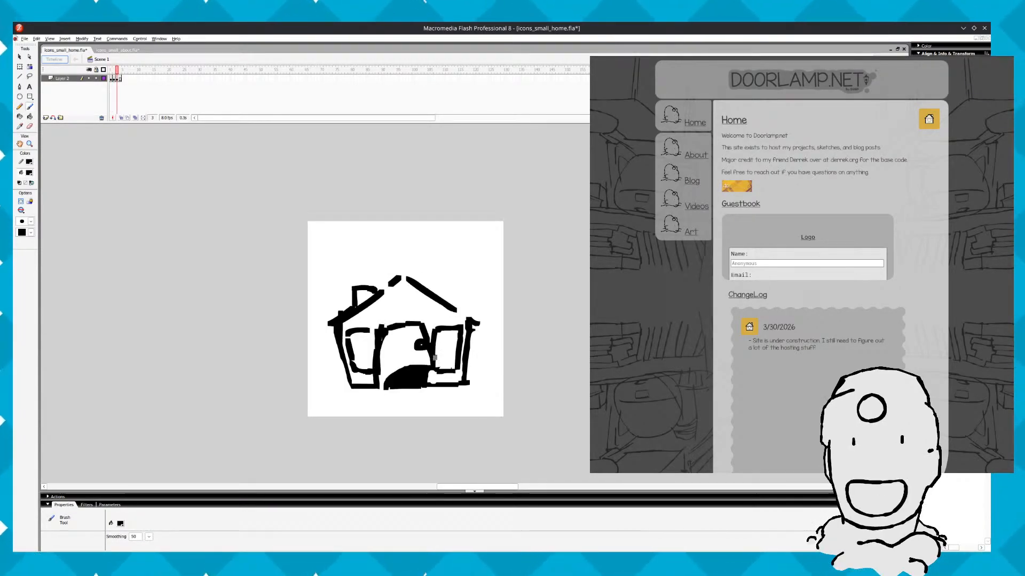
key("comma")
key("comma")
key("period")
key("period")
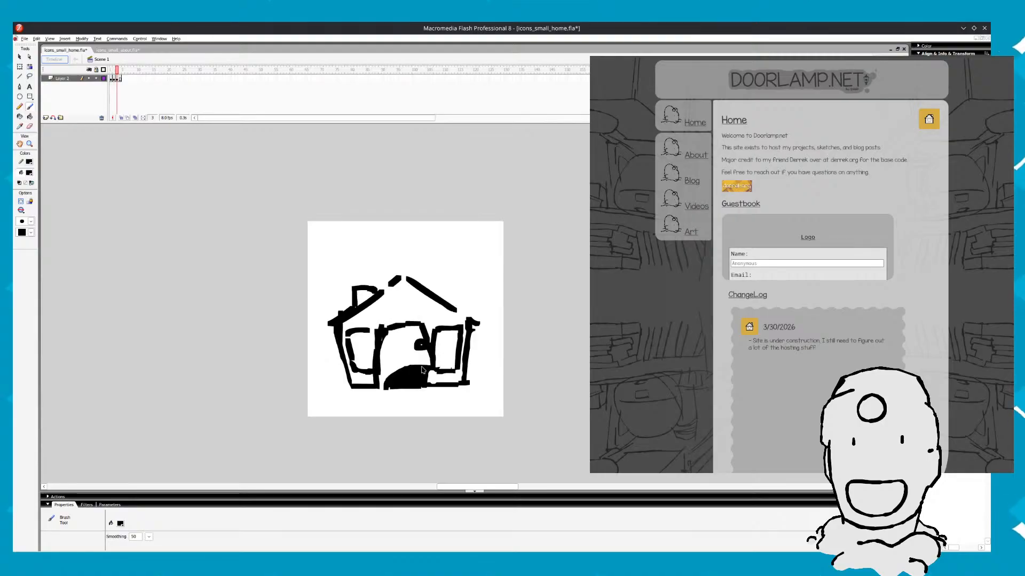
key("comma")
key("comma")
key("period")
key("period")
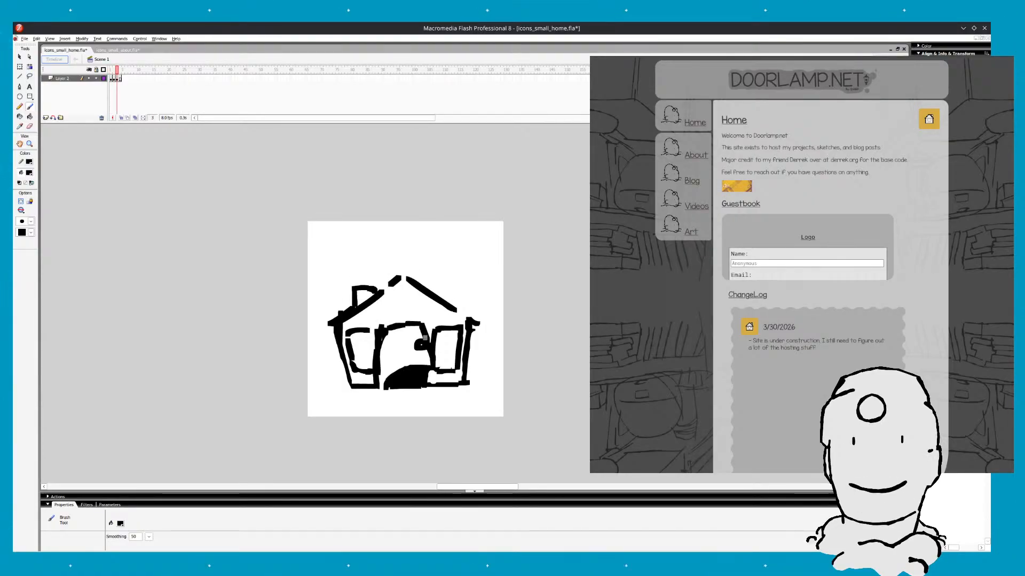
key("comma")
key("period")
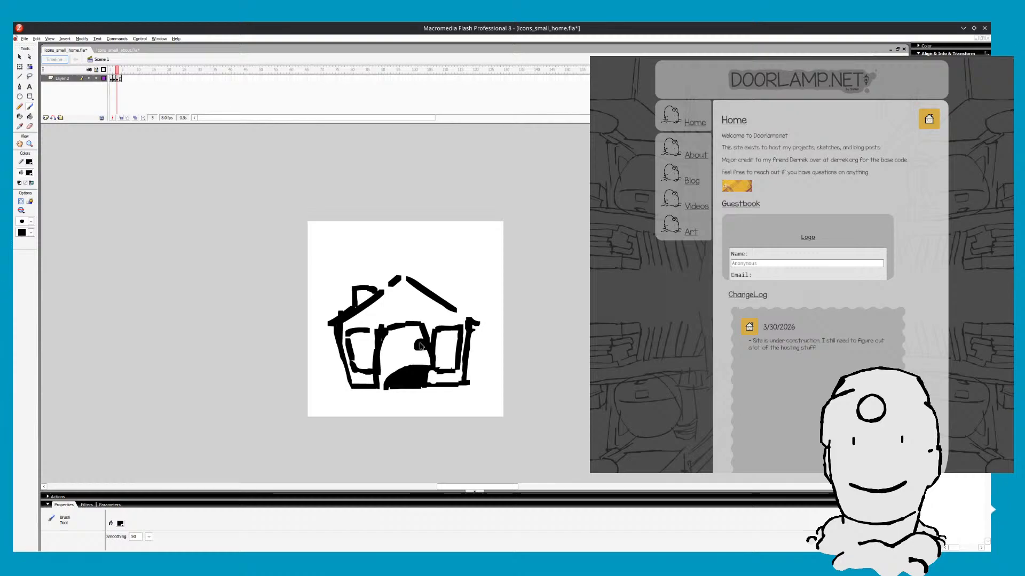
key("period")
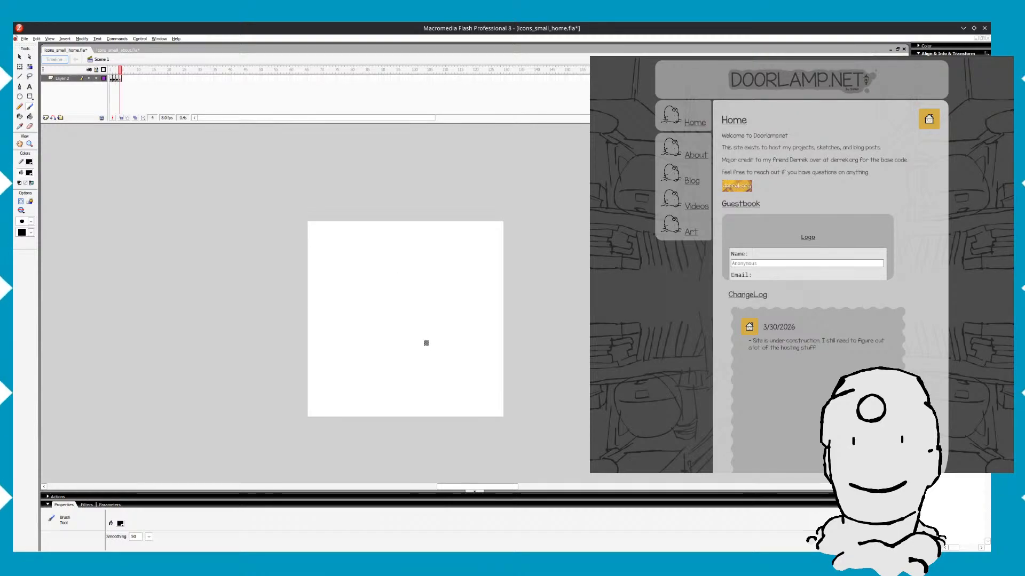
Flip back and forth through frames 1 to 4 to examine the house's morph leading into the blank frame 4
key("comma")
key("comma")
key("period")
key("comma")
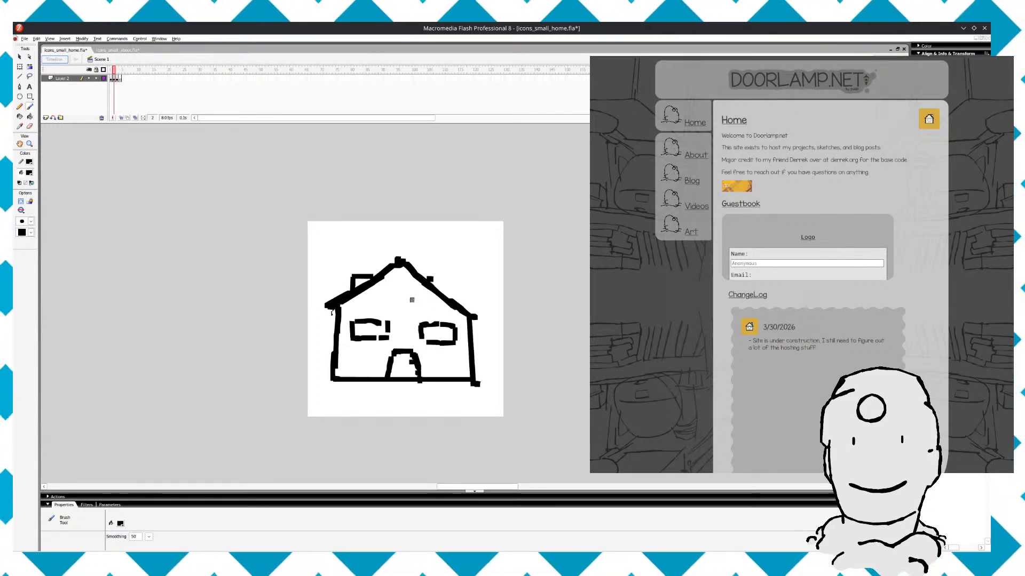
key("comma")
key("period")
key("period")
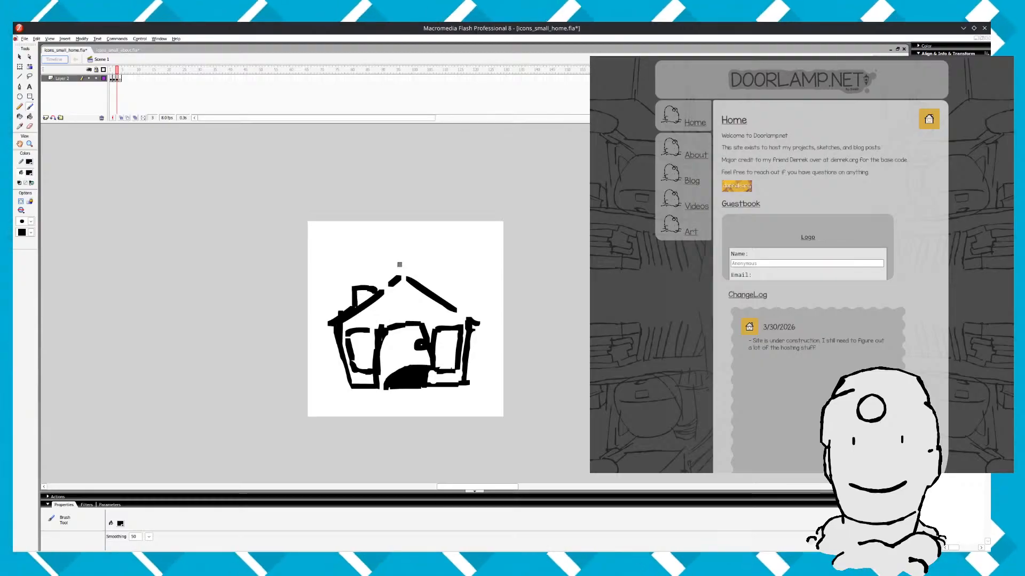
key("period")
key("comma")
key("period")
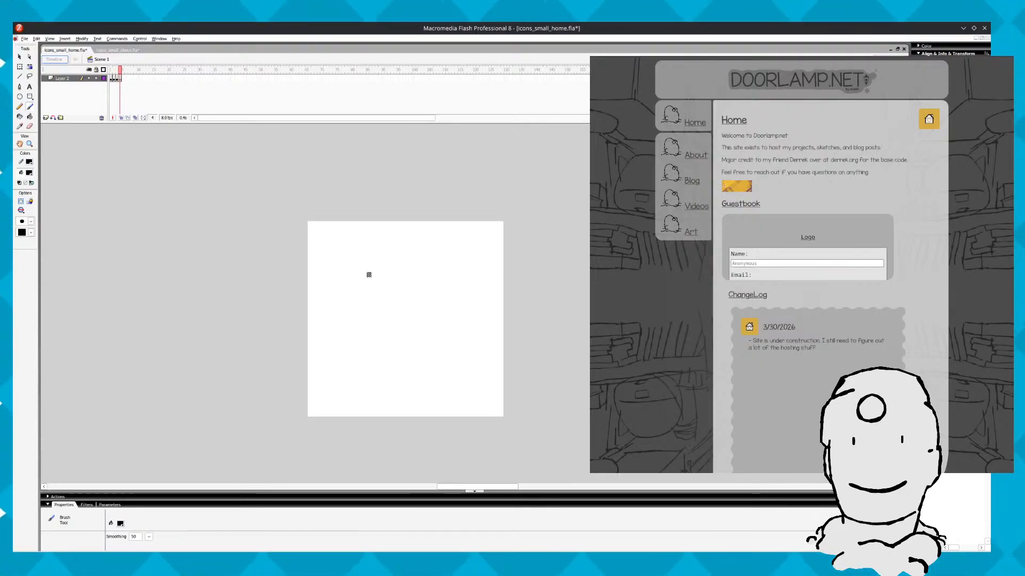
key("comma")
key("period")
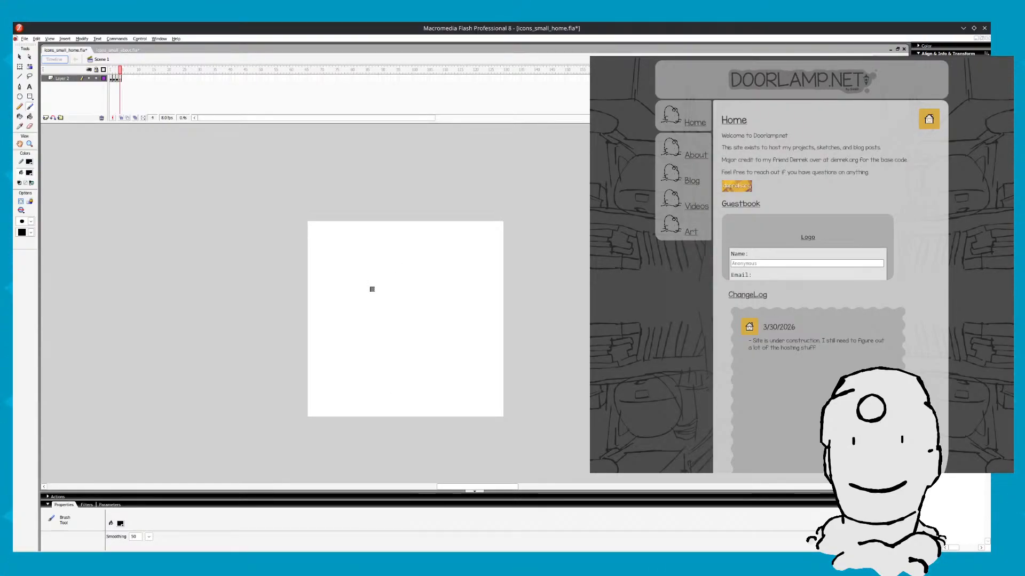
key("comma")
key("comma")
key("period")
key("period")
key("comma")
key("period")
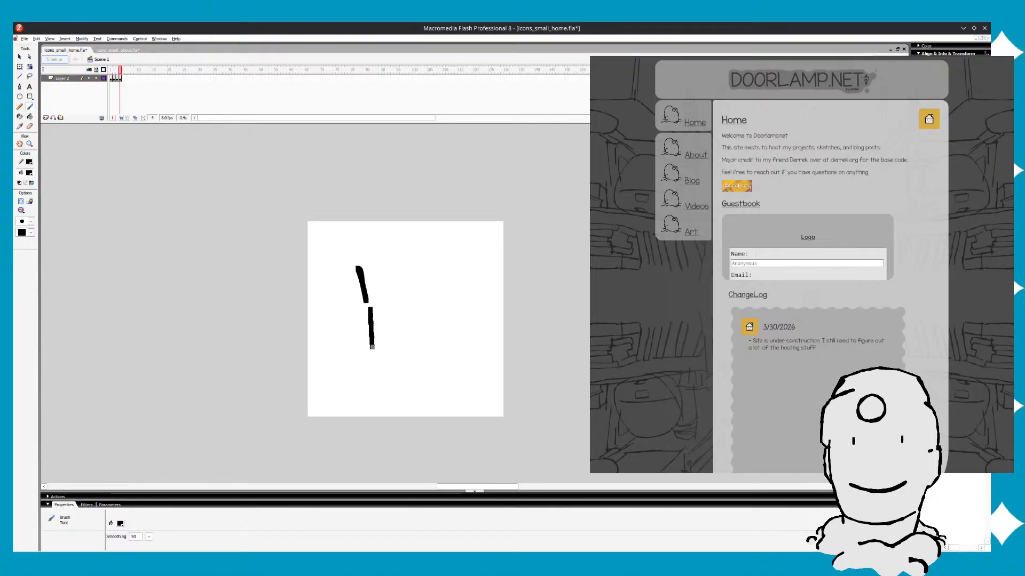
Brush the open door's long curved hinge edge on frame 4 and try out strokes for its bottom edge
left_click_drag(368, 314, 371, 364)
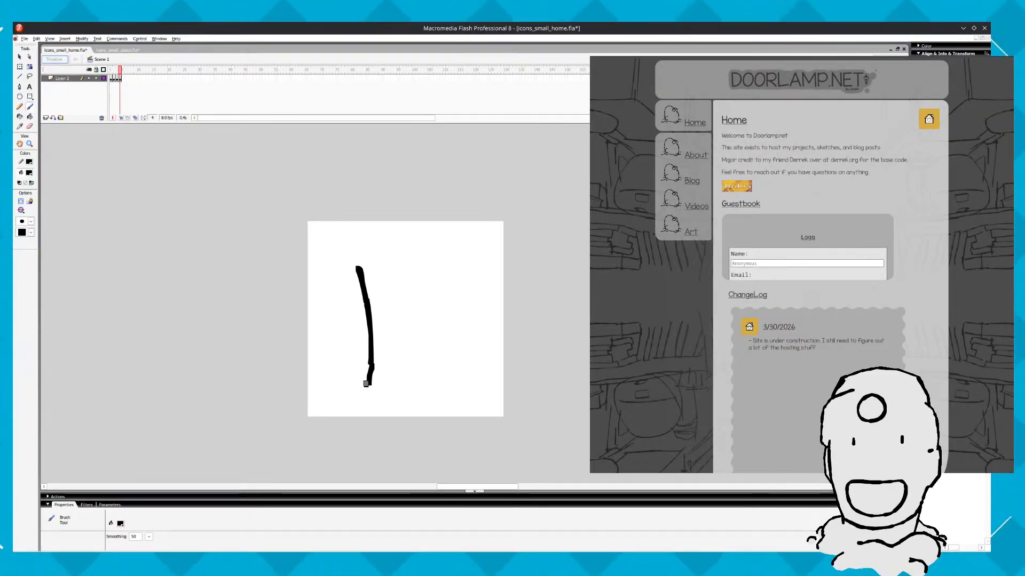
left_click_drag(367, 382, 307, 371)
key("ctrl+z")
left_click_drag(367, 383, 297, 359)
key("ctrl+z")
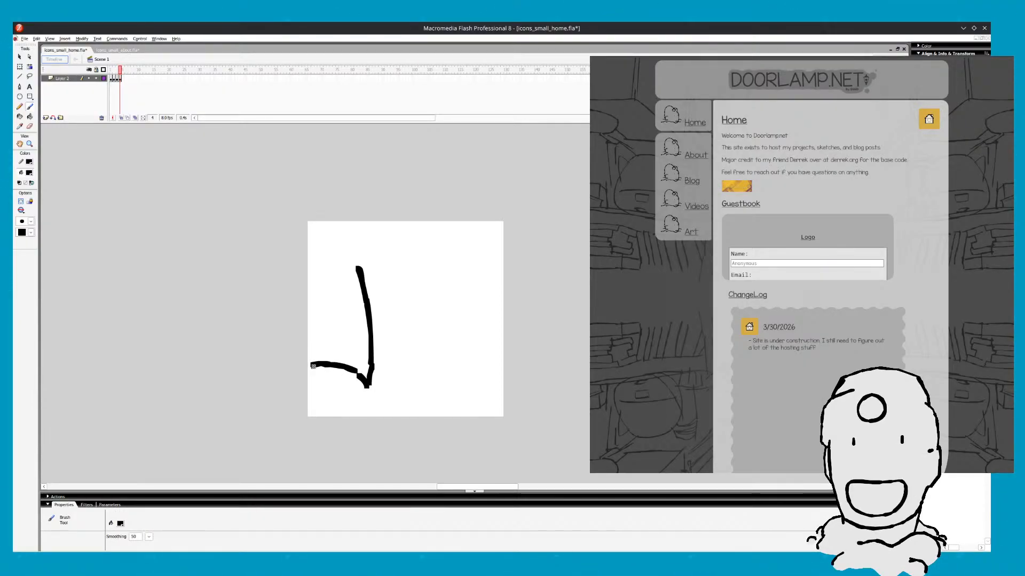
key("comma")
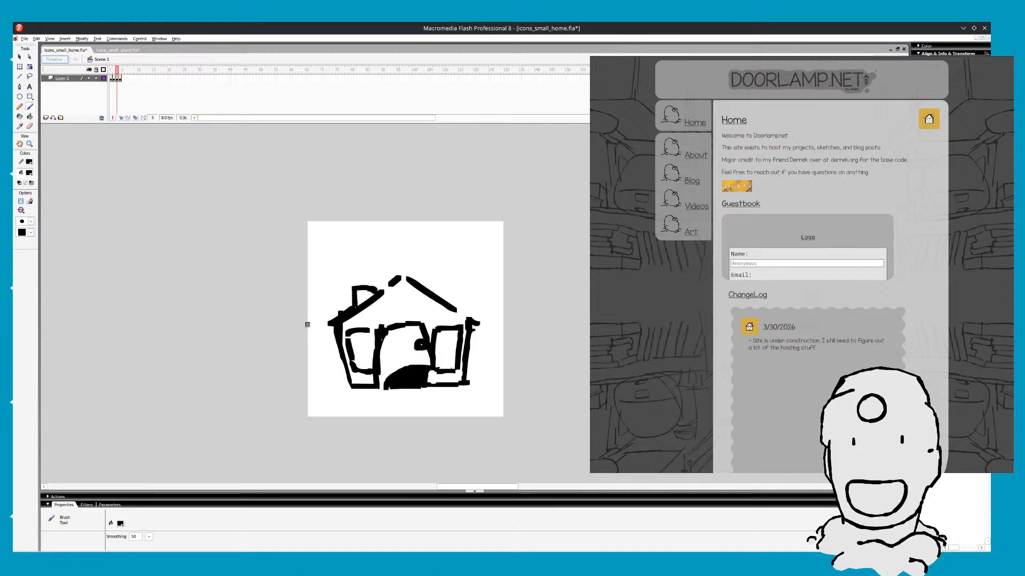
key("period")
key("comma")
key("period")
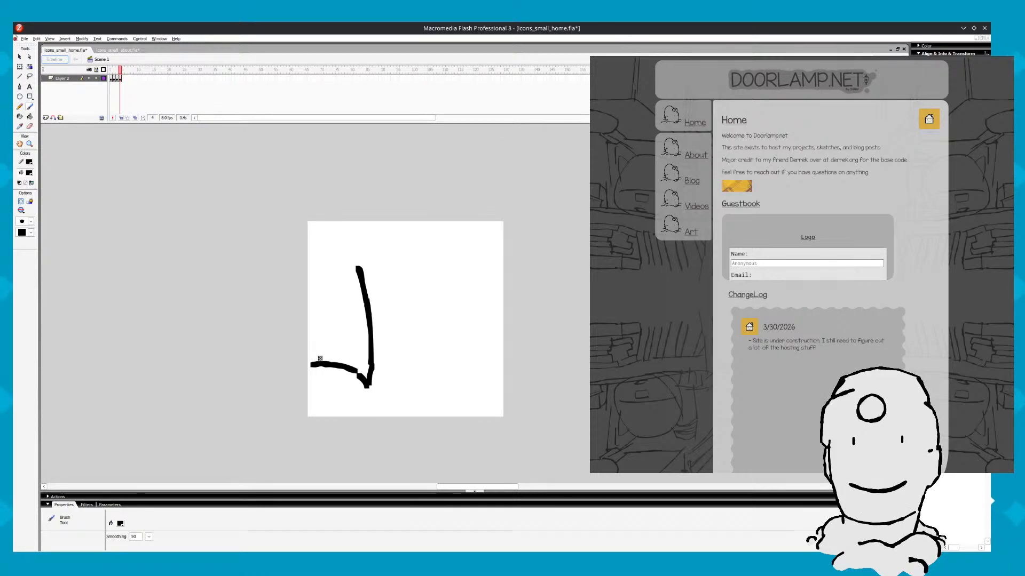
key("ctrl+z")
Brush the open door's slanted bottom edge past the canvas's left border and its outer edge rising from there
mouse_move(354, 371)
left_mouse_down()
mouse_move(353, 374)
mouse_move(303, 356)
mouse_move(320, 358)
mouse_move(304, 350)
mouse_move(322, 306)
left_mouse_up()
key("ctrl+z")
key("ctrl+z")
key("ctrl+z")
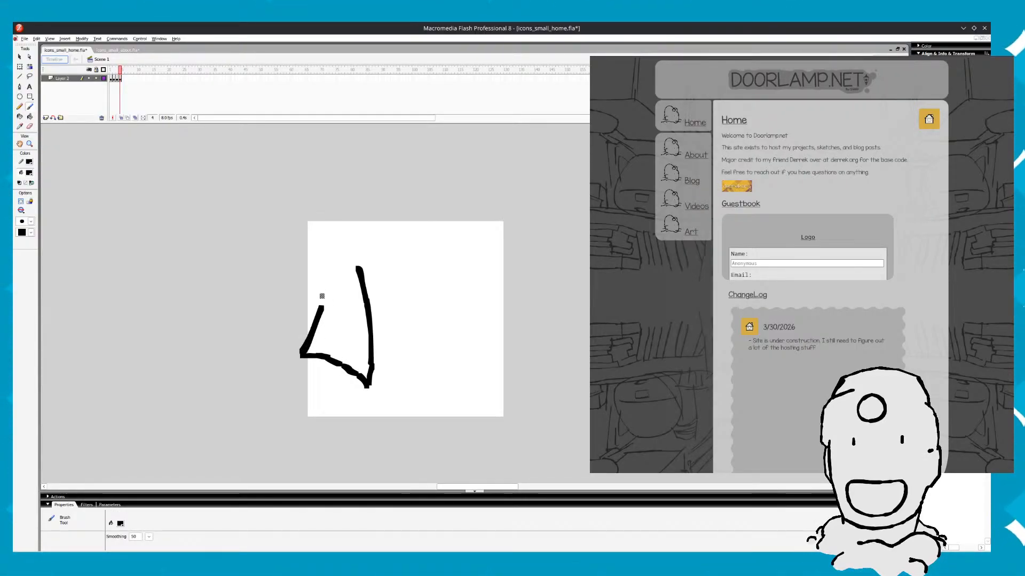
key("ctrl+z")
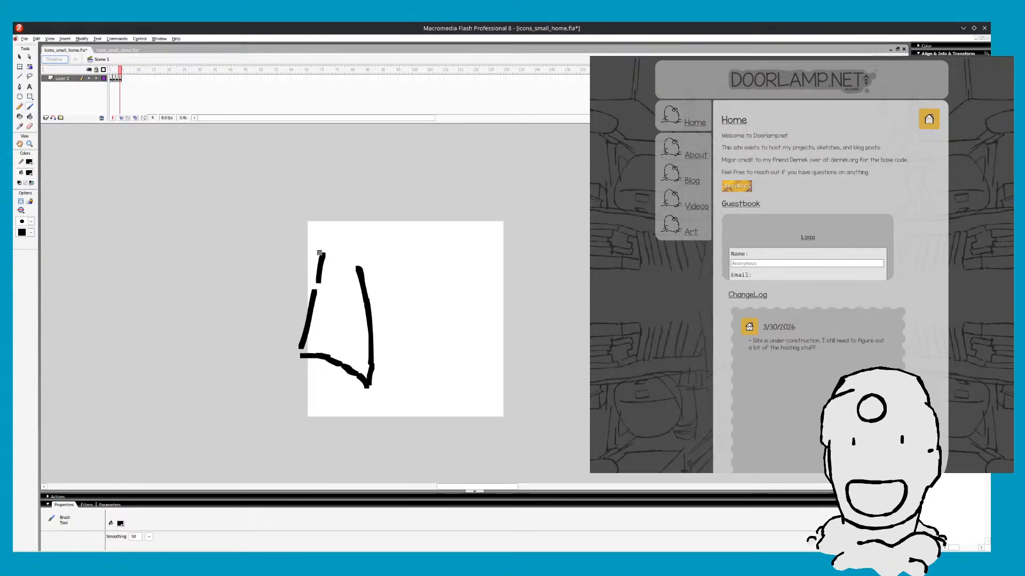
key("ctrl+z")
Close the open door's outline with a slanted top edge and brush a knob on each side of its outer edge
left_click_drag(318, 241, 323, 242)
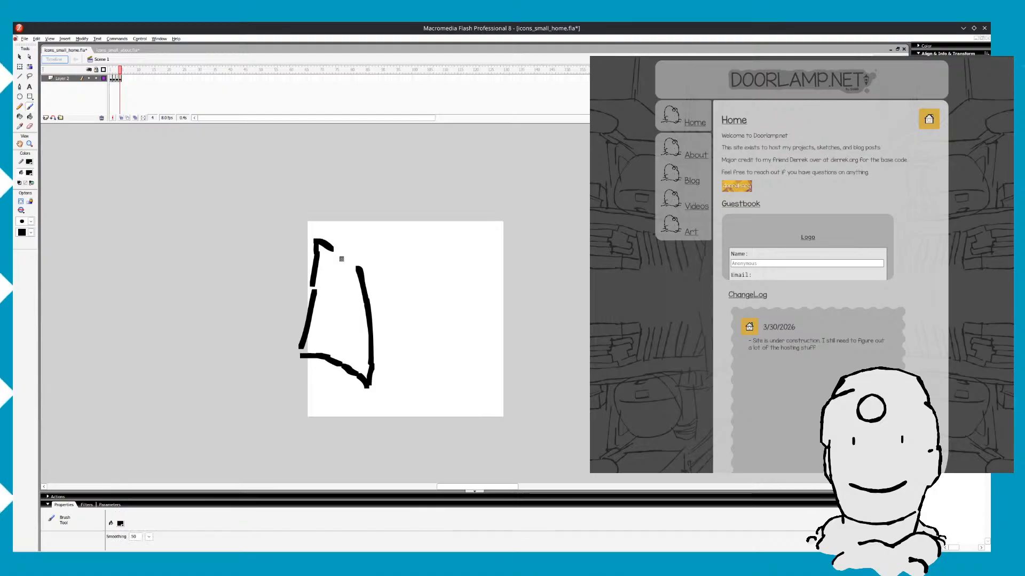
mouse_move(351, 262)
left_mouse_down()
mouse_move(358, 266)
mouse_move(331, 286)
left_mouse_up()
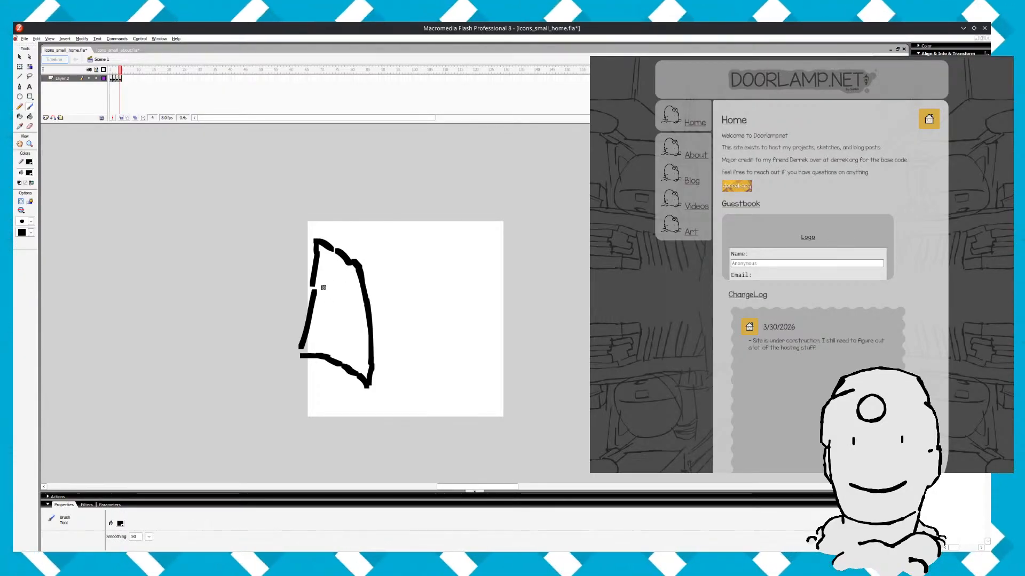
left_click_drag(326, 284, 331, 288)
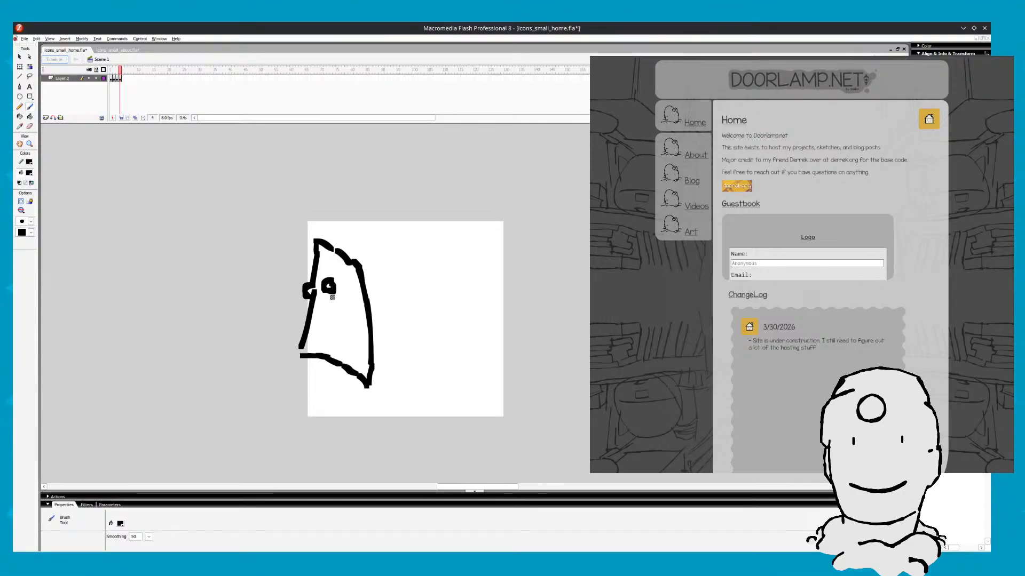
key("Return")
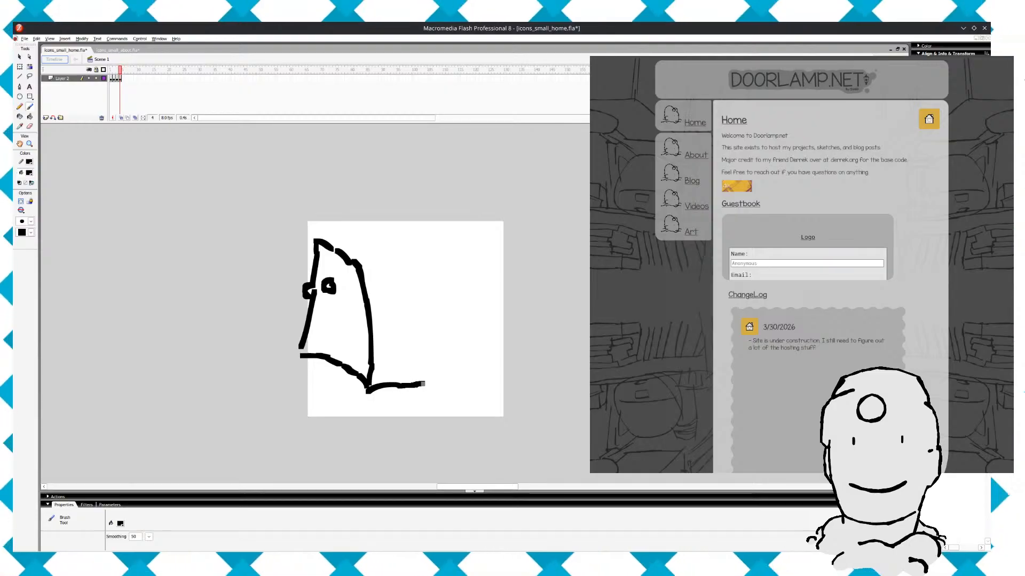
Brush the open doorway beside the door on frame 4, with a threshold, a right side and a reworked top edge
mouse_move(364, 273)
left_mouse_down()
mouse_move(392, 263)
mouse_move(420, 279)
left_mouse_up()
key("ctrl+z")
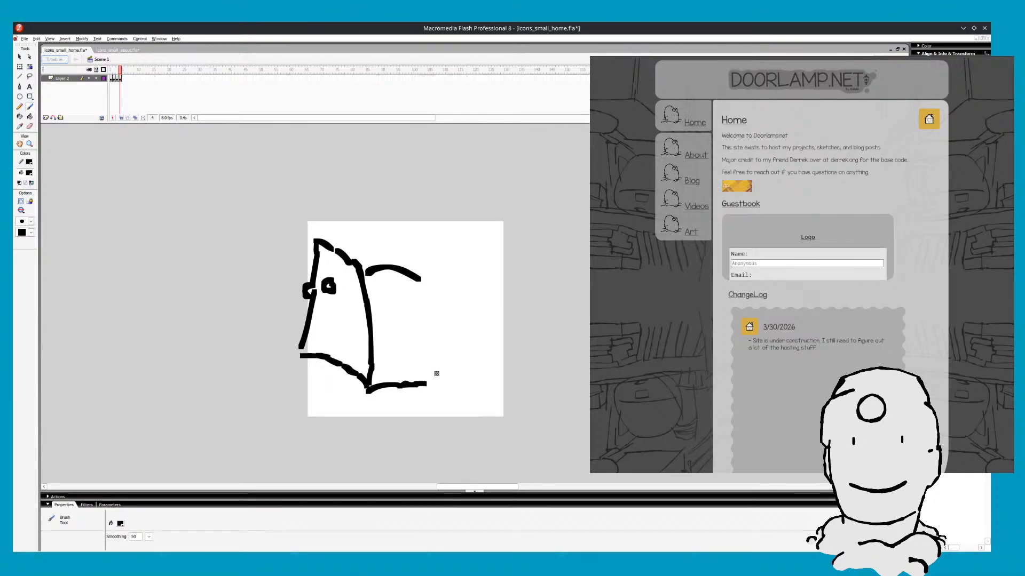
left_click(419, 279)
left_click_drag(395, 276, 411, 268)
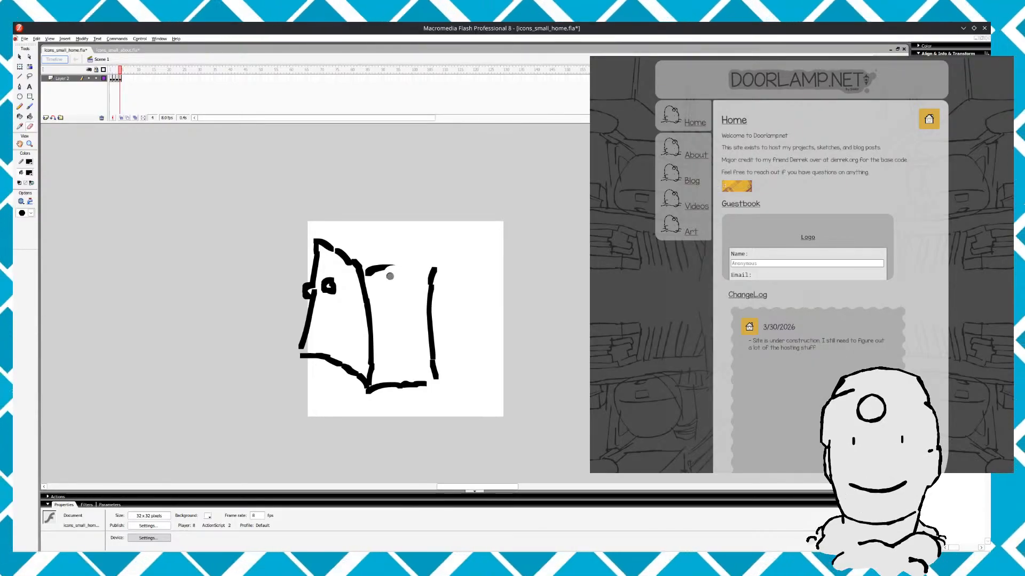
key("ctrl+z")
key("b")
key("ctrl+z")
mouse_move(387, 268)
left_mouse_down()
mouse_move(418, 268)
mouse_move(433, 278)
left_mouse_up()
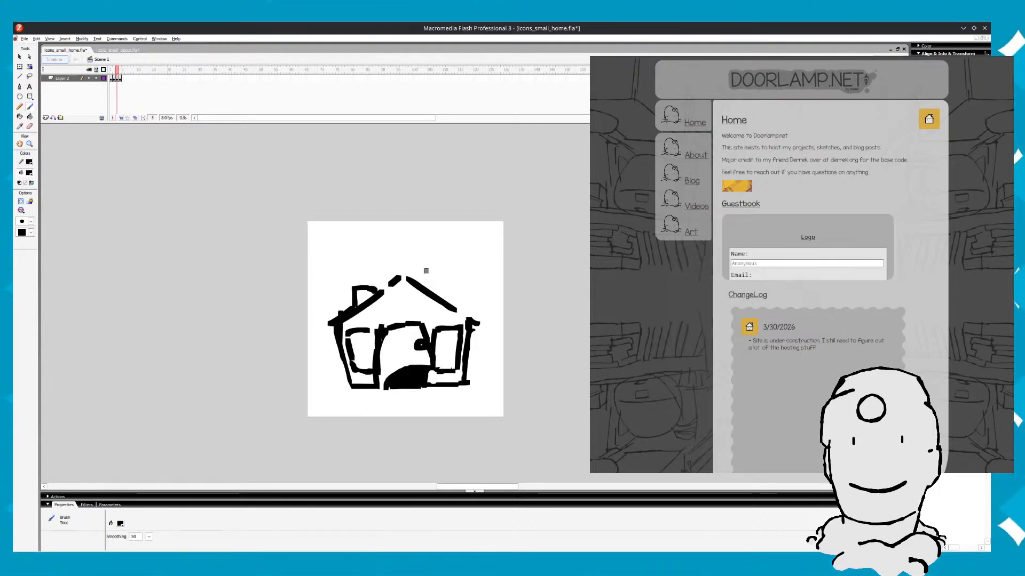
Flip repeatedly through frames 1 to 4 to review how the large-door house leads into the open door
key(".")
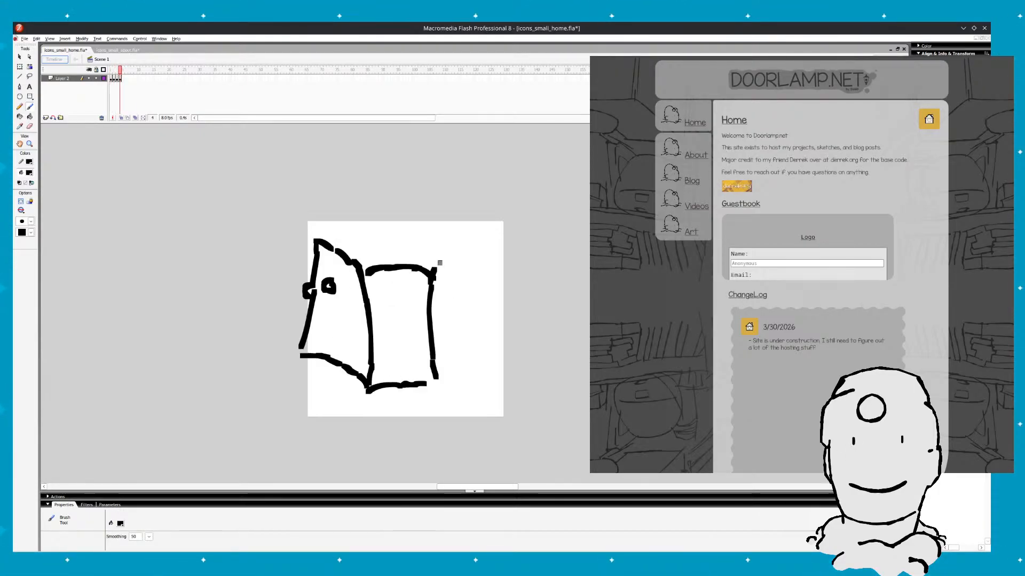
key("period")
key("period")
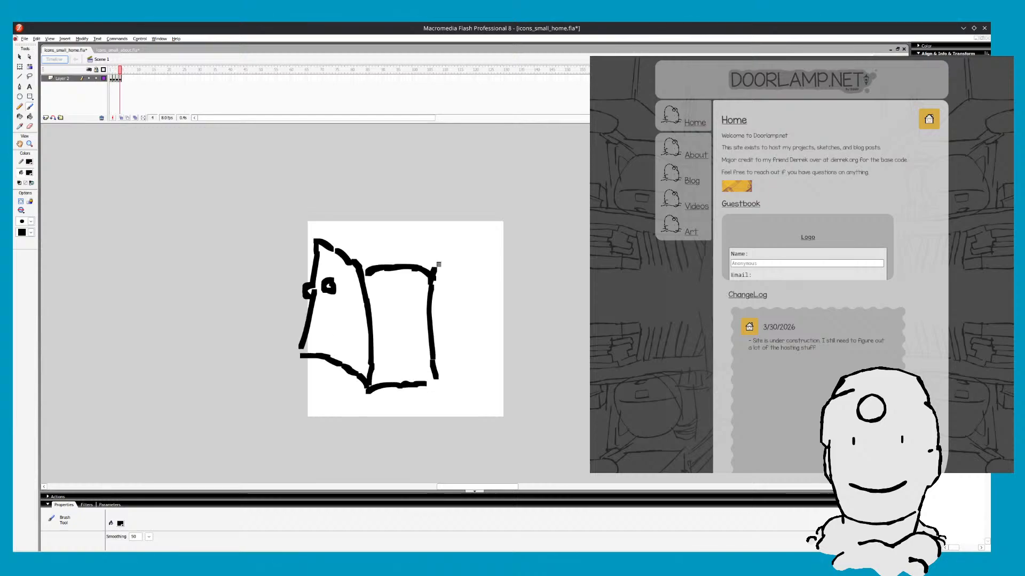
key("comma")
key("comma")
key("comma")
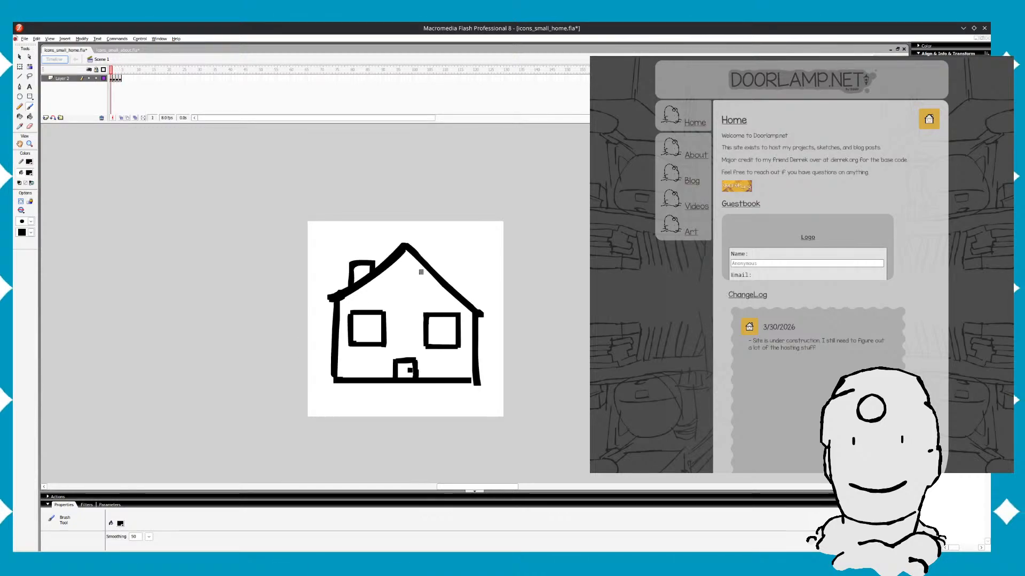
key("period")
key("period")
key("period")
key("comma")
key("period")
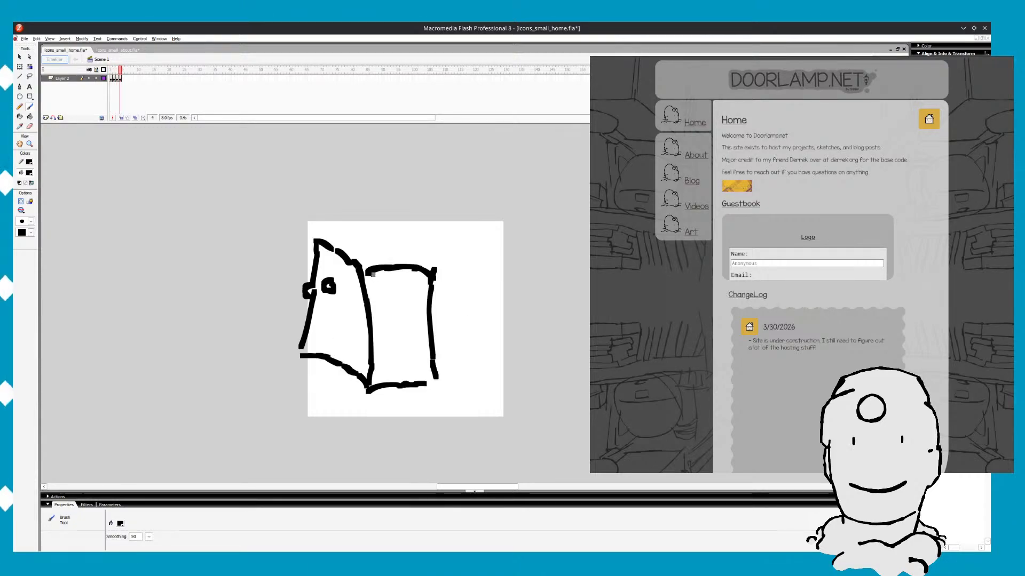
key("comma")
key("comma")
key("period")
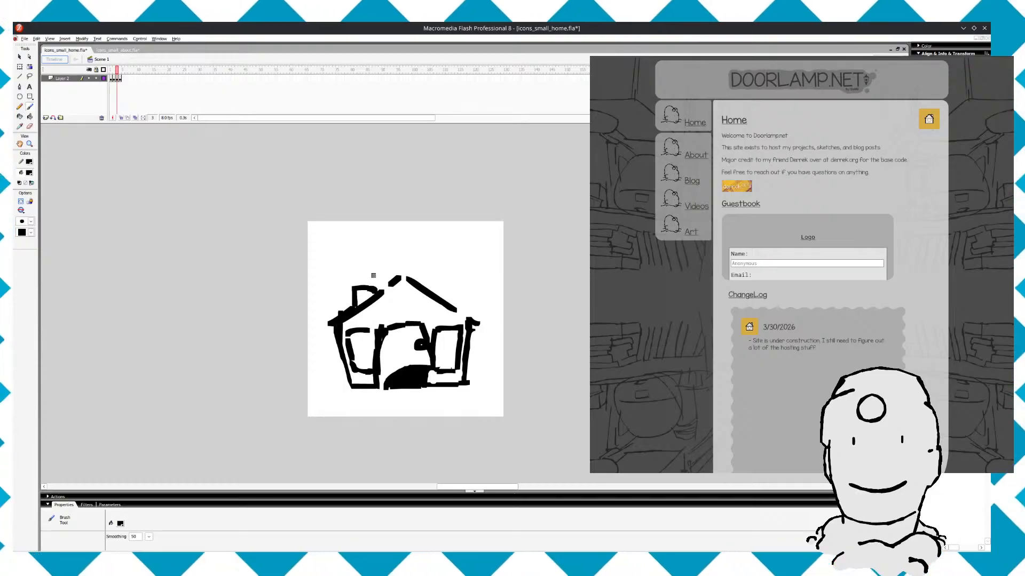
key("period")
key("comma")
key("period")
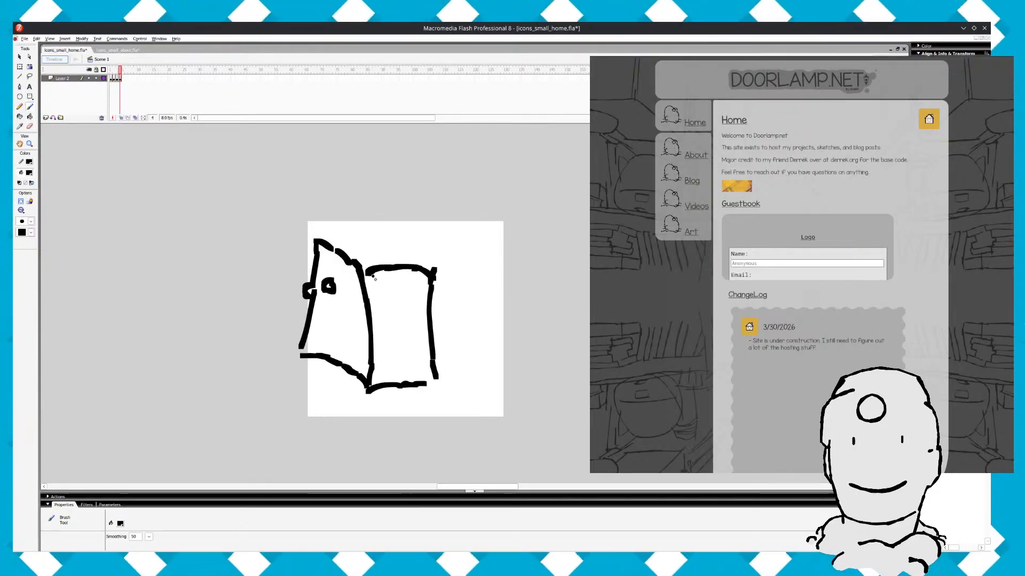
key("comma")
key("comma")
key("period")
key("period")
key("comma")
key("period")
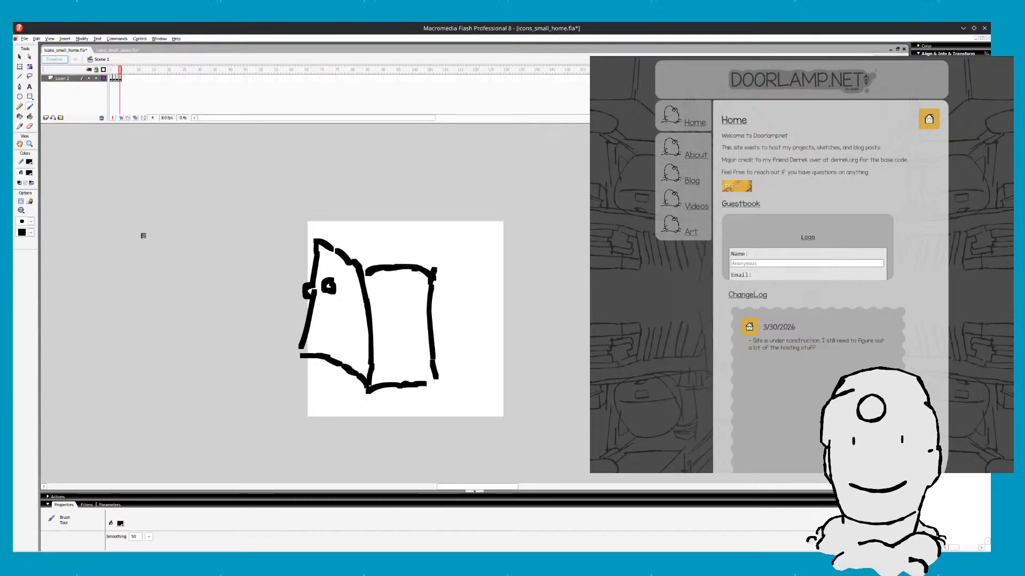
Play the animation and step through frames 1 to 4 to check the timing of the door opening
key("Return")
key("Return")
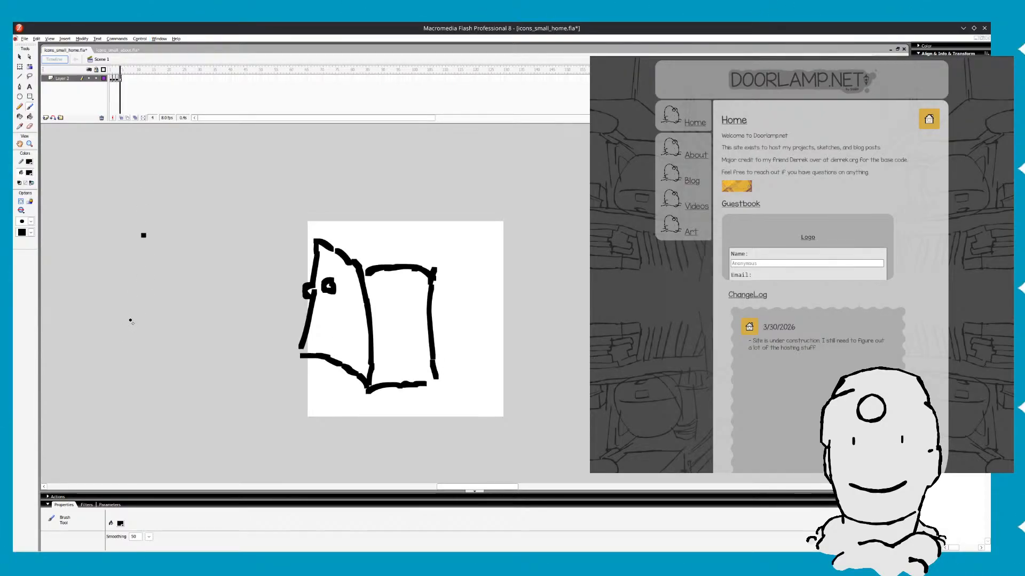
key("Return")
key("Return")
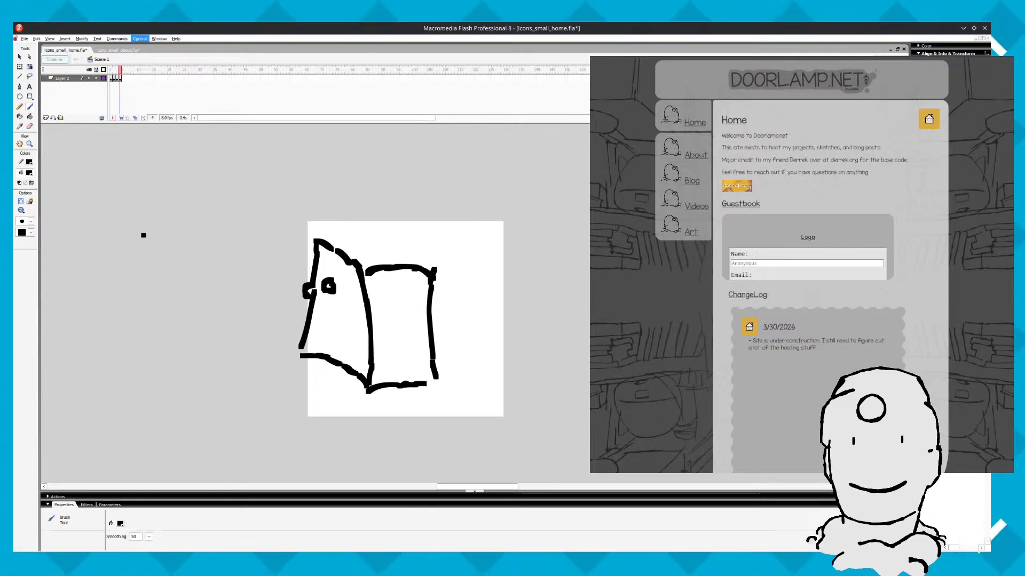
key("comma")
key("comma")
key("comma")
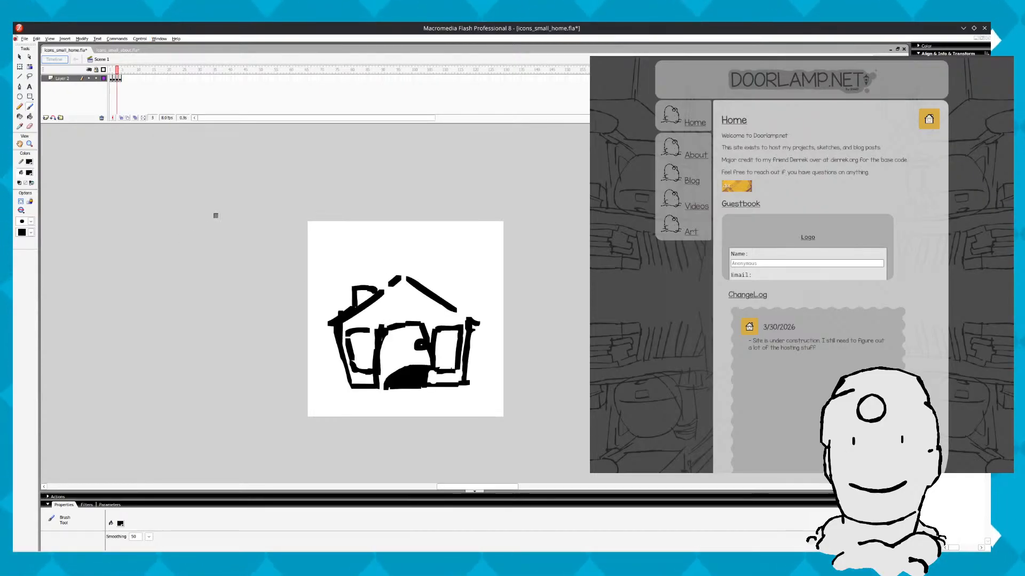
key("period")
key("period")
key("period")
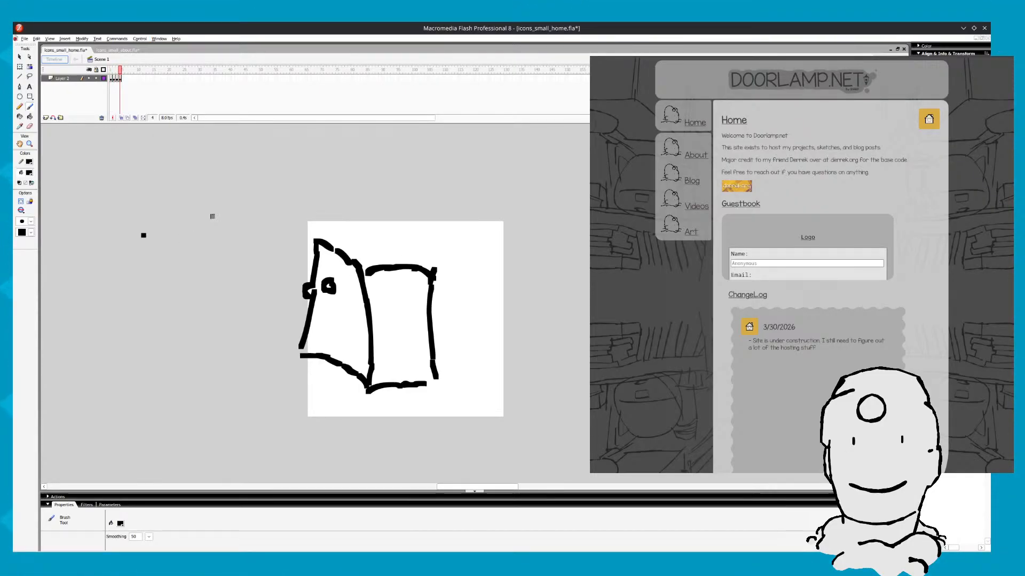
key("comma")
key("comma")
key("comma")
key("period")
key("period")
key("period")
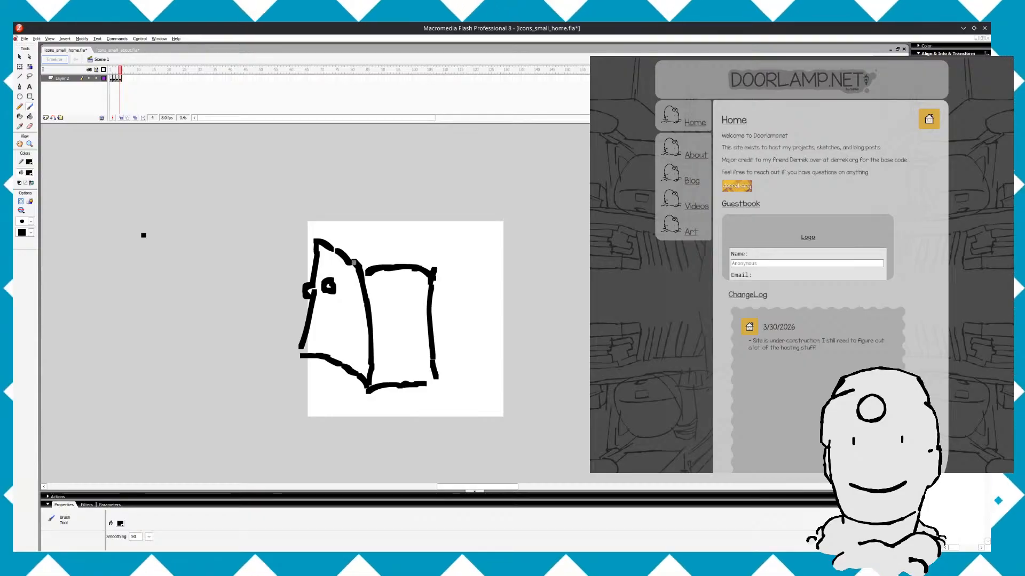
Scale the whole frame 4 open-door drawing down to about 41.0 x 22.2 and shift it slightly right on the stage
key("q")
key("ctrl+a")
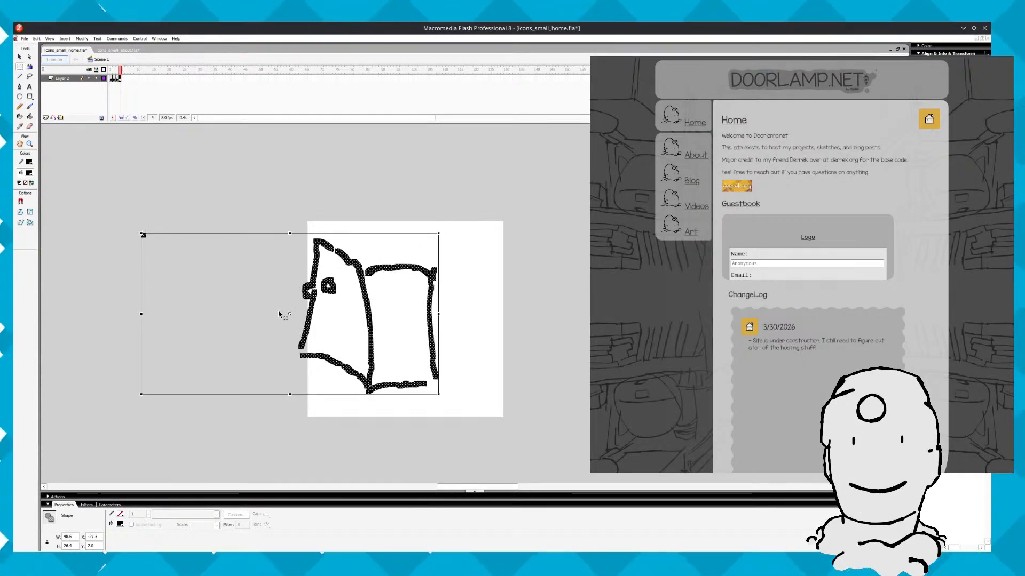
left_click_drag(398, 323, 399, 322)
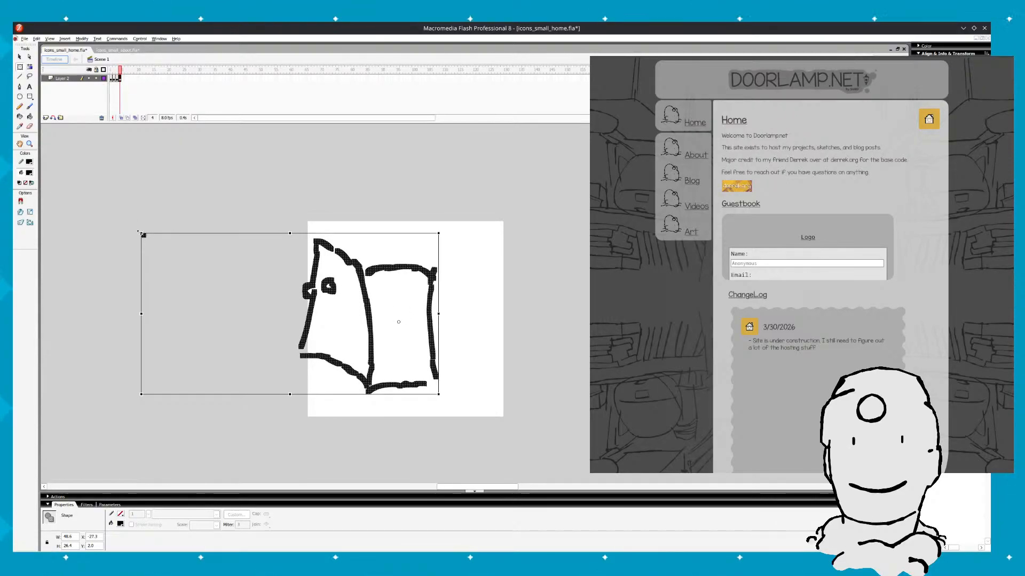
left_click_drag(153, 239, 182, 247)
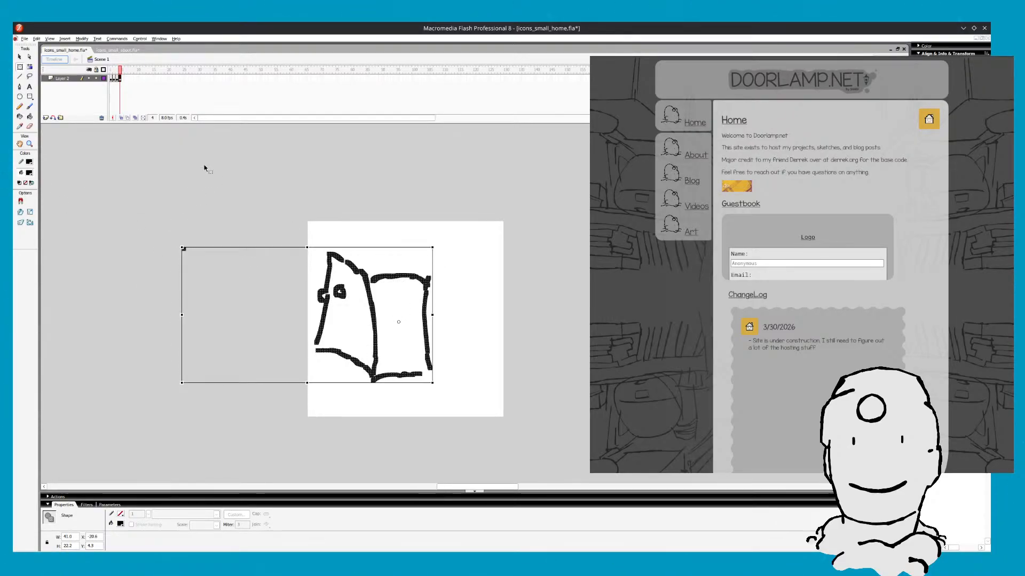
left_click(203, 169)
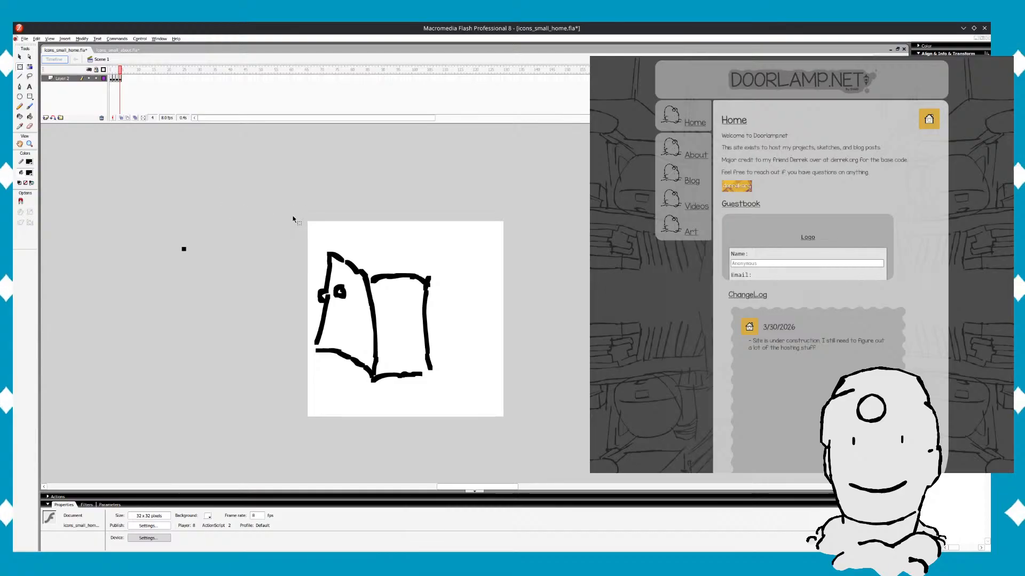
key("ctrl+a")
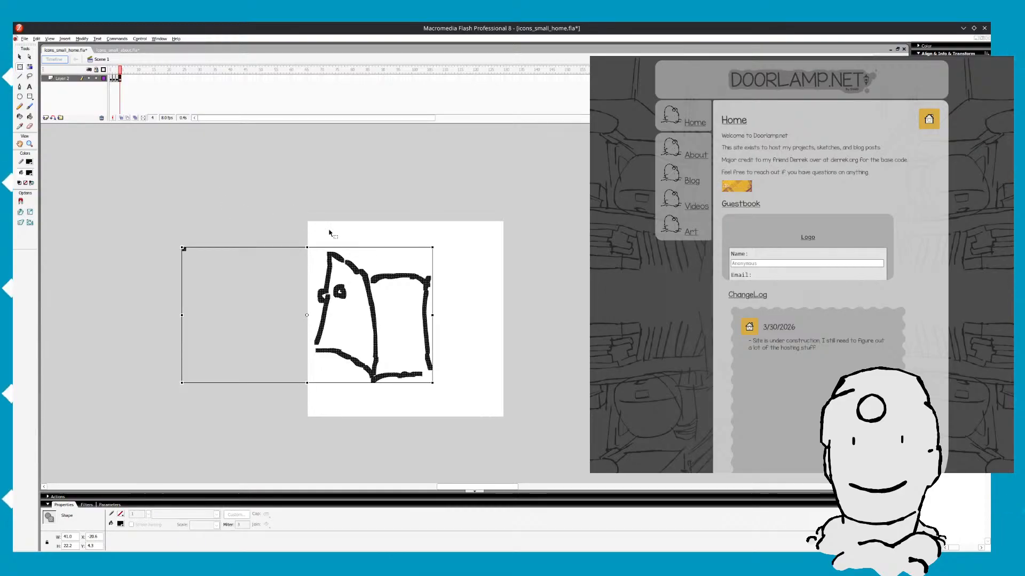
left_click_drag(369, 264, 379, 262)
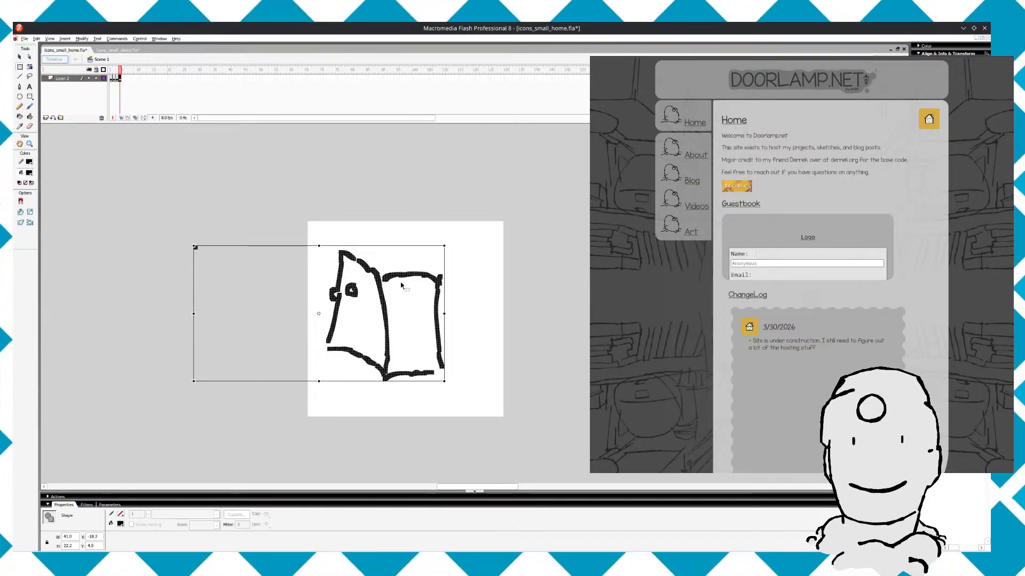
Flip back and forth through frames 1 to 4 to check how the resized open door follows the house
key("b")
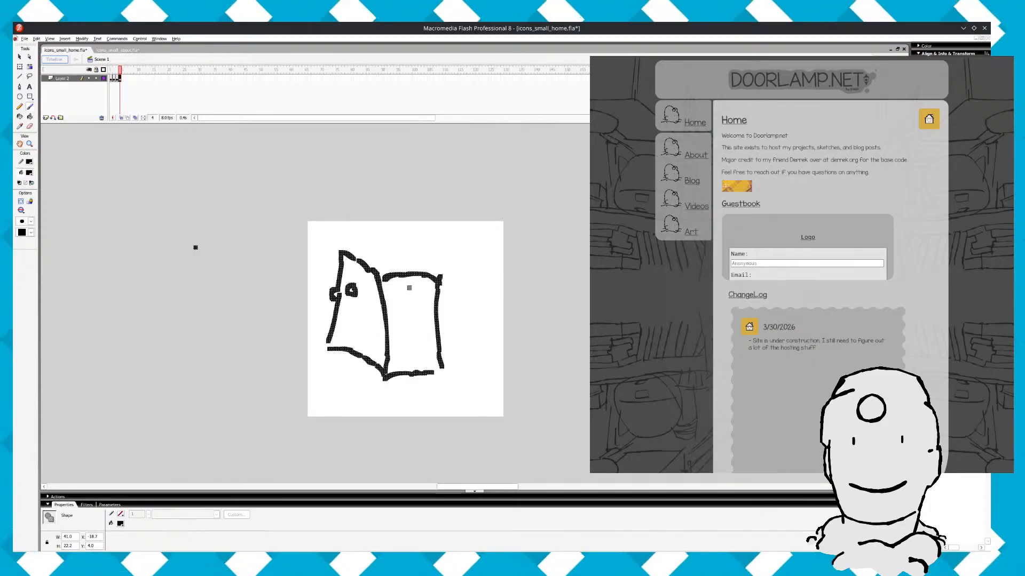
key("comma")
key("comma")
key("comma")
key("period")
key("period")
key("period")
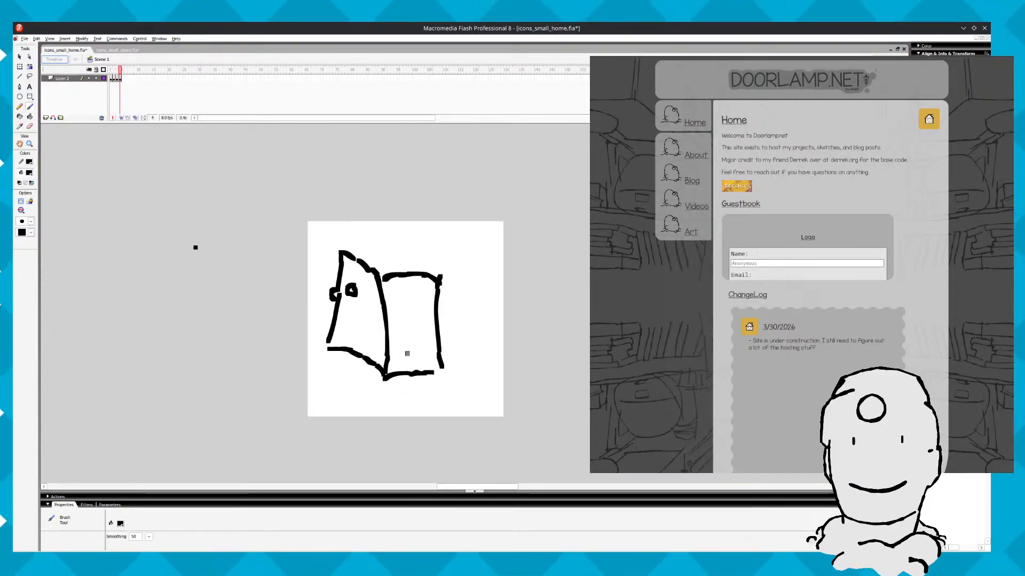
key("comma")
key("period")
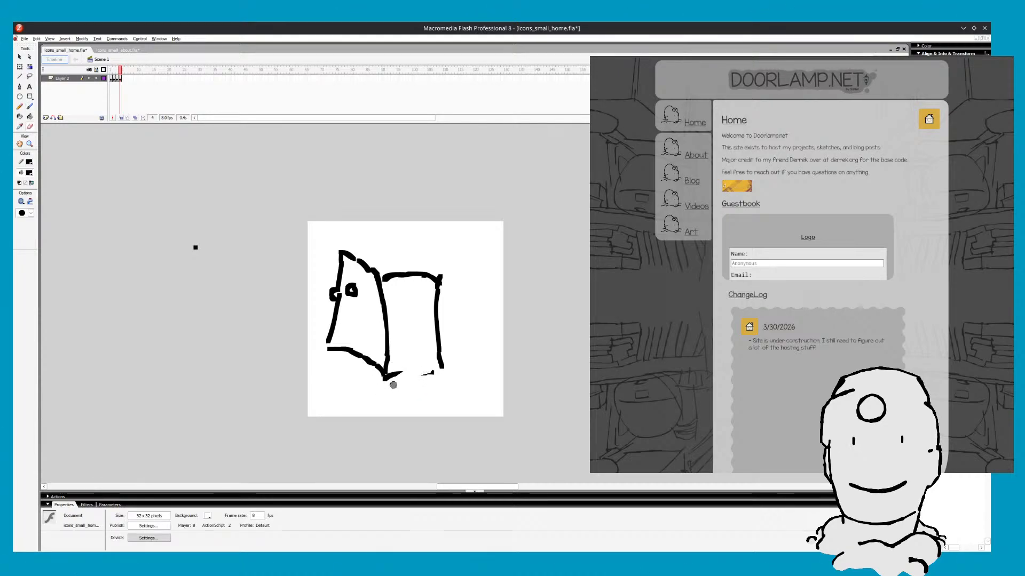
Erase the doorway's threshold on frame 4 and brush a lower one, extending the doorway's right side down to it
key("ctrl+a")
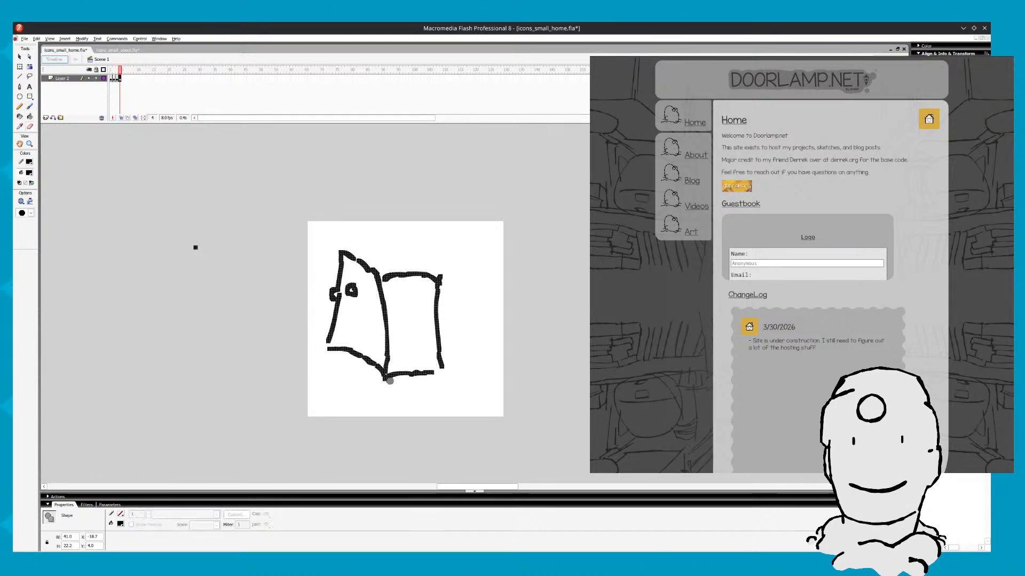
key("ctrl+shift+a")
left_click_drag(401, 374, 442, 378)
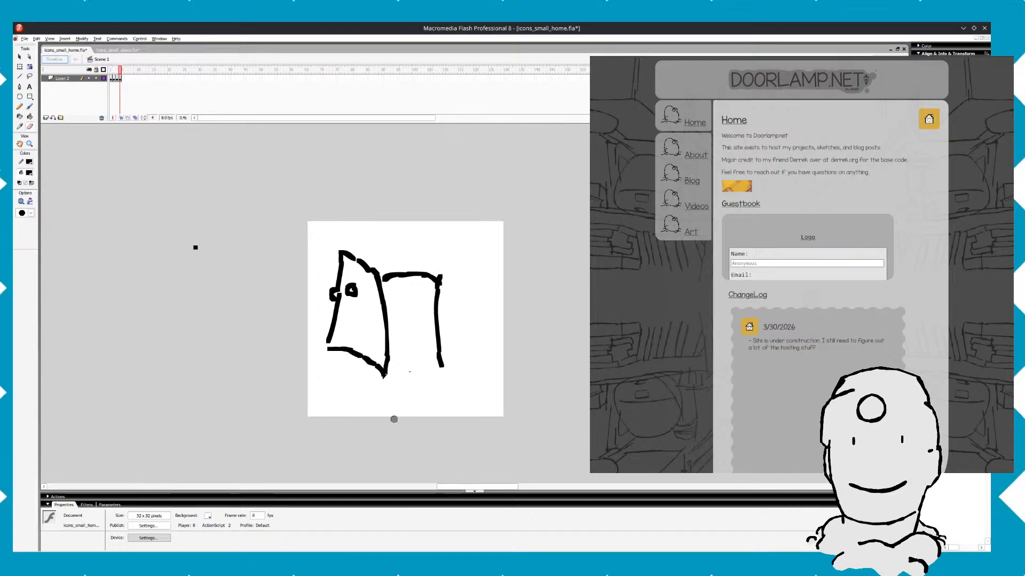
key("b")
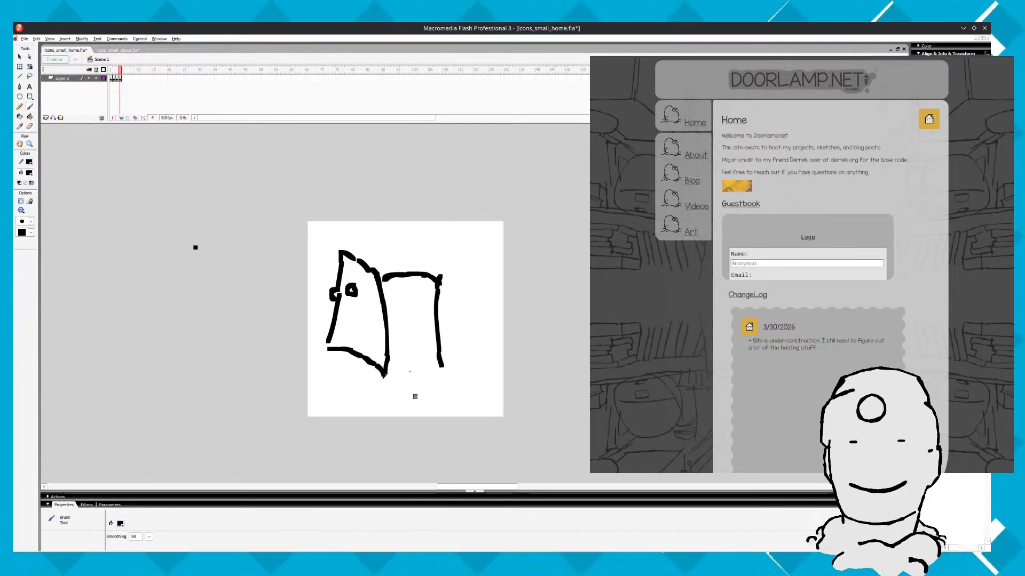
left_click_drag(380, 404, 410, 396)
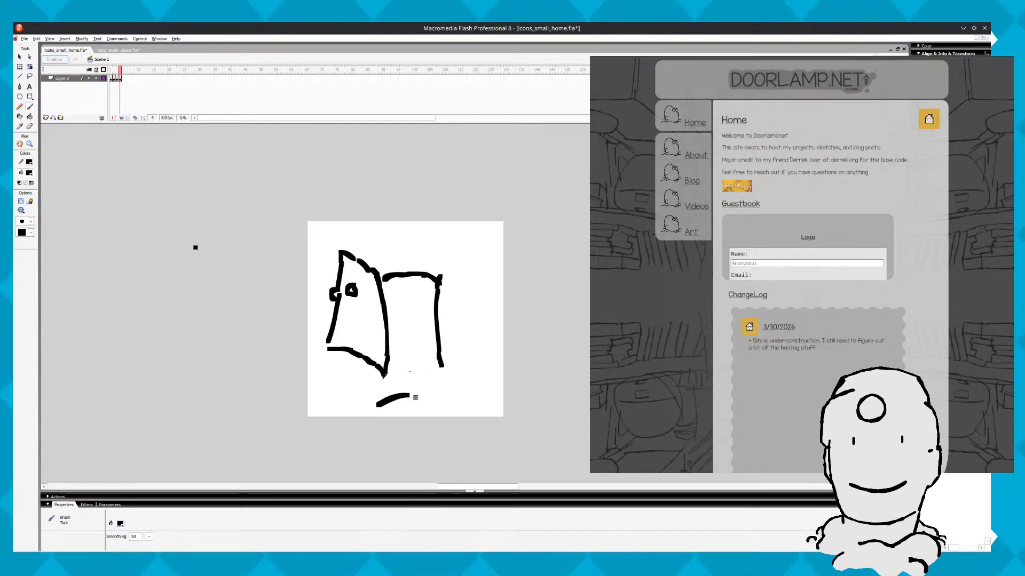
key("ctrl+z")
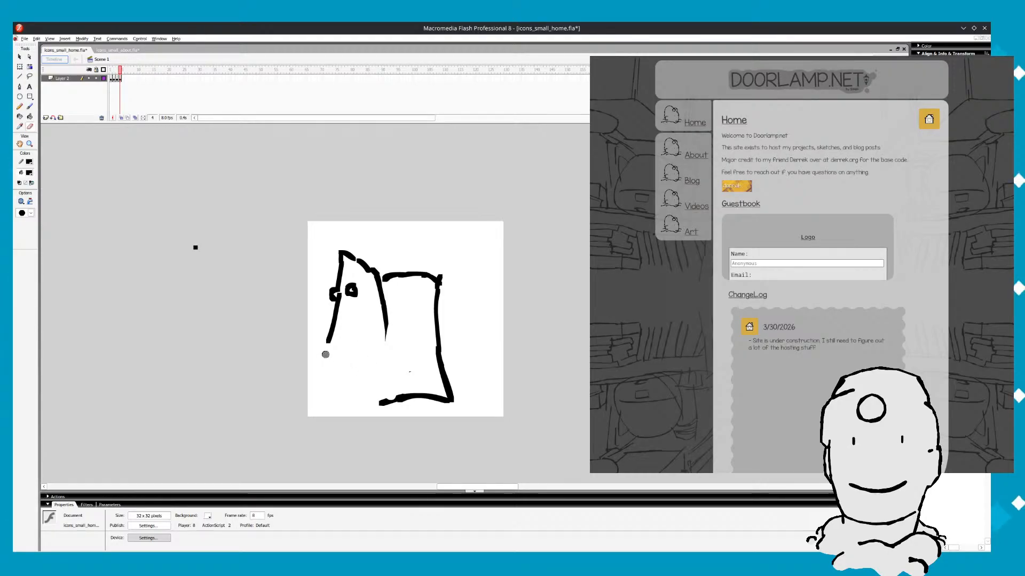
Rebrush the open door's slanted bottom edge and hinge edge so that they meet the left end of the lowered threshold
key("b")
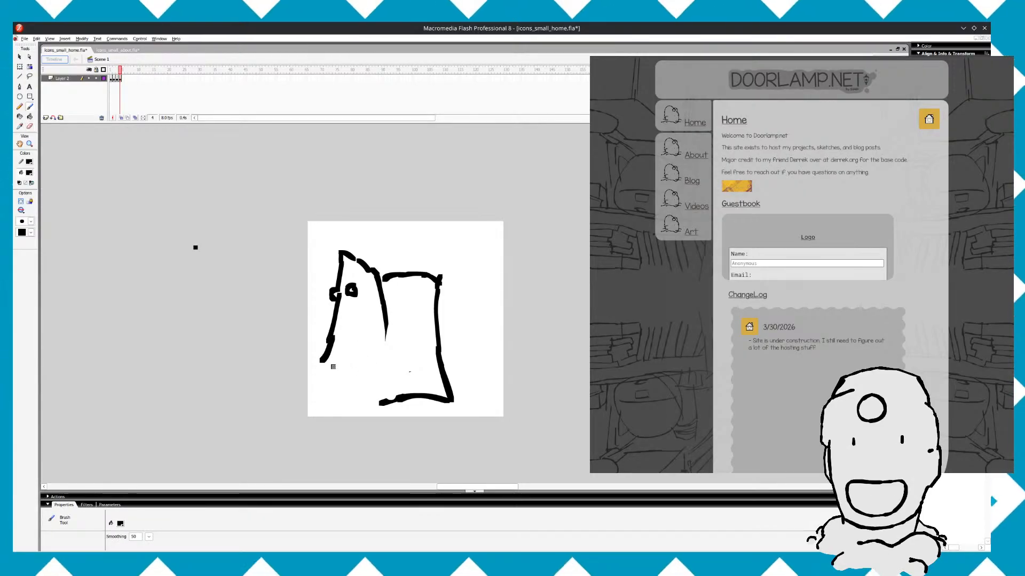
left_click_drag(324, 365, 367, 401)
key("ctrl+z")
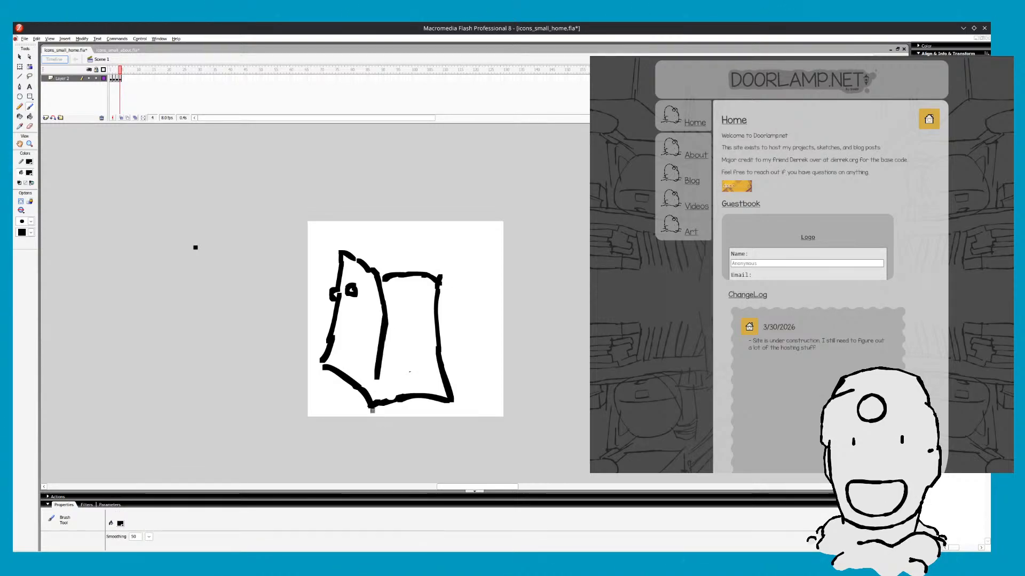
key("ctrl+z")
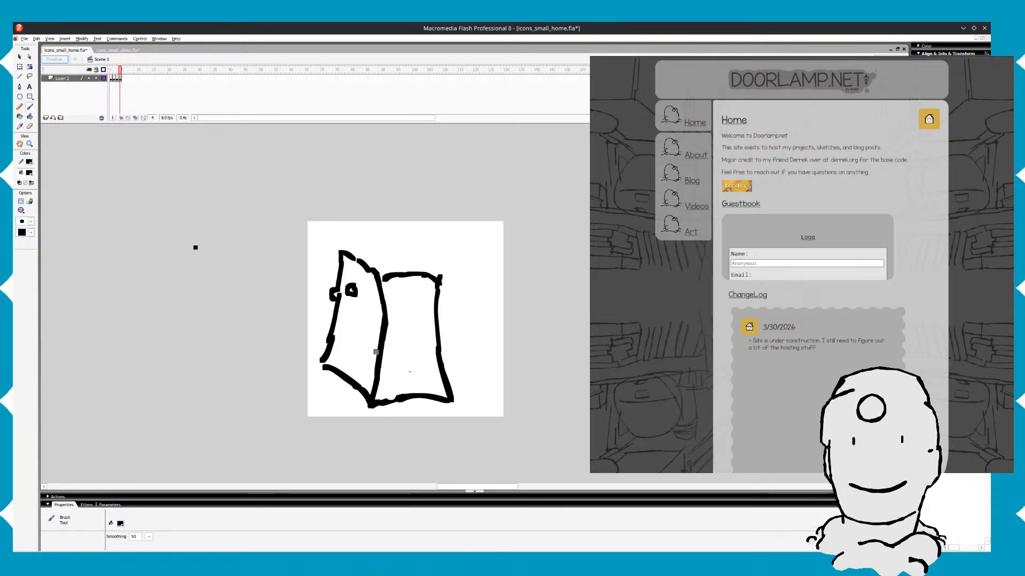
key("z")
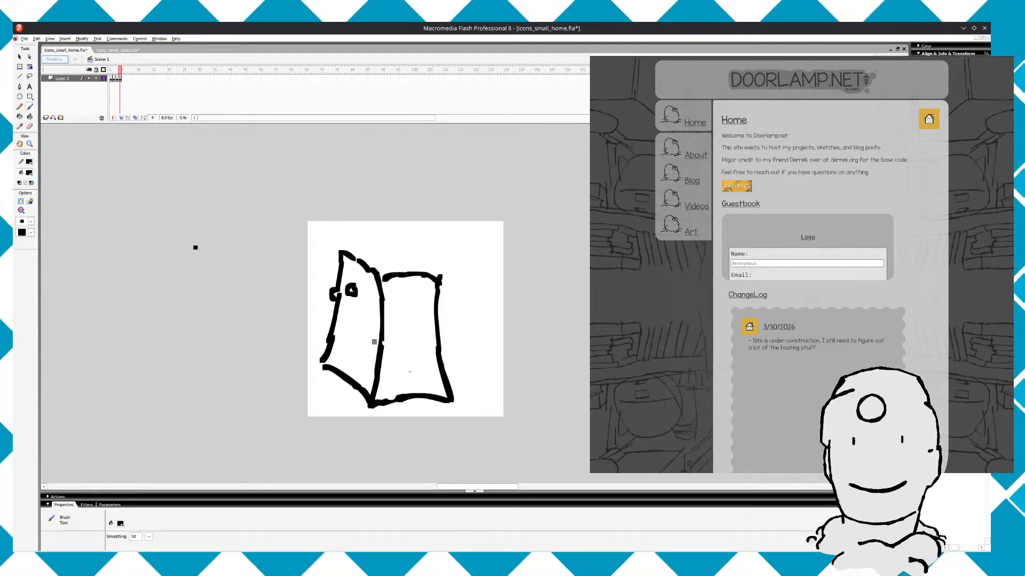
Erase the door's outer edge and knobs, and rebrush the edge with a solid black knob on each side
mouse_move(355, 300)
left_mouse_down()
mouse_move(318, 303)
mouse_move(344, 307)
mouse_move(333, 294)
mouse_move(327, 347)
left_mouse_up()
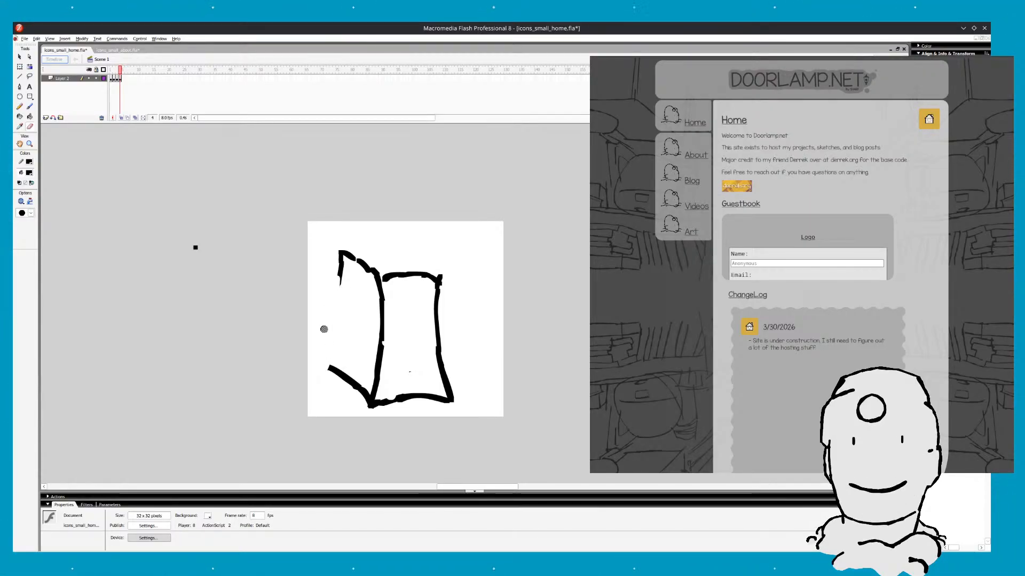
key("b")
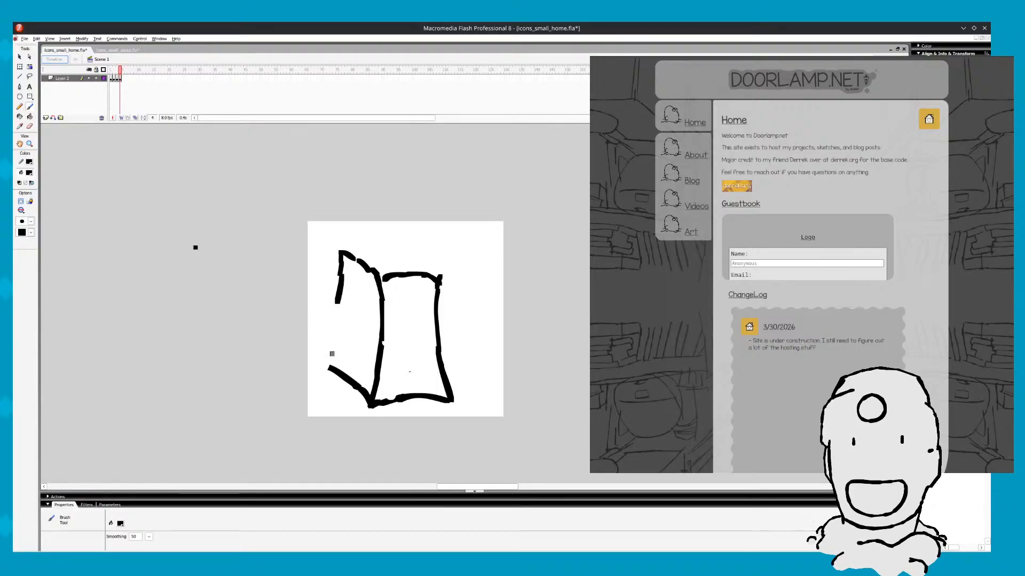
left_click_drag(323, 360, 331, 367)
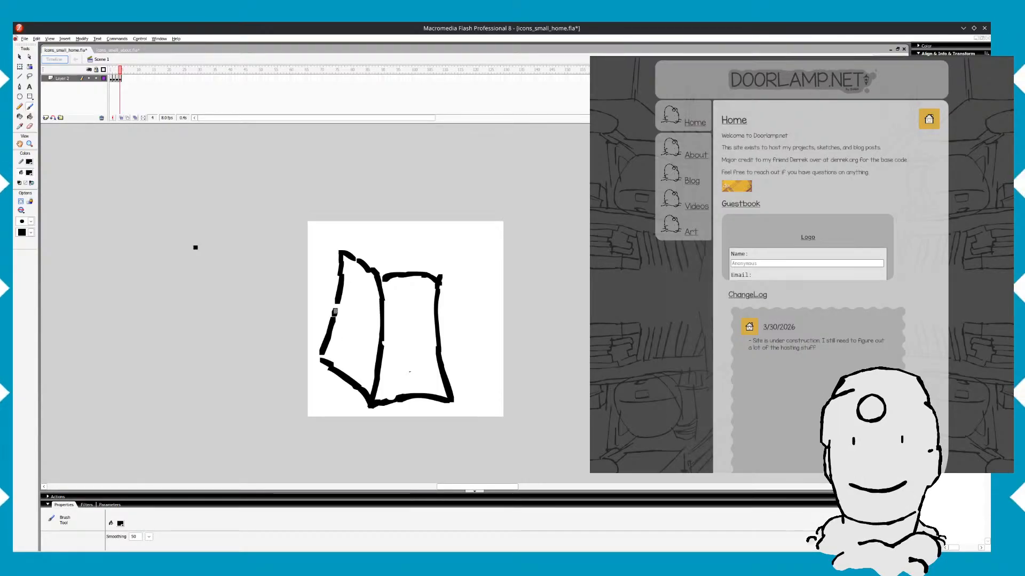
left_click_drag(347, 299, 349, 304)
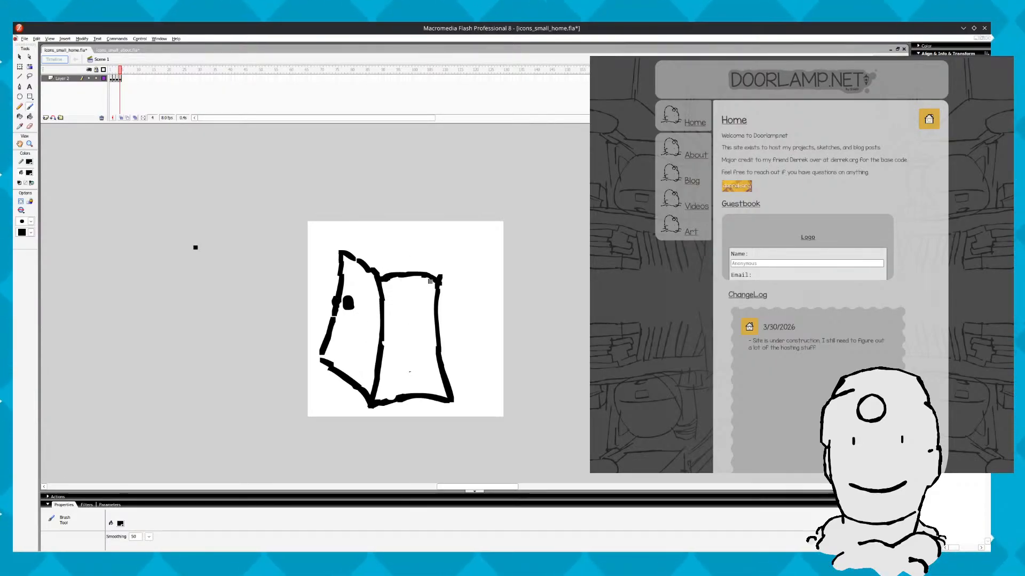
Trim the doorway's upper-right corner and replace the door's top edge with a curve sweeping up to a tall pointed corner
key("e")
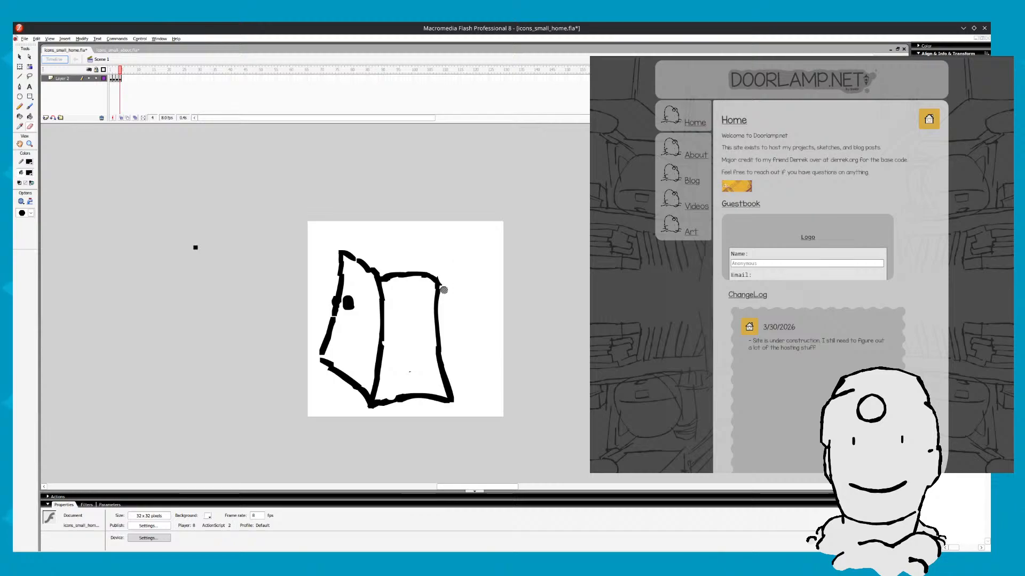
key("Return")
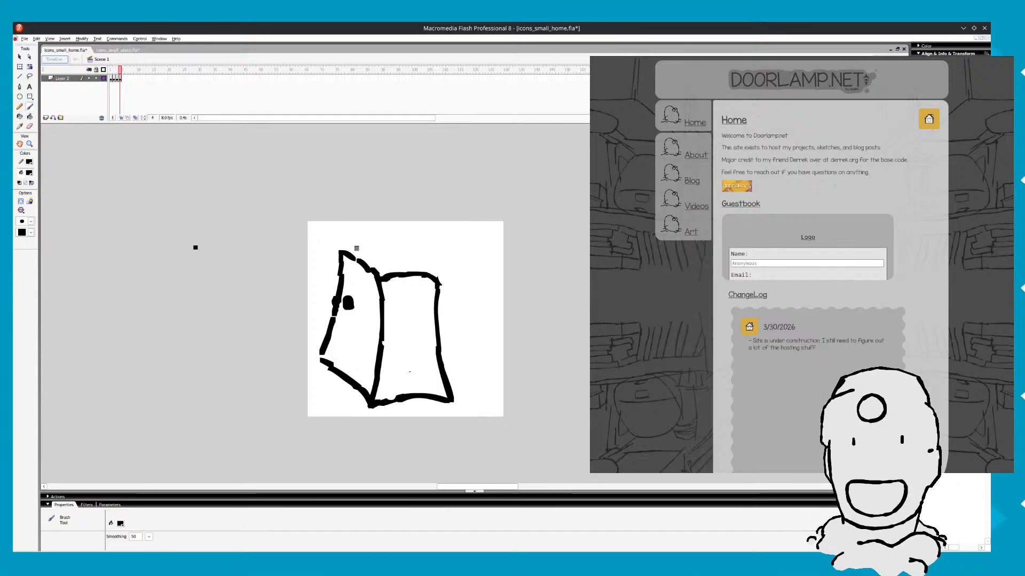
mouse_move(364, 264)
left_mouse_down()
mouse_move(345, 249)
mouse_move(375, 272)
left_mouse_up()
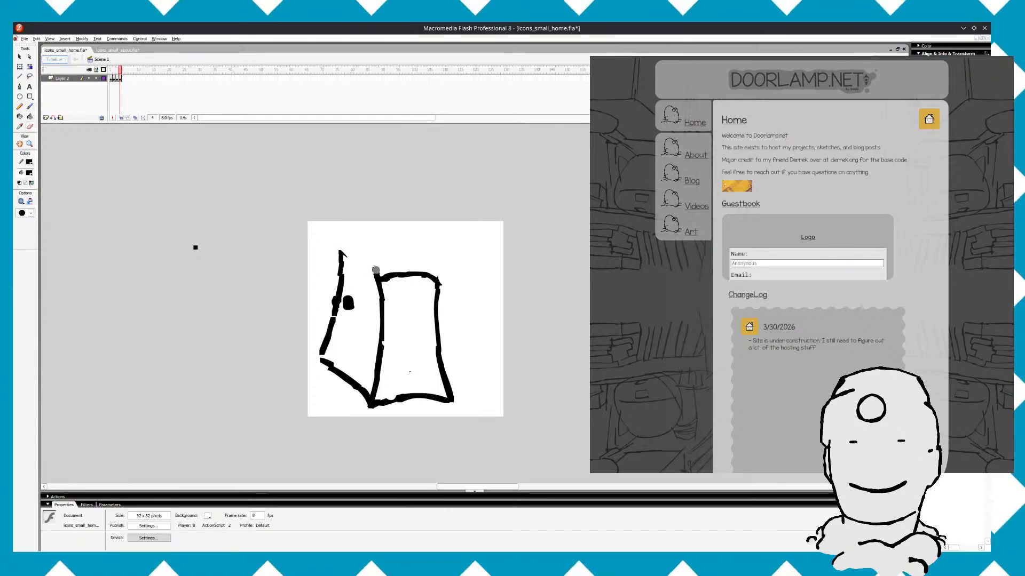
key("b")
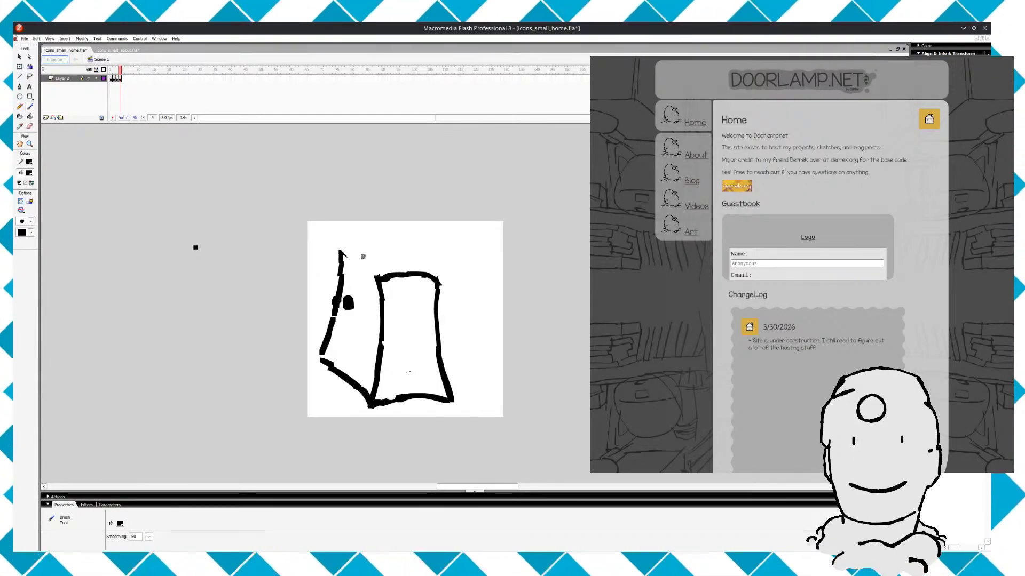
mouse_move(356, 234)
left_mouse_down()
mouse_move(380, 279)
mouse_move(336, 218)
left_mouse_up()
key("ctrl+z")
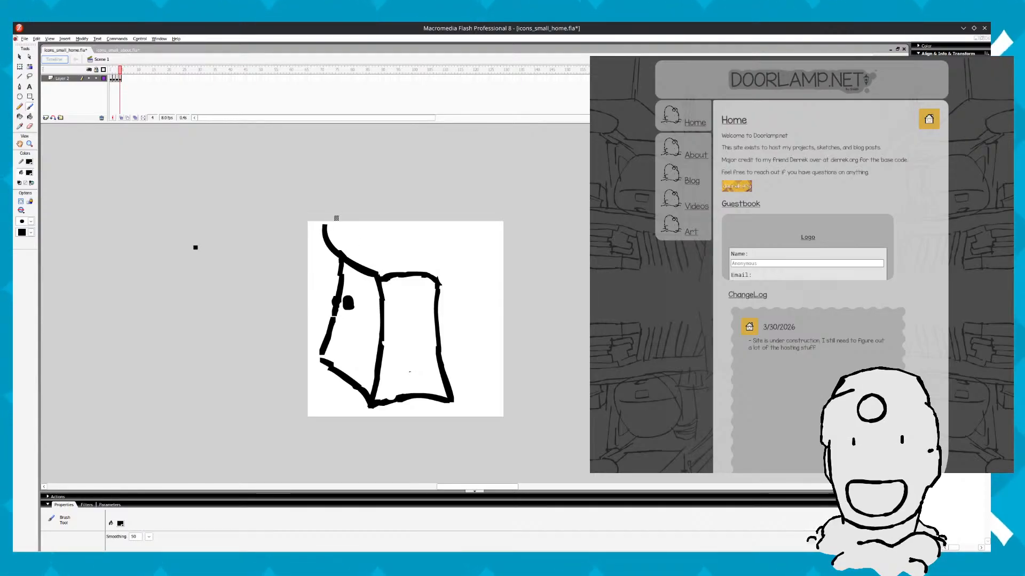
key("ctrl+z")
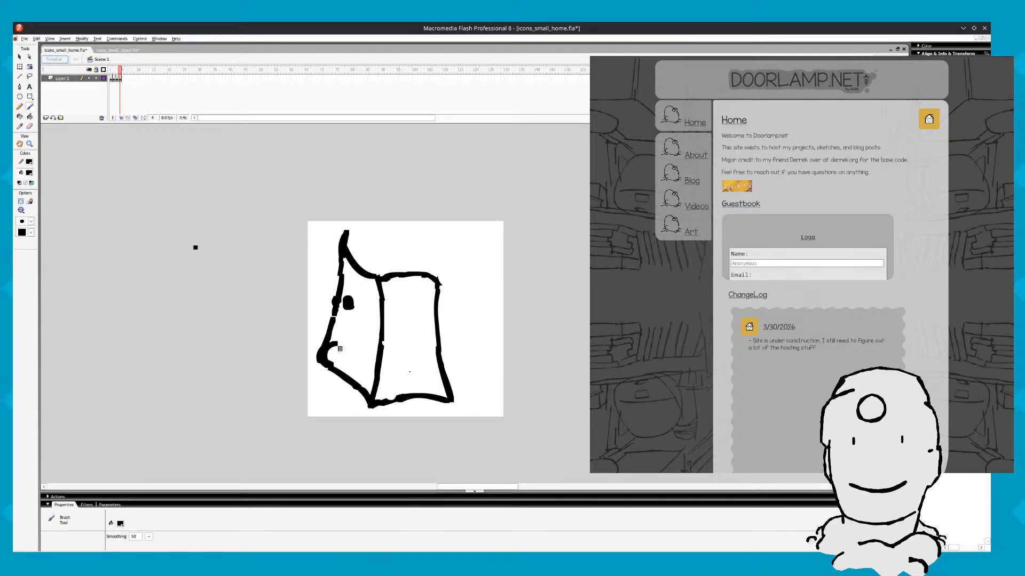
Compare frames 3 and 4, brush a second line beneath the door's bottom edge and short ticks along its outer edge, and save the file
key("comma")
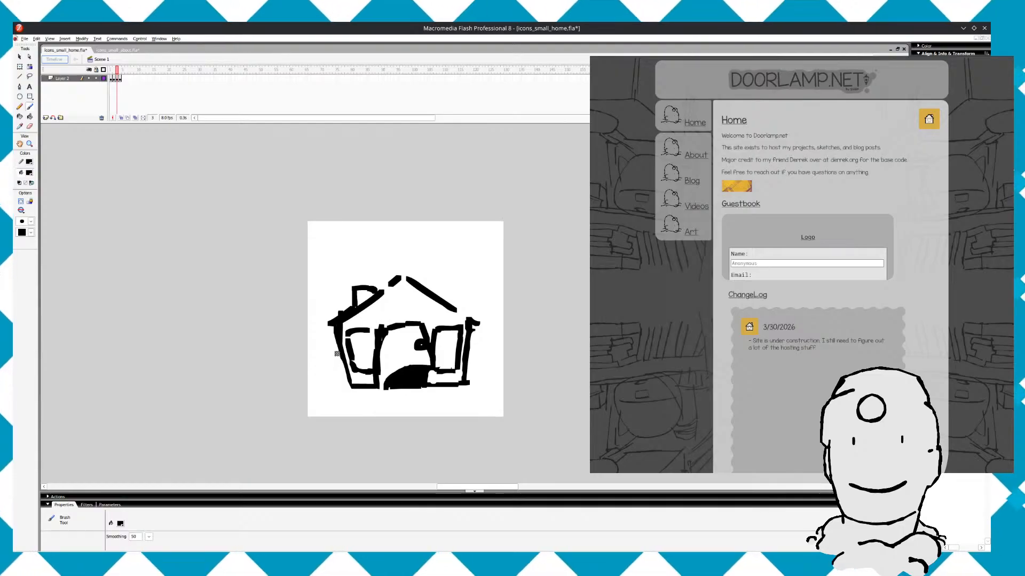
key("period")
key("comma")
key("period")
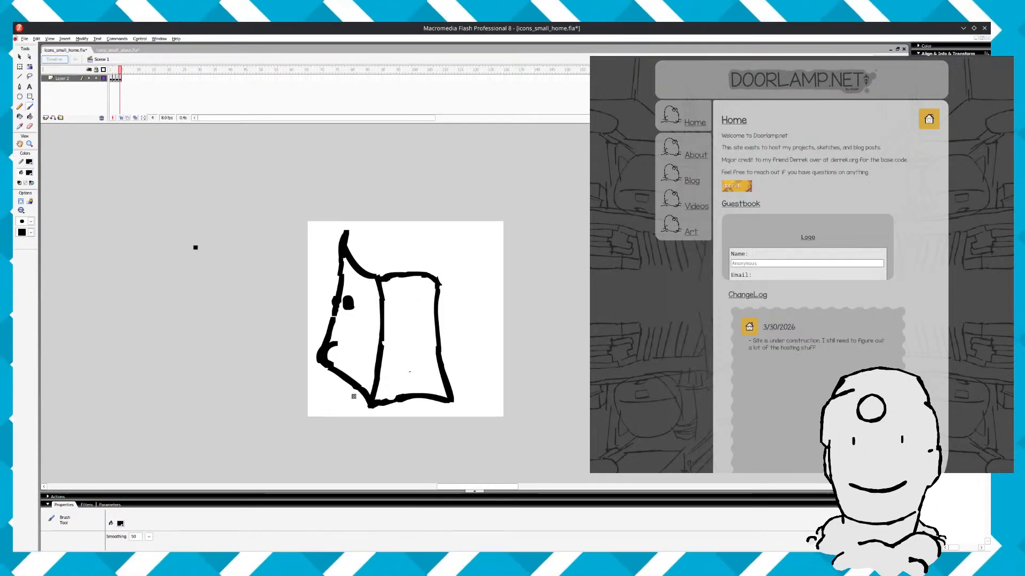
key("ctrl+z")
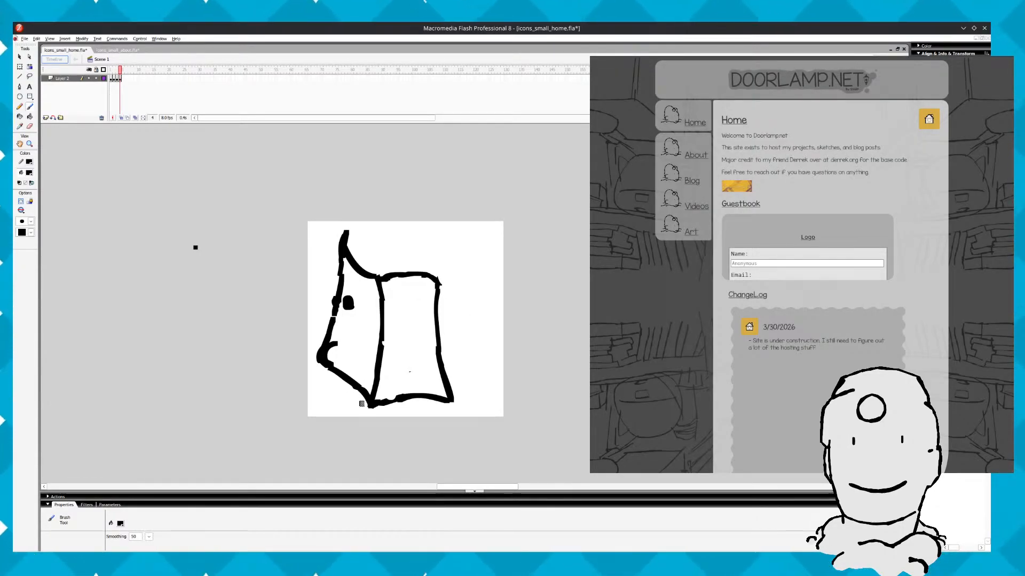
mouse_move(330, 396)
left_mouse_down()
mouse_move(363, 404)
mouse_move(337, 399)
left_mouse_up()
key("ctrl+z")
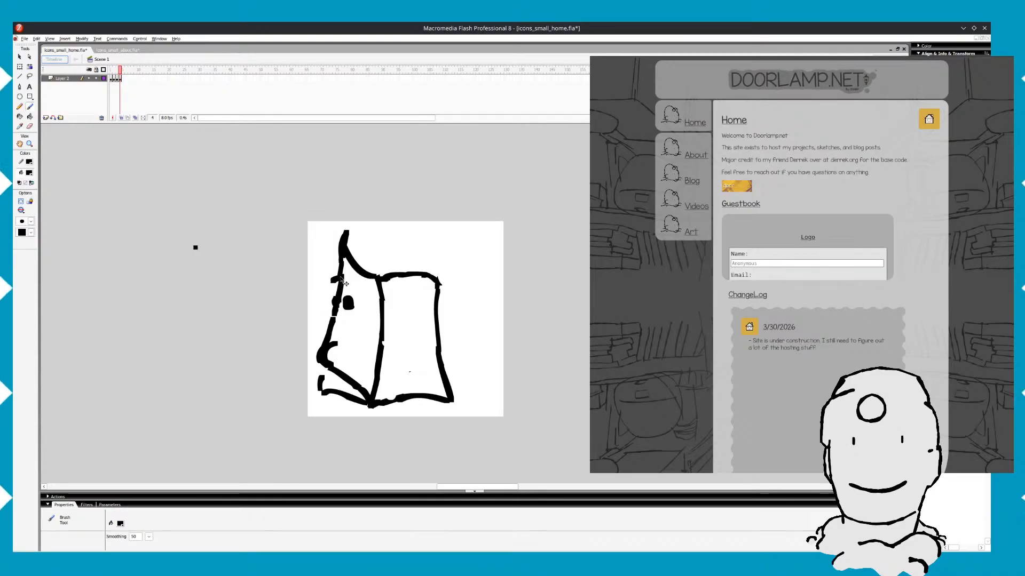
key("ctrl+s")
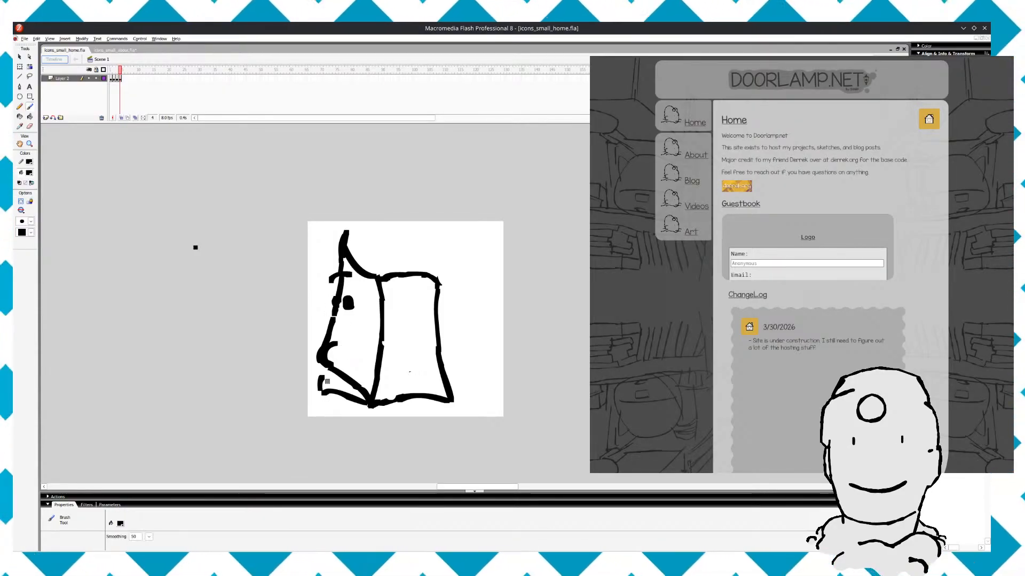
Recheck frames 2 to 4 and brush a second line along the doorway's top edge and threshold on frame 4
key("comma")
key("comma")
key("period")
key("period")
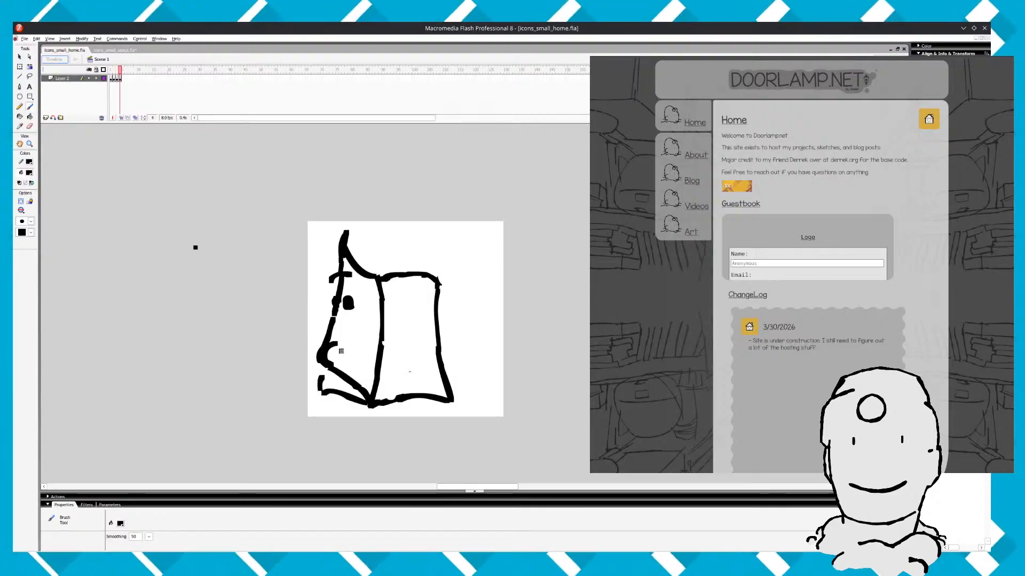
key("comma")
key("period")
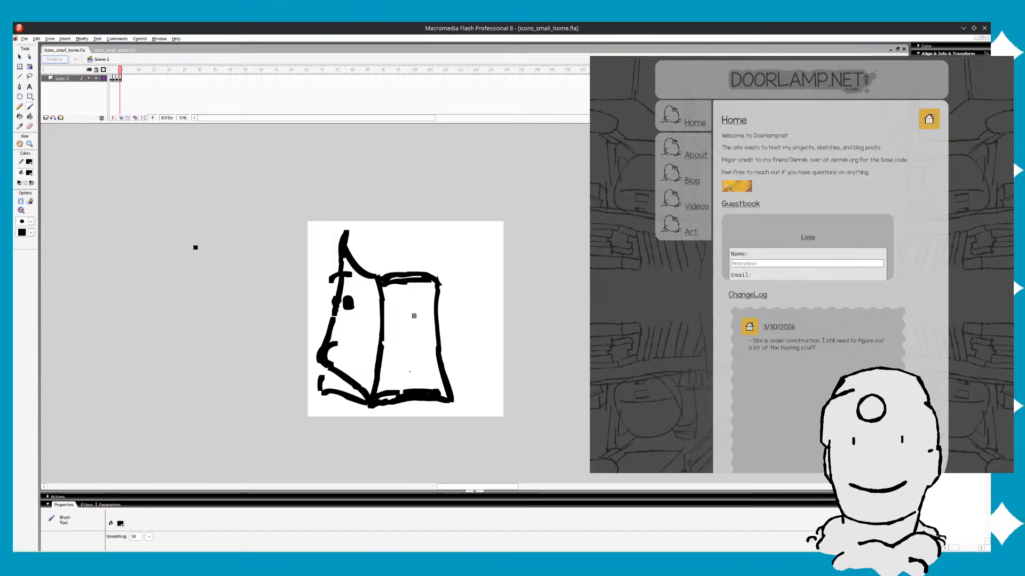
Insert a blank keyframe at frame 5 and brush a straight line for the doorway's bottom edge, comparing with frame 4
key("comma")
key("period")
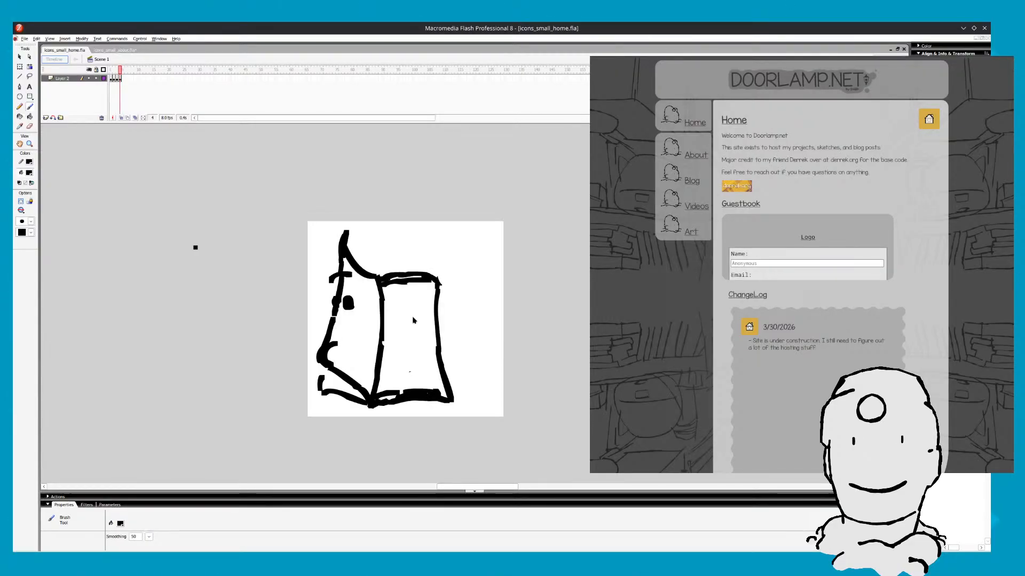
key("F7")
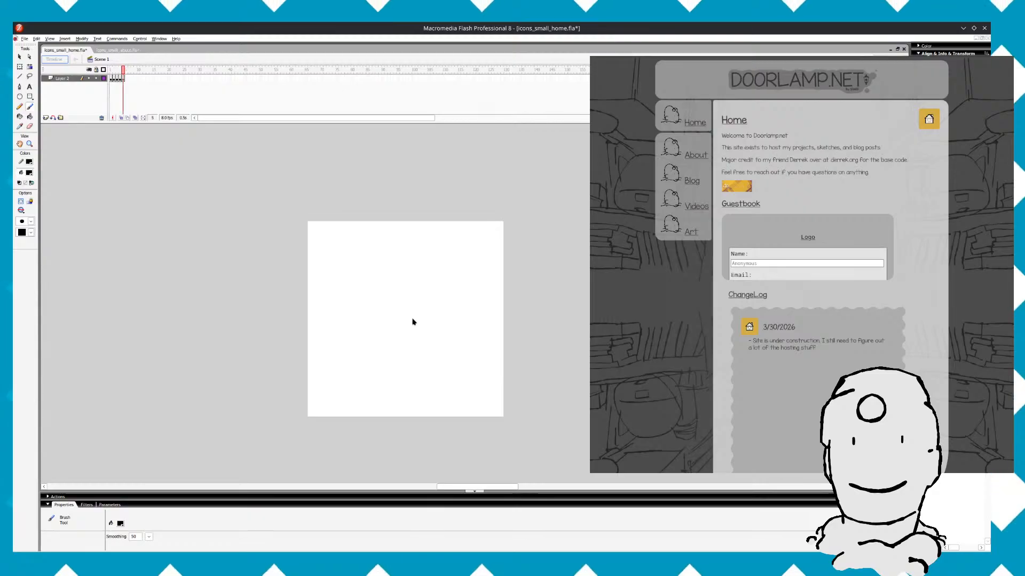
key("comma")
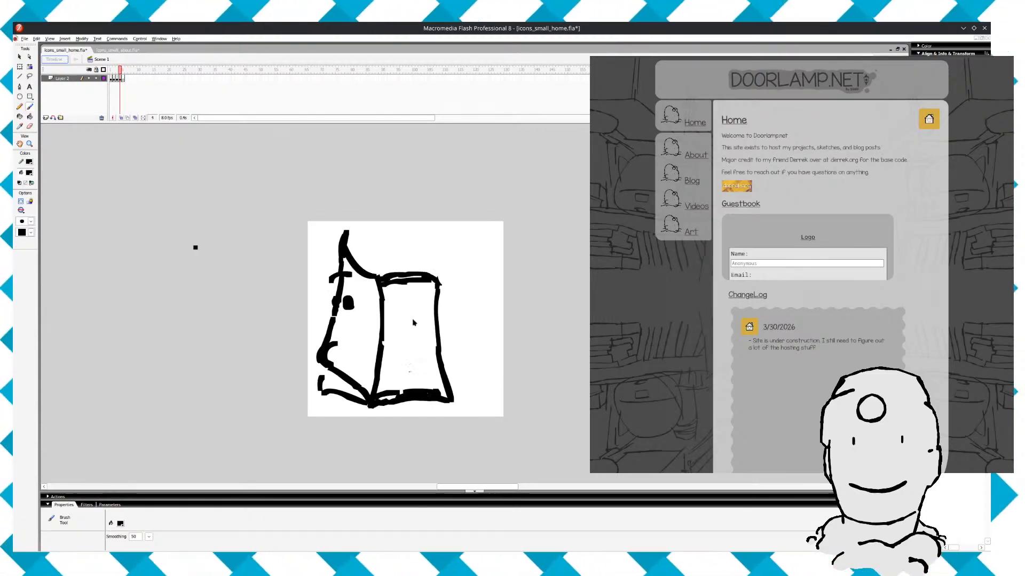
key("comma")
key("period")
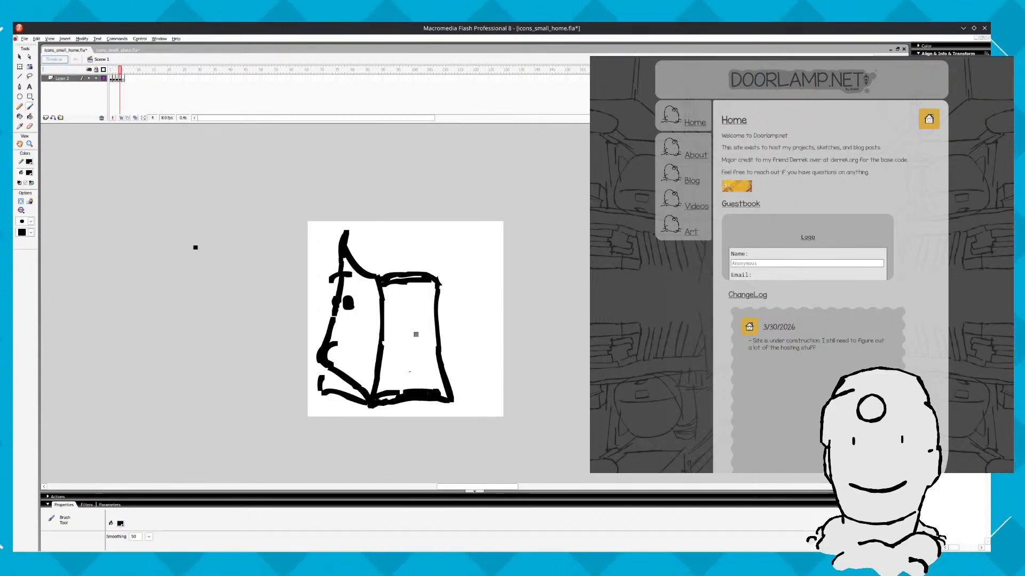
key("period")
key("comma")
key("period")
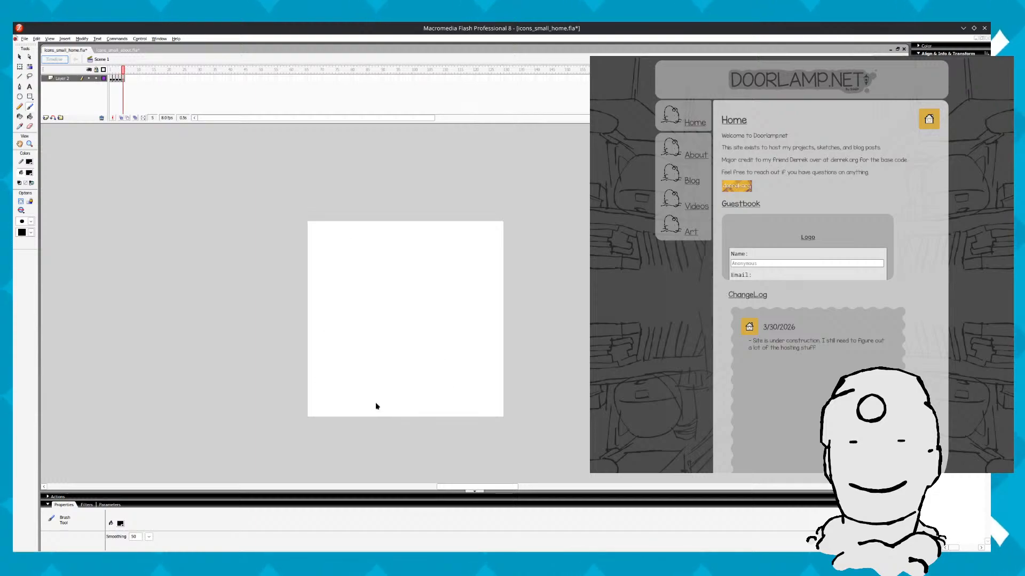
key("comma")
key("period")
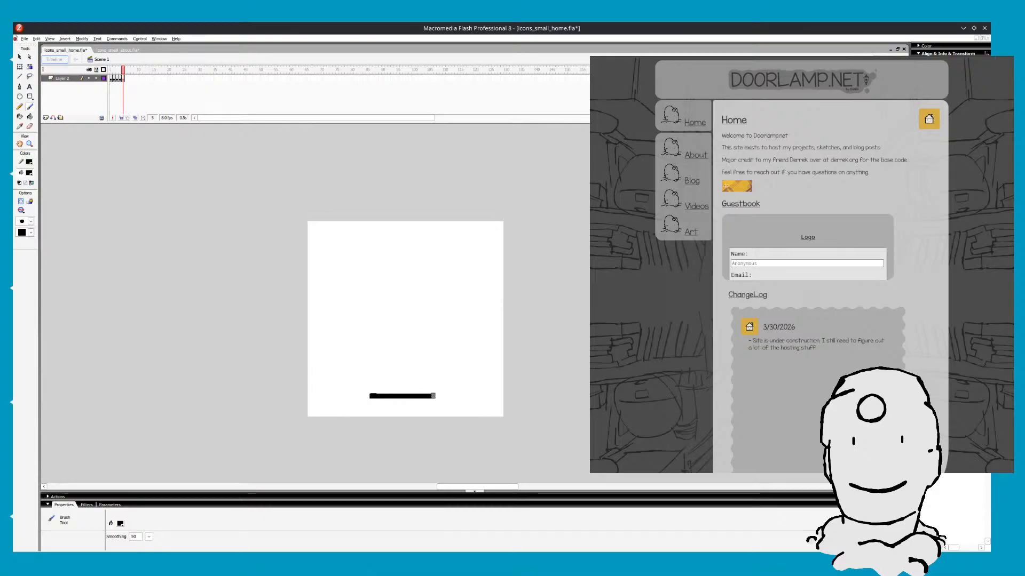
Brush a small mark at each end of the doorway's bottom line on frame 5, checking the corner positions against frame 4
key("comma")
key("period")
key("comma")
key("period")
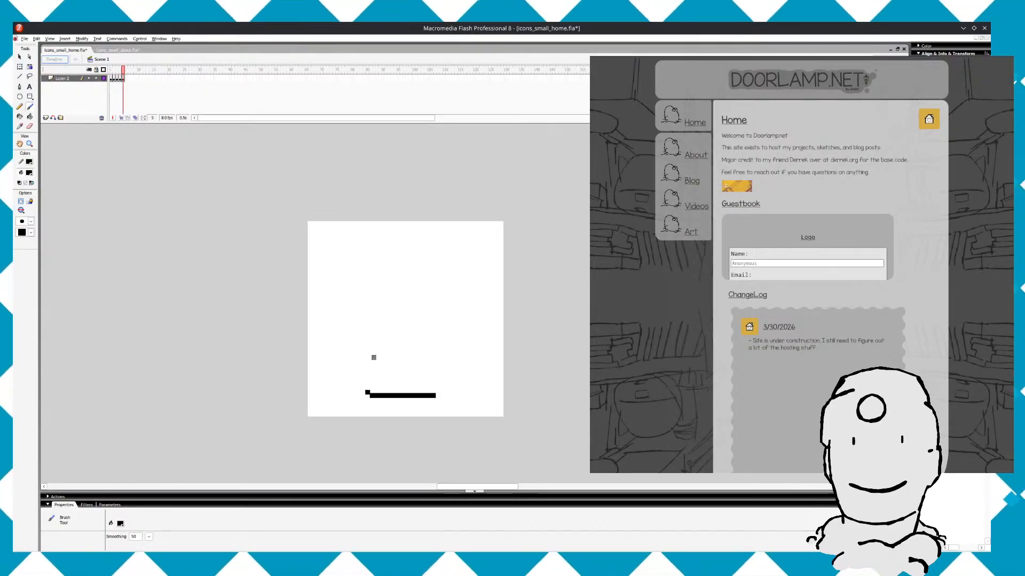
key("comma")
key("period")
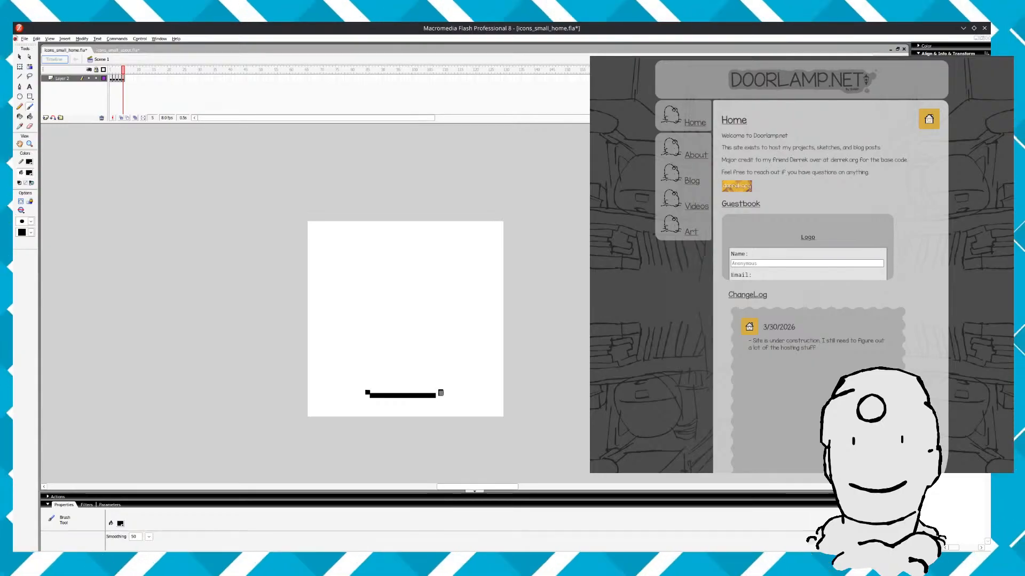
key("comma")
key("period")
key("comma")
key("period")
Brush the doorway's straight top edge and most of its outward-slanting right edge on frame 5, using frame 4 as reference
key("comma")
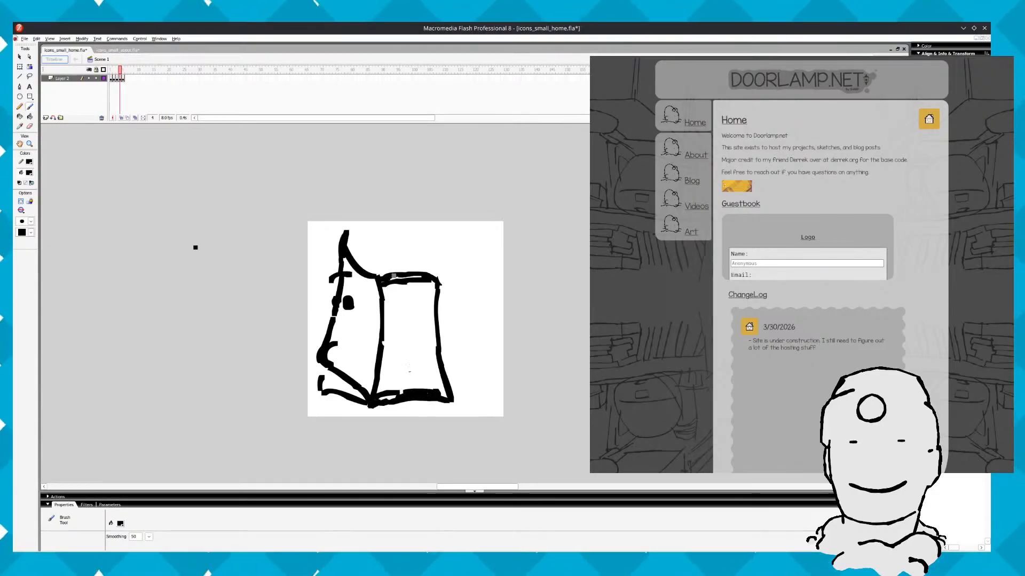
key("period")
key("comma")
key("period")
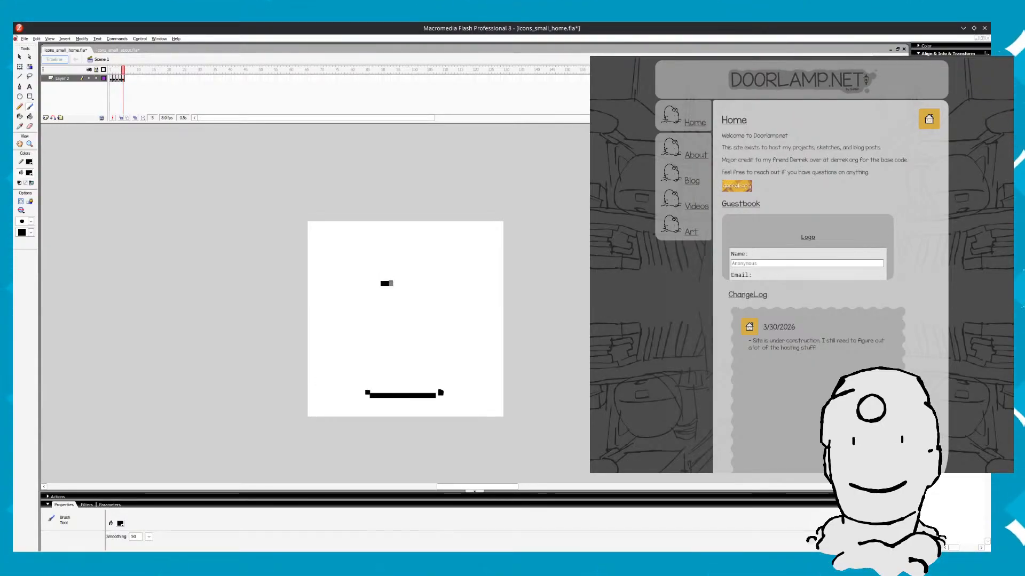
key("comma")
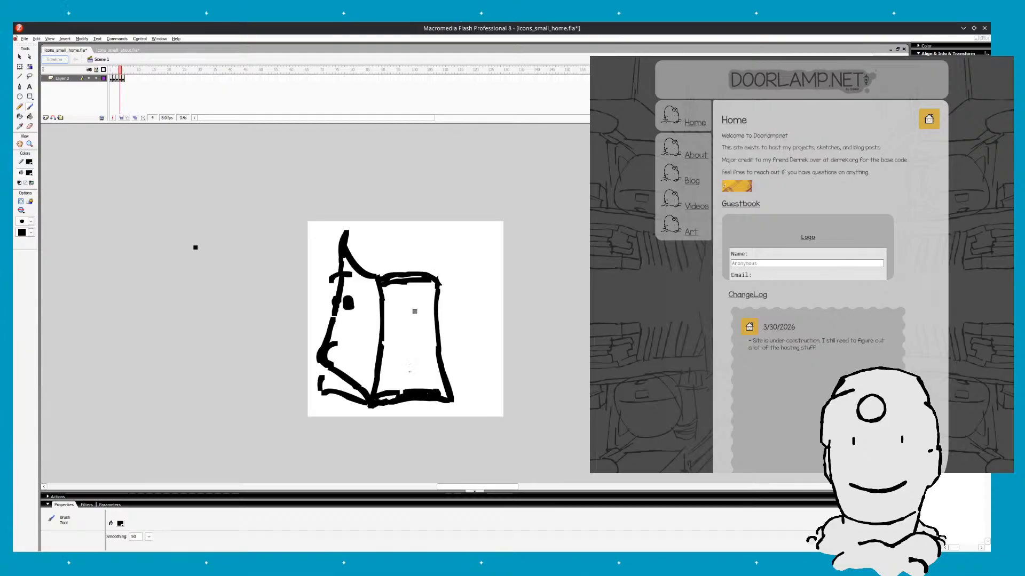
key("period")
key("comma")
key("period")
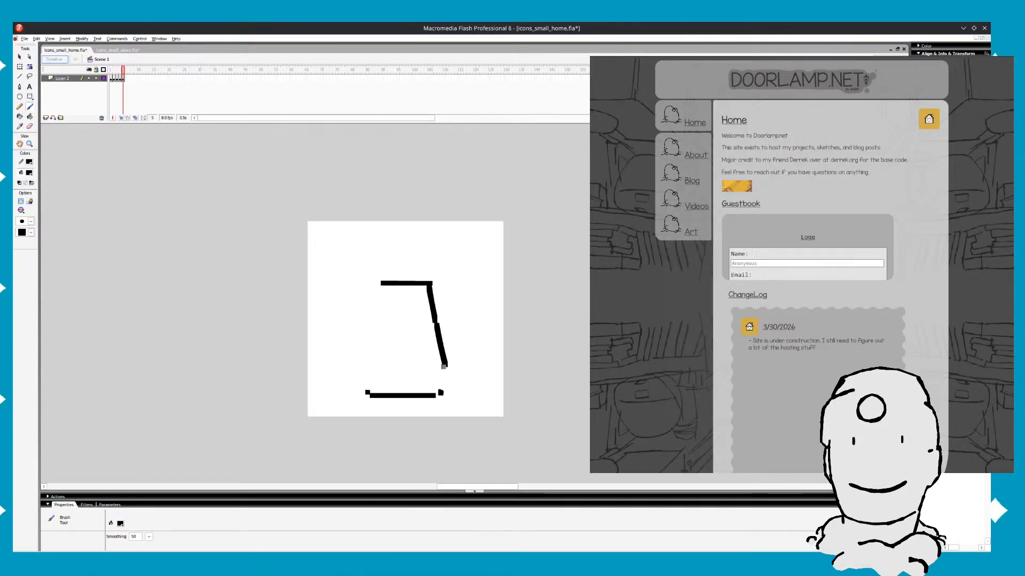
Extend the doorway's right edge toward the threshold and brush its slanted left edge from the top line to the bottom line
key("comma")
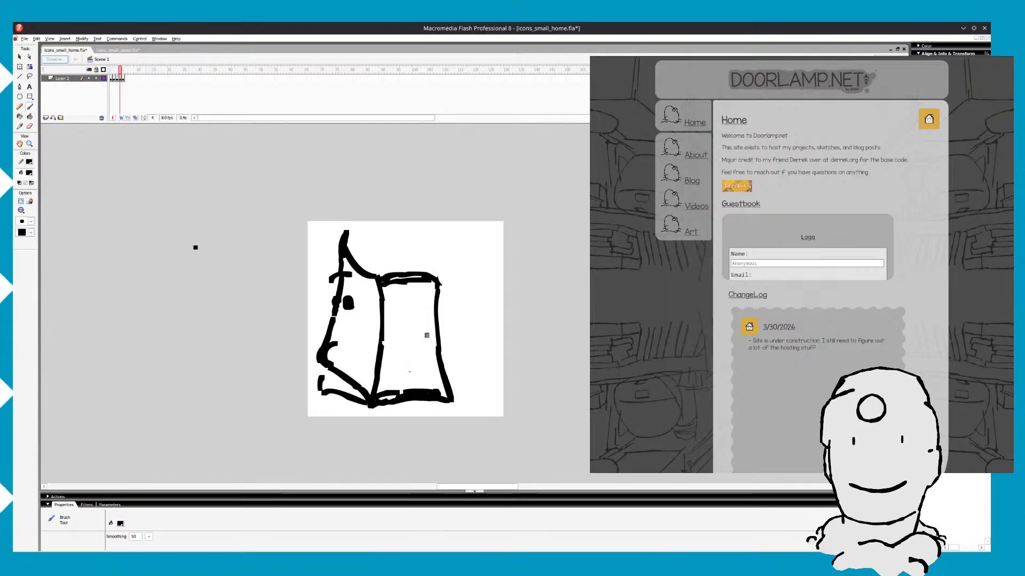
key("period")
key("comma")
key("period")
key("comma")
key("period")
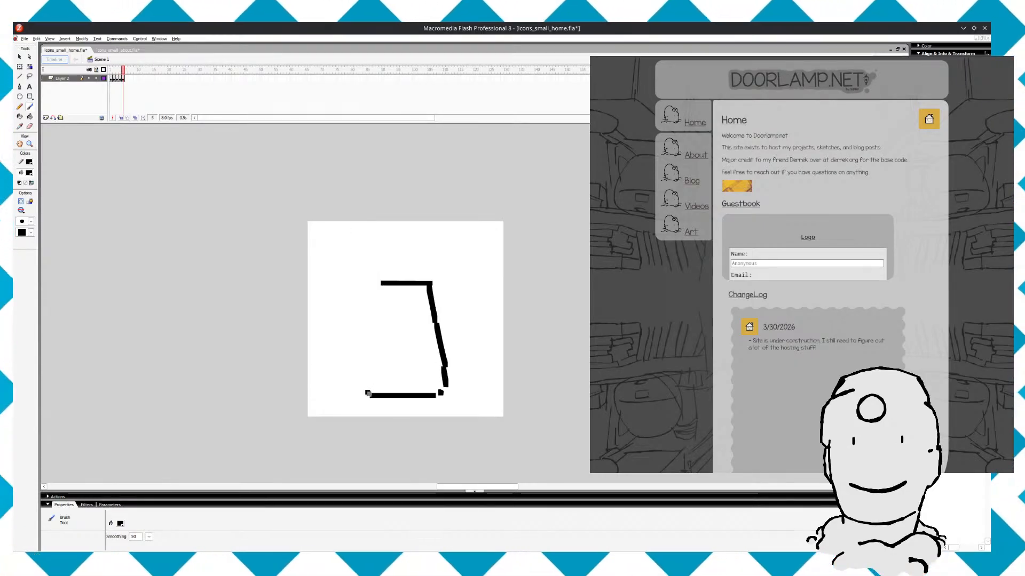
left_click_drag(372, 368, 368, 395)
left_click_drag(382, 284, 374, 326)
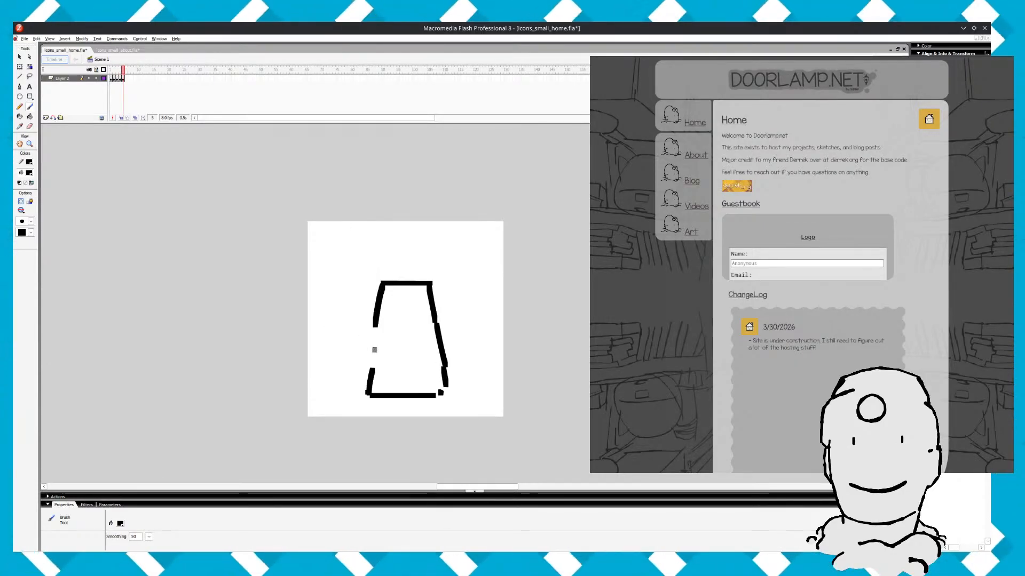
left_click_drag(371, 367, 376, 321)
Erase the rough upper part of the doorway's left edge and rebrush it as a thinner, straighter line
key("e")
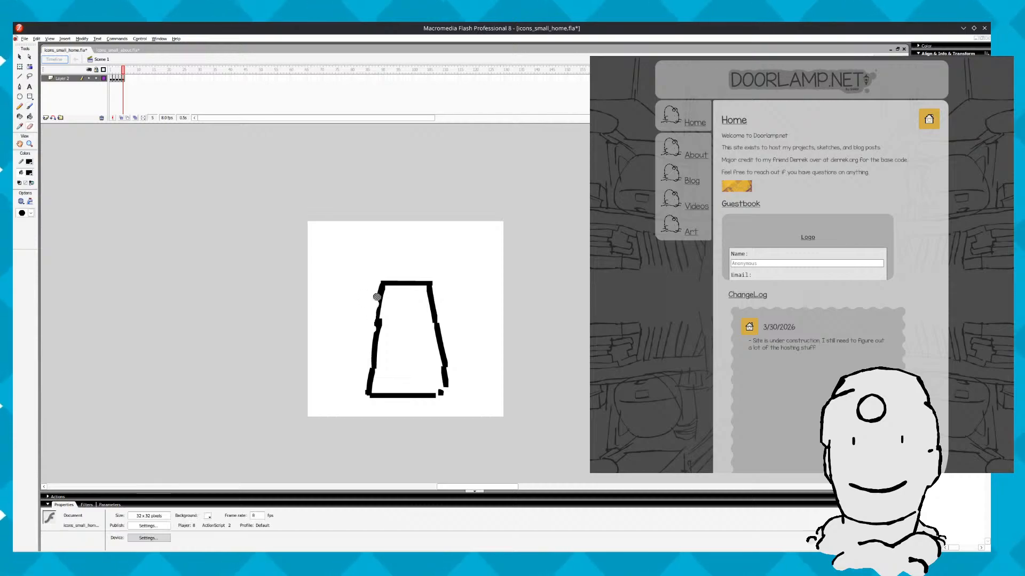
left_click_drag(381, 283, 376, 343)
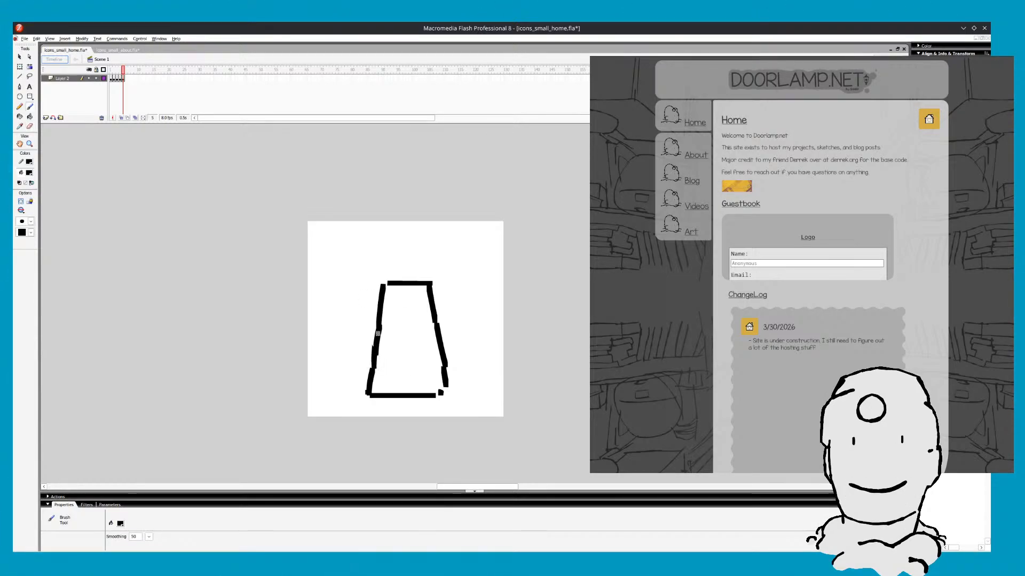
key("Return")
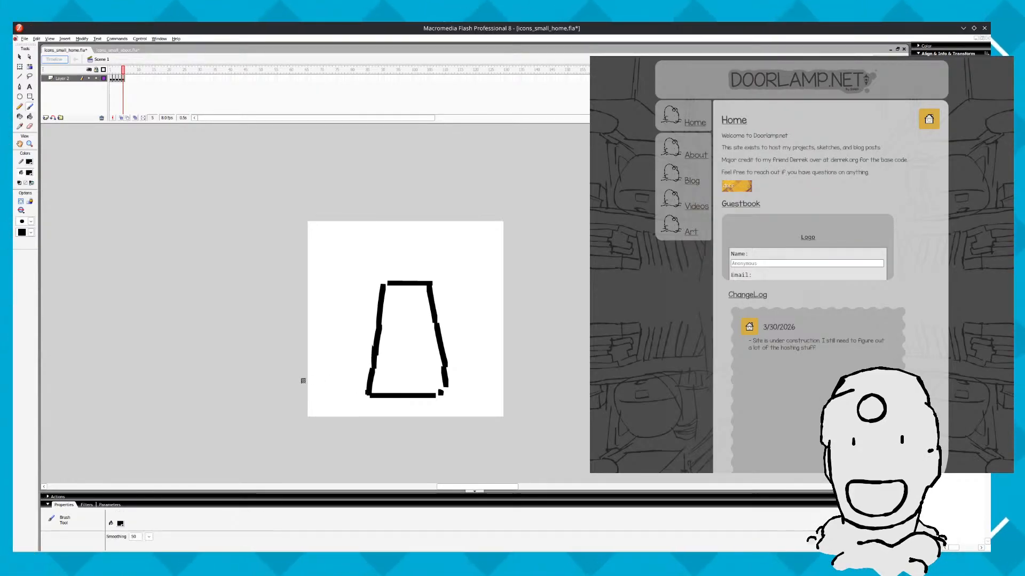
Brush the wide-open door with a round knob left of the doorway on frame 5, save the file and play the animation
left_click_drag(303, 380, 357, 392)
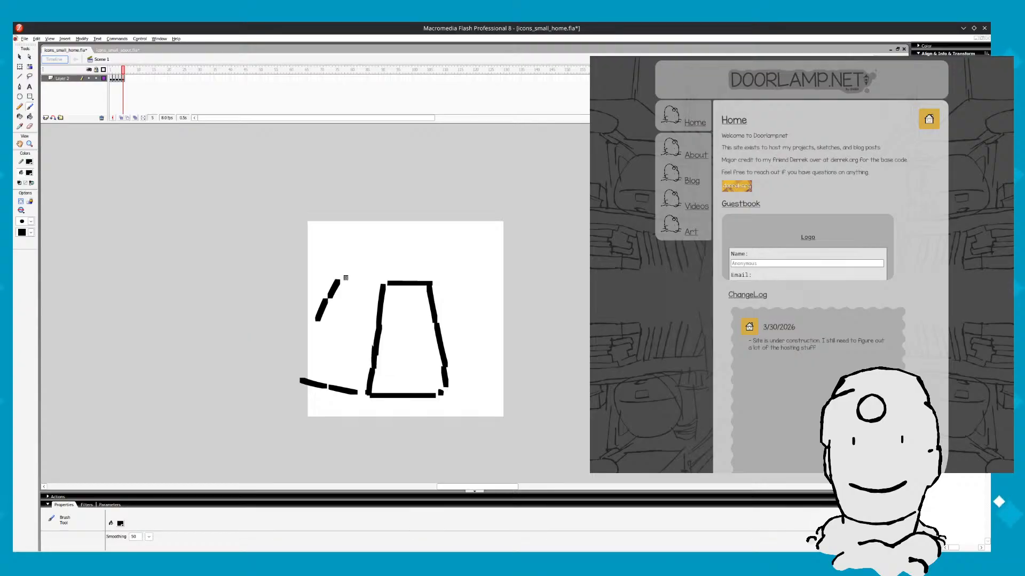
left_click_drag(357, 280, 372, 284)
left_click_drag(322, 312, 298, 369)
left_click(331, 318)
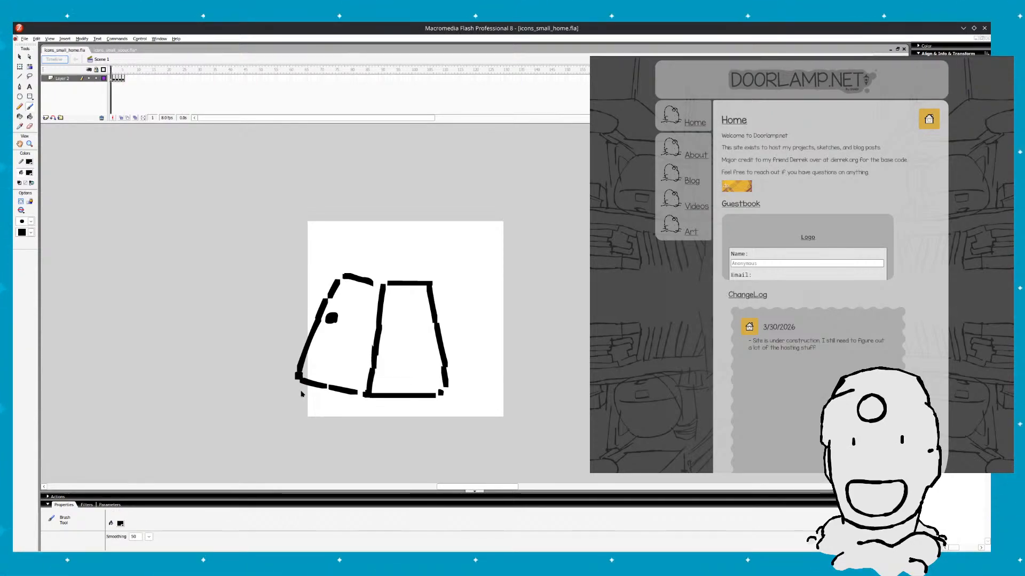
key("Return")
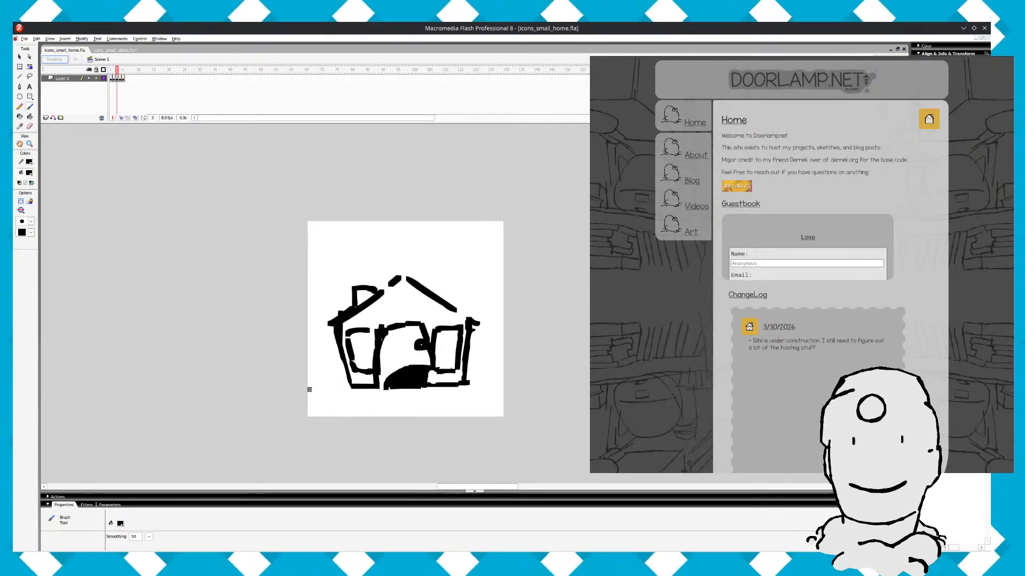
Brush second lines above the threshold and beneath the doorway's top edge, close the door's top corners, and save the file
left_click_drag(449, 396, 448, 390)
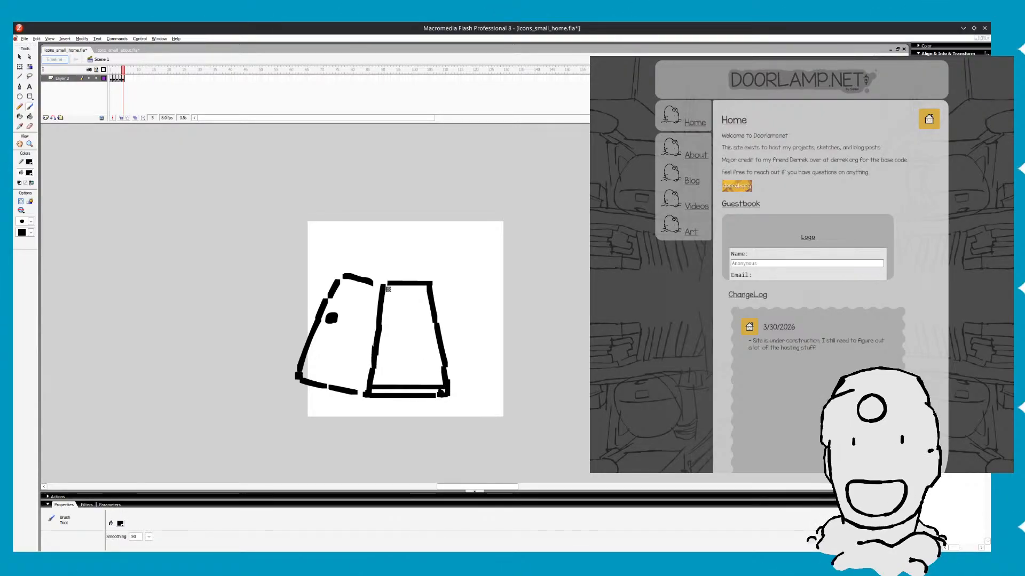
left_click_drag(388, 289, 411, 289)
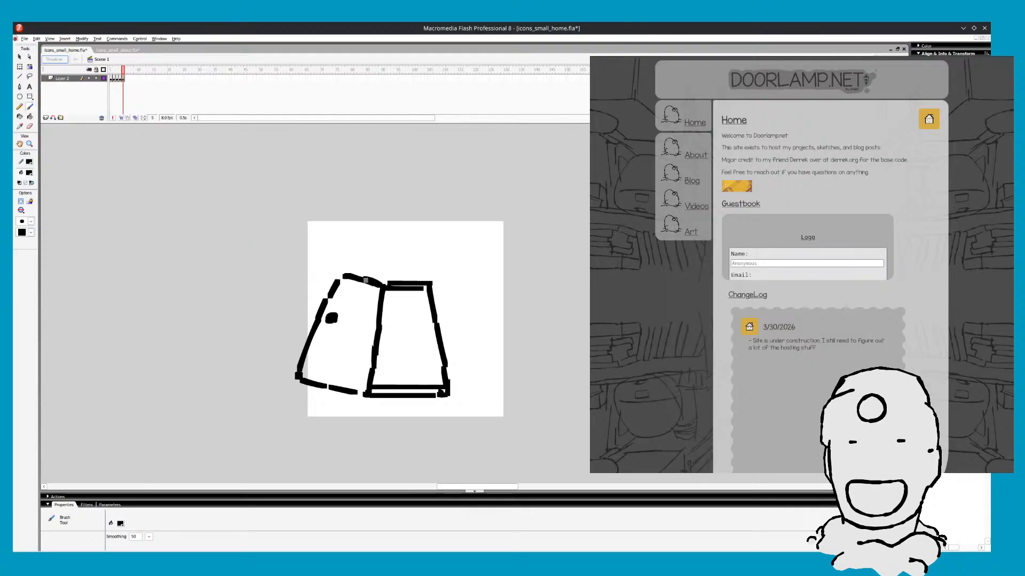
key("ctrl+z")
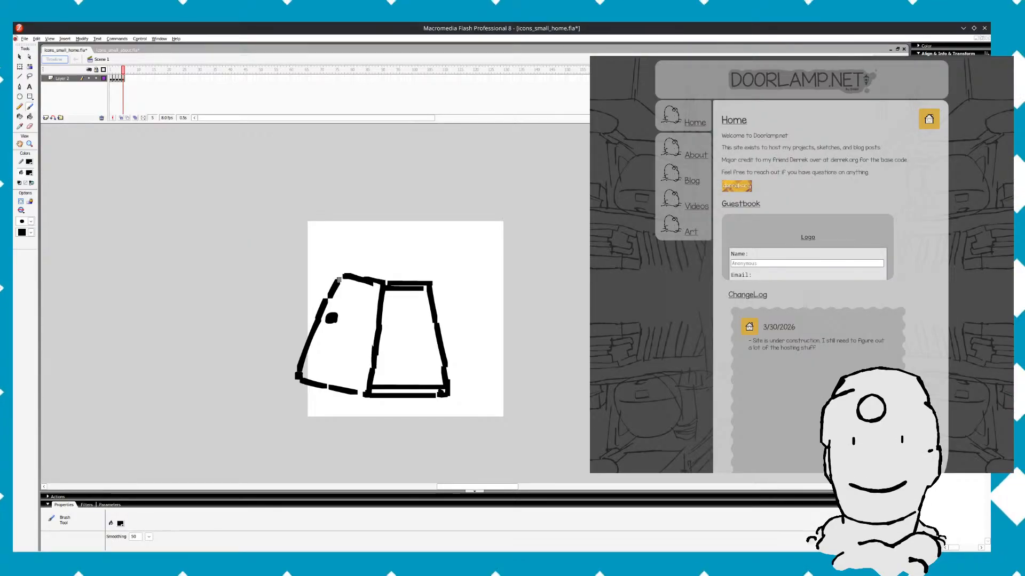
key("e")
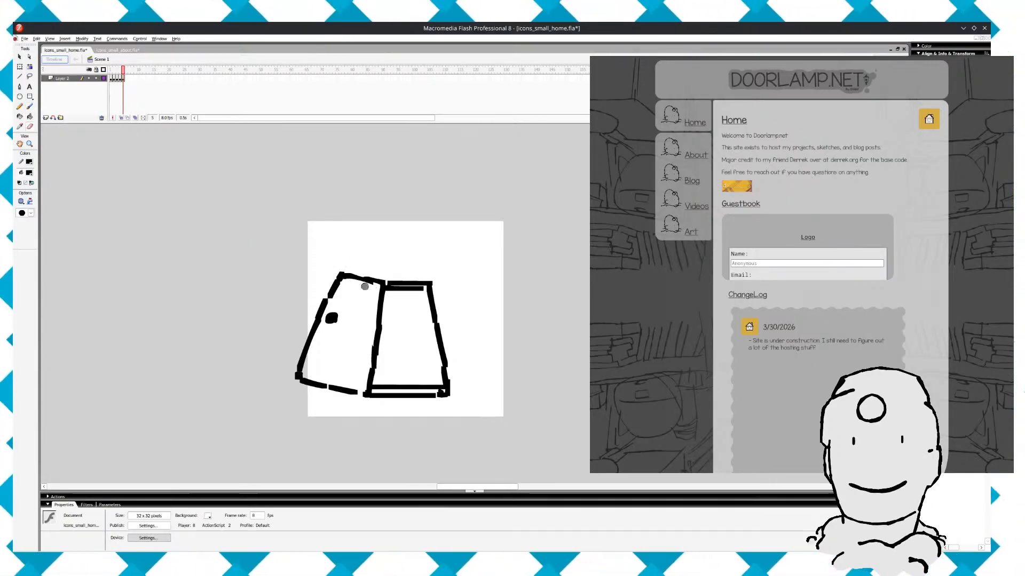
key("ctrl+s")
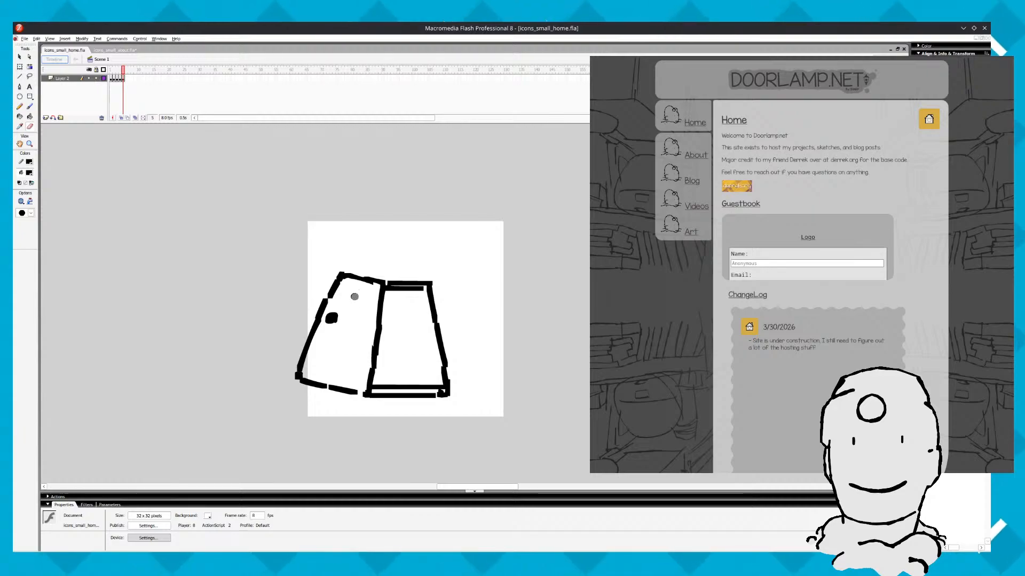
Add frame 6 as a copy of frame 5's drawing and scale the whole door and doorway down slightly
key("b")
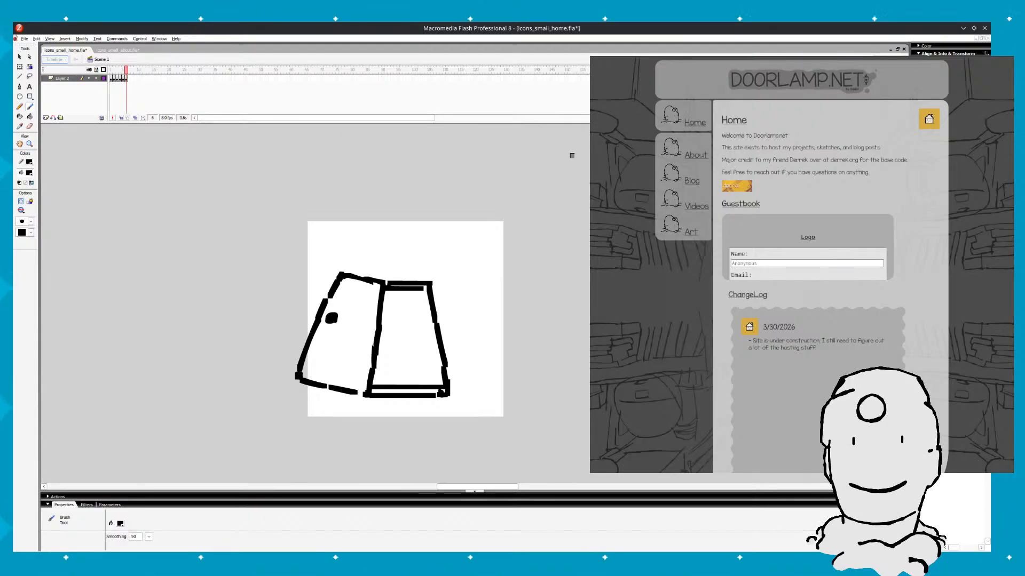
scroll(571, 157, "up", 3)
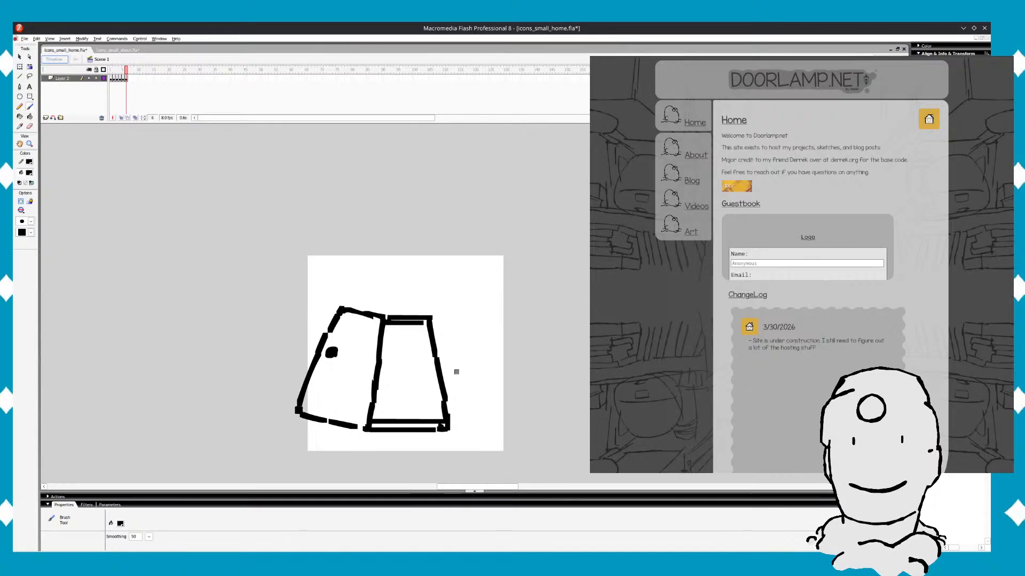
key("ctrl+a")
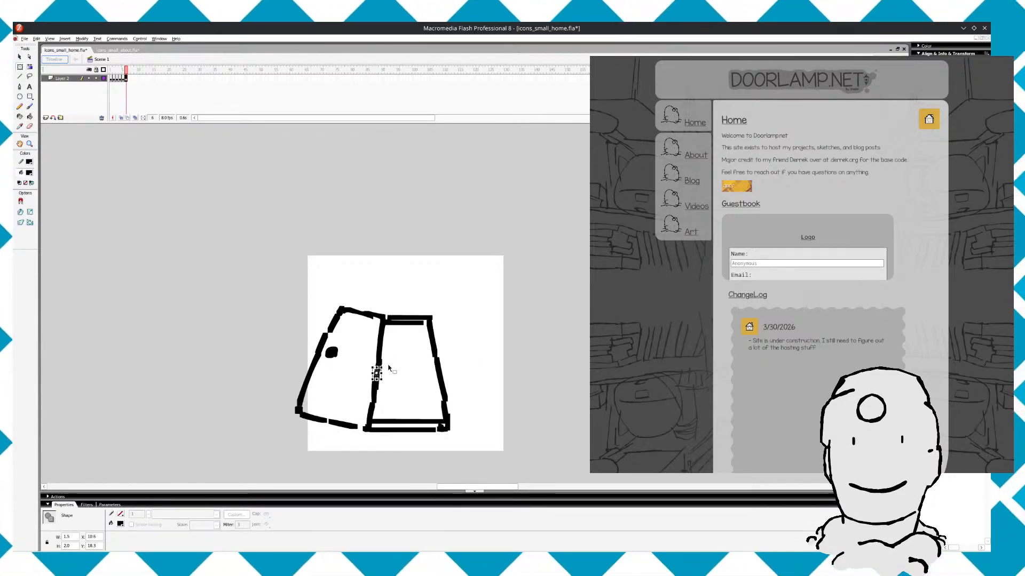
left_click_drag(373, 370, 409, 382)
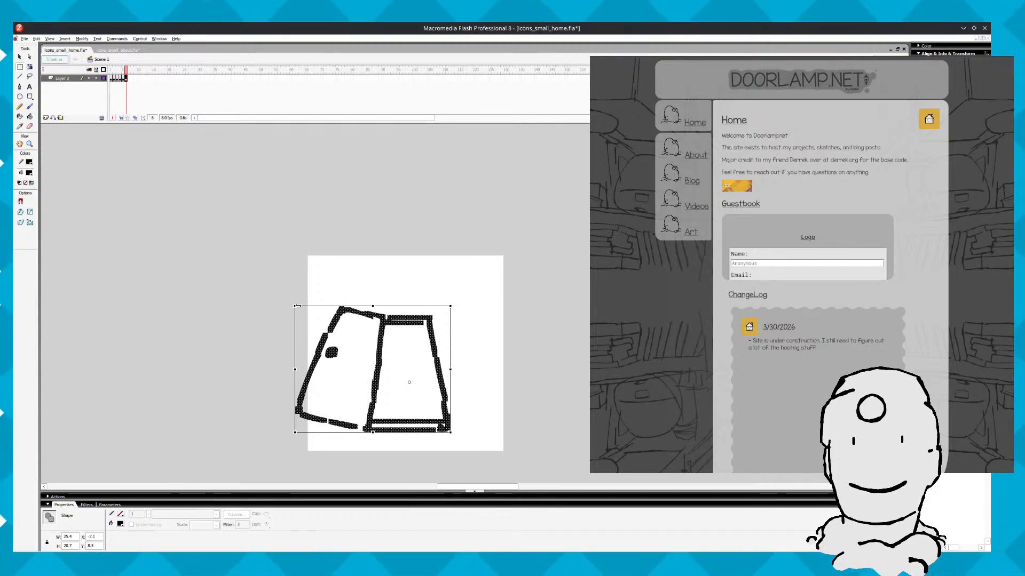
left_click_drag(295, 306, 299, 307)
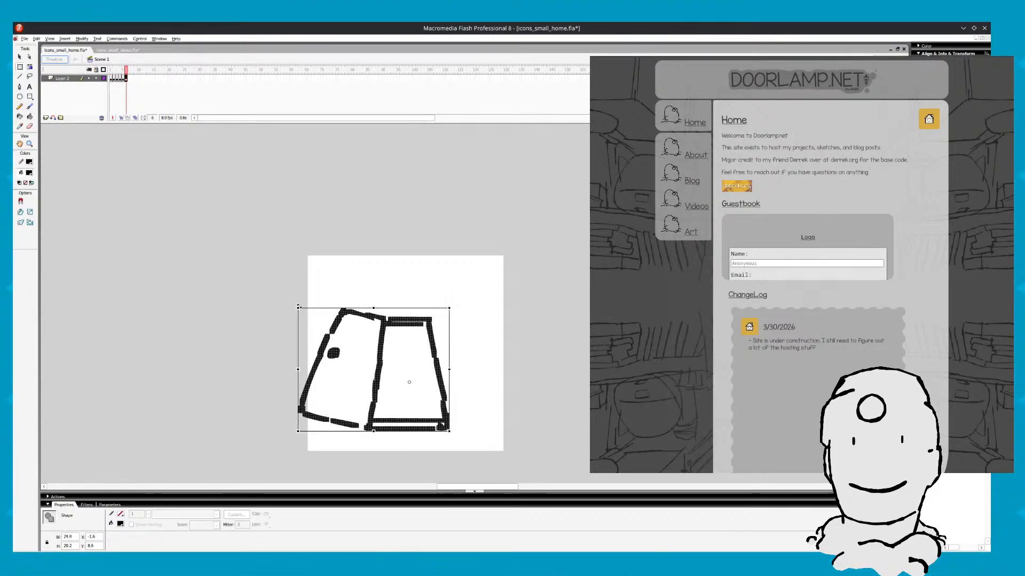
Select only the open door on frame 6 and pull its outer upper and lower corners slightly inward
left_click(365, 445)
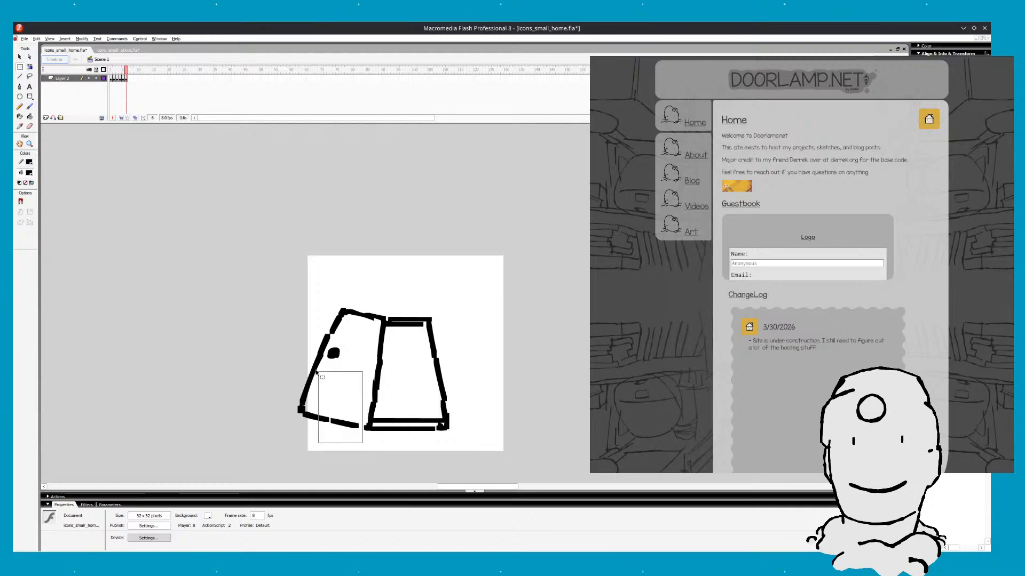
left_click_drag(317, 373, 302, 308)
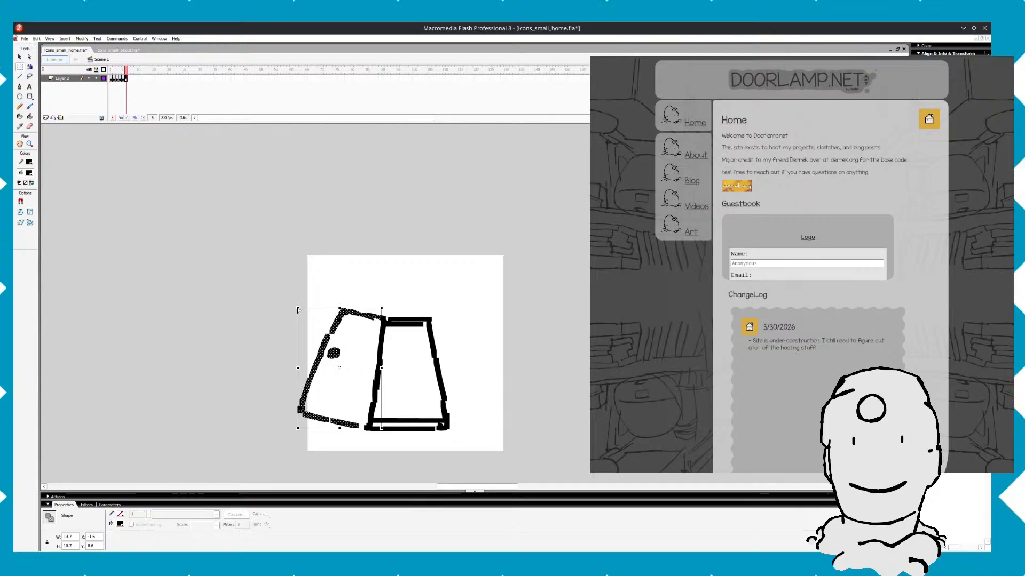
left_click_drag(298, 309, 301, 313)
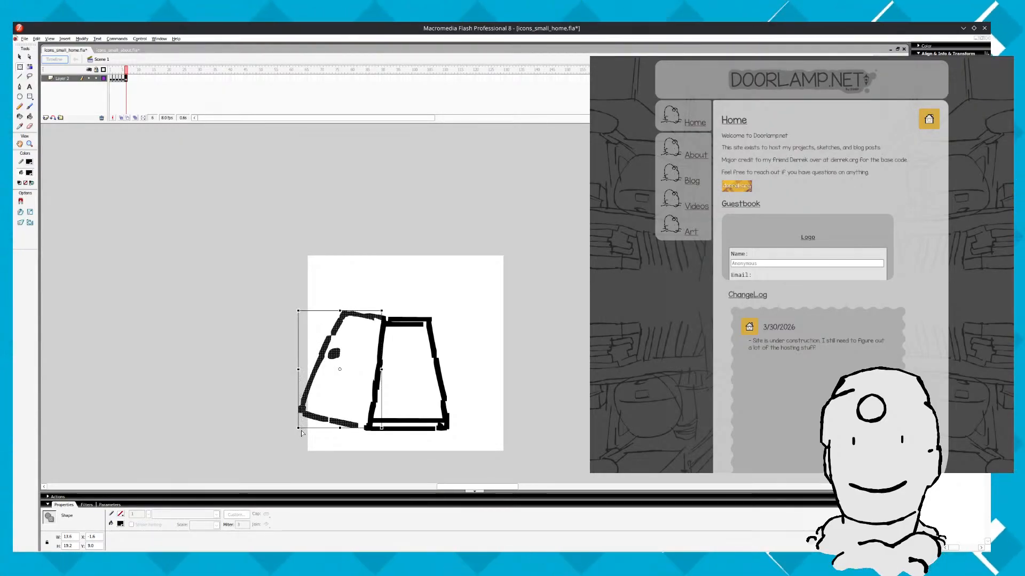
left_click_drag(302, 433, 301, 431)
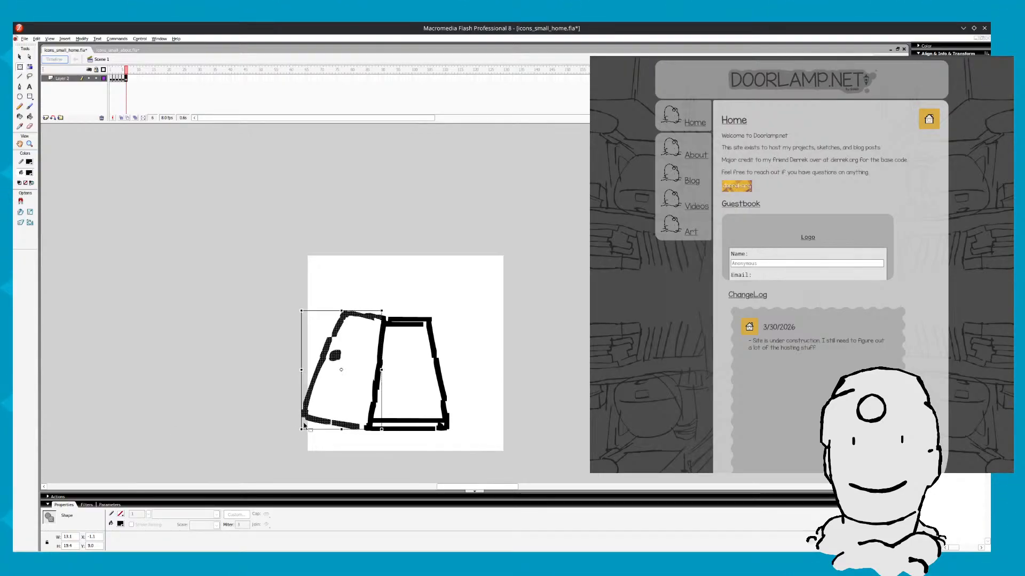
Lower the open door's upper edge slightly on frame 6
left_click(305, 422)
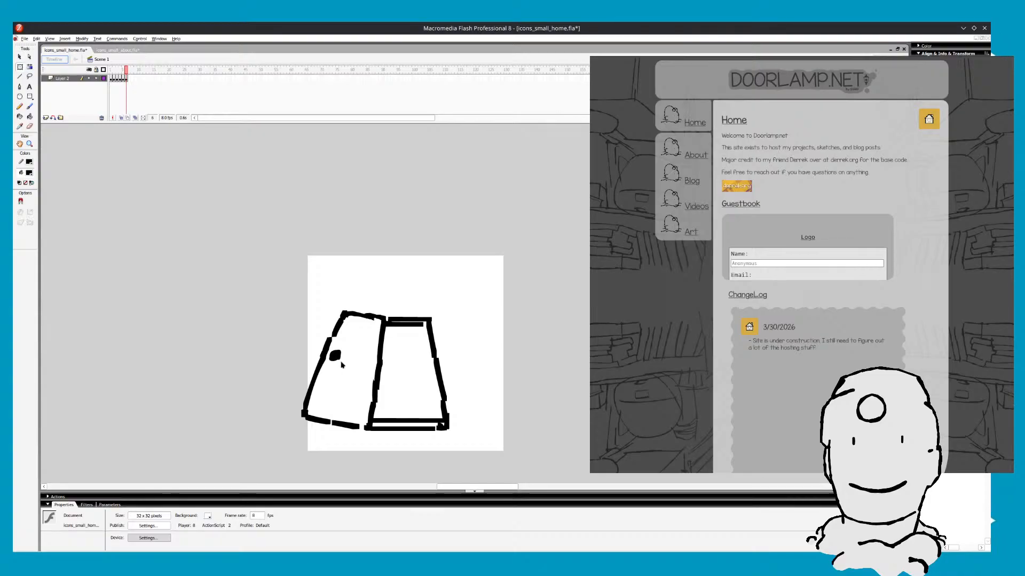
left_click(359, 340)
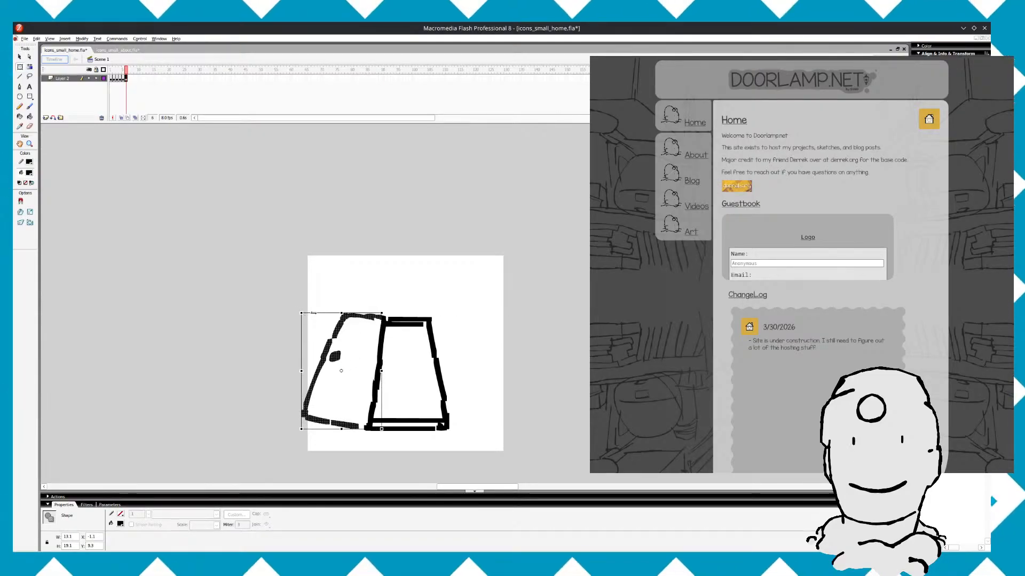
Compare the door drawings on frames 5 and 6 by flipping between them, and play the animation
key("comma")
key("period")
key("comma")
key("period")
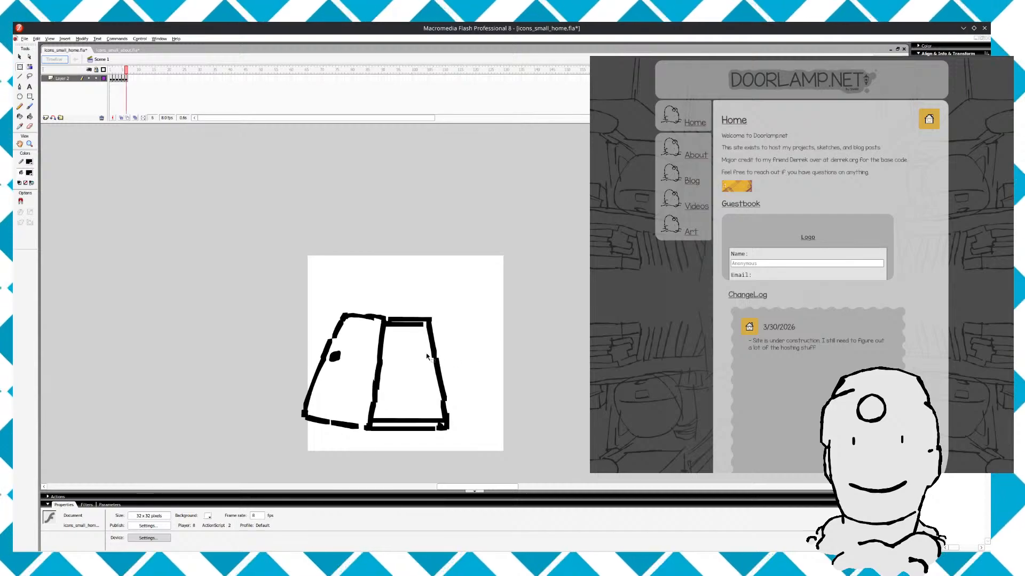
key("comma")
key("period")
key("comma")
key("period")
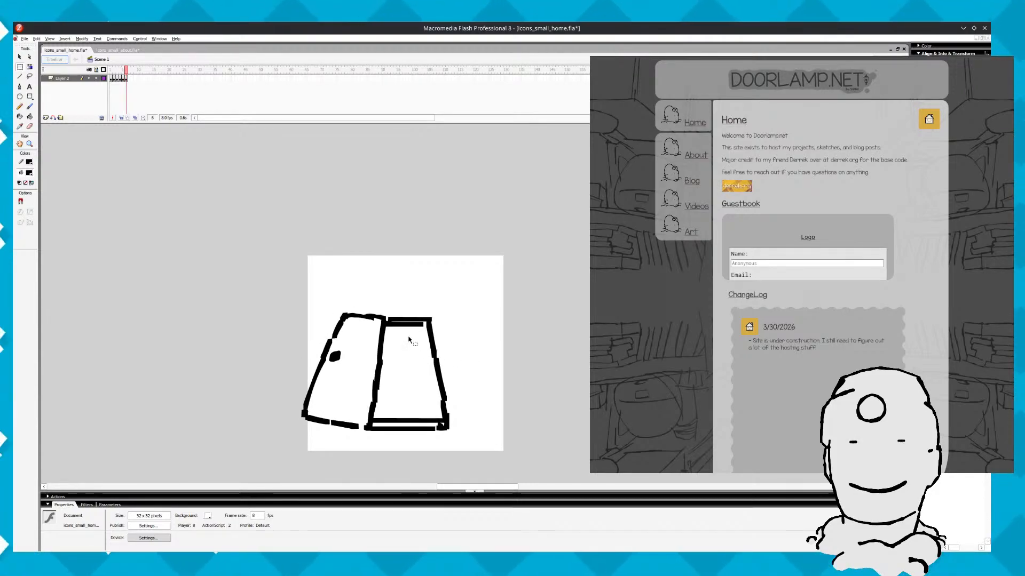
key("comma")
key("comma")
key("period")
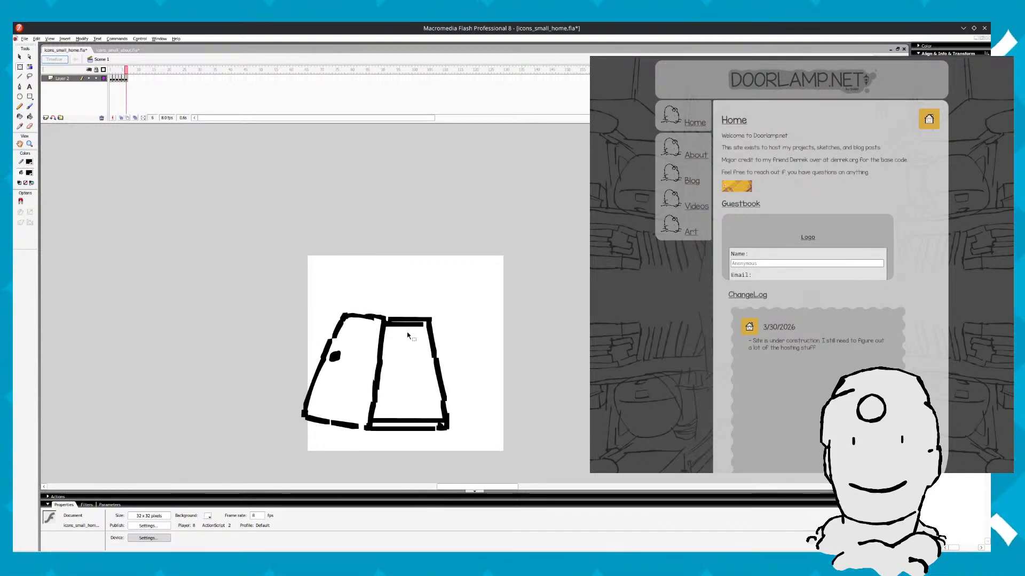
key("Return")
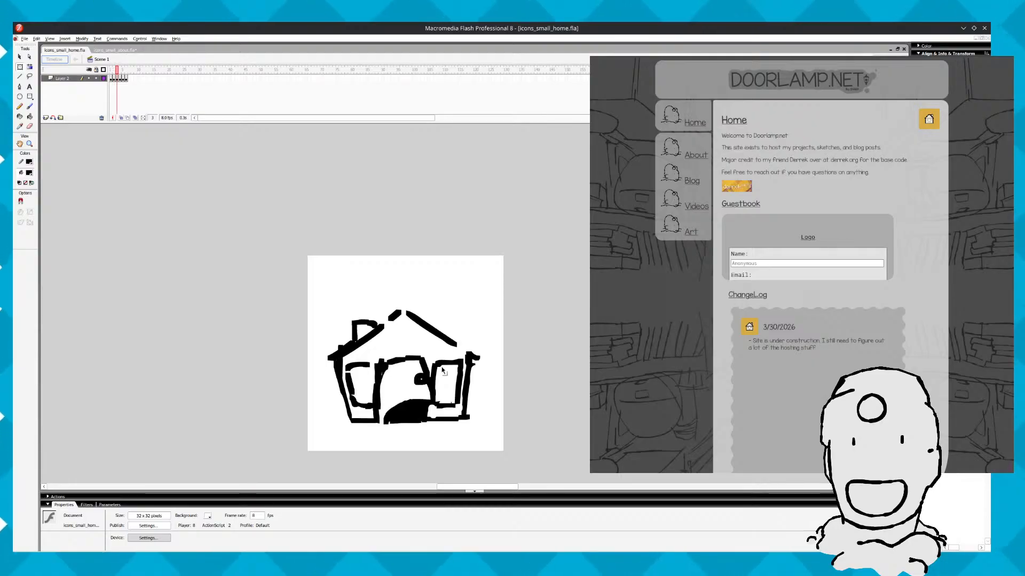
Brush the gaps in the house's roof outline closed on frame 3 and compare it with frame 2
key("b")
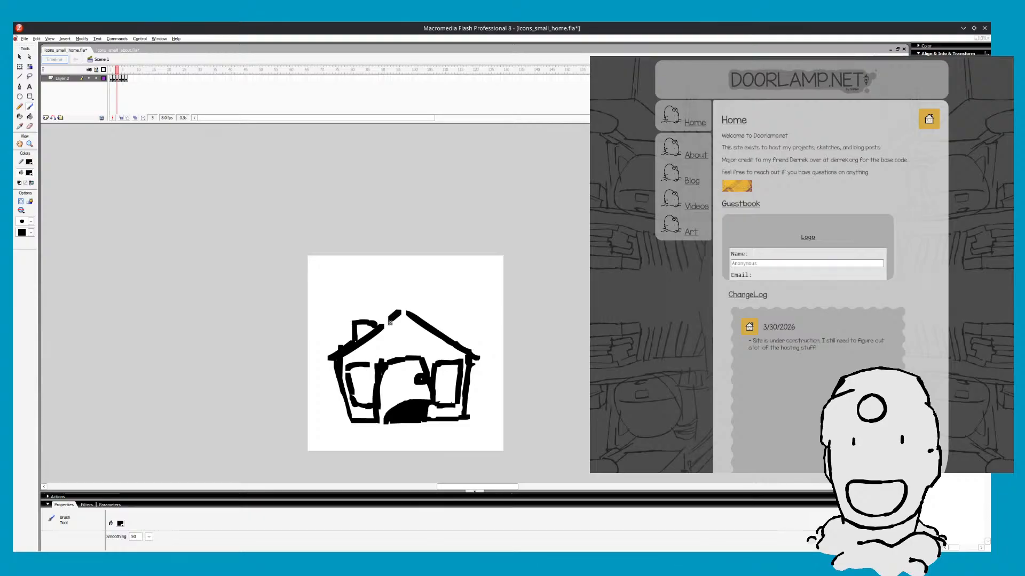
left_click_drag(390, 322, 402, 312)
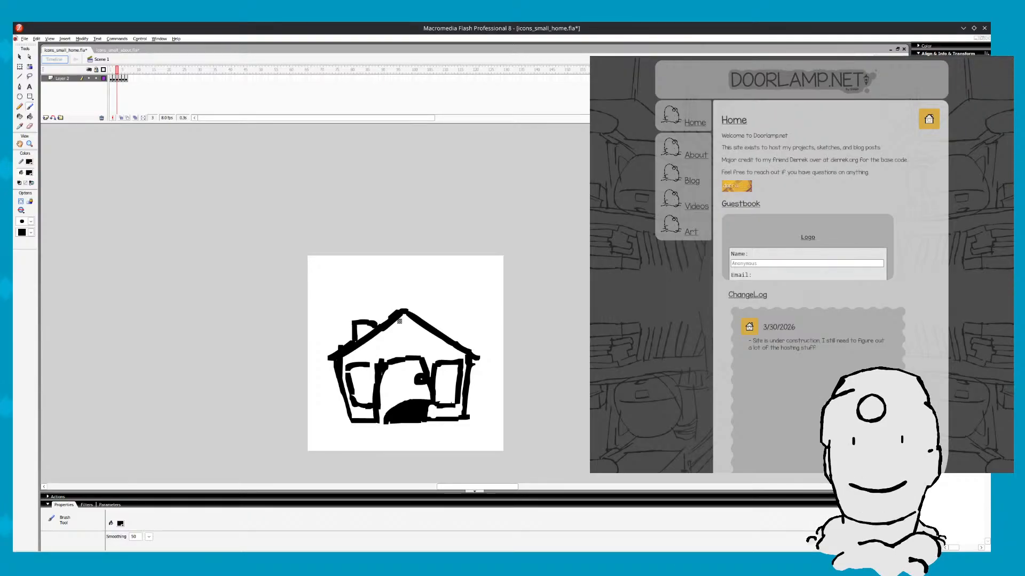
key("comma")
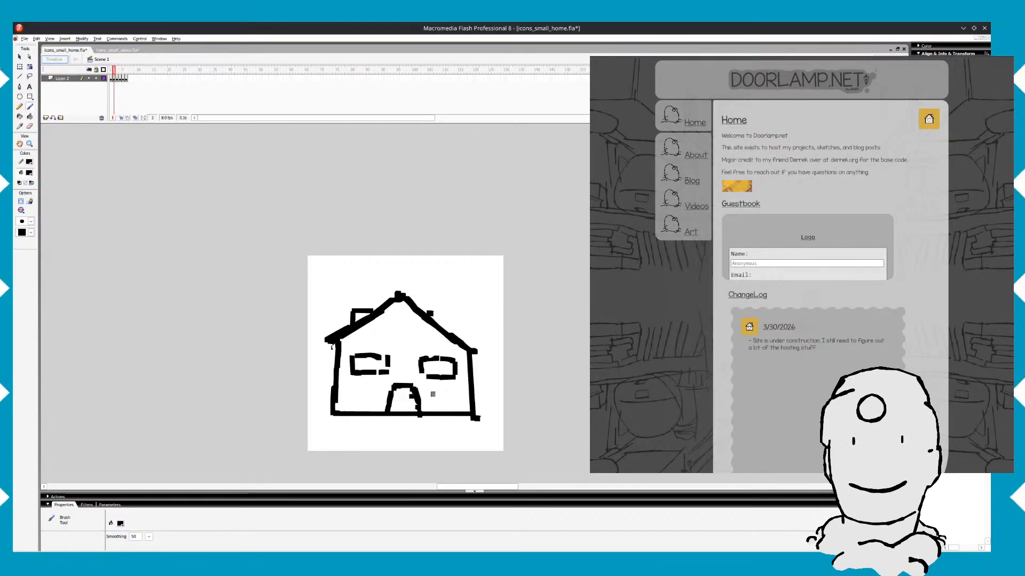
key("period")
Tidy the roof peak and trim the lower-right wall corner of the house on frame 2, and save the file
key("comma")
key("z")
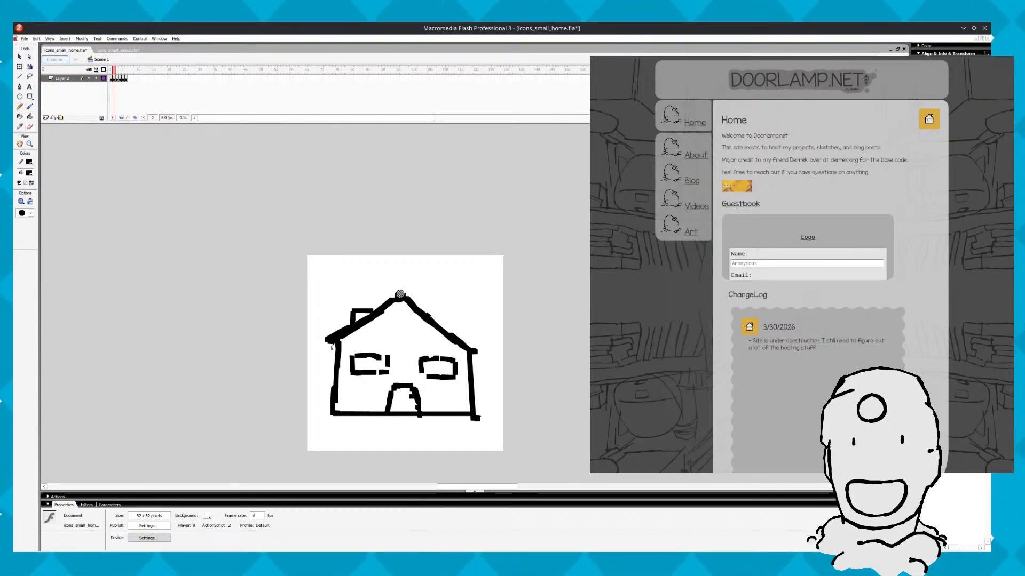
key("b")
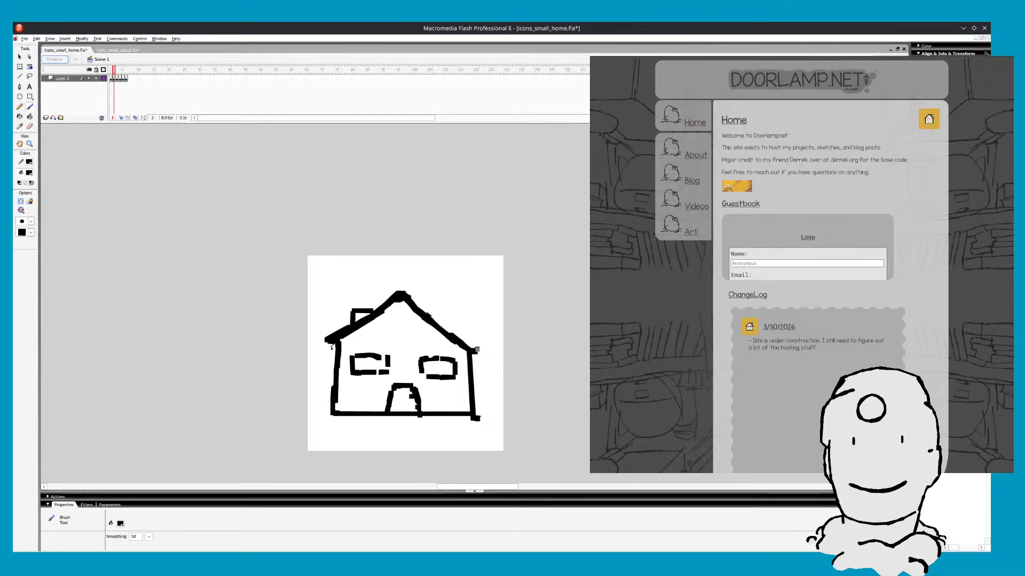
key("ctrl+s")
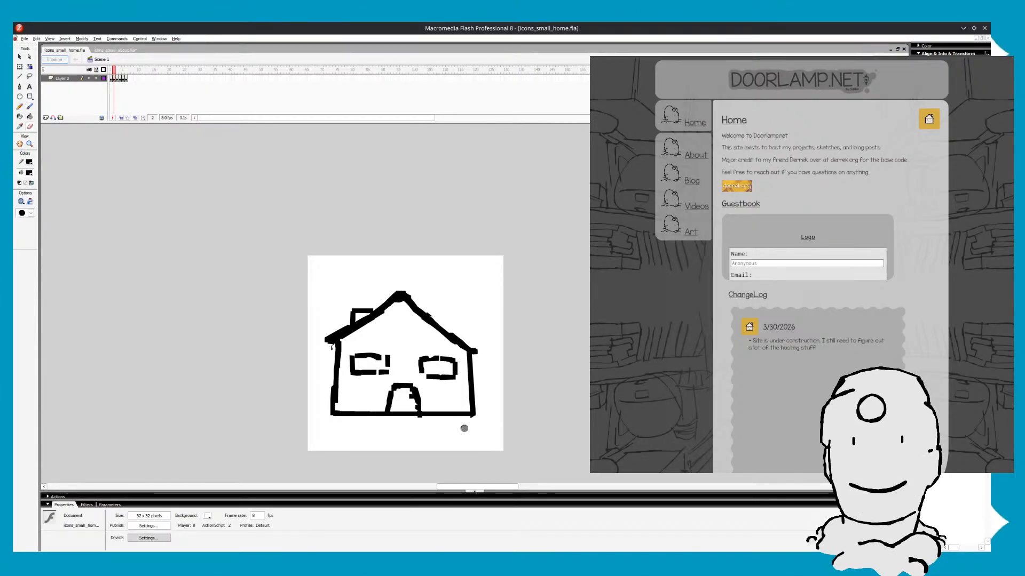
Step back and forth through frames 1 to 3 to compare how the house drawings change
key("comma")
key("period")
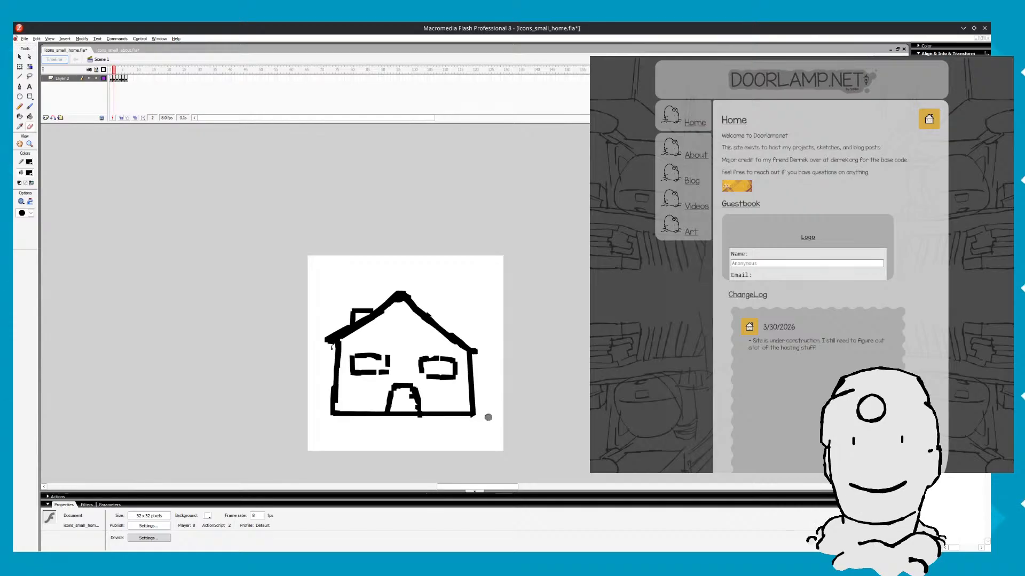
key("period")
key("comma")
key("period")
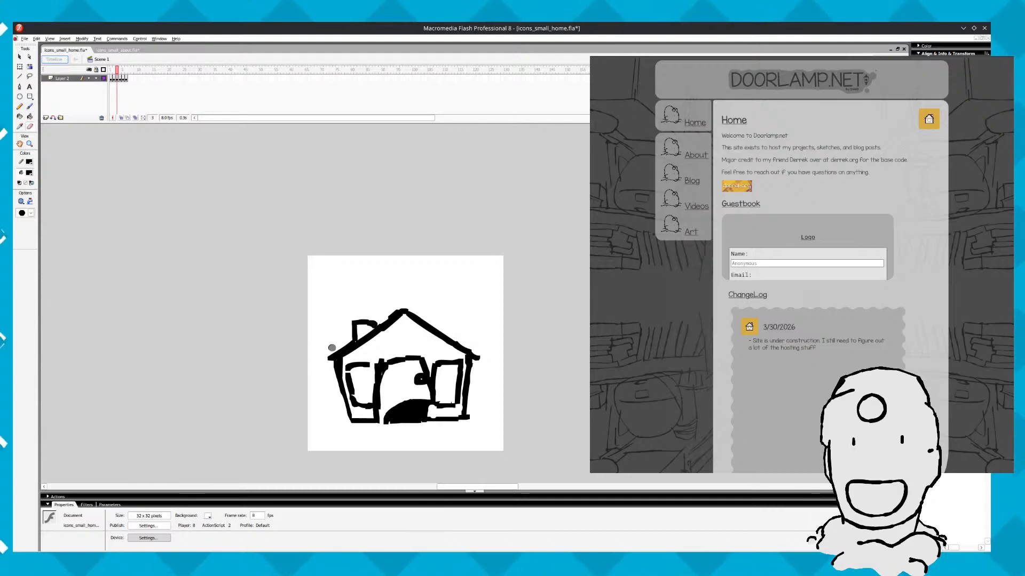
key("comma")
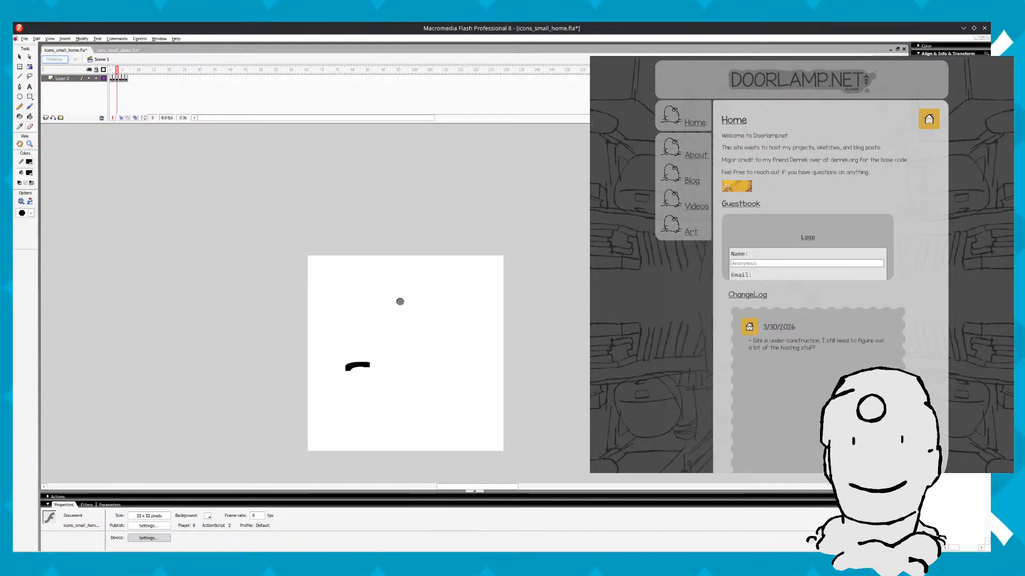
key("period")
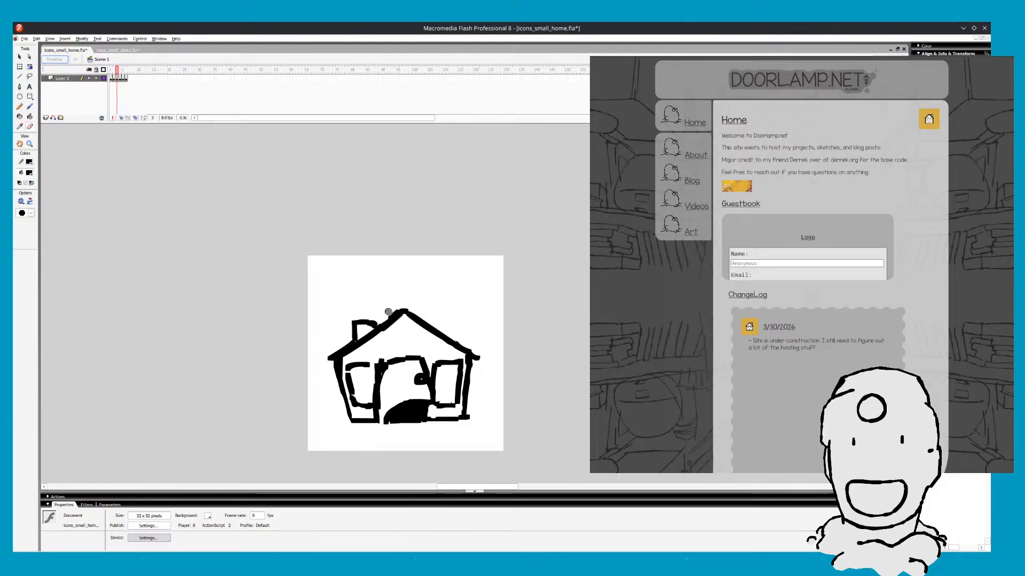
key("ctrl+a")
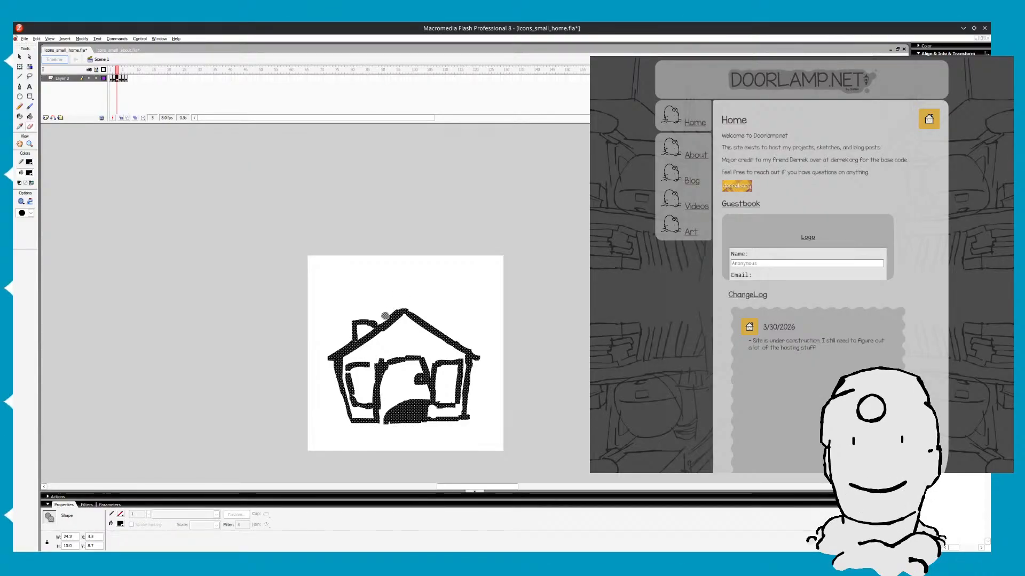
key("ctrl+shift+a")
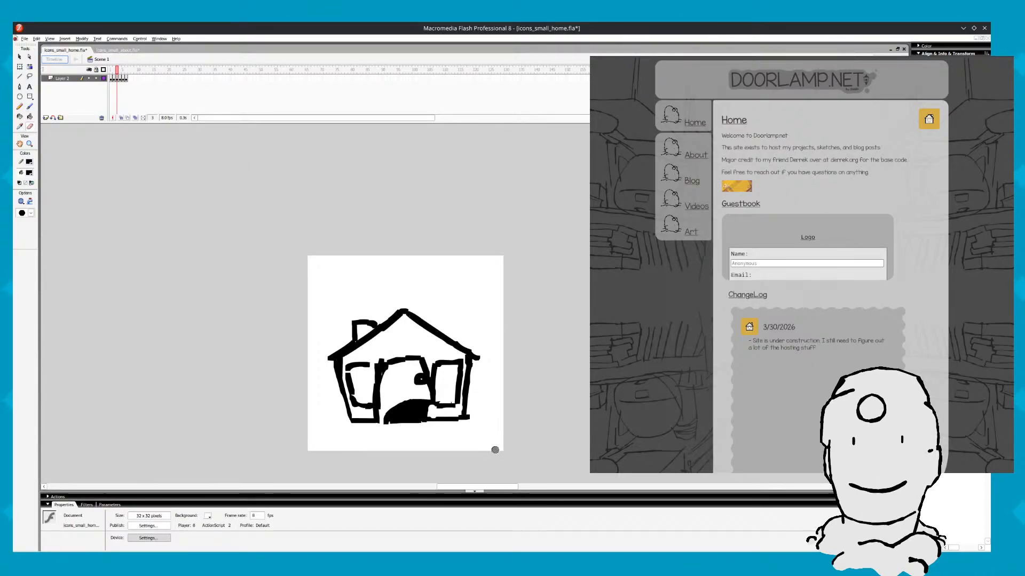
key("ctrl+a")
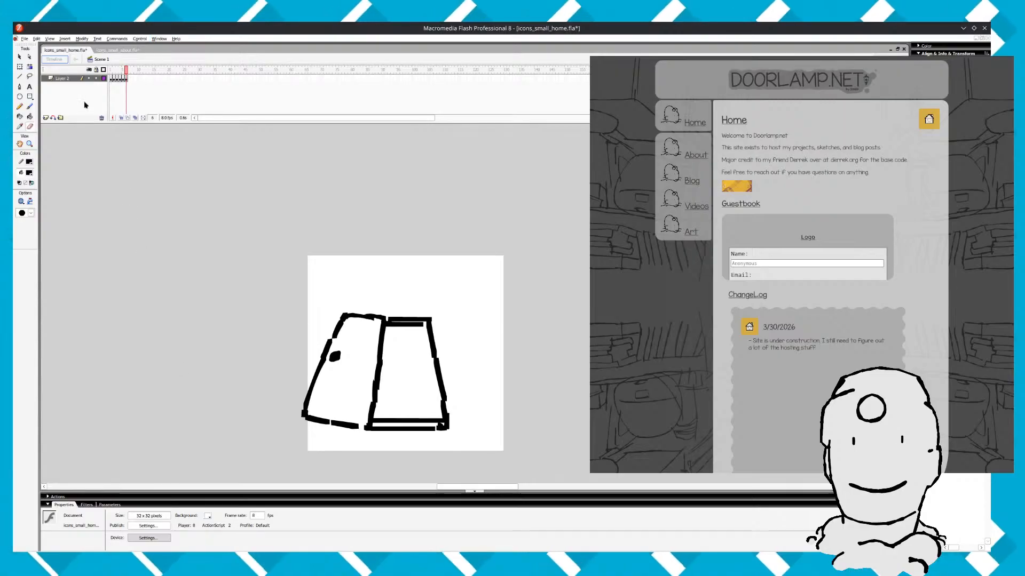
Paste copies of the six-frame sequence after frame 6 until it fills 24 frames, and play the repeated animation
left_click(124, 79)
left_click(126, 79)
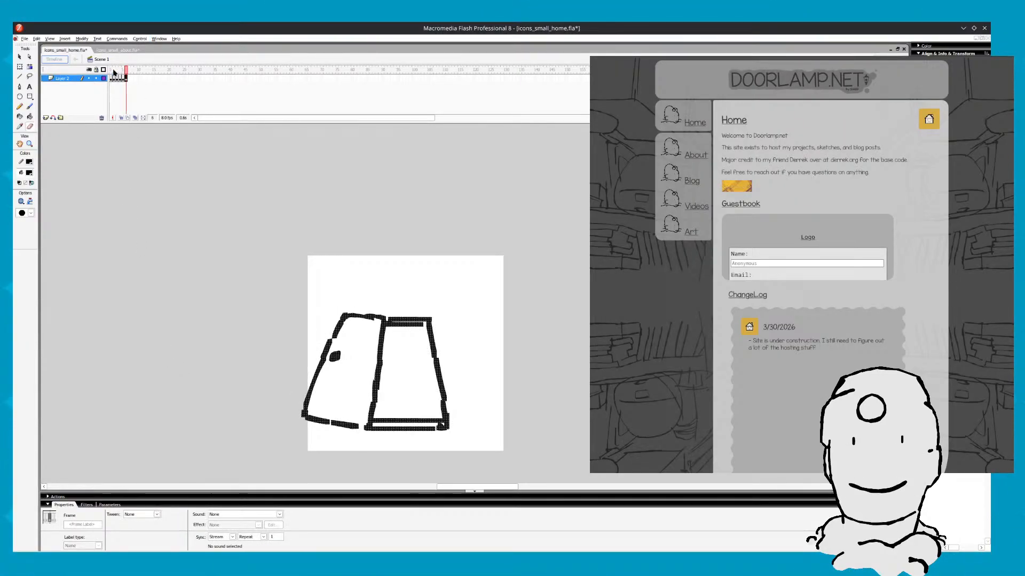
left_click(113, 71)
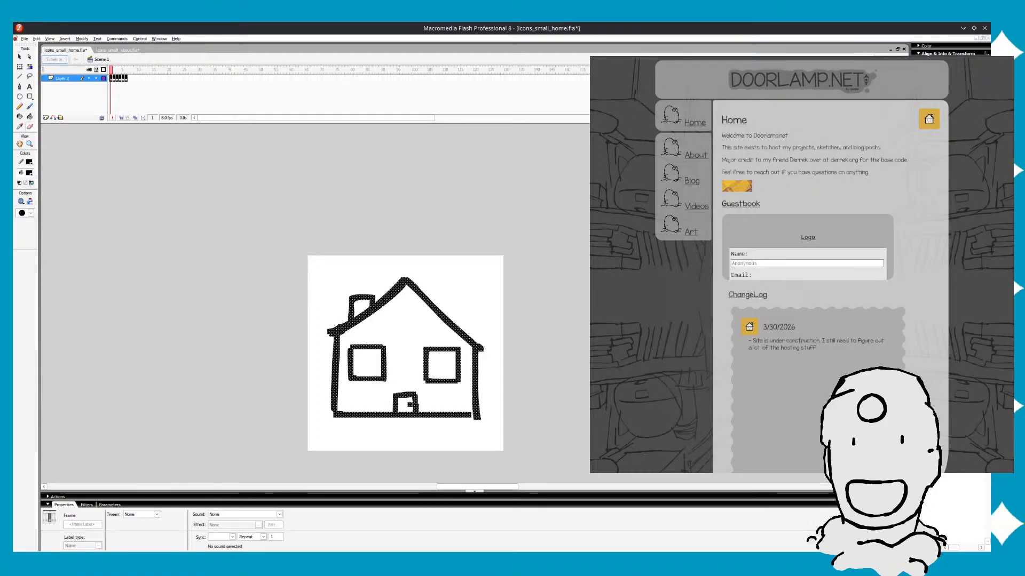
left_click(128, 79)
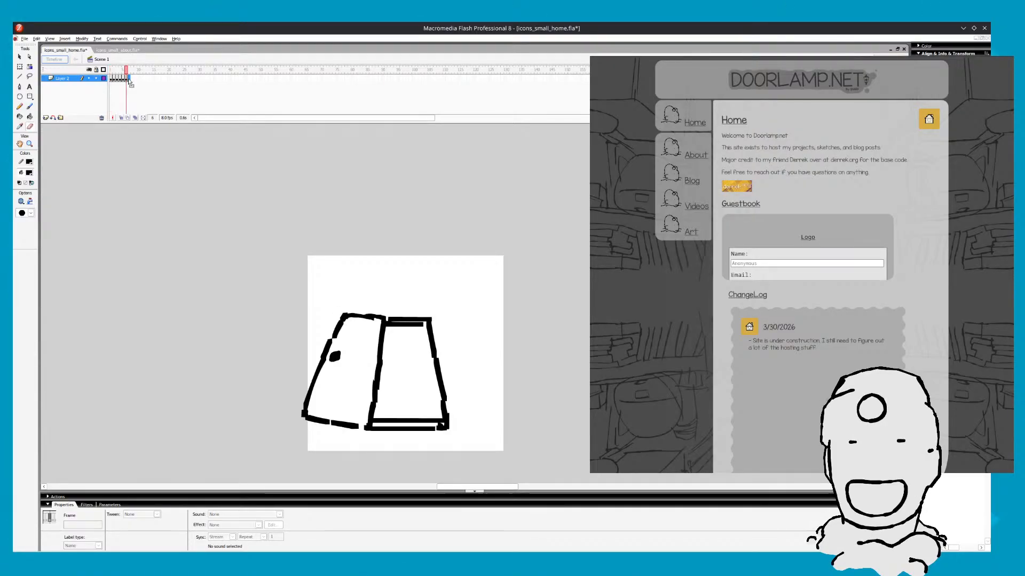
key("Return")
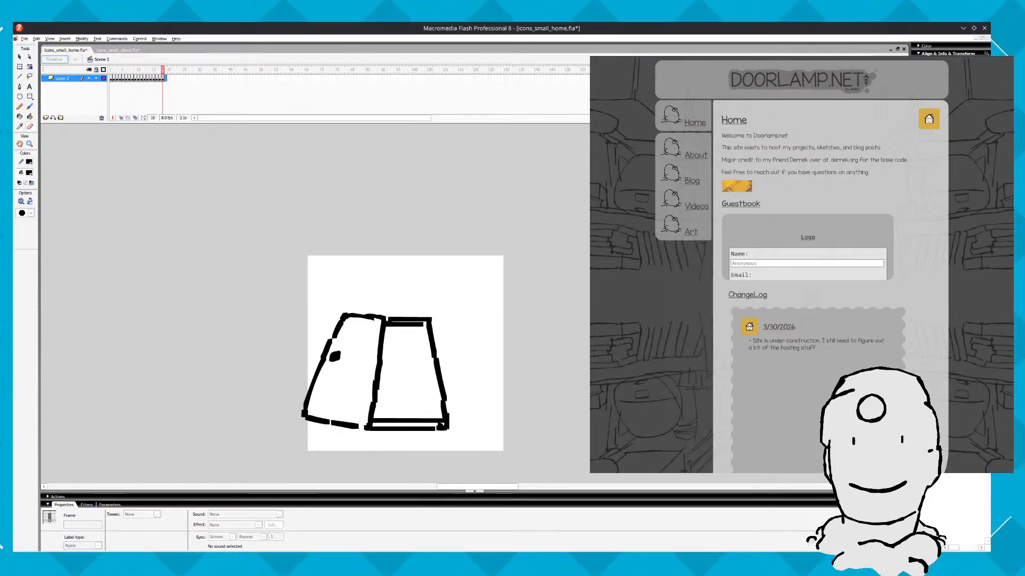
left_click(211, 164)
left_click(147, 39)
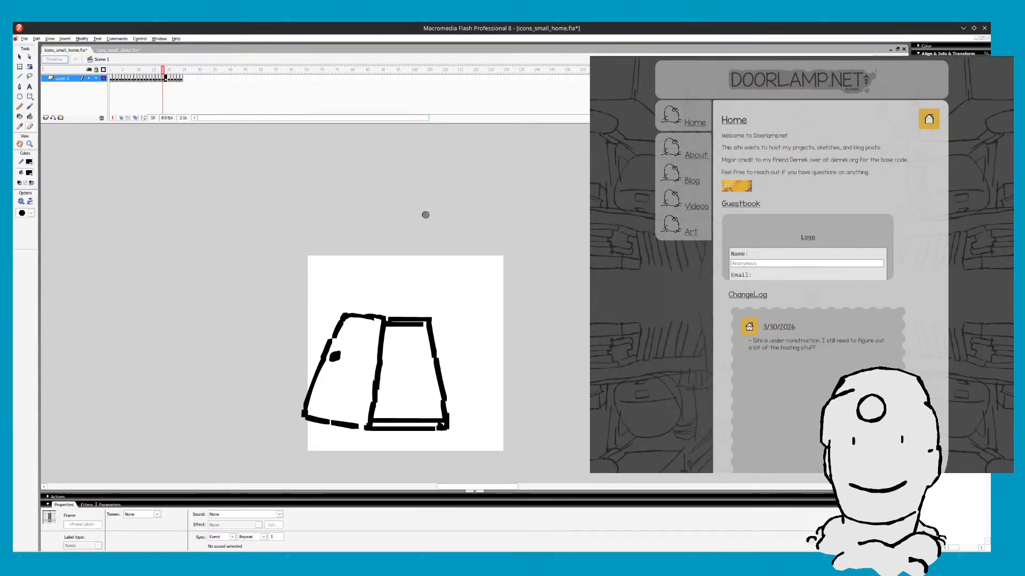
key("Return")
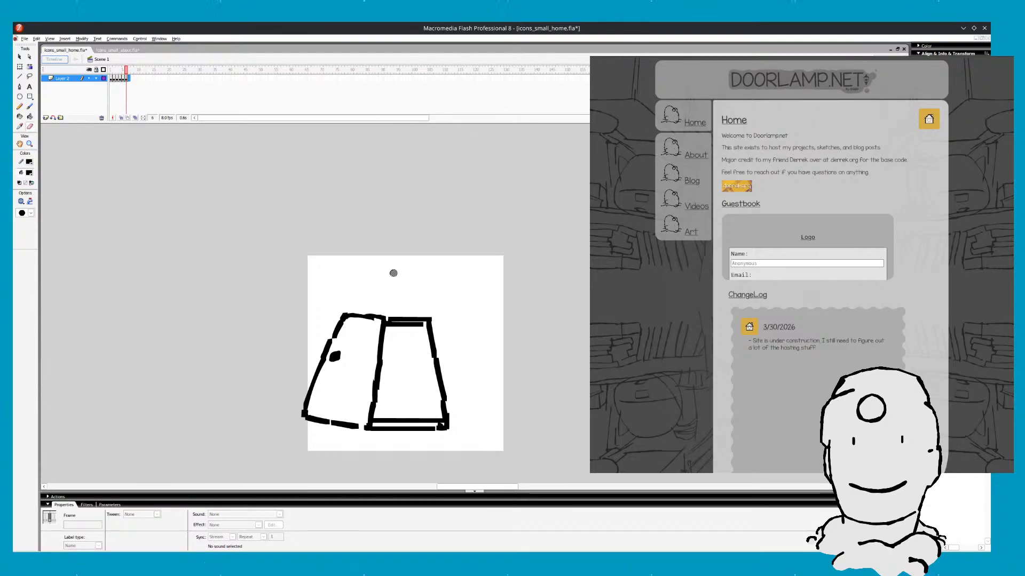
Erase and rebrush the doorway's upper-right corner on frame 5 and brush a second line along the outside of its right edge
key("comma")
key("period")
key("comma")
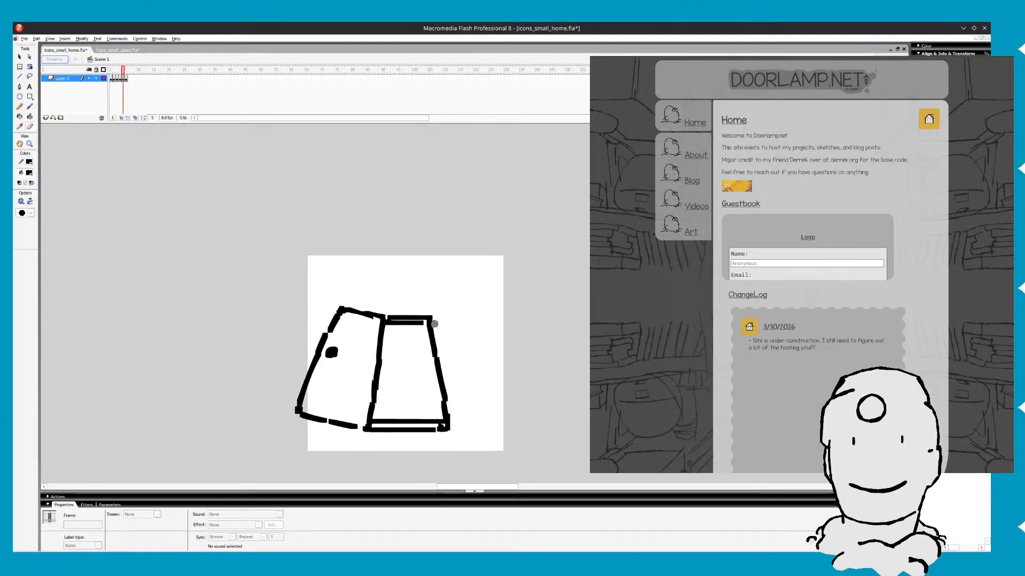
key("z")
left_click(434, 320)
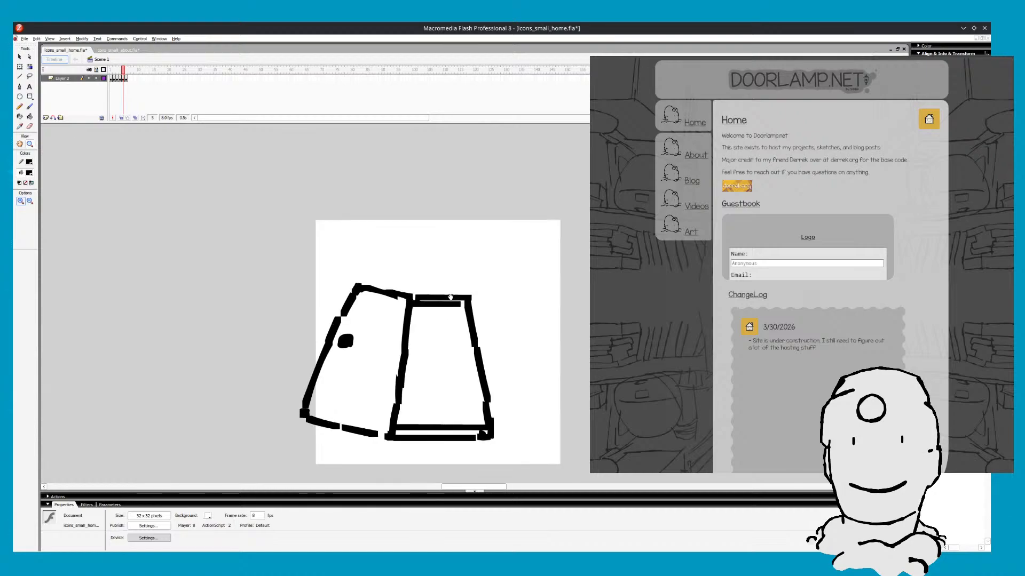
left_click_drag(466, 294, 395, 294)
key("e")
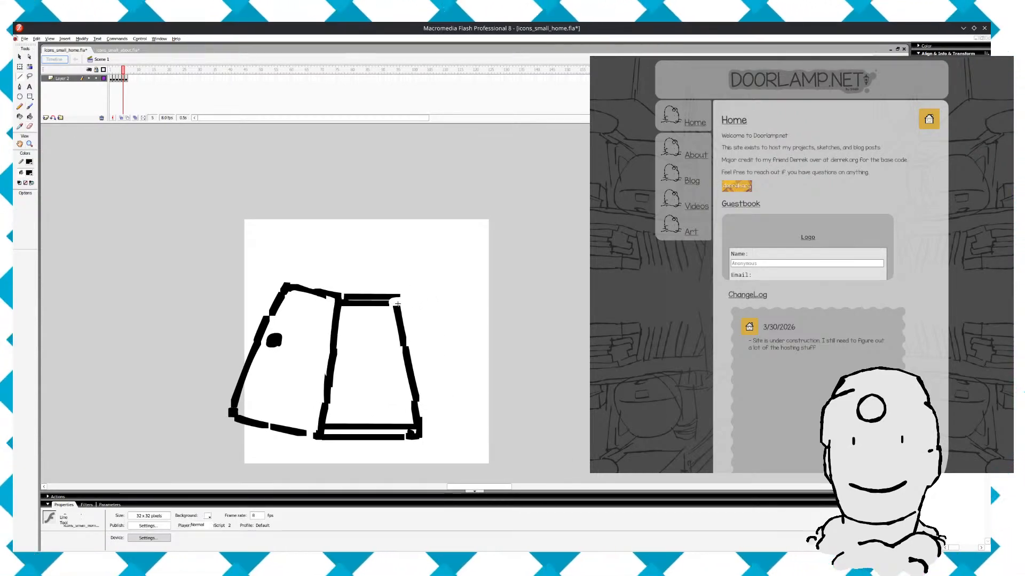
key("b")
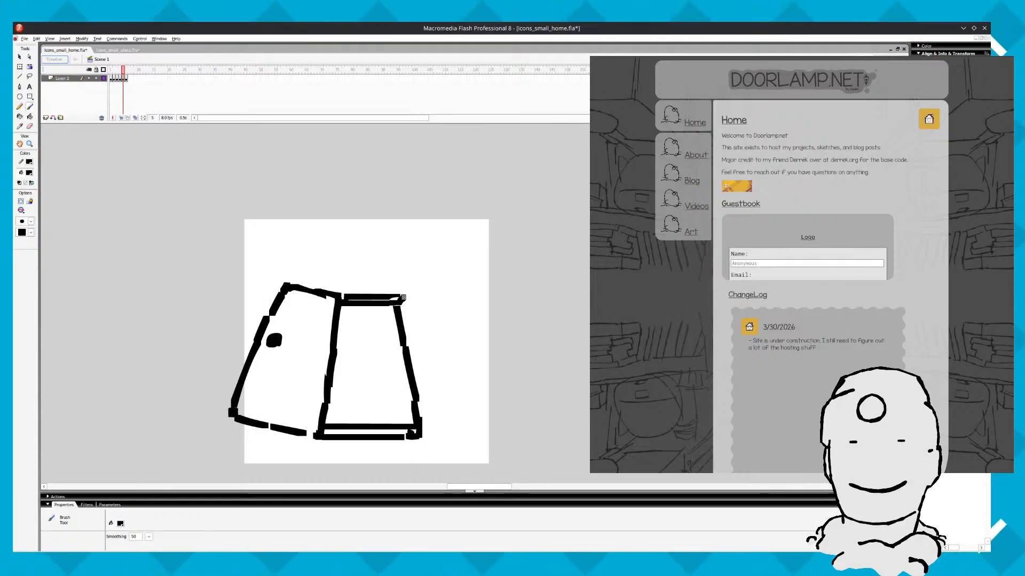
left_click_drag(400, 297, 403, 295)
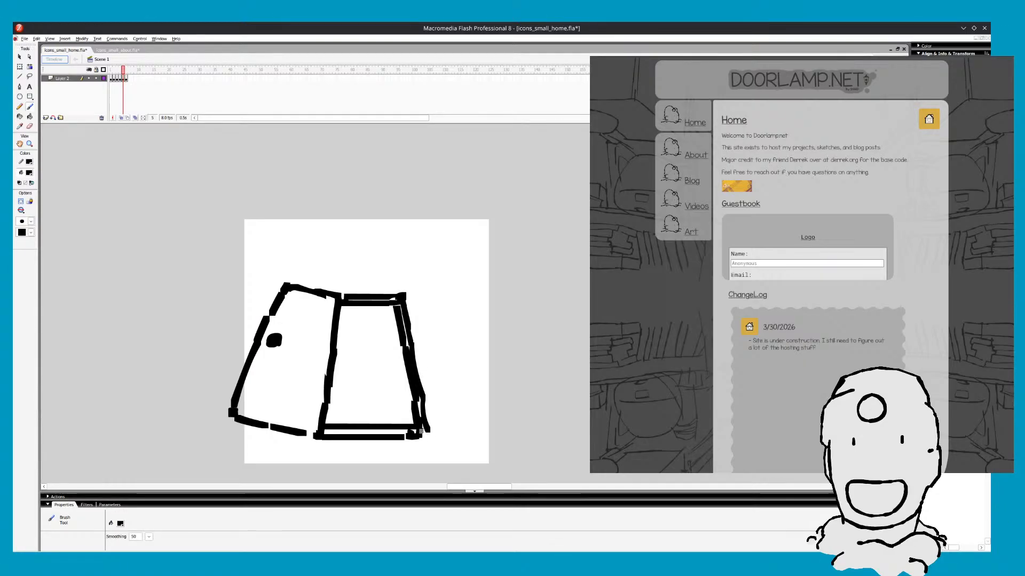
Erase the doorway's lower-right corner on frame 5 and brush it again to meet the new outer line
key("e")
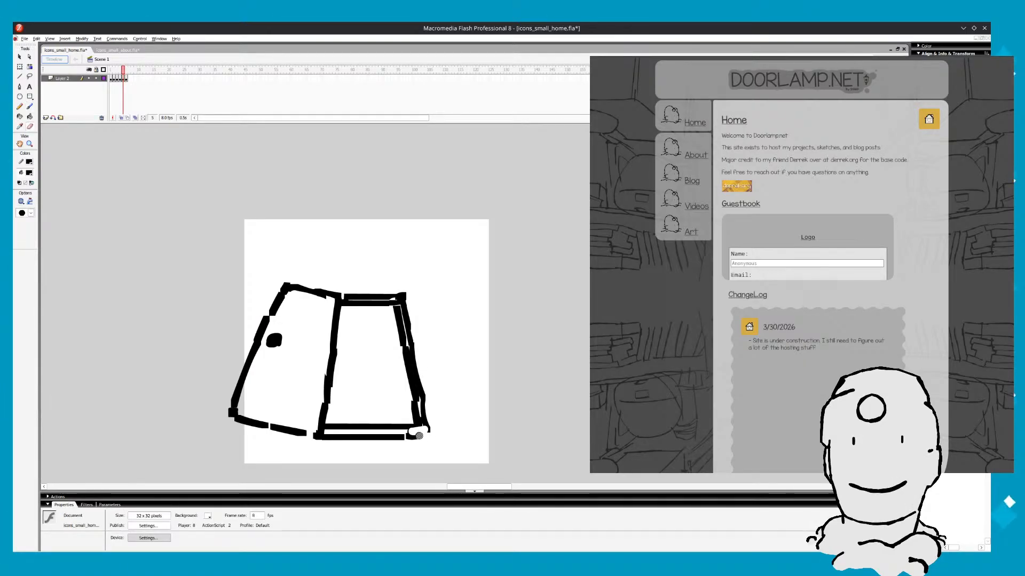
key("b")
left_click_drag(426, 434, 422, 436)
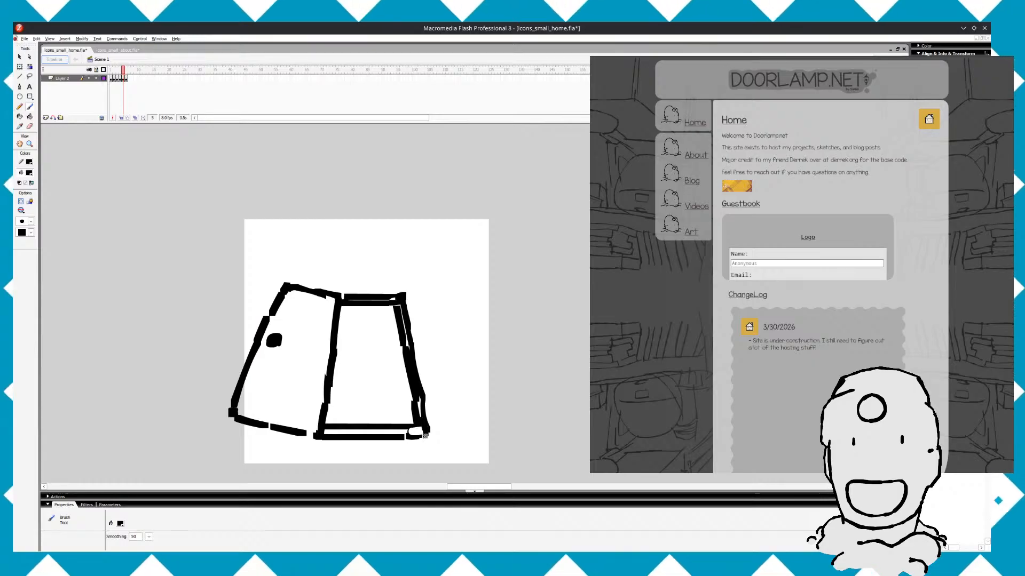
key("e")
Give the round knob on frame 5 a small white highlight, join the door's lower edge to the doorway, and save the file
key("b")
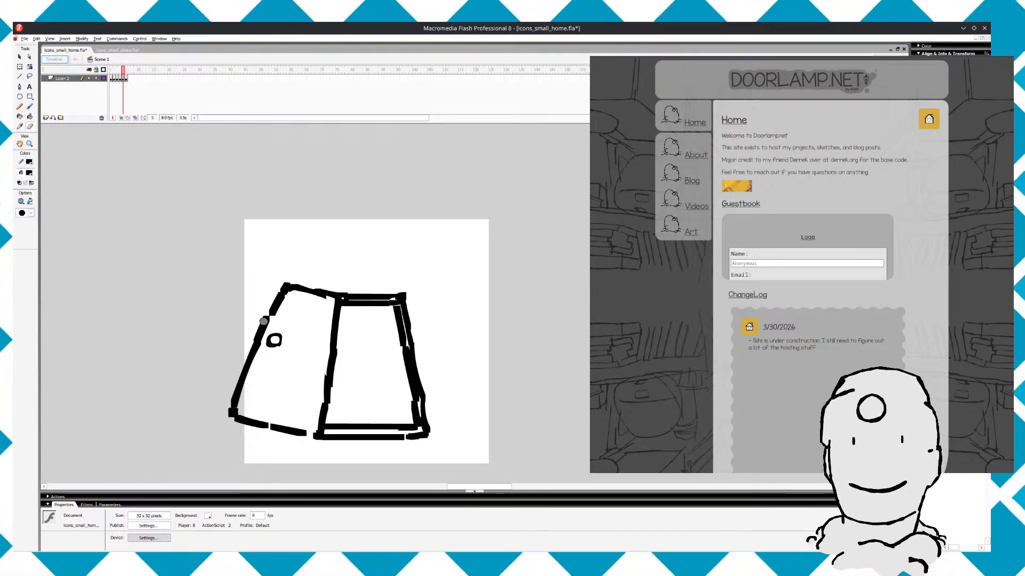
key("b")
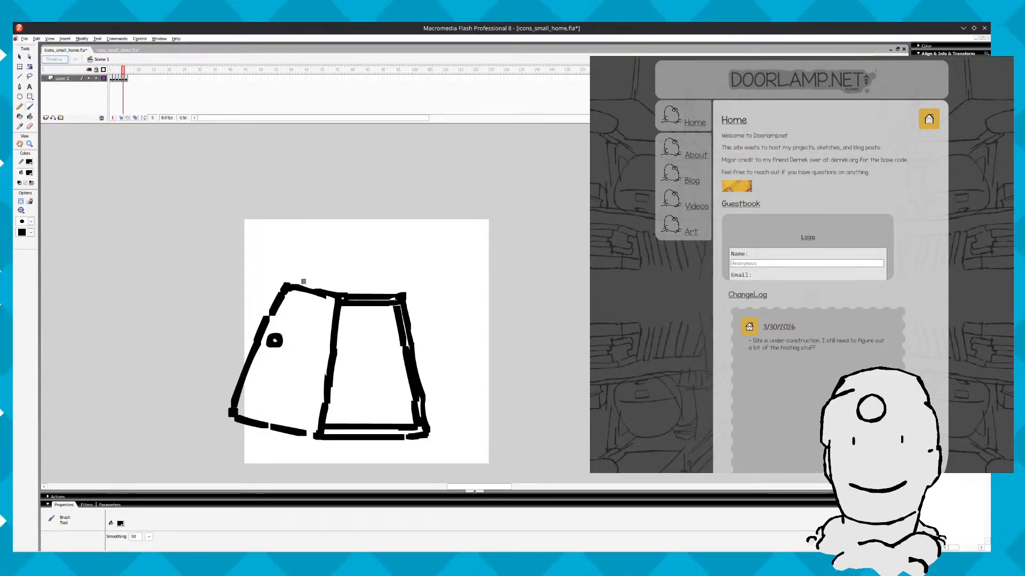
key("ctrl+s")
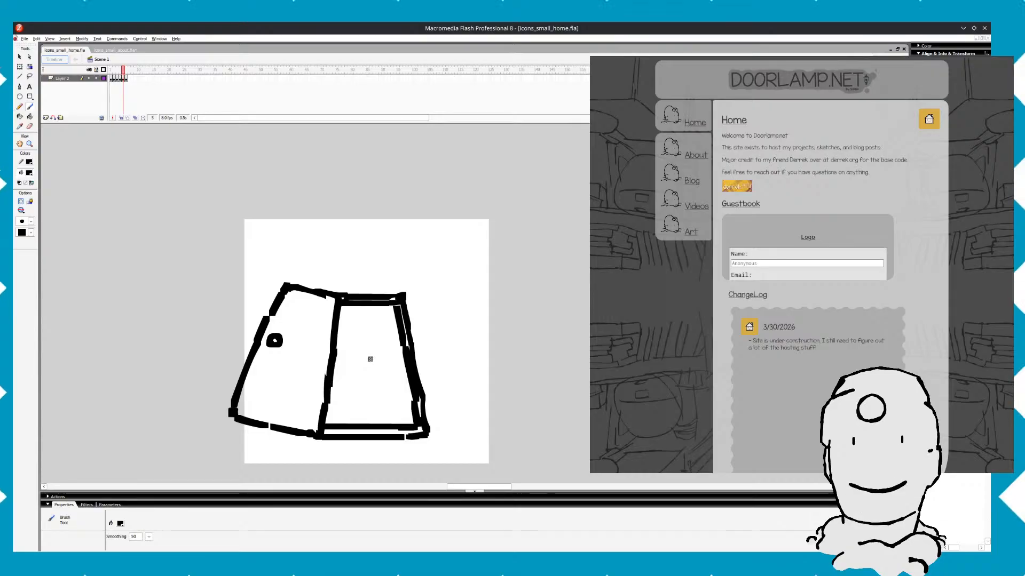
left_click_drag(368, 358, 371, 356)
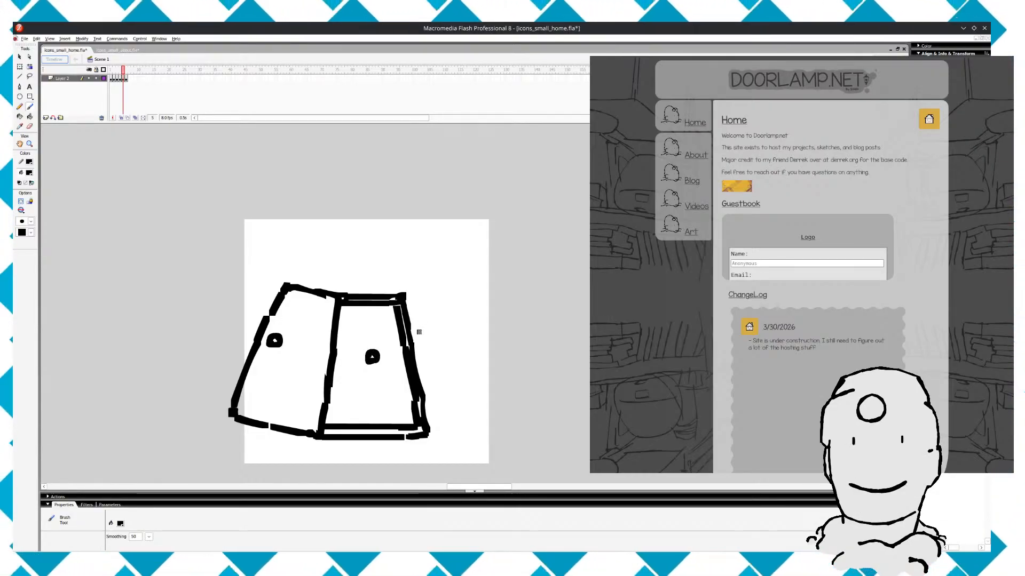
key("ctrl+z")
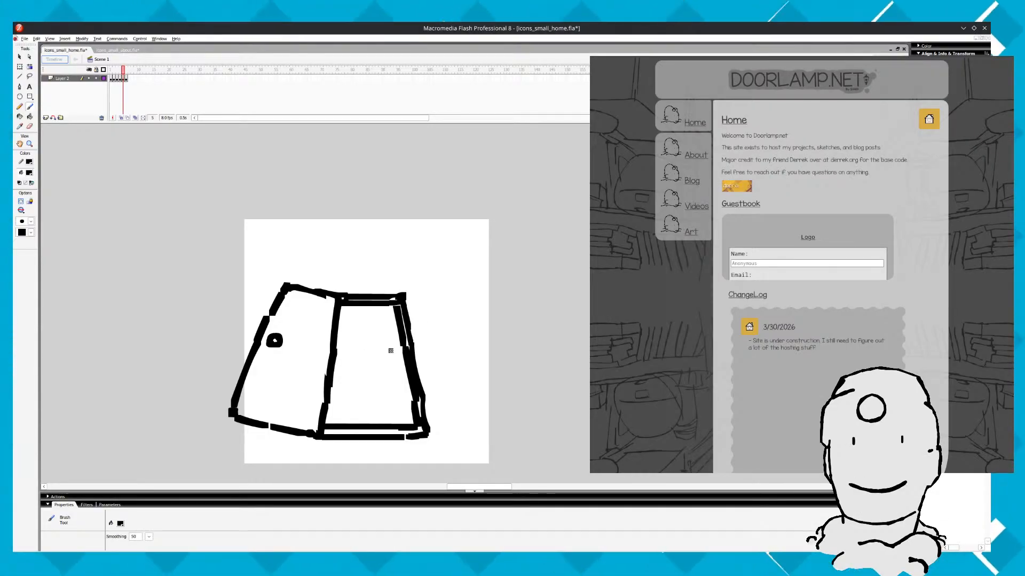
key("ctrl+s")
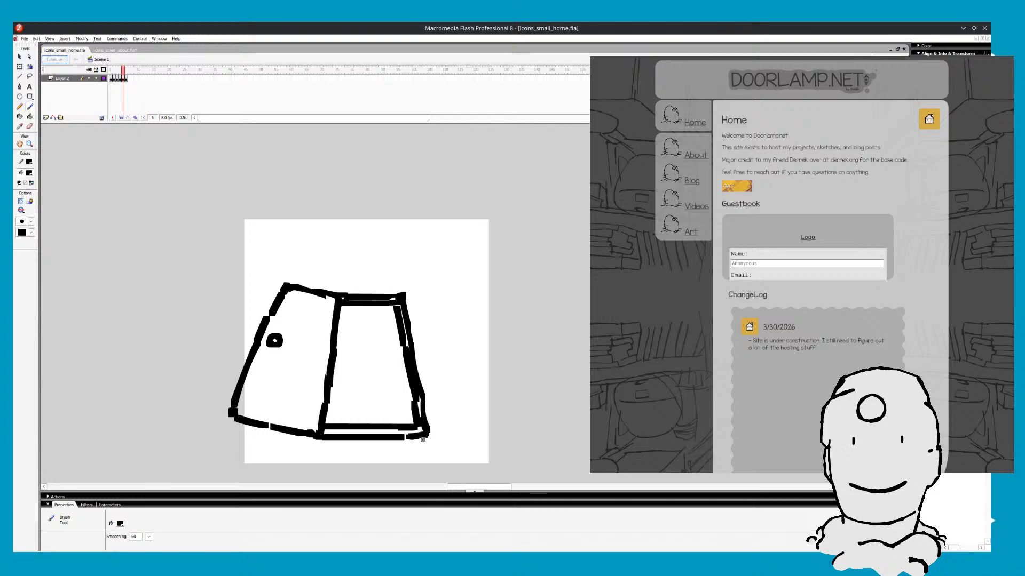
Brush horizontal ground lines extending from the doorway's lower-right corner and beneath the open door on frame 5
left_click_drag(413, 441, 467, 441)
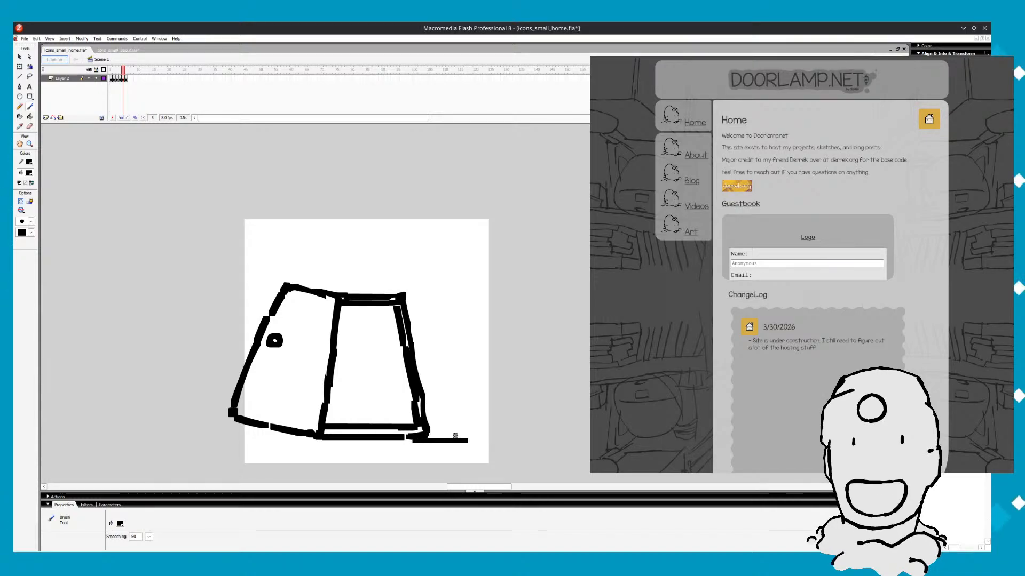
key("ctrl+z")
left_click(469, 431)
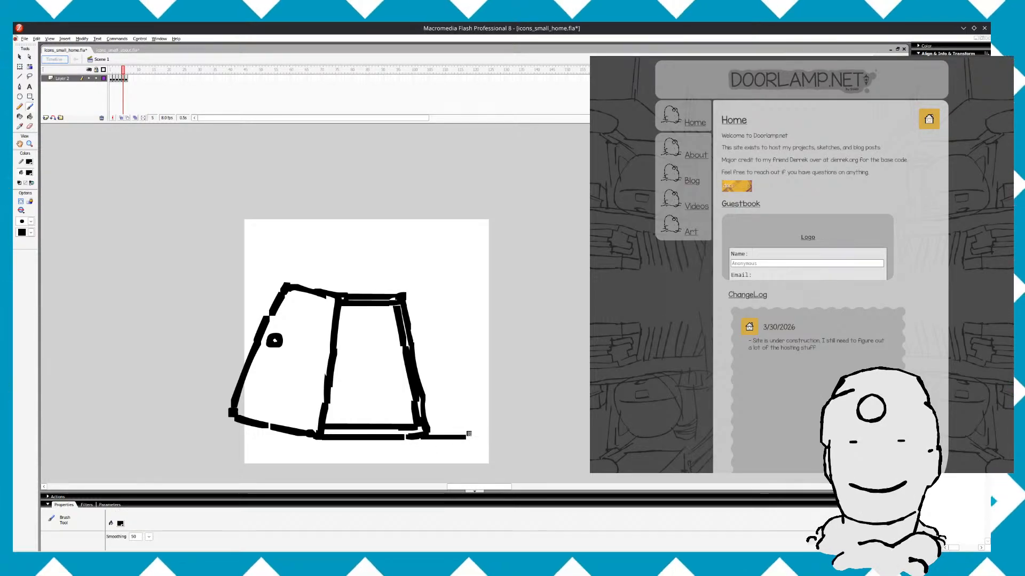
left_click_drag(314, 441, 274, 441)
key("ctrl+z")
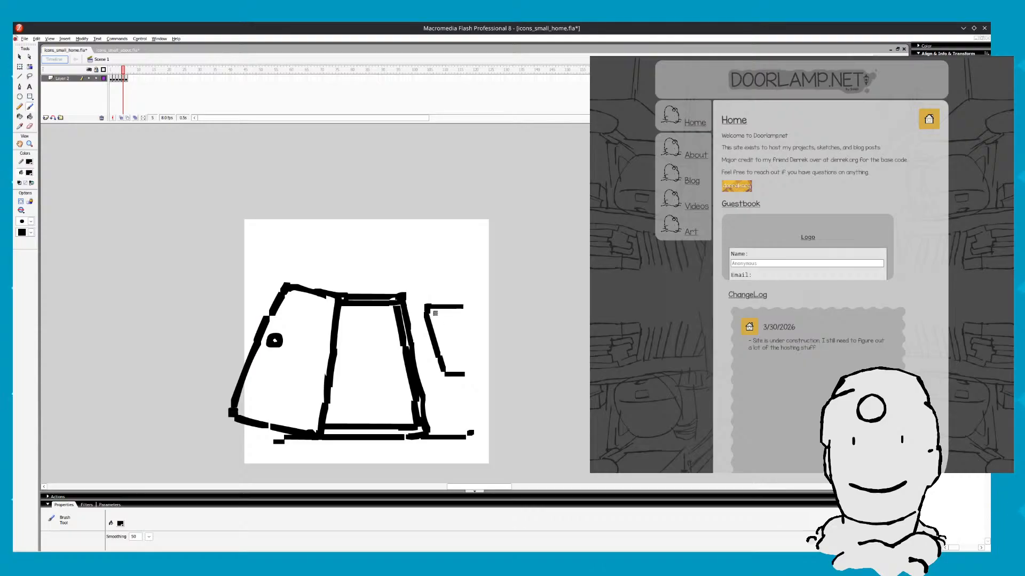
Brush a slanted window outline with short inner lines to the right of the doorway on frame 5, and save the file
key("ctrl+z")
left_click_drag(422, 306, 459, 306)
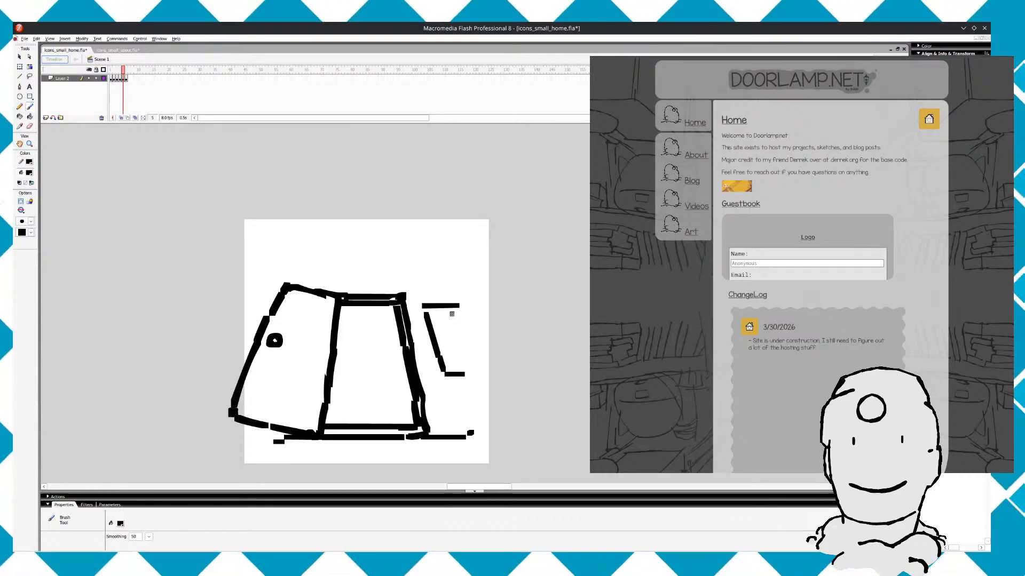
left_click_drag(450, 365, 479, 364)
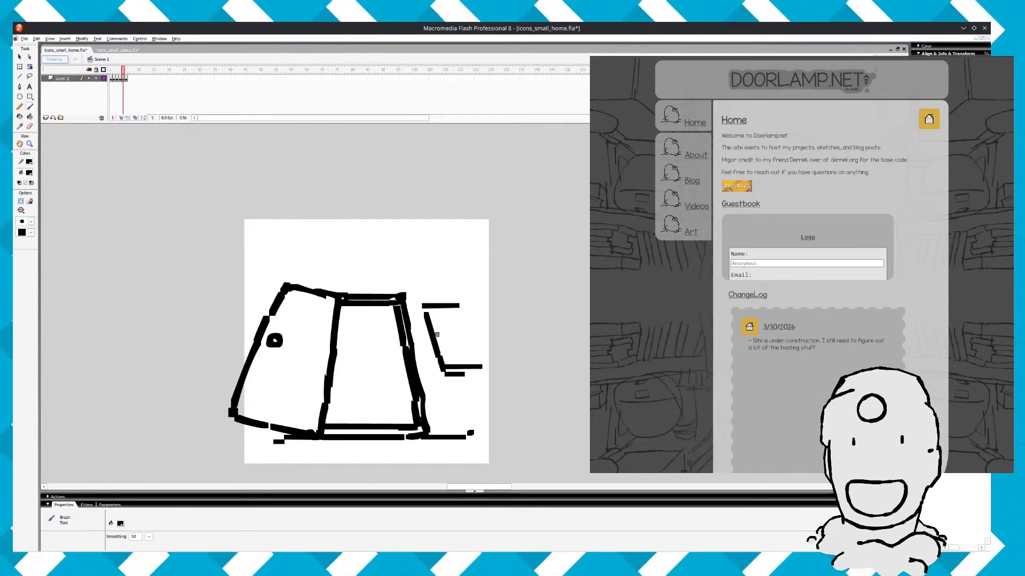
mouse_move(435, 335)
left_mouse_down()
mouse_move(457, 333)
mouse_move(466, 311)
mouse_move(476, 332)
left_mouse_up()
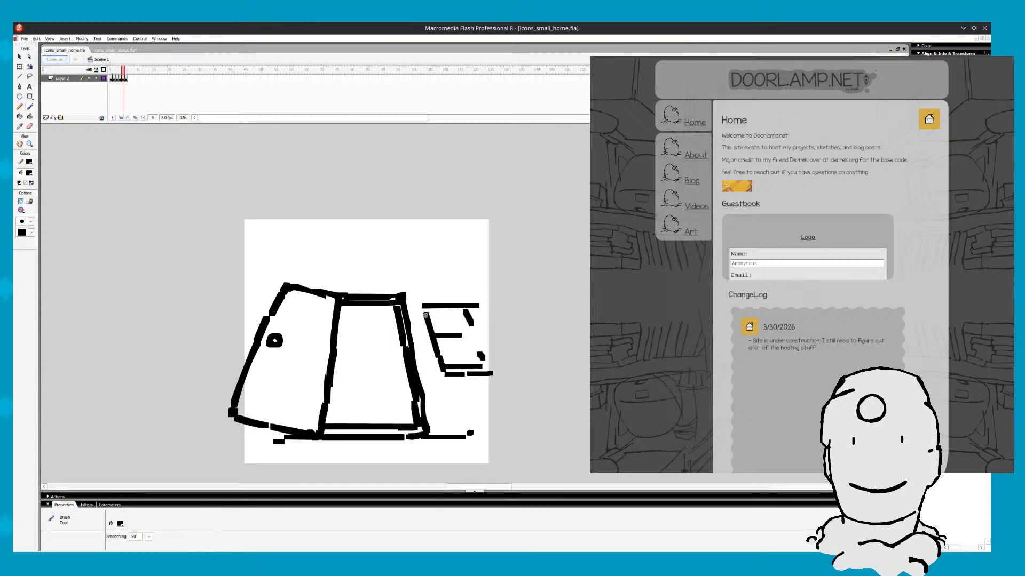
key("ctrl+s")
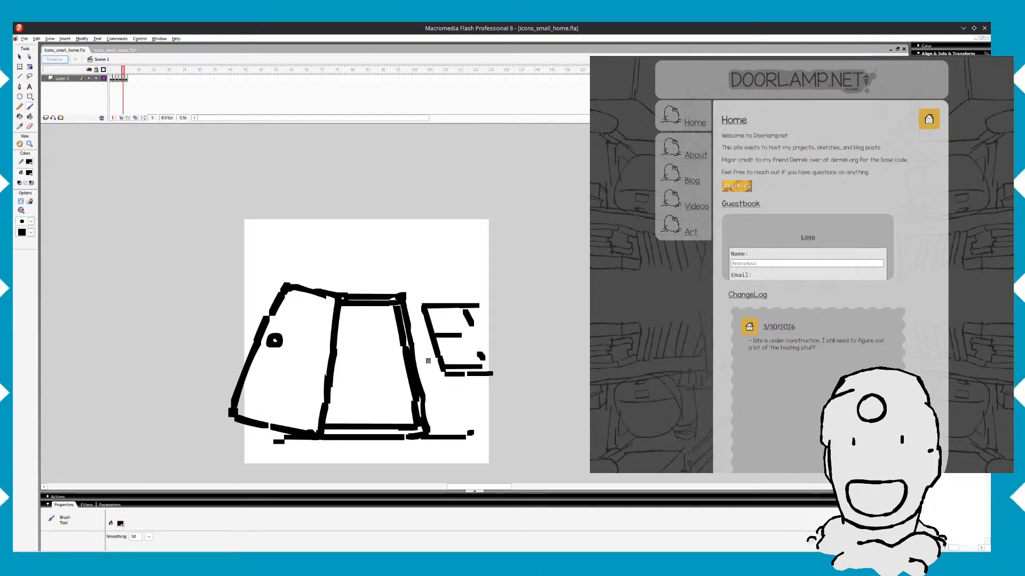
Step back to the house on frame 1 and forward to frame 5 to compare the drawings
key("comma")
key("comma")
key("comma")
key("comma")
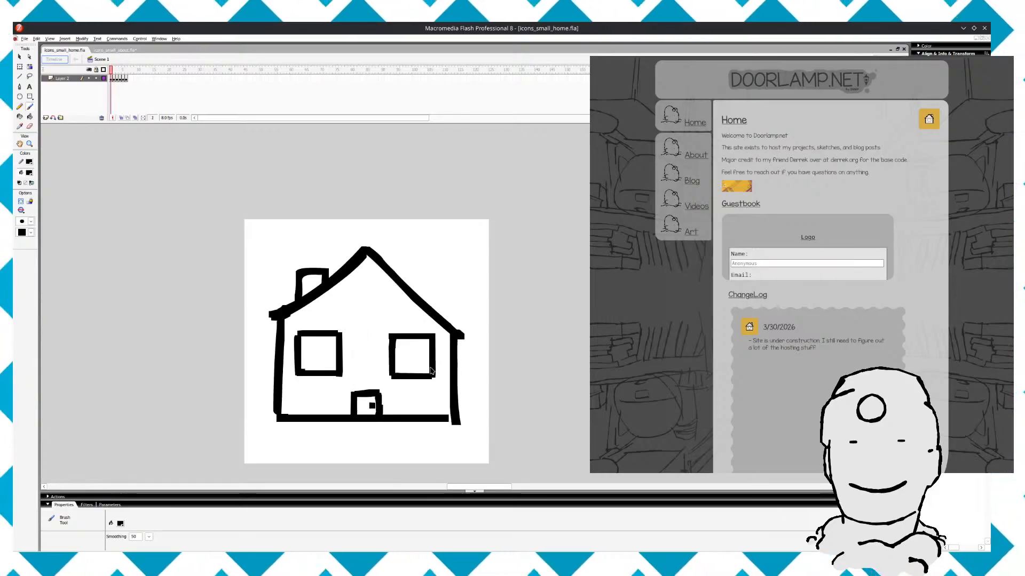
key("period")
key("period")
key("period")
key("period")
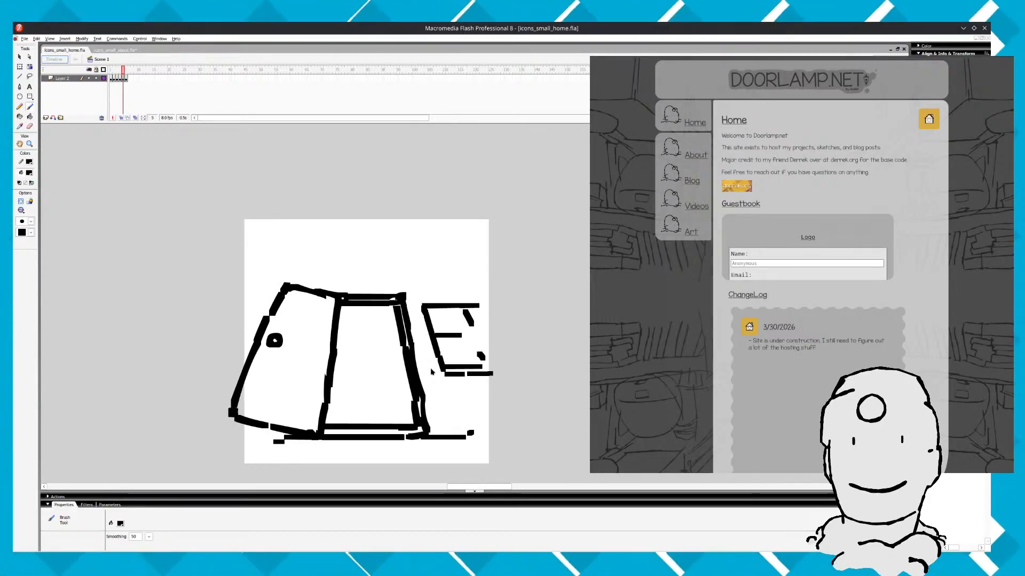
key("Return")
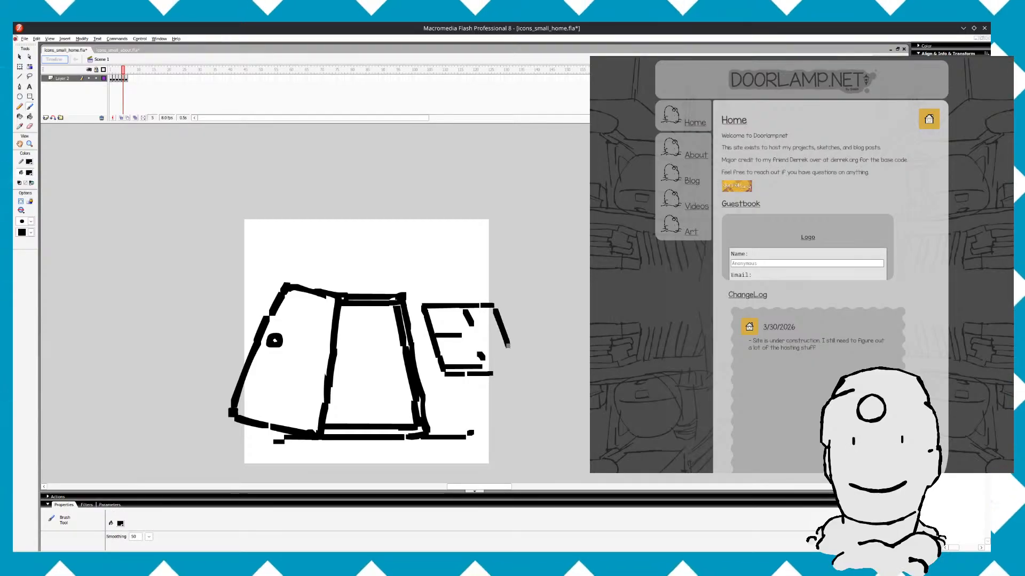
Try extending the slanted window past the canvas edge on frame 5, and delete the whole window sketch
left_click_drag(495, 307, 520, 340)
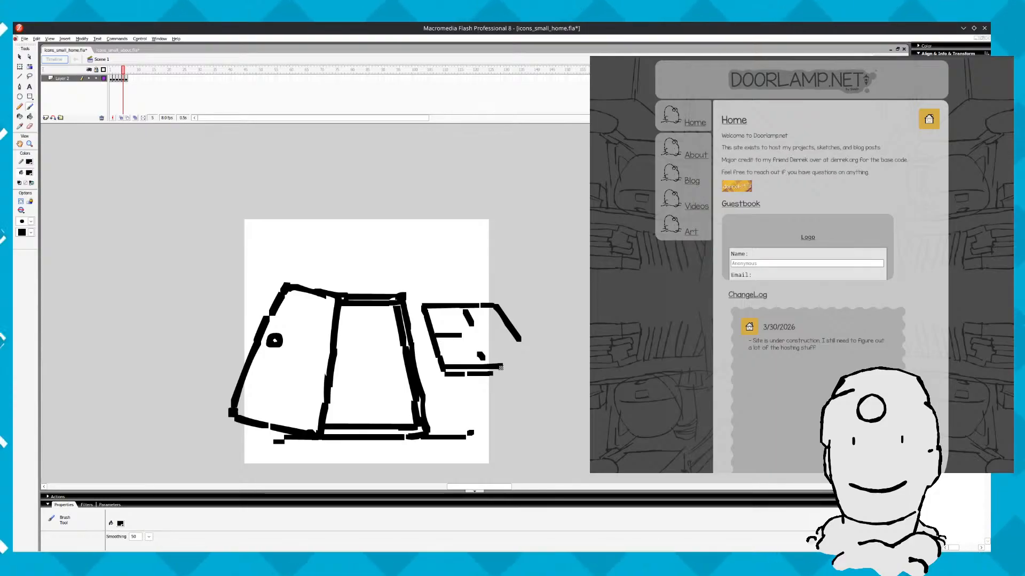
left_click_drag(477, 367, 524, 360)
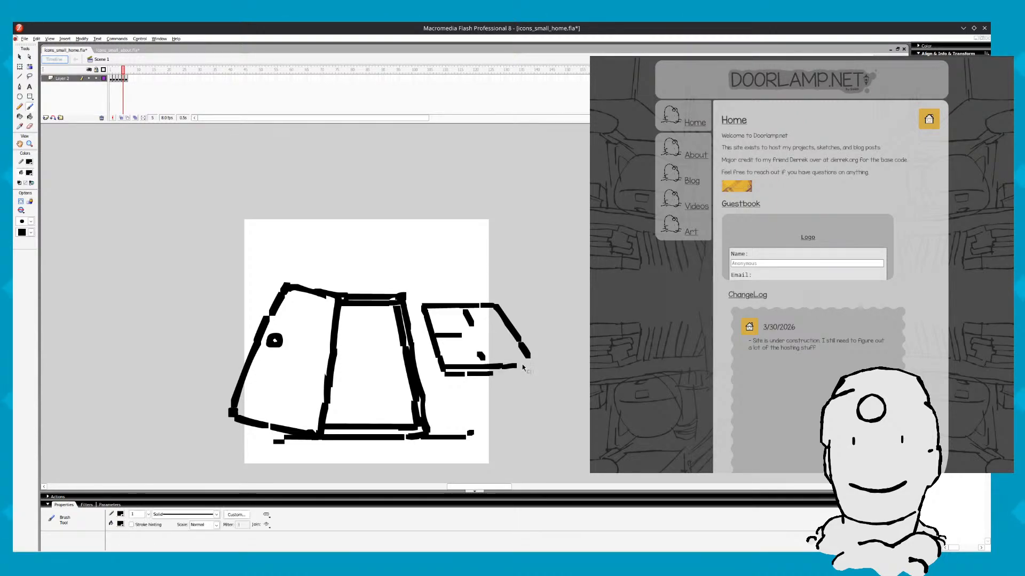
key("ctrl+z")
key("ctrl+z")
key("ctrl+z")
mouse_move(544, 403)
left_mouse_down()
mouse_move(433, 299)
mouse_move(452, 347)
left_mouse_up()
key("Delete")
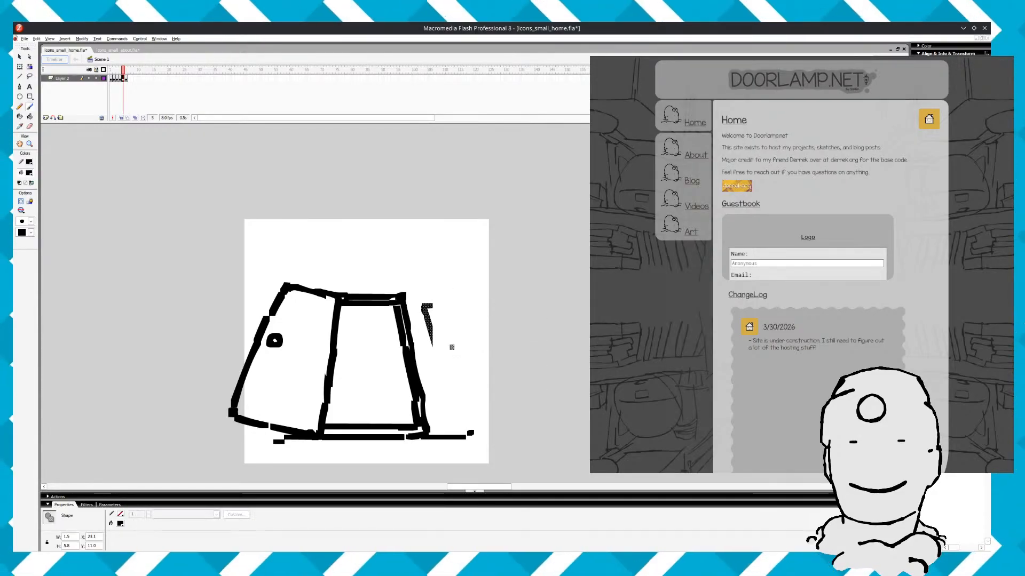
key("Delete")
Brush a short horizontal line across the lower doorway on frame 5, with small dashes near its right edge
key("b")
left_click_drag(341, 377, 402, 376)
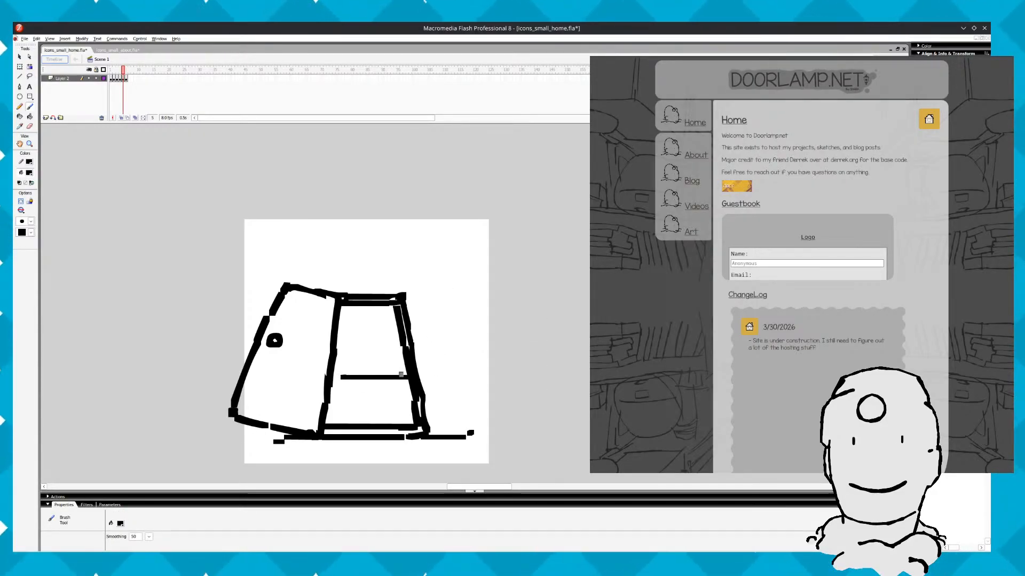
key("ctrl+z")
left_click_drag(337, 380, 396, 380)
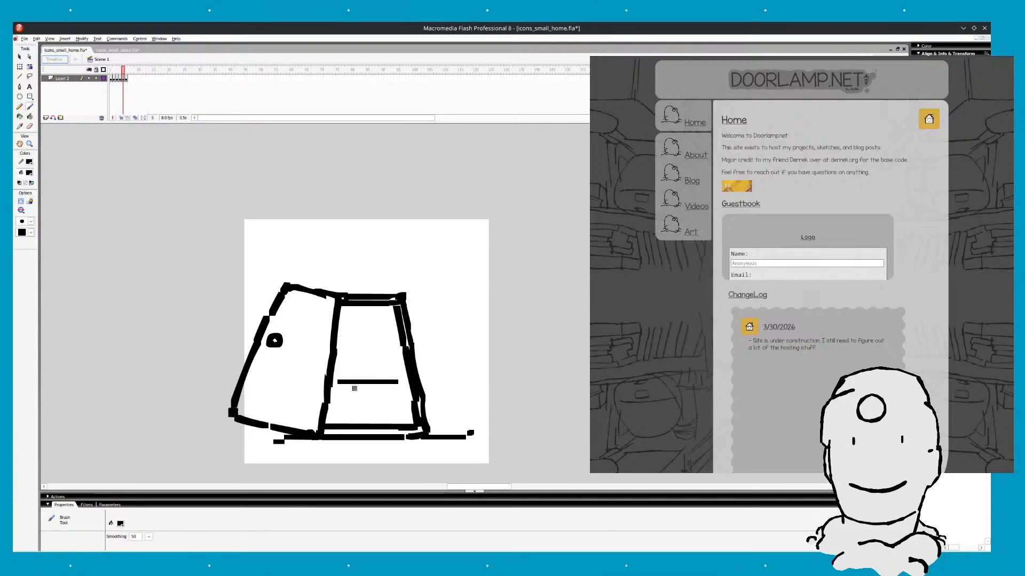
key("Delete")
mouse_move(391, 382)
left_mouse_down()
mouse_move(397, 412)
mouse_move(399, 371)
left_mouse_up()
left_click(396, 375, "ctrl")
key("Delete")
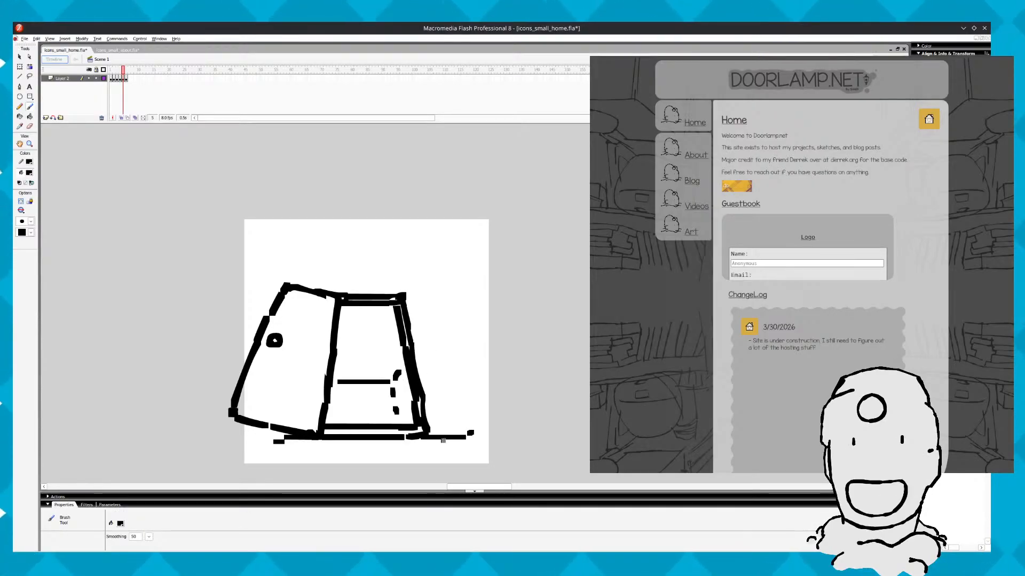
Replace part of the right ground line on frame 5 with zigzag grass, brush a small tuft under the door, and save the file
key("e")
left_click_drag(442, 441, 437, 441)
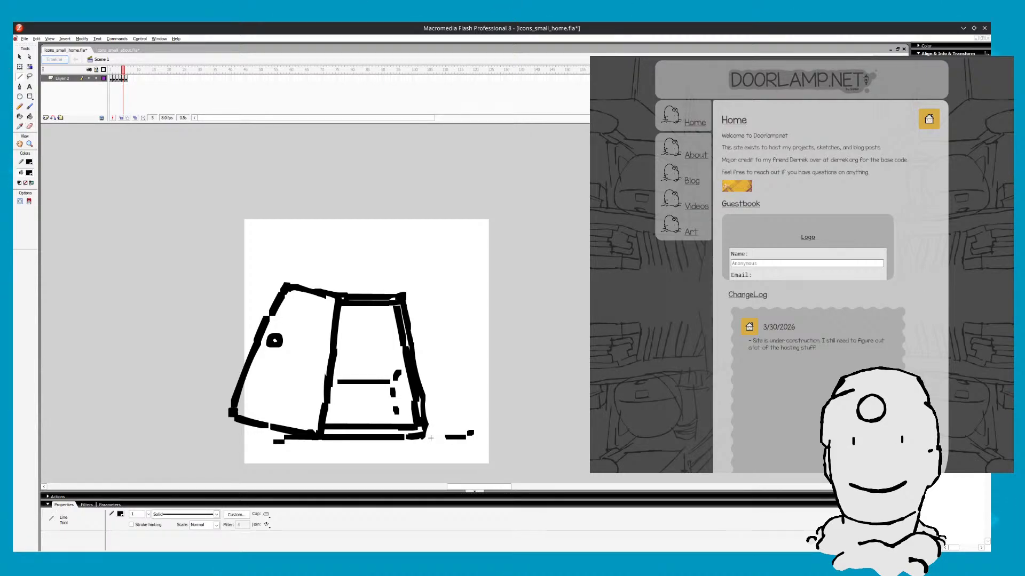
mouse_move(428, 434)
left_mouse_down()
mouse_move(433, 406)
mouse_move(451, 435)
left_mouse_up()
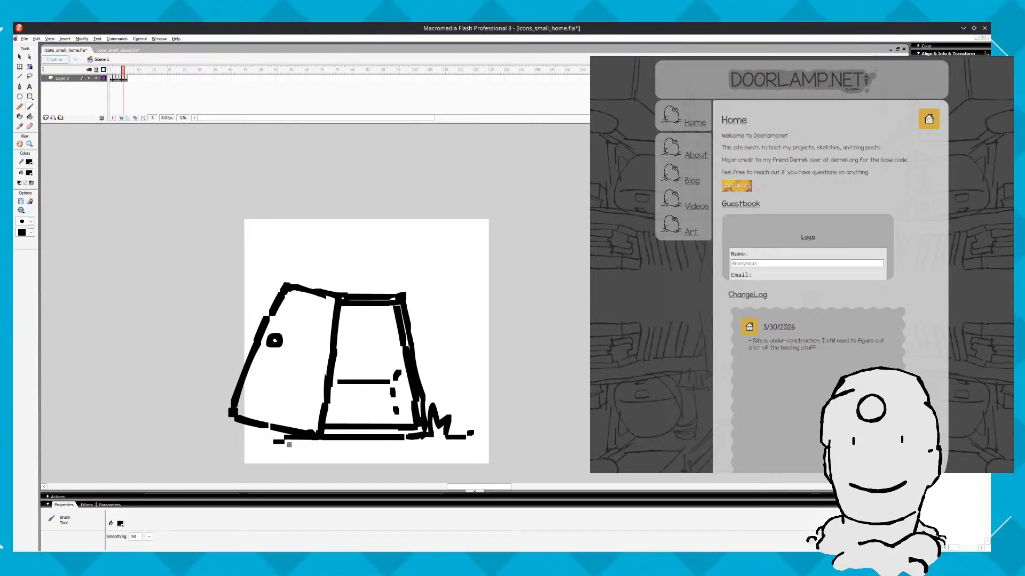
left_click_drag(271, 441, 280, 439)
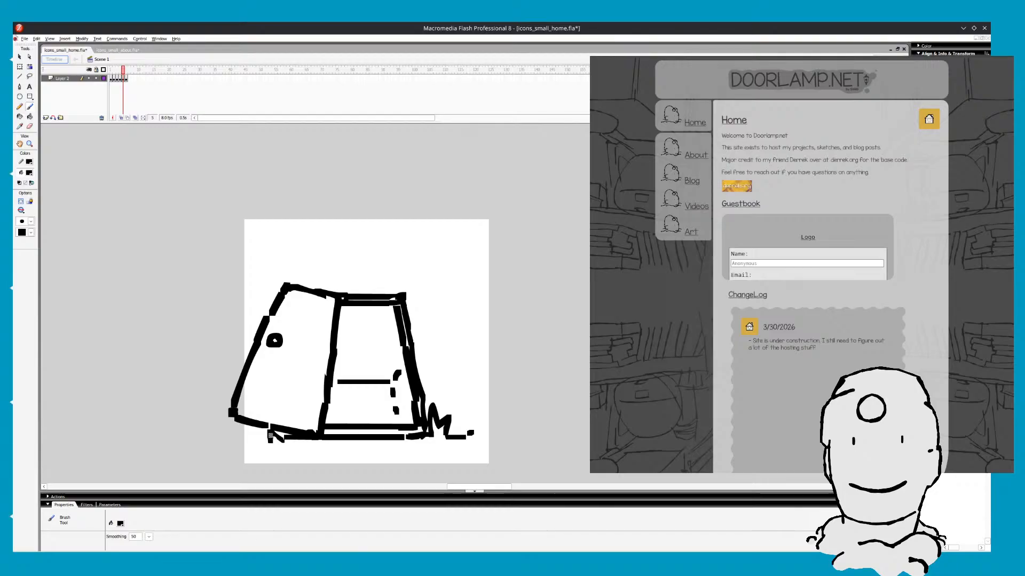
key("ctrl+s")
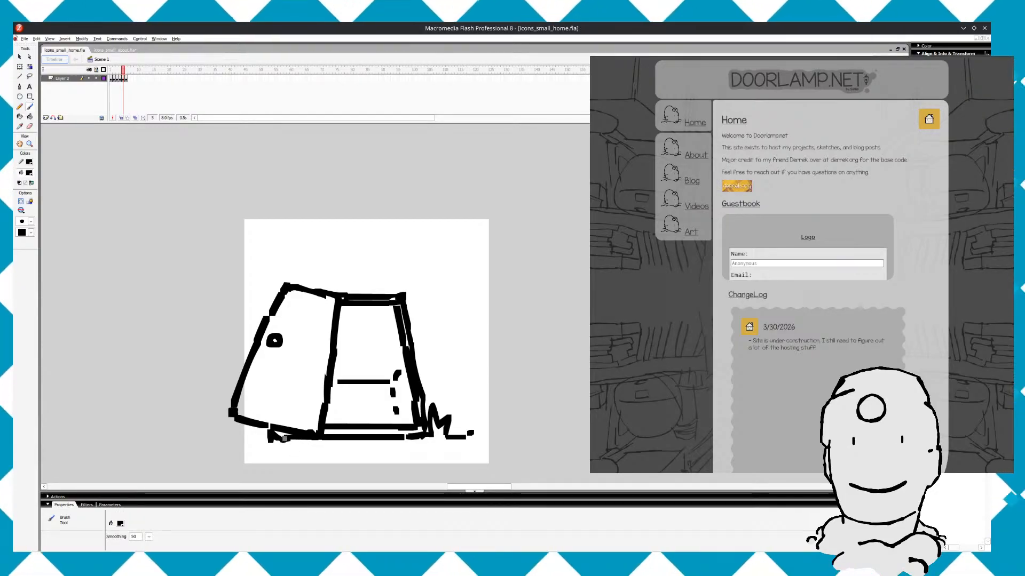
Brush a short grass blade at the doorway's lower-right corner on frame 6, matching its position on frame 5
key("period")
key("comma")
key("period")
key("comma")
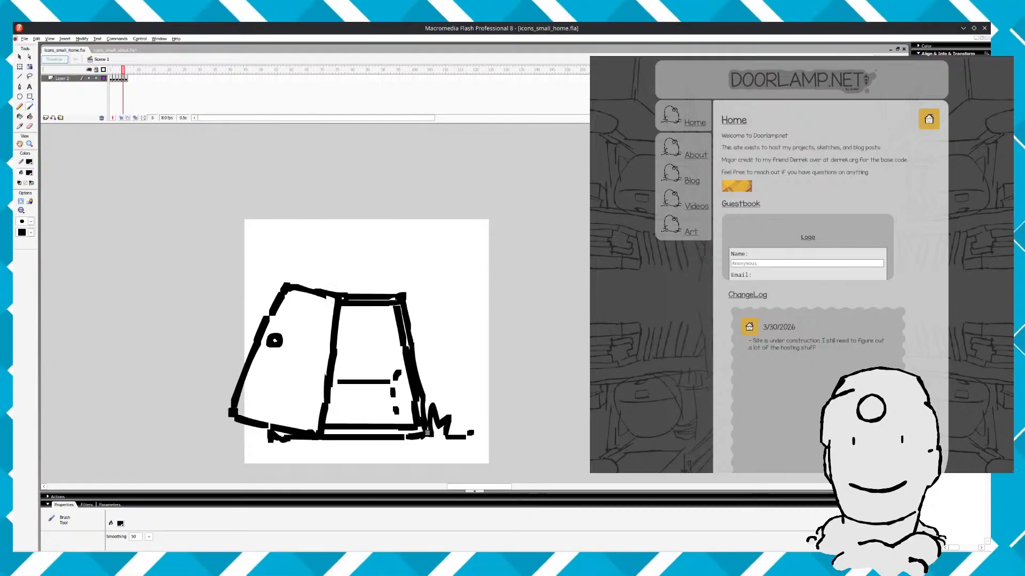
key("period")
key("comma")
key("period")
key("comma")
key("period")
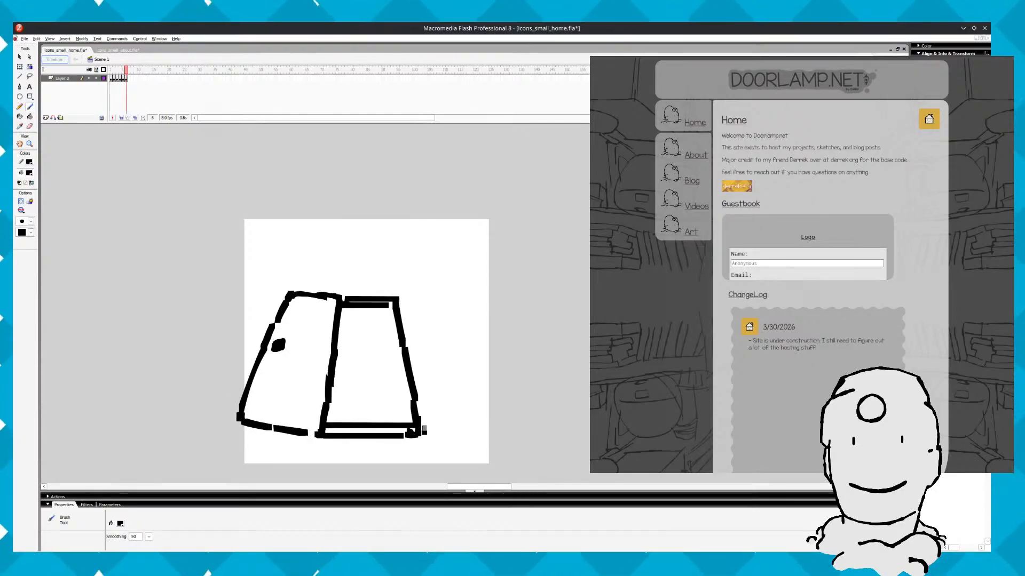
left_click_drag(425, 432, 422, 421)
key("comma")
key("period")
key("comma")
key("period")
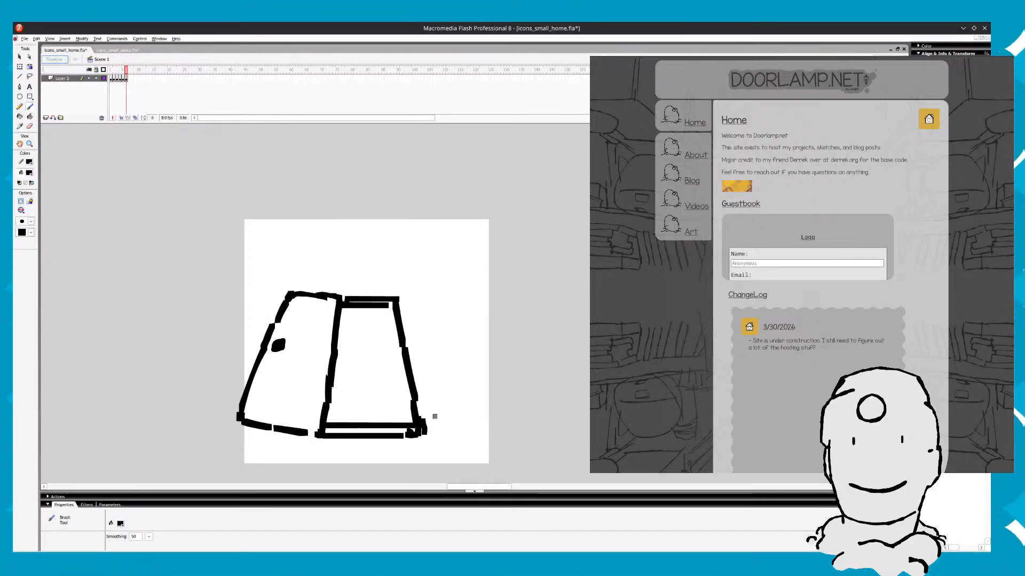
Brush the tall middle grass blade and start the next one beside the doorway on frame 6, using frame 5 as reference
key("comma")
key("period")
key("comma")
key("period")
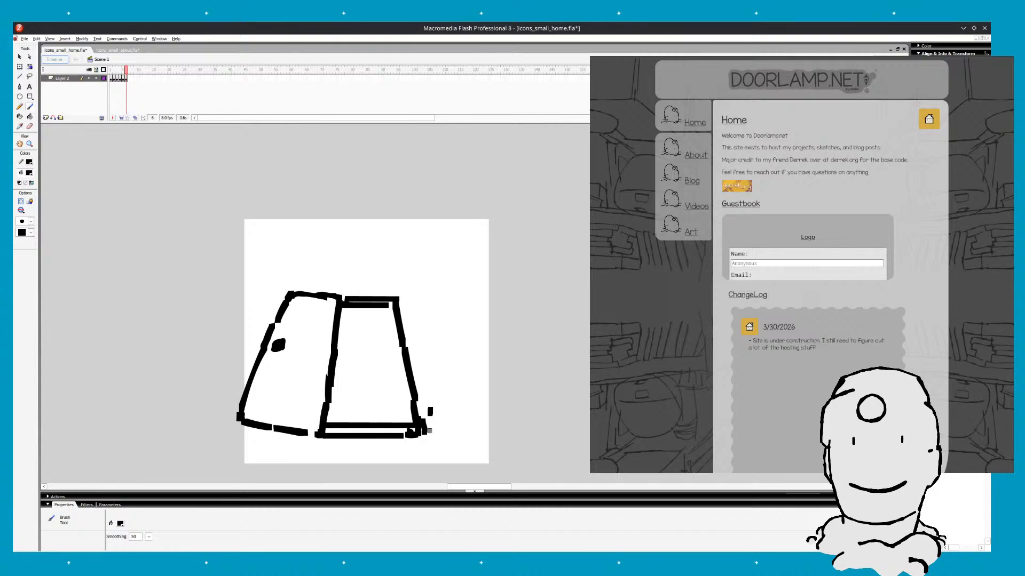
key("comma")
key("period")
left_click_drag(437, 422, 438, 423)
key("comma")
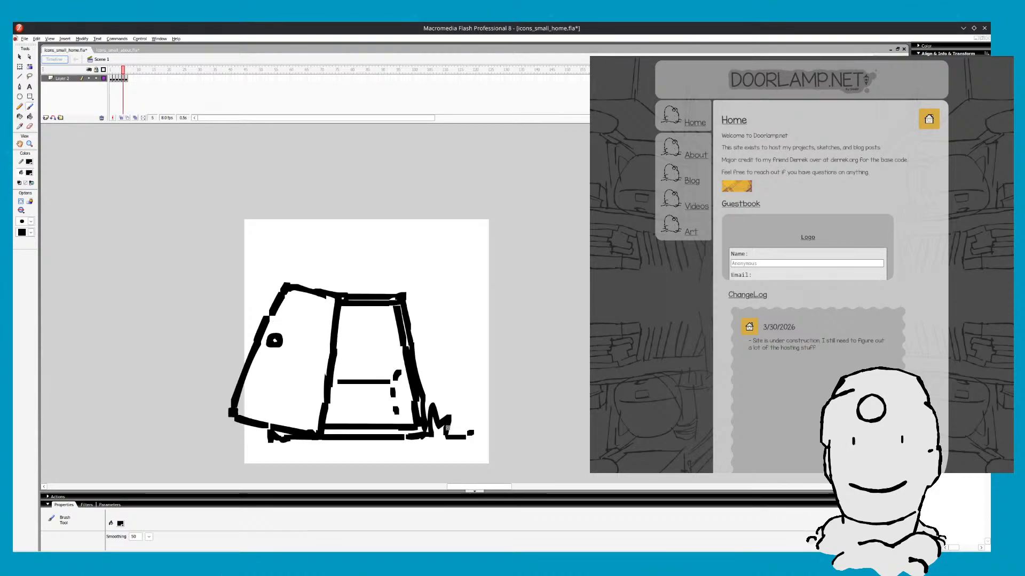
key("period")
key("comma")
key("period")
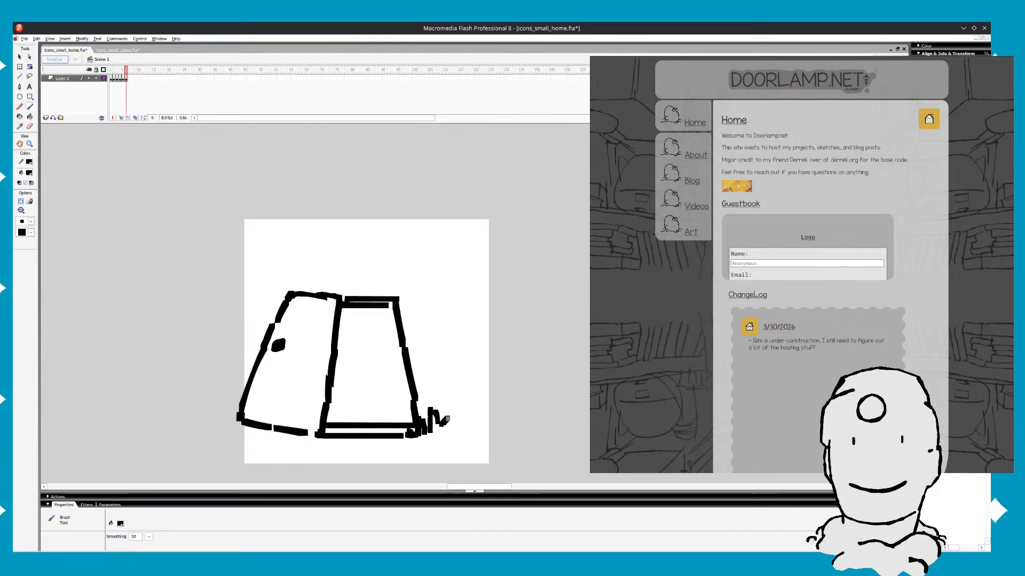
Finish the last zigzag grass blade on frame 6 and brush a short ground line running right from it
key("comma")
key("period")
key("comma")
key("period")
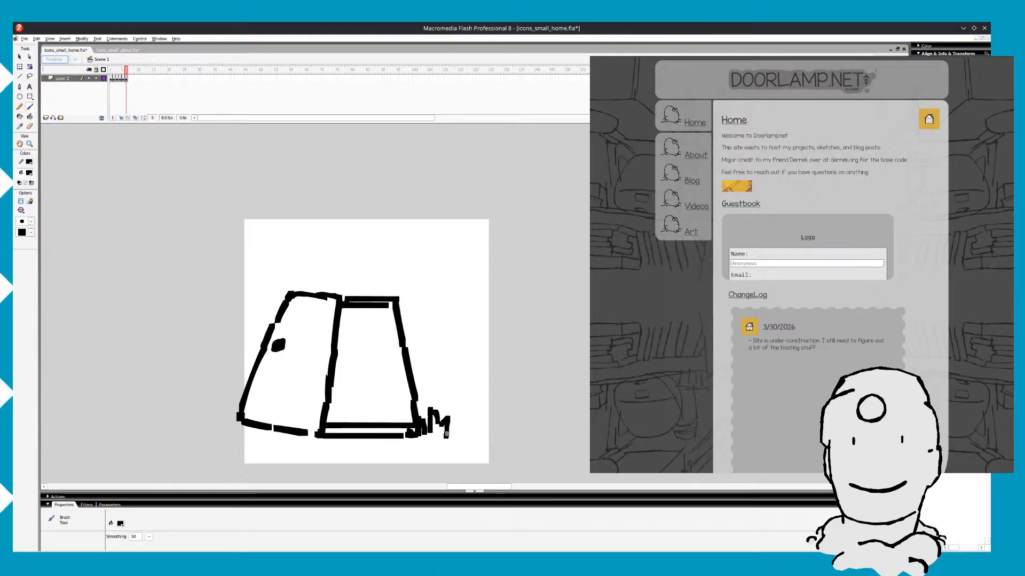
key("comma")
key("period")
left_click_drag(449, 436, 467, 436)
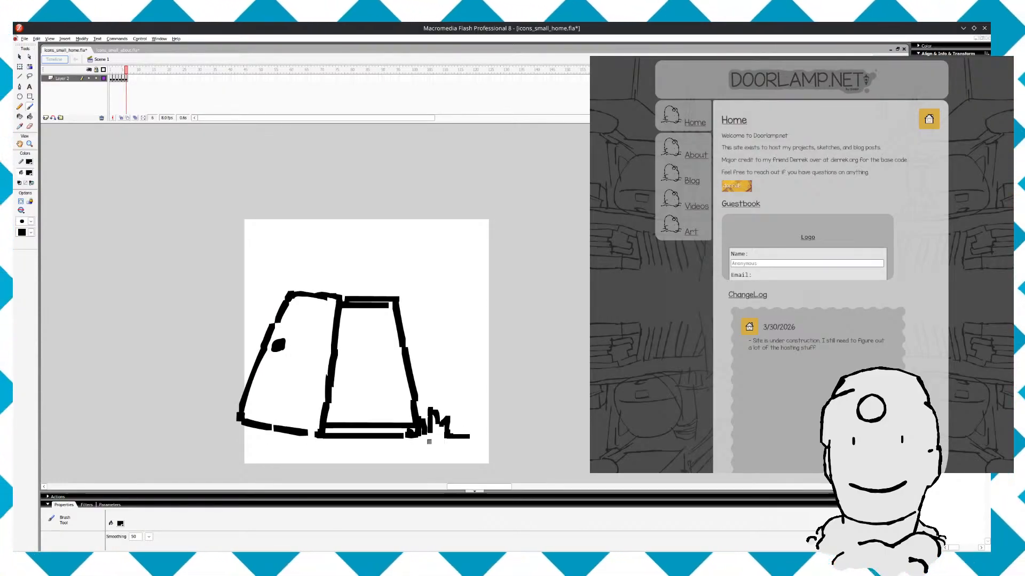
Flip between frames 5 and 6 to compare the grass and ground details, and go back to frame 4
key("comma")
key("period")
key("comma")
key("period")
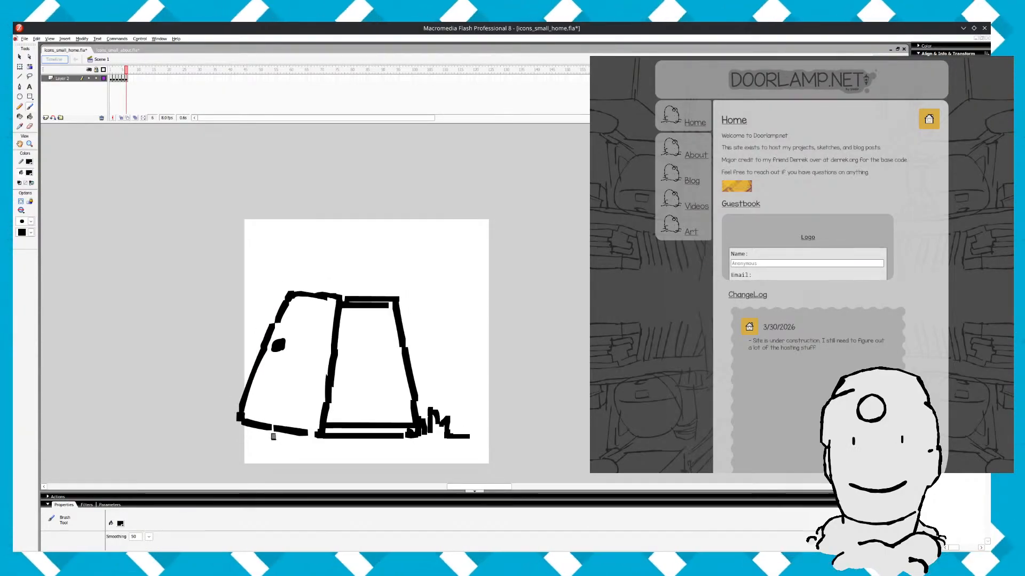
key("comma")
key("period")
key("comma")
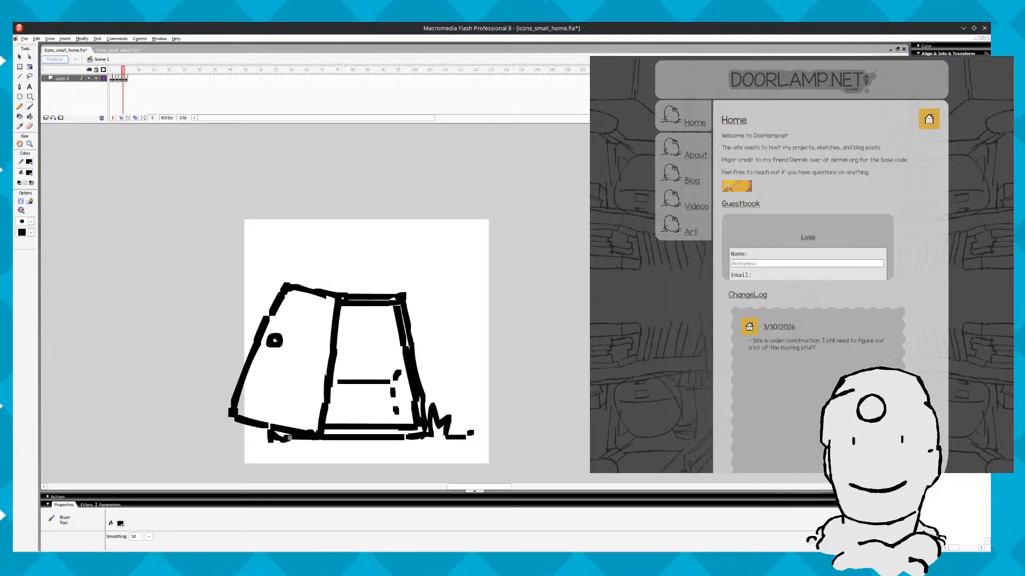
key("period")
key("comma")
key("period")
key("comma")
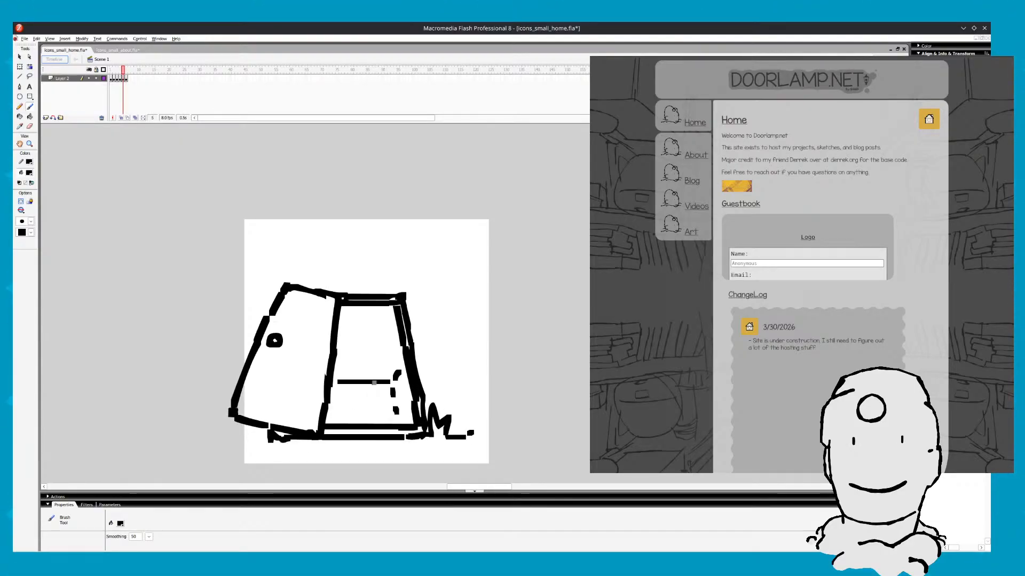
key("period")
key("comma")
key("period")
key("comma")
key("comma")
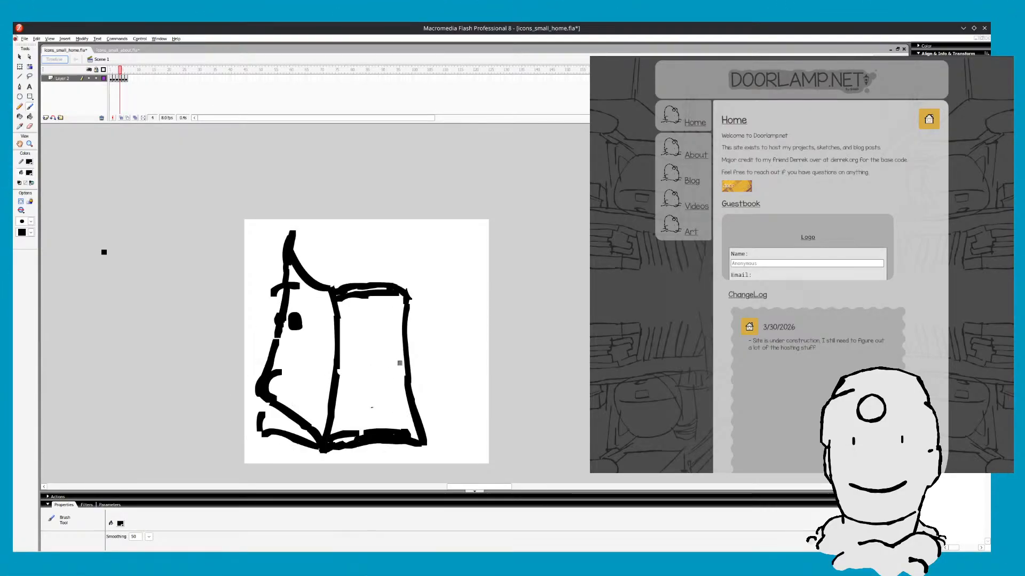
Brush a downward stroke along the lower part of the doorway's right side on frame 6
key("period")
key("period")
key("comma")
key("period")
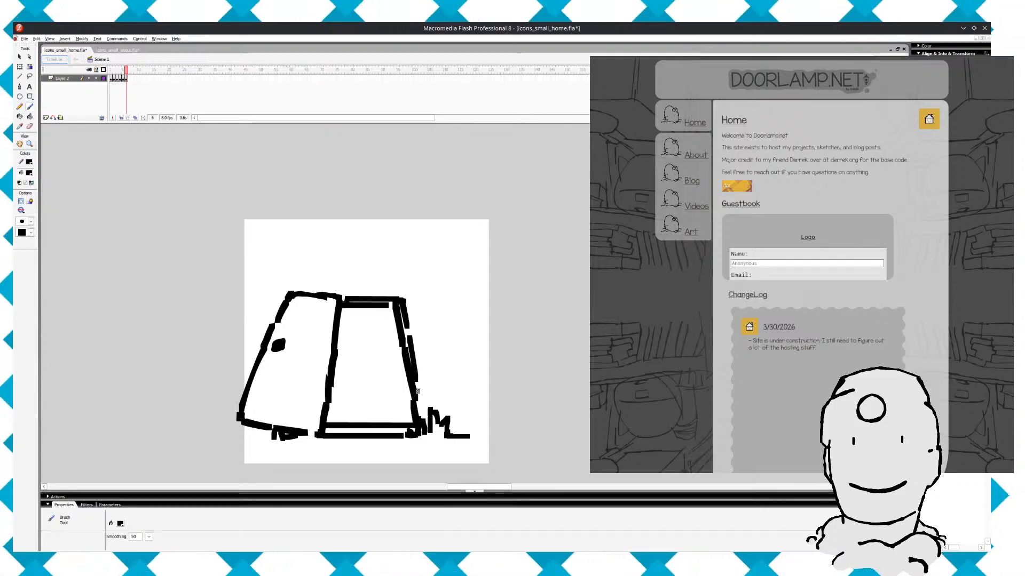
left_click_drag(419, 384, 421, 418)
Add a small white highlight inside the doorknob on frame 6
key("e")
left_click_drag(278, 346, 281, 348)
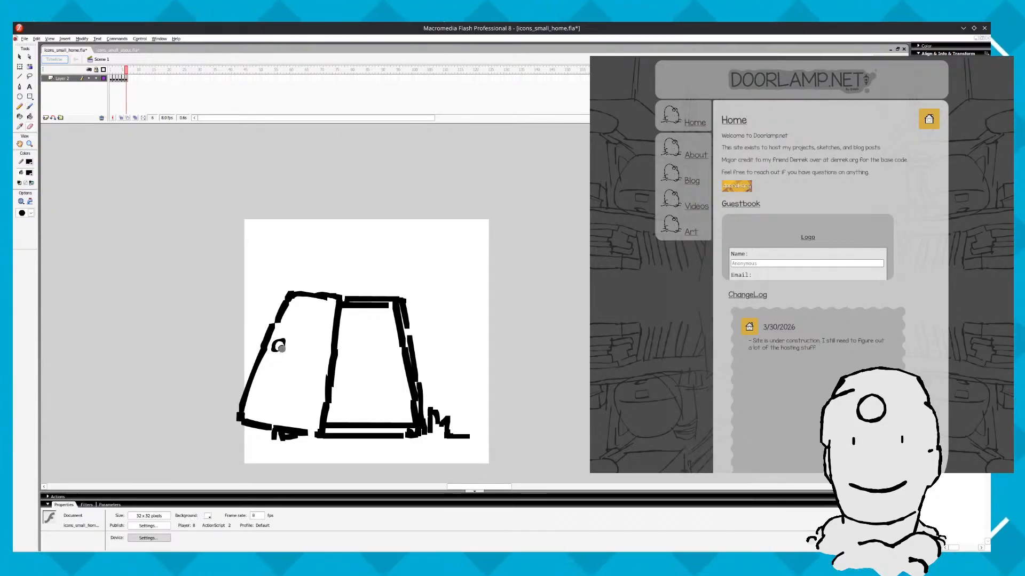
key("ctrl+z")
key("b")
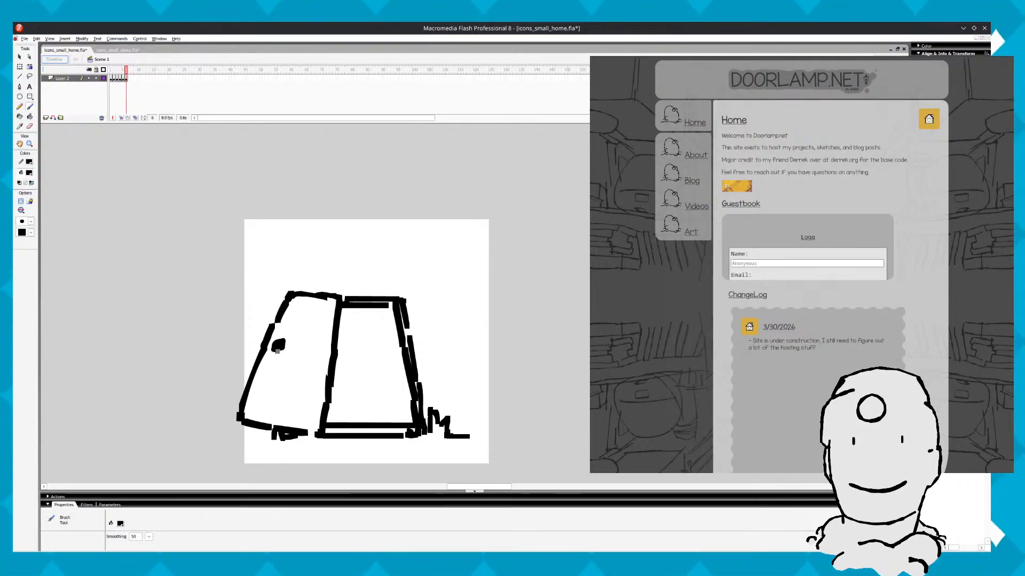
key("ctrl+a")
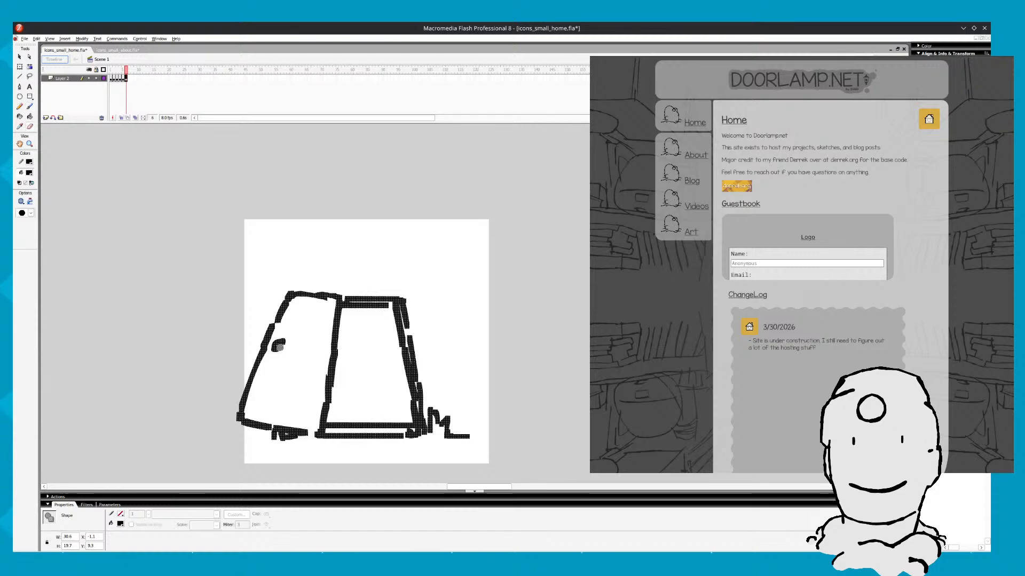
key("ctrl+shift+a")
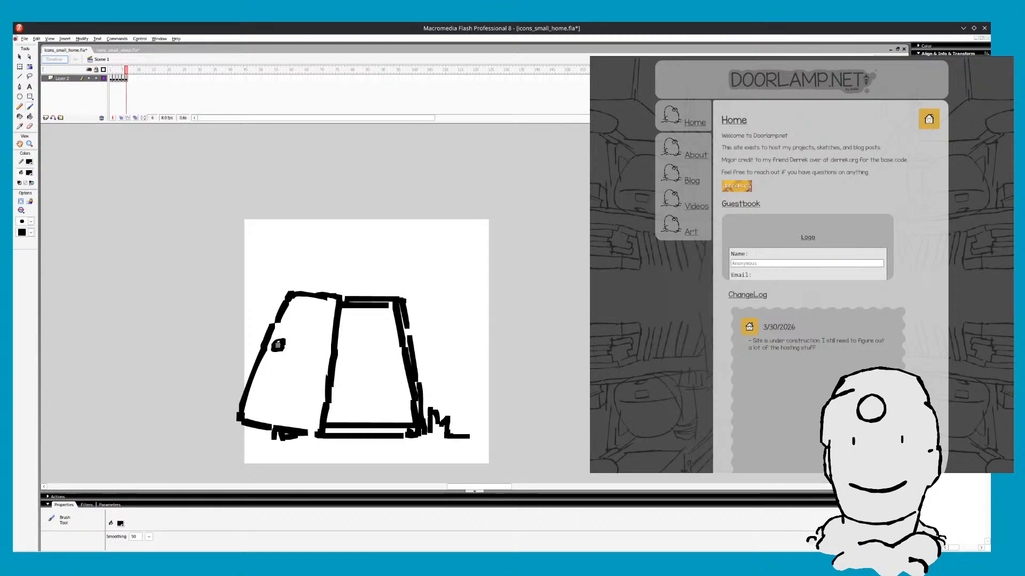
Thicken the doorway frame's upper-right corner on frame 6, using frame 5 as reference
key("comma")
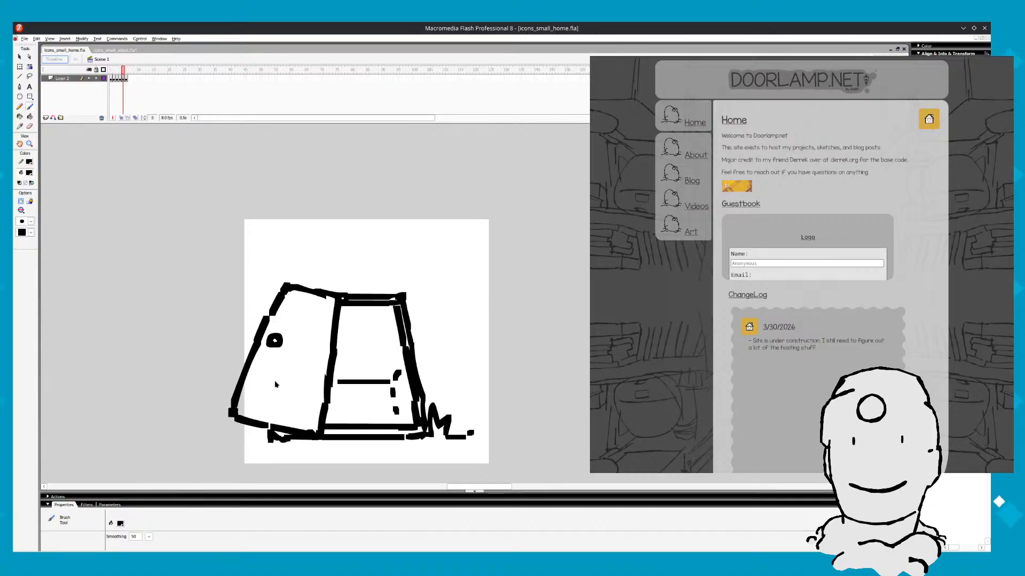
key("period")
key("comma")
key("period")
key("comma")
key("period")
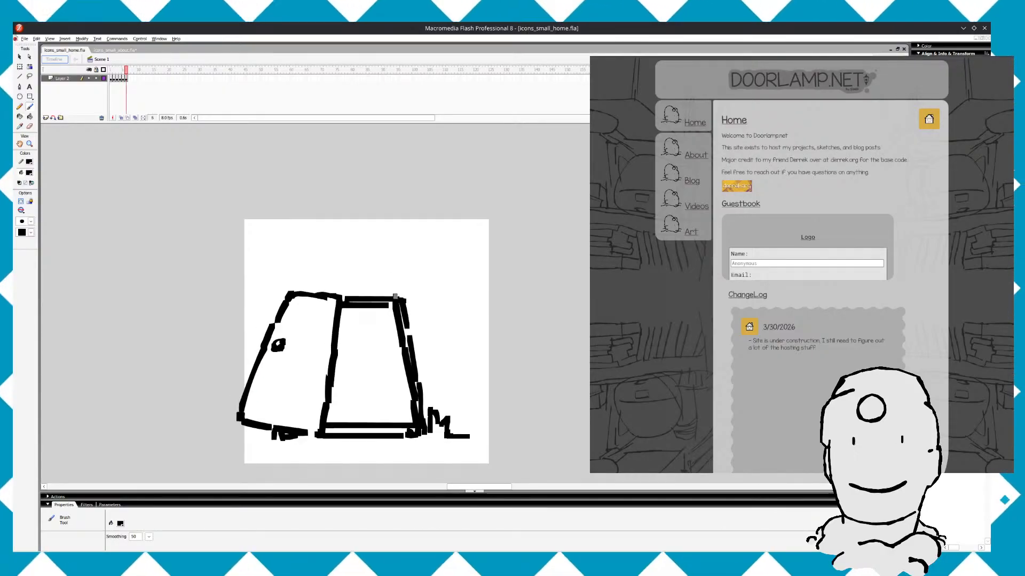
key("comma")
key("period")
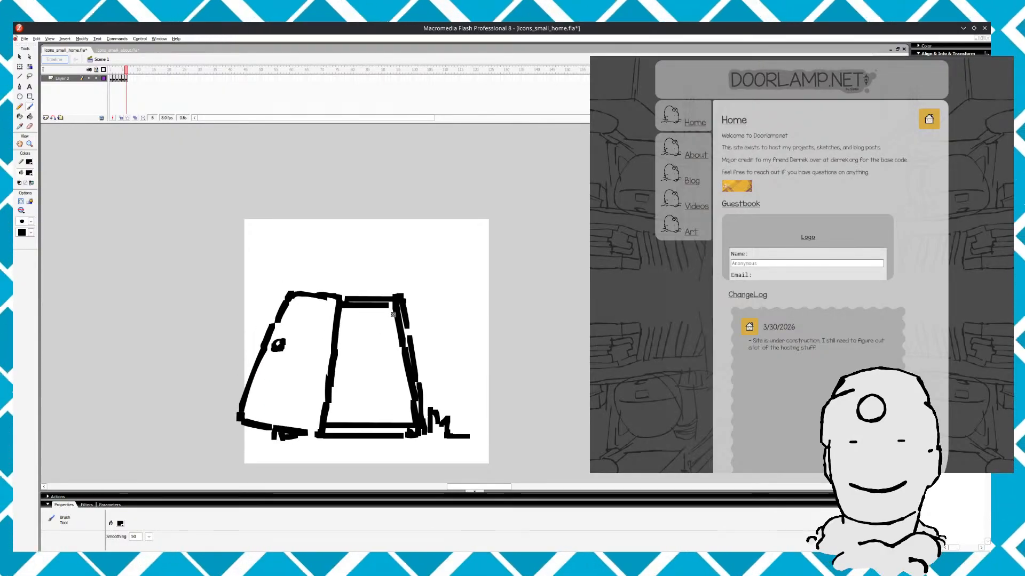
Reshape the right end of the ground line beside the grass into a small raised tip on frame 6, following frame 5
key("comma")
key("period")
key("comma")
key("period")
key("comma")
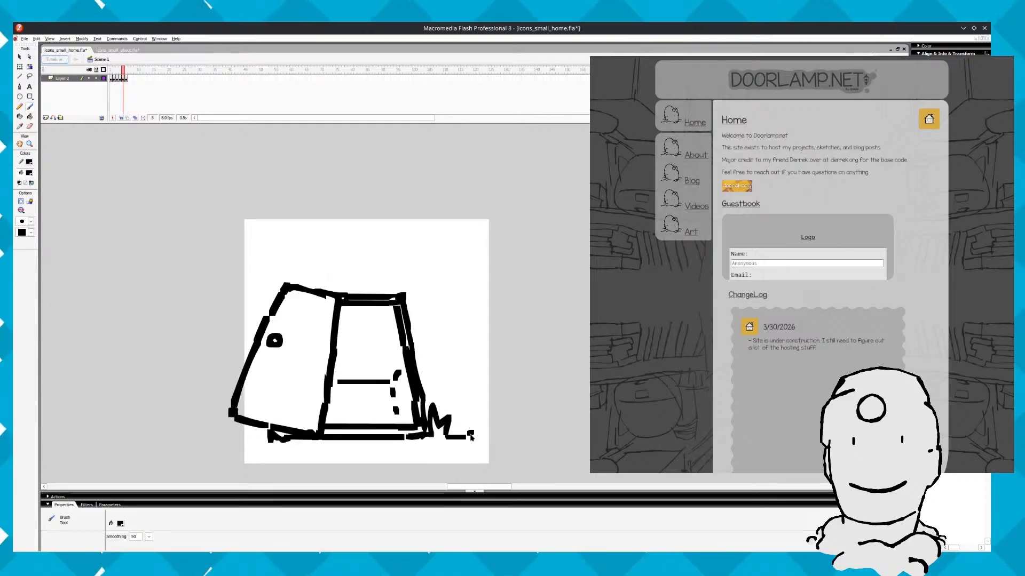
key("period")
key("comma")
key("period")
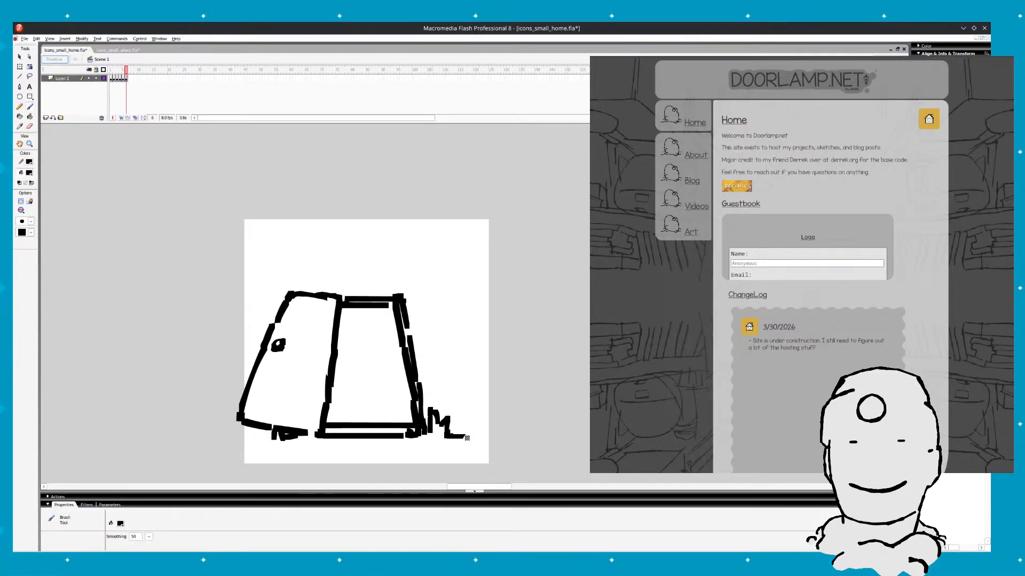
key("comma")
key("period")
key("comma")
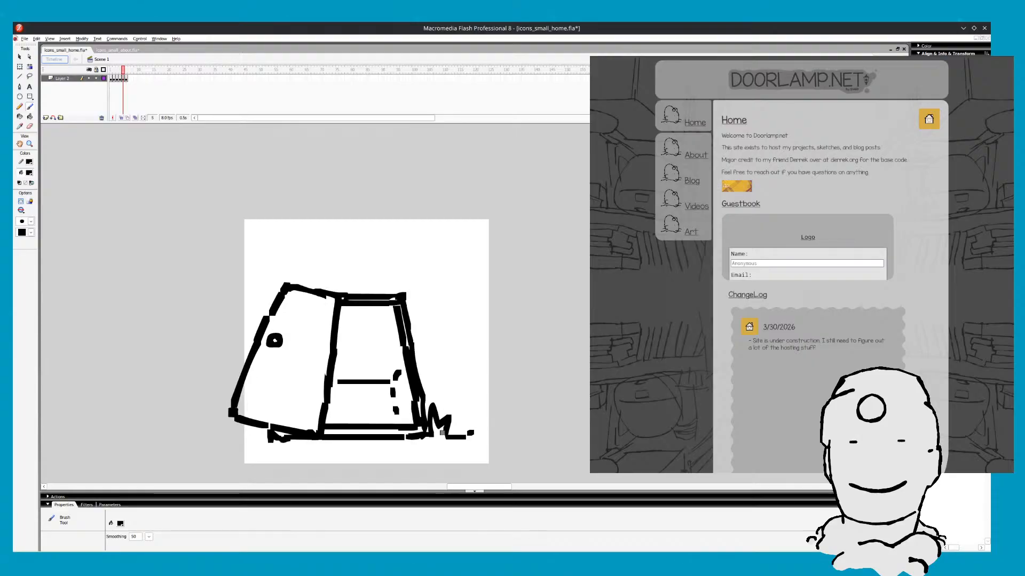
key("period")
key("comma")
key("period")
key("comma")
key("period")
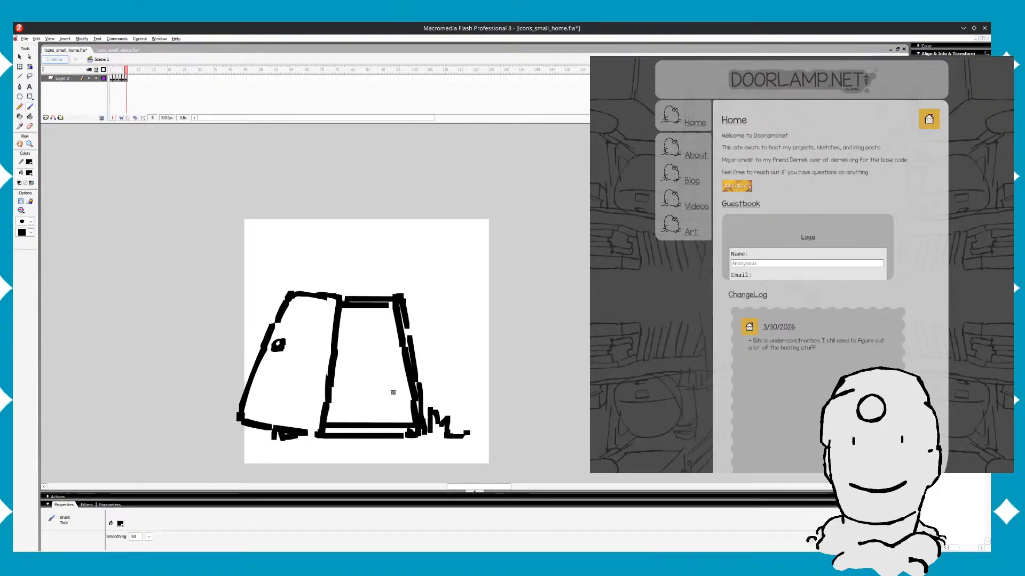
Brush the left part of a horizontal line across the doorway's interior on frame 6, placing it by comparison with frame 5
key("comma")
key("period")
key("comma")
key("period")
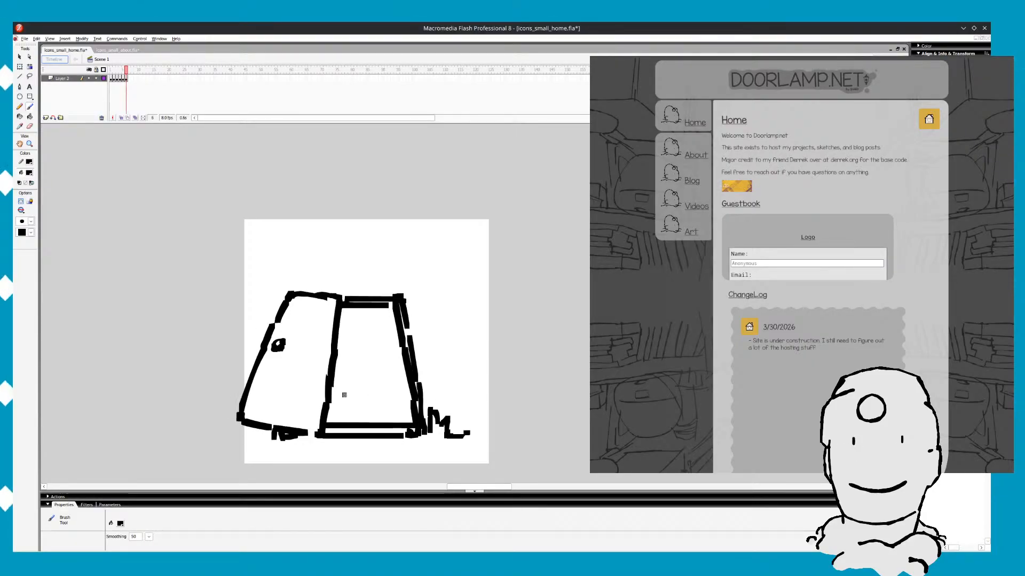
key("comma")
key("period")
key("comma")
key("period")
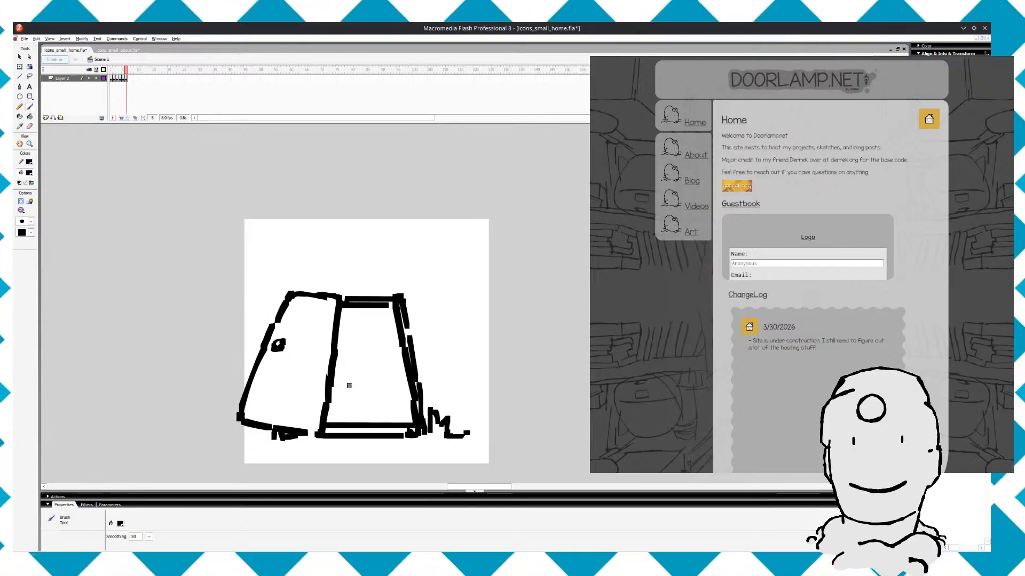
key("comma")
key("period")
key("comma")
key("period")
key("comma")
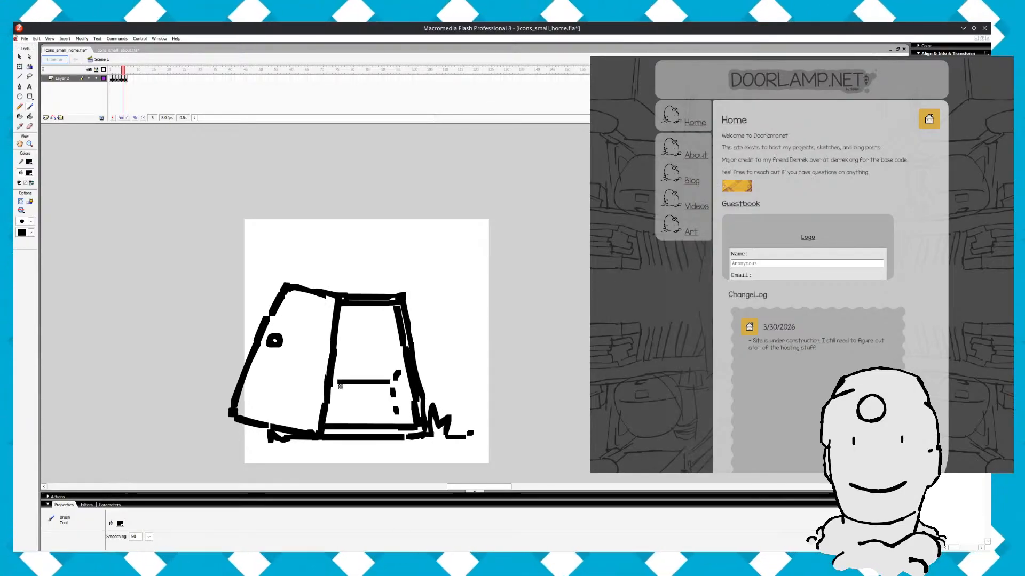
key("period")
left_click_drag(337, 386, 352, 386)
Extend the horizontal line inside the doorway to the right on frame 6, checking it against frame 5
key("comma")
key("period")
key("comma")
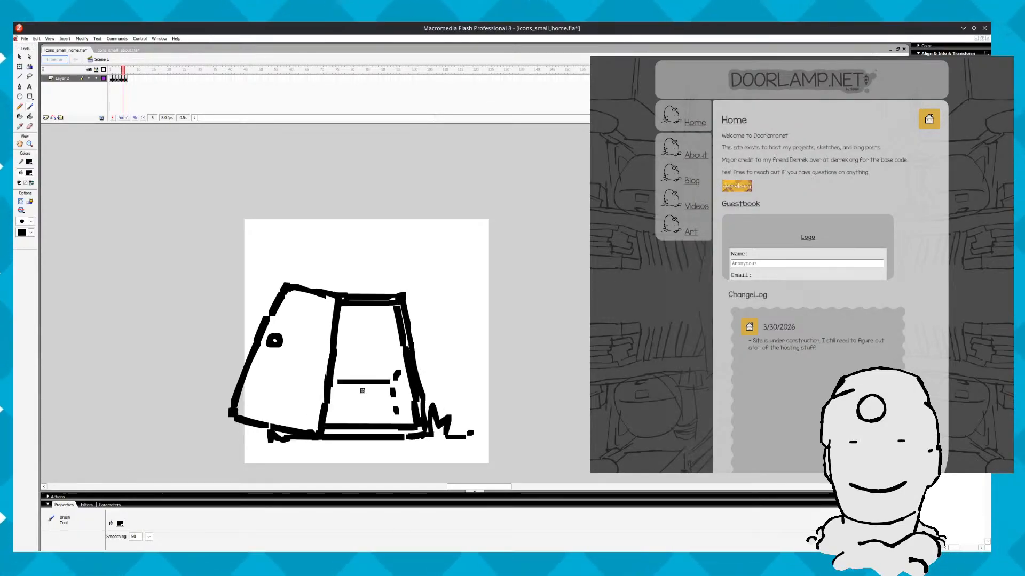
key("period")
key("comma")
key("period")
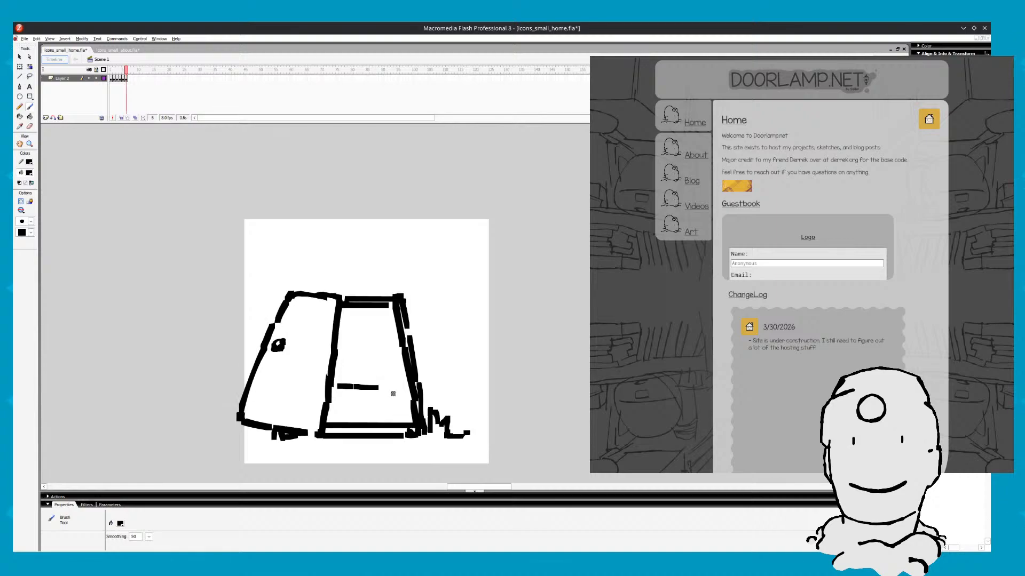
Brush a short vertical dash inside the doorway near its right side on frame 6, matching the dash on frame 5
key("comma")
key("period")
key("comma")
key("period")
key("comma")
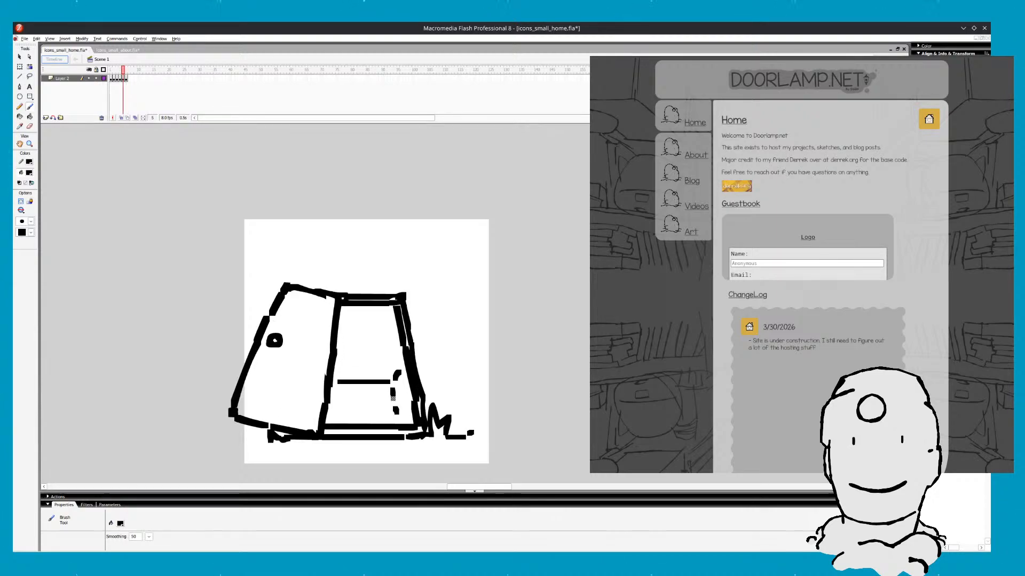
key("period")
key("comma")
key("period")
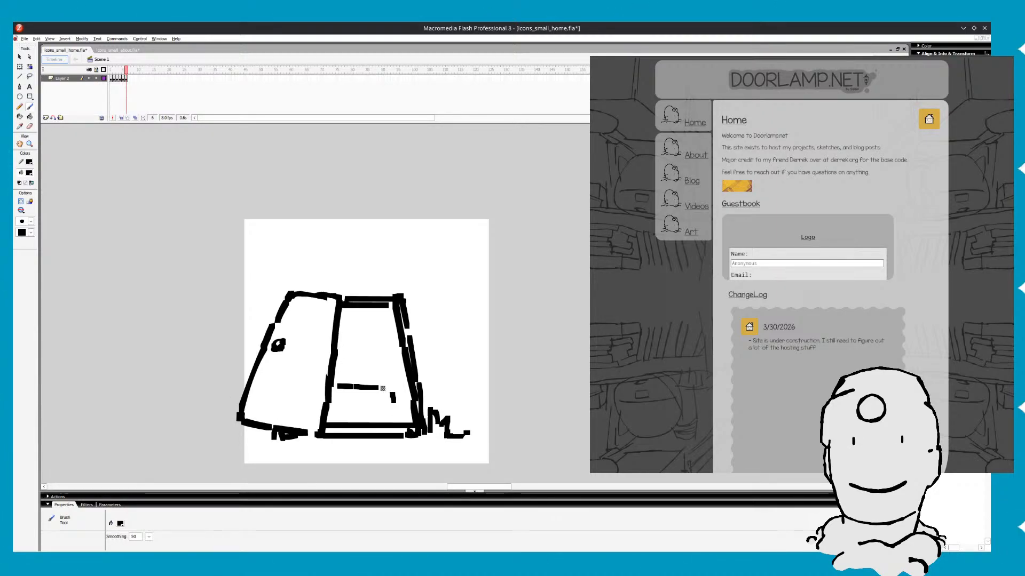
Join the horizontal line to the vertical dash and brush two small marks rising above it on frame 6
key("comma")
key("period")
key("comma")
key("period")
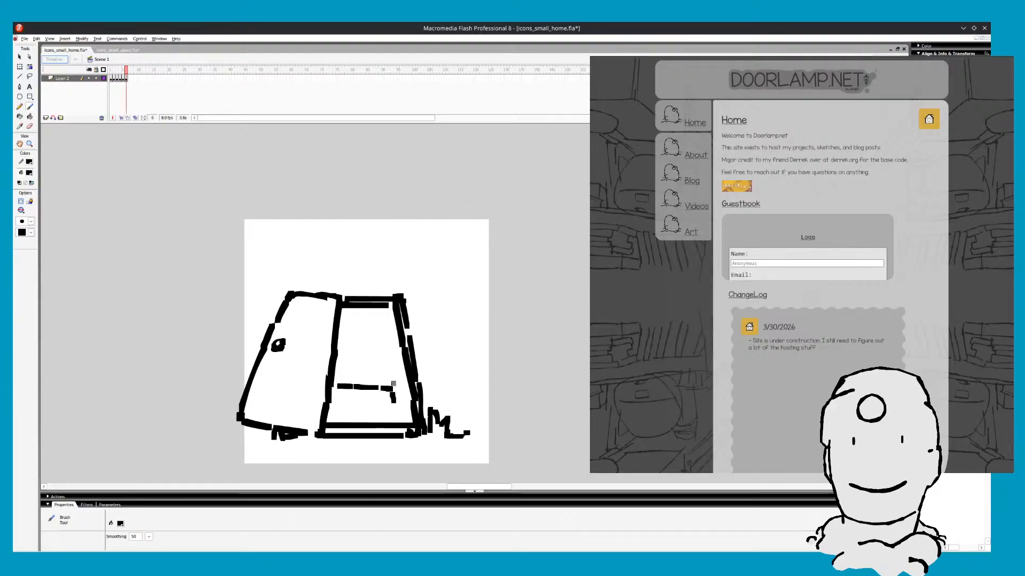
key("comma")
key("period")
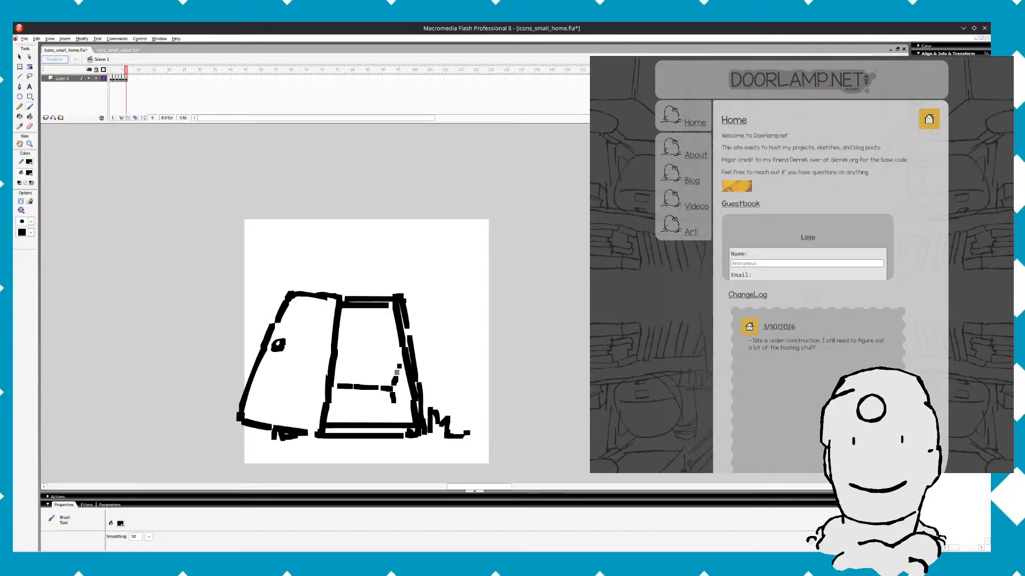
Brush a small mark below the vertical dash inside the doorway on frame 6, compare it with frame 5, and play the animation
key("comma")
key("period")
key("comma")
key("period")
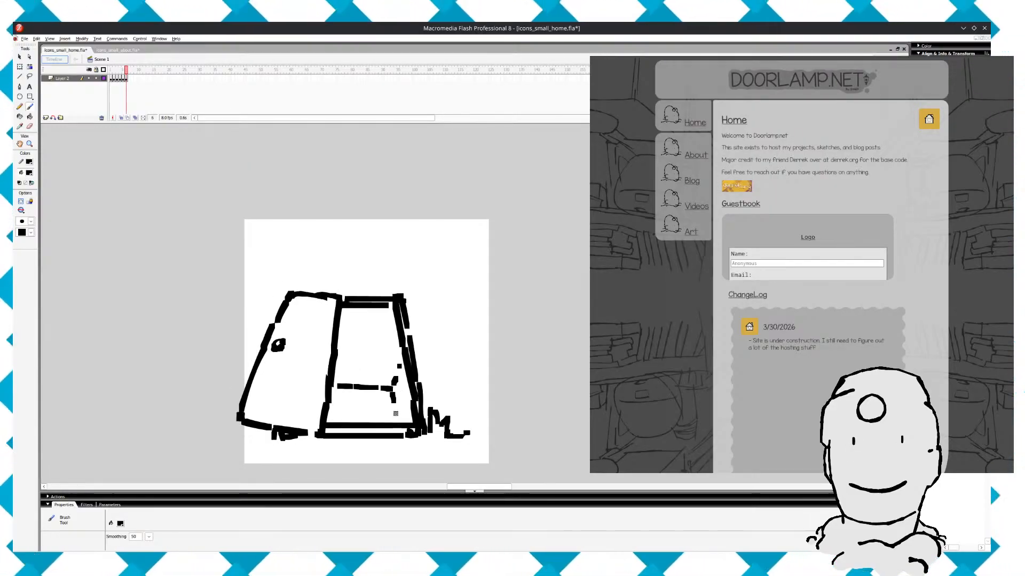
key("comma")
key("period")
key("comma")
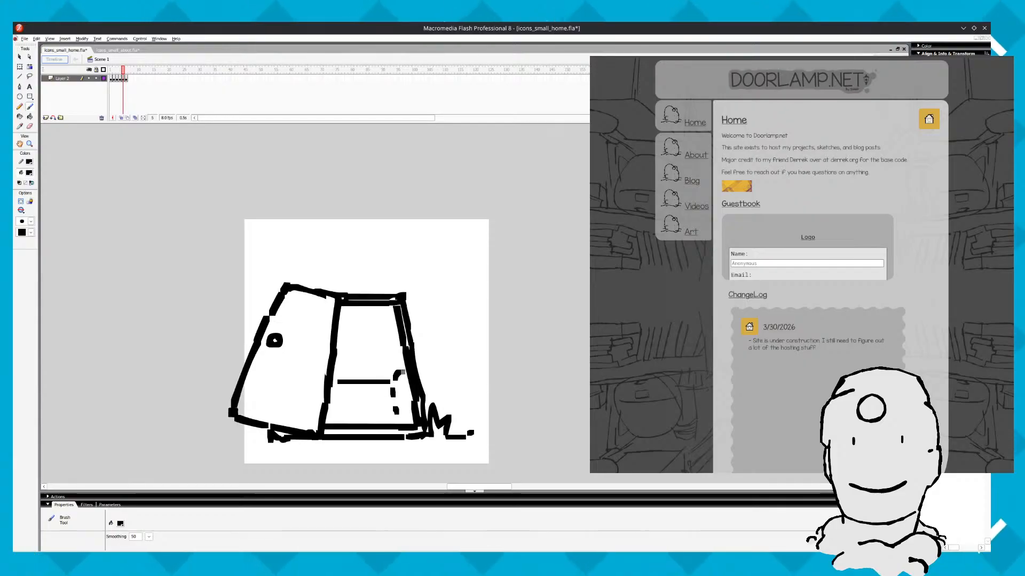
key("period")
key("comma")
key("period")
key("comma")
key("period")
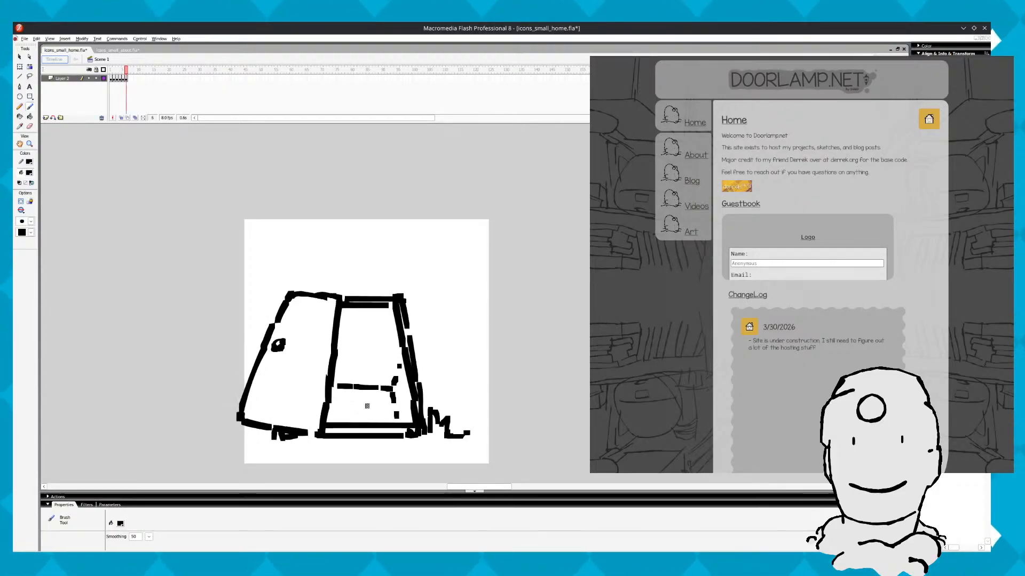
key("comma")
key("period")
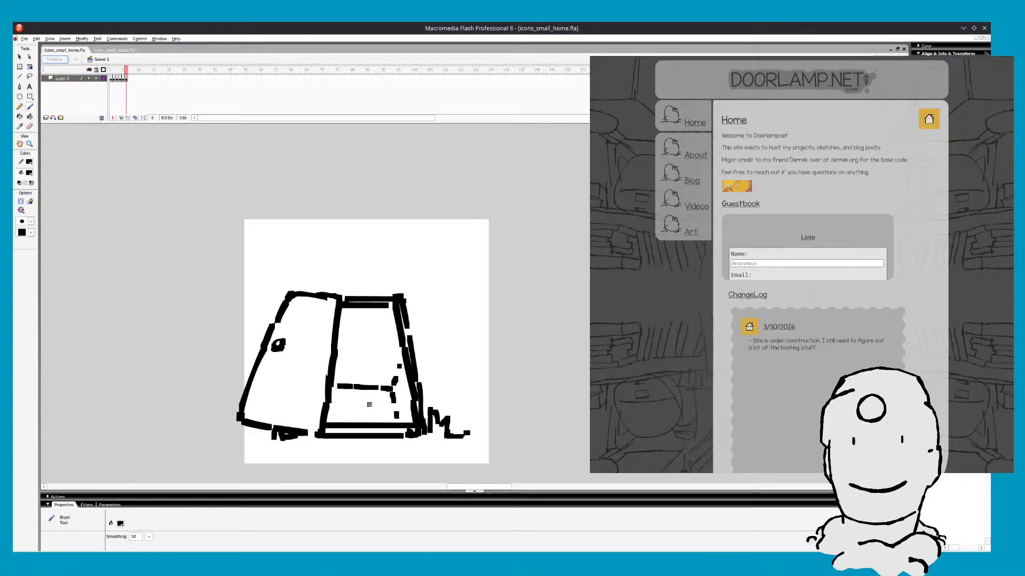
key("Return")
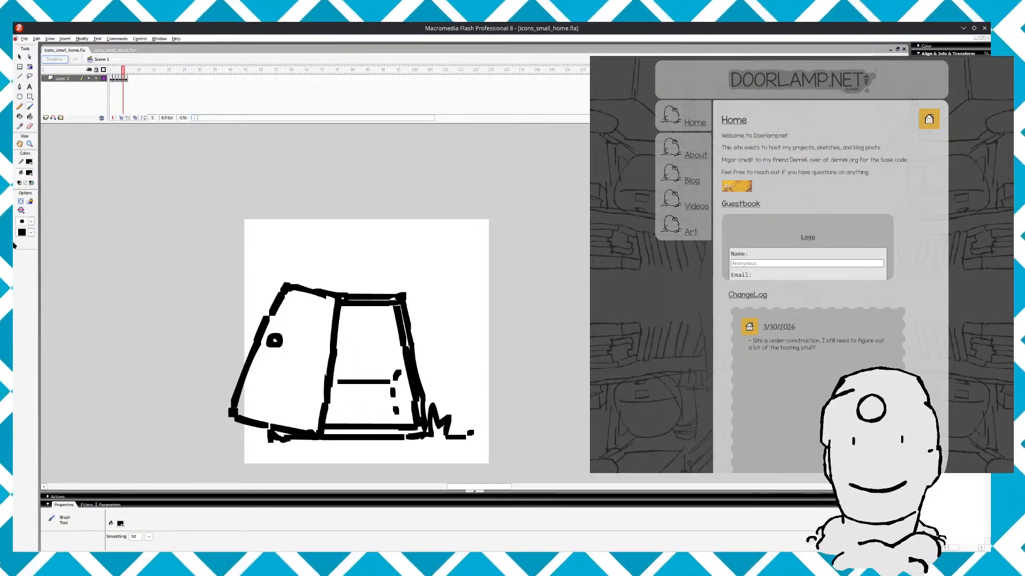
Duplicate frames 1 to 6 repeatedly along the timeline up to frame 30, and save the file
left_click(127, 79)
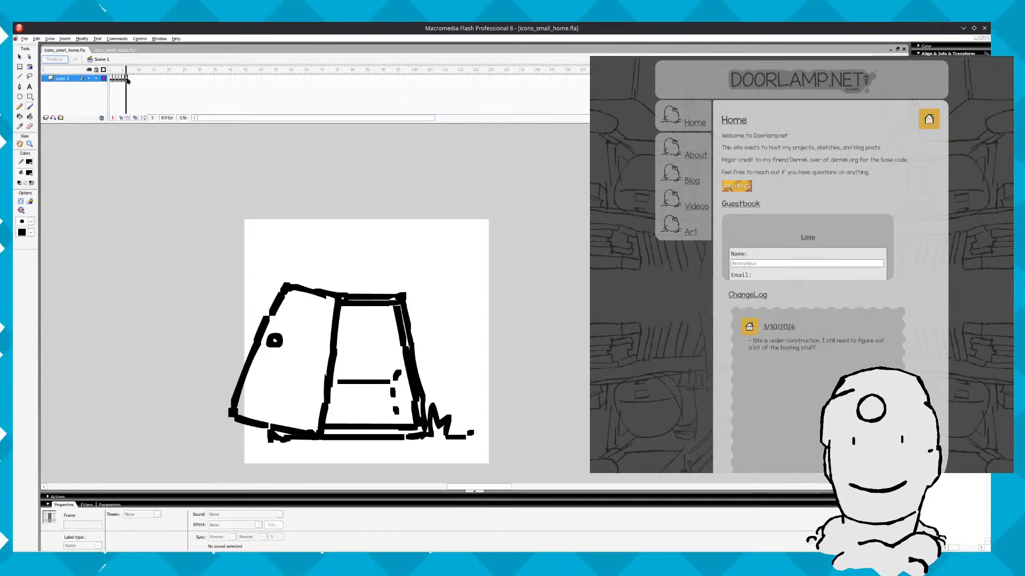
left_click(111, 79, "shift")
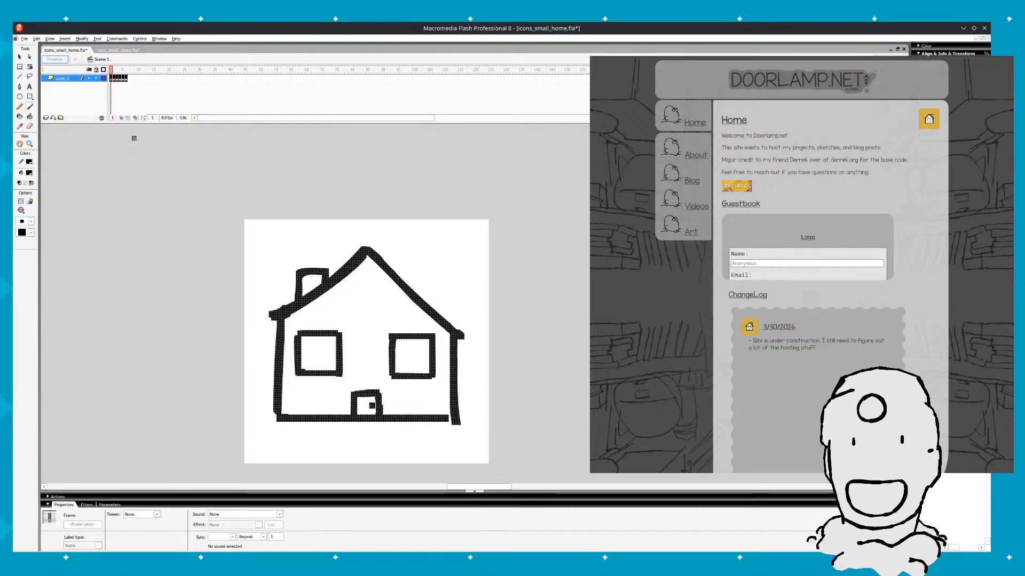
left_click(129, 78)
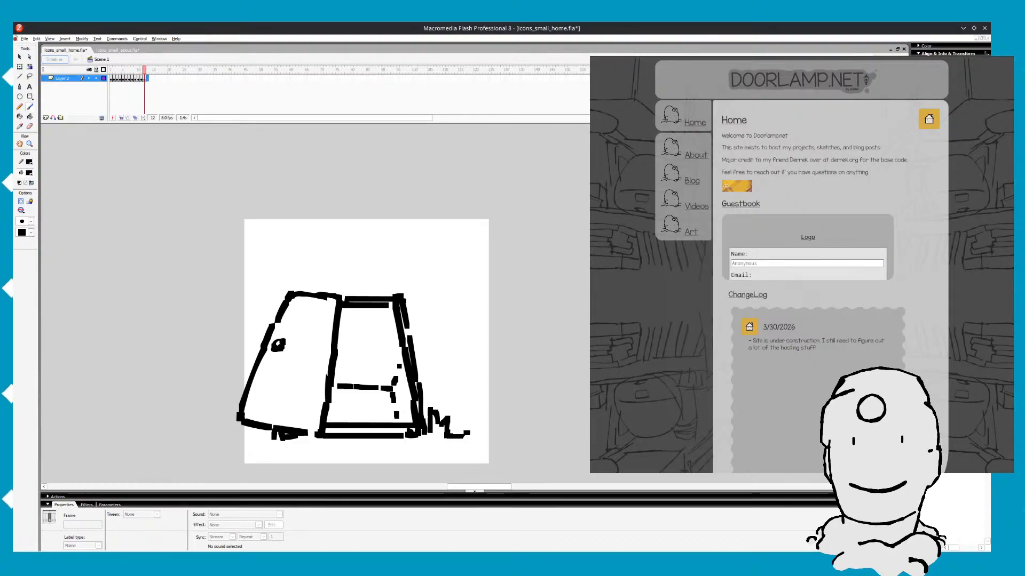
key("F6")
key("F6")
key("F6")
key("F6")
key("F6")
key("F6")
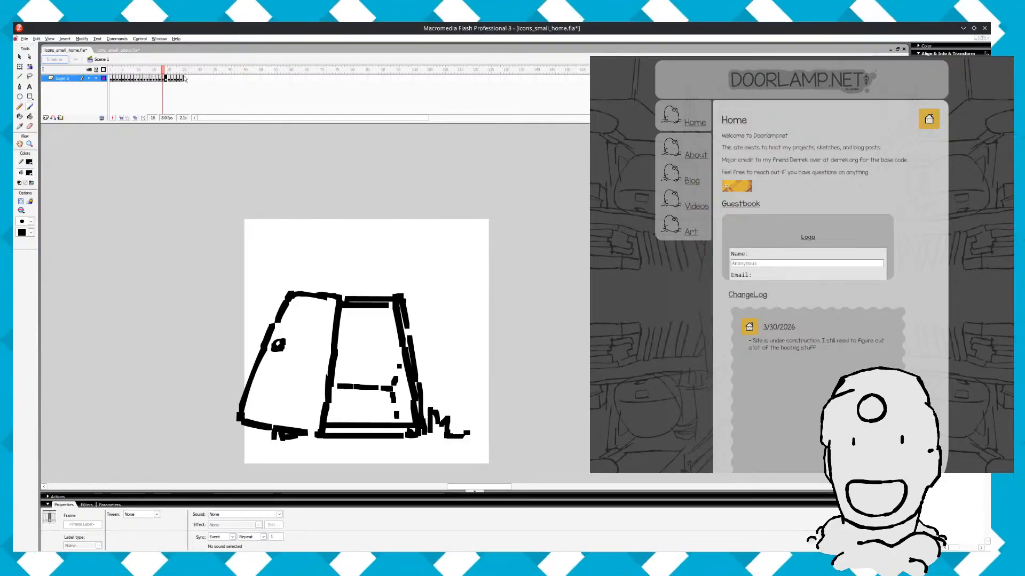
left_click(182, 78)
left_click(221, 156)
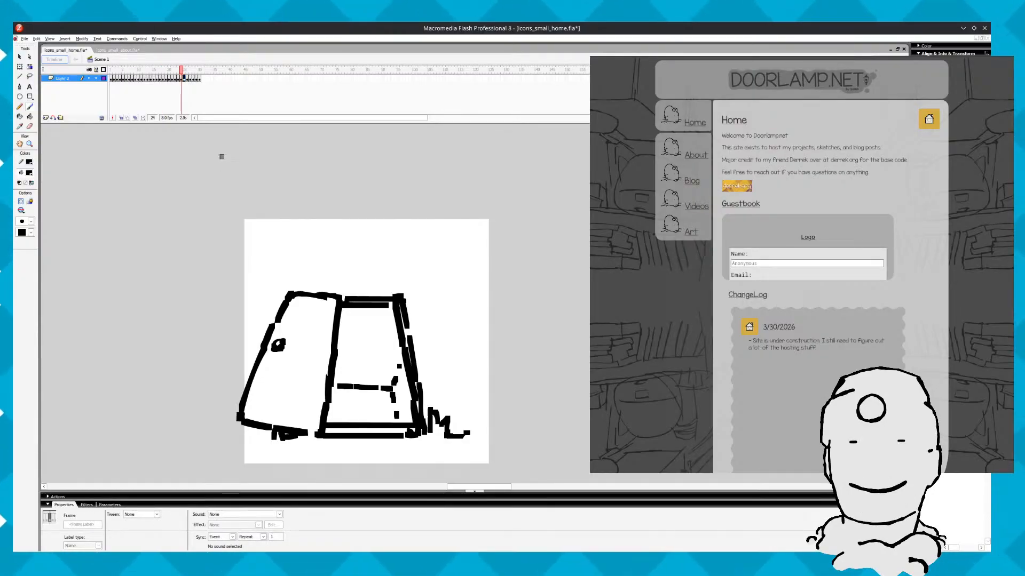
key("ctrl+s")
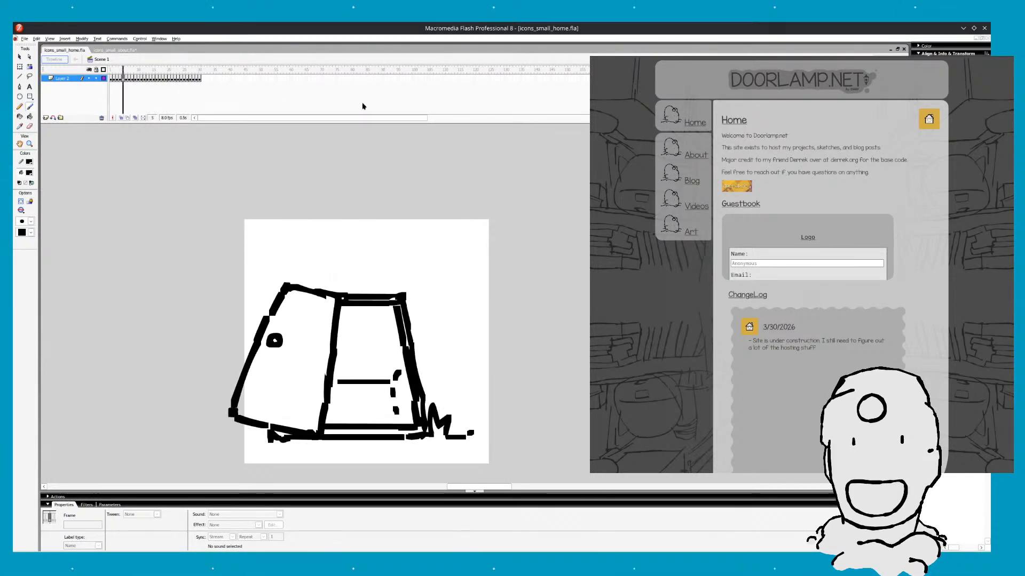
Undo the repeated frame copies back to the original six frames and save the file
key("ctrl+z")
key("ctrl+z")
key("ctrl+z")
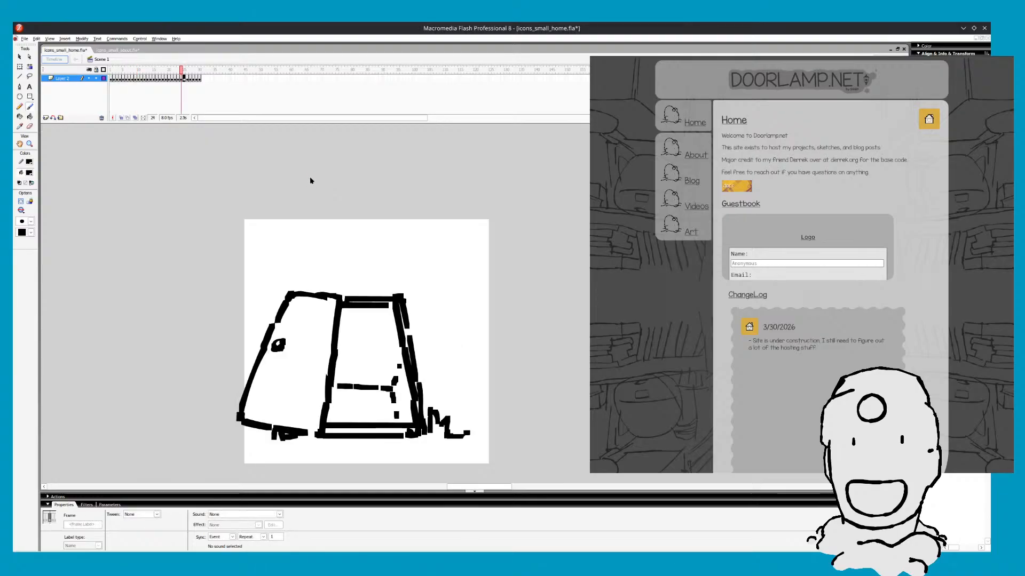
key("ctrl+z")
key("ctrl+z")
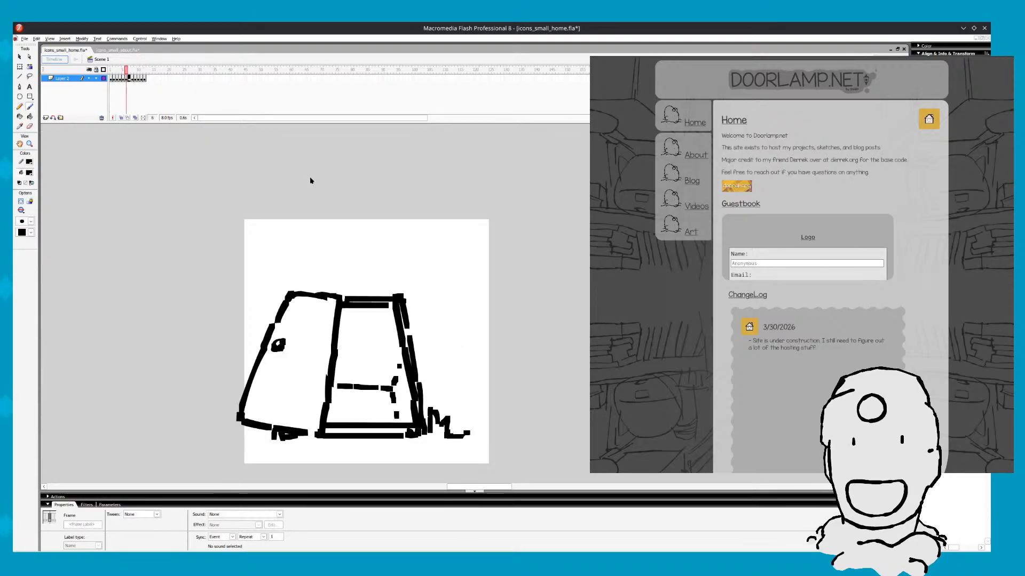
key("ctrl+s")
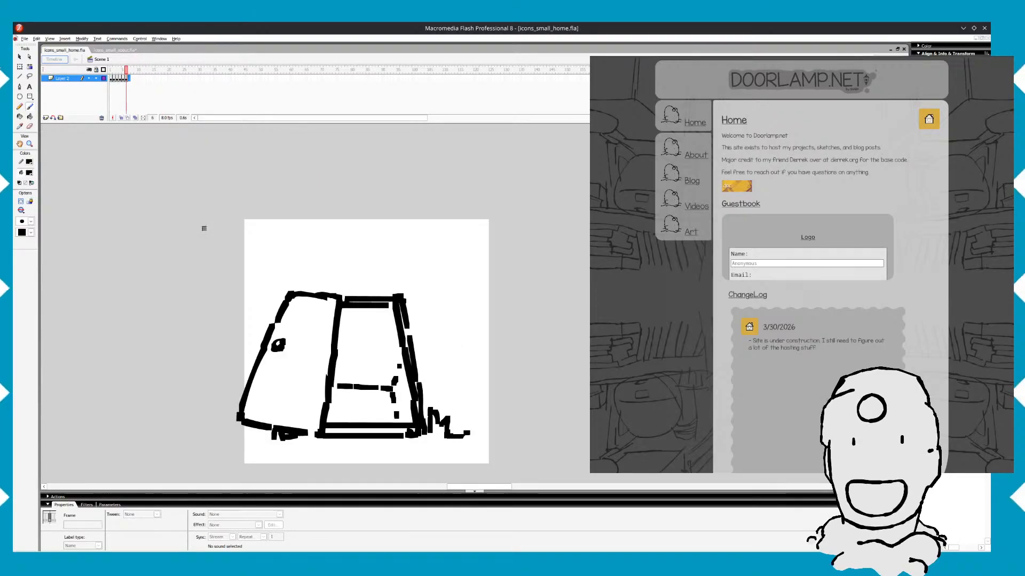